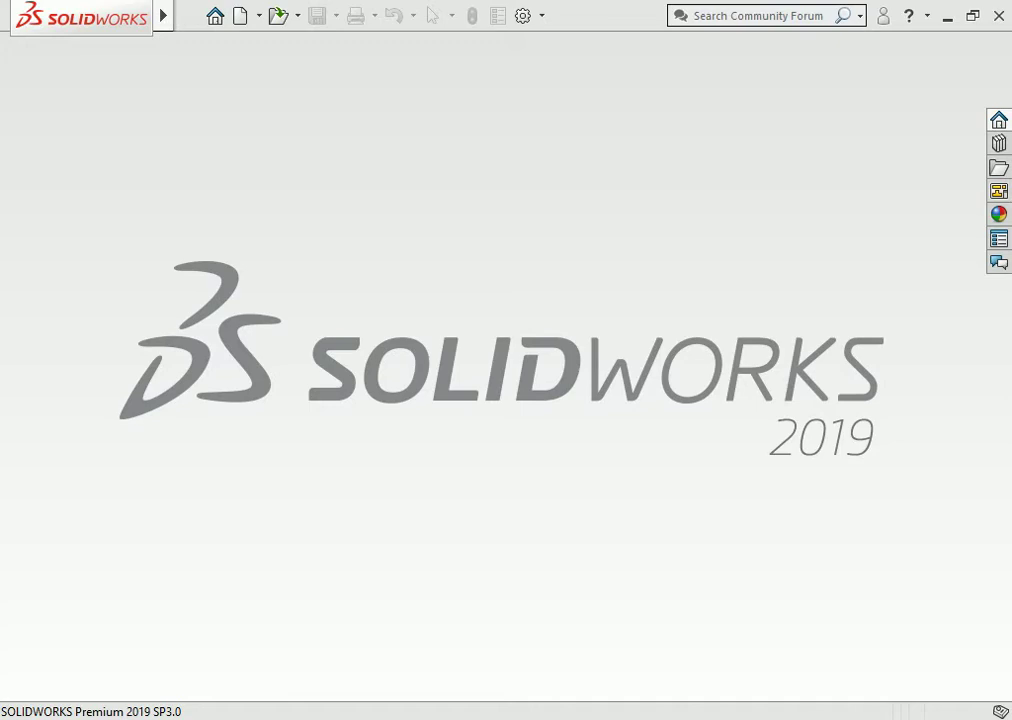
Create a new blank part document, Part1, from the New SOLIDWORKS Document dialog.
left_click(240, 15)
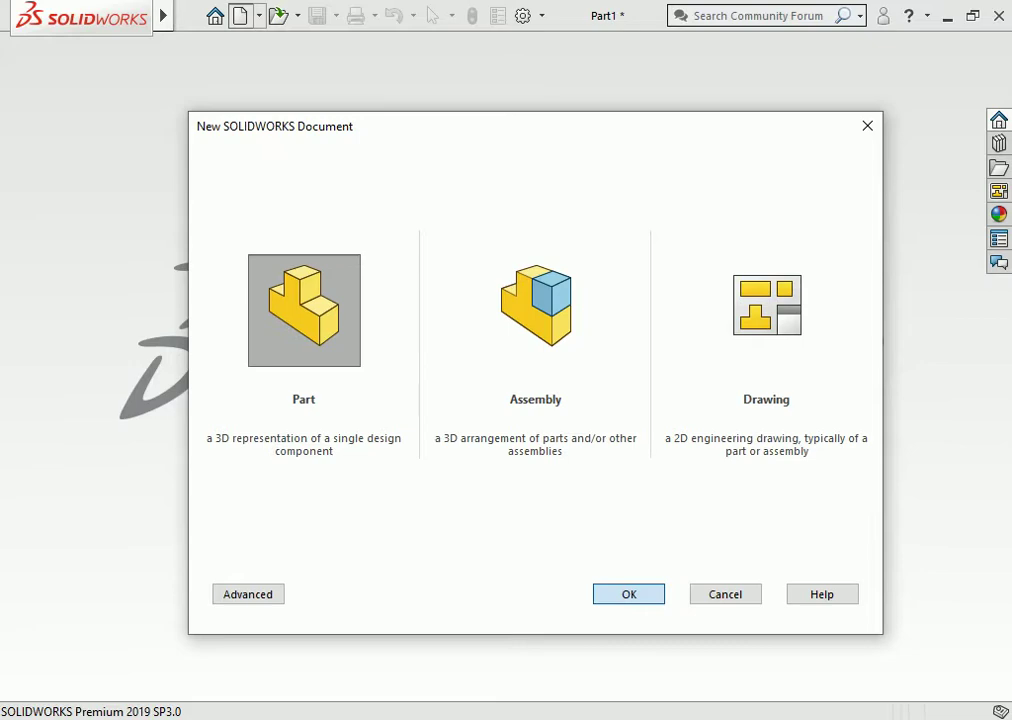
left_click(629, 594)
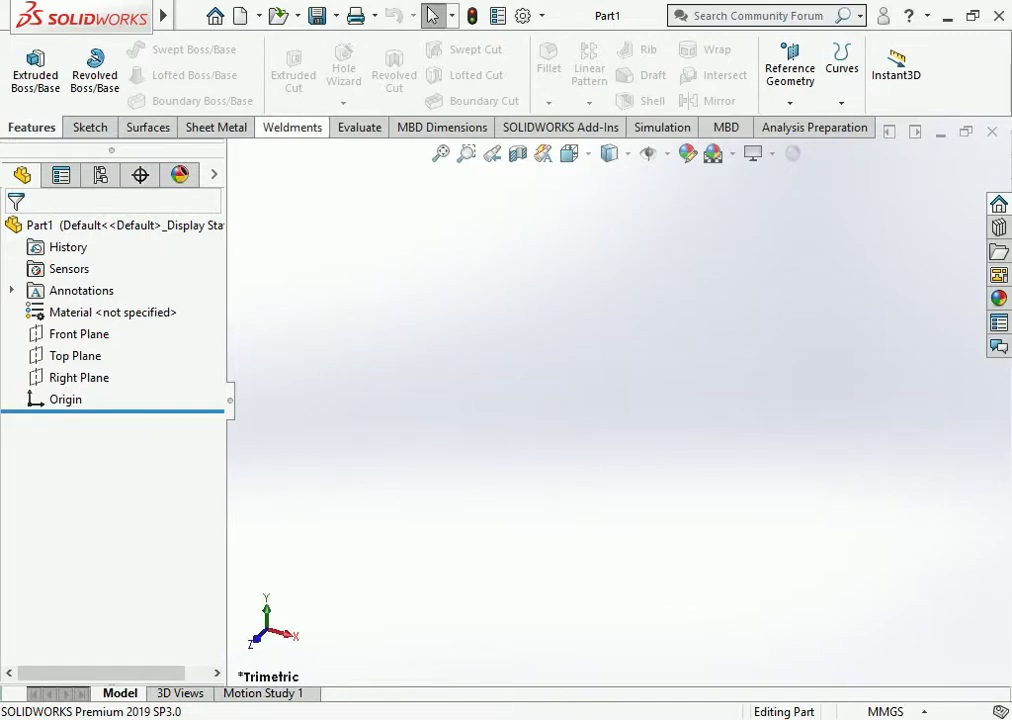
Start a sketch on the Top Plane and draw a center rectangle at the origin.
left_click(89, 127)
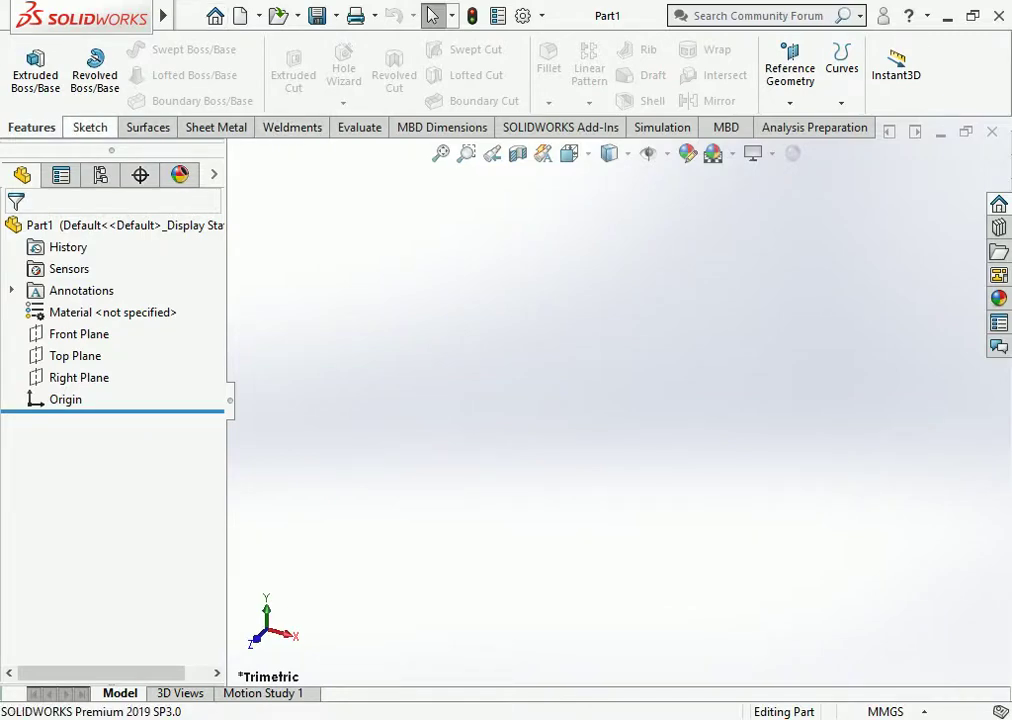
left_click(27, 60)
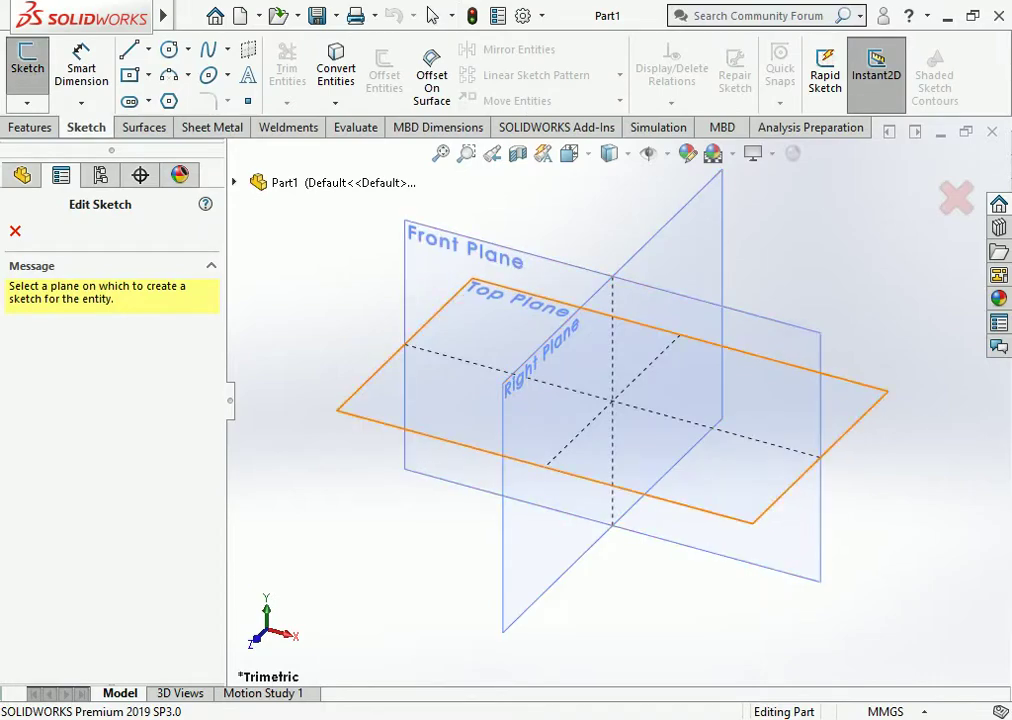
left_click(700, 440)
left_click(129, 75)
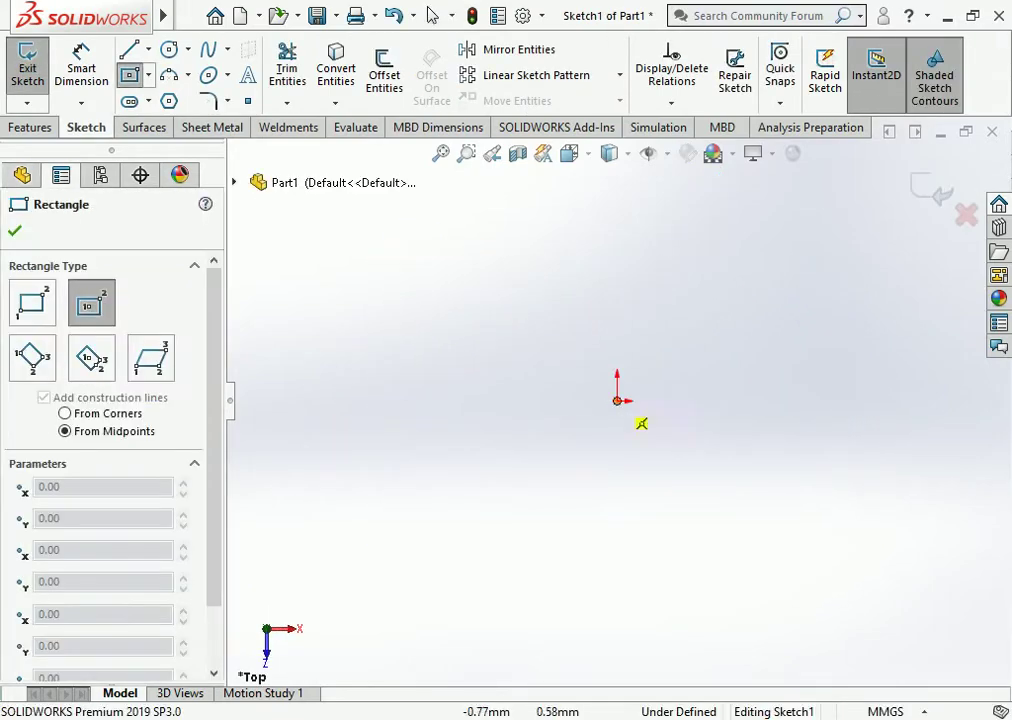
left_click(617, 400)
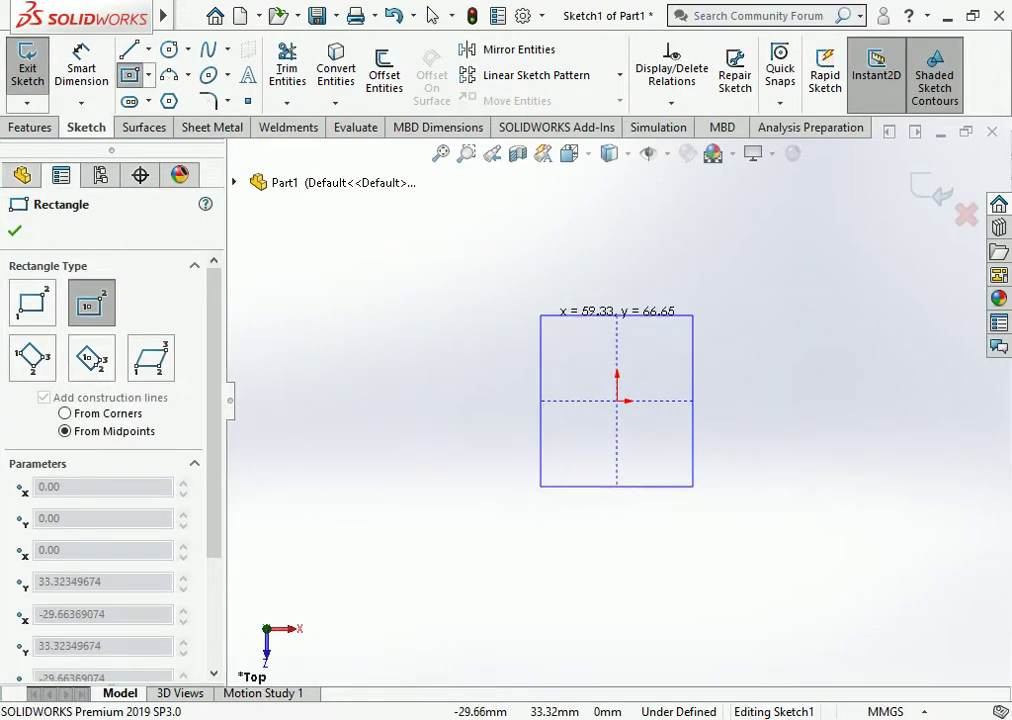
left_click(540, 315)
Dimension the rectangle's width and height to 200 mm each.
left_click(81, 65)
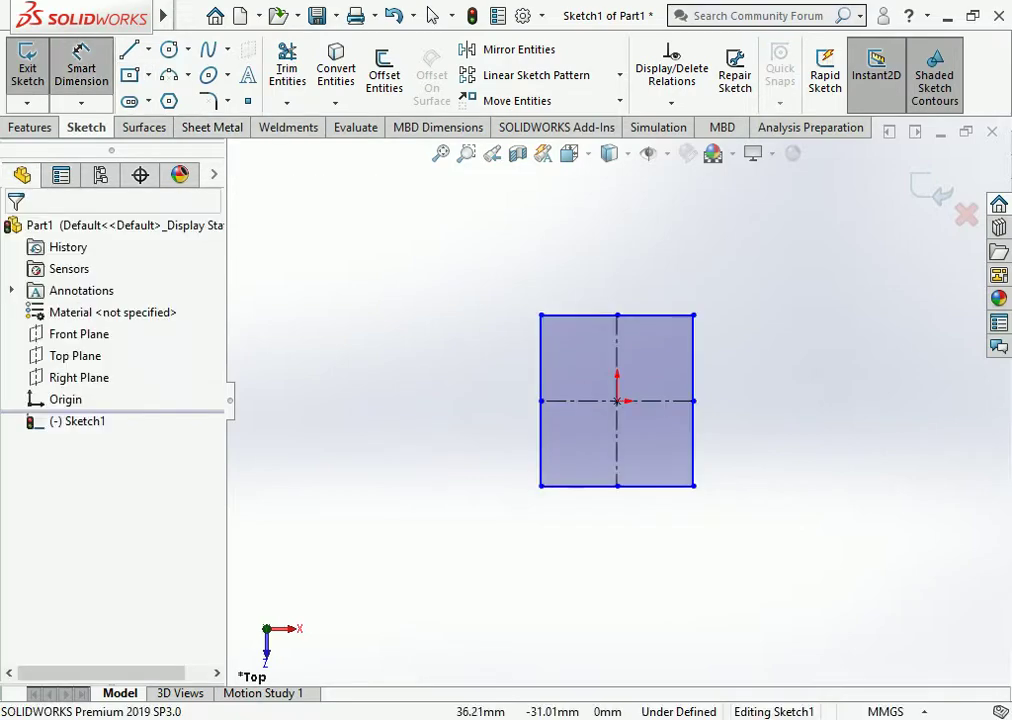
left_click(617, 486)
left_click(615, 522)
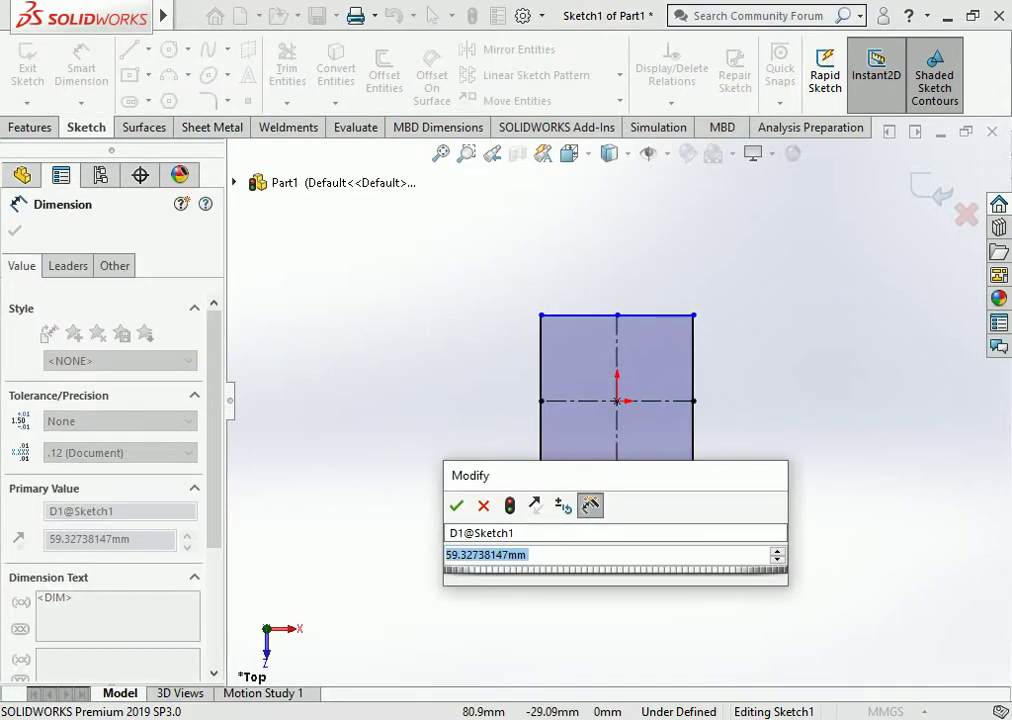
type("200")
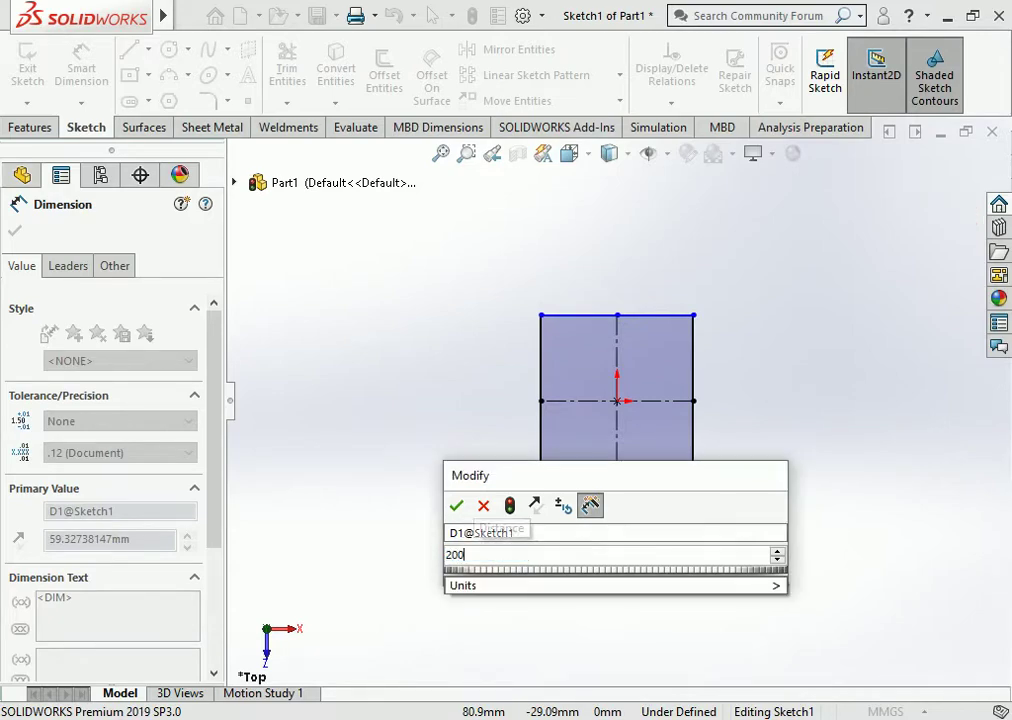
key("Return")
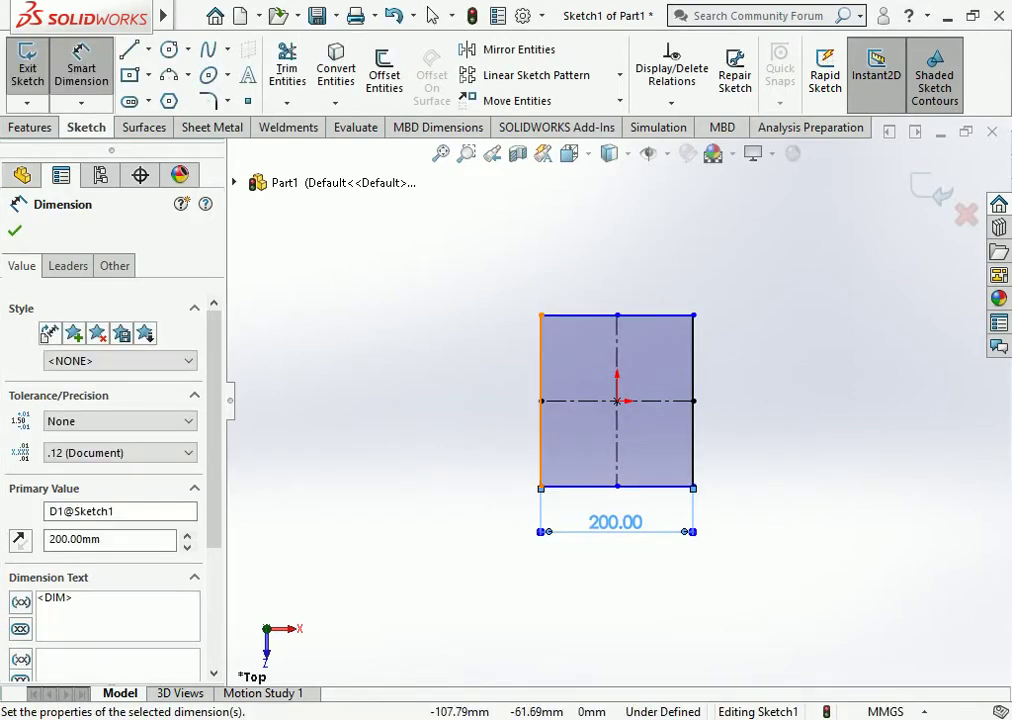
left_click(540, 445)
left_click(490, 400)
type("2")
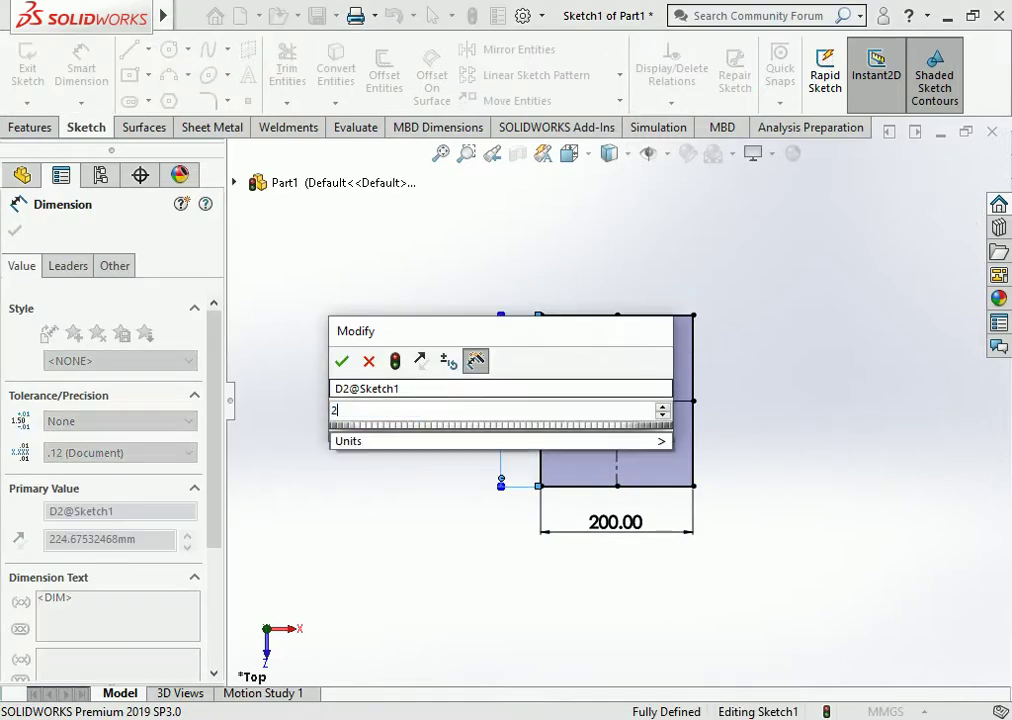
type("00")
key("Return")
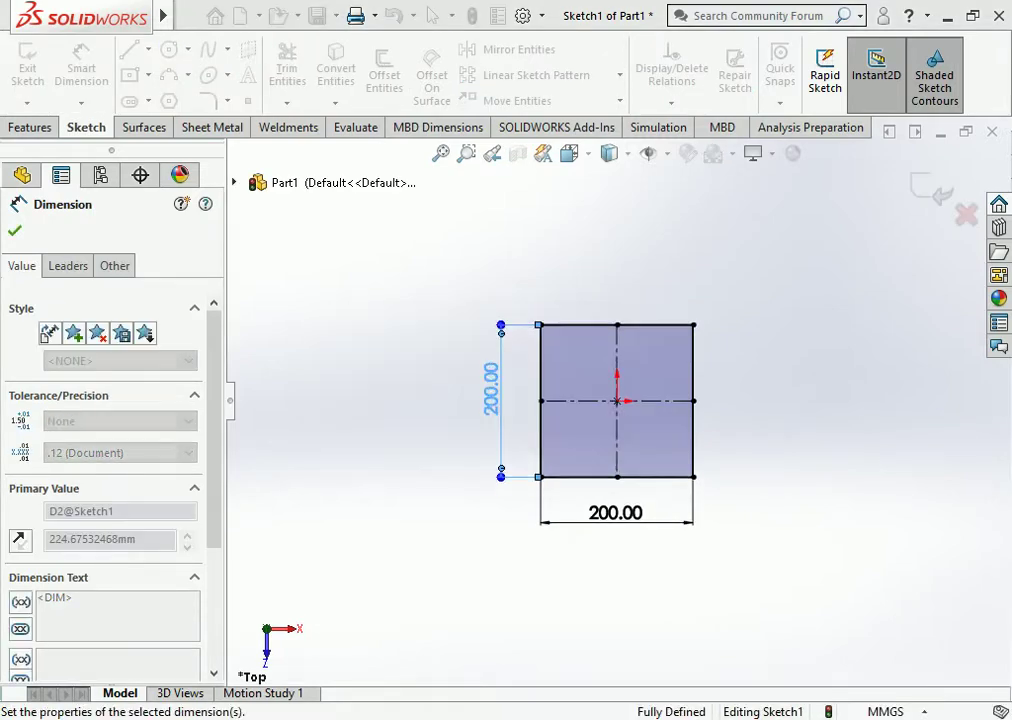
key("Escape")
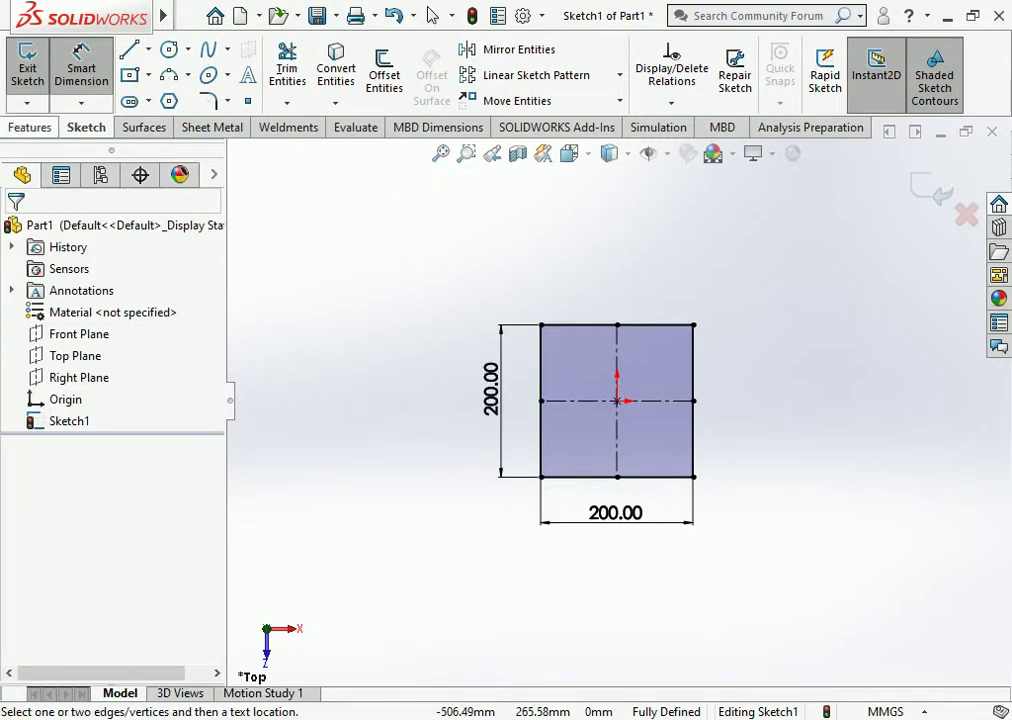
left_click(29, 127)
Extrude the 200 × 200 square 3 mm into Boss-Extrude1.
left_click(35, 70)
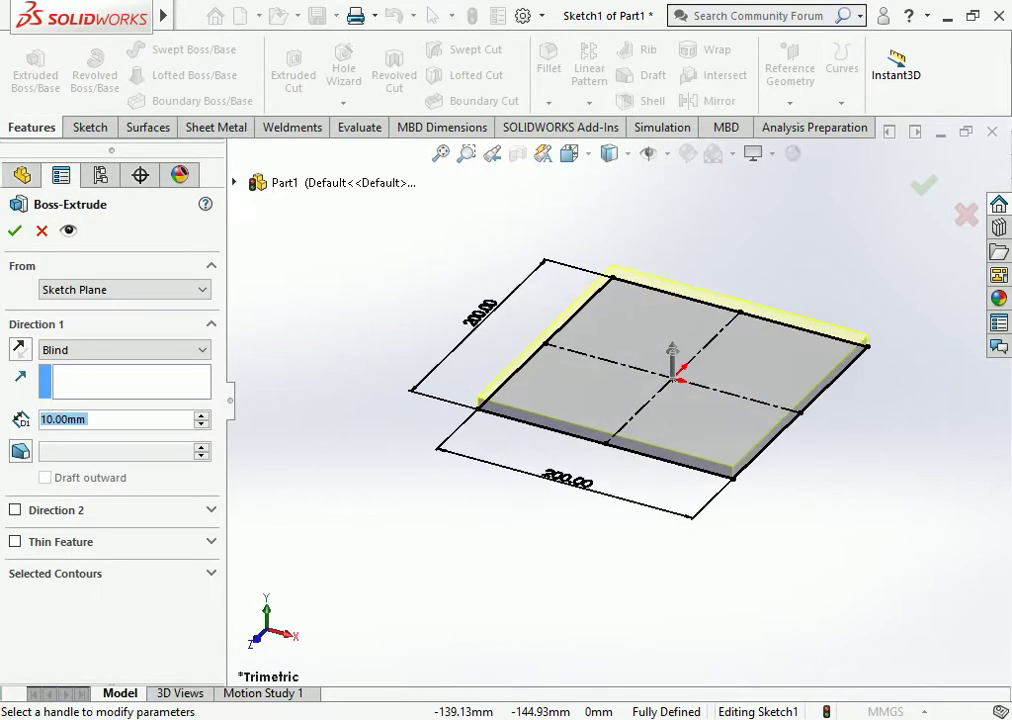
type("3")
key("Return")
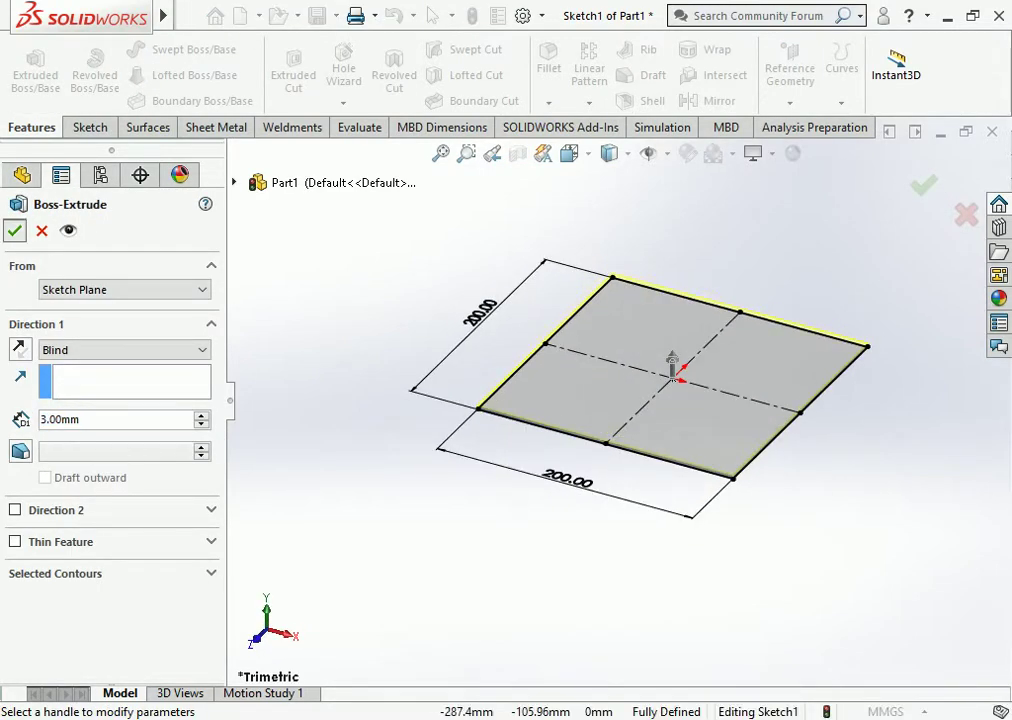
key("Return")
scroll(600, 360, "up", 2)
scroll(700, 350, "down", 3)
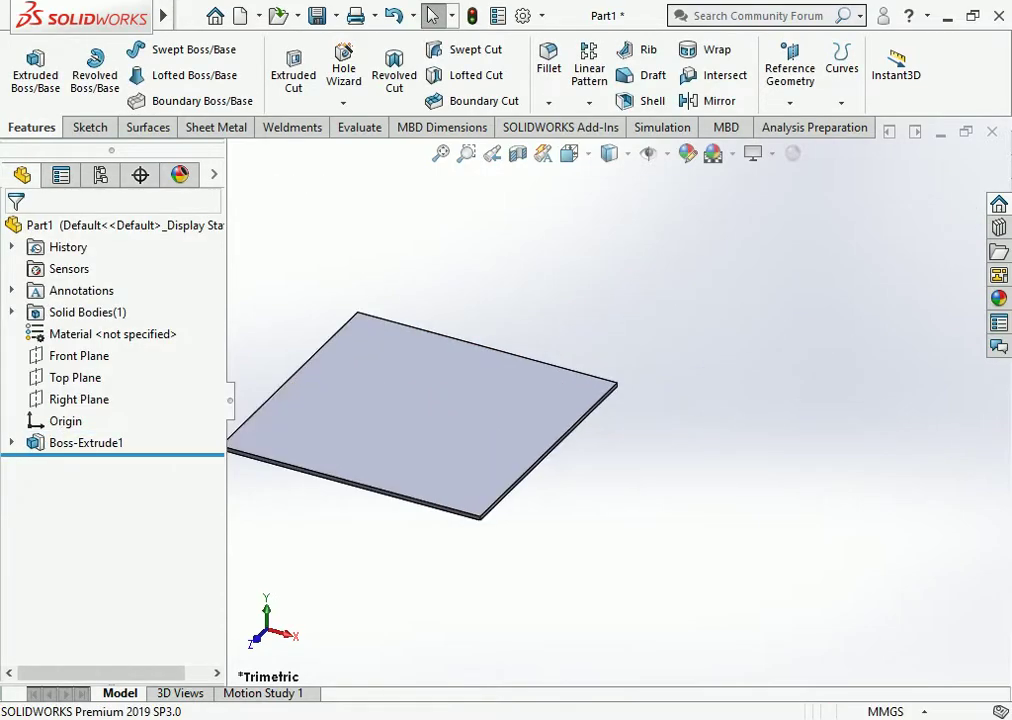
middle_click_drag(450, 420, 527, 416, "ctrl")
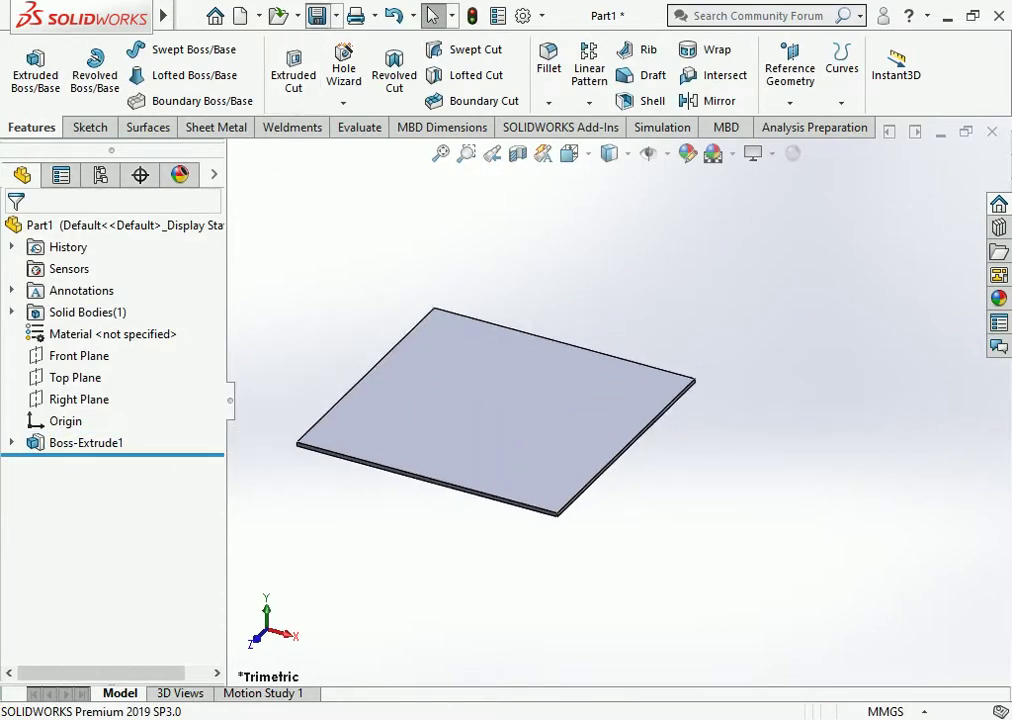
Save the part as BP inside a newly created Desktop folder named TUBE NECK POLE.
left_click(317, 15)
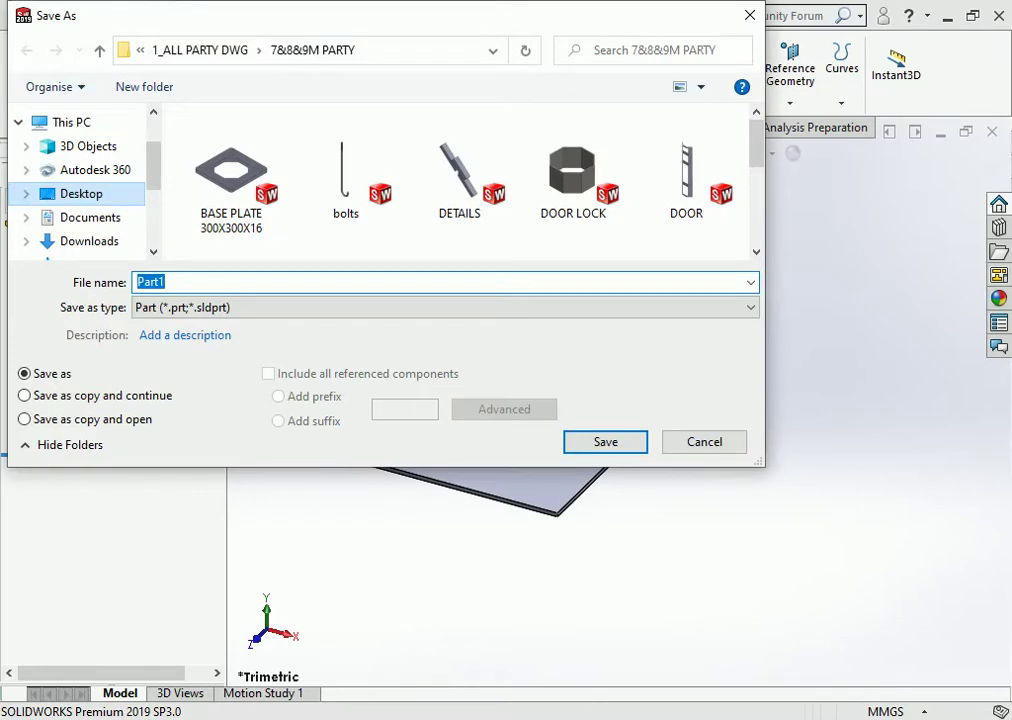
left_click(80, 193)
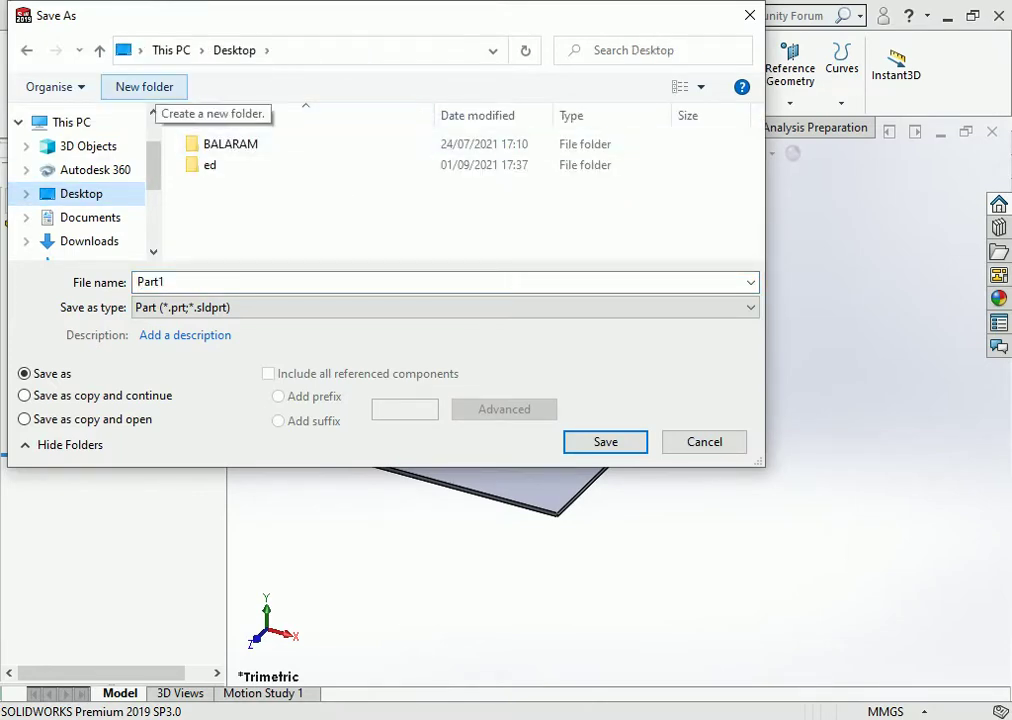
left_click(144, 87)
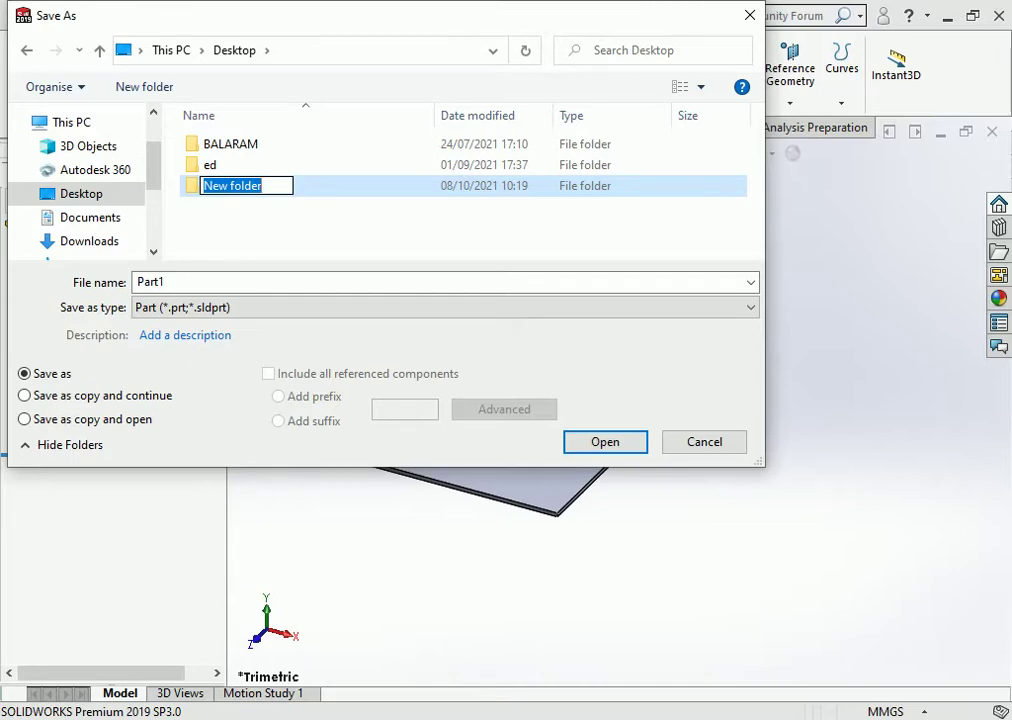
type("TUBE NECK POLE")
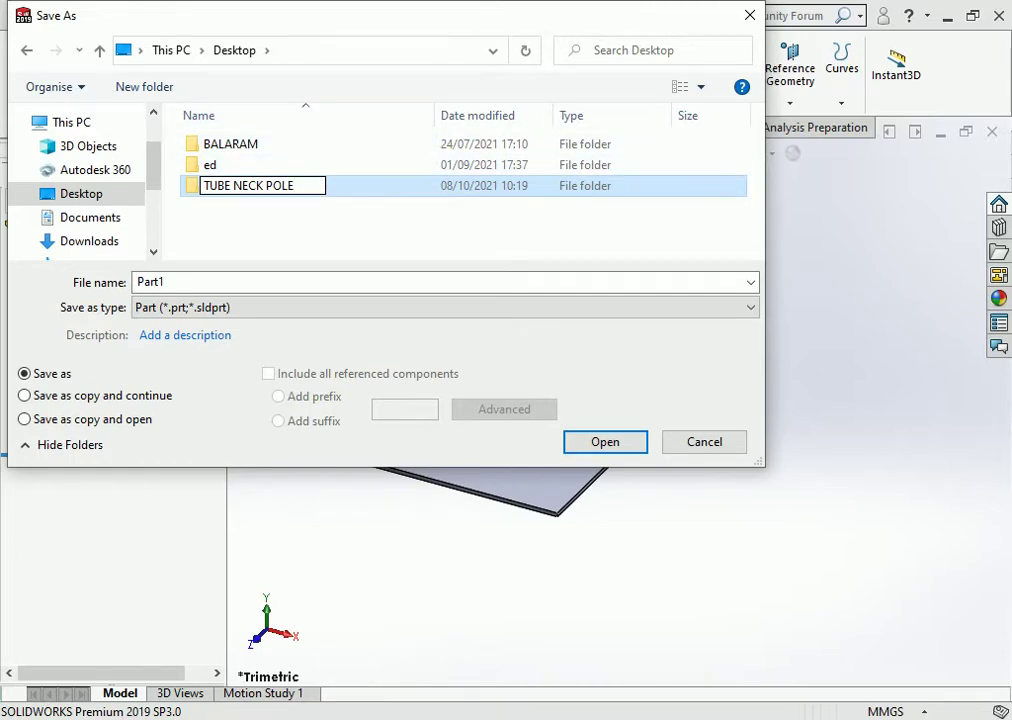
key("Return")
key("Return")
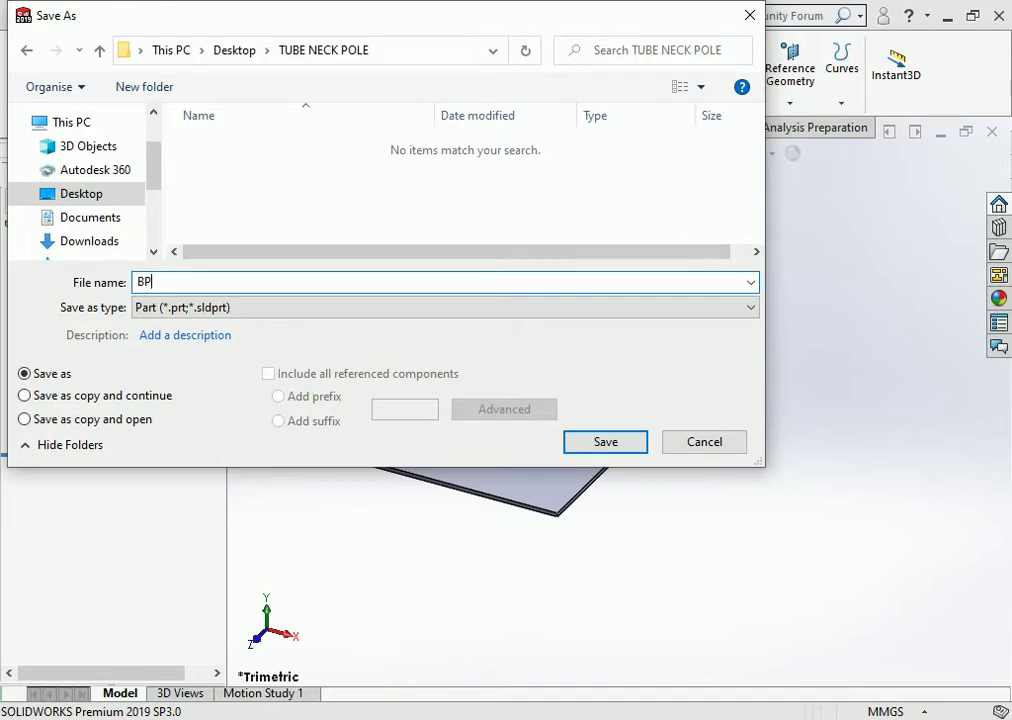
key("Return")
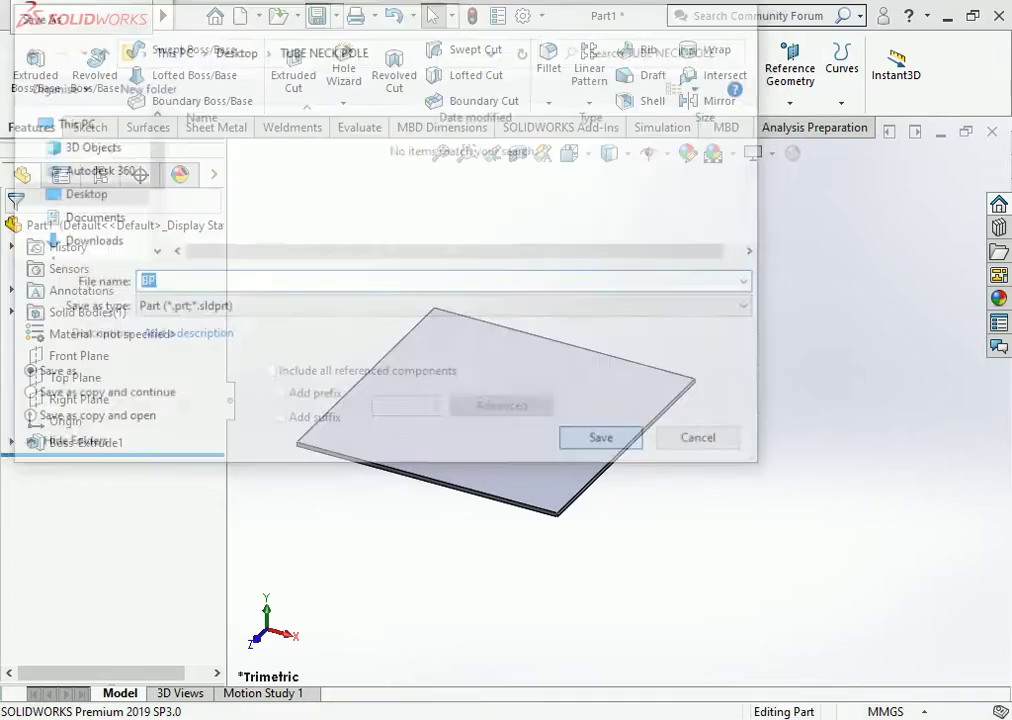
Start a sketch on the plate's top face and view it from directly above.
left_click(600, 420)
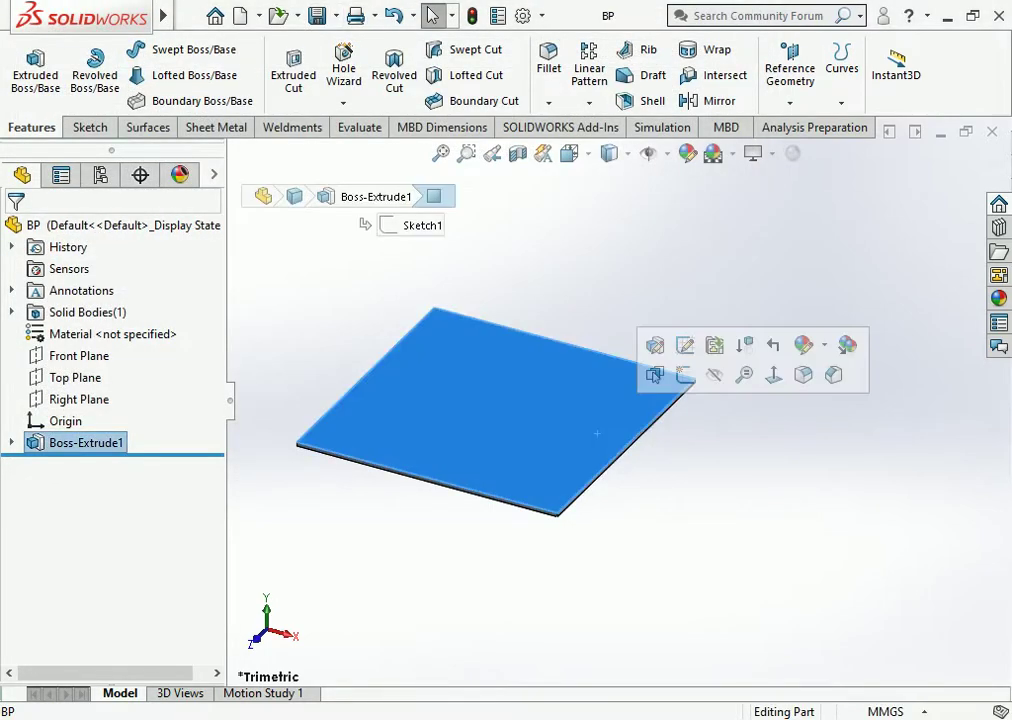
left_click(684, 373)
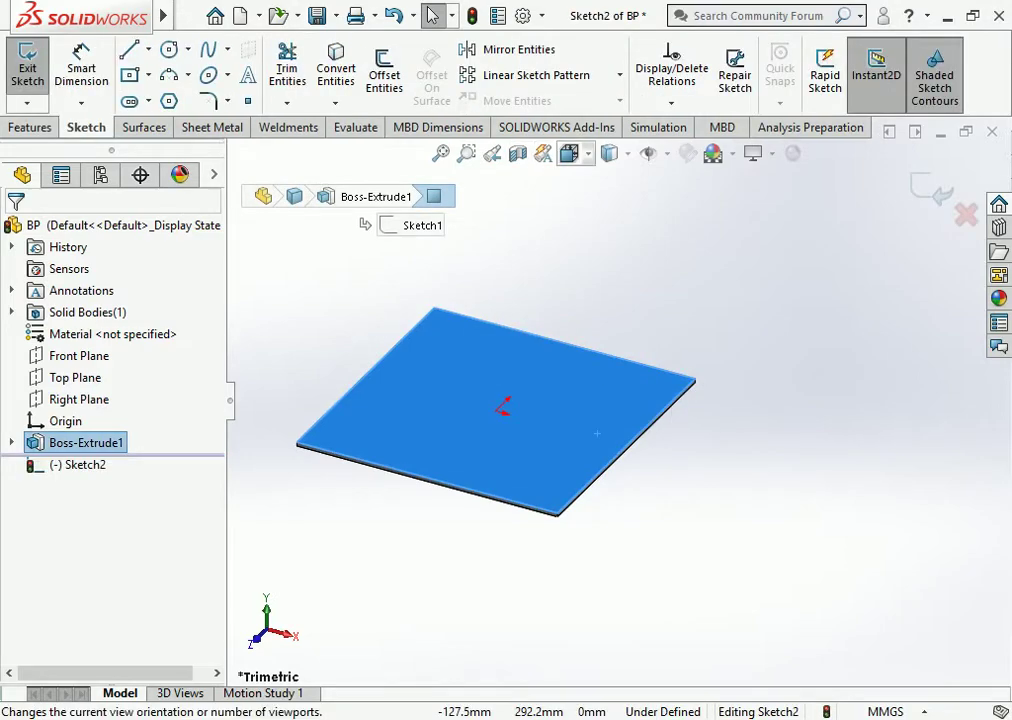
left_click(569, 153)
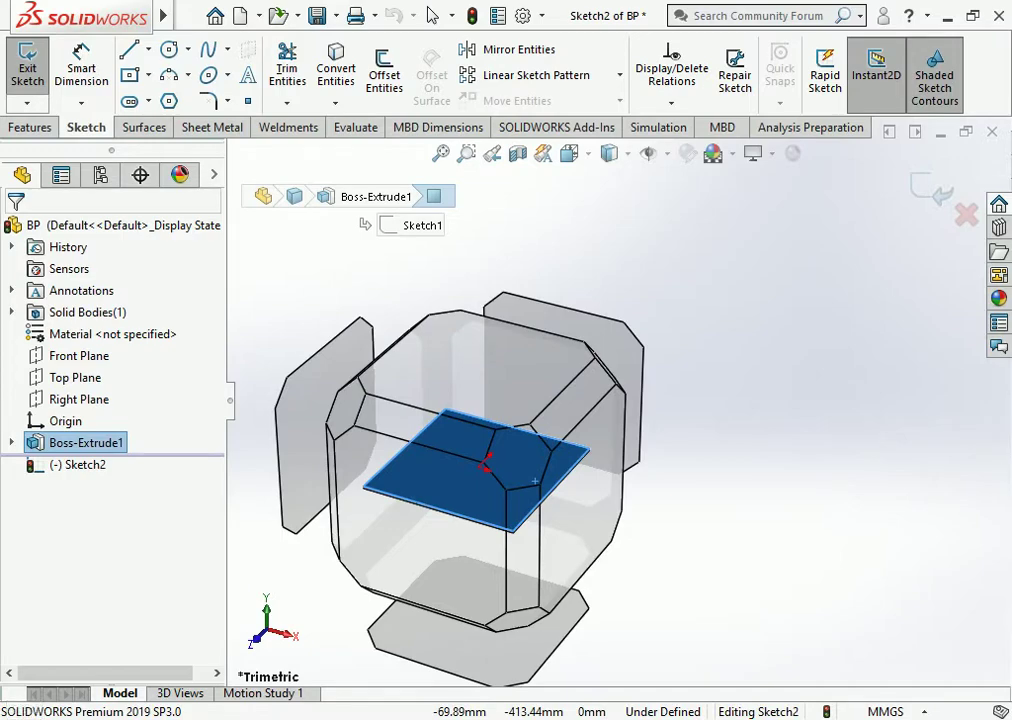
left_click(569, 153)
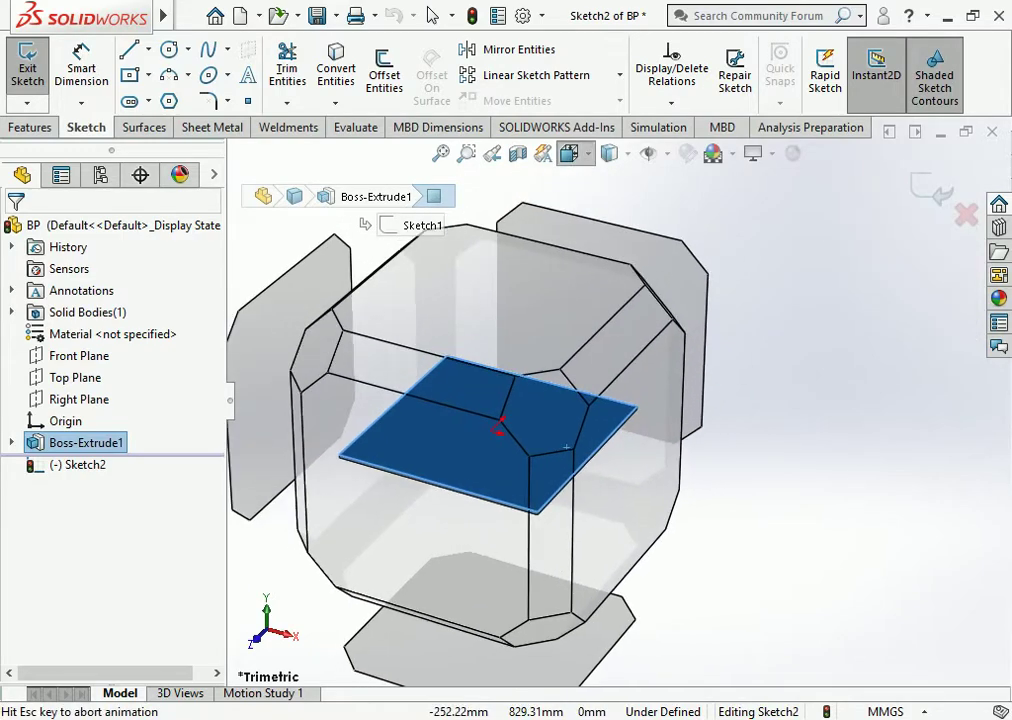
left_click(569, 153)
left_click(633, 175)
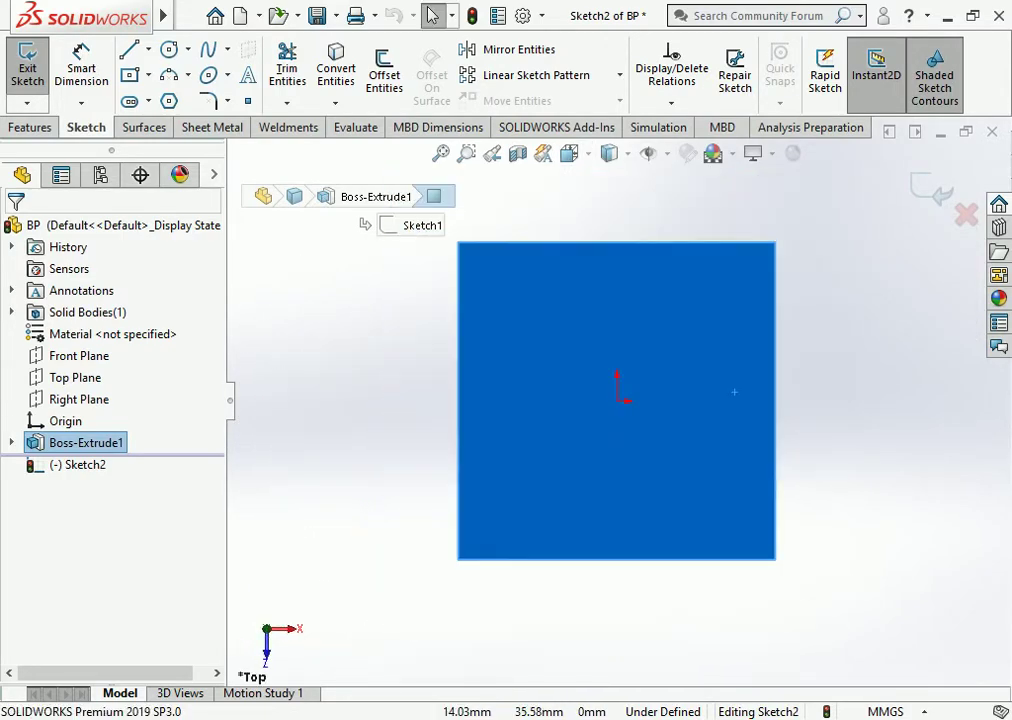
Draw a center rectangle at the origin and make it construction geometry.
left_click(130, 78)
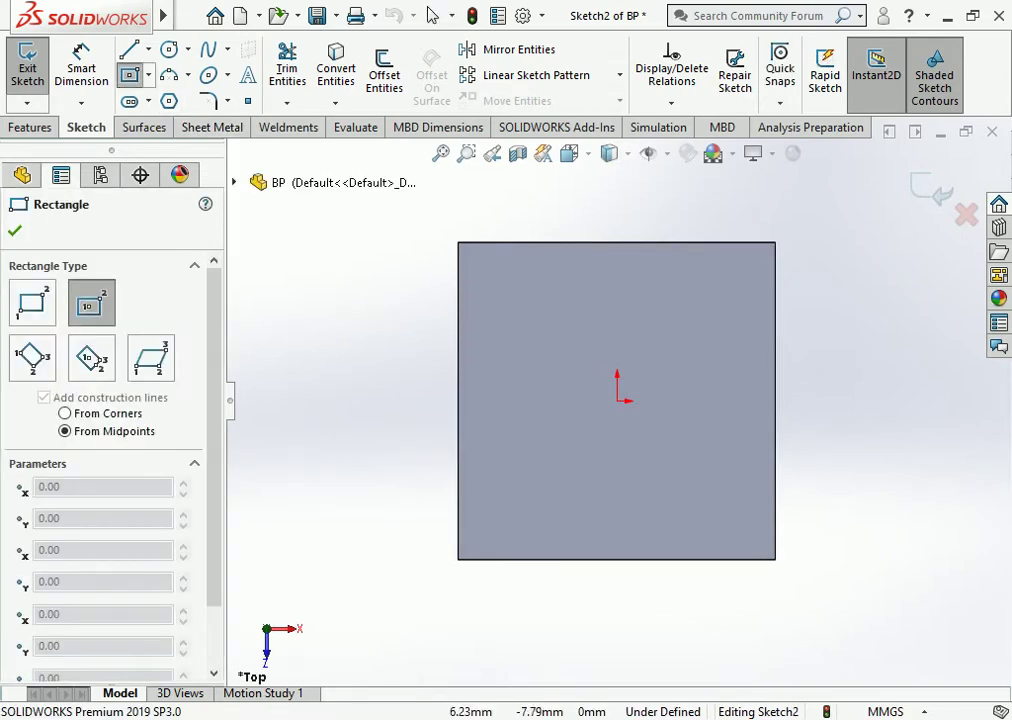
left_click(617, 400)
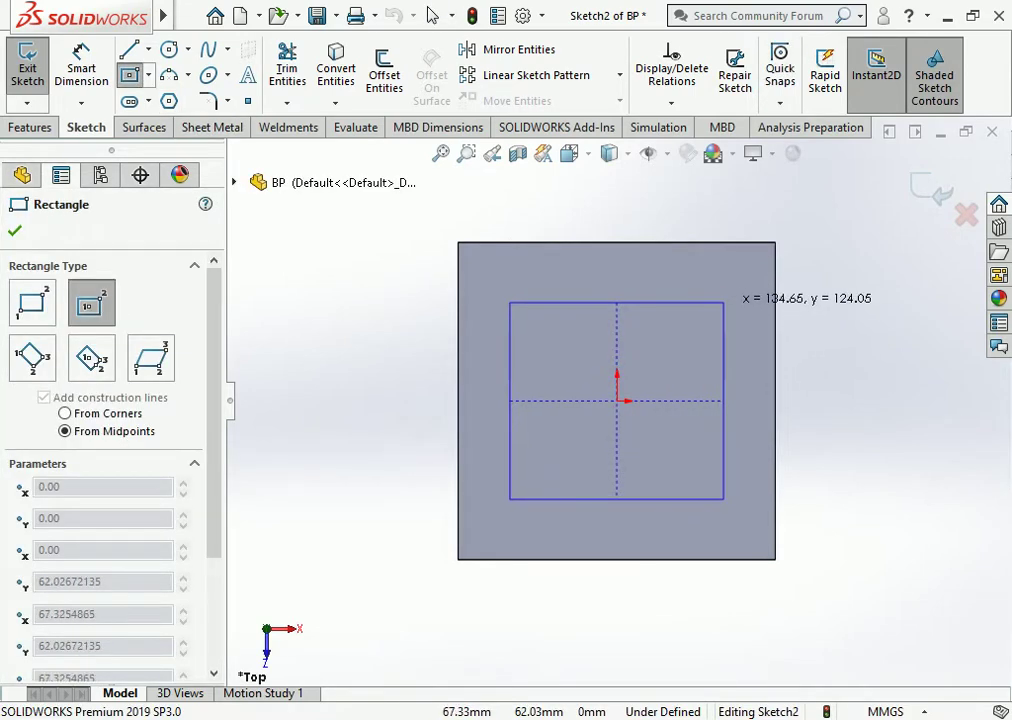
left_click(723, 301)
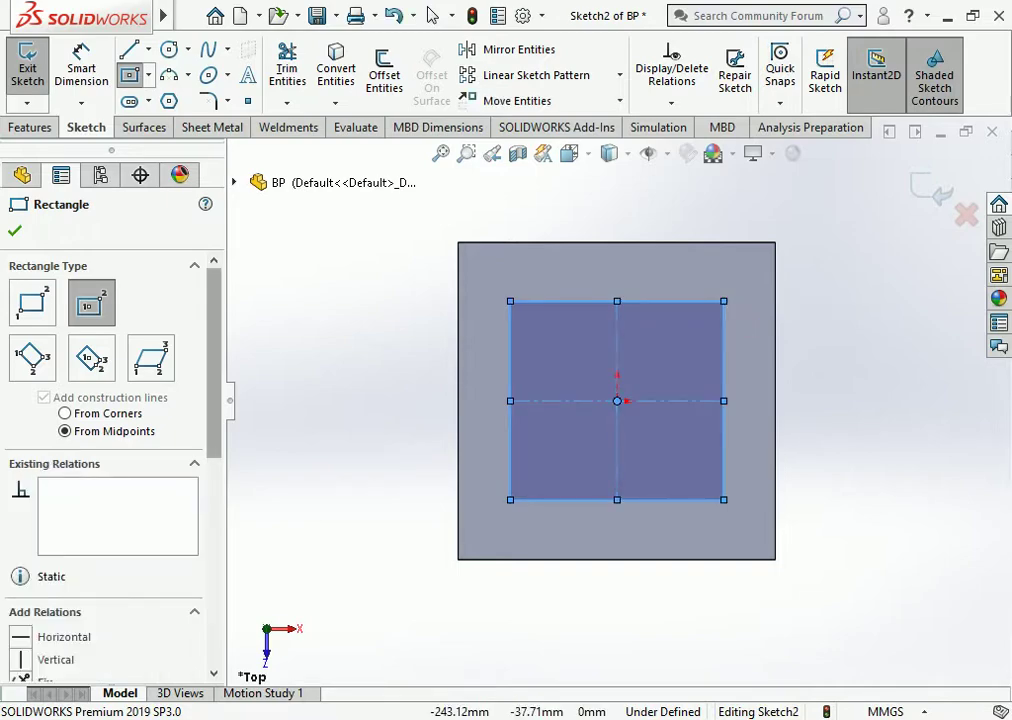
scroll(110, 400, "down", 3)
left_click(44, 571)
Dimension the construction square's height and width to 150 mm each.
left_click(81, 68)
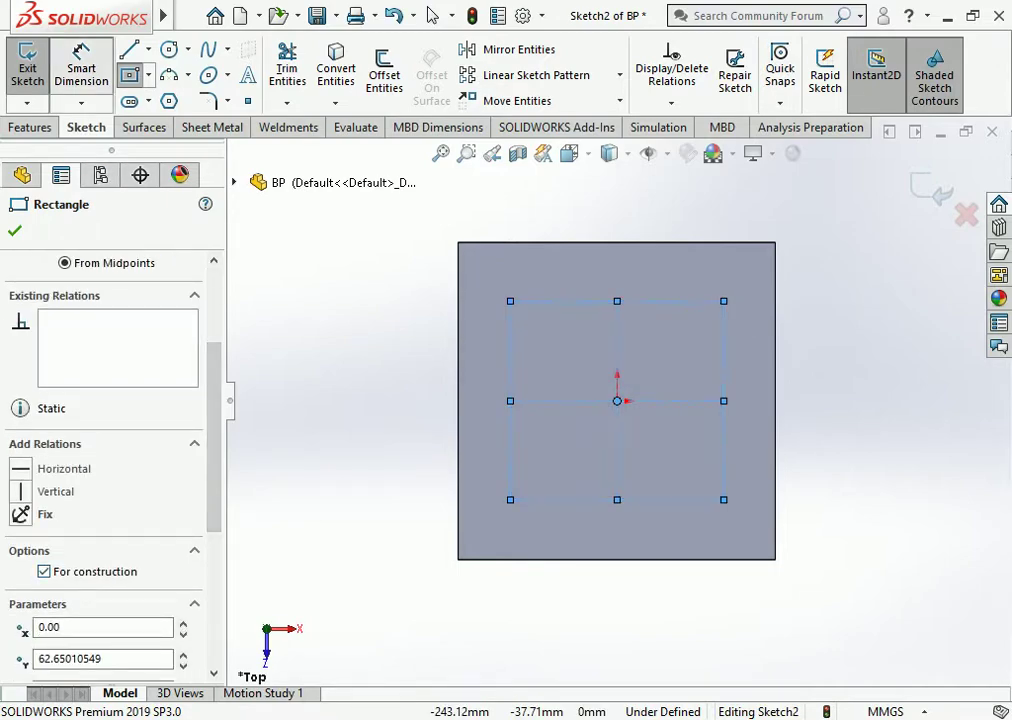
left_click(510, 380)
left_click(433, 400)
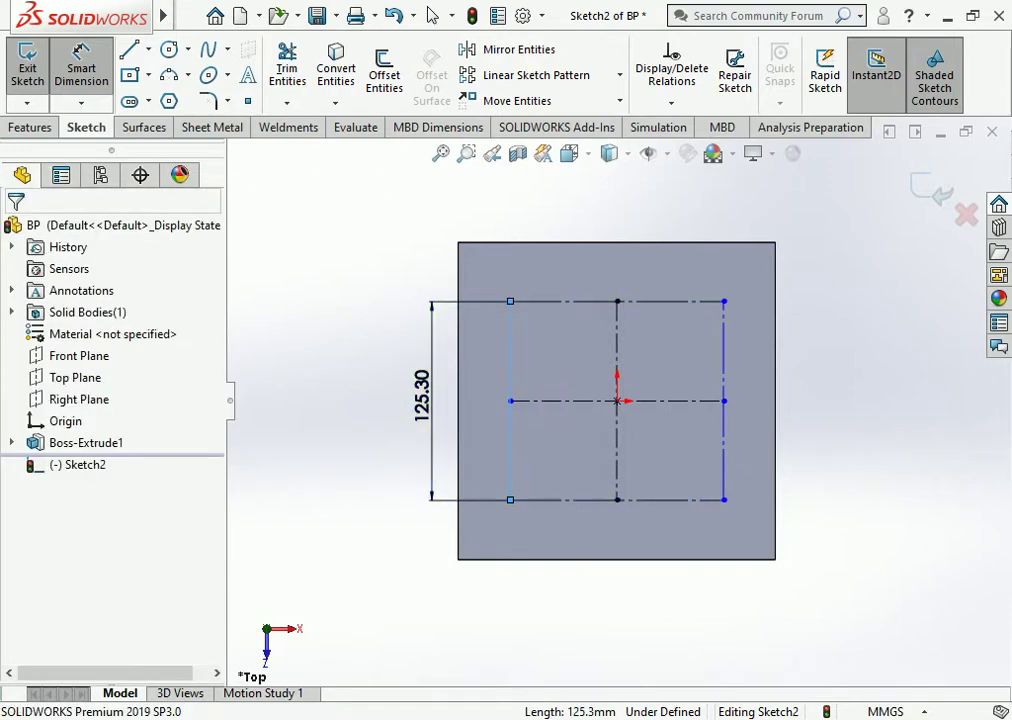
type("150")
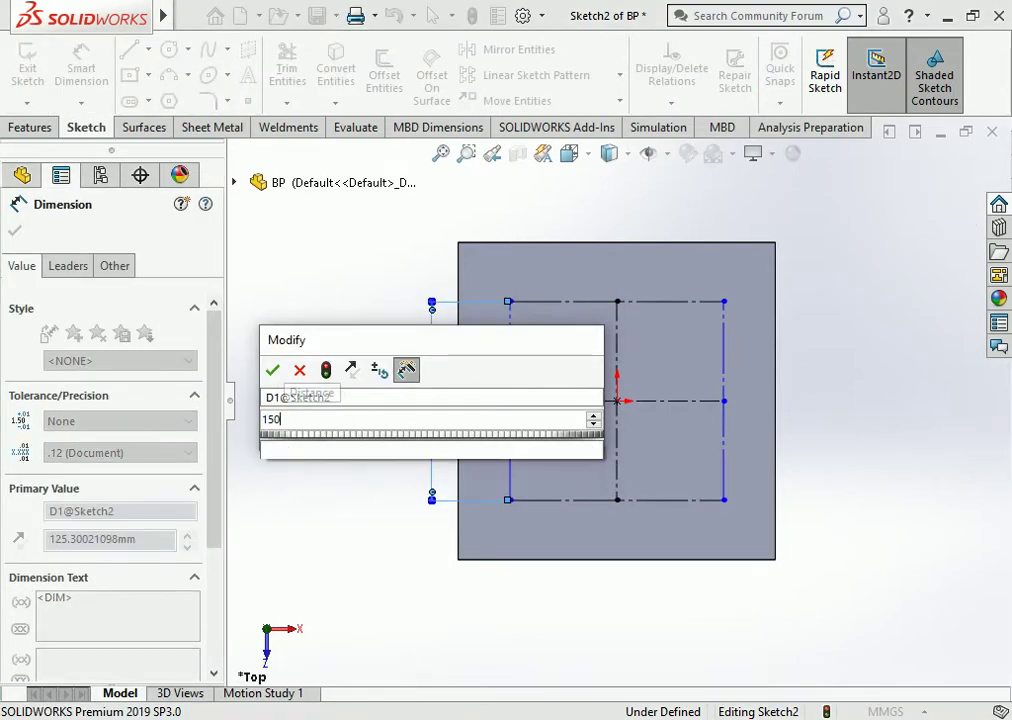
key("Return")
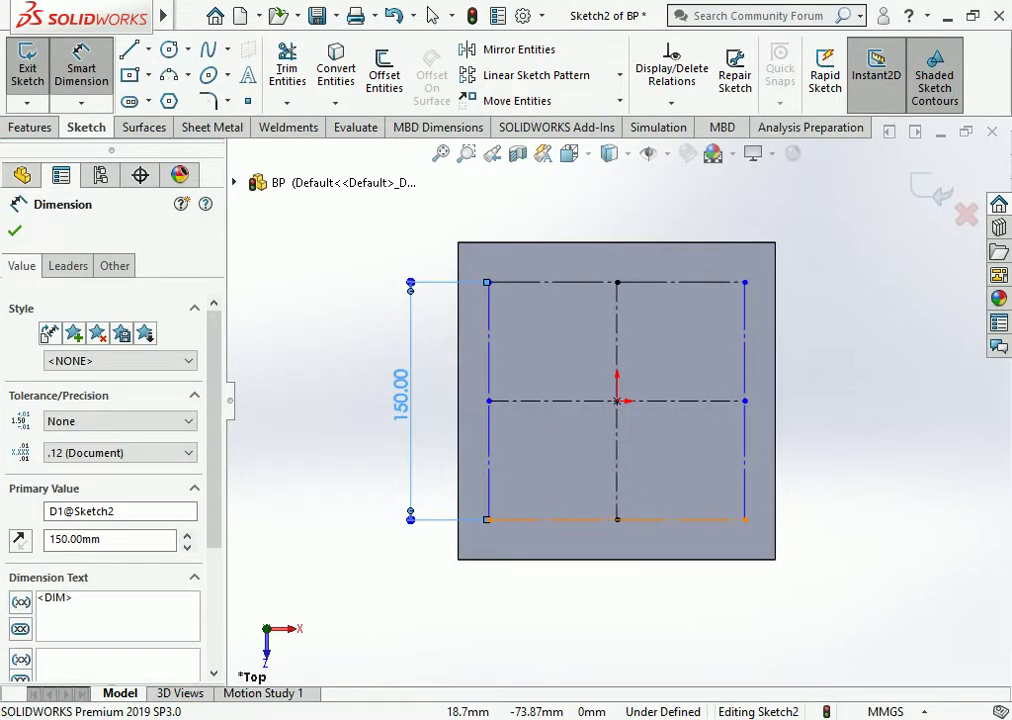
left_click(645, 517)
left_click(620, 640)
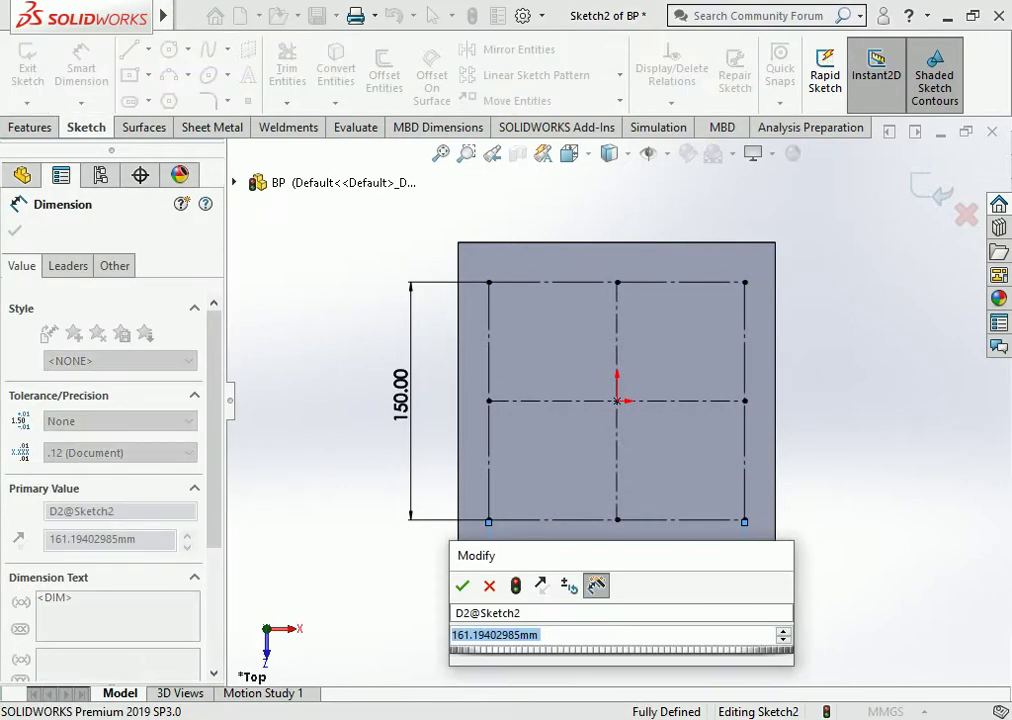
type("150")
key("Return")
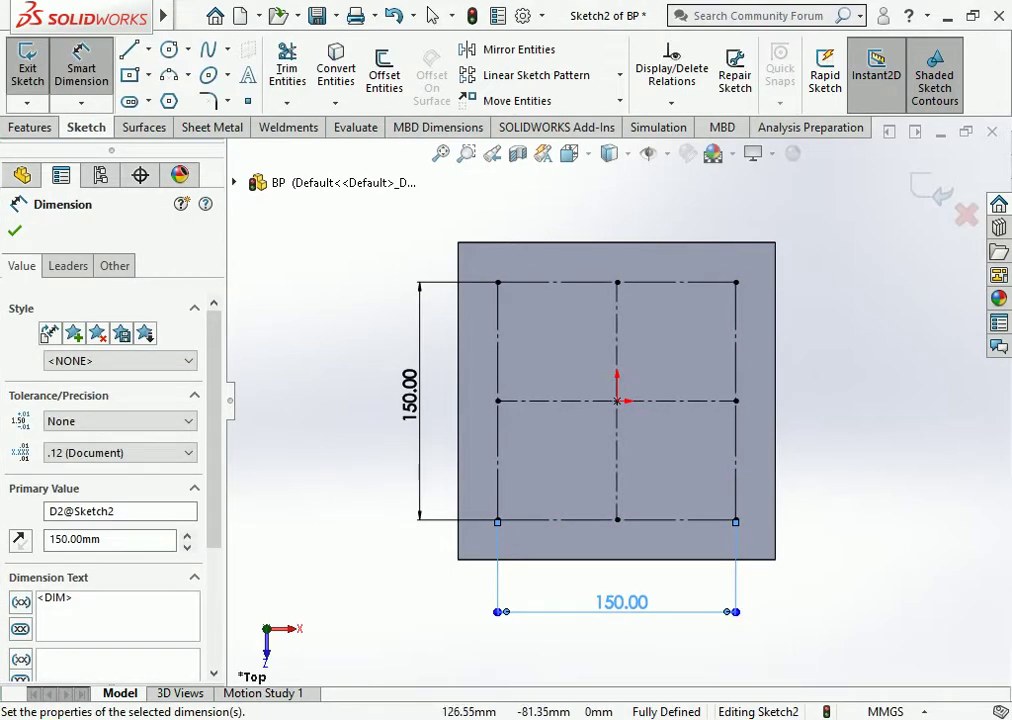
key("Escape")
Draw four small circles centred on the construction square's four corners.
left_click(169, 49)
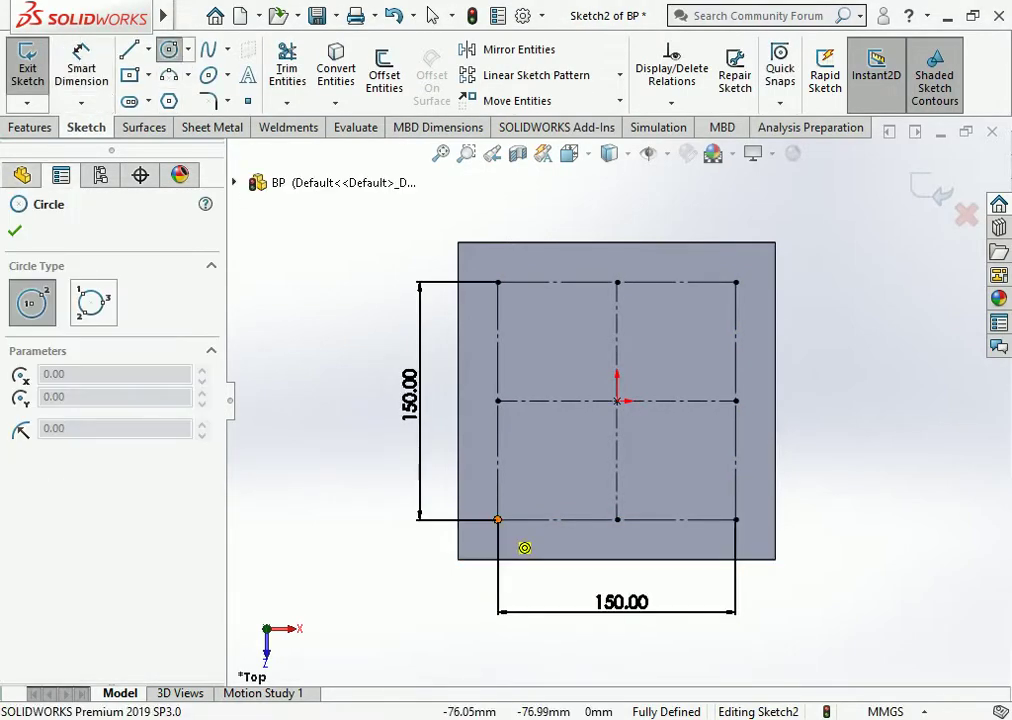
left_click(497, 519)
left_click(503, 526)
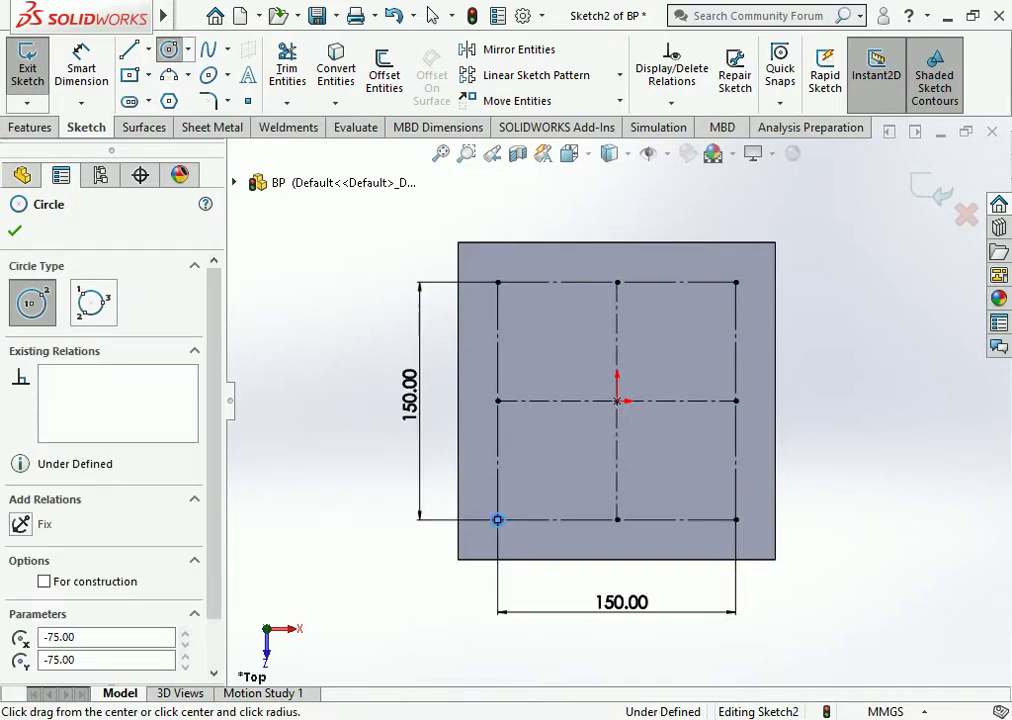
left_click(735, 519)
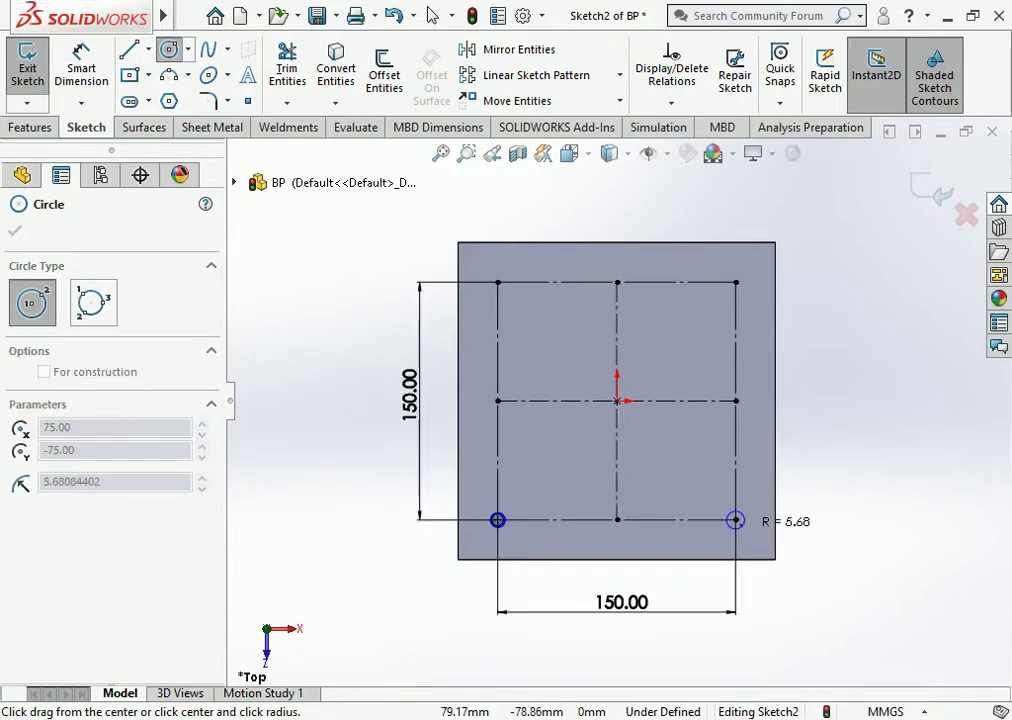
left_click(740, 524)
left_click(735, 281)
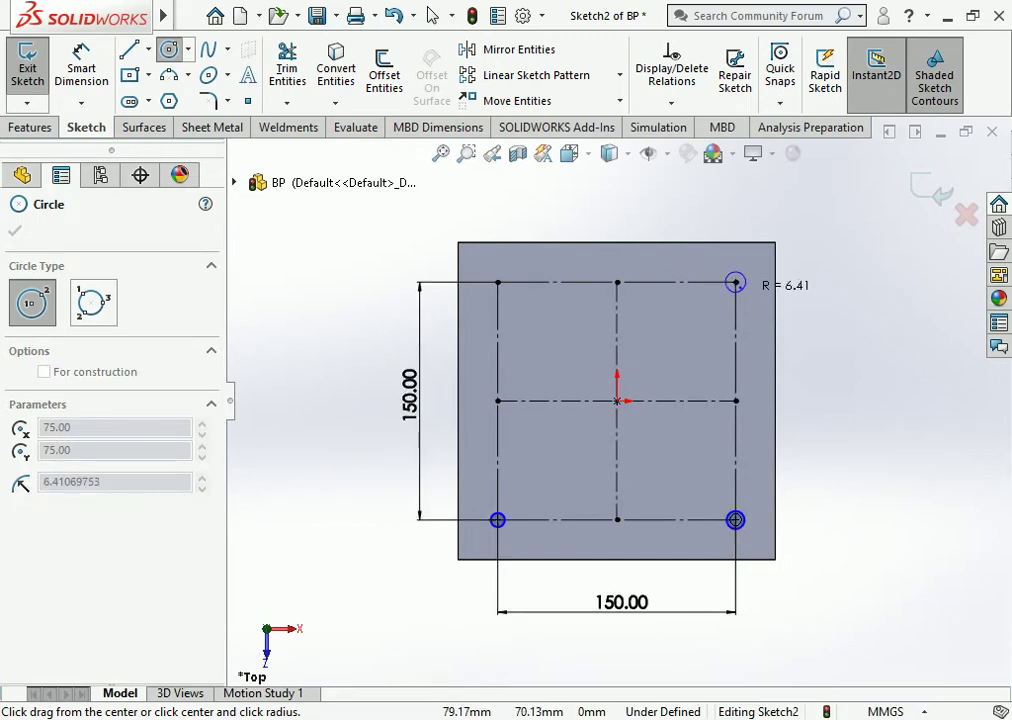
left_click(740, 288)
left_click(497, 282)
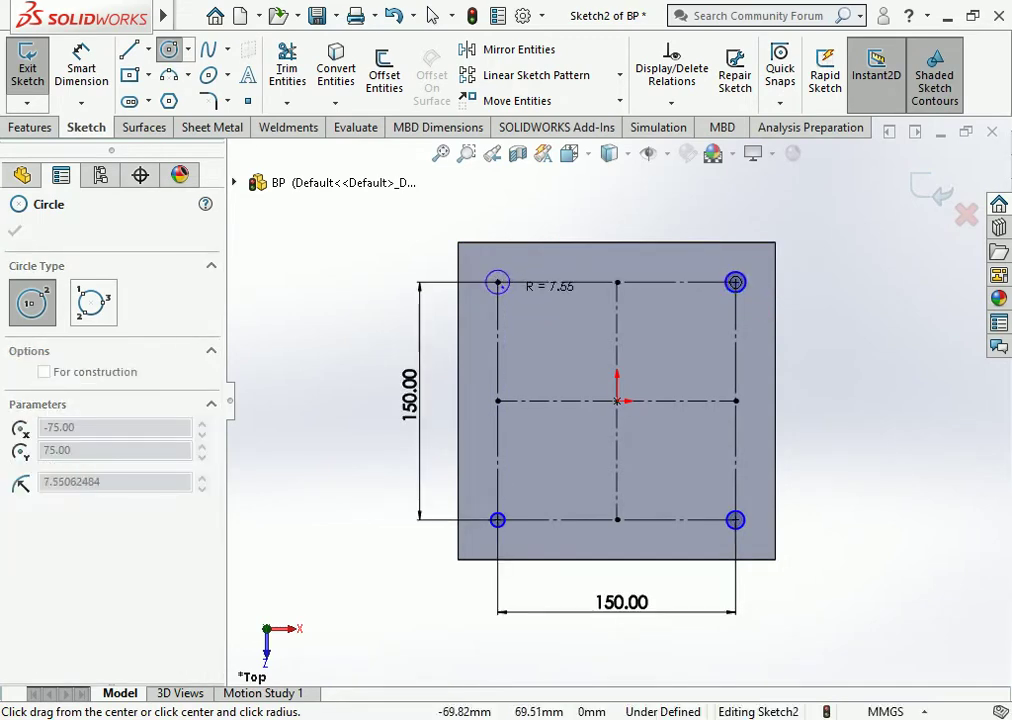
left_click(502, 289)
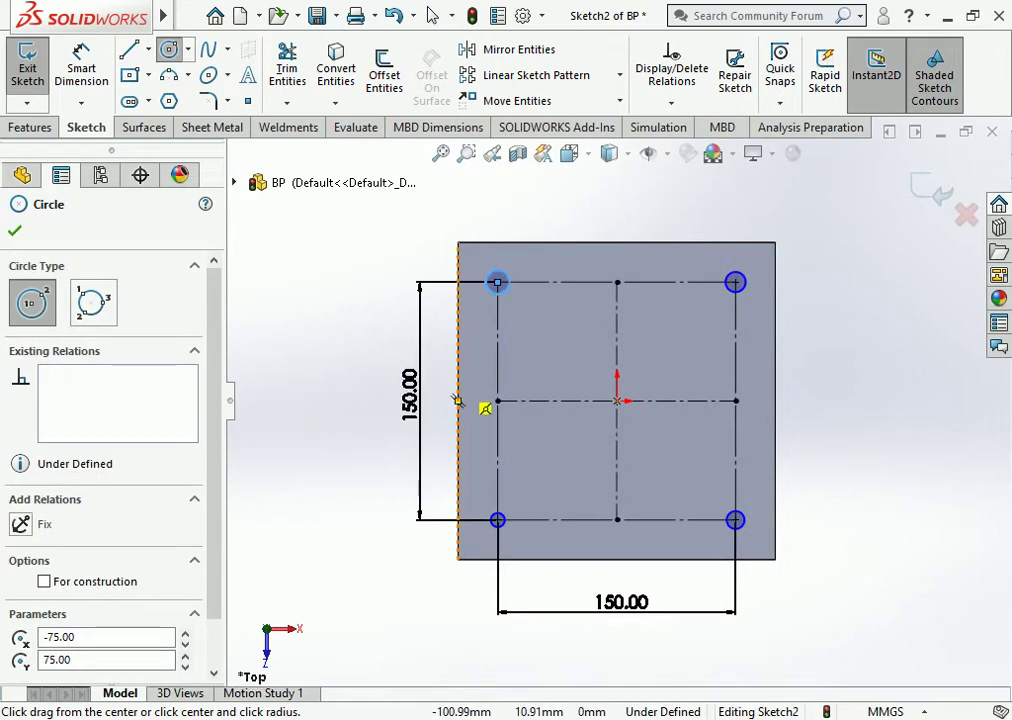
key("Escape")
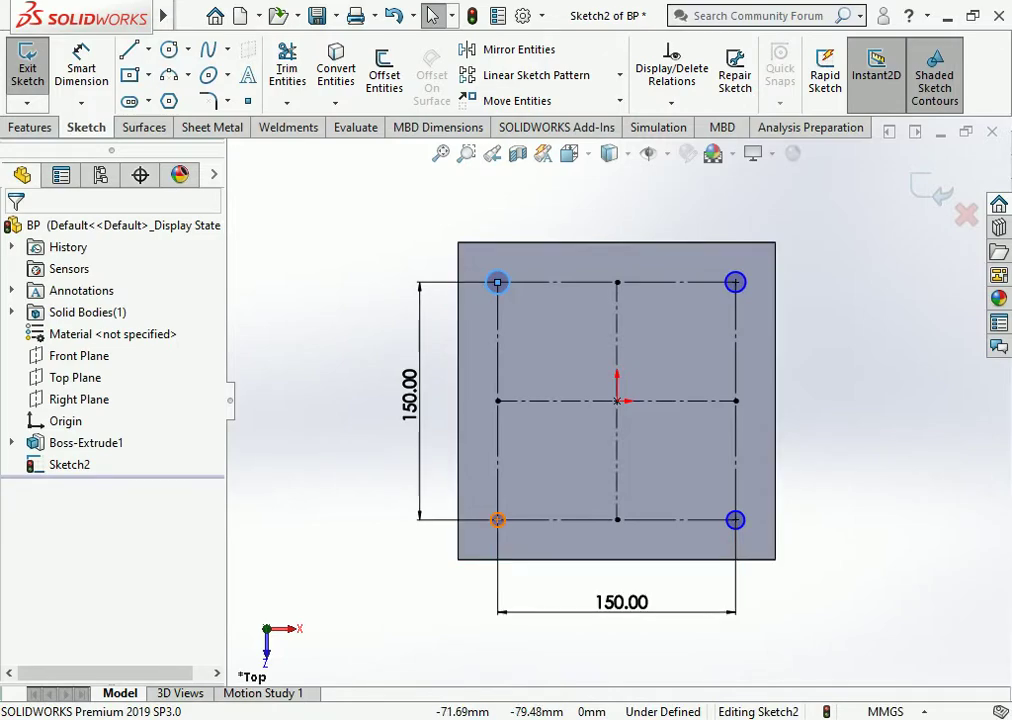
Select the four corner circles and make them equal.
left_click(497, 520)
left_click(497, 282, "ctrl")
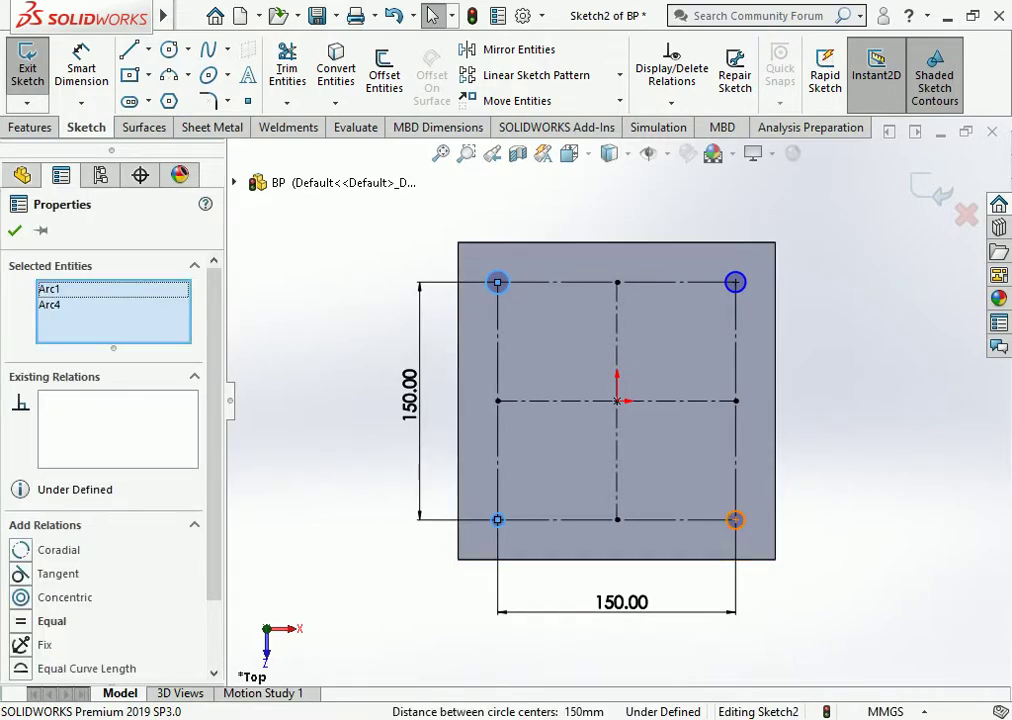
left_click(735, 520)
left_click(735, 520, "ctrl")
left_click(735, 282, "ctrl")
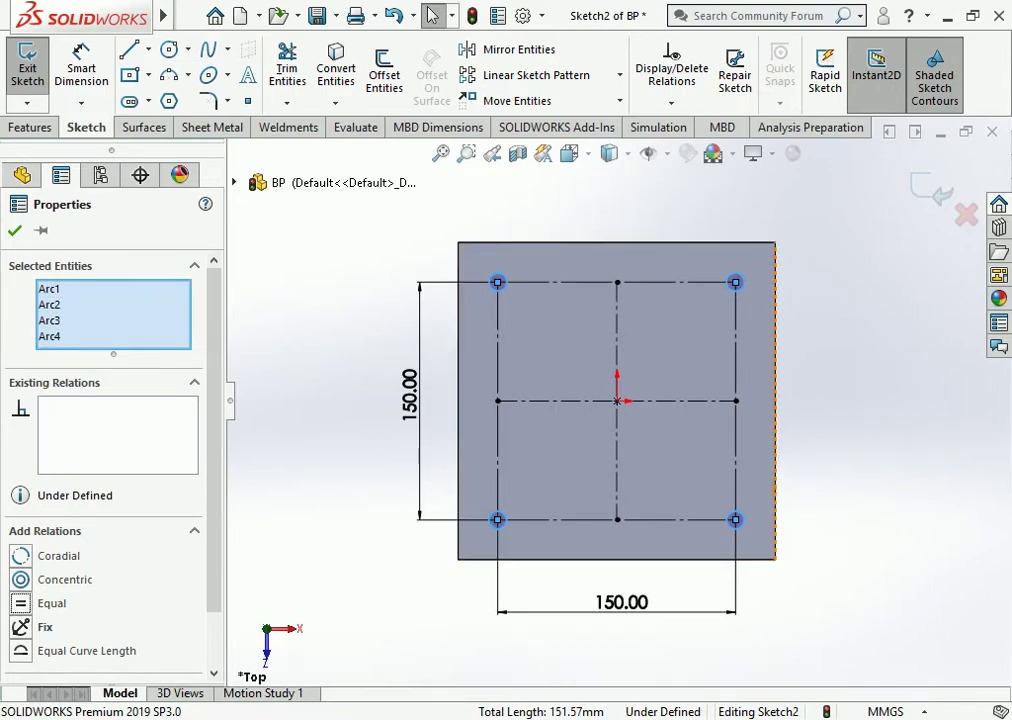
key("Escape")
Dimension the lower-left circle's diameter to Ø10 mm.
left_click(81, 62)
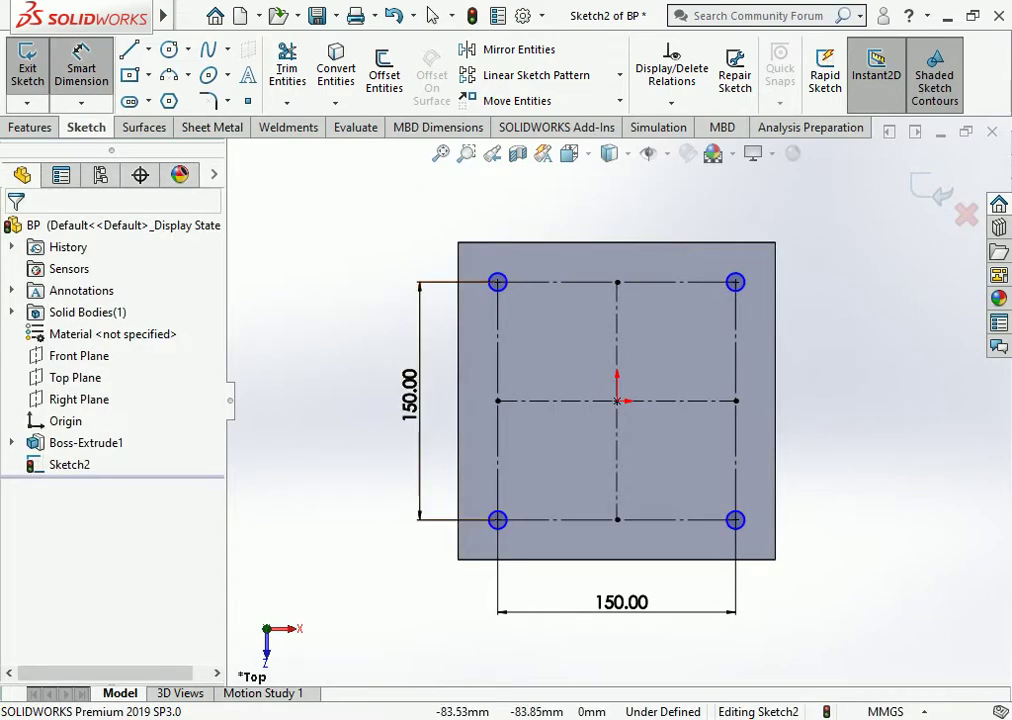
left_click(497, 520)
left_click(365, 612)
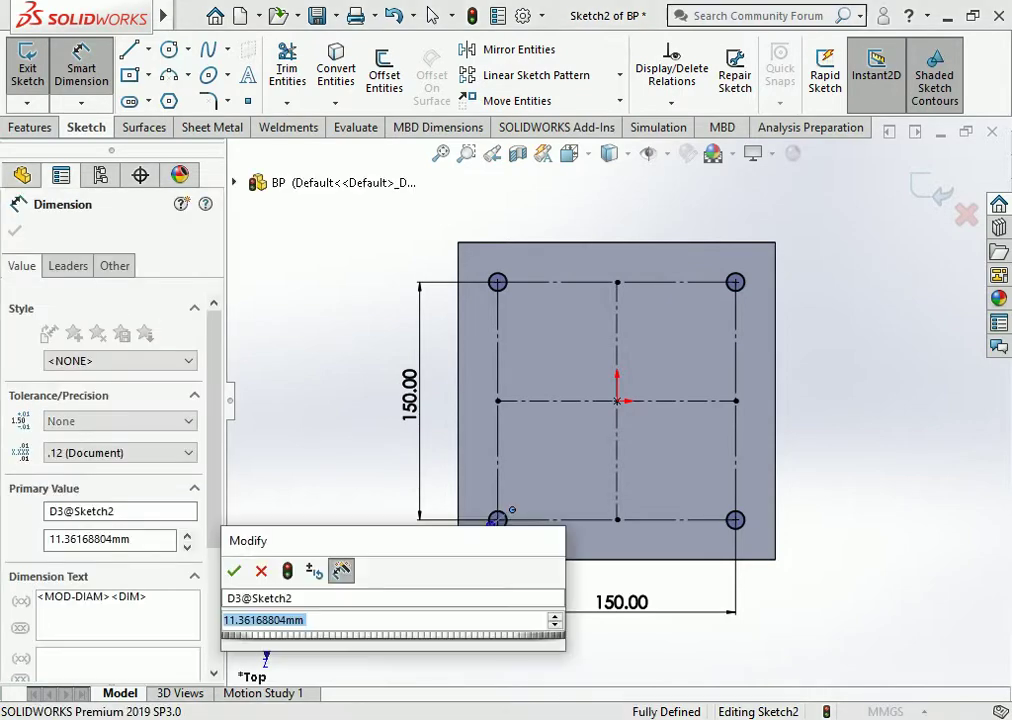
type("10")
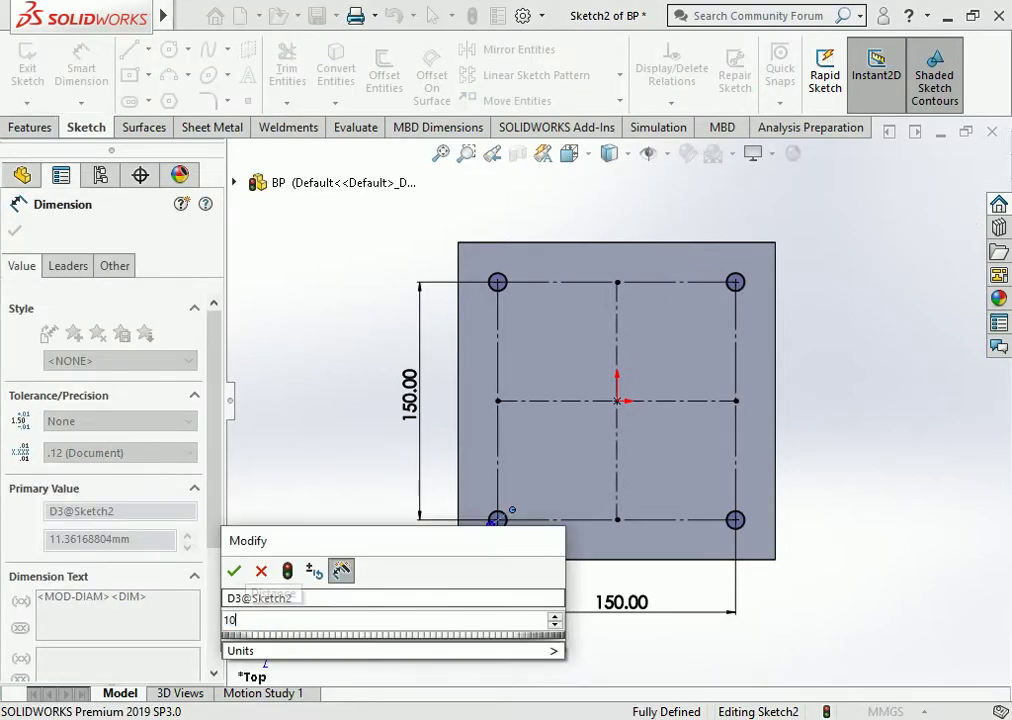
key("Return")
key("Escape")
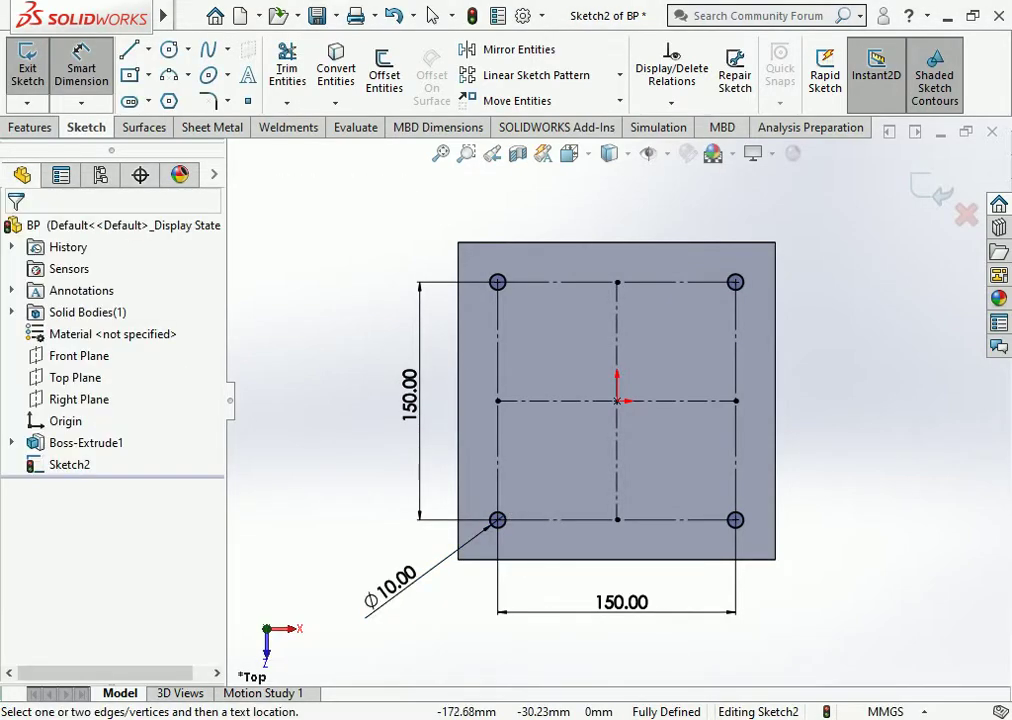
key("Escape")
Cut the four Ø10 holes into BP with a Blind Extruded Cut, then save and close it.
left_click(30, 127)
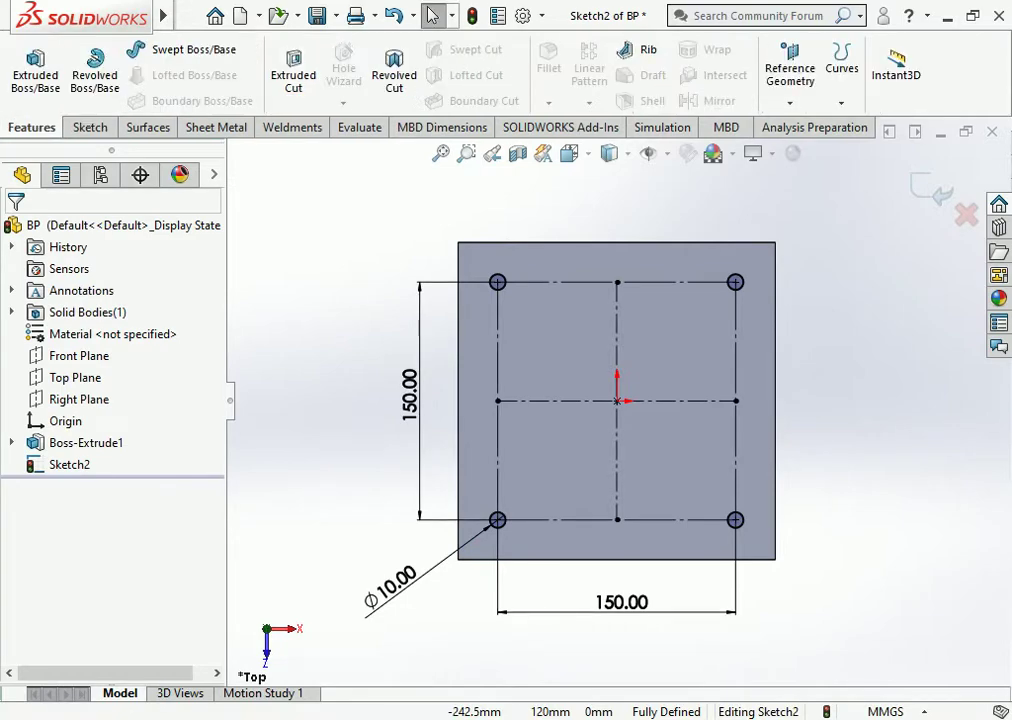
left_click(293, 70)
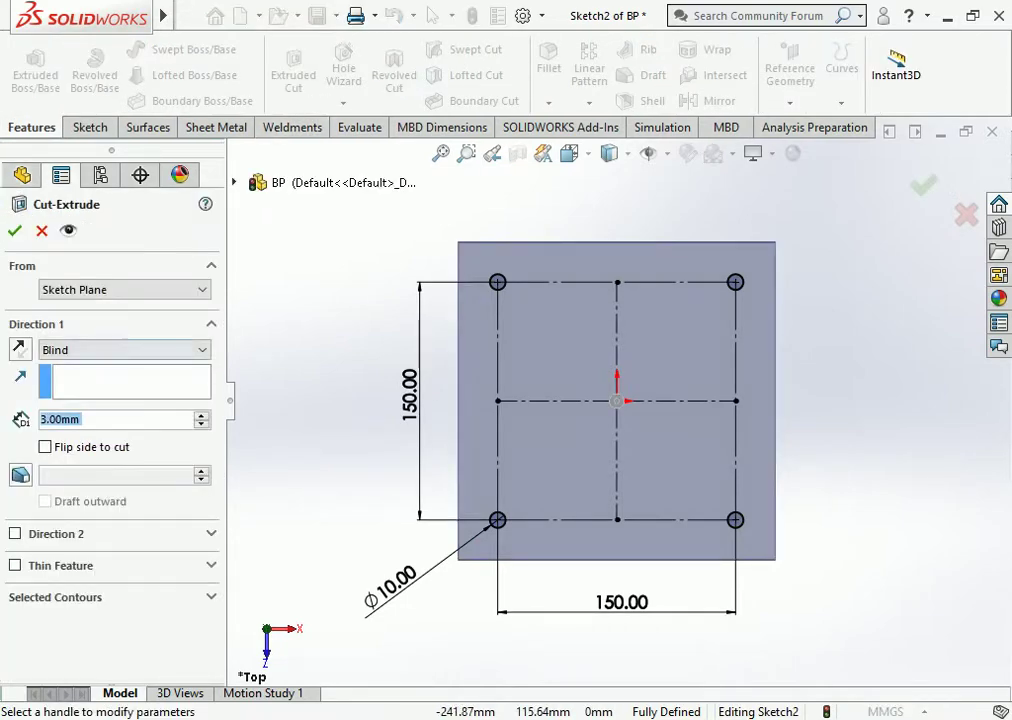
left_click(124, 349)
key("Up")
key("Up")
key("Up")
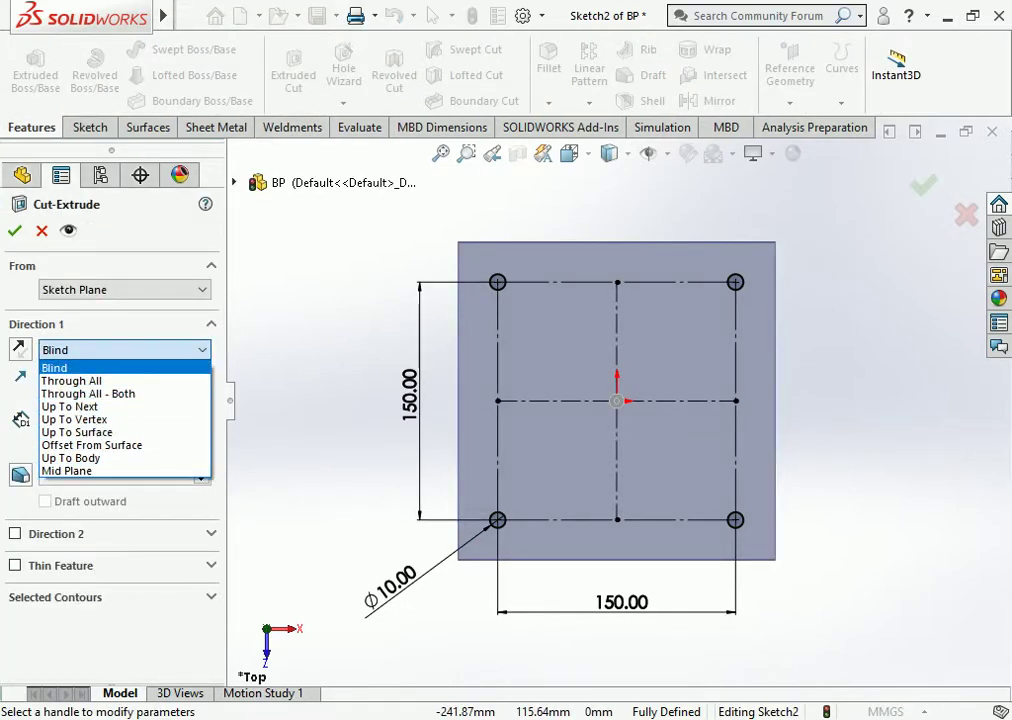
key("Return")
key("Return")
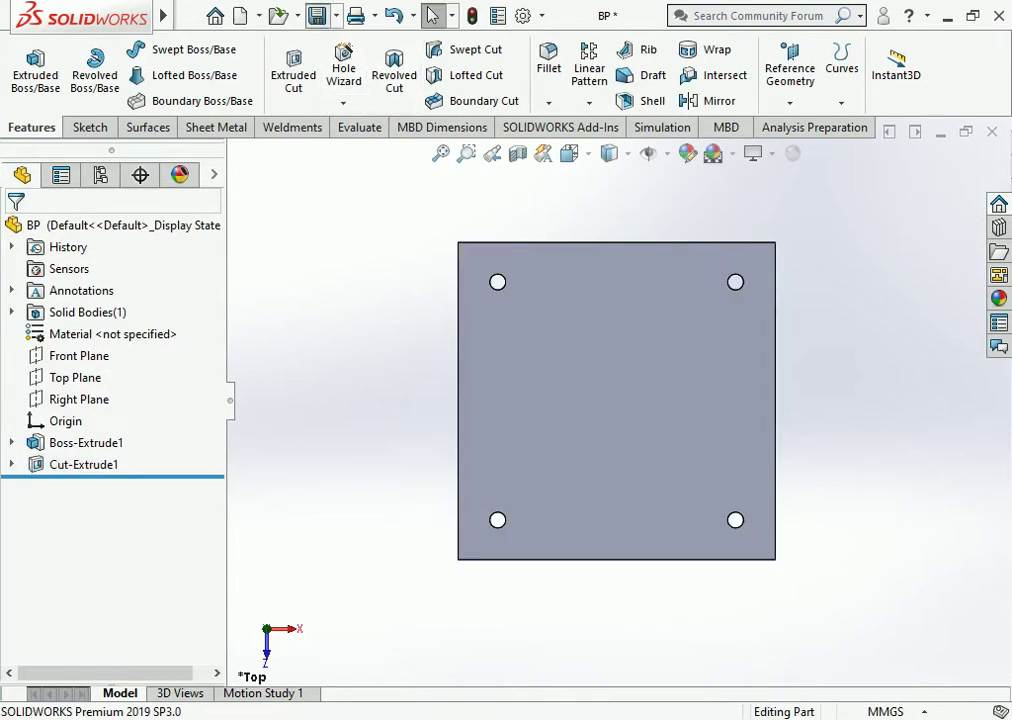
left_click(317, 15)
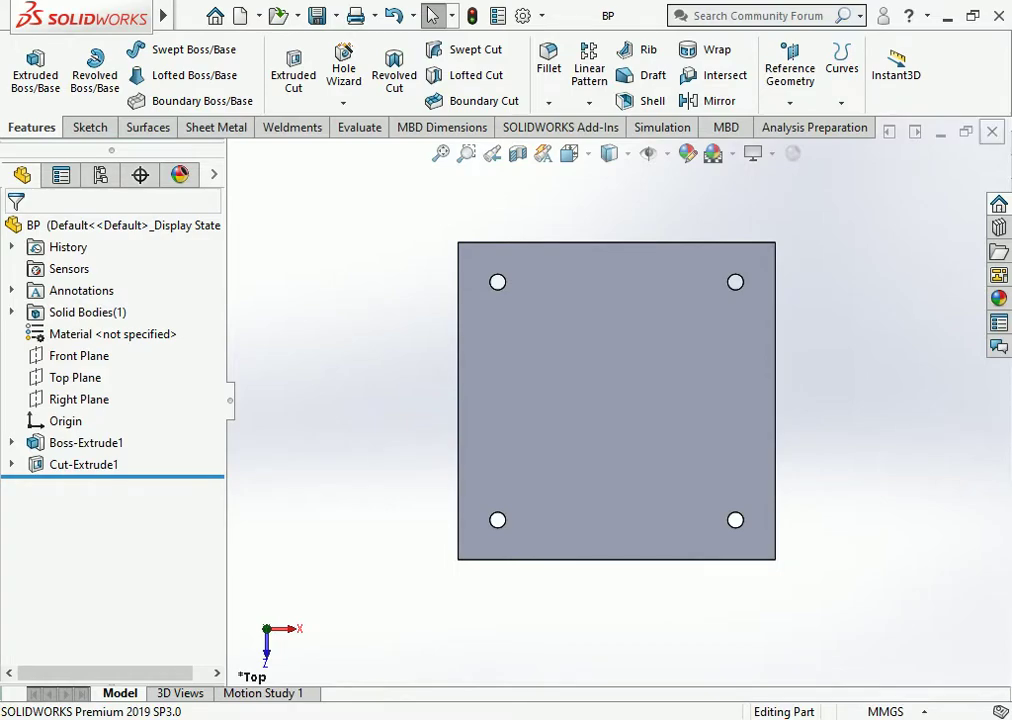
key("ctrl+w")
Create a new part, Part2, and start a sketch on its Front Plane.
left_click(240, 15)
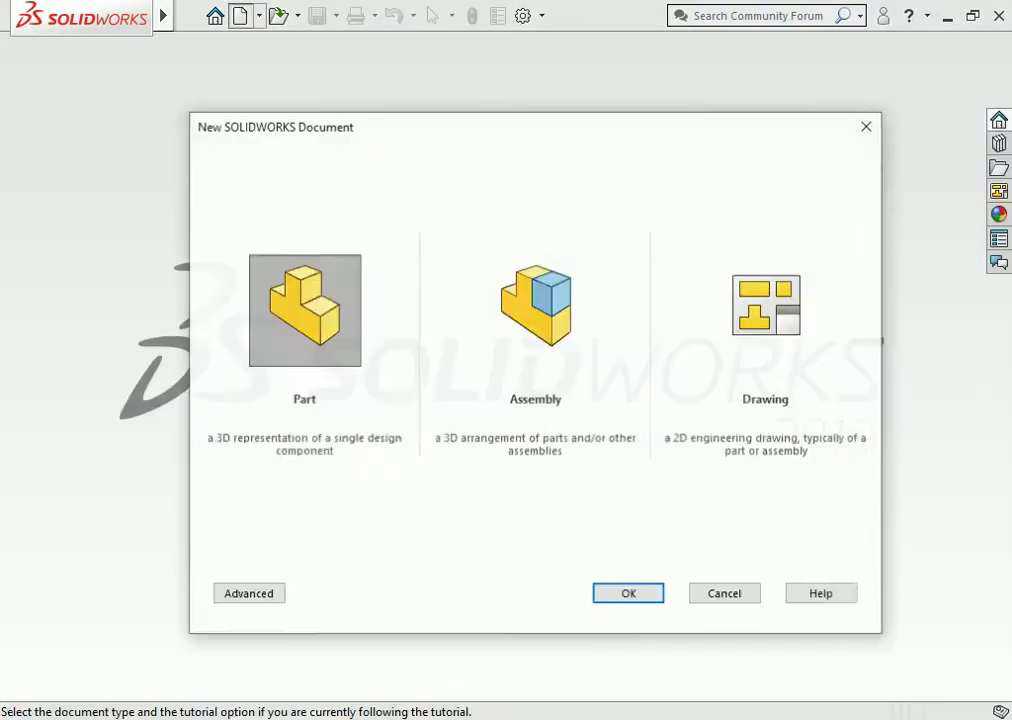
key("Return")
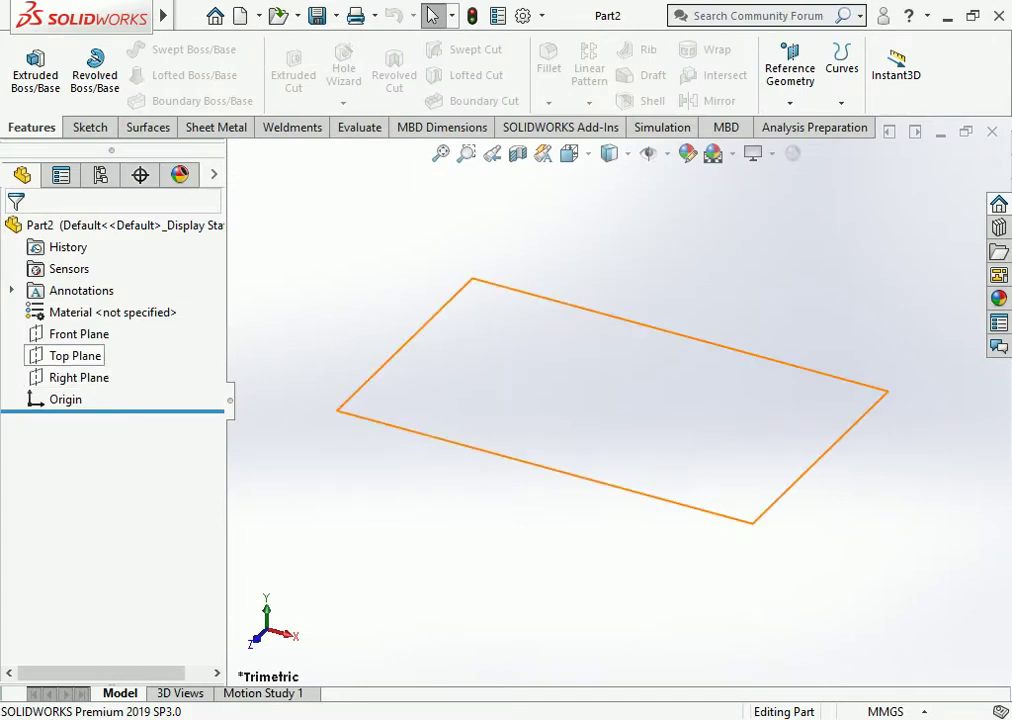
left_click(80, 334)
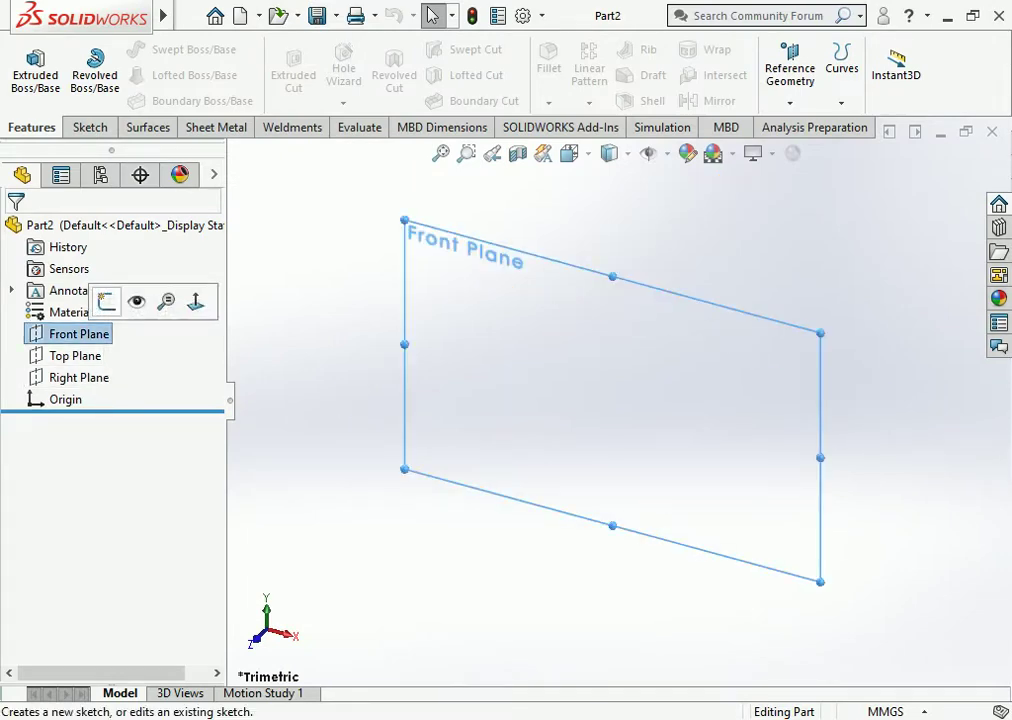
left_click(108, 297)
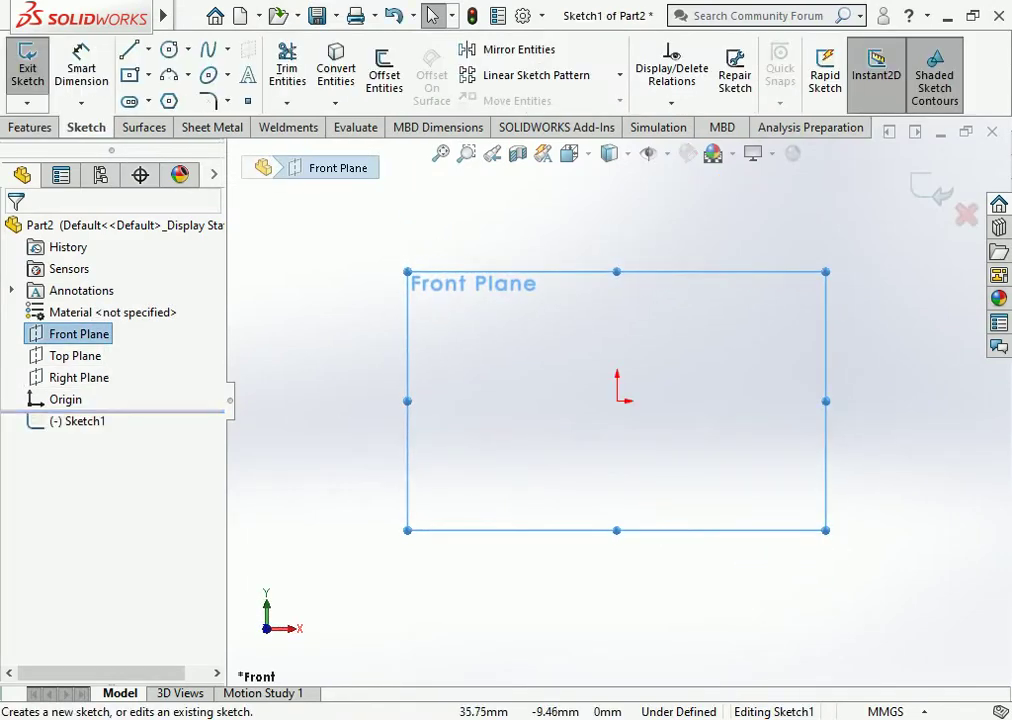
key("Escape")
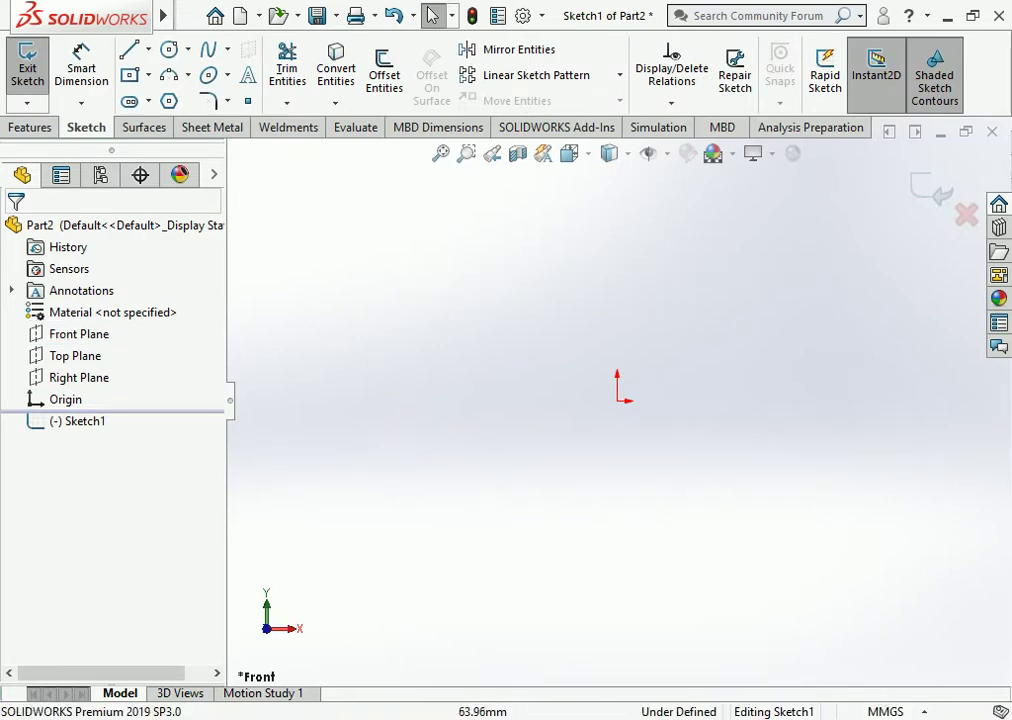
middle_click_drag(620, 400, 578, 512, "ctrl")
Draw a vertical line rising straight up from the origin.
left_click(128, 49)
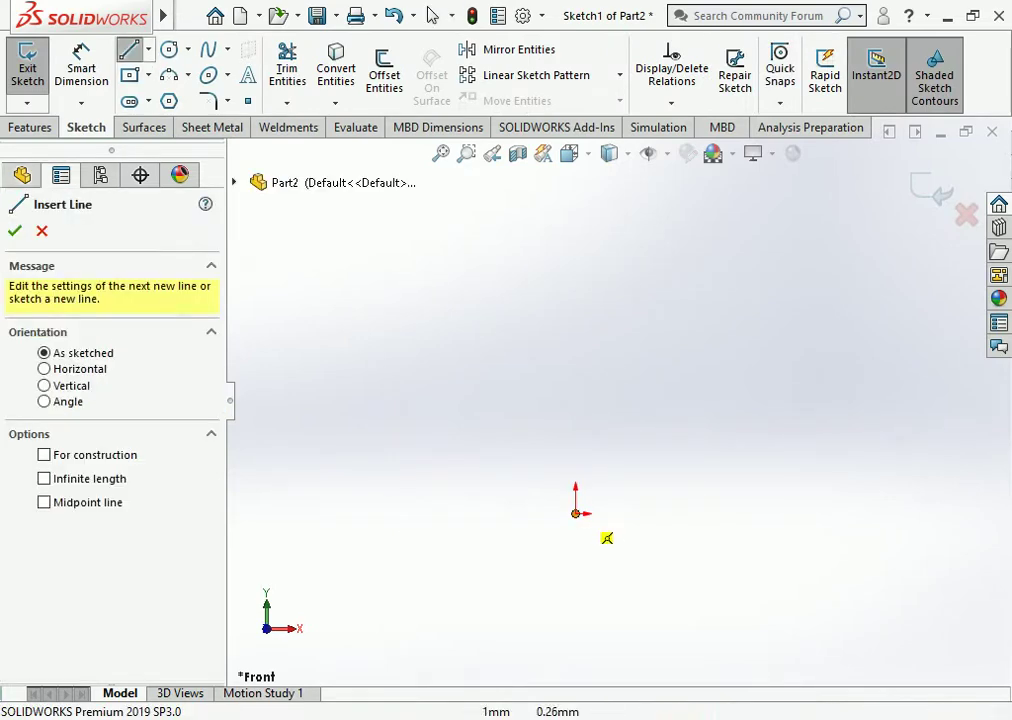
left_click(583, 494)
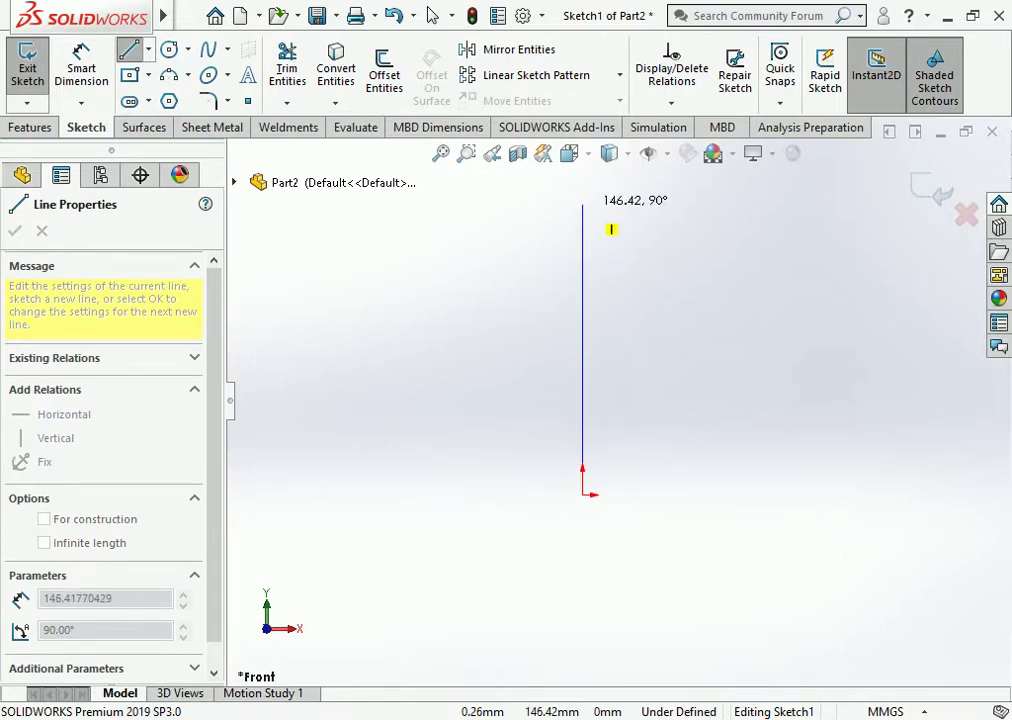
double_click(583, 205)
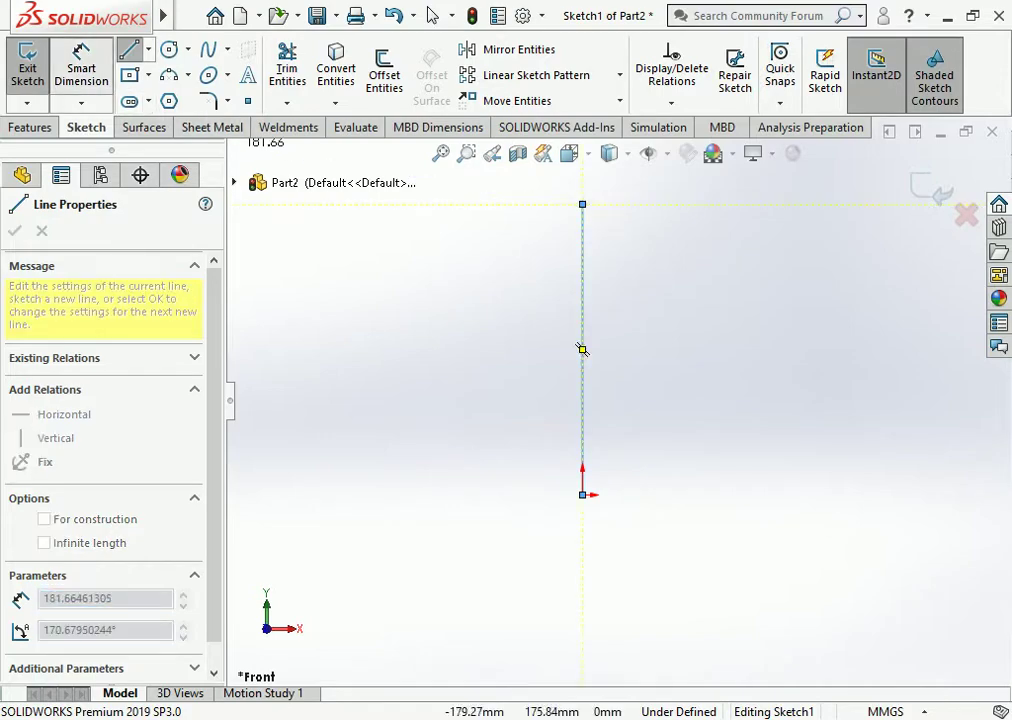
key("Escape")
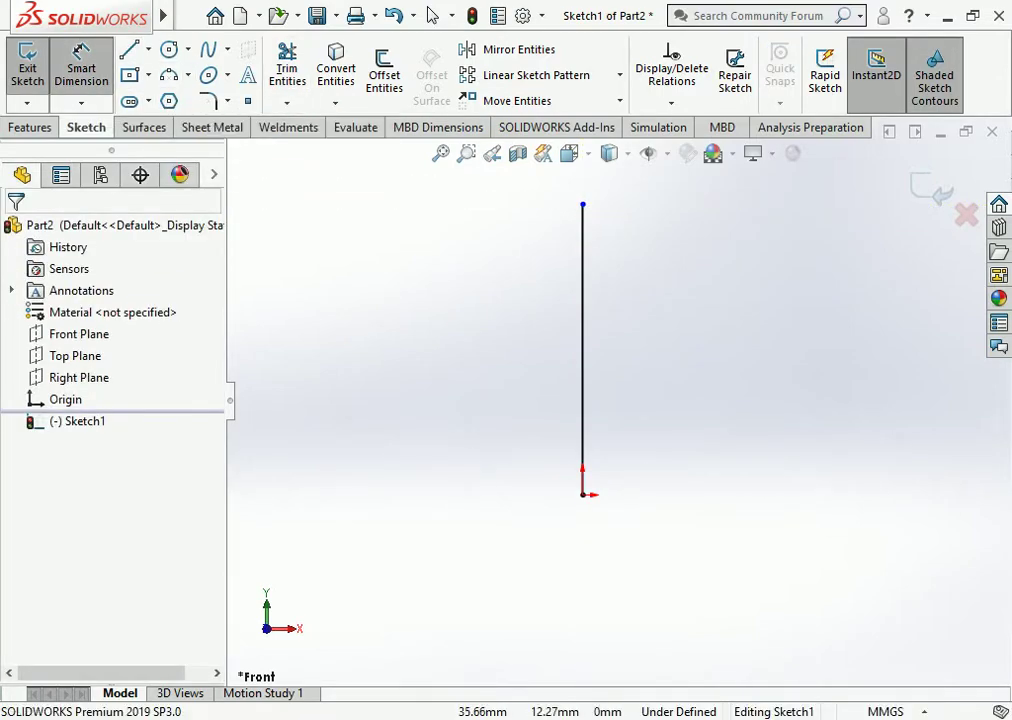
Dimension the vertical line's length as 48/2, making it 24 mm.
left_click(583, 494)
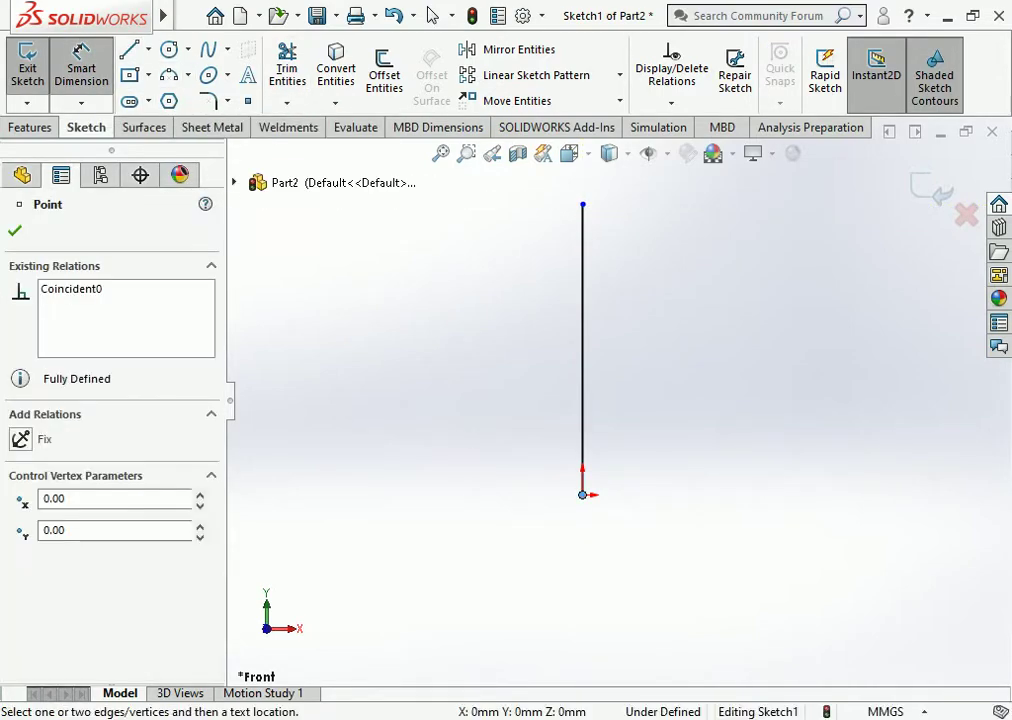
left_click(583, 205)
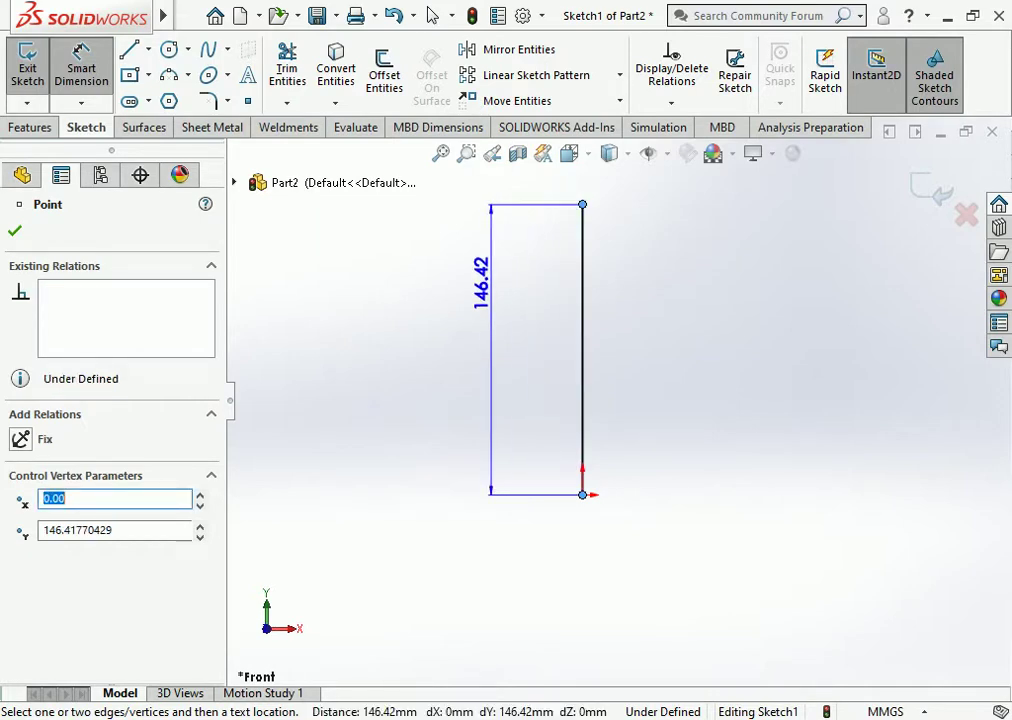
left_click(505, 320)
left_click(505, 320)
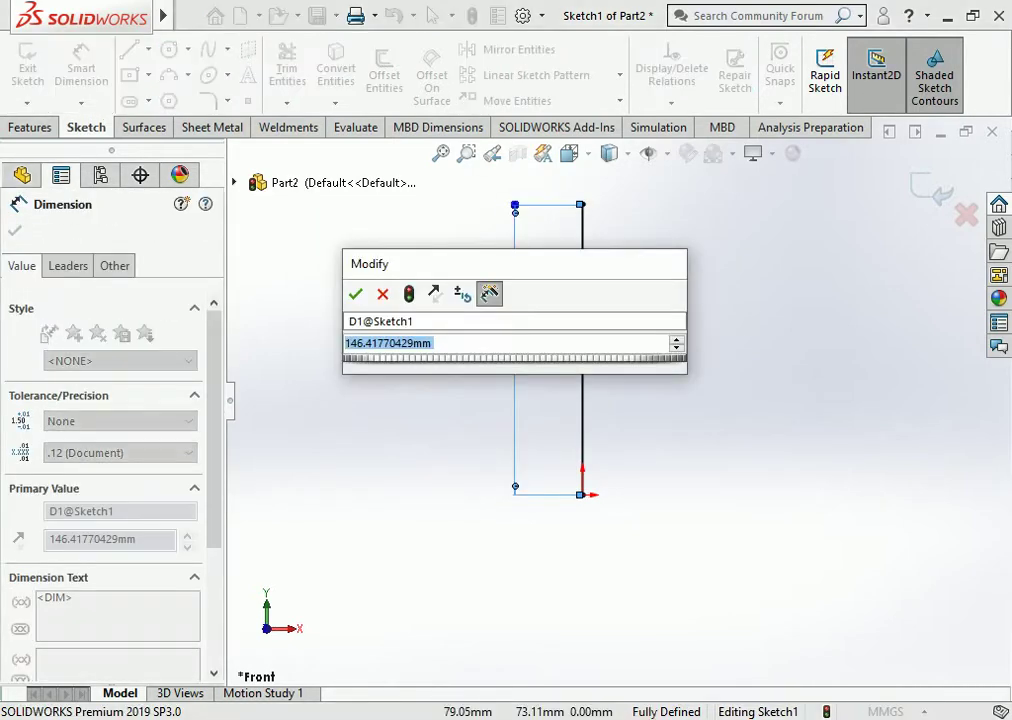
type("4")
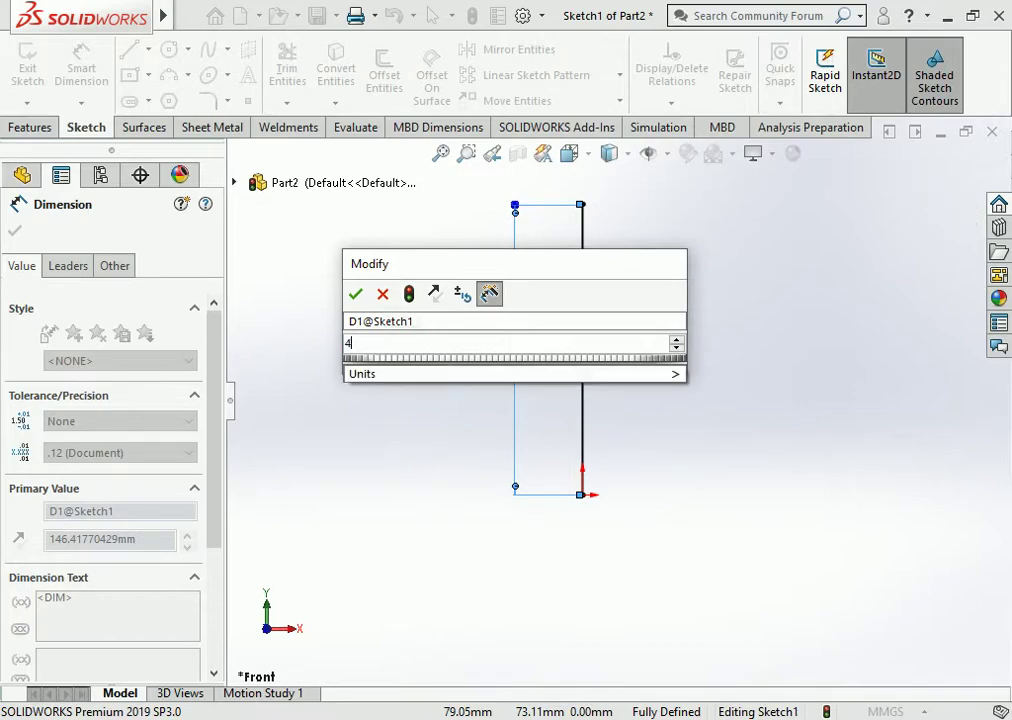
type("8/2")
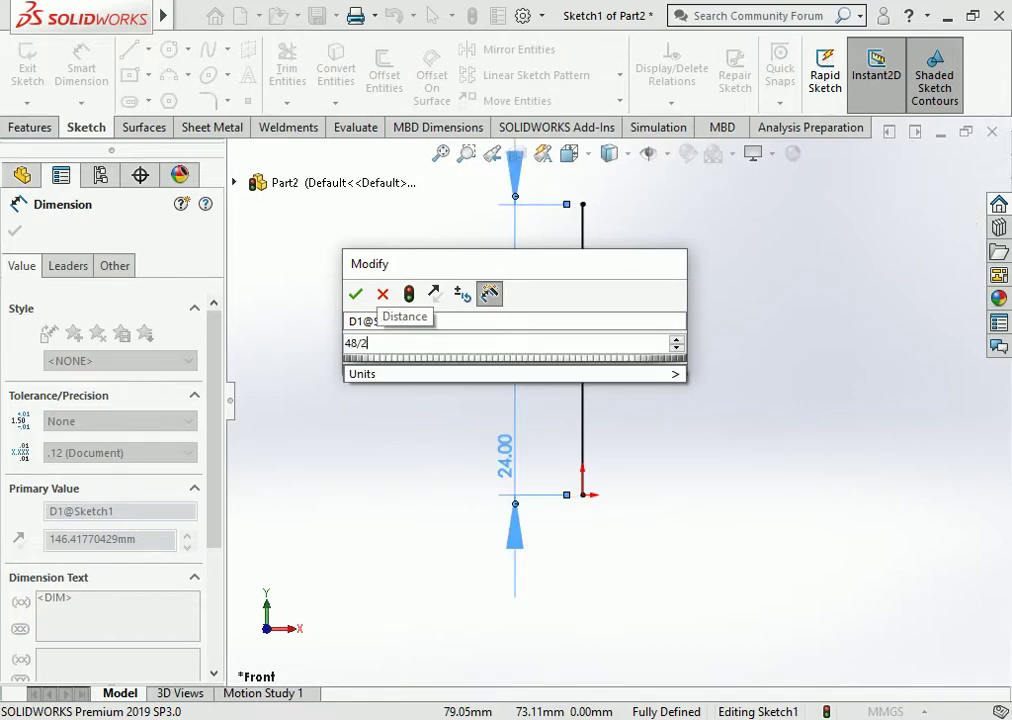
key("Return")
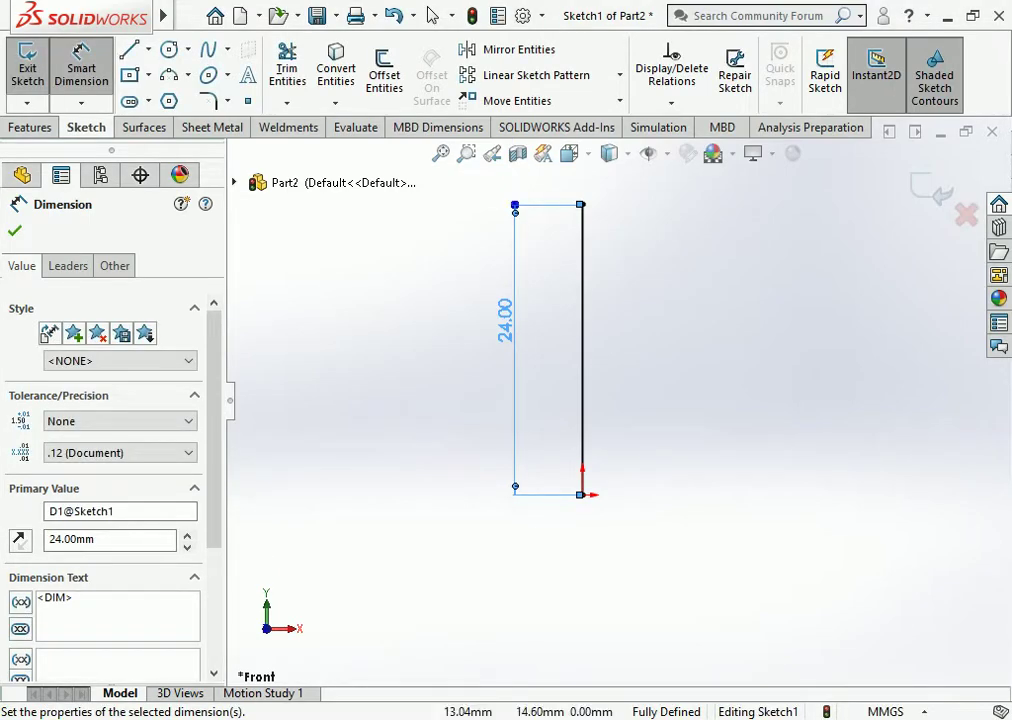
double_click(505, 320)
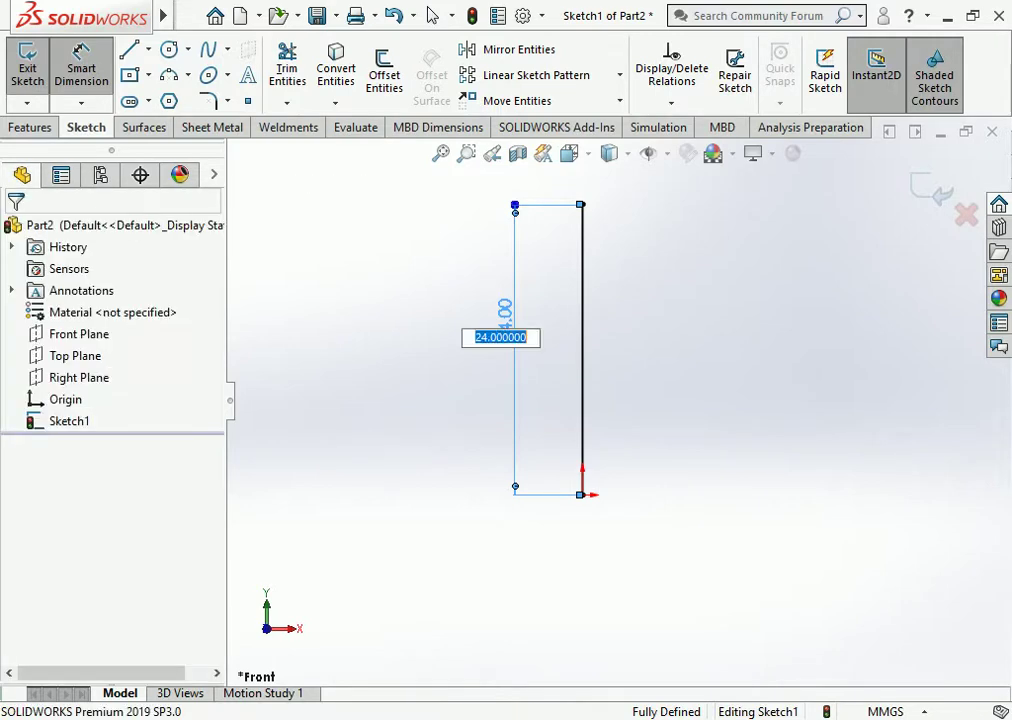
left_click(500, 337)
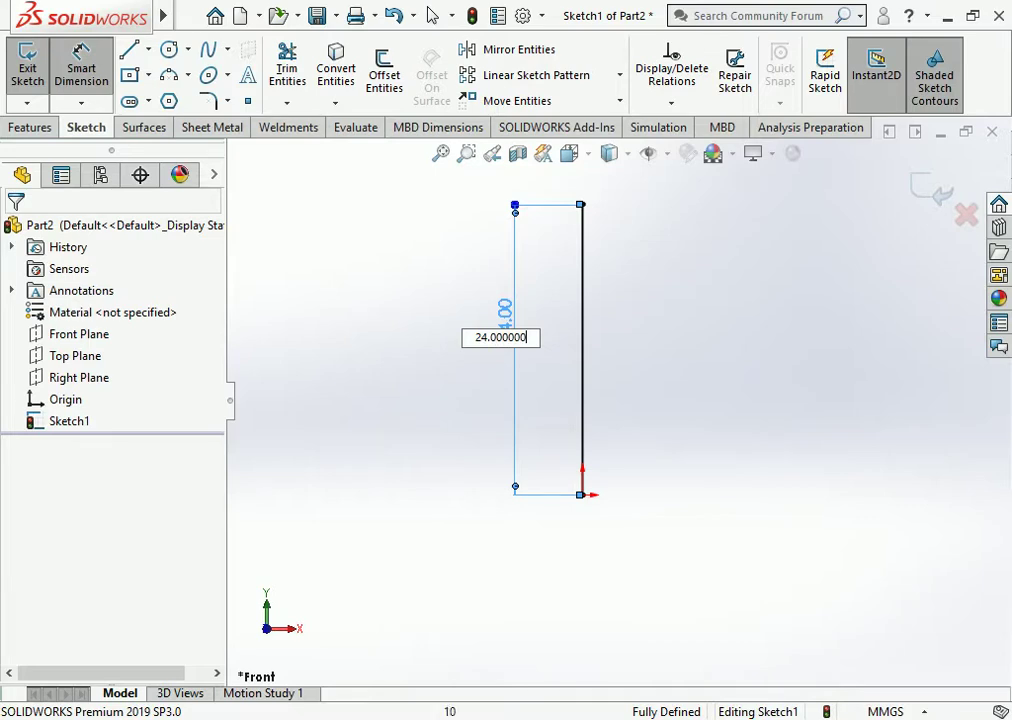
key("Return")
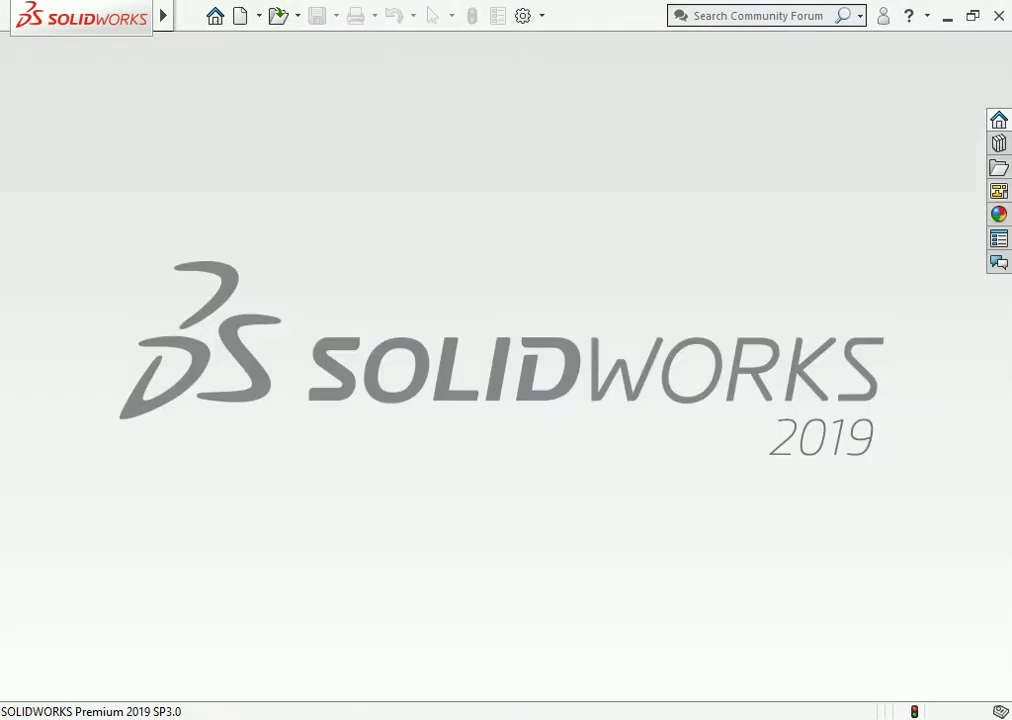
Create a new part, Part3, and start a sketch on its Front Plane.
left_click(240, 16)
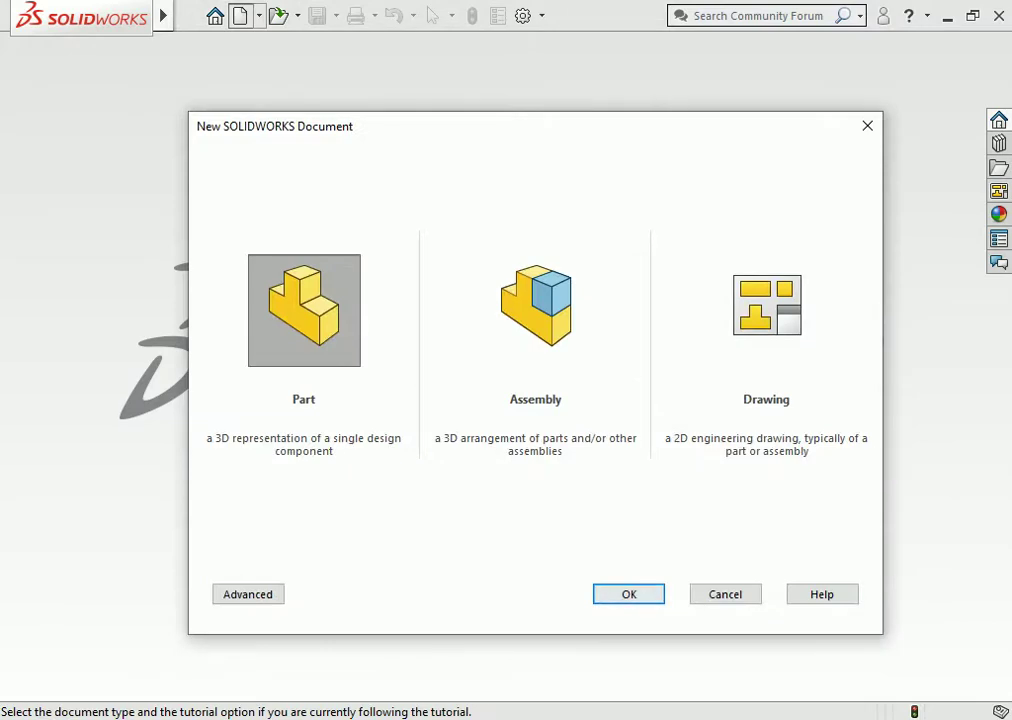
key("Return")
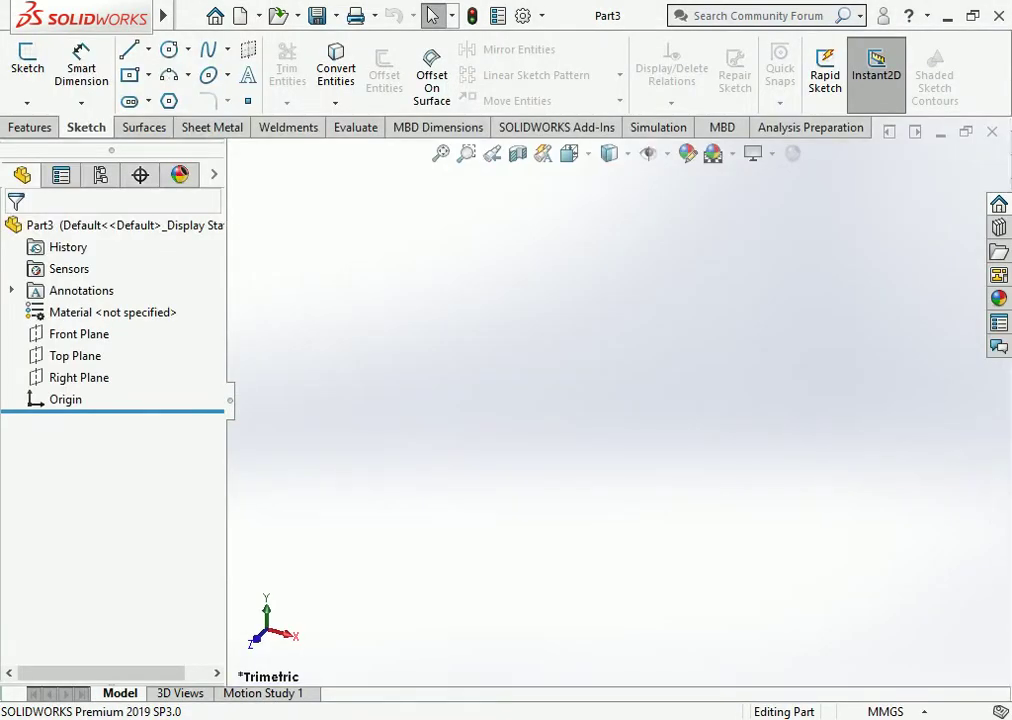
left_click(79, 334)
left_click(81, 296)
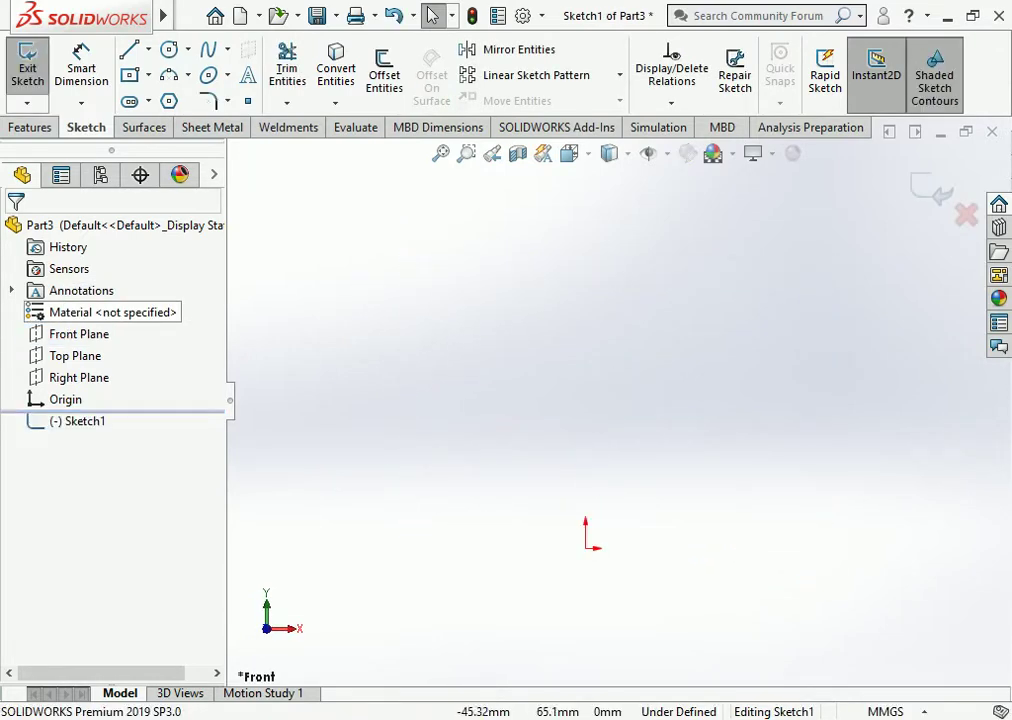
Draw a vertical line up from the origin, continuing into a short horizontal line.
left_click(128, 49)
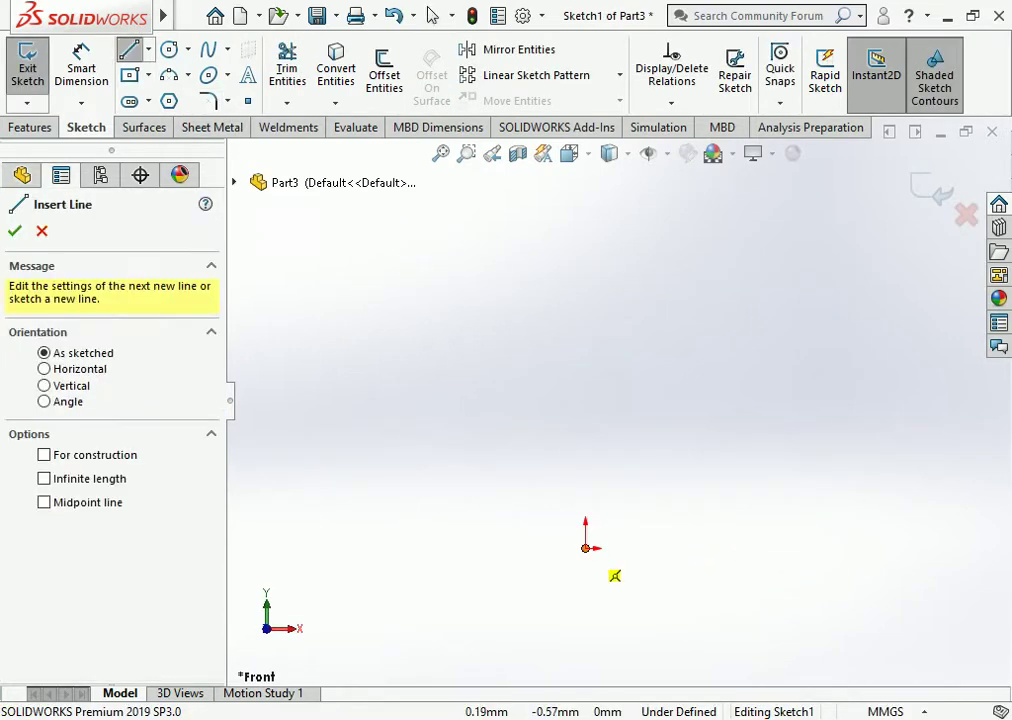
left_click(585, 548)
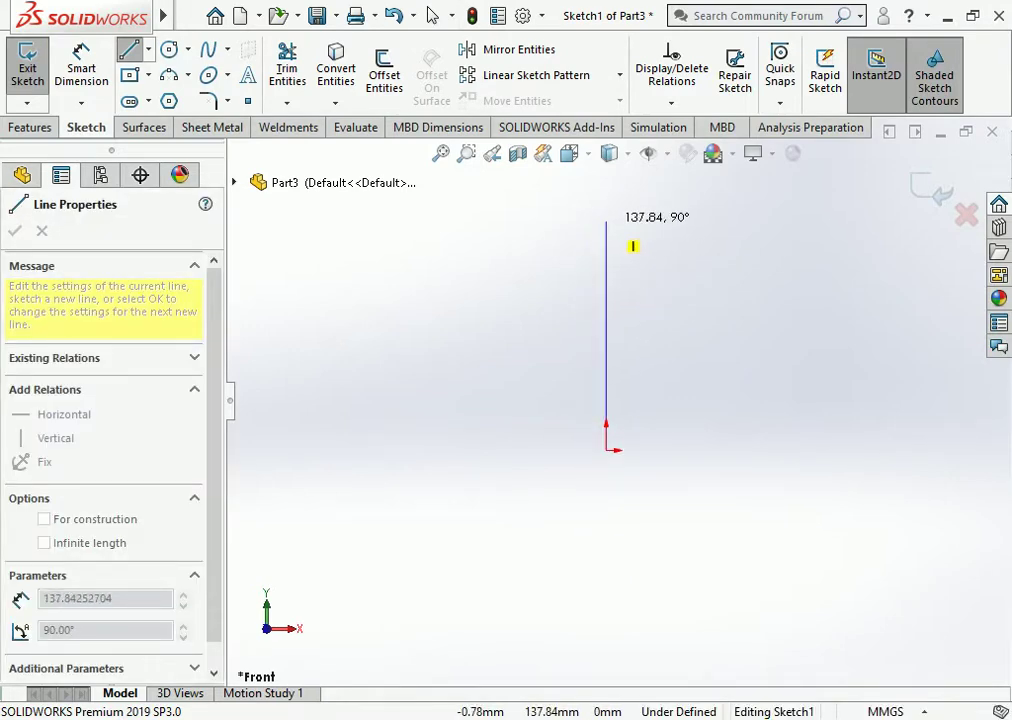
left_click(606, 221)
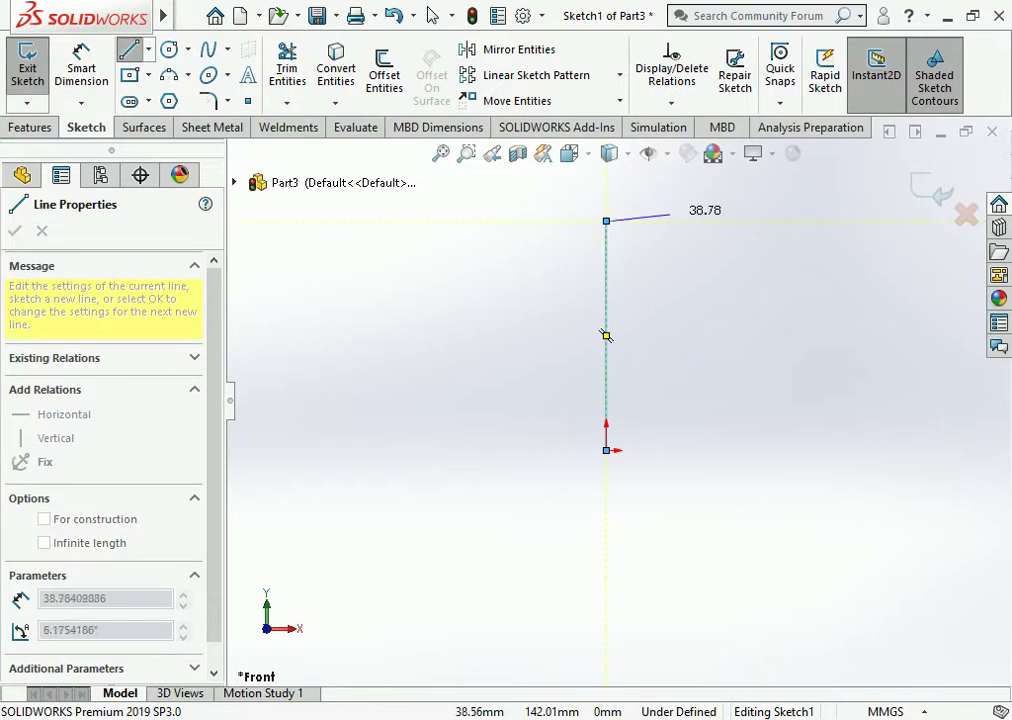
Finish the short top line and cap it with a three-point semicircular arc.
left_click(651, 221)
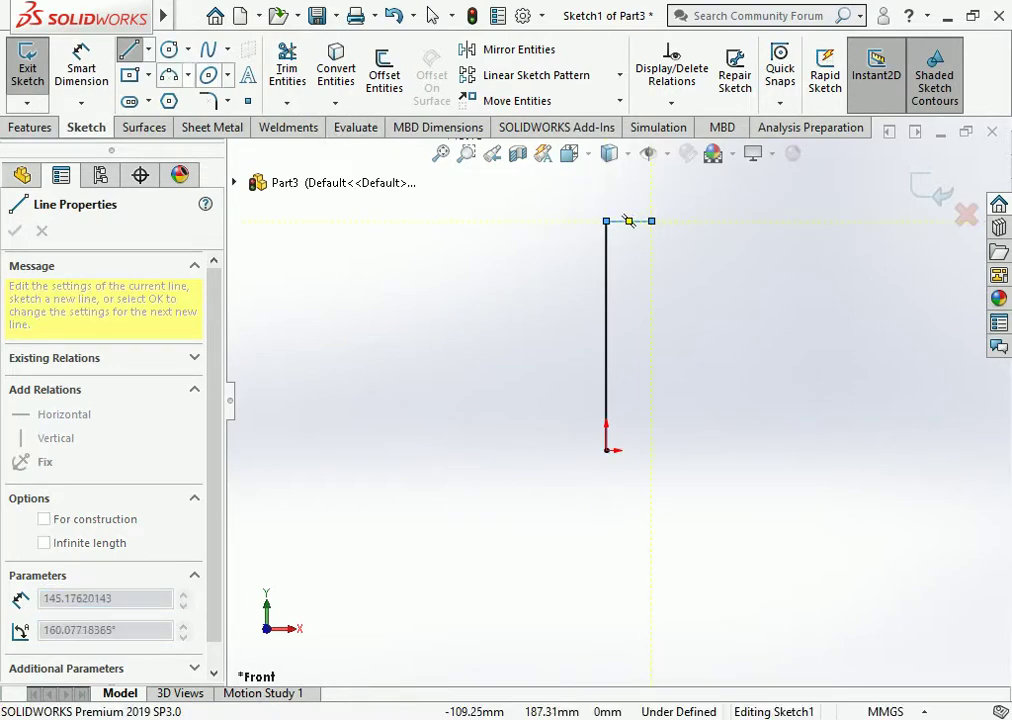
key("Escape")
left_click(168, 75)
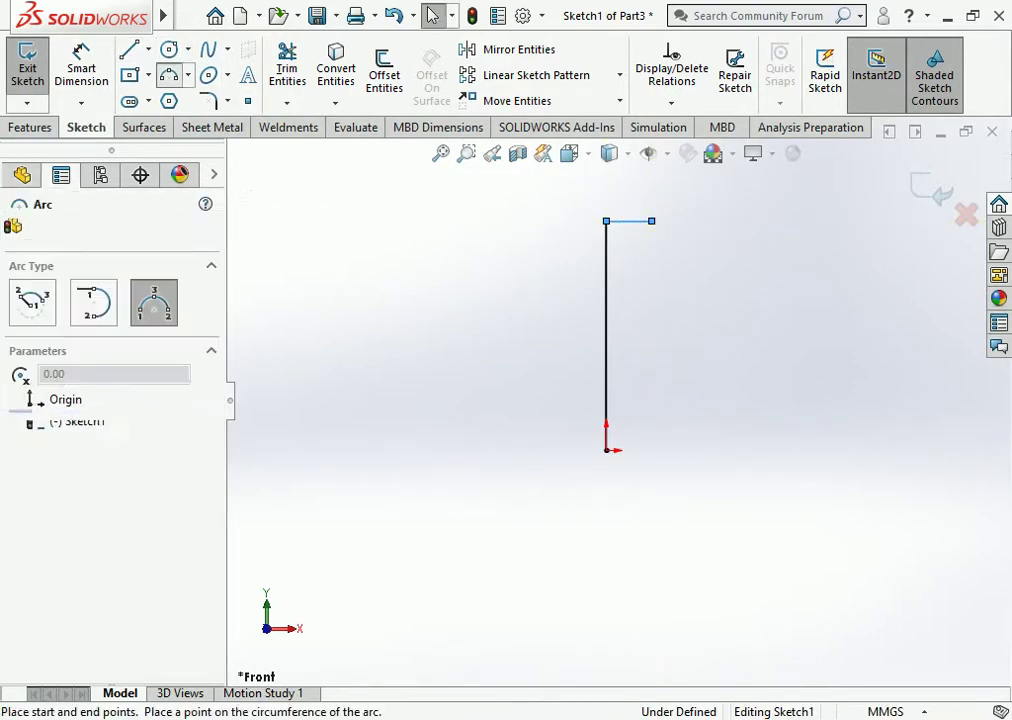
scroll(654, 254, "down", 2)
left_click(615, 254)
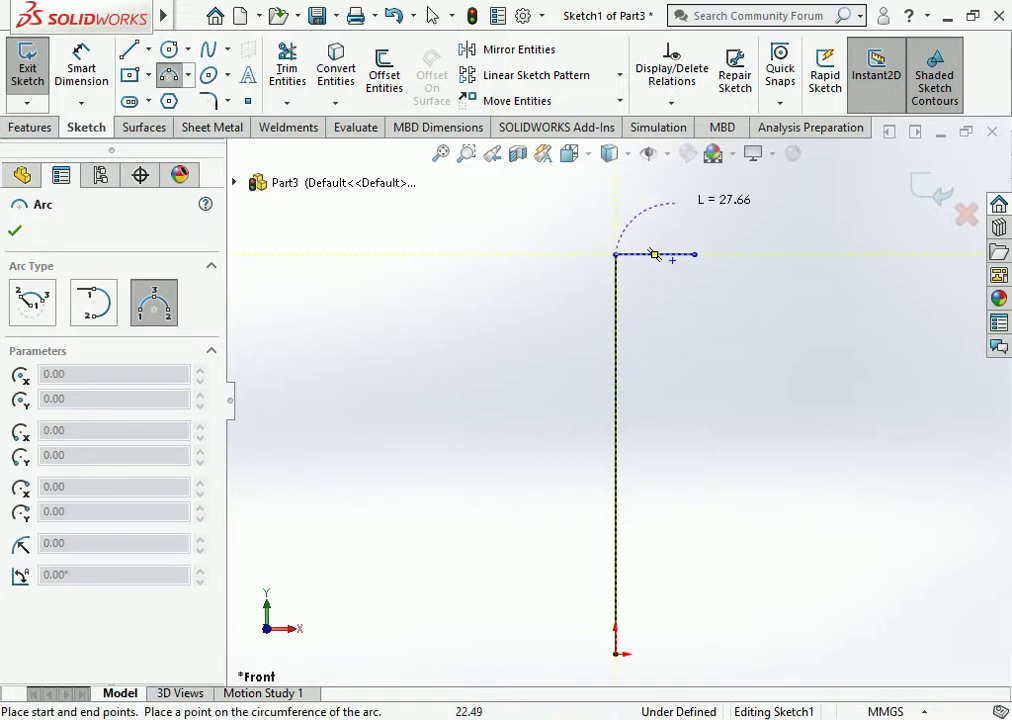
left_click(694, 254)
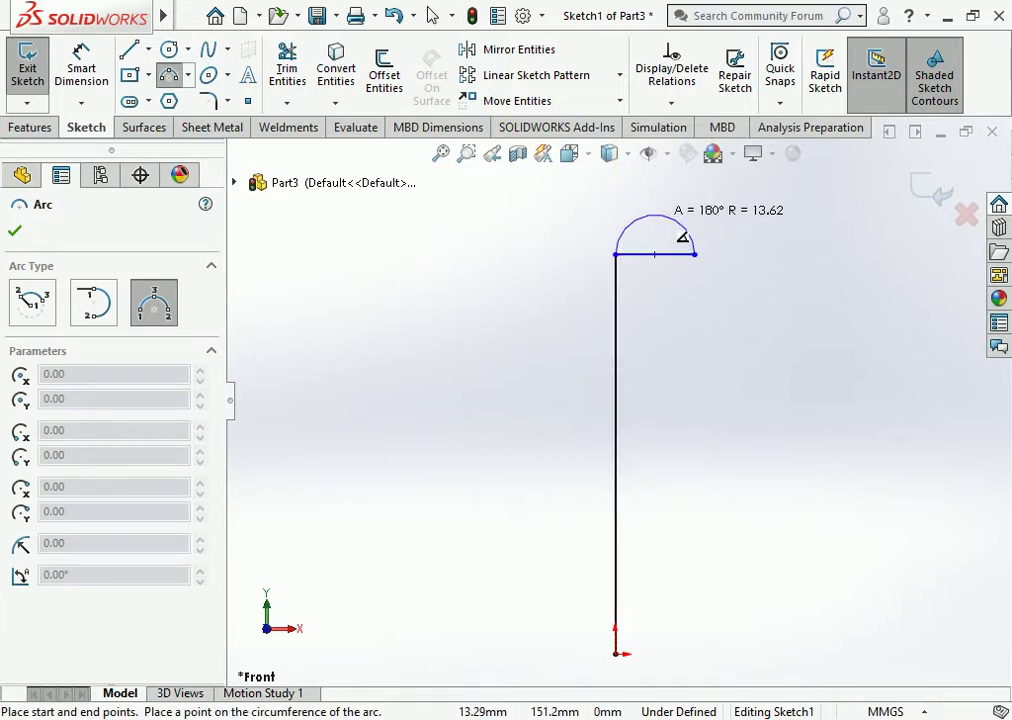
left_click(654, 214)
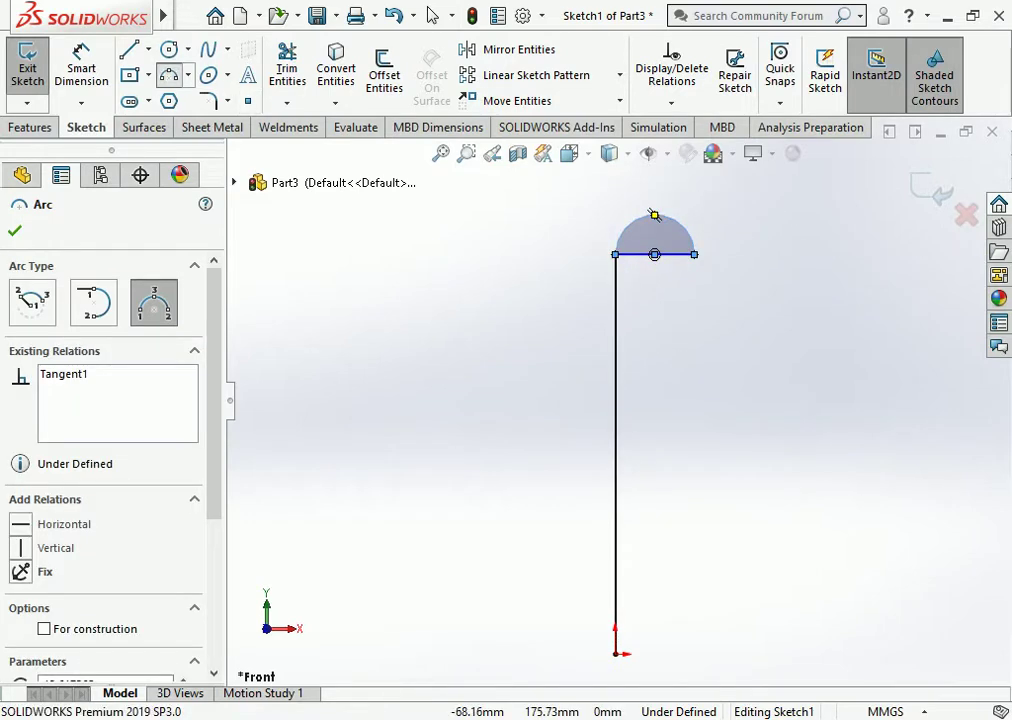
key("Escape")
Make the arc's straight base line construction geometry.
scroll(615, 472, "up", 1)
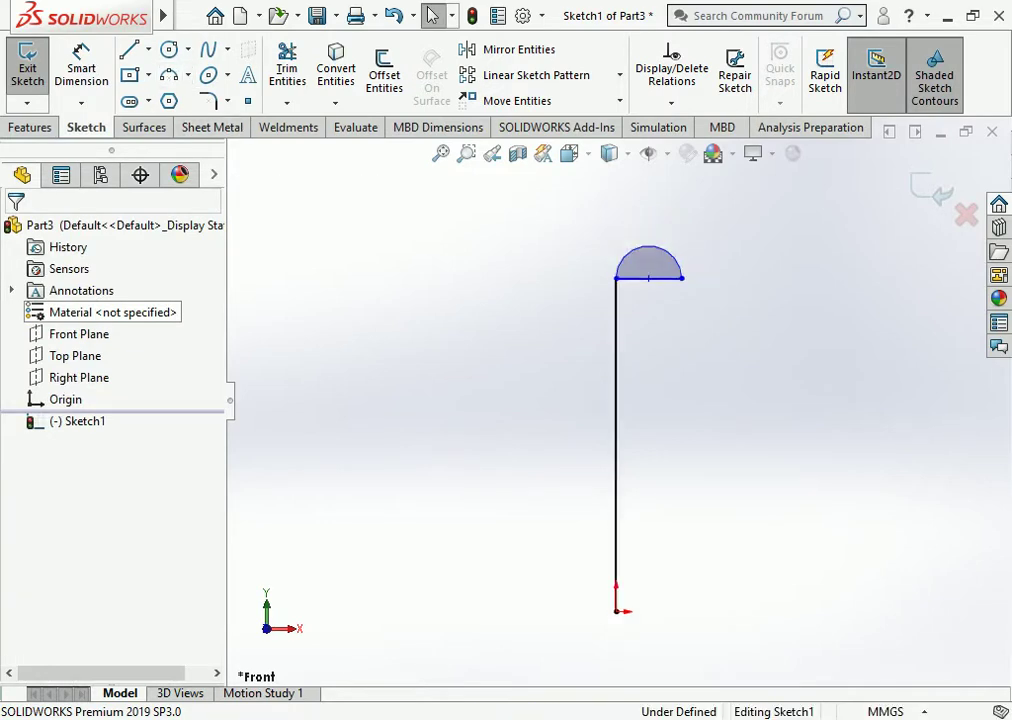
scroll(660, 310, "down", 3)
left_click(615, 242)
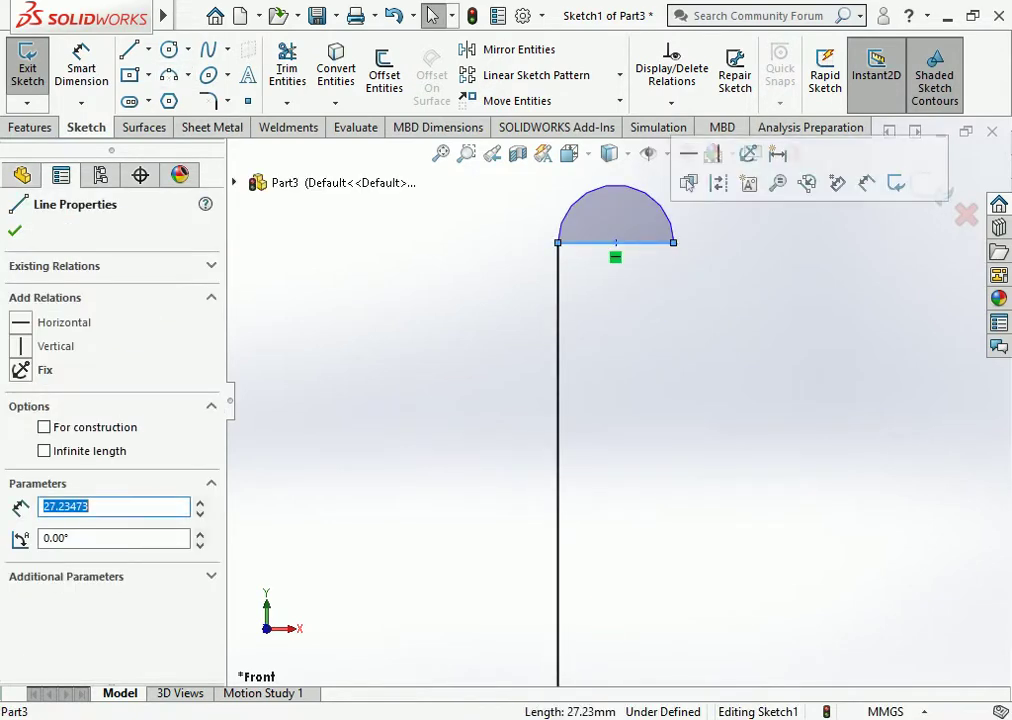
left_click(718, 184)
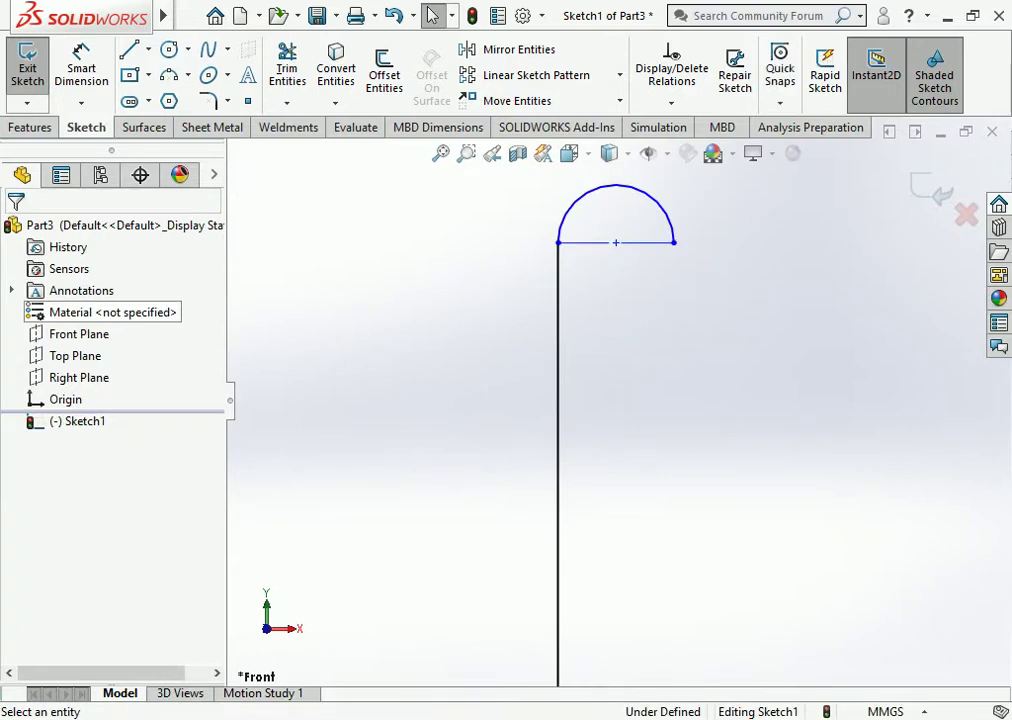
Place a sketch point at the arc's top and begin dimensioning from it.
scroll(617, 402, "up", 3)
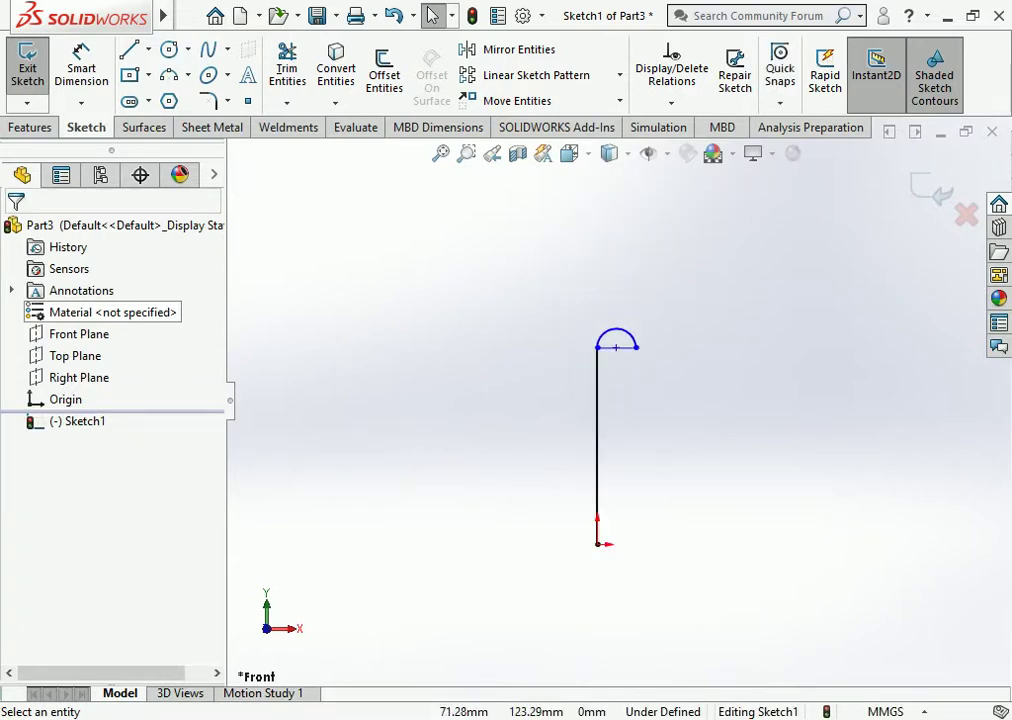
scroll(623, 327, "down", 3)
left_click(82, 68)
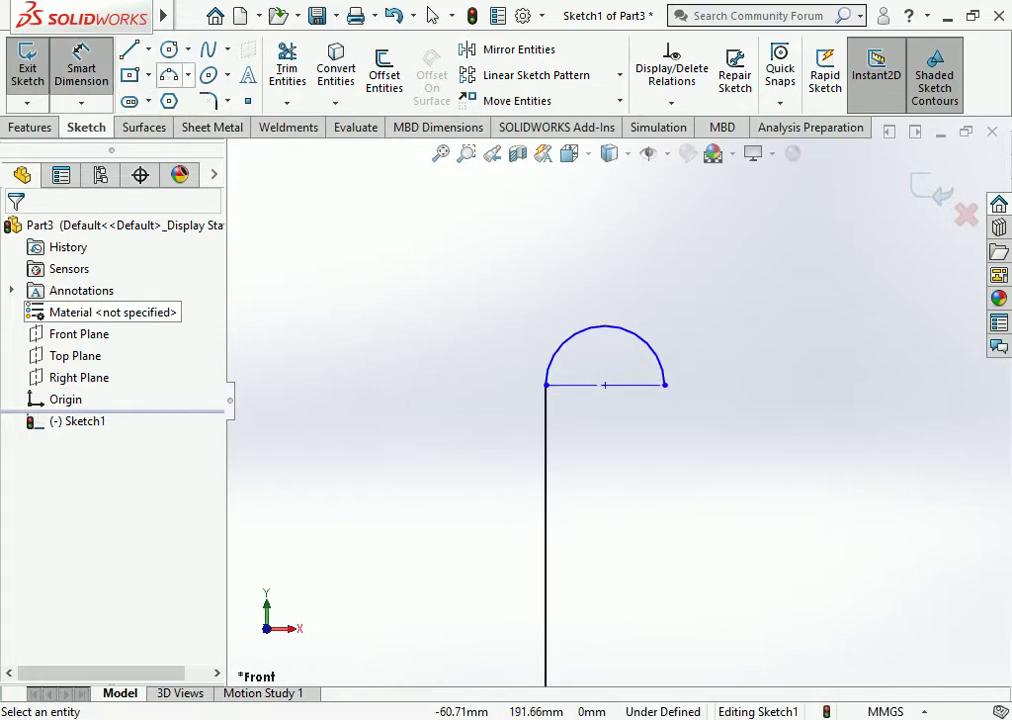
left_click(248, 100)
left_click(605, 326)
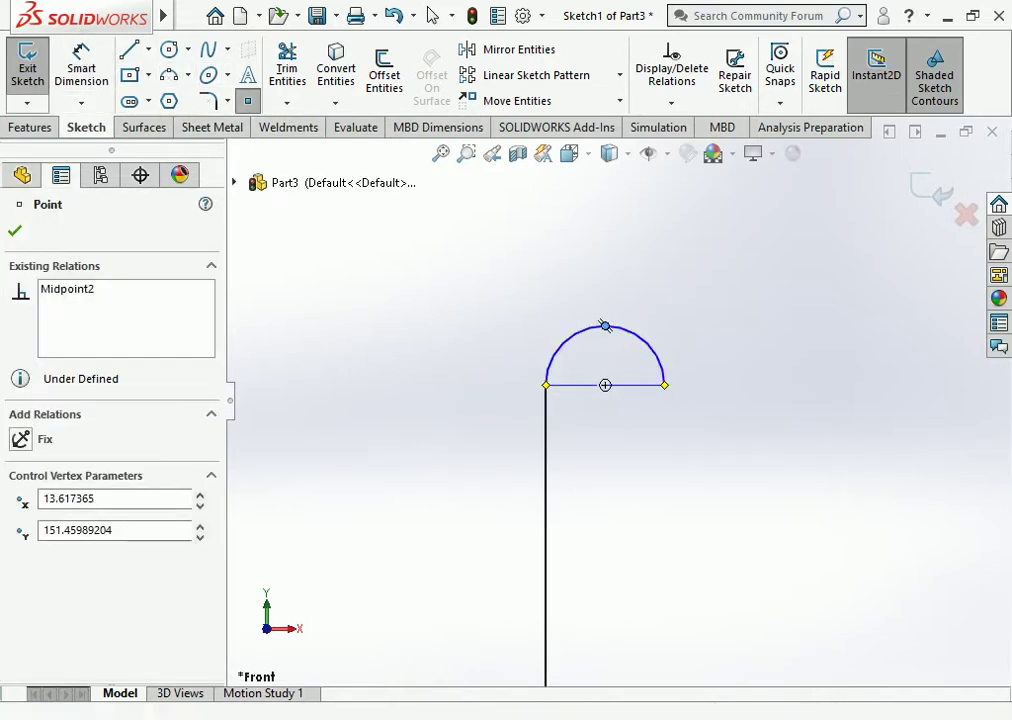
left_click(82, 68)
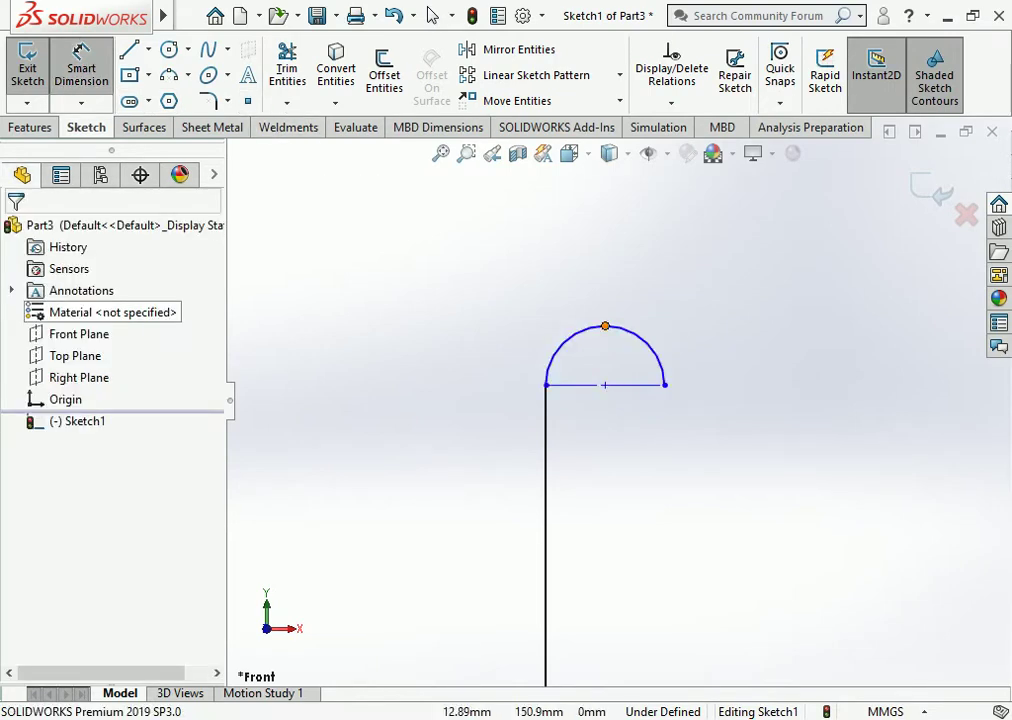
left_click(605, 326)
scroll(613, 390, "up", 3)
Dimension the arc-top point to the origin, making the tall vertical line 3000 mm.
left_click(587, 524)
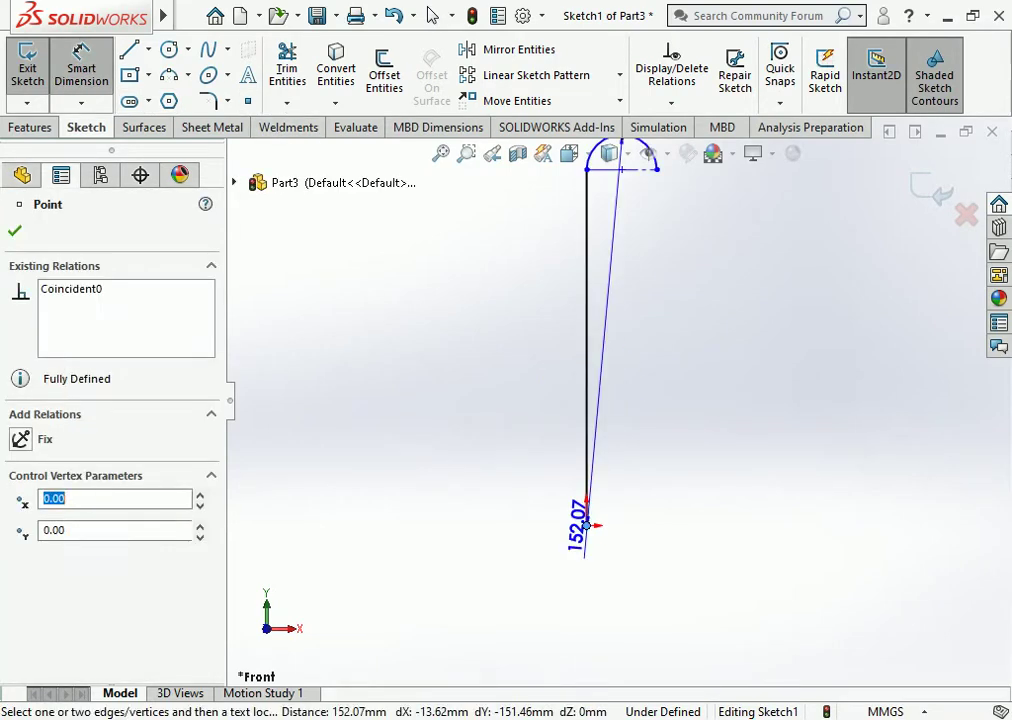
scroll(619, 389, "up", 3)
left_click(552, 360)
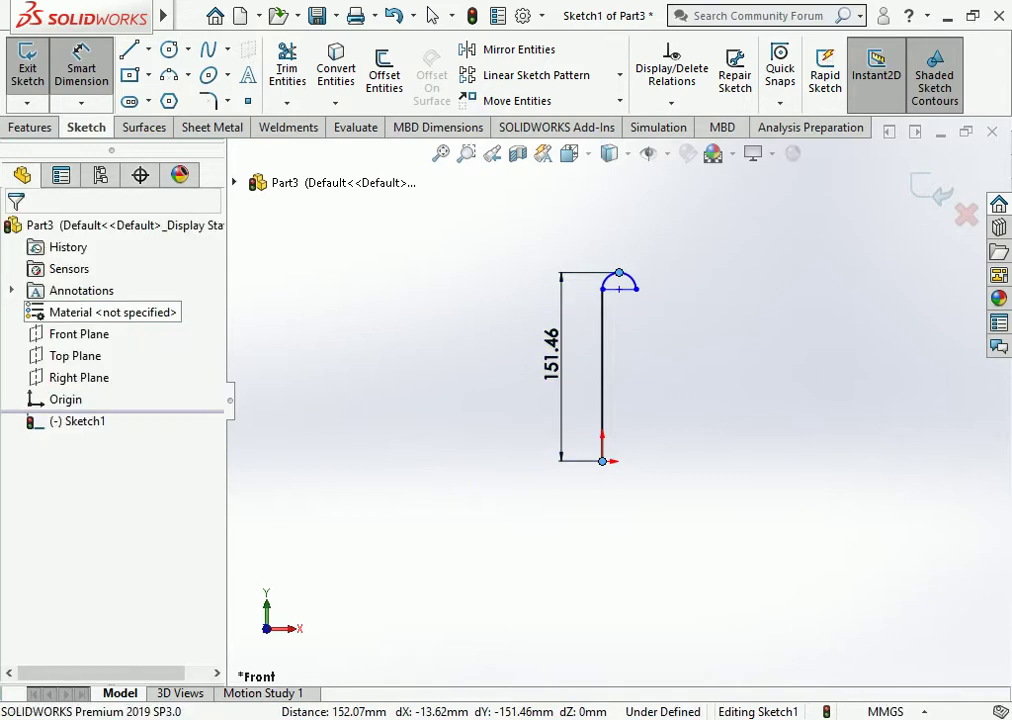
type("300")
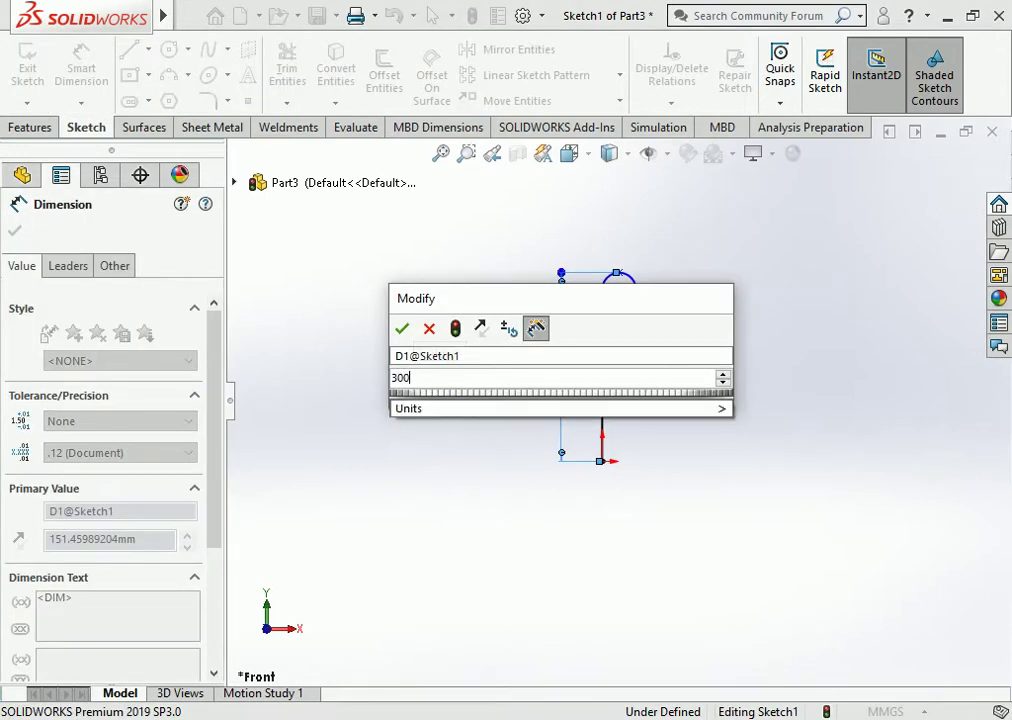
type("0")
key("Return")
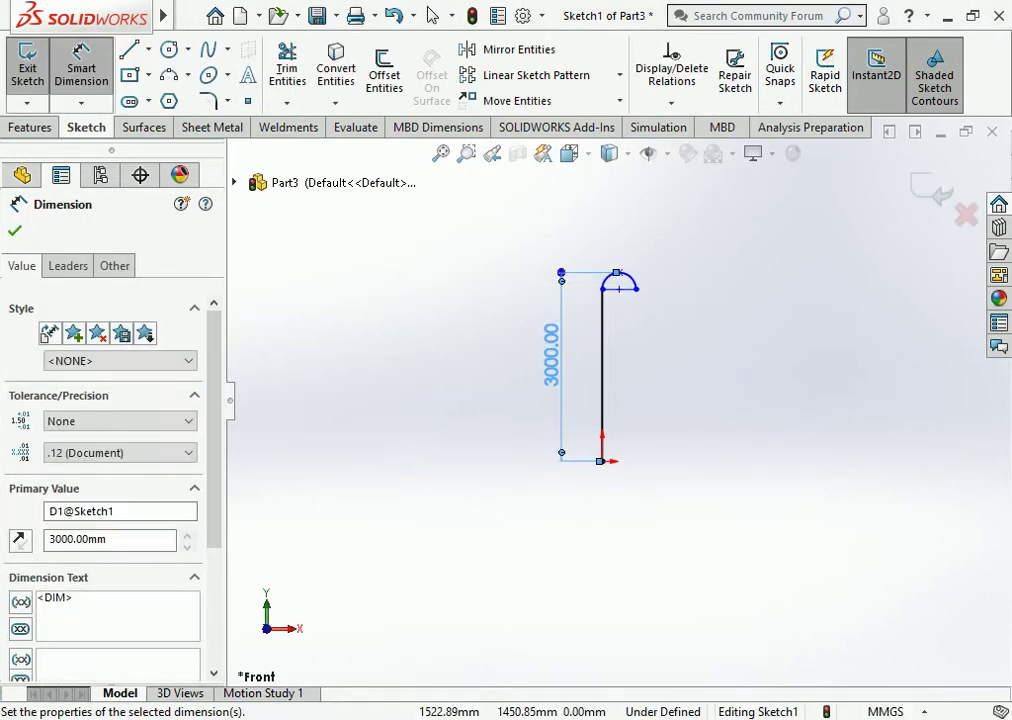
key("Escape")
Give the top arc a 250 mm radius dimension.
scroll(640, 235, "down", 5)
scroll(576, 336, "down", 1)
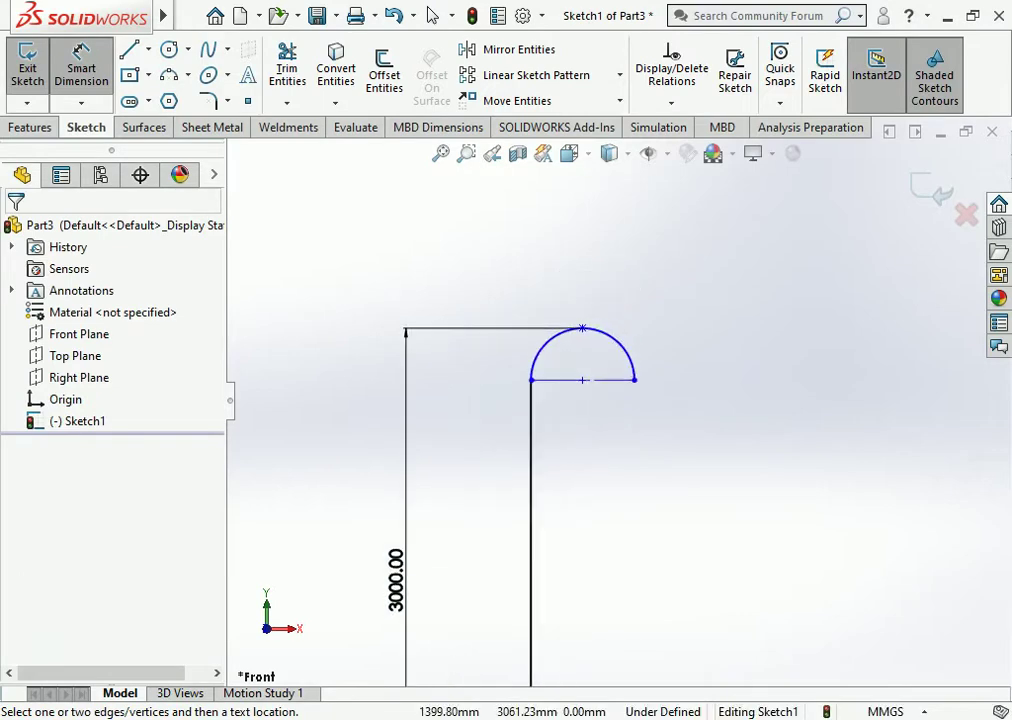
scroll(576, 336, "down", 3)
left_click(662, 320)
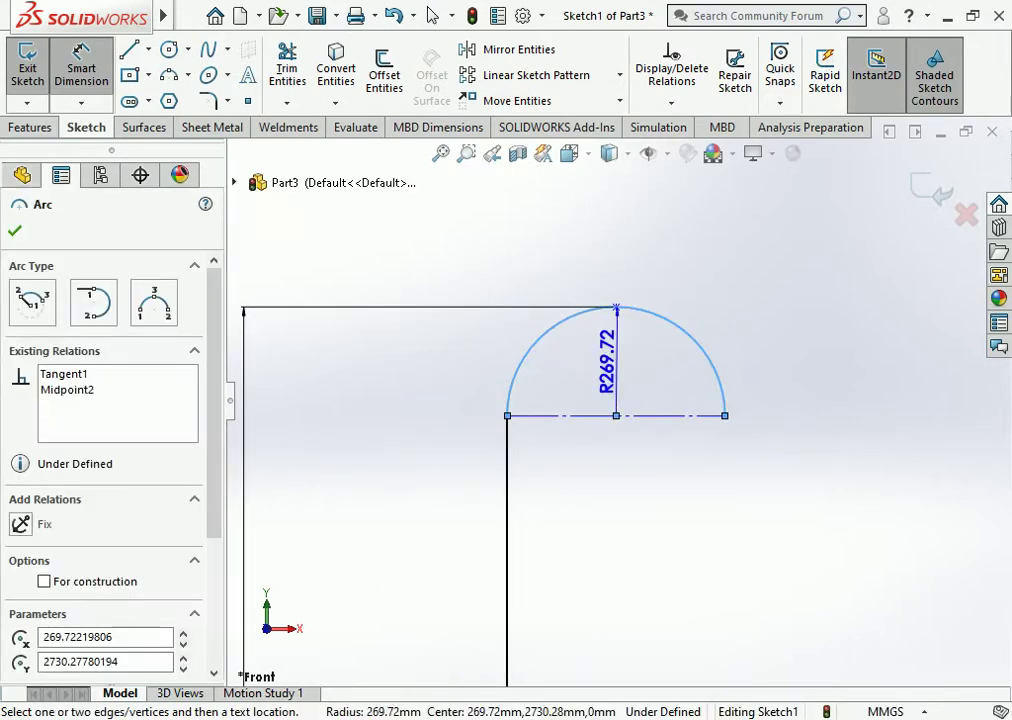
left_click(638, 352)
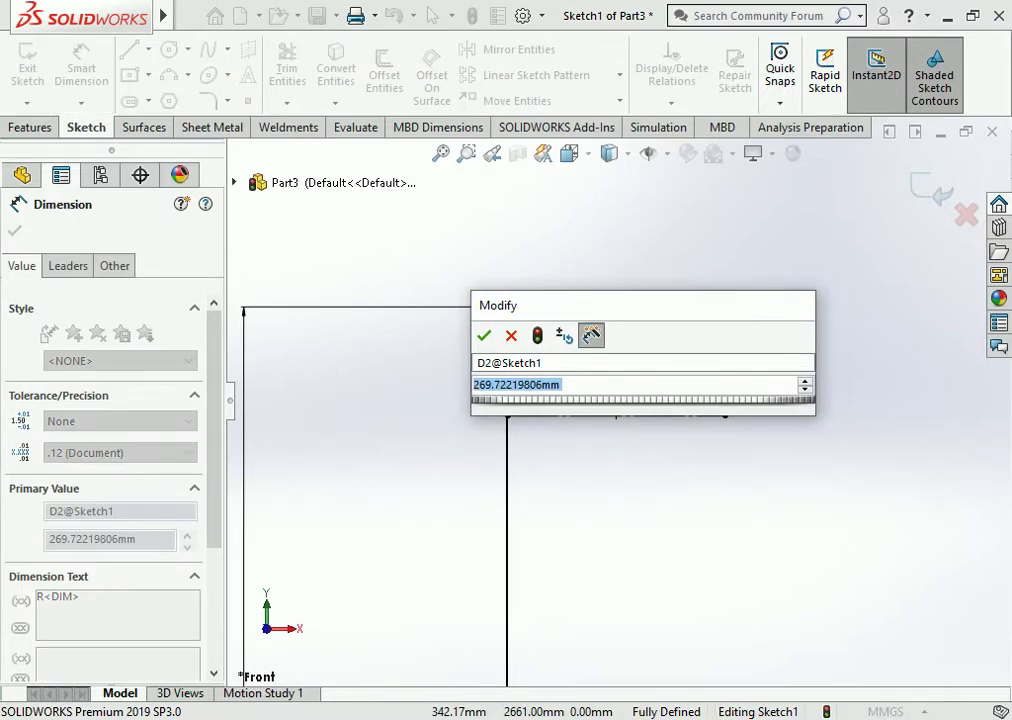
type("250")
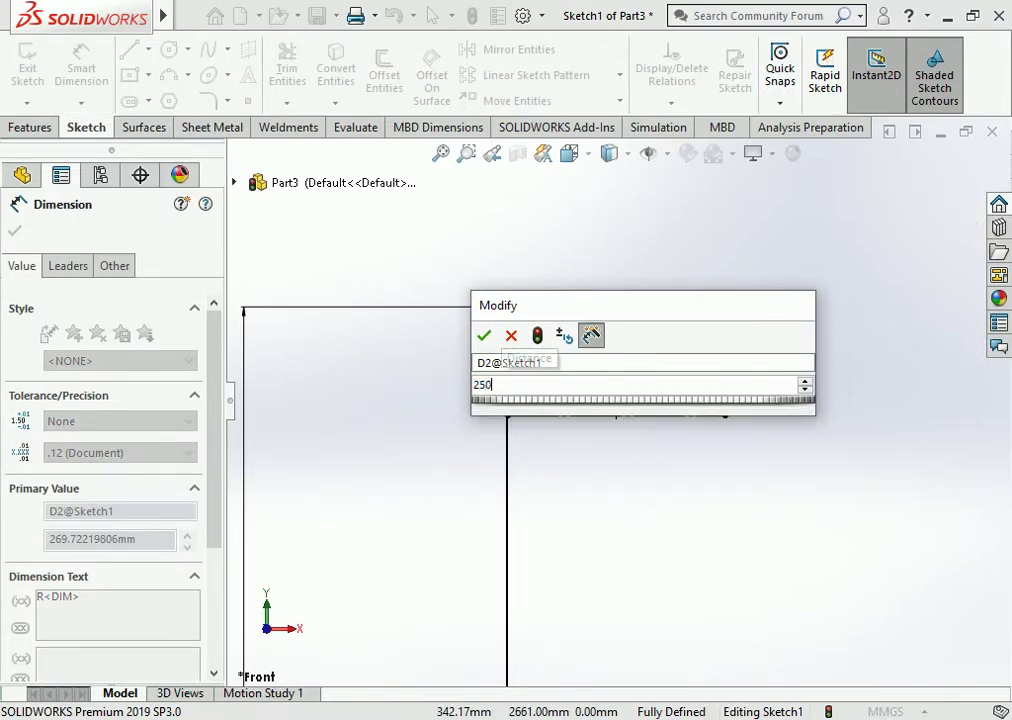
key("Return")
scroll(617, 402, "up", 3)
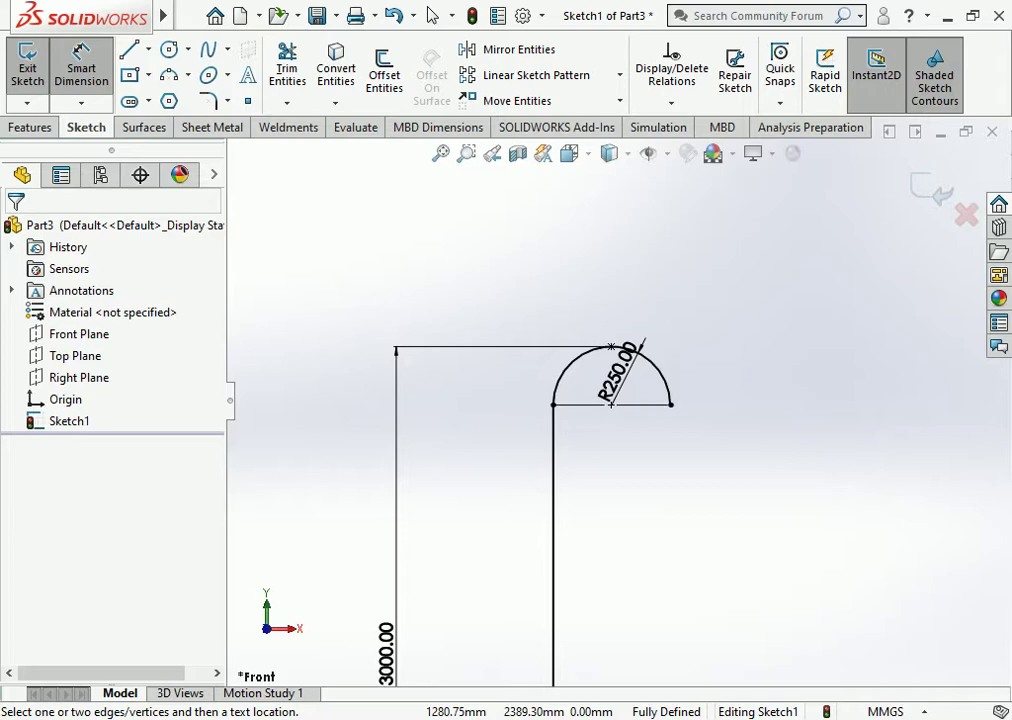
scroll(617, 401, "up", 2)
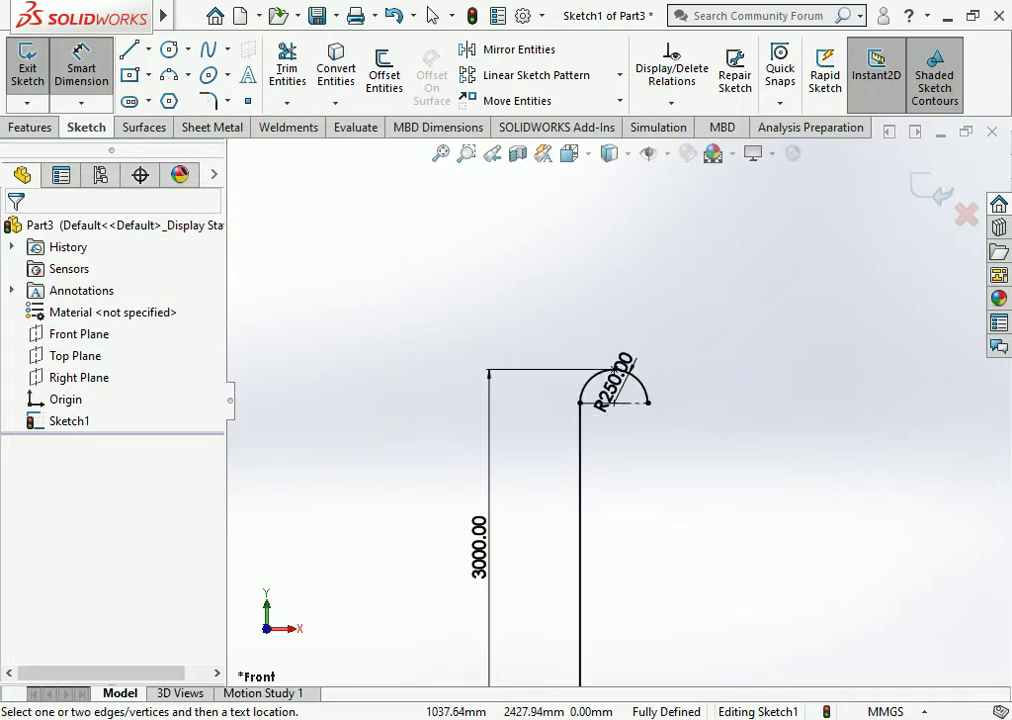
scroll(617, 401, "up", 2)
scroll(617, 401, "up", 2)
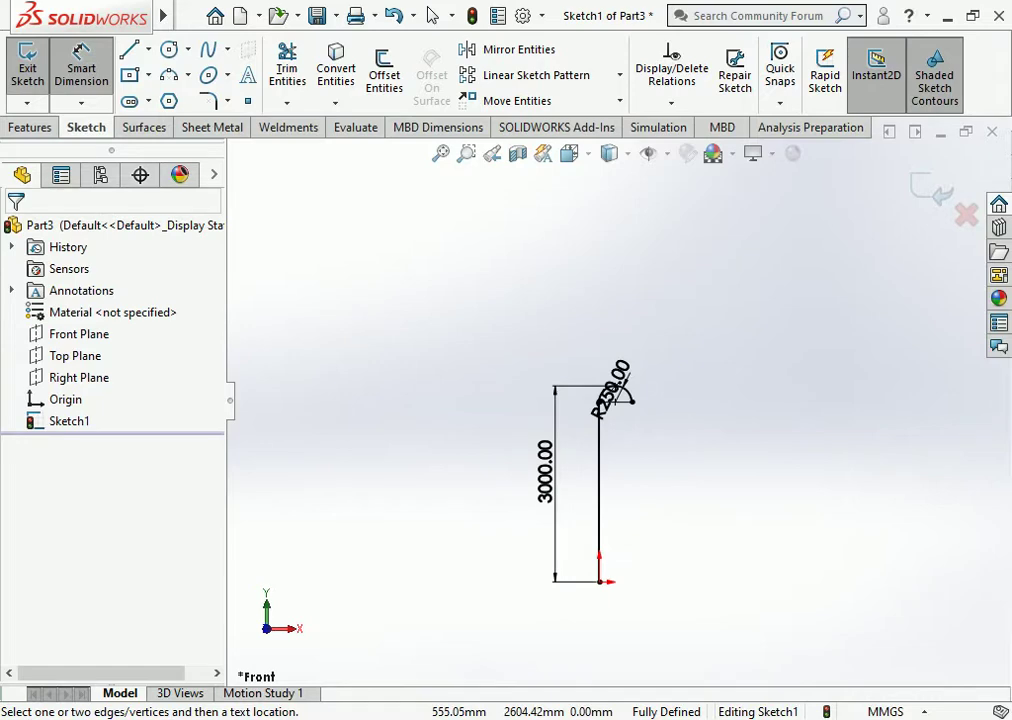
scroll(629, 405, "down", 3)
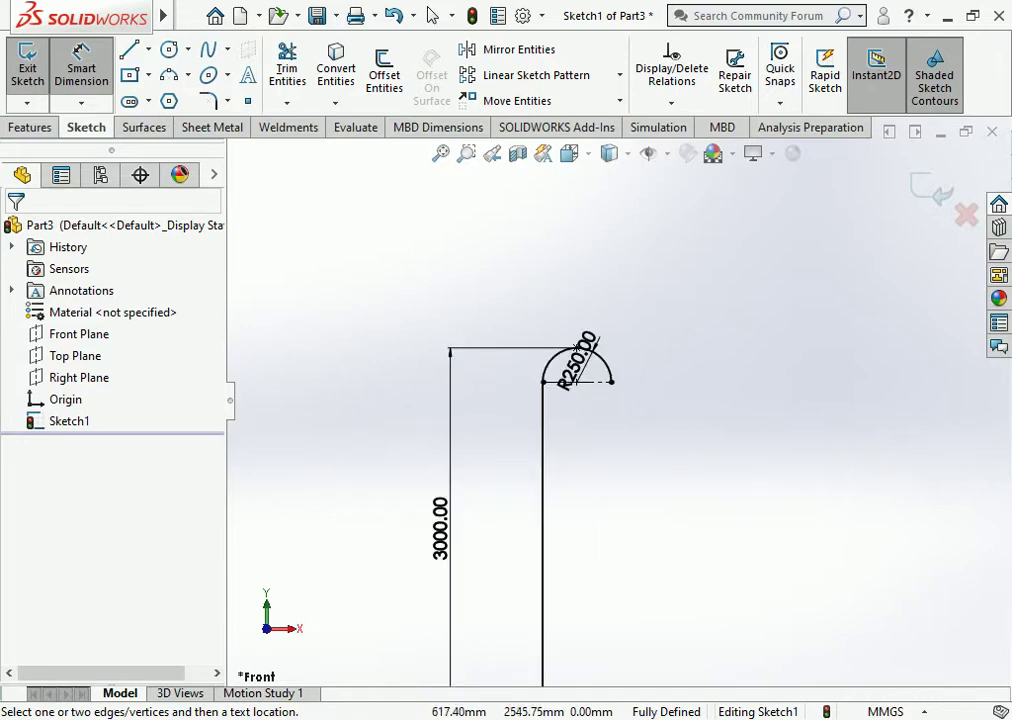
scroll(629, 405, "down", 3)
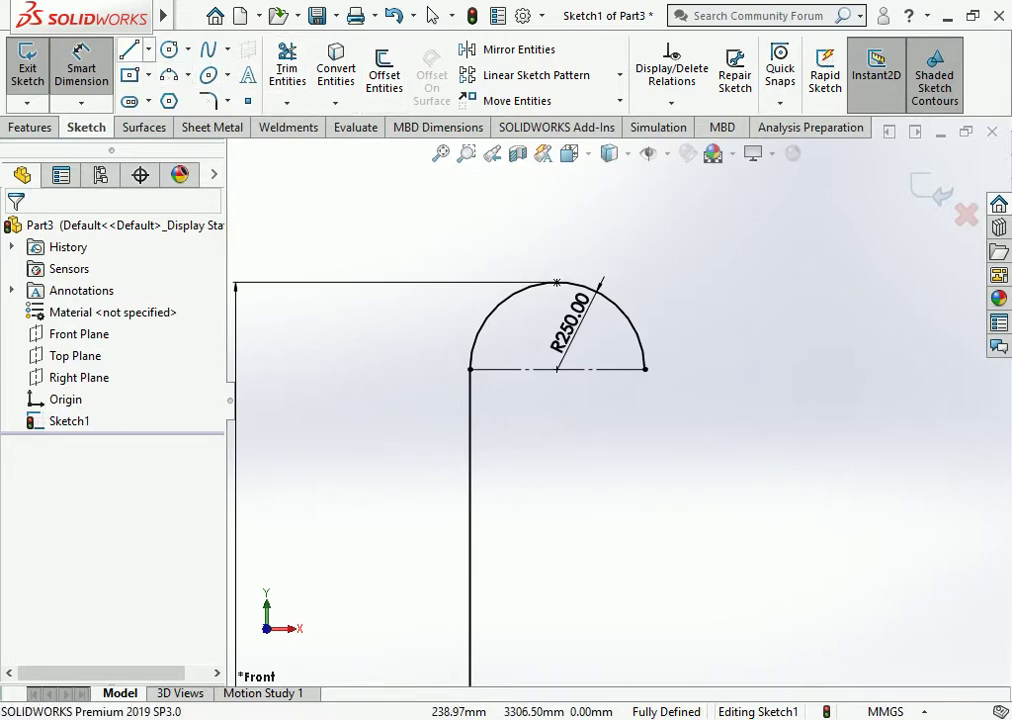
Draw a short vertical line down from the arc's right end and dimension it 200 mm.
left_click(128, 49)
left_click(645, 369)
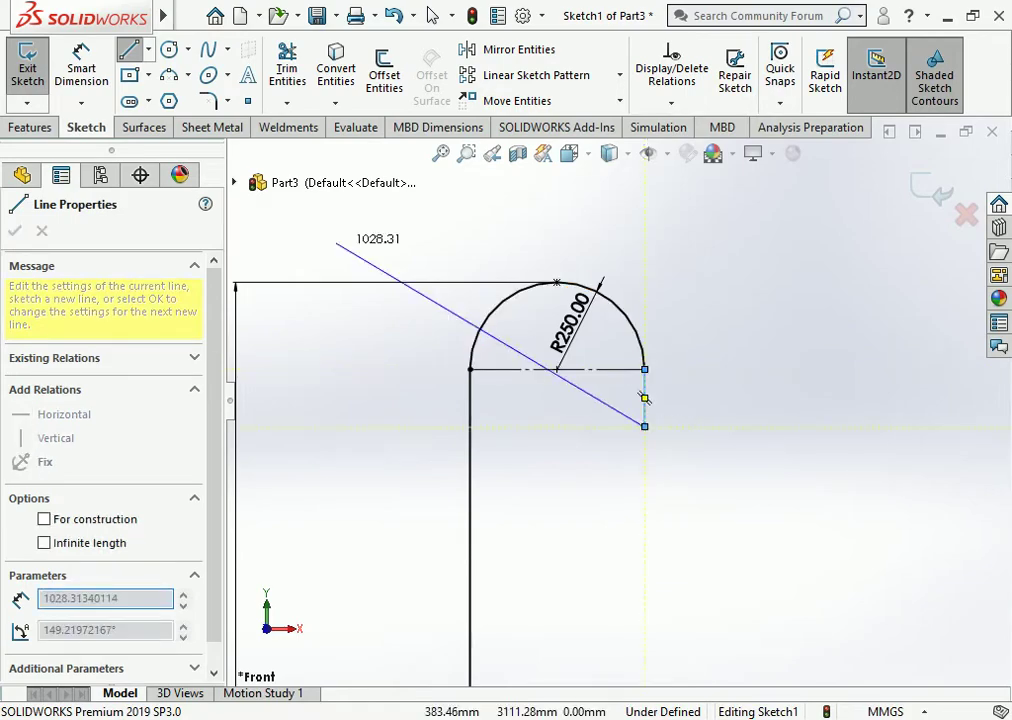
left_click(645, 426)
left_click(81, 58)
left_click(645, 400)
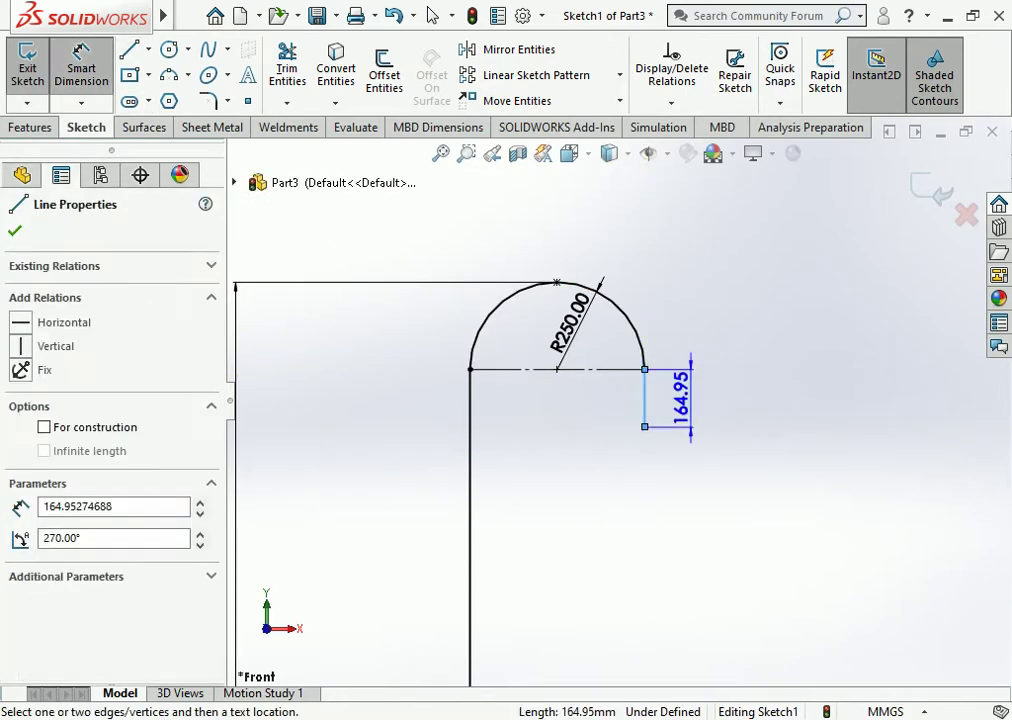
left_click(680, 405)
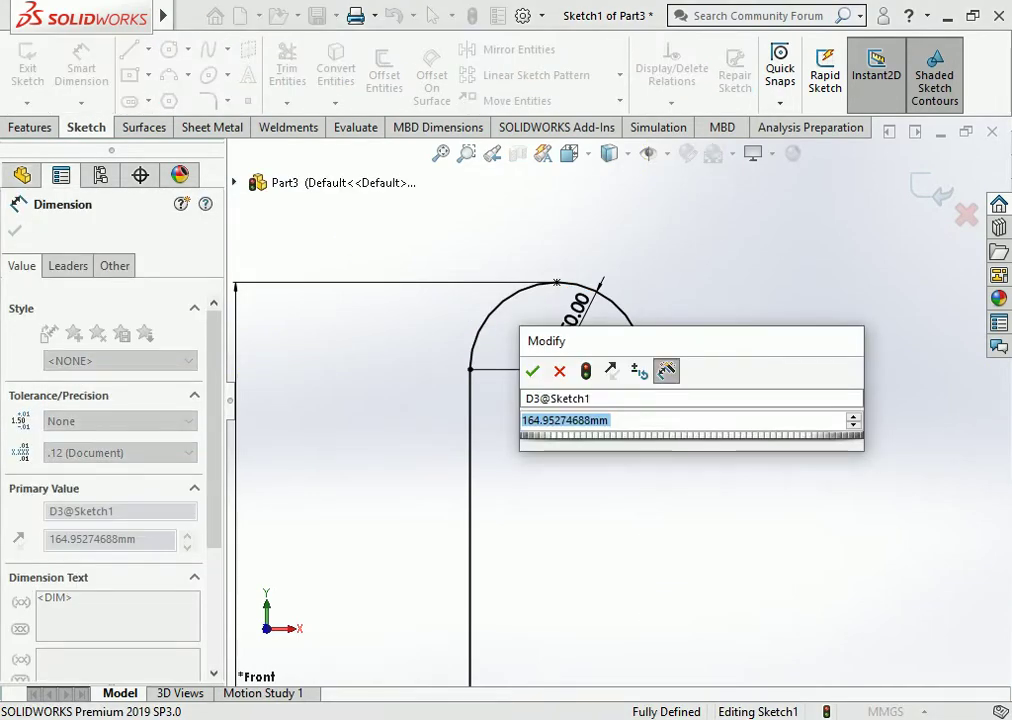
type("200")
key("Return")
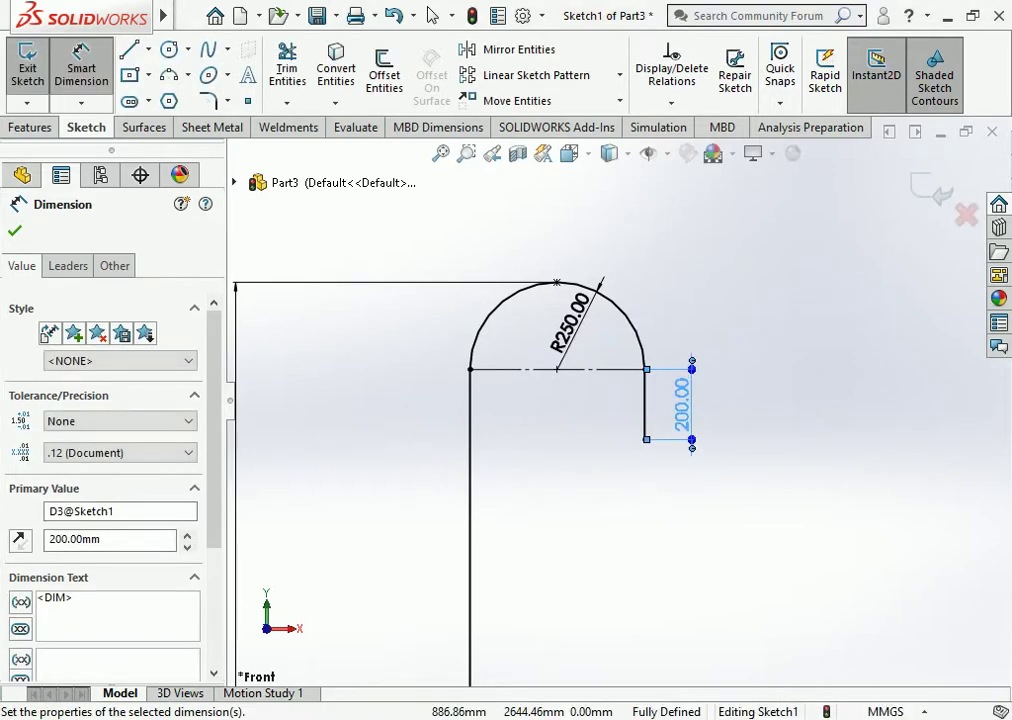
key("Escape")
Change the short leg's length from 200 to 150 mm and exit the sketch.
scroll(605, 395, "up", 2)
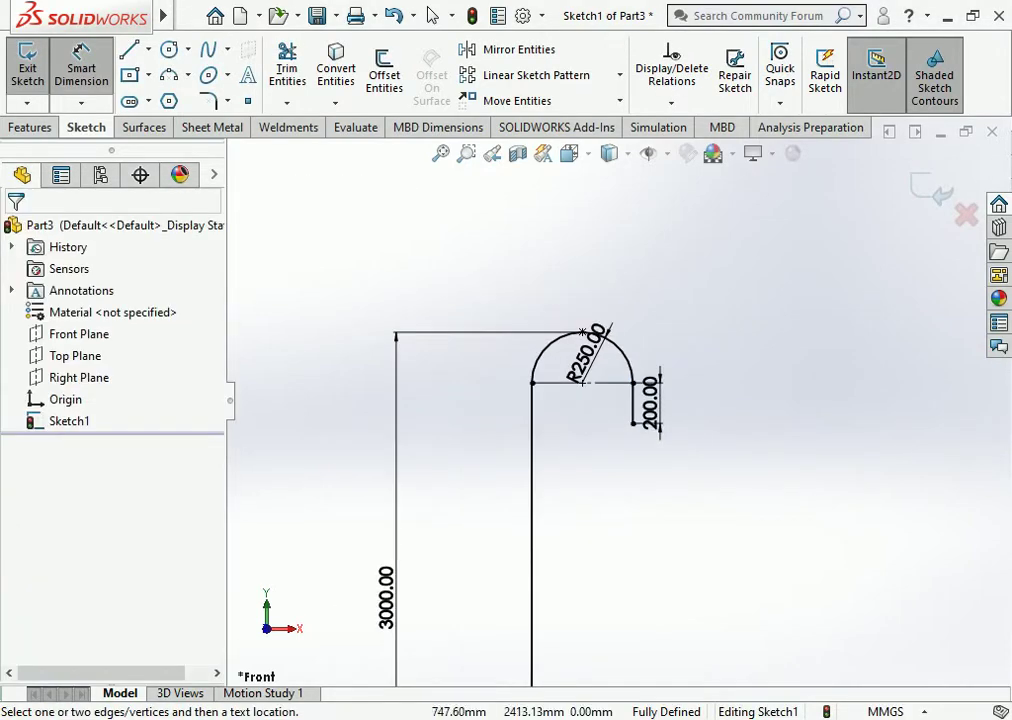
scroll(605, 395, "up", 2)
scroll(605, 395, "up", 1)
scroll(617, 427, "down", 2)
scroll(617, 427, "down", 1)
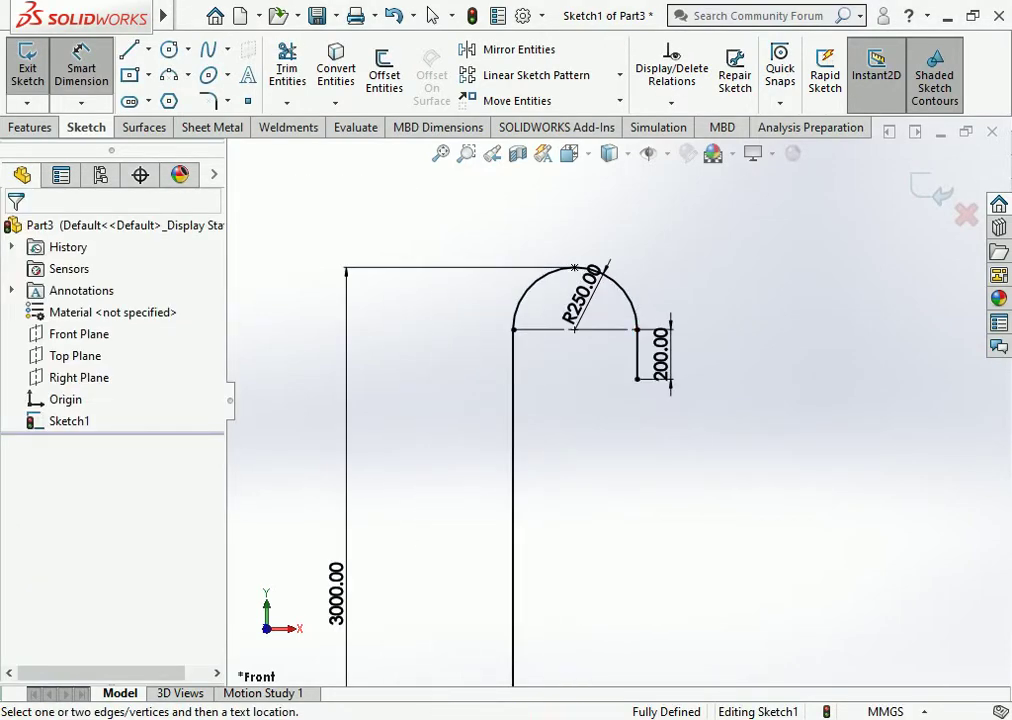
double_click(660, 345)
type("1")
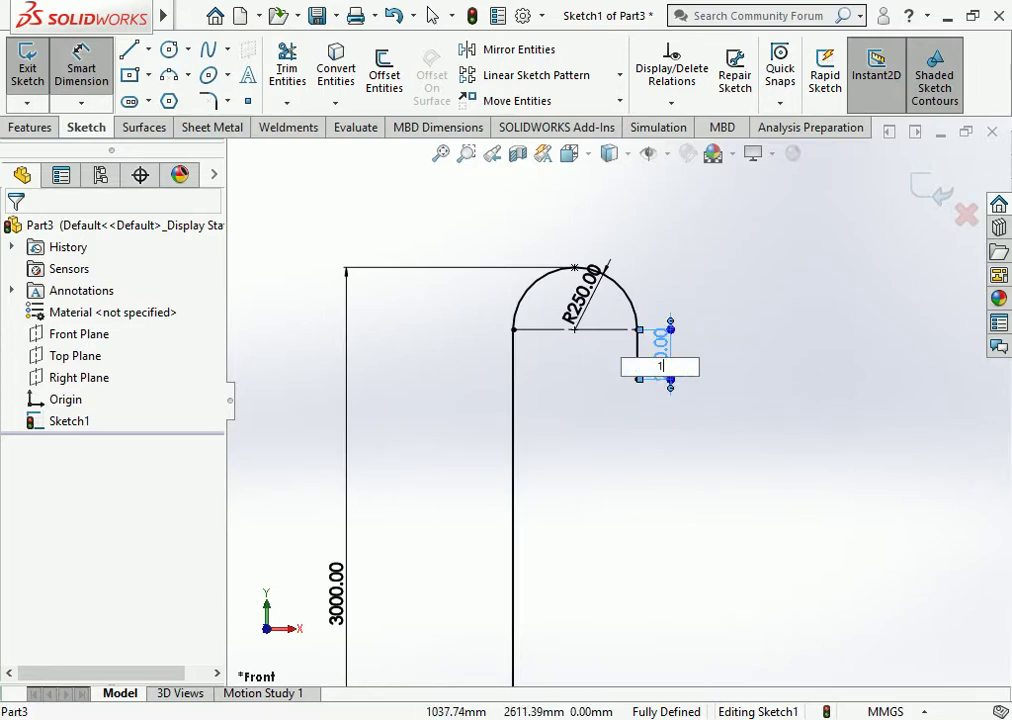
type("50")
key("Return")
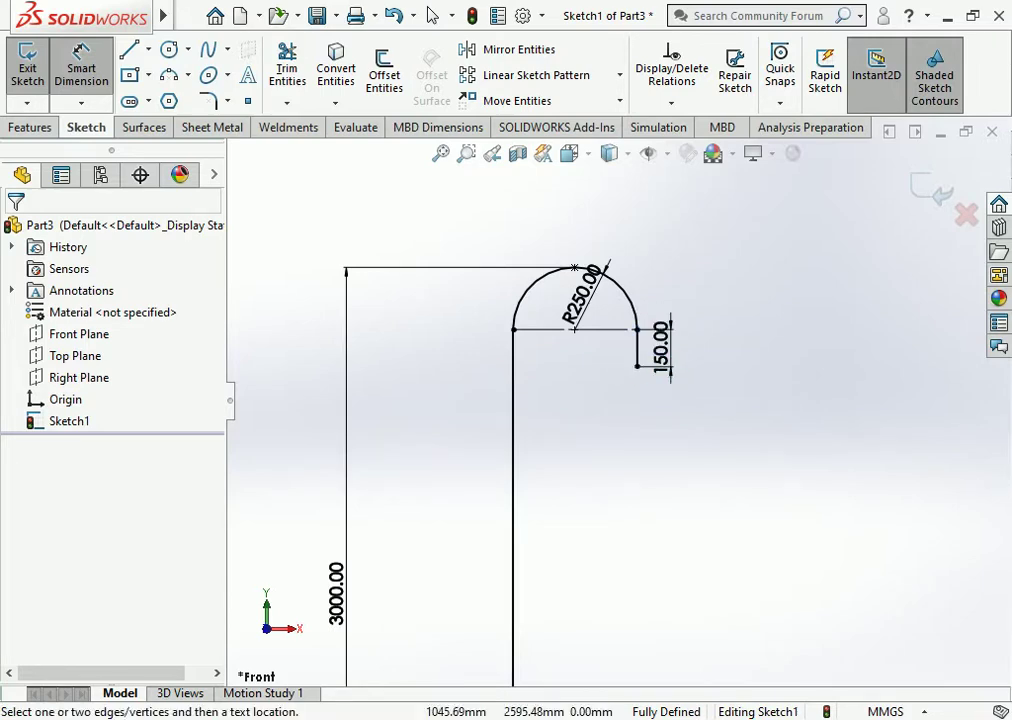
scroll(615, 399, "up", 3)
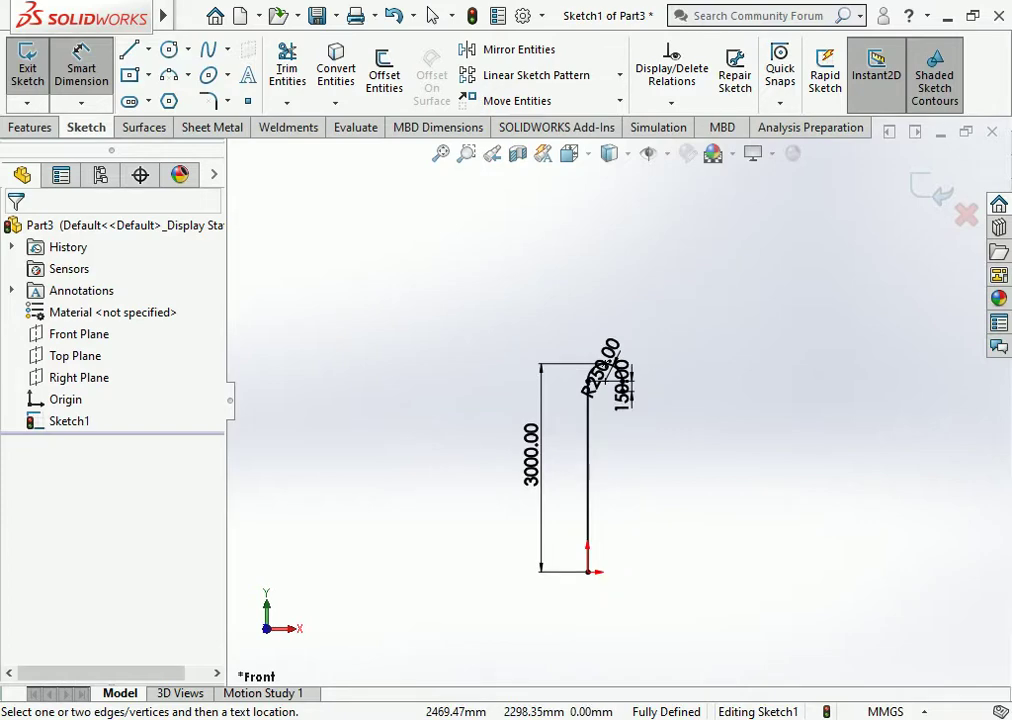
scroll(680, 447, "down", 1)
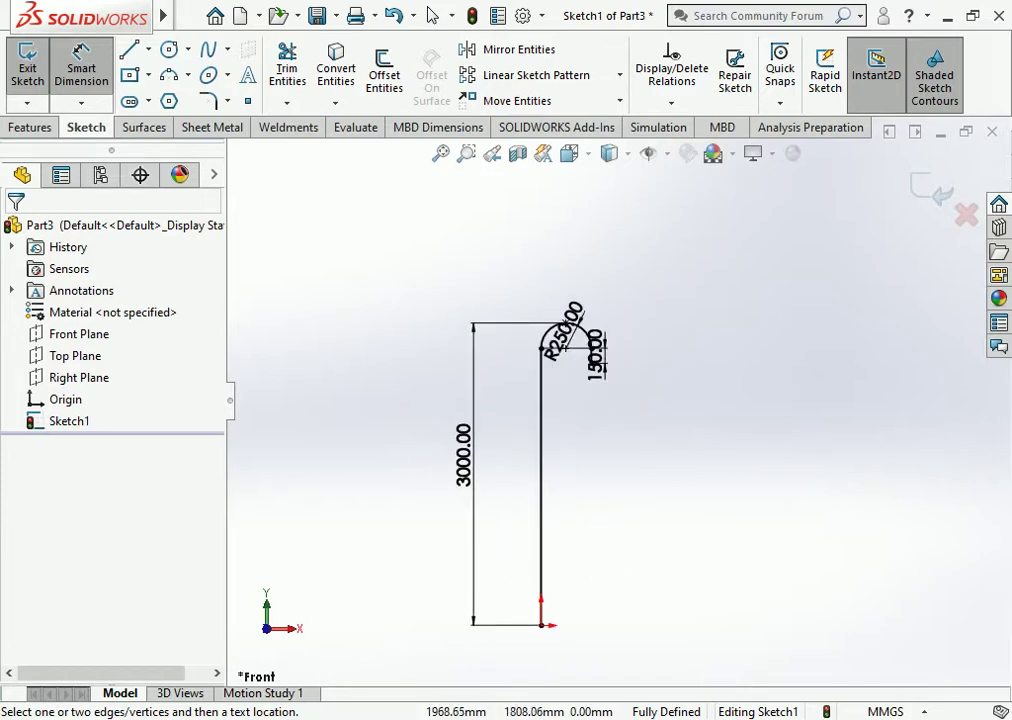
scroll(603, 391, "down", 3)
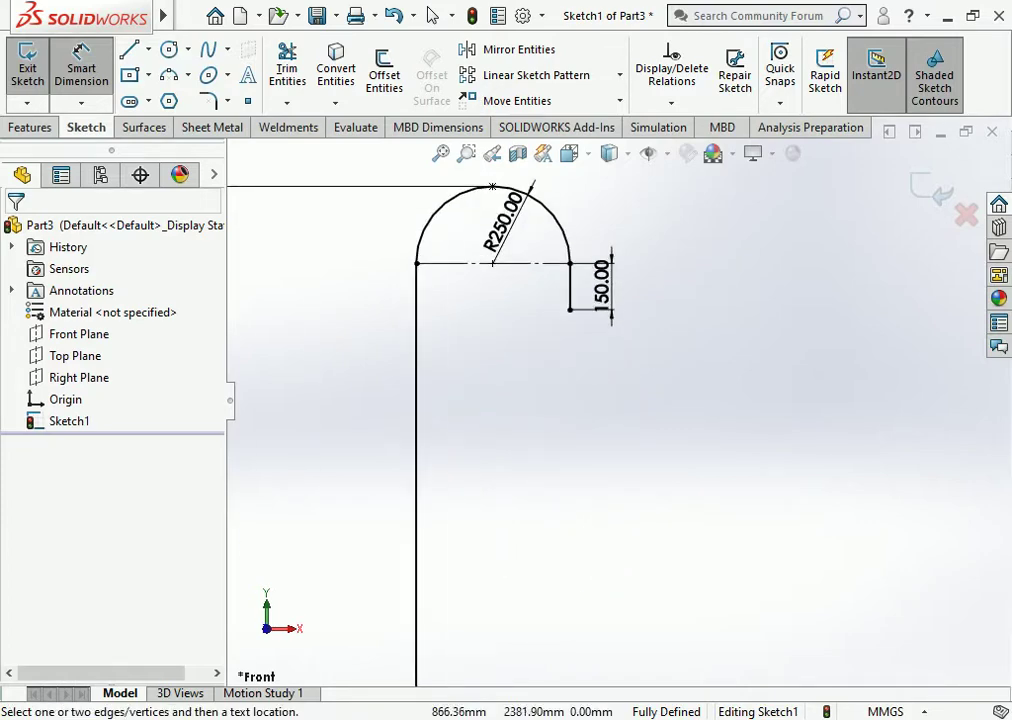
scroll(612, 353, "up", 3)
scroll(600, 370, "down", 1)
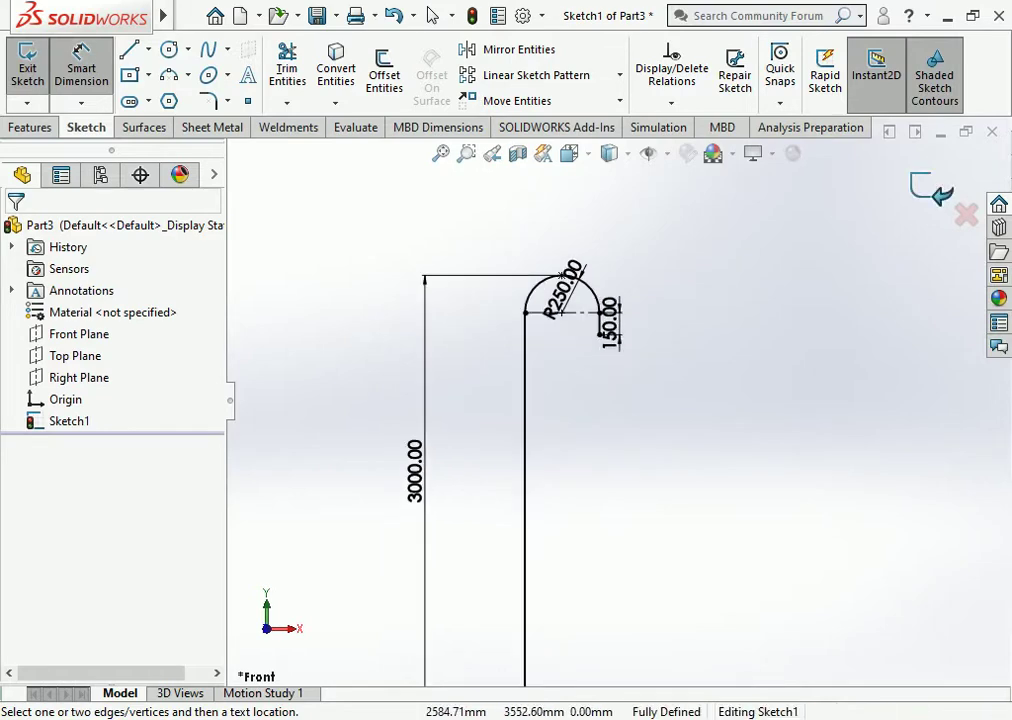
left_click(940, 192)
scroll(614, 557, "down", 1)
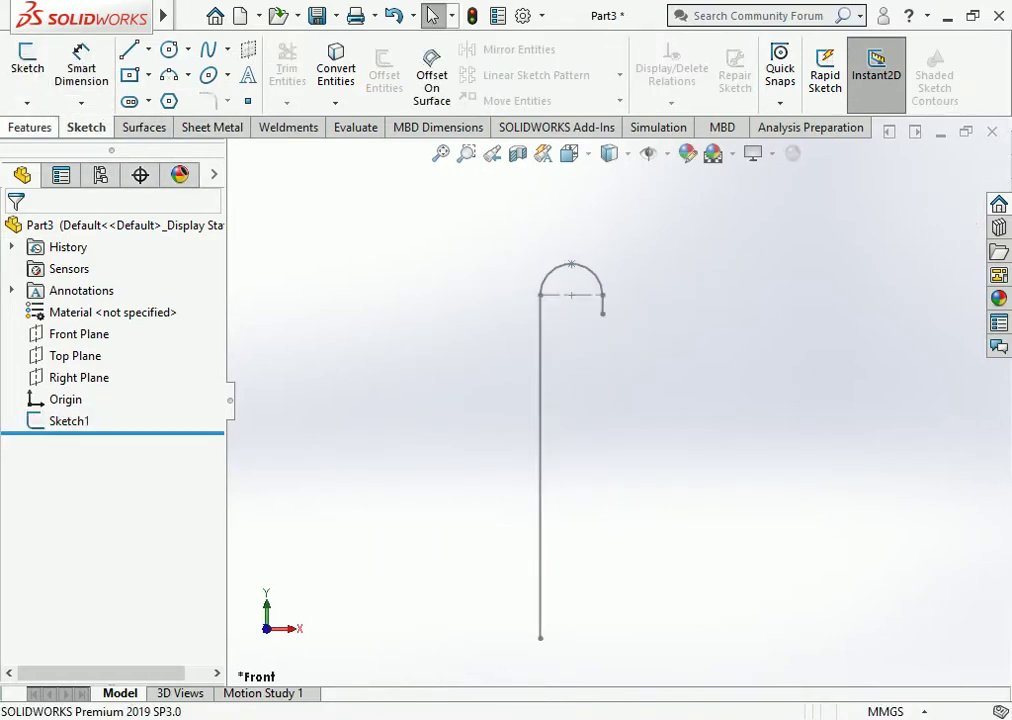
Start a sweep with a circular profile along the sketch path.
left_click(30, 127)
left_click(190, 50)
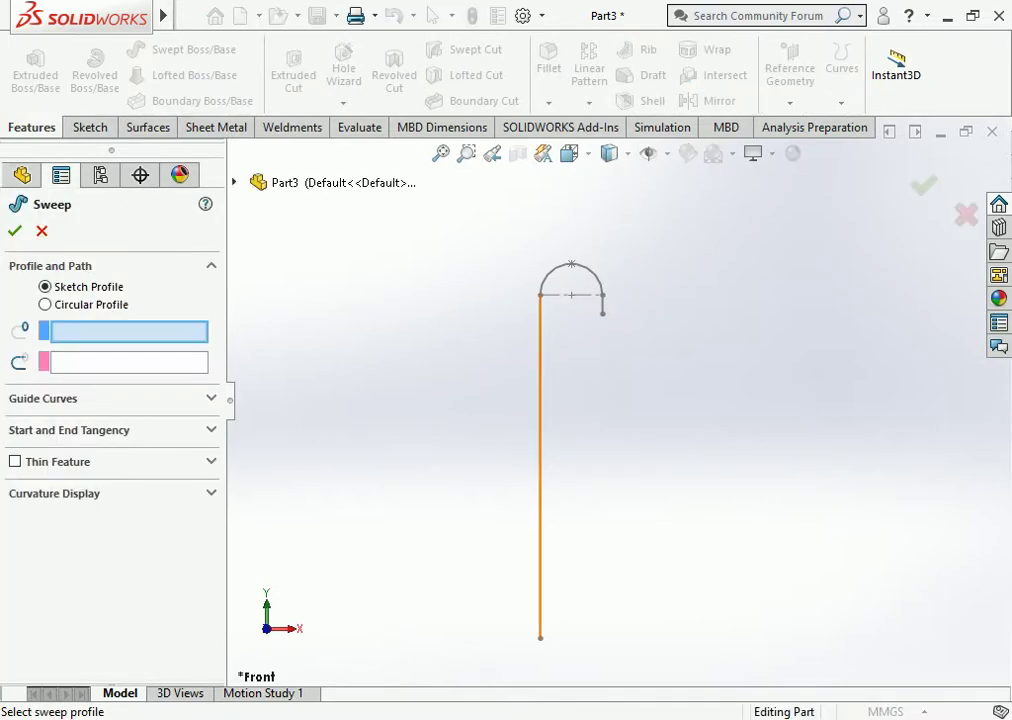
left_click(602, 313)
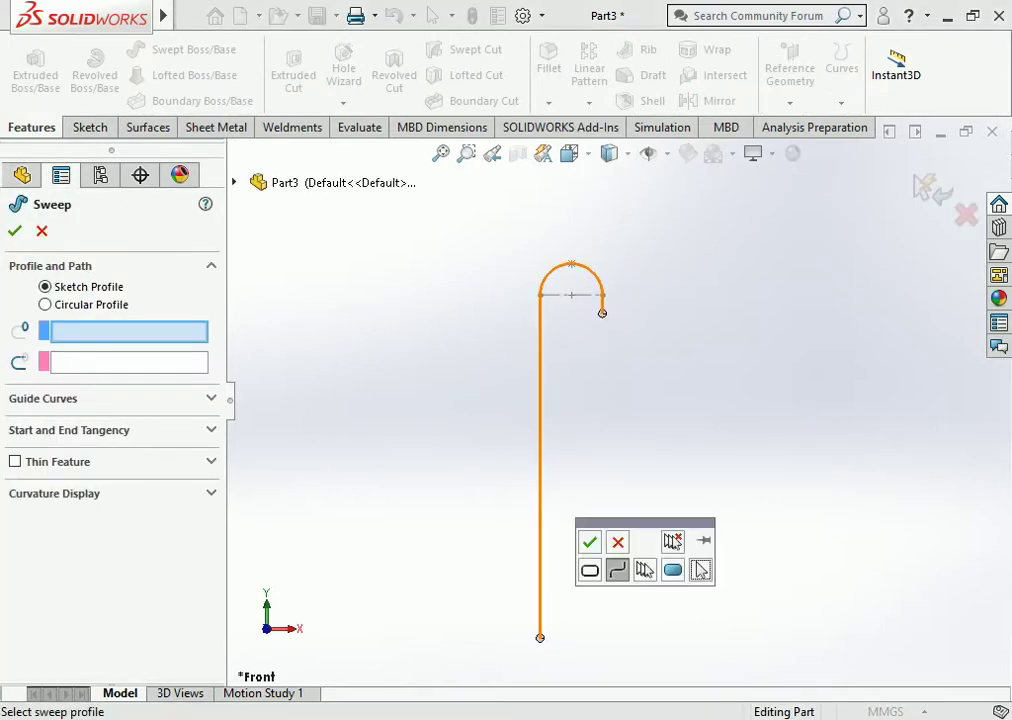
left_click(45, 304)
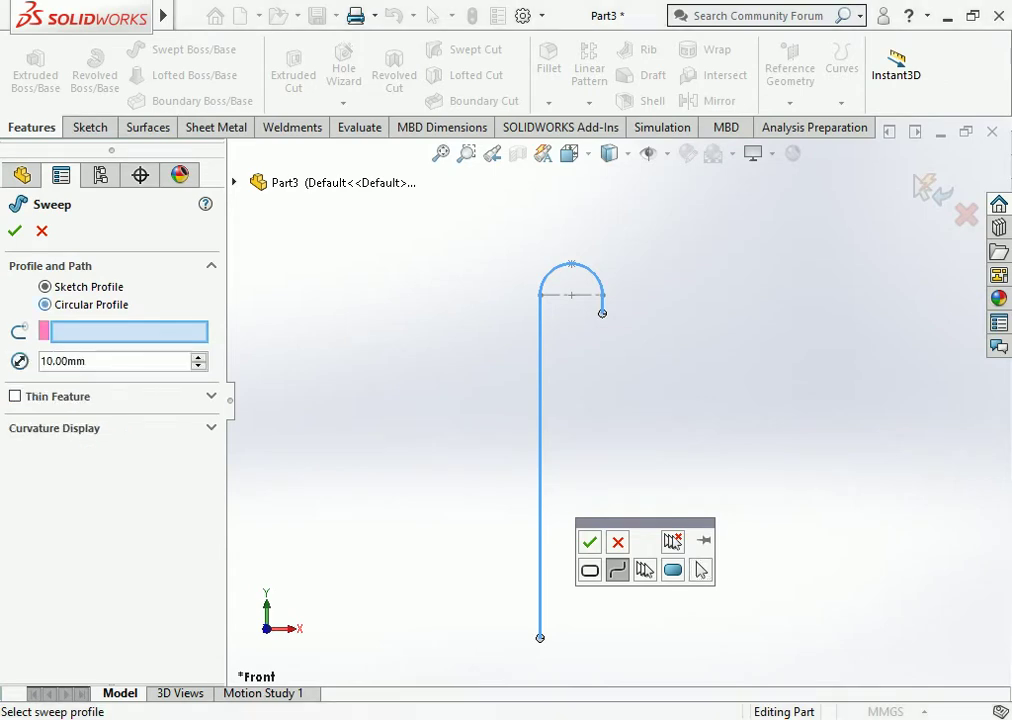
left_click(589, 542)
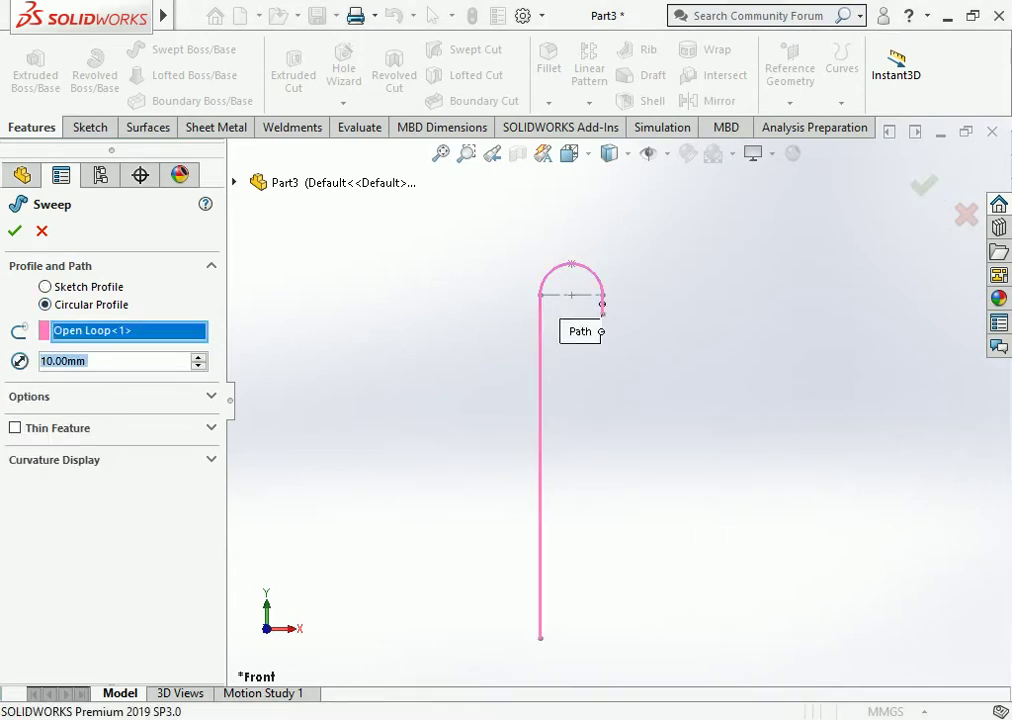
scroll(612, 325, "down", 2)
scroll(612, 325, "down", 2)
scroll(617, 393, "up", 1)
scroll(617, 393, "up", 2)
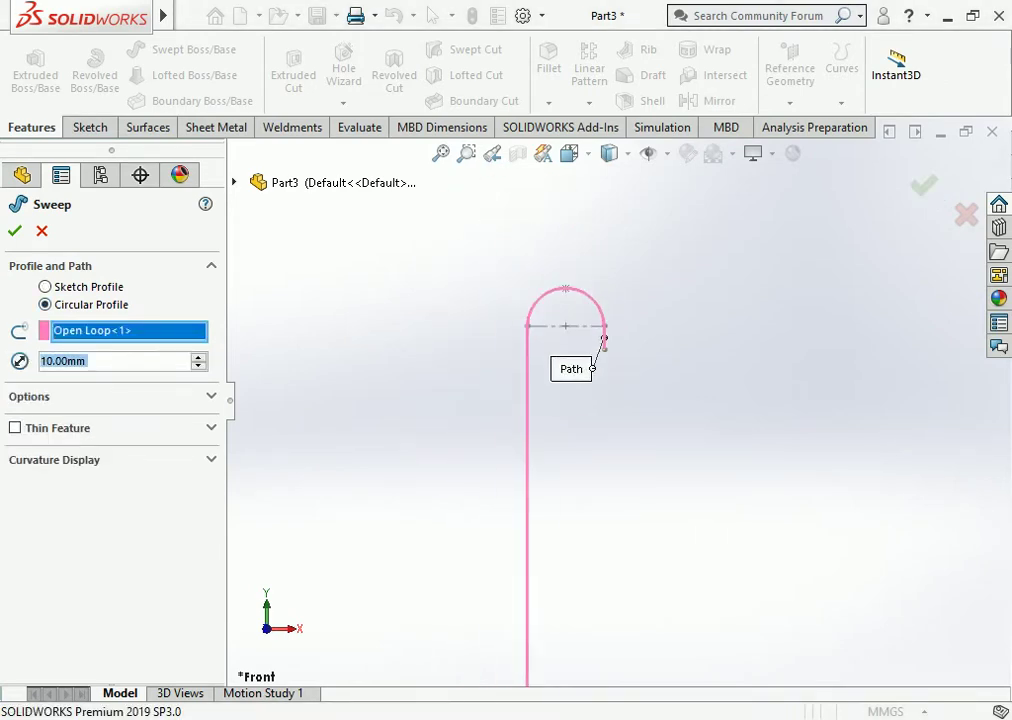
Set the circular profile diameter to 48 mm and enable Thin Feature.
type("48")
key("Return")
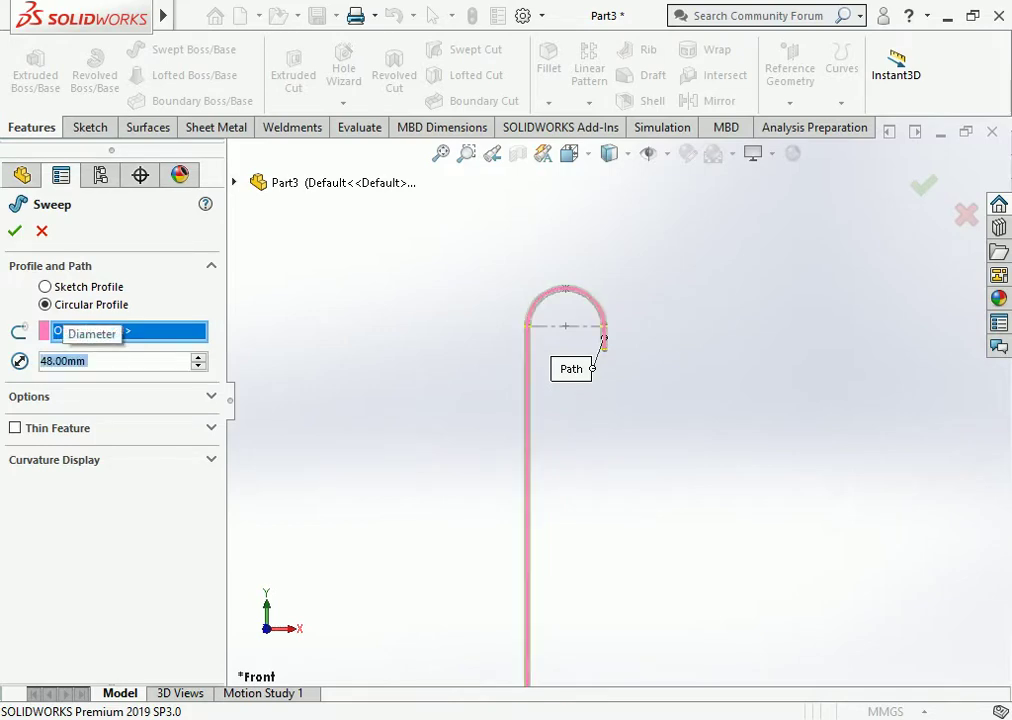
key("Right")
key("Right")
key("Right")
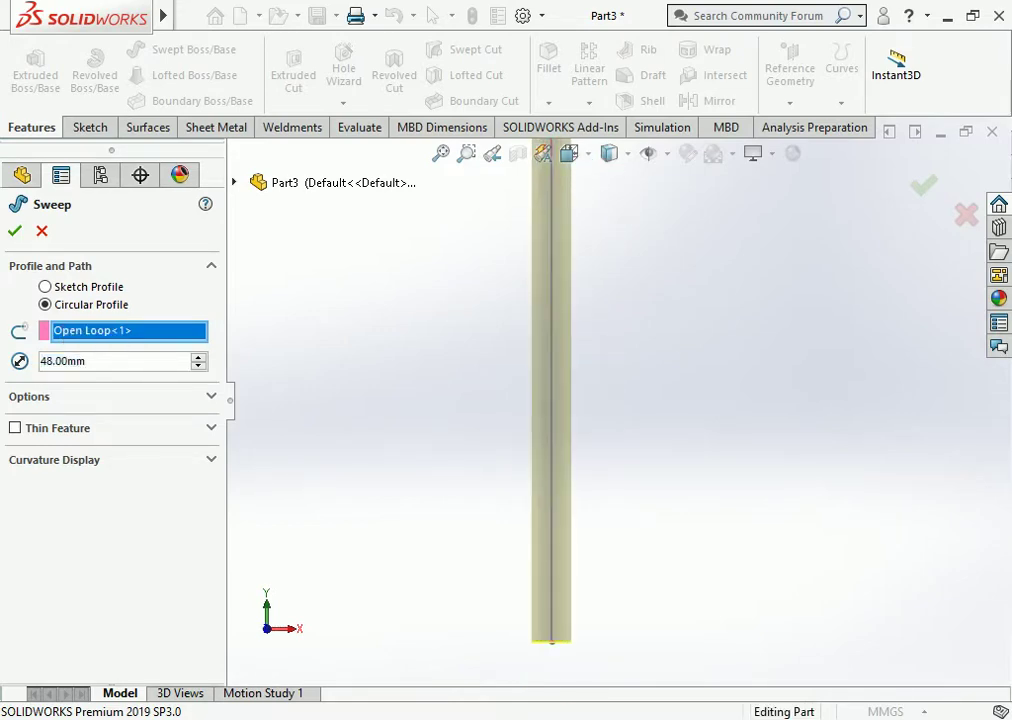
key("Up")
key("Up")
key("Up")
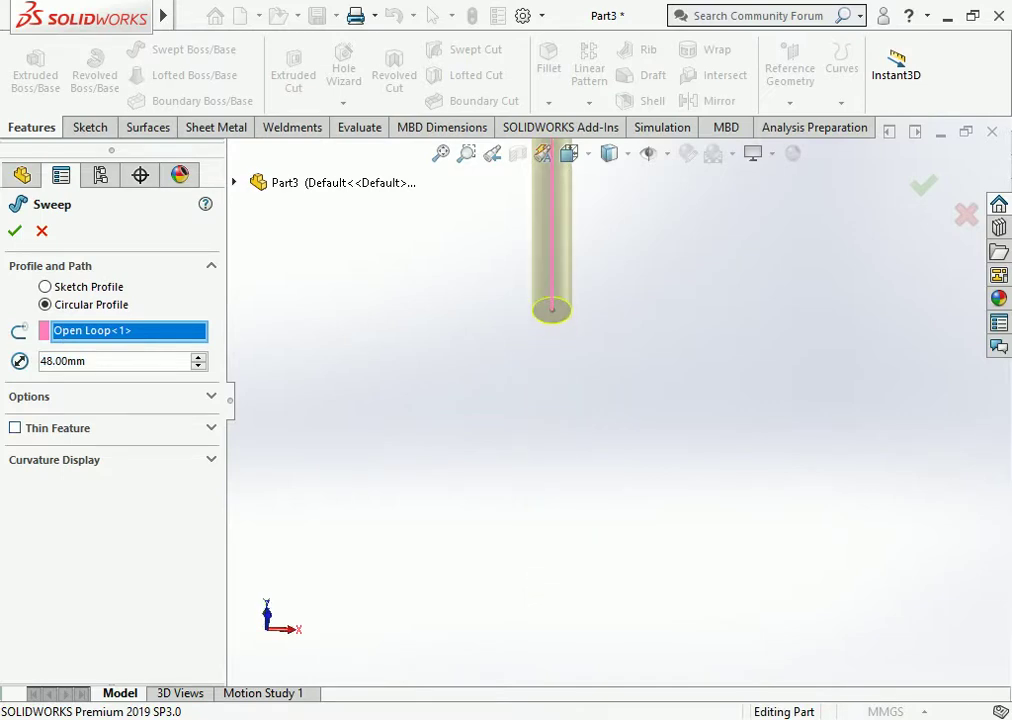
left_click(15, 428)
scroll(545, 288, "down", 3)
scroll(545, 288, "down", 2)
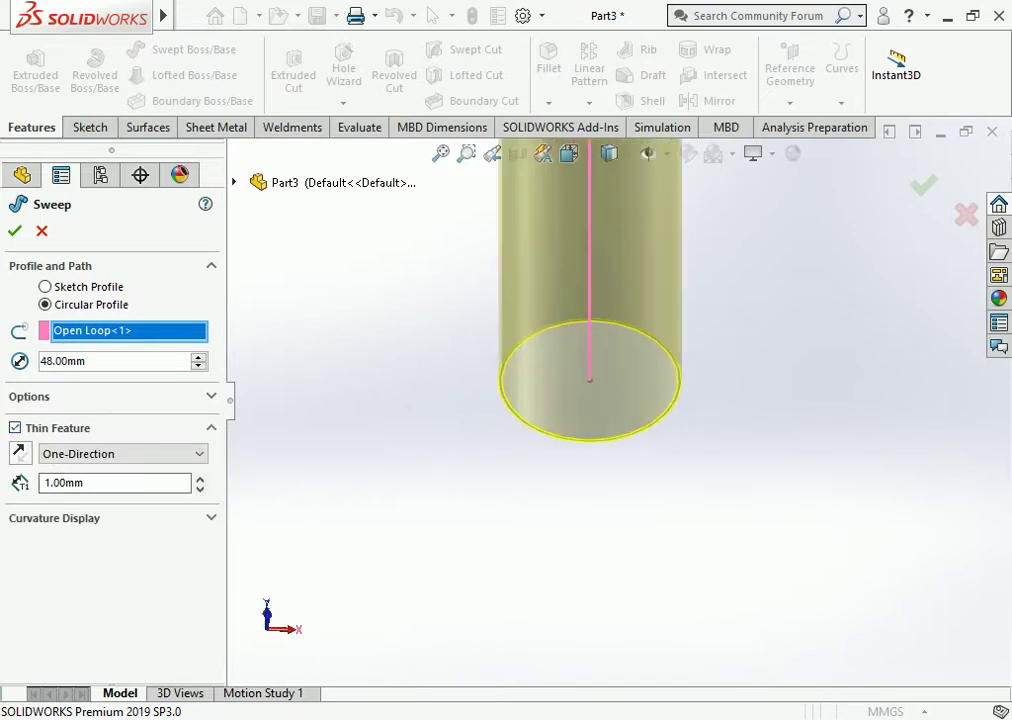
Set the thin wall thickness to 3 mm and accept the sweep as Sweep-Thin1.
left_click(64, 483)
type("3")
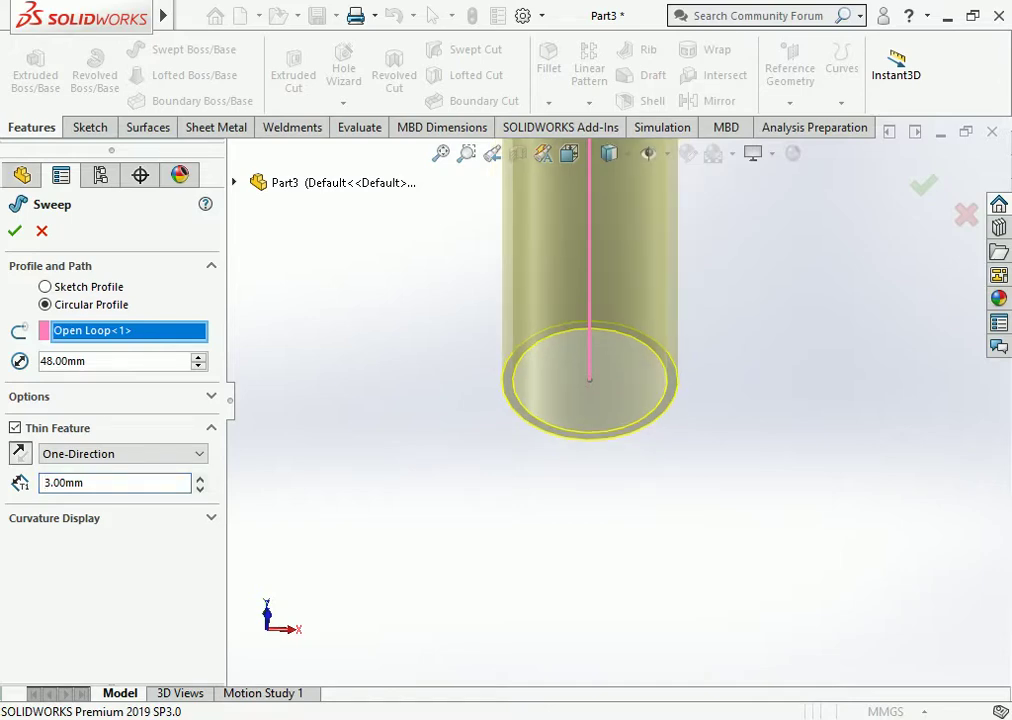
scroll(647, 271, "up", 3)
scroll(647, 271, "up", 2)
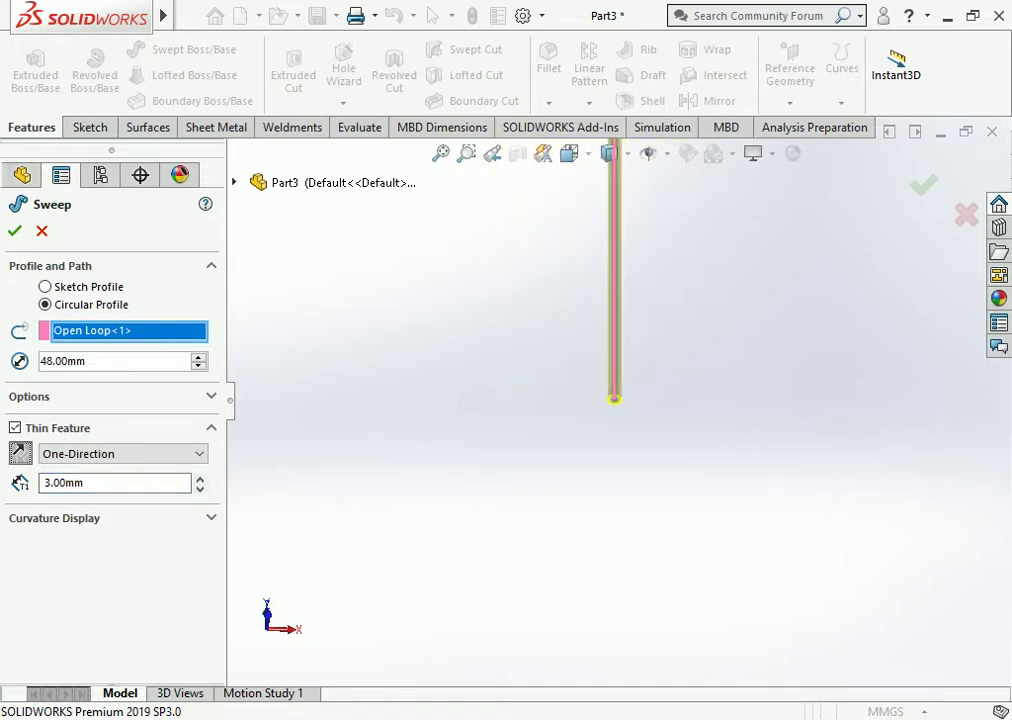
scroll(640, 275, "down", 1)
scroll(620, 295, "down", 2)
scroll(612, 305, "down", 2)
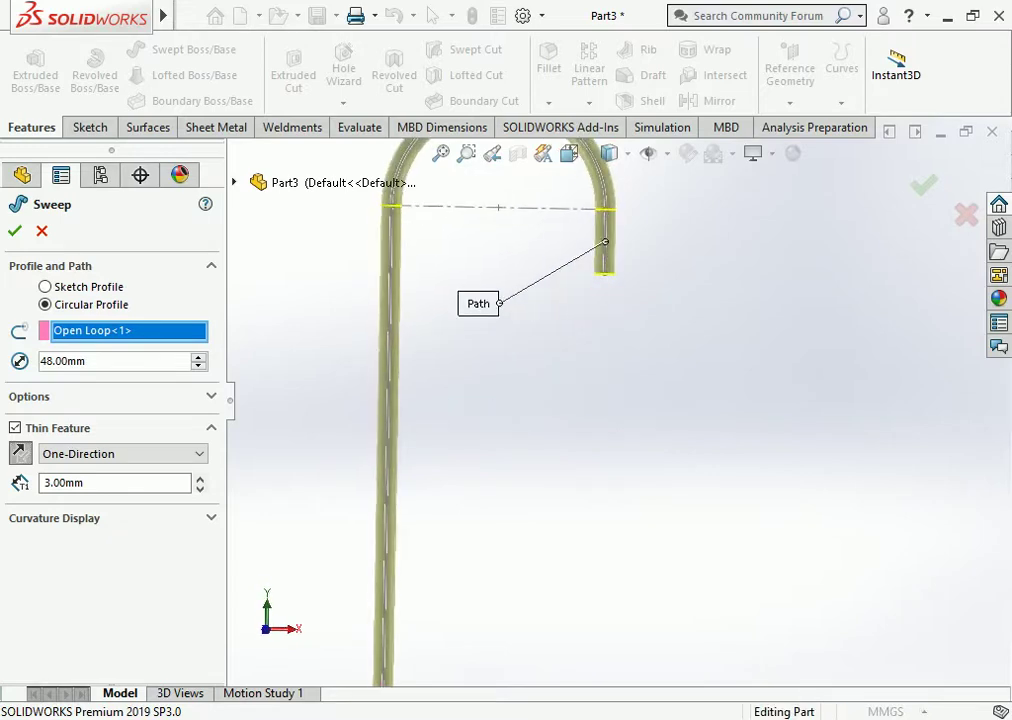
scroll(610, 310, "down", 1)
scroll(609, 310, "down", 2)
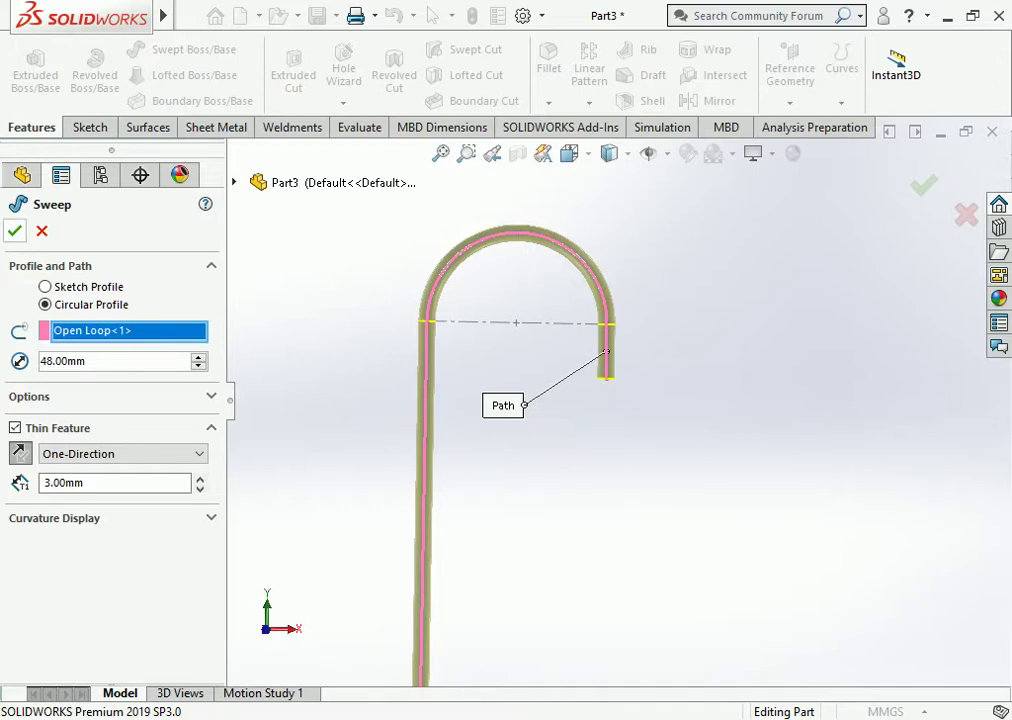
left_click(15, 231)
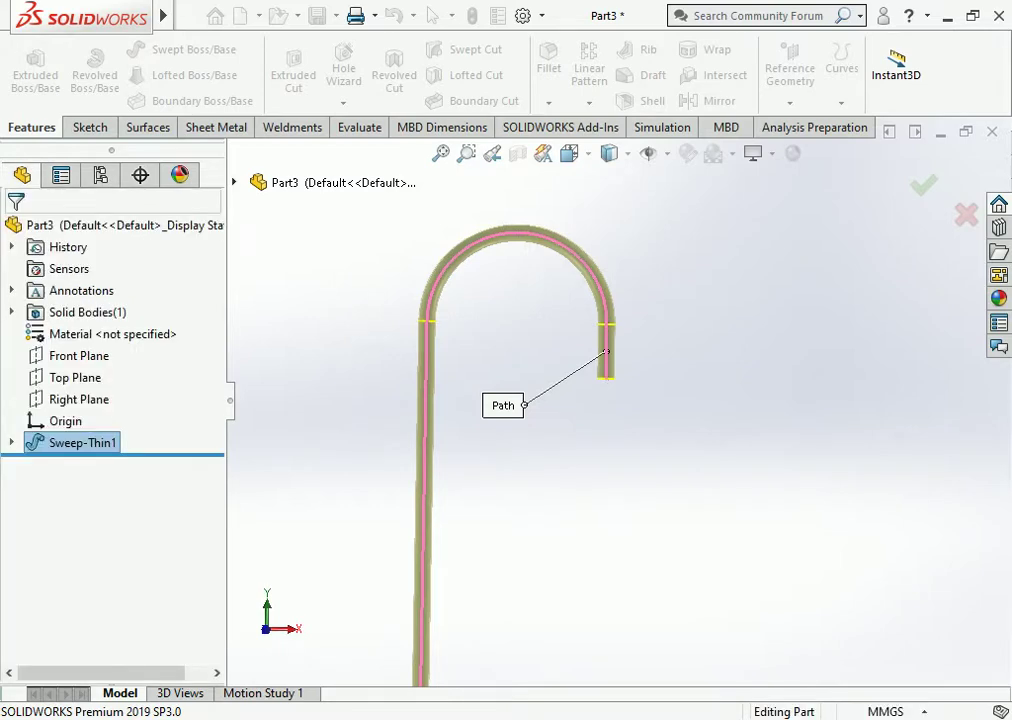
scroll(618, 400, "up", 2)
scroll(580, 300, "up", 1)
scroll(580, 300, "up", 1)
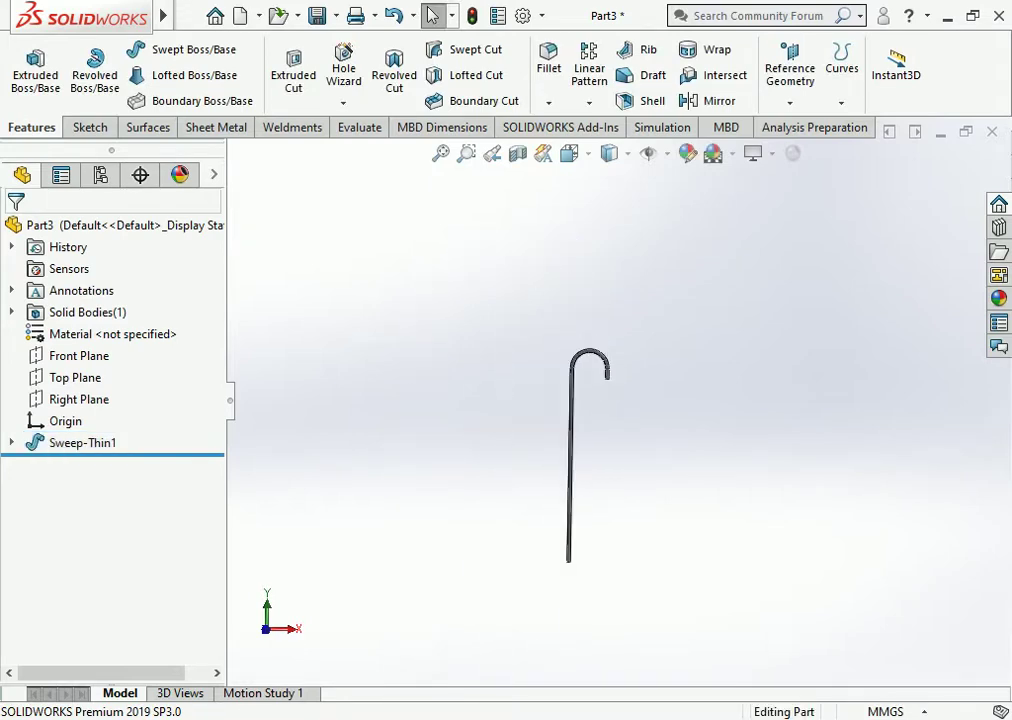
scroll(580, 300, "up", 1)
scroll(580, 300, "down", 1)
scroll(597, 518, "down", 1)
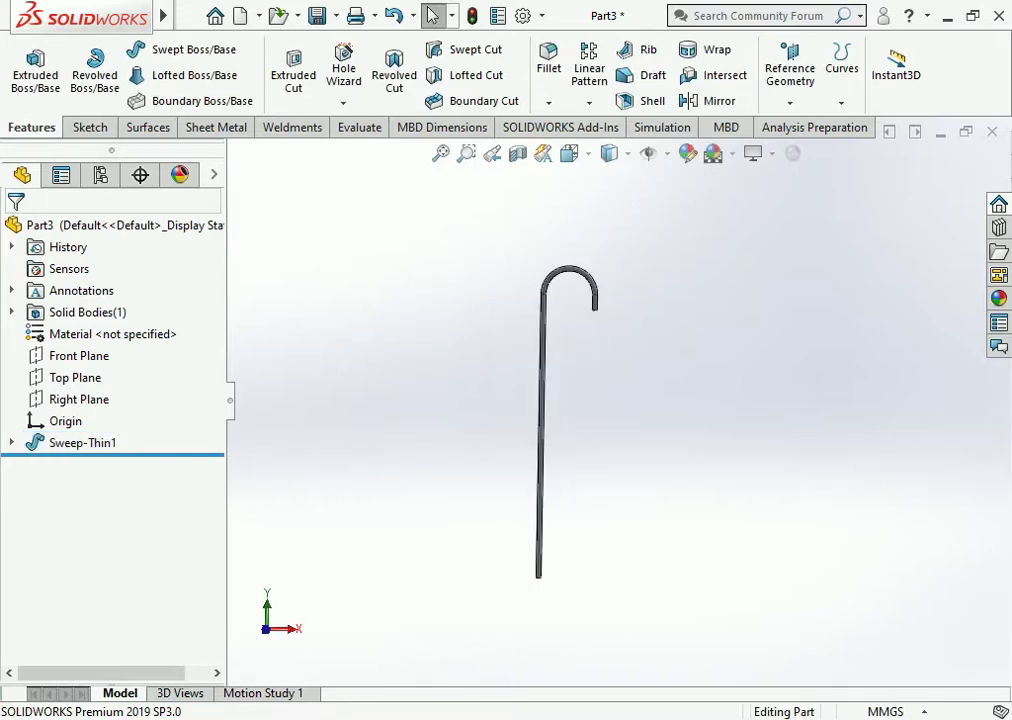
scroll(637, 430, "down", 1)
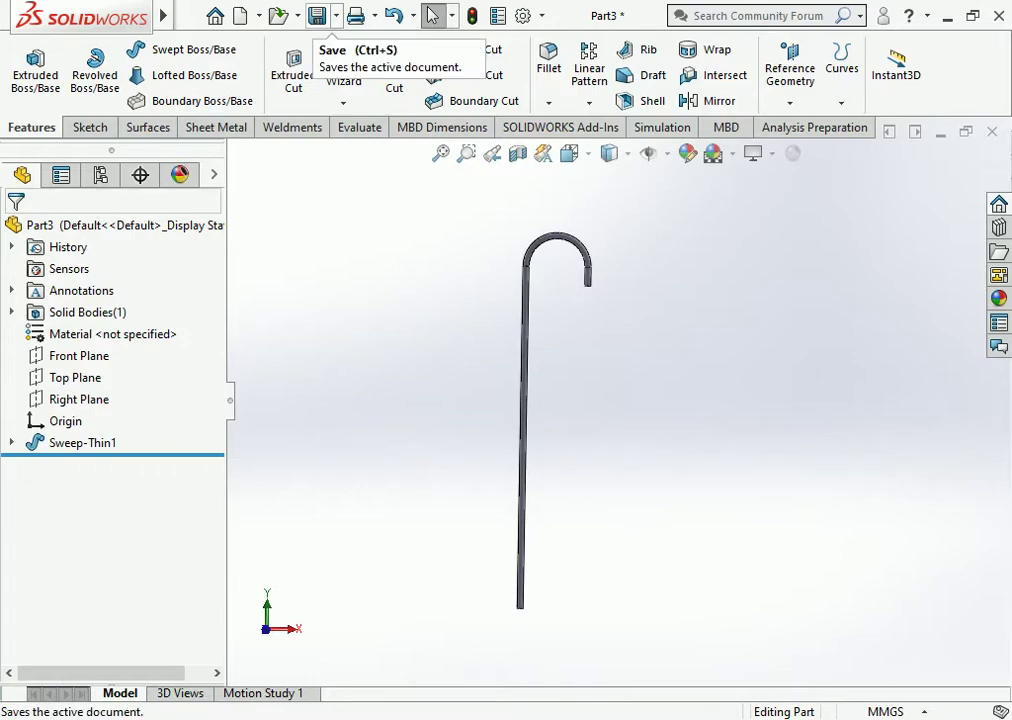
Save the hooked tube part under the file name POLE.
left_click(316, 15)
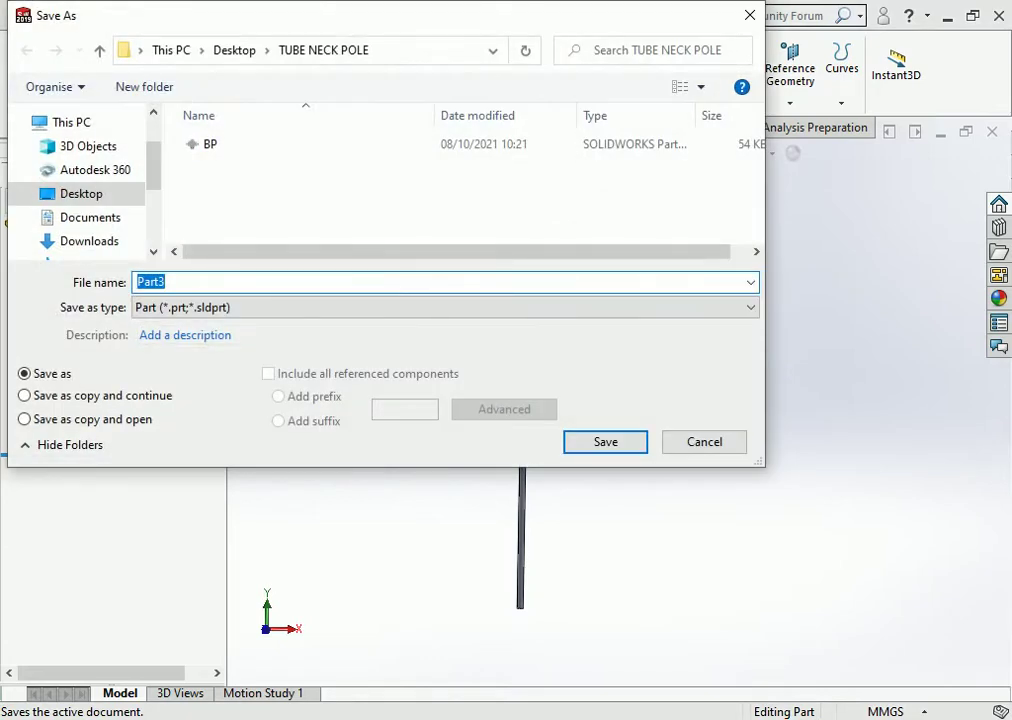
type("POLE")
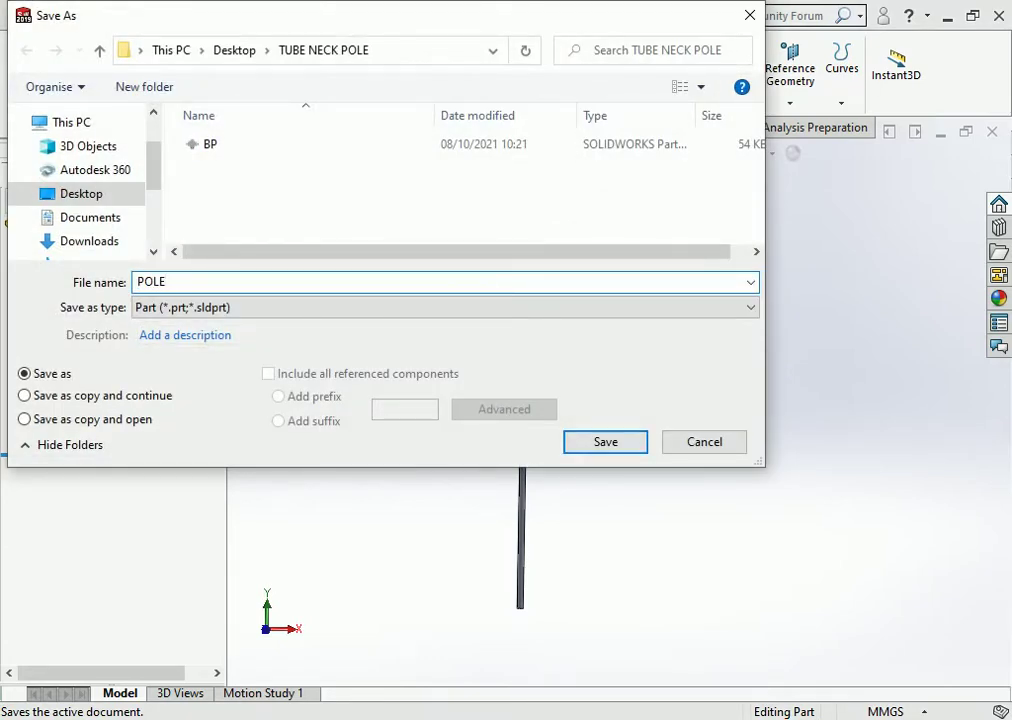
key("Return")
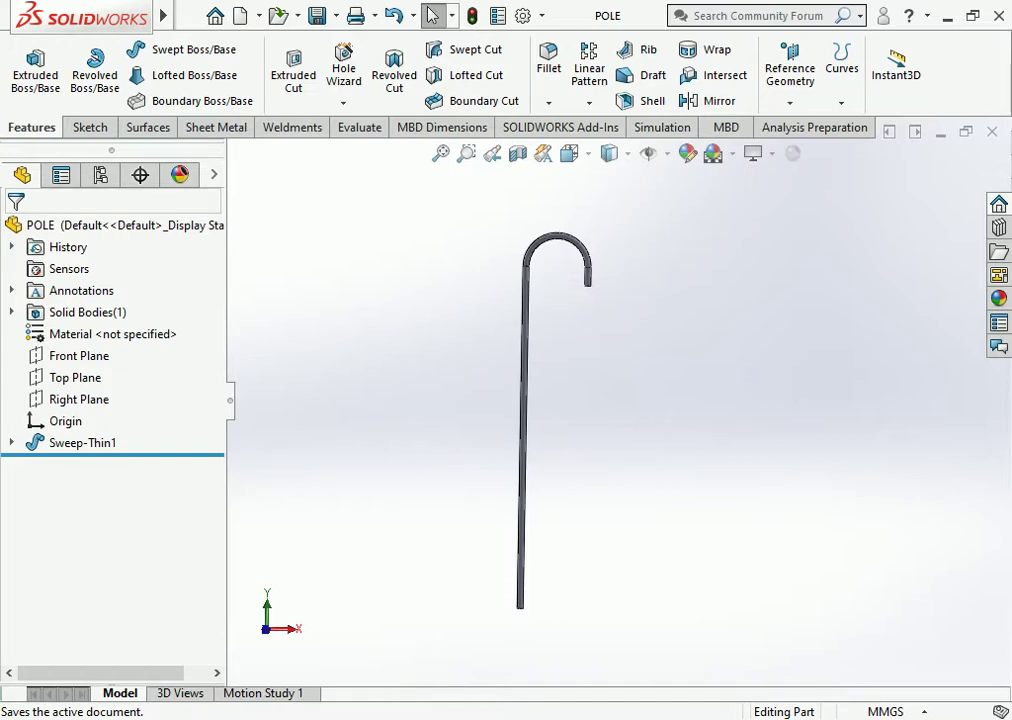
scroll(615, 403, "up", 2)
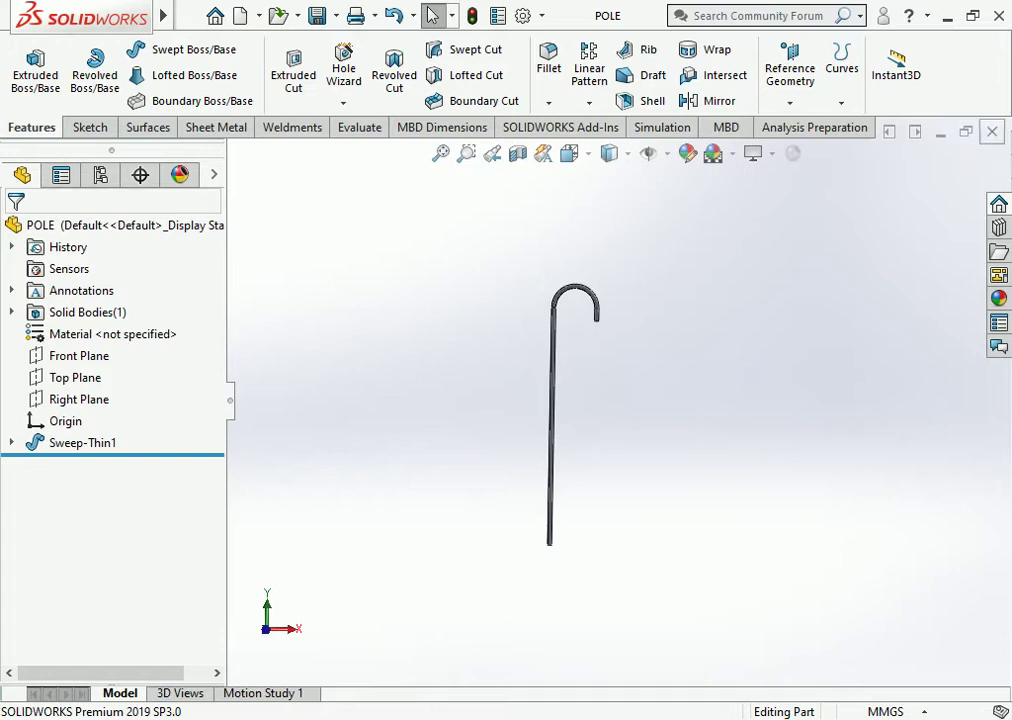
Close POLE and create a new blank part document, Part4.
left_click(991, 131)
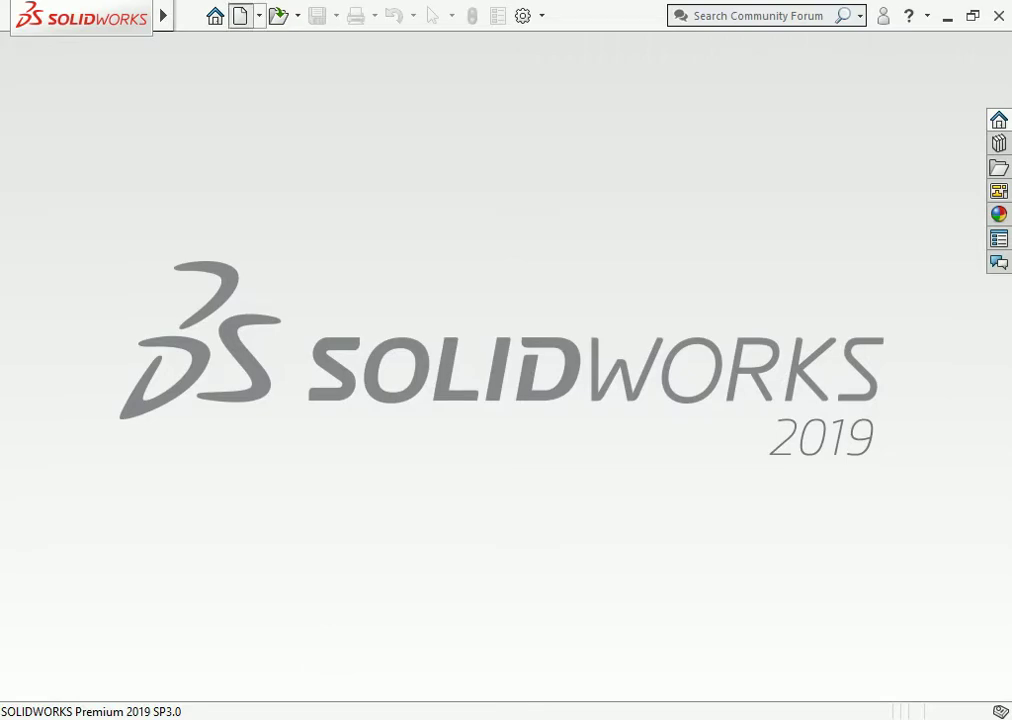
left_click(240, 15)
key("Return")
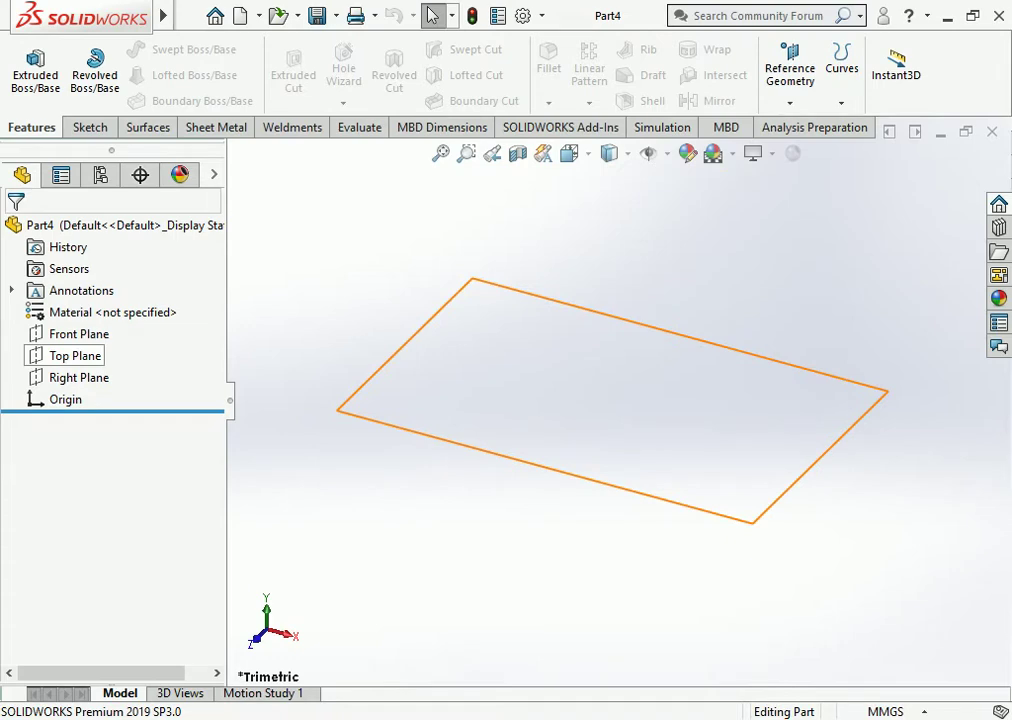
Start a Top Plane sketch and draw a midpoint vertical line centred on the origin.
left_click(75, 355)
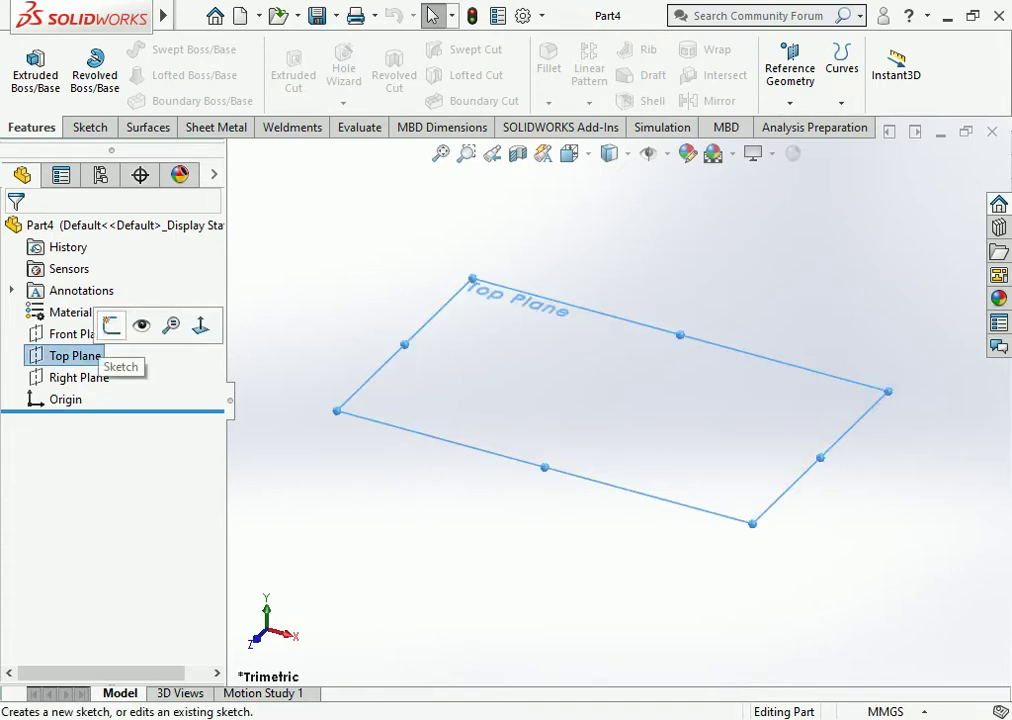
left_click(113, 327)
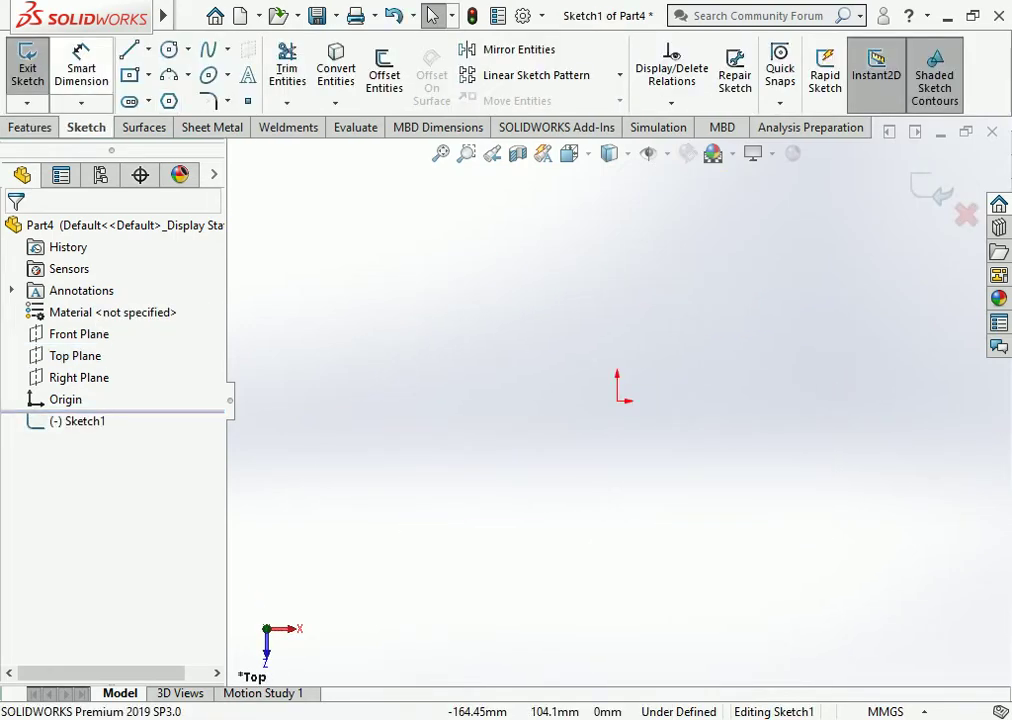
left_click(128, 50)
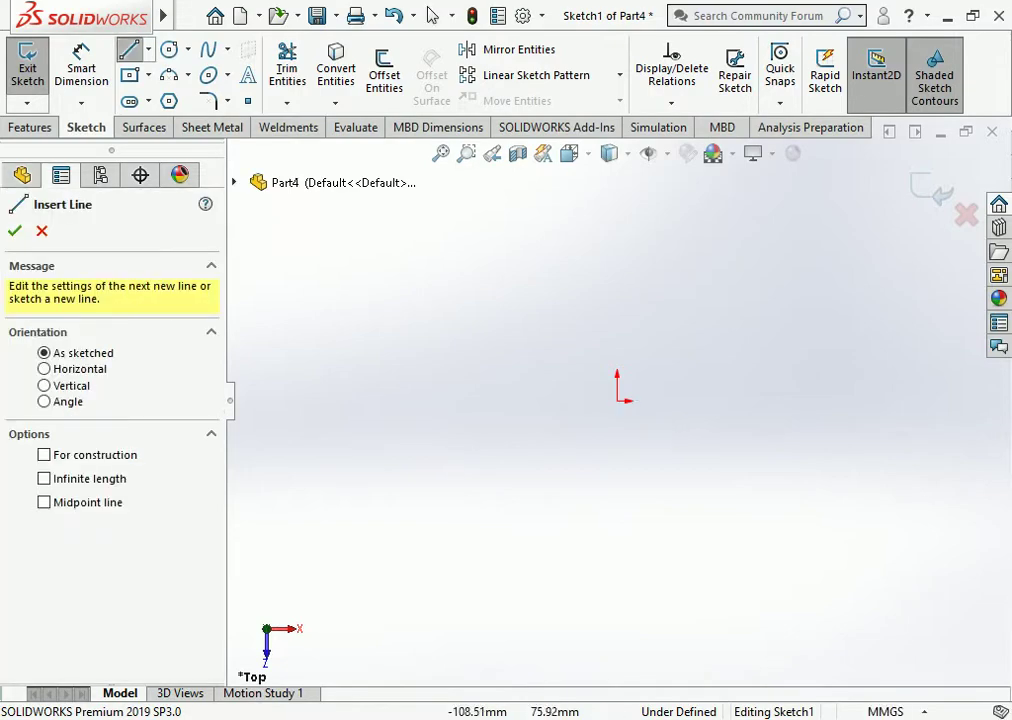
left_click(169, 50)
left_click(148, 50)
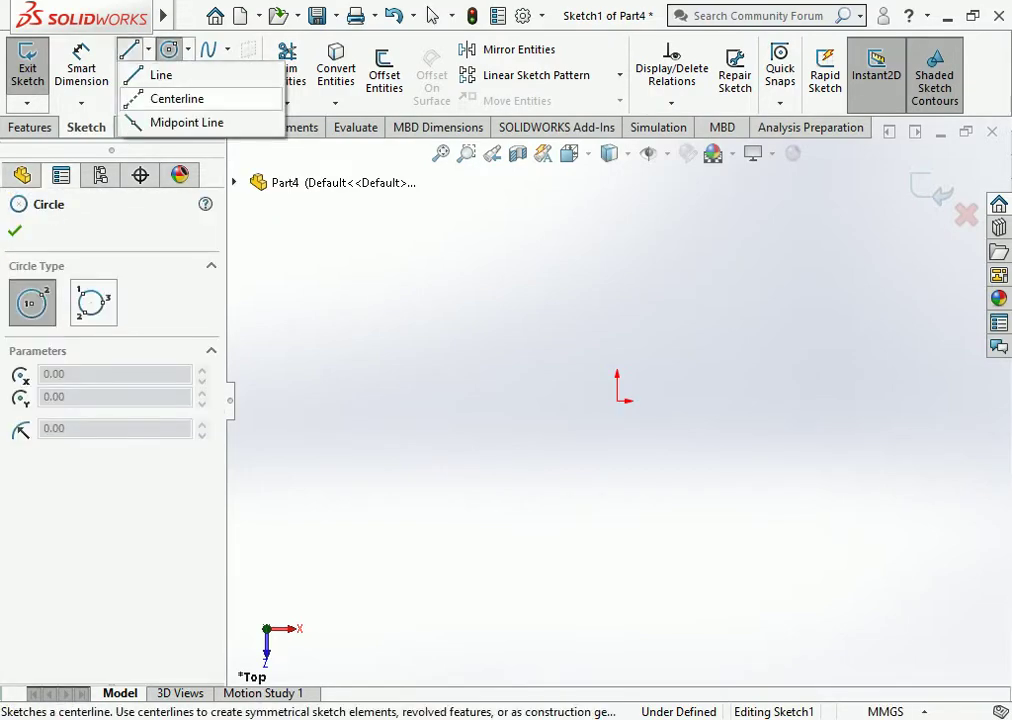
left_click(180, 122)
left_click(616, 400)
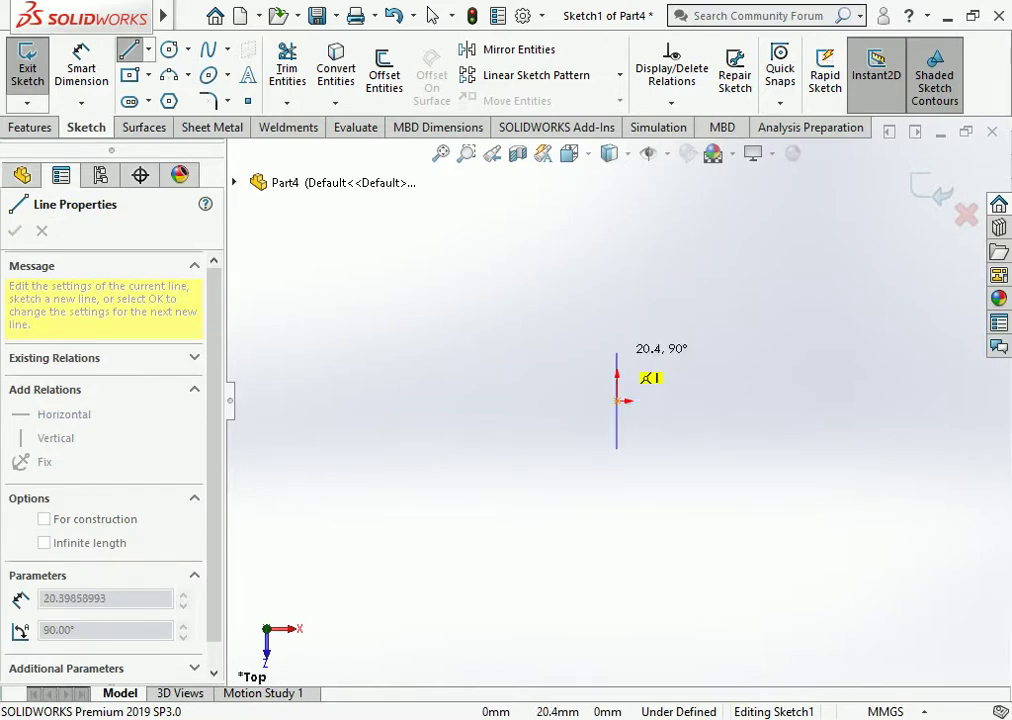
left_click(617, 341)
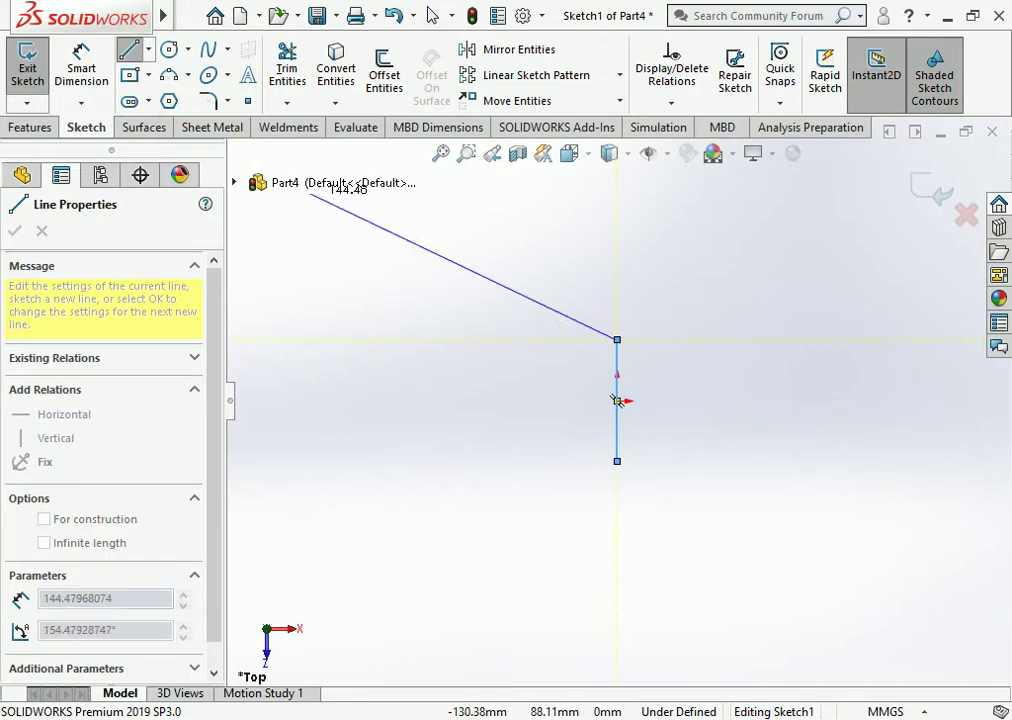
Add midpoint horizontal lines across the vertical line's top and bottom ends.
left_click(148, 49)
left_click(181, 120)
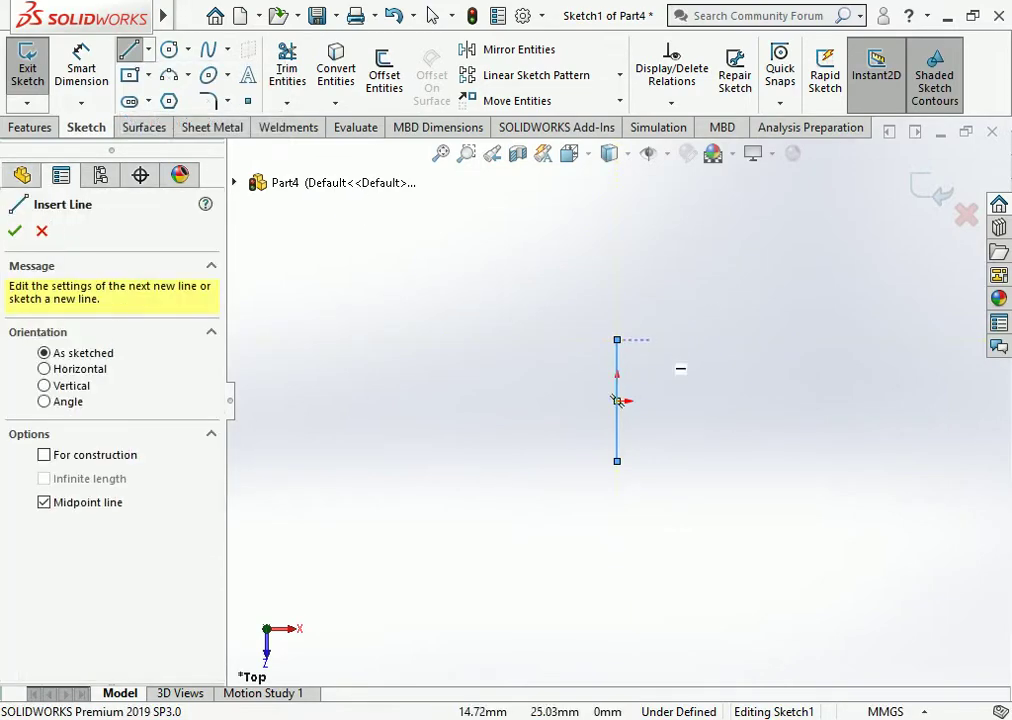
left_click(617, 341)
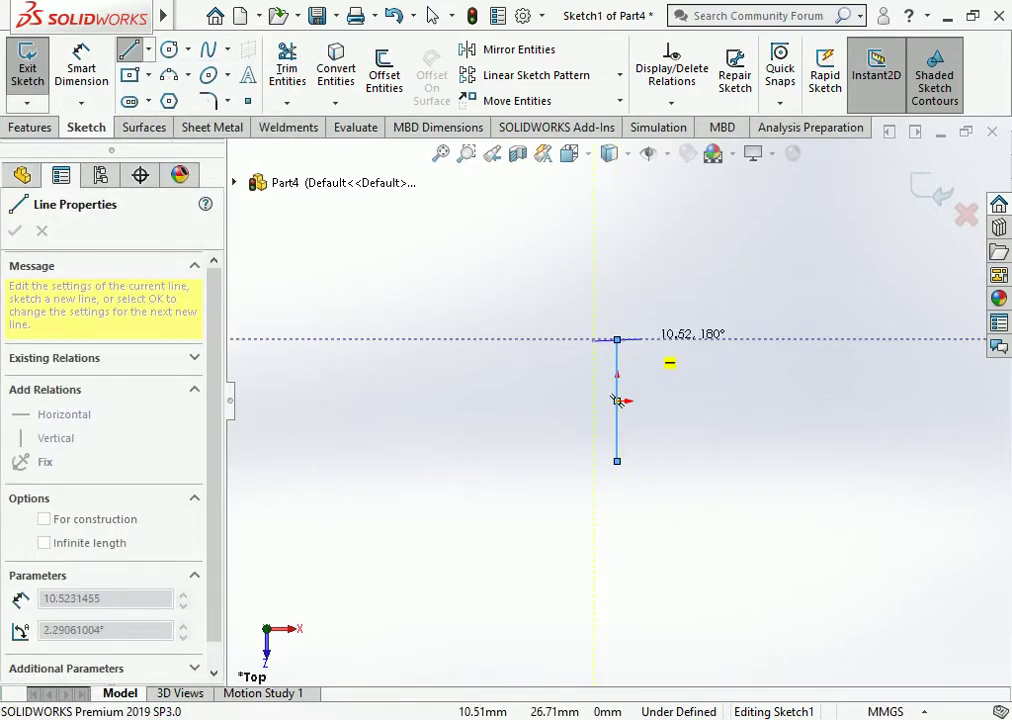
left_click(642, 340)
key("Escape")
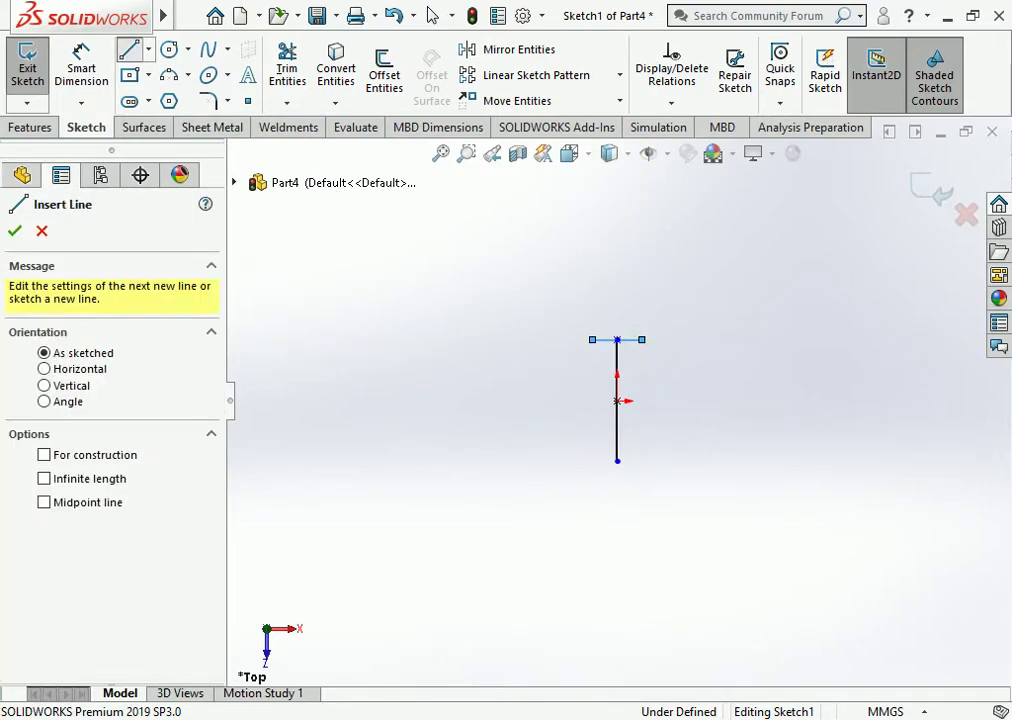
left_click(148, 49)
left_click(181, 121)
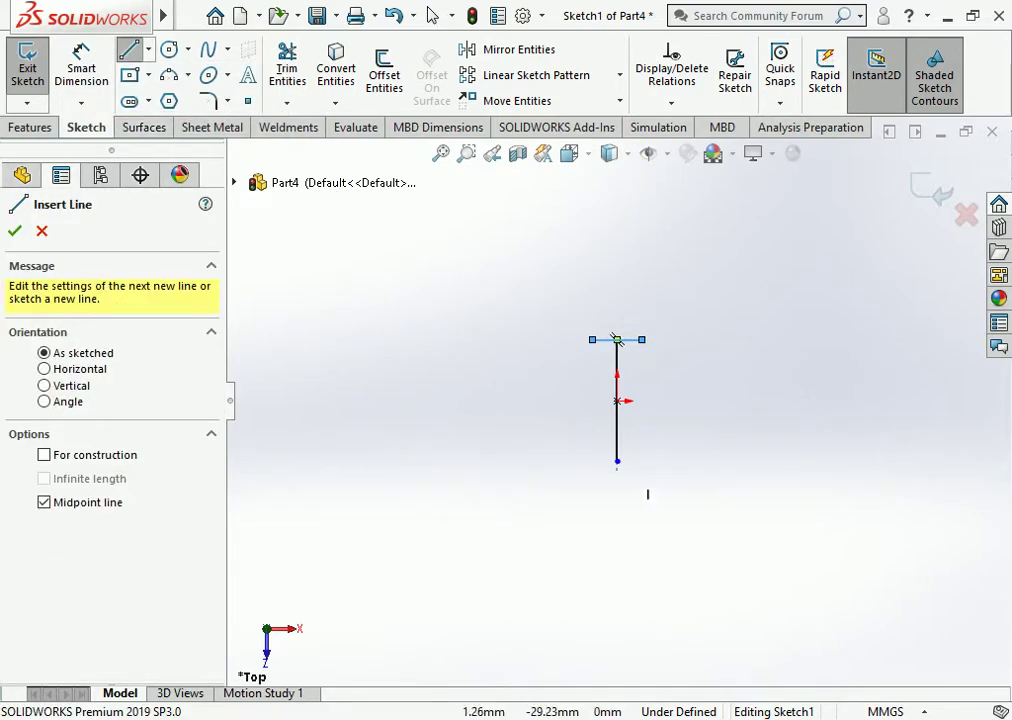
left_click(617, 461)
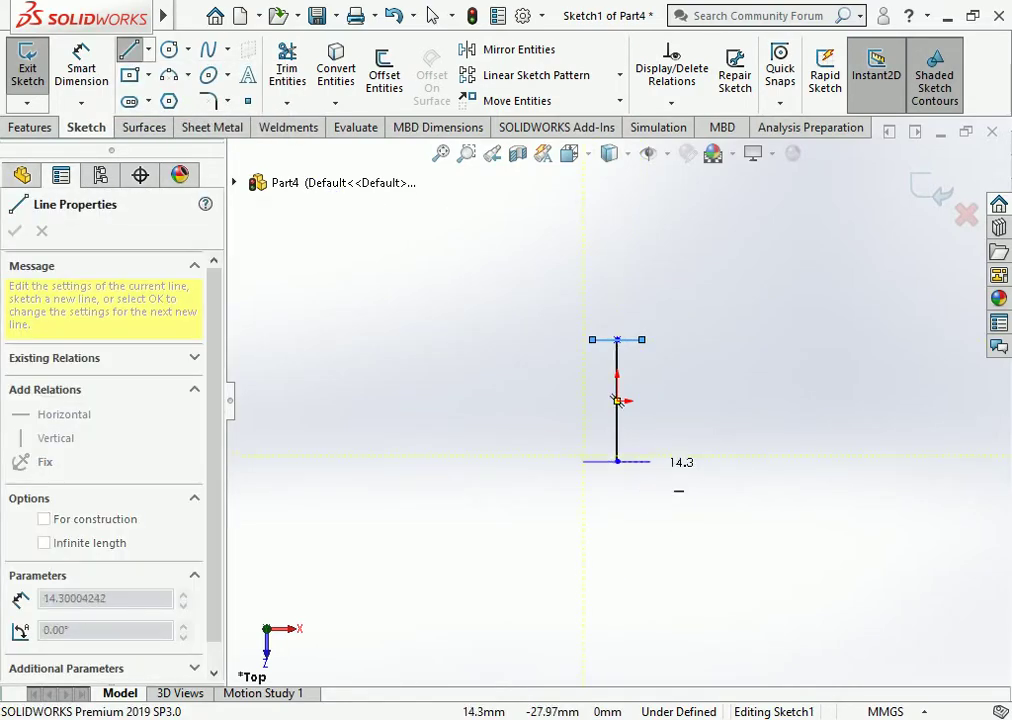
left_click(642, 461)
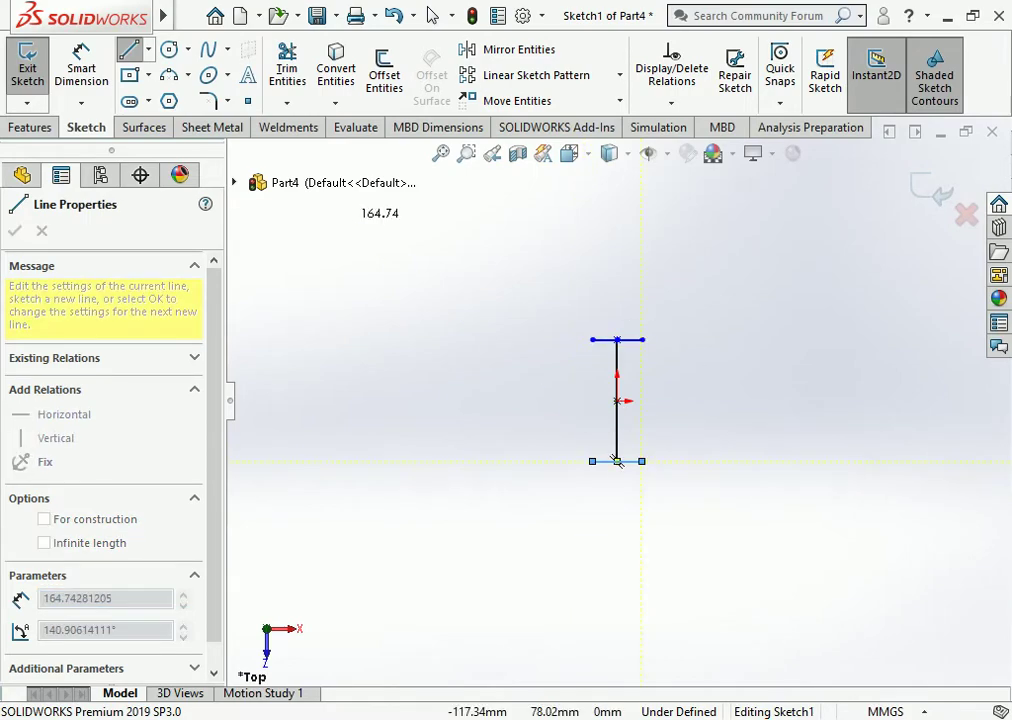
key("Escape")
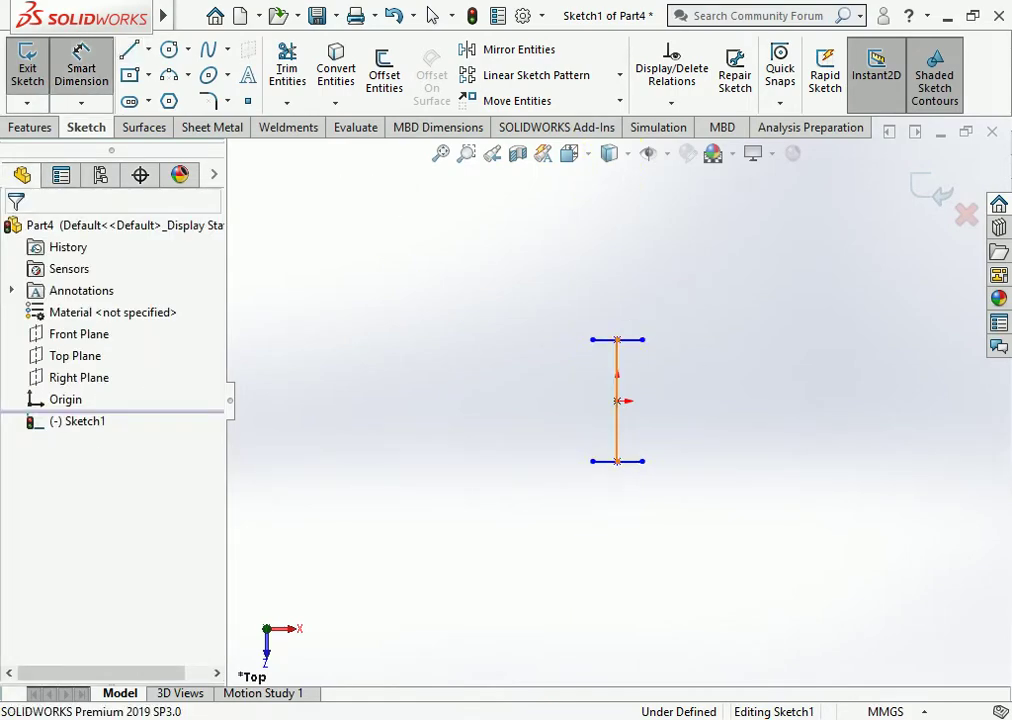
Dimension the vertical line at 51.73, then box-select and delete the trial lines.
left_click(81, 60)
left_click(617, 420)
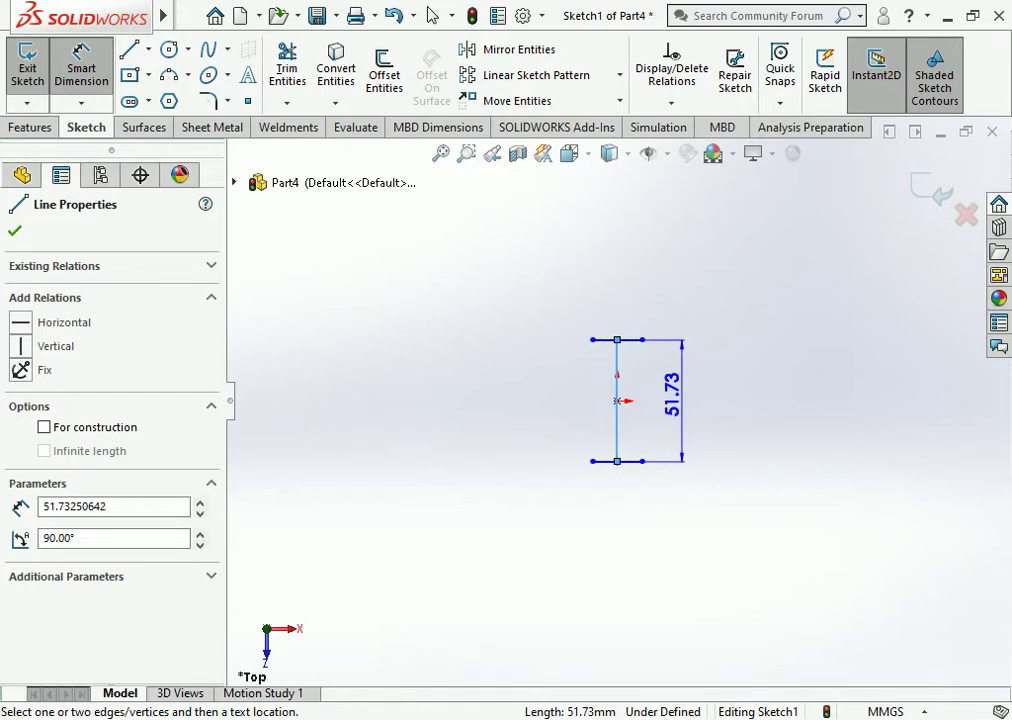
left_click(672, 398)
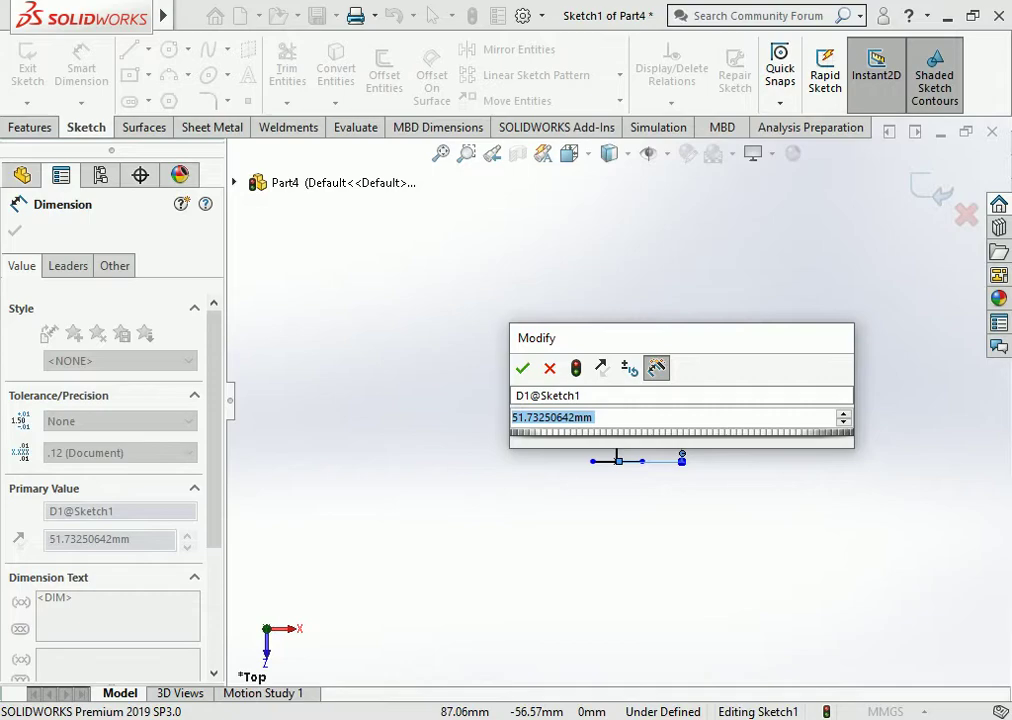
key("Return")
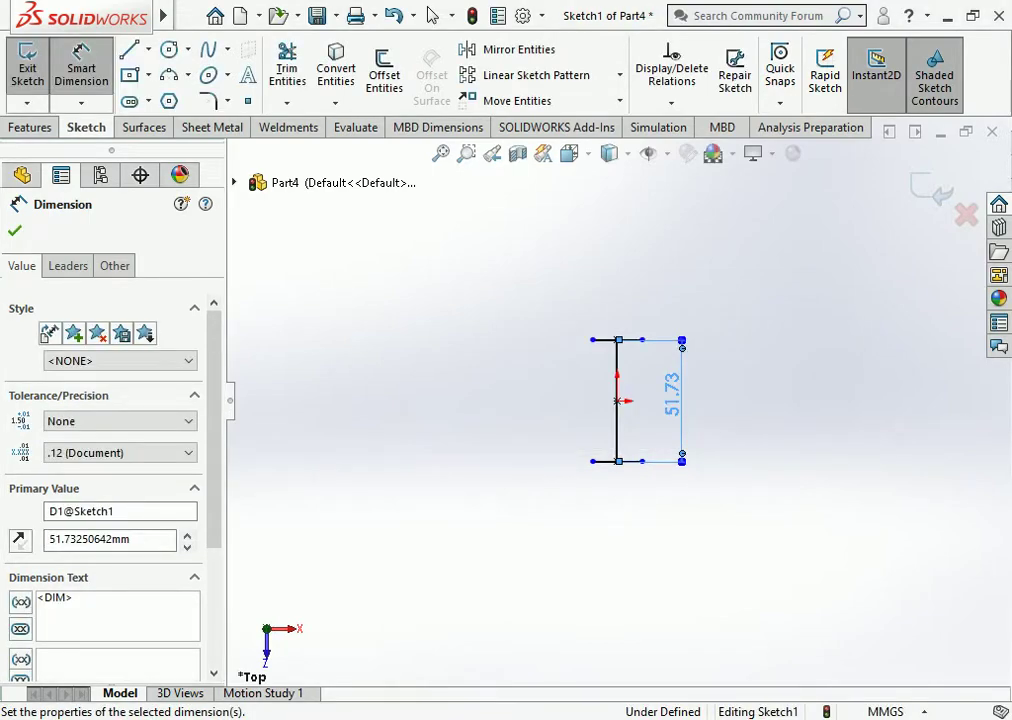
key("Escape")
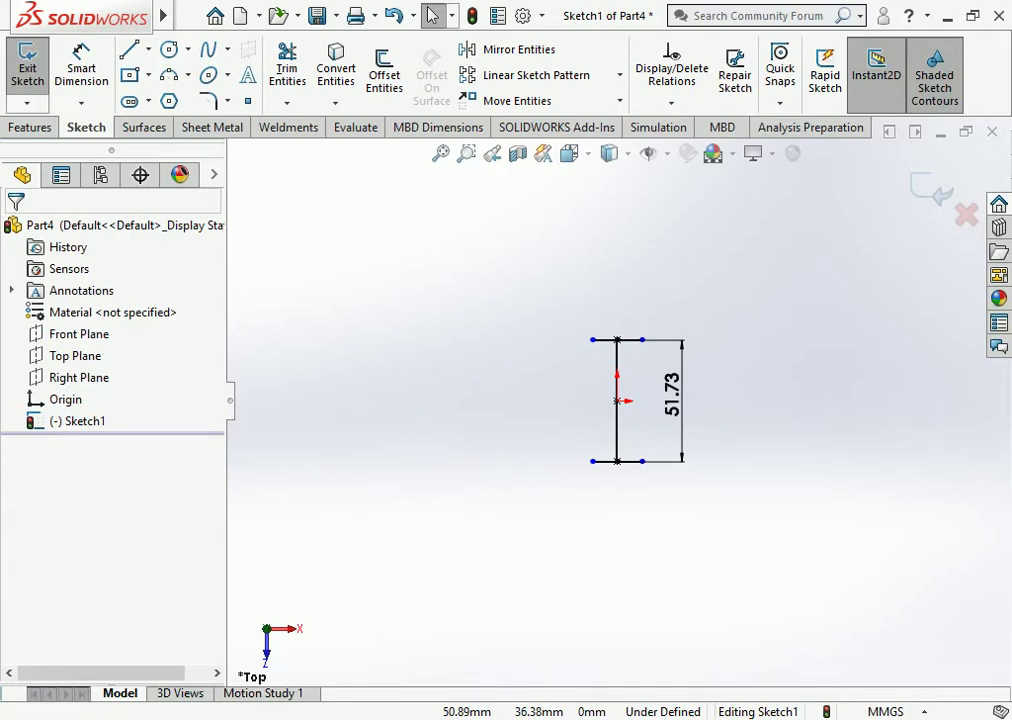
left_click_drag(748, 280, 533, 563)
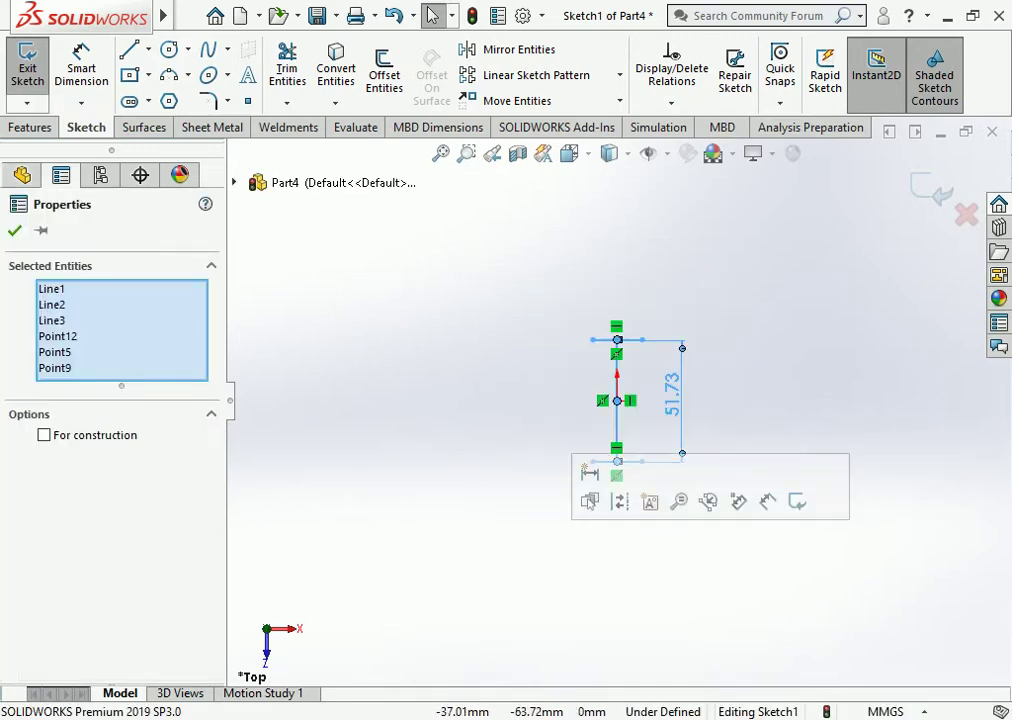
key("Delete")
Draw a center rectangle anchored at the origin.
left_click(130, 75)
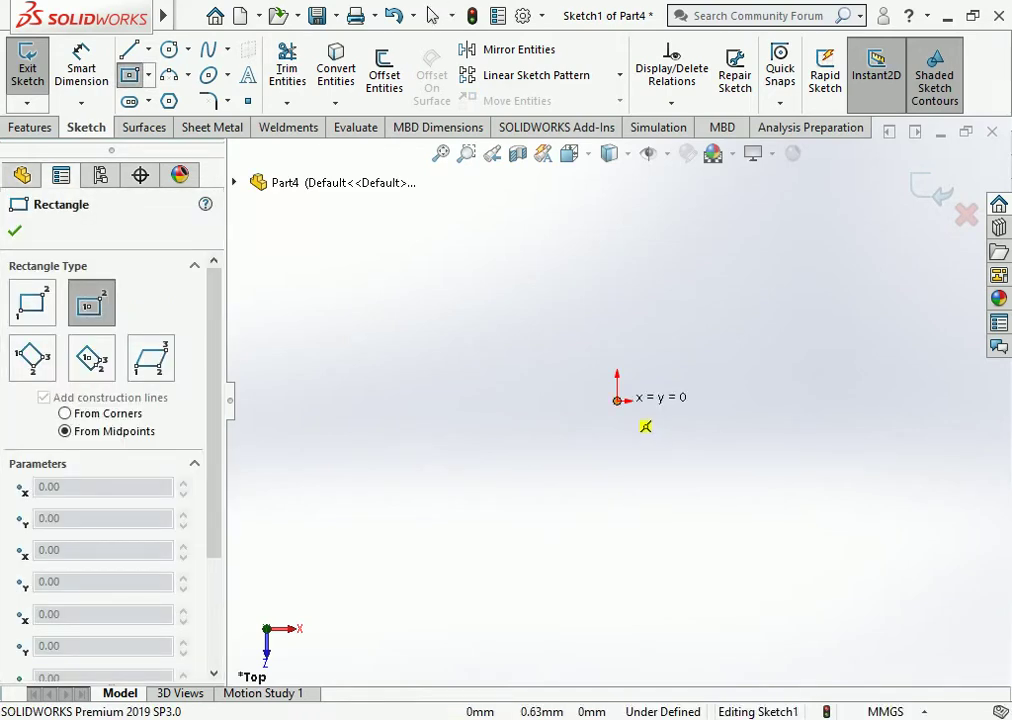
left_click(617, 399)
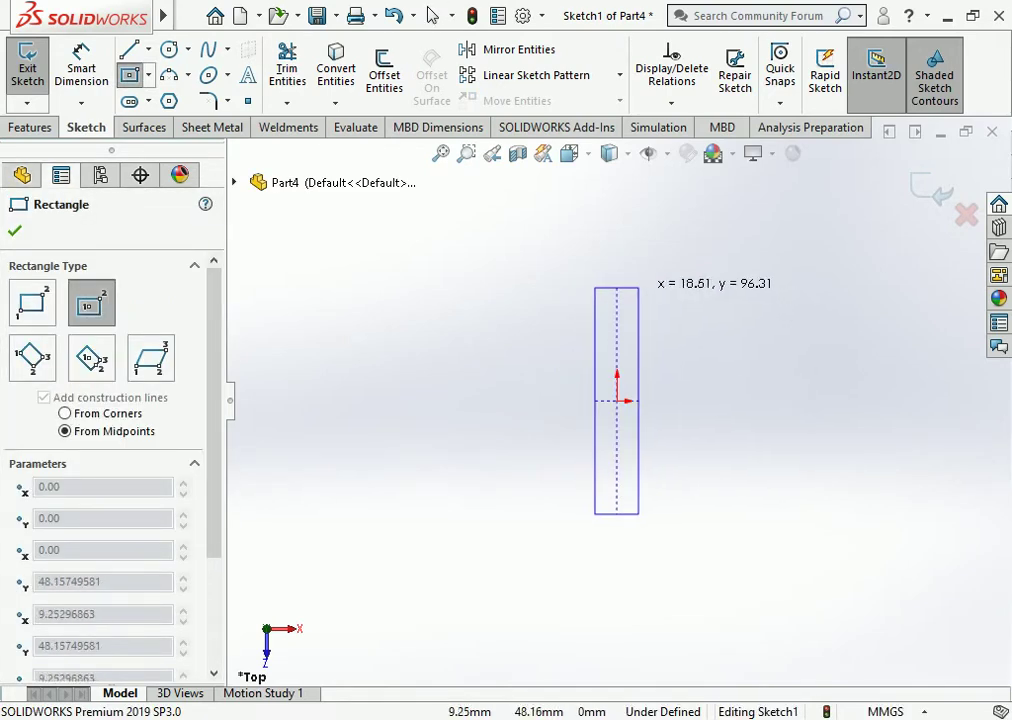
left_click(639, 288)
key("Escape")
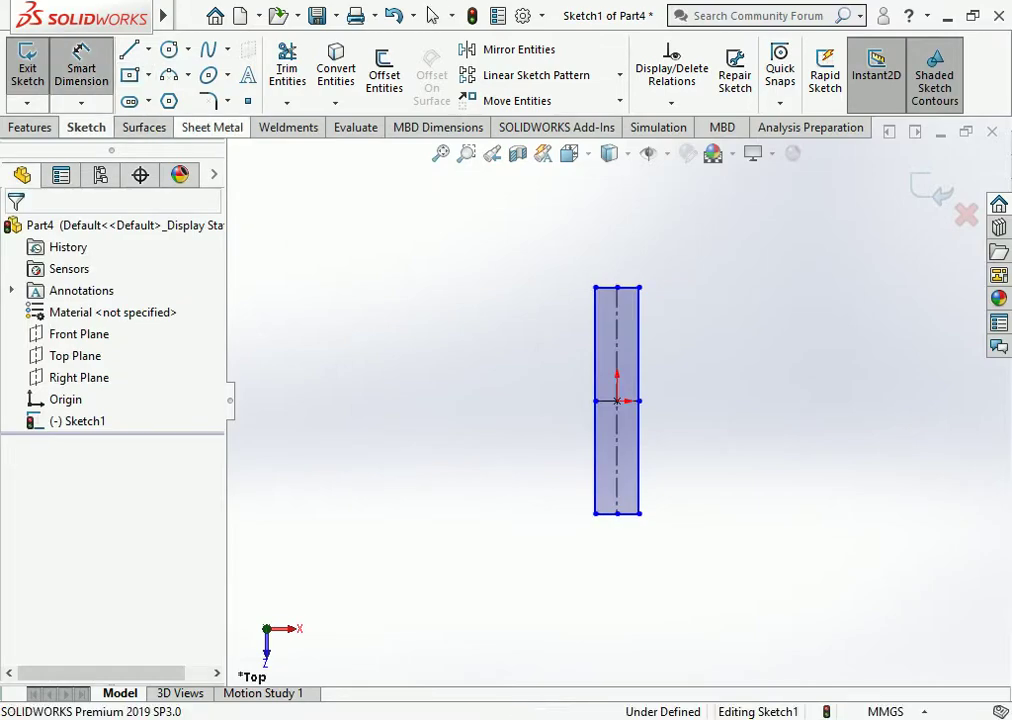
Dimension the rectangle's top edge to 50 mm and left edge to 80 mm.
left_click(627, 288)
left_click(621, 246)
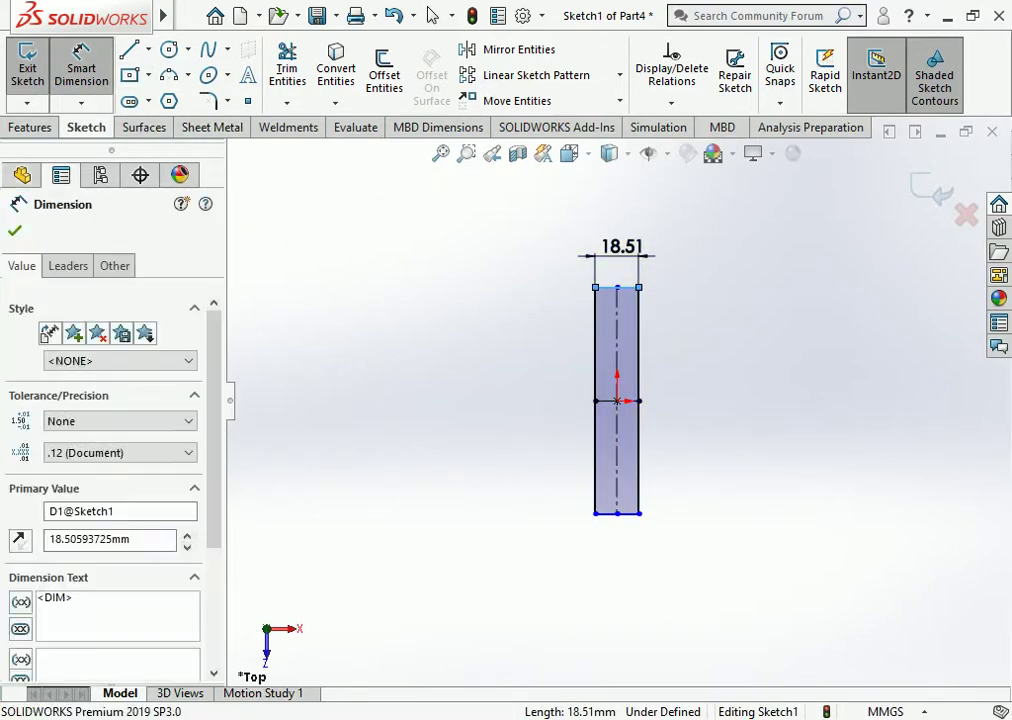
type("50")
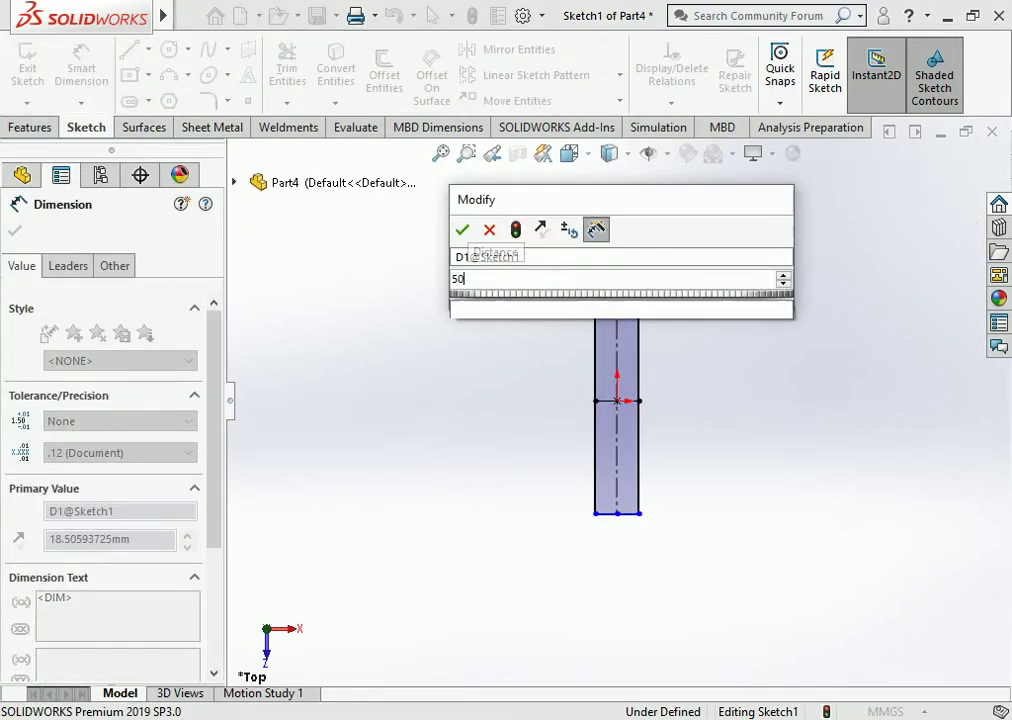
key("Return")
key("Escape")
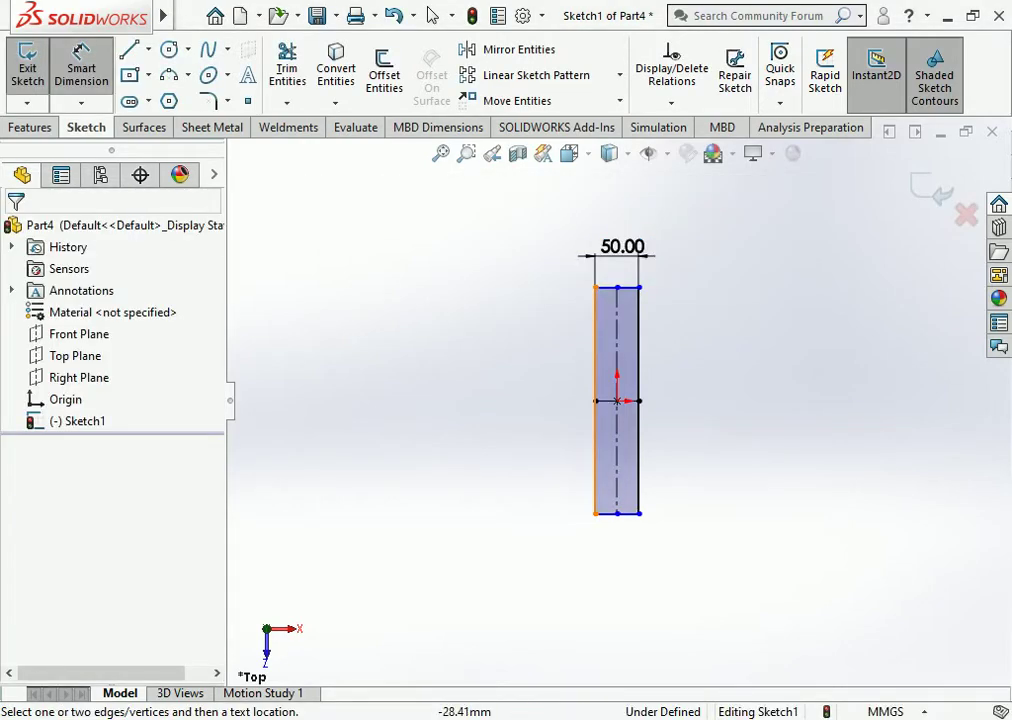
left_click(595, 450)
left_click(553, 390)
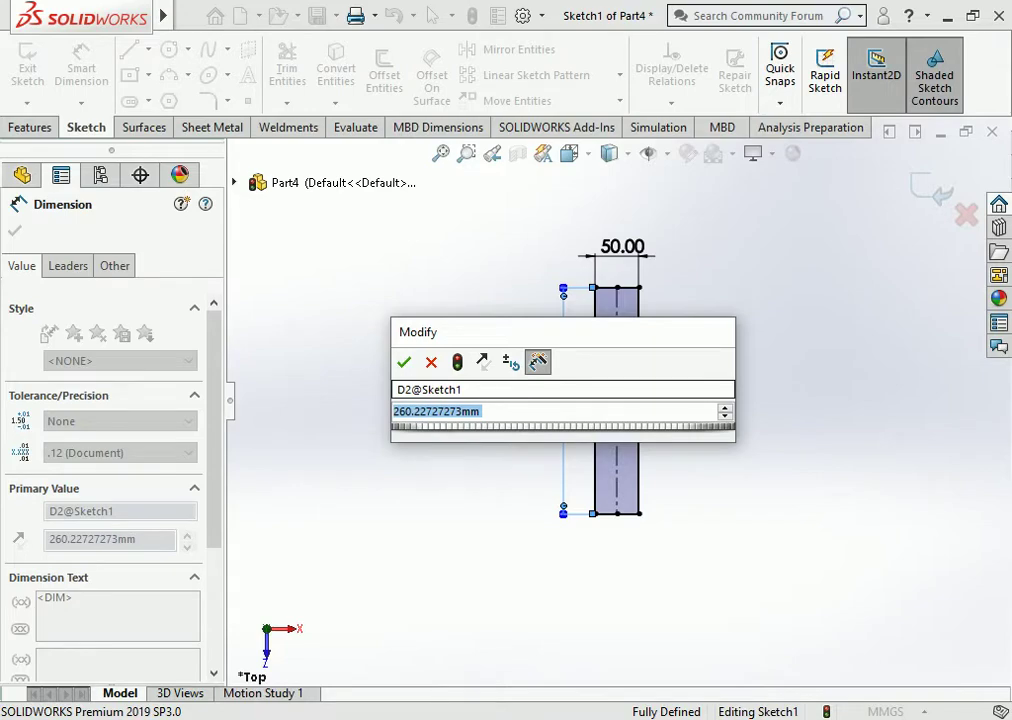
type("80")
key("Return")
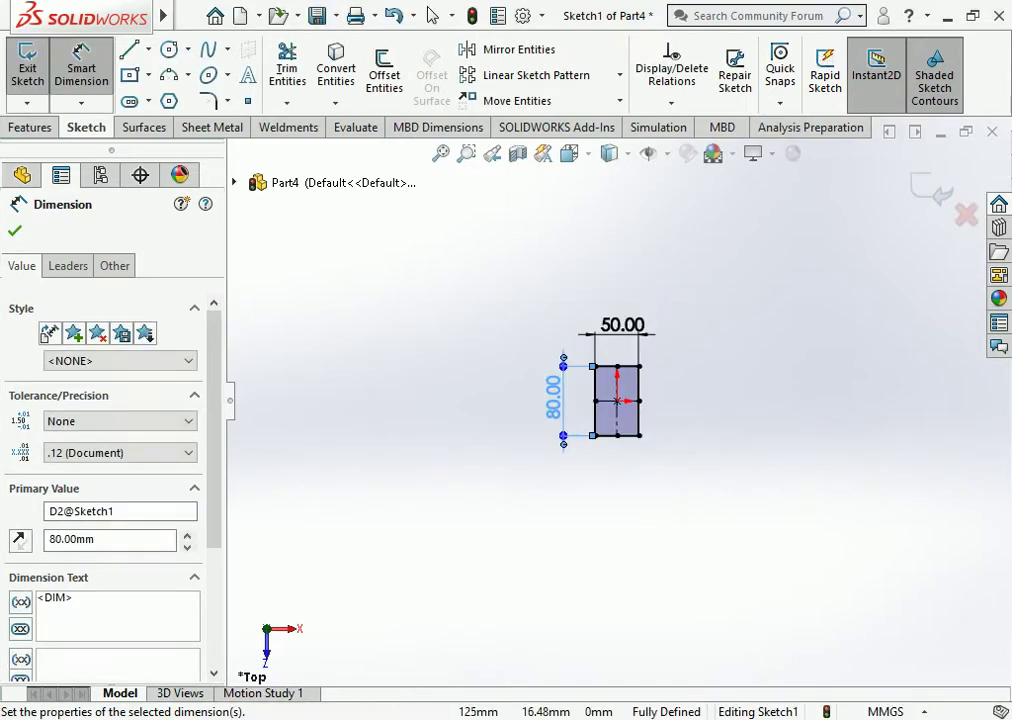
key("Escape")
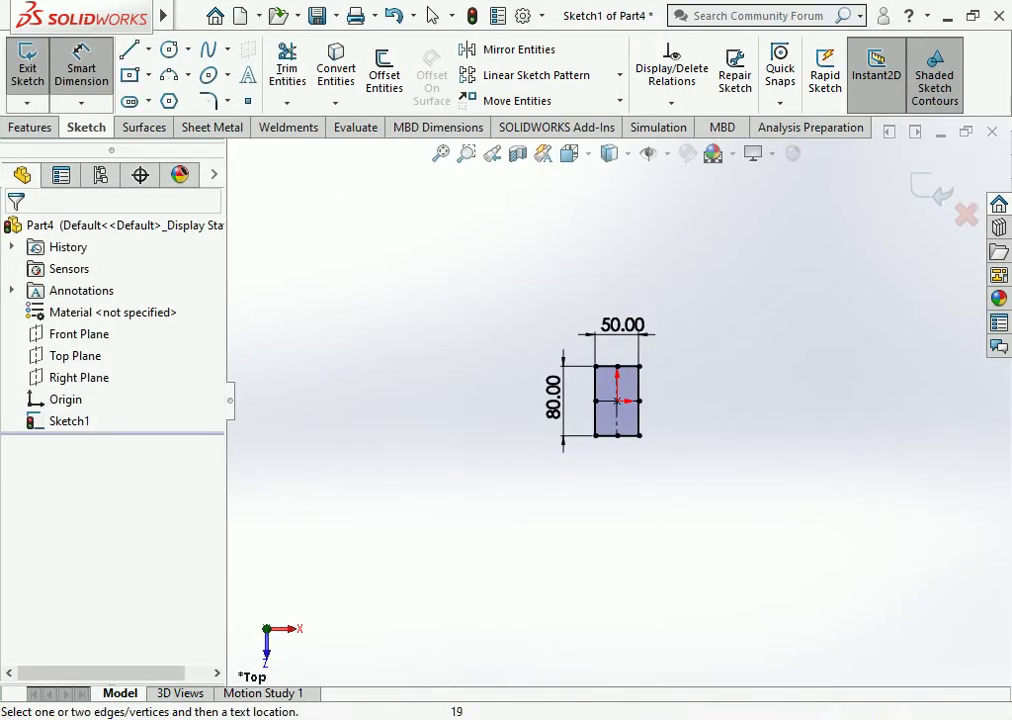
scroll(632, 417, "down", 2)
scroll(632, 417, "down", 2)
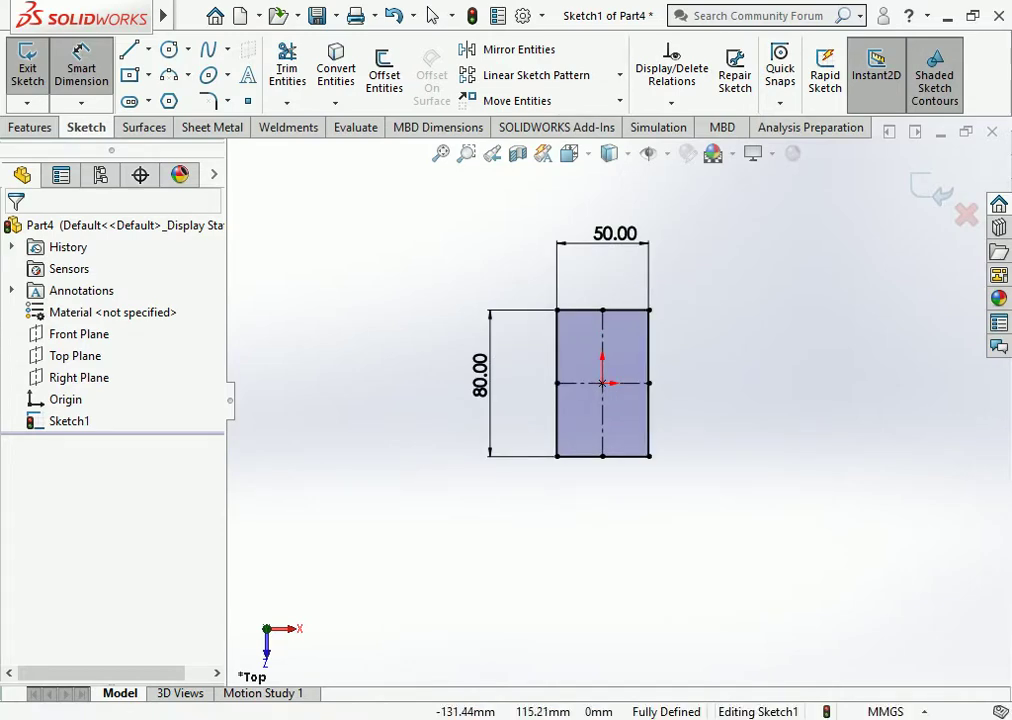
left_click(82, 55)
Draw a circle on the vertical centreline and dimension its diameter to 10.
left_click(169, 49)
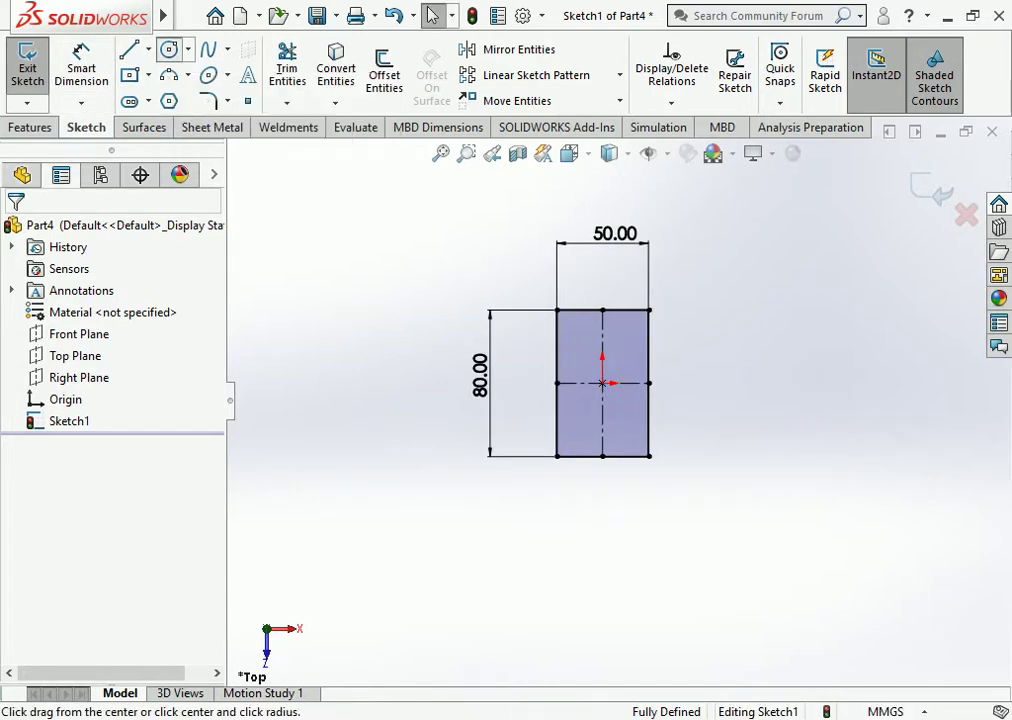
left_click(602, 336)
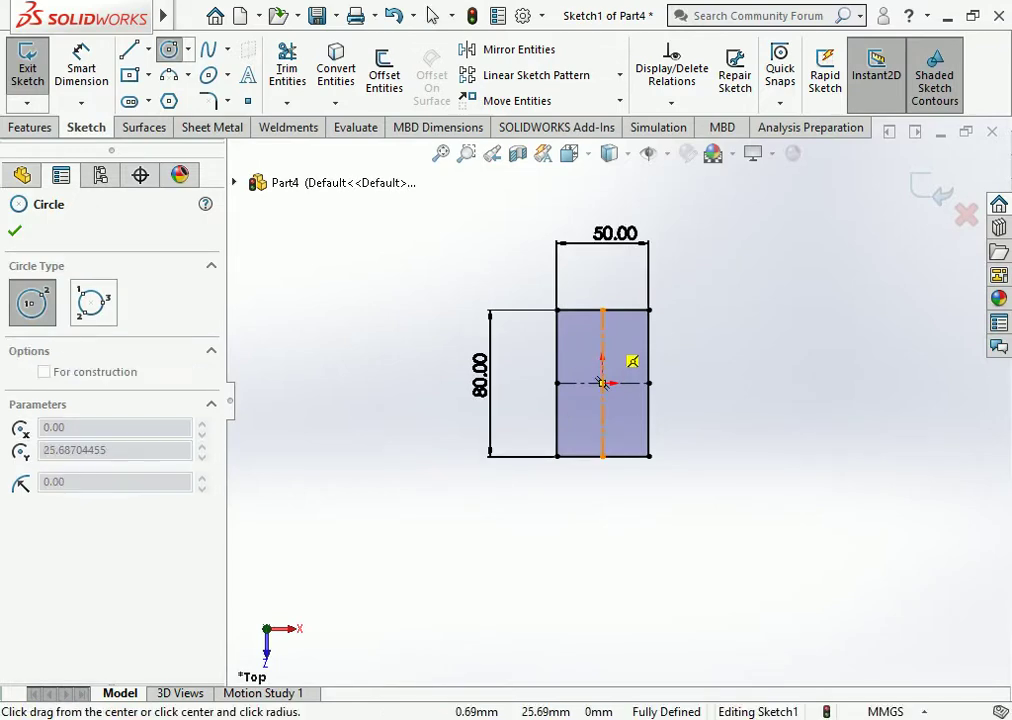
left_click(610, 339)
key("Escape")
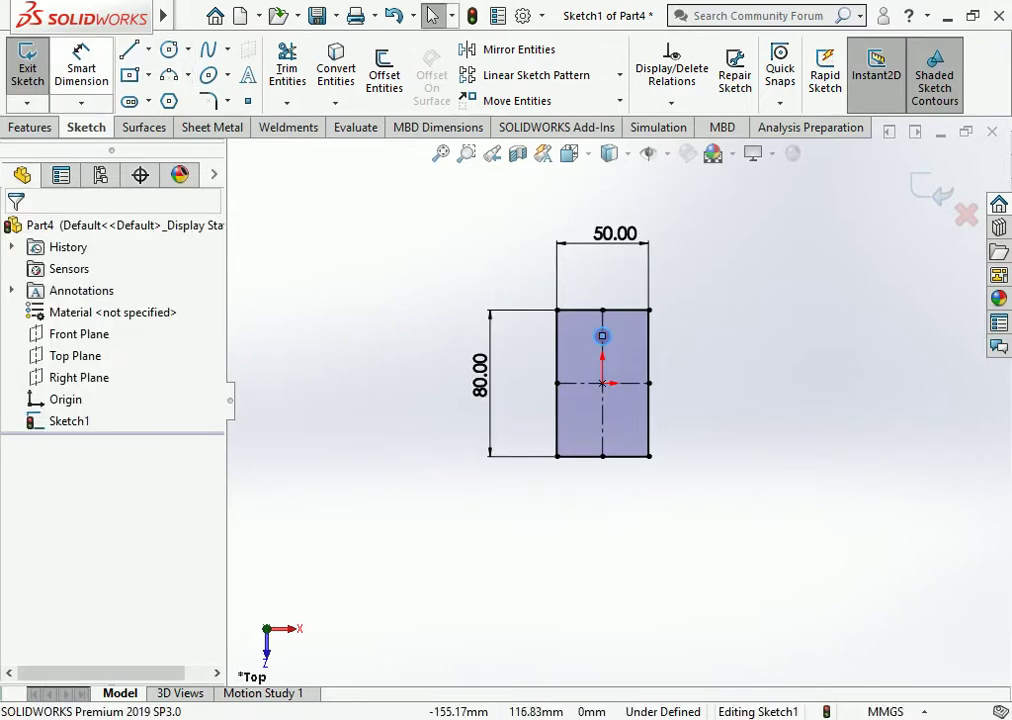
left_click(602, 336)
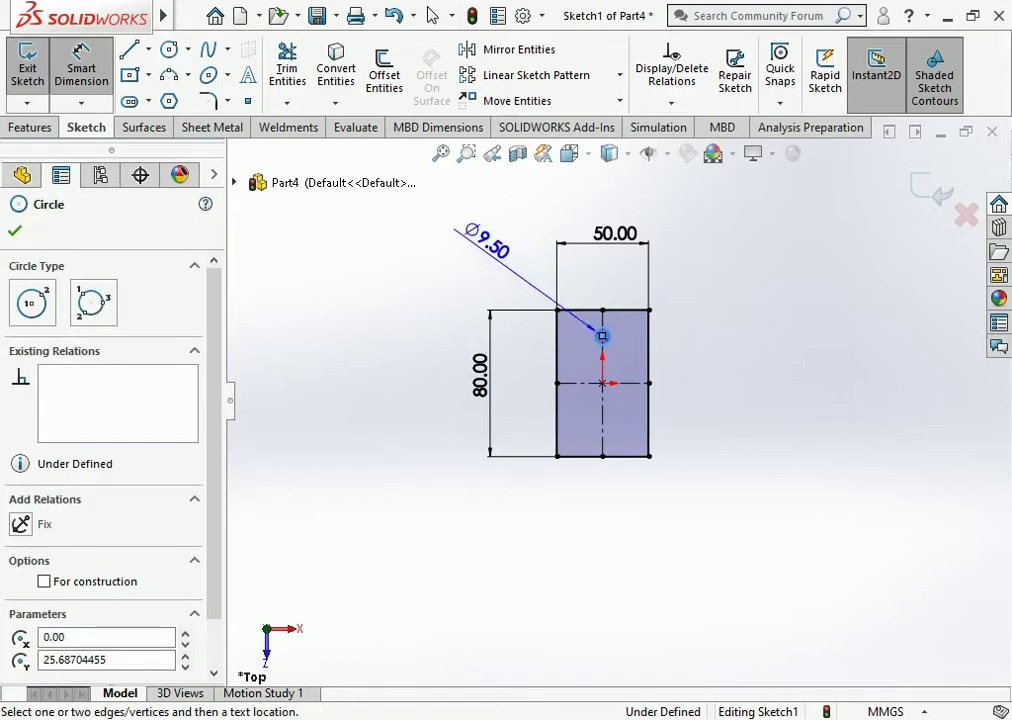
left_click(466, 226)
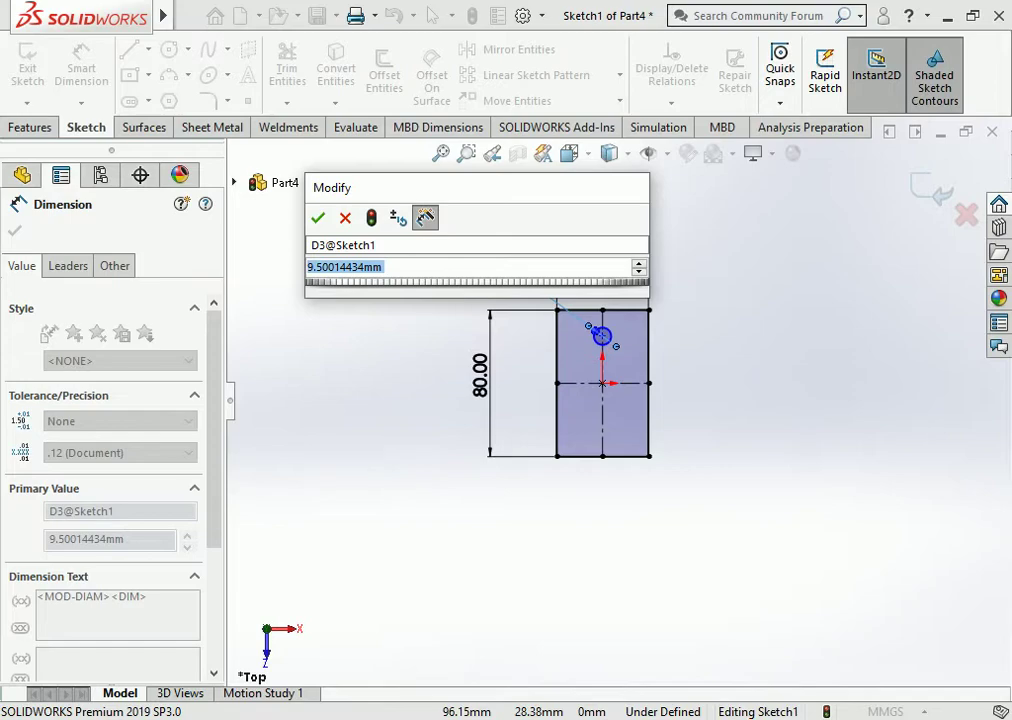
type("10")
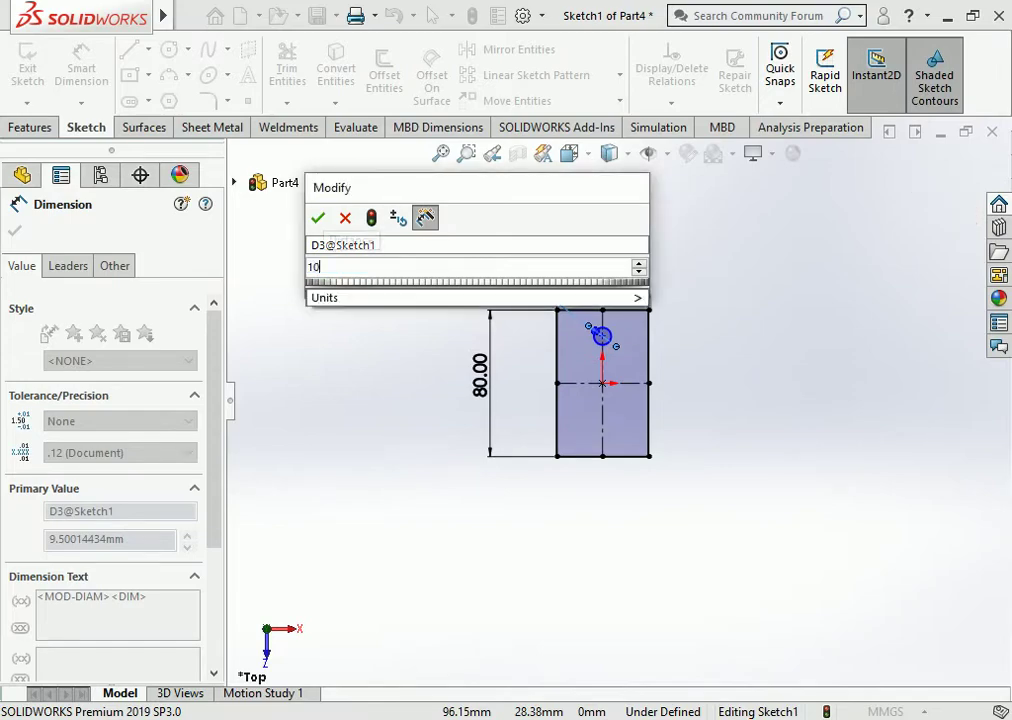
key("Return")
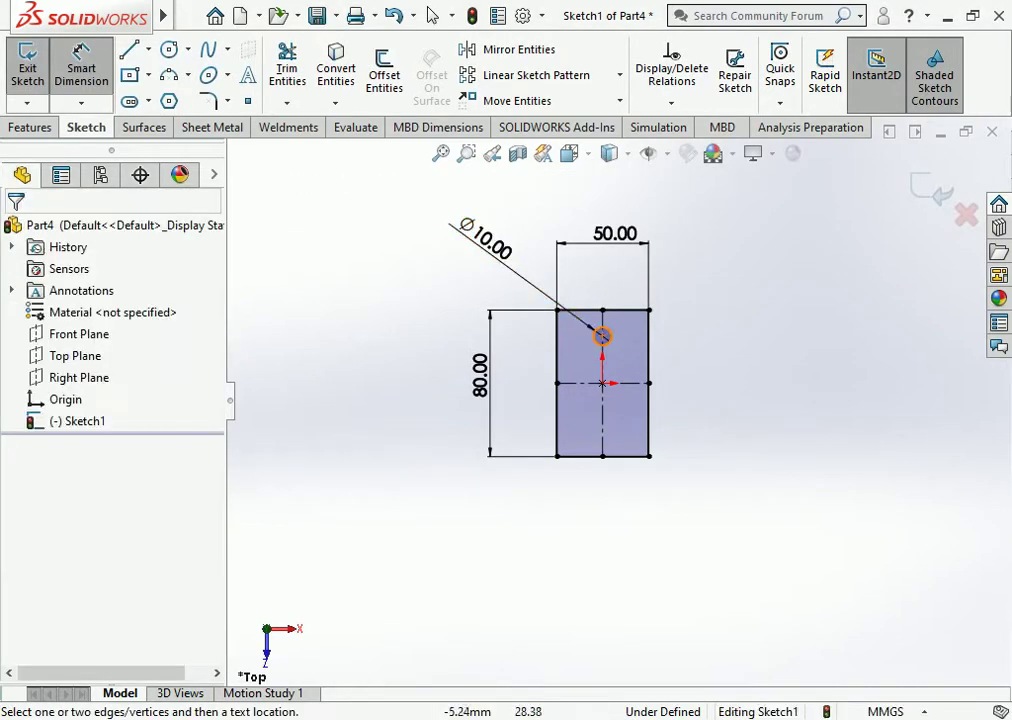
Dimension the circle's centre 25 from the horizontal centreline.
left_click(602, 336)
left_click(580, 383)
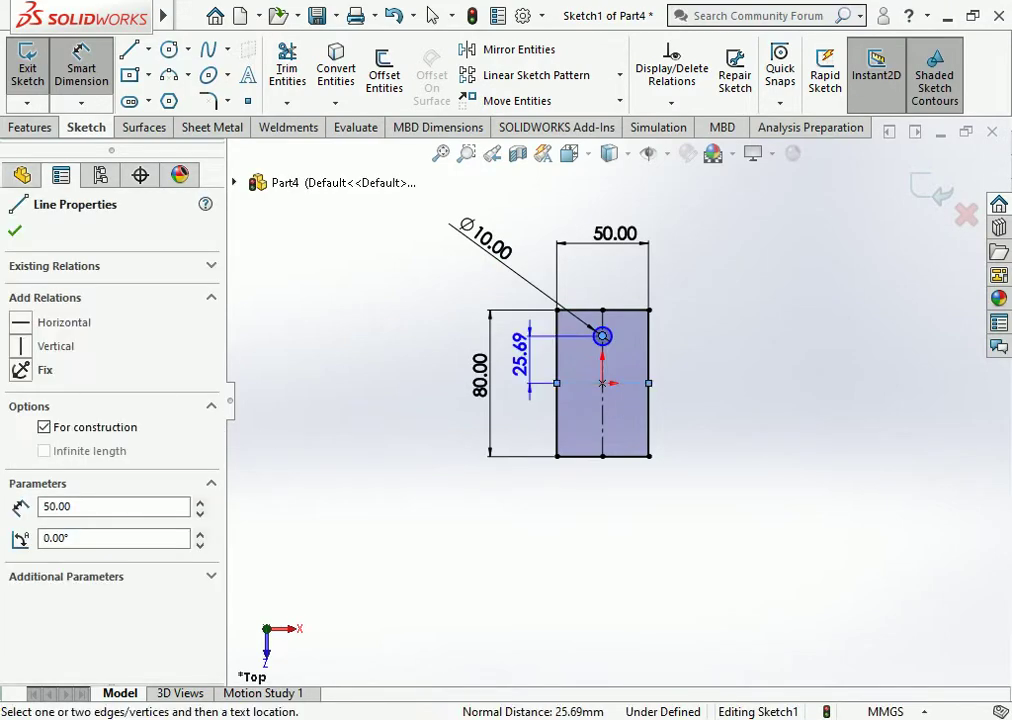
left_click(522, 357)
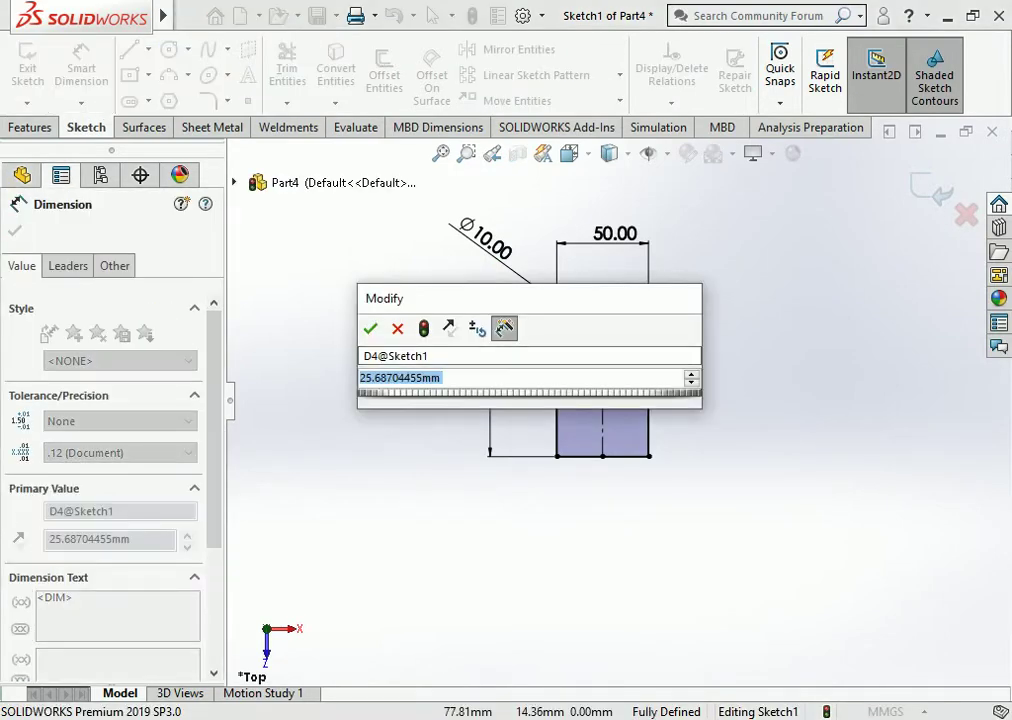
type("25")
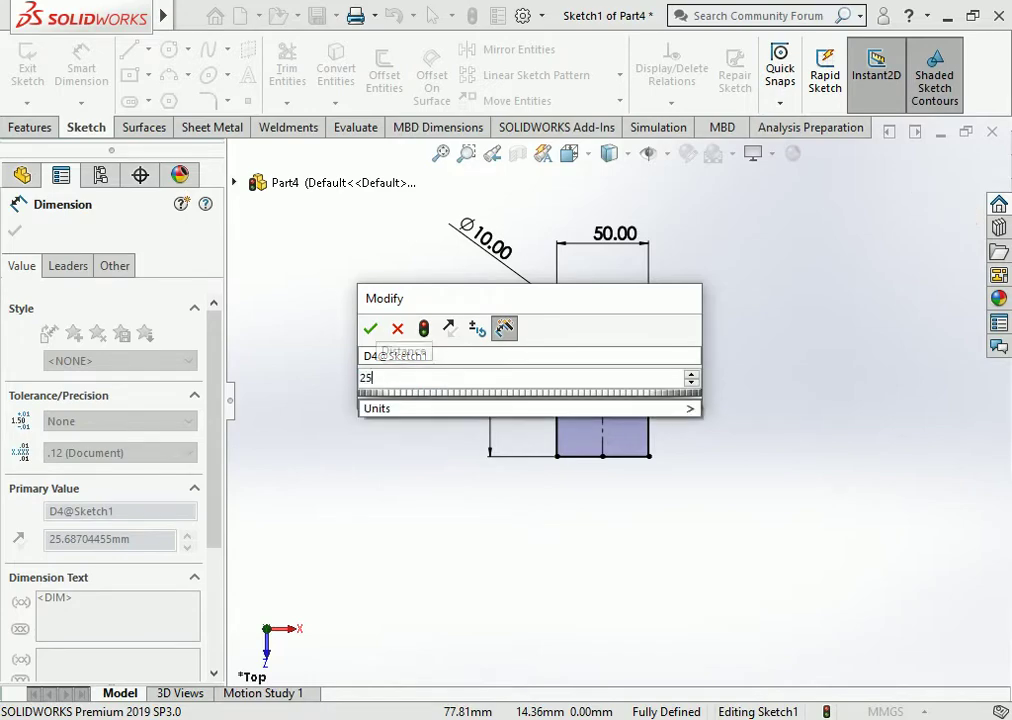
key("Return")
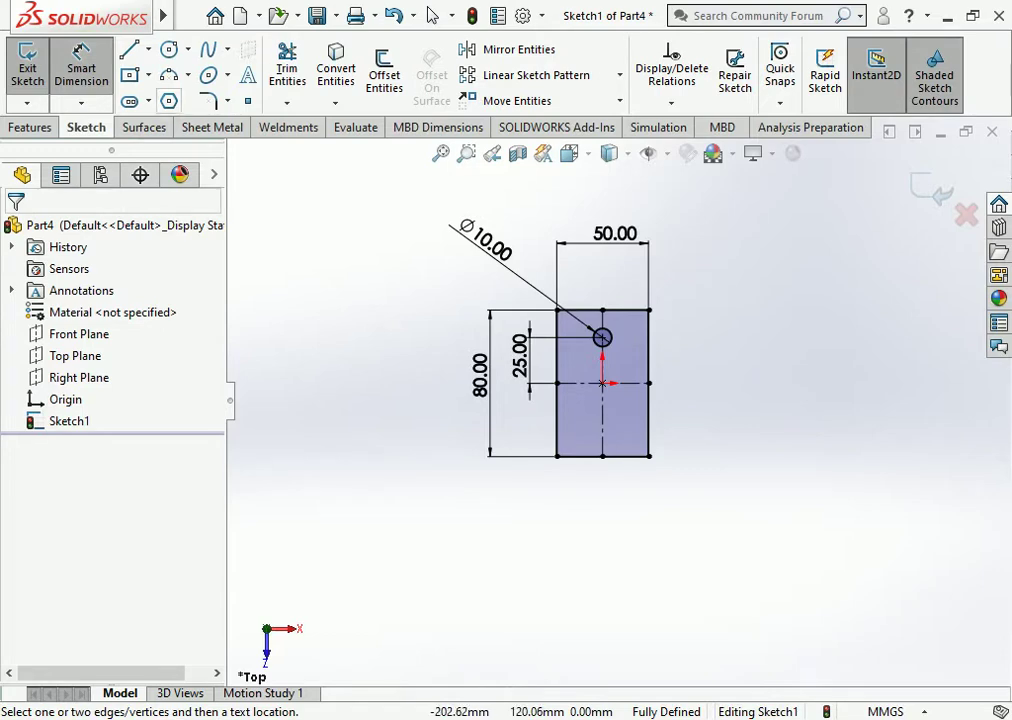
Mirror the Ø10 circle across the horizontal centreline to make a second circle 25 below the centre.
left_click(432, 15)
left_click(518, 49)
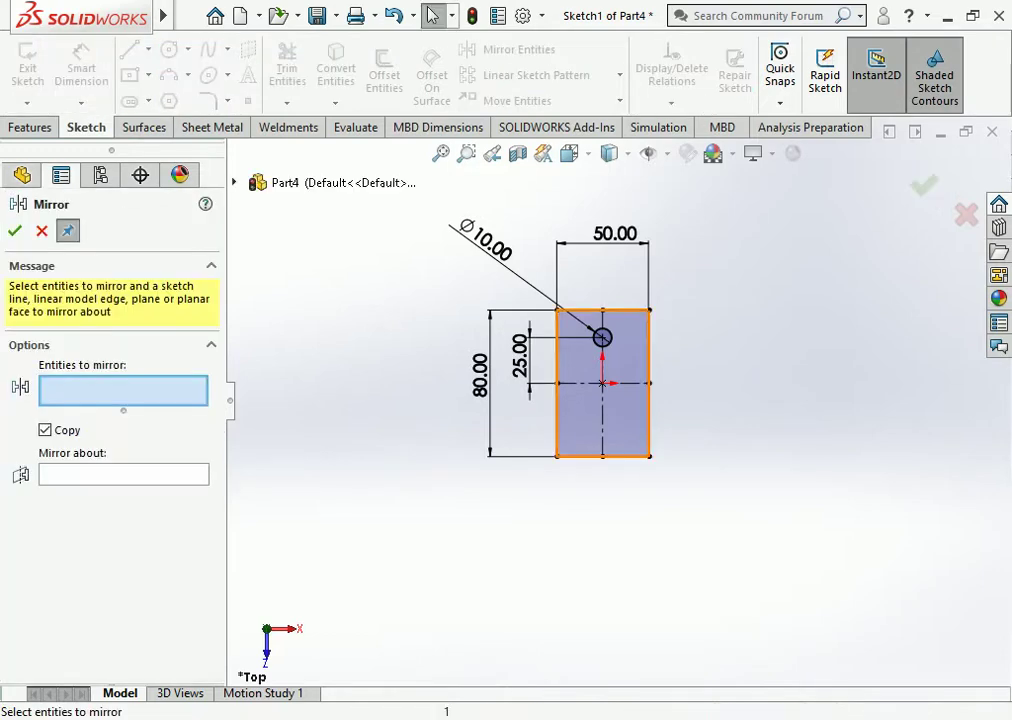
left_click(602, 338)
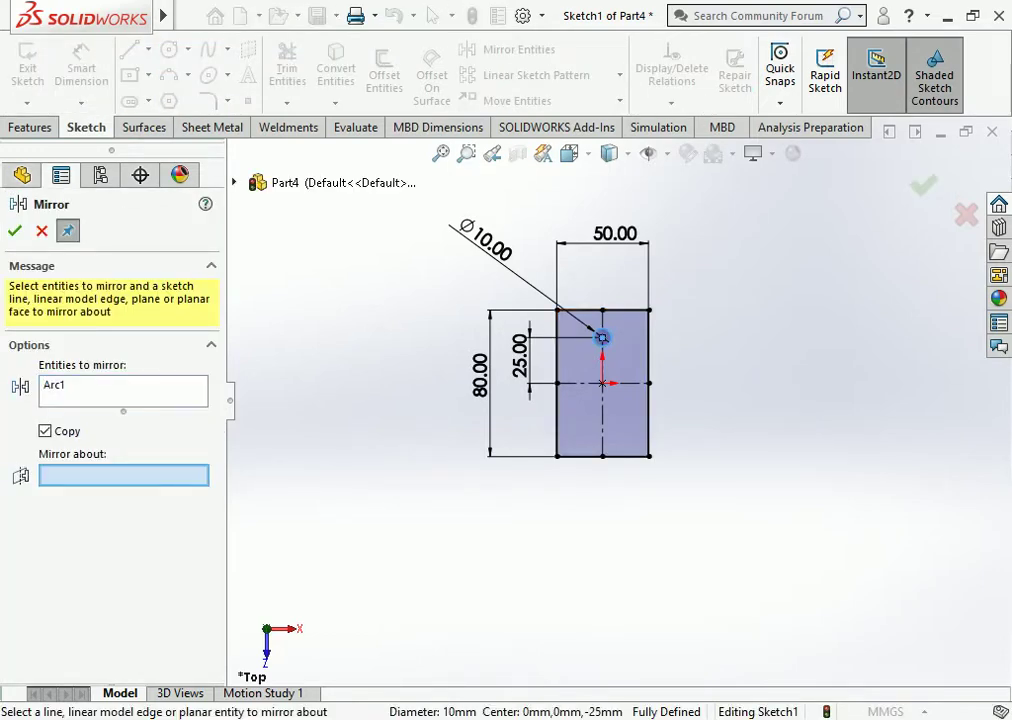
left_click(602, 429)
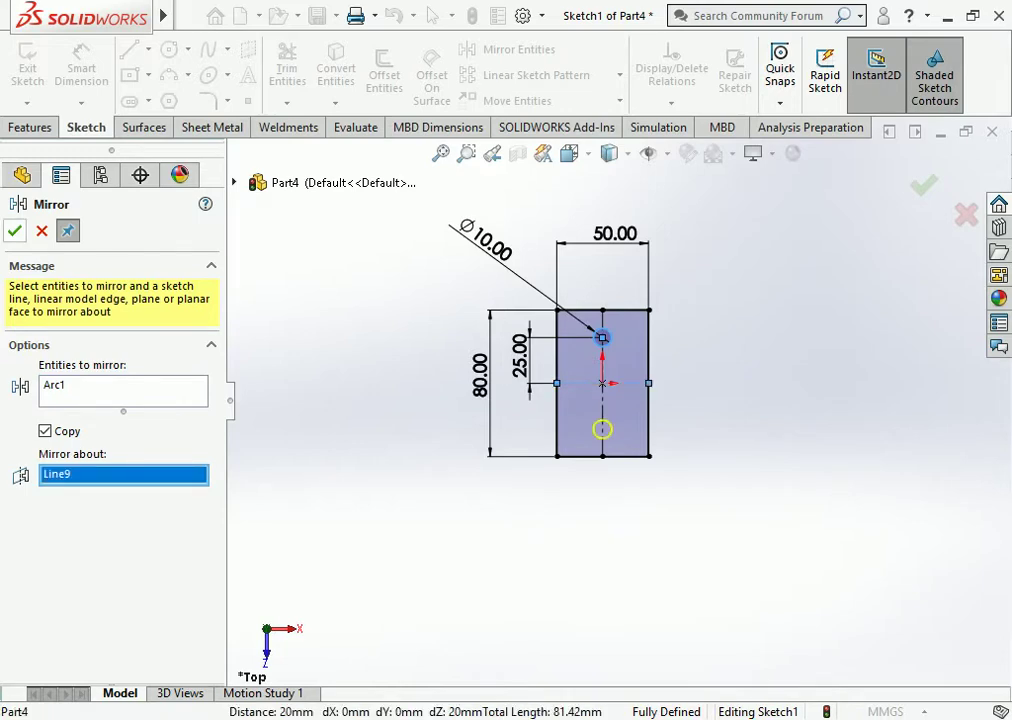
left_click(14, 231)
left_click(14, 231)
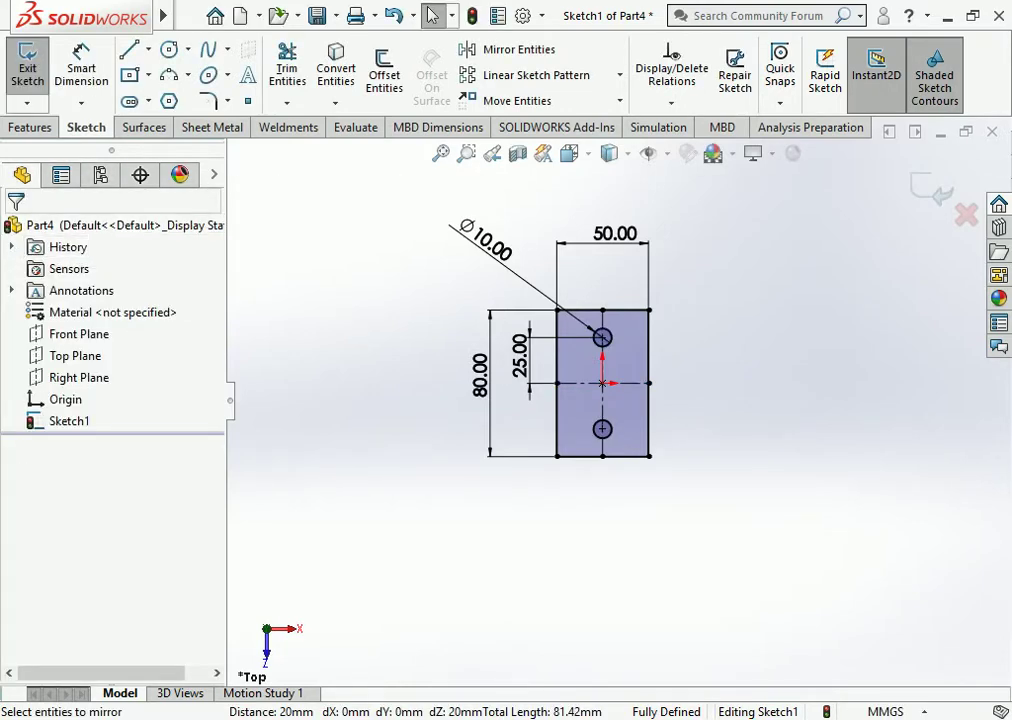
left_click(30, 127)
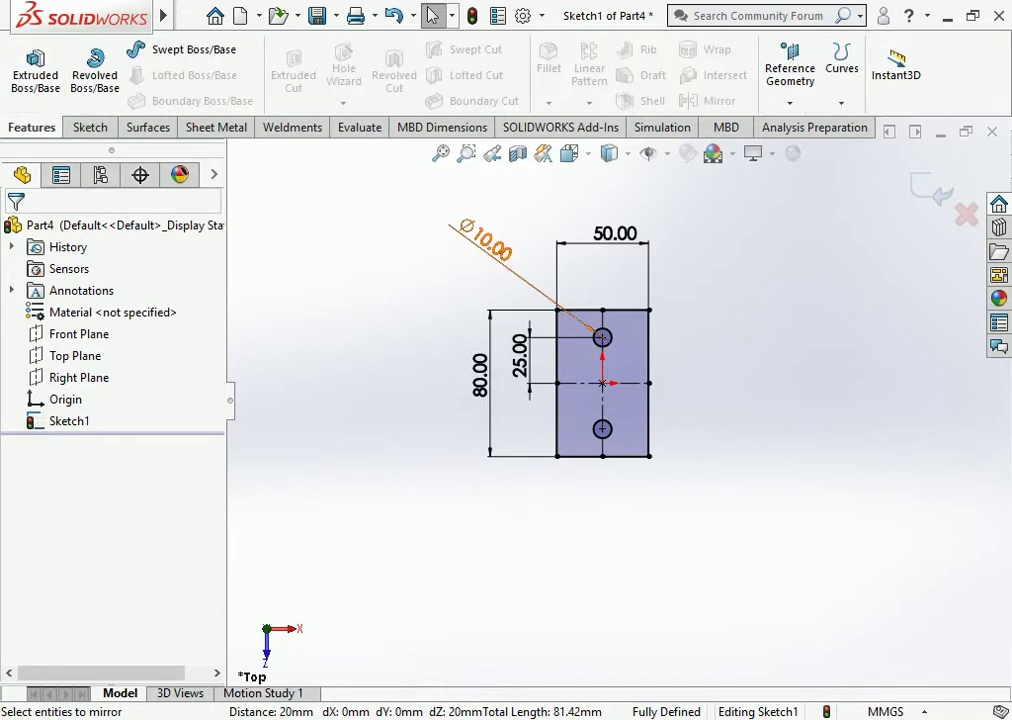
Change the hole diameter dimension from 10 to 12.
double_click(487, 241)
type("1")
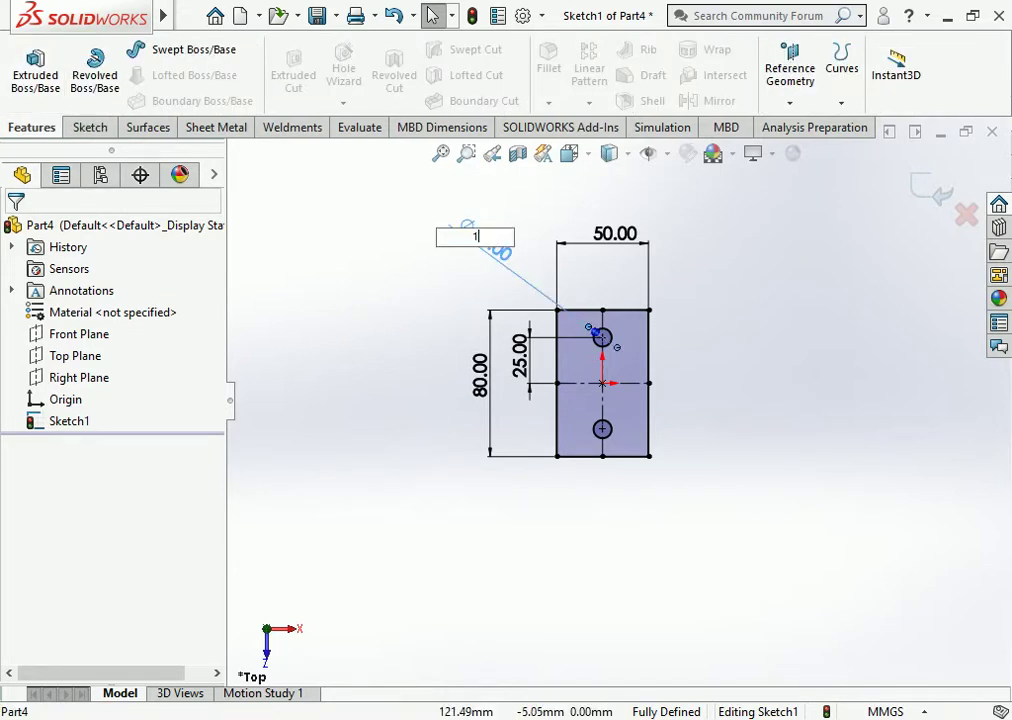
type("2")
key("Return")
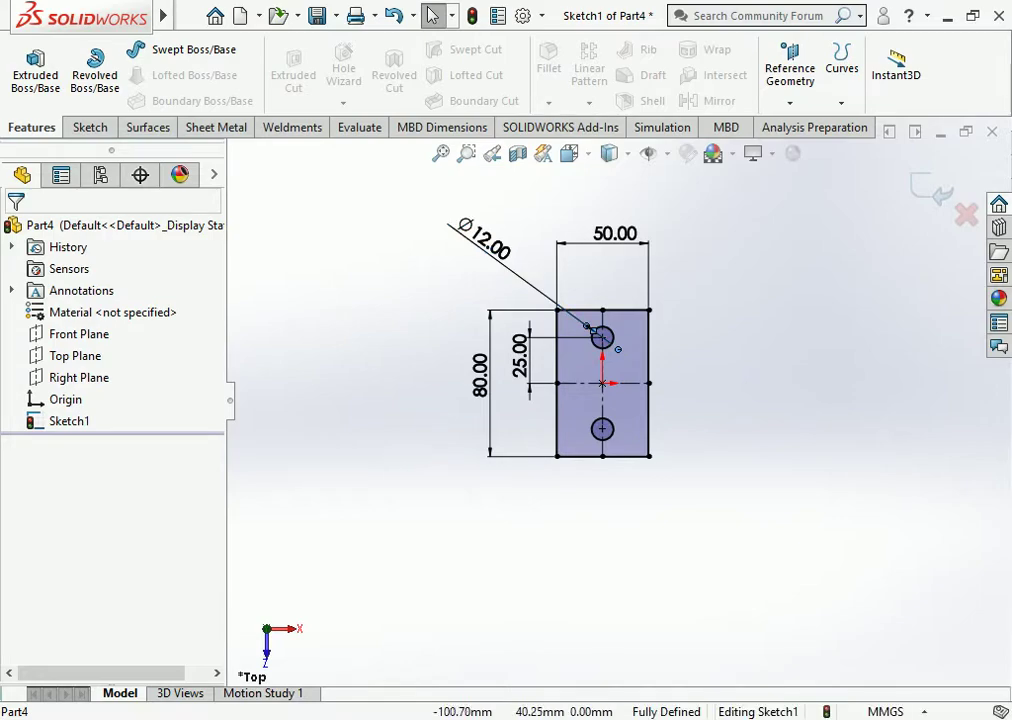
key("m")
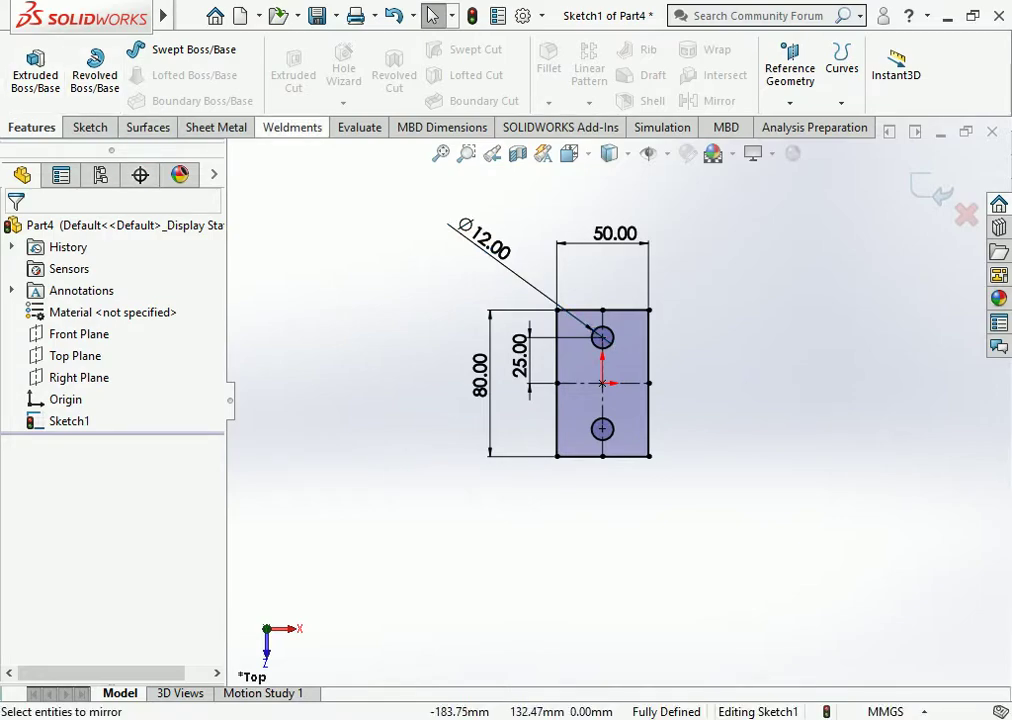
Save the part as FLAT.
left_click(317, 15)
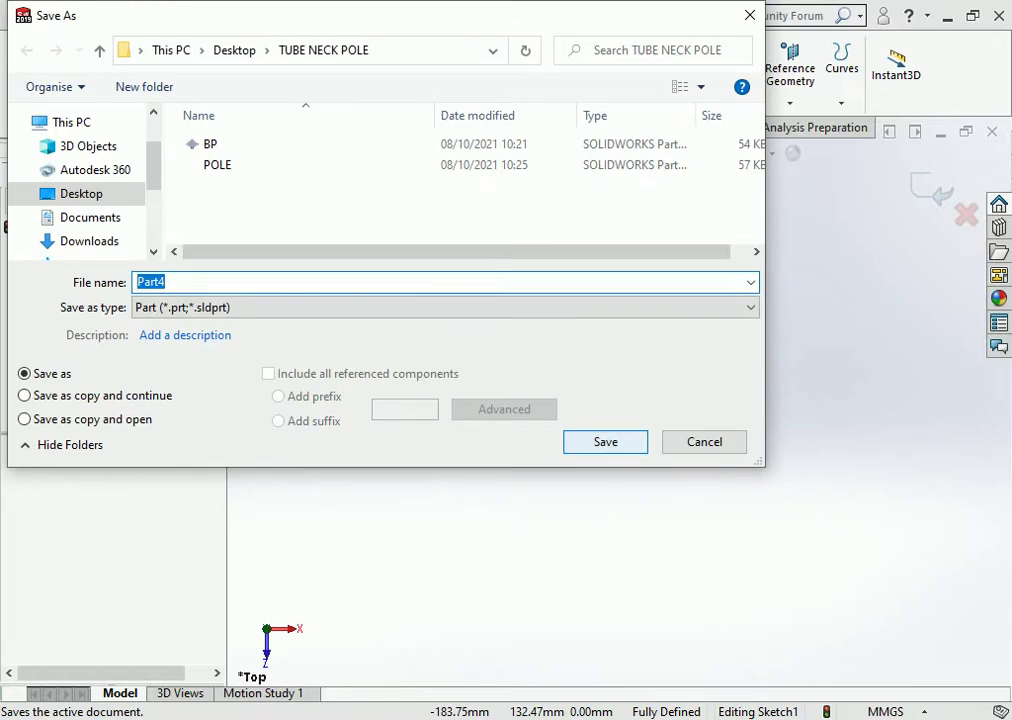
type("FLA")
type("T")
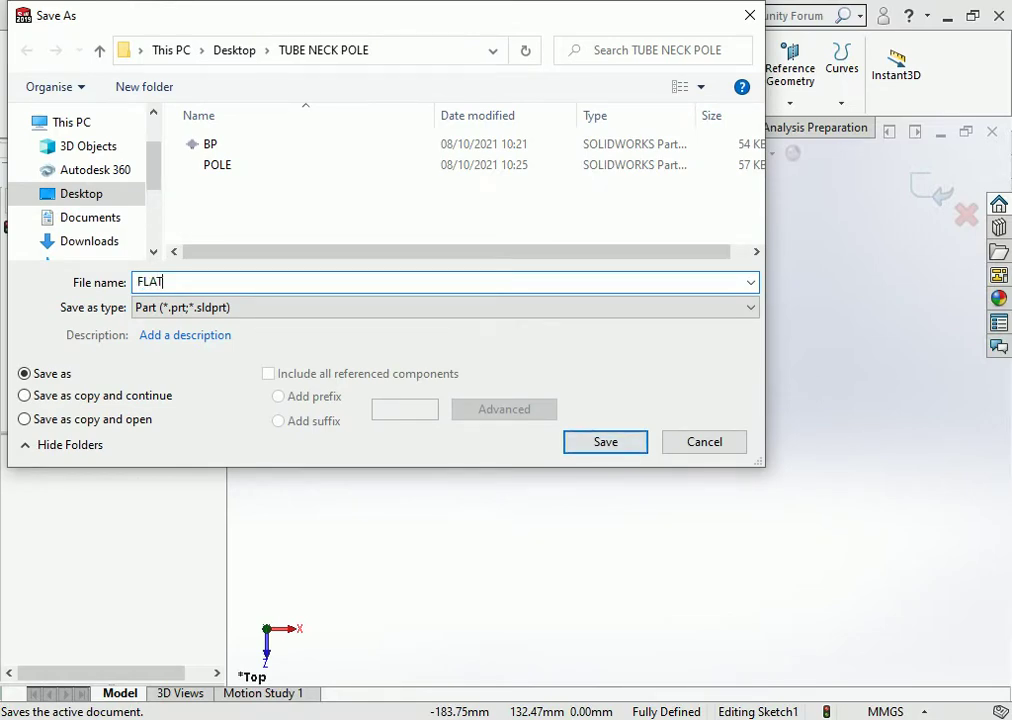
key("Return")
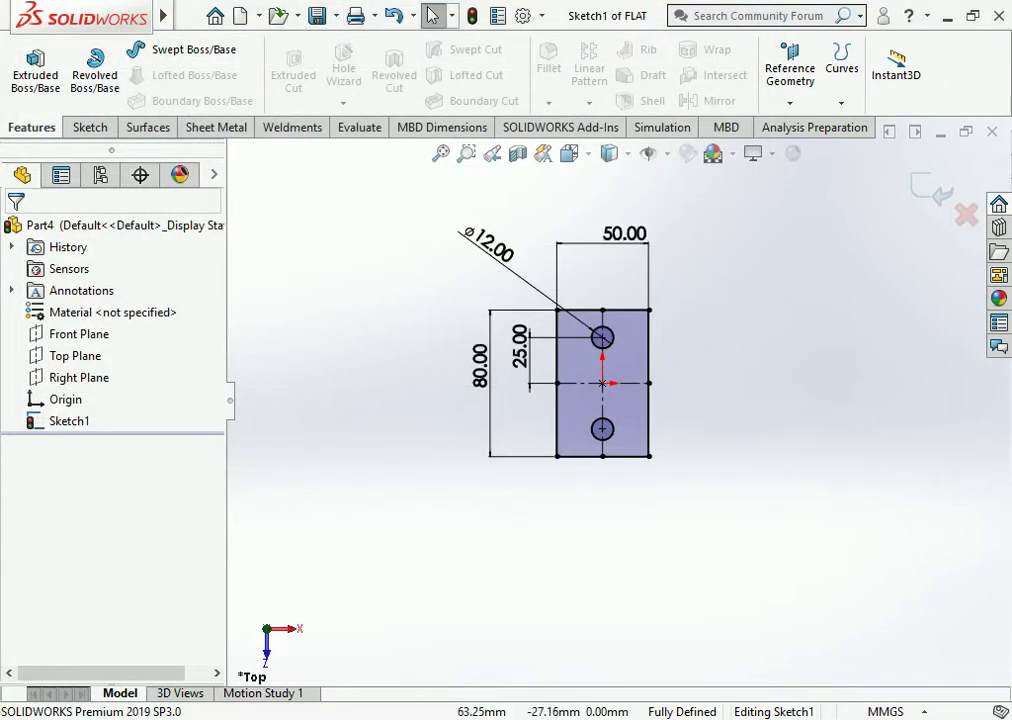
Extrude the sketch 5 mm into a two-hole plate, then close the FLAT part.
left_click(86, 127)
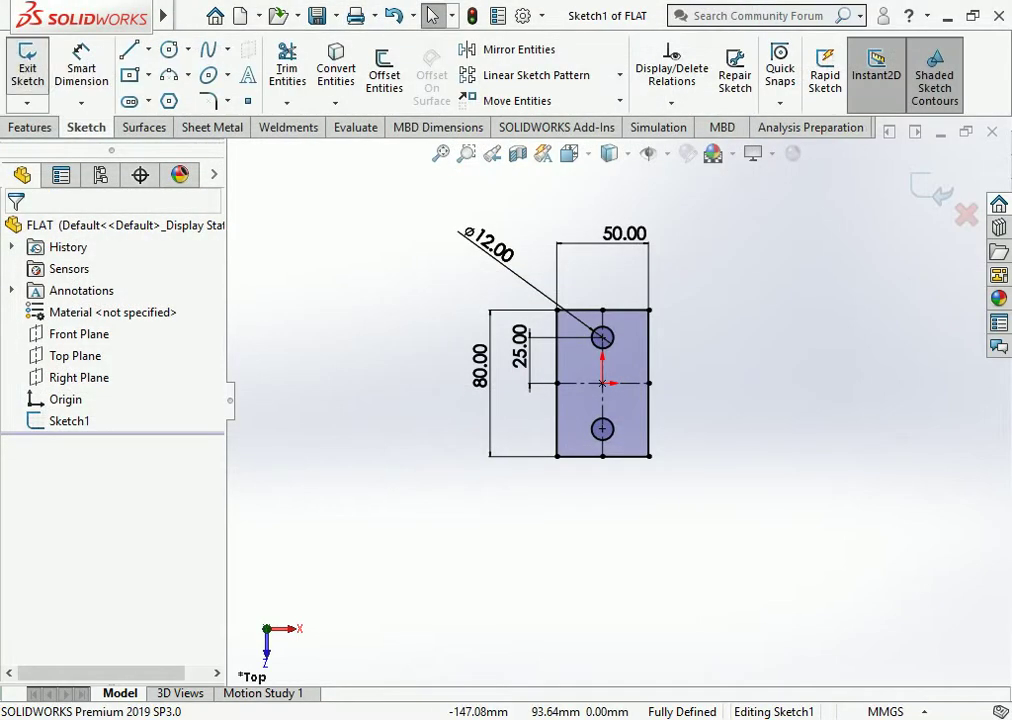
left_click(30, 127)
left_click(35, 70)
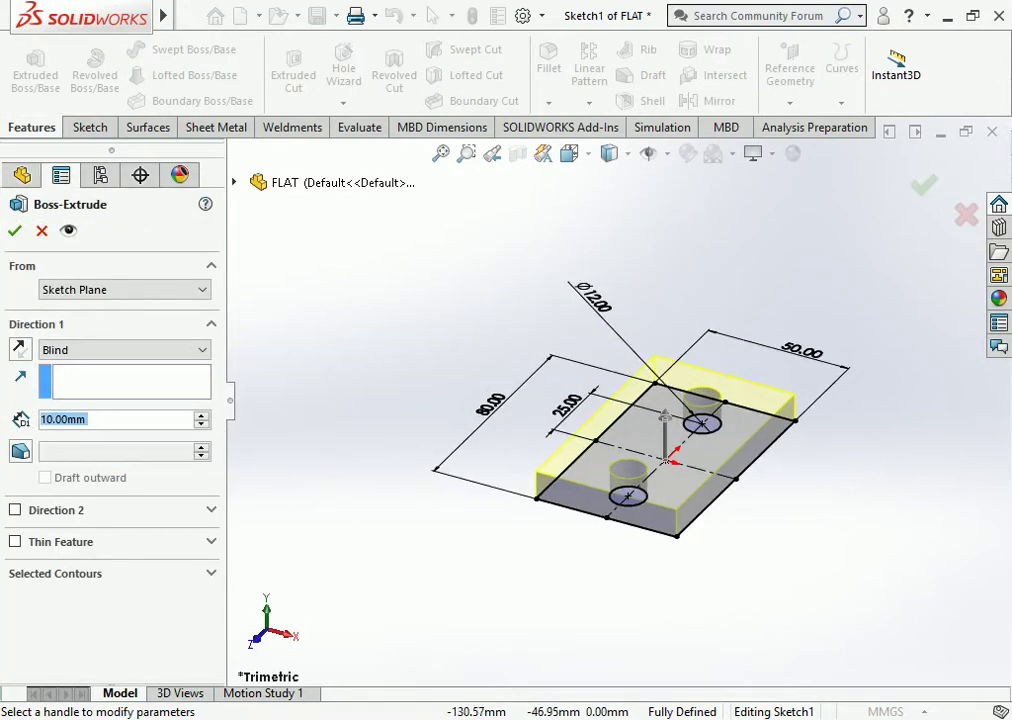
type("5")
key("Return")
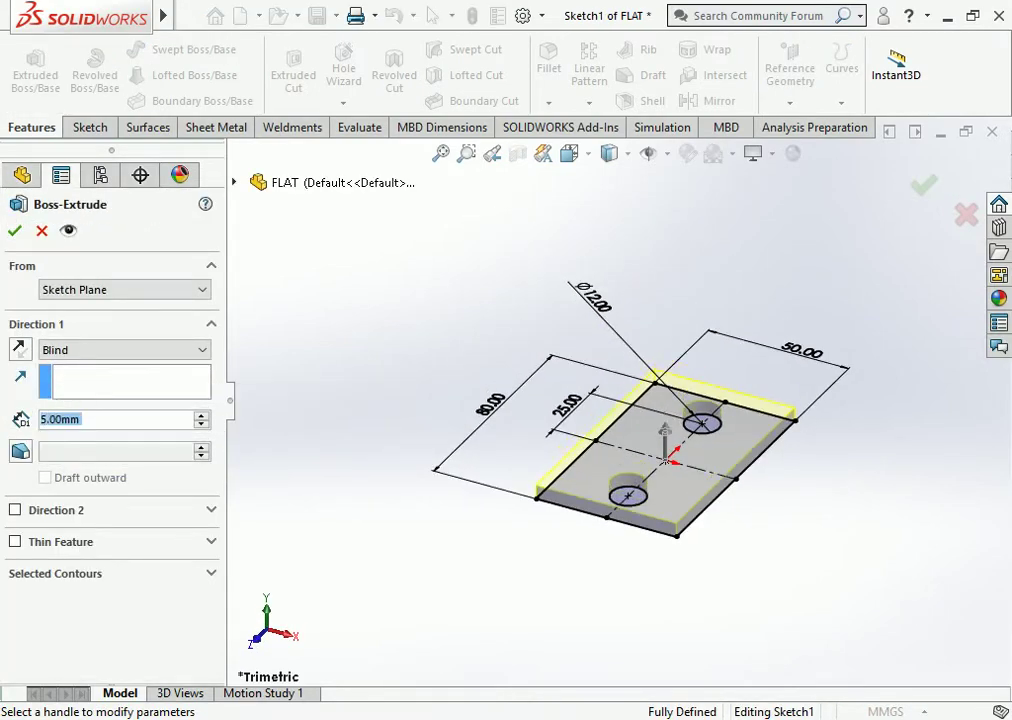
left_click(14, 230)
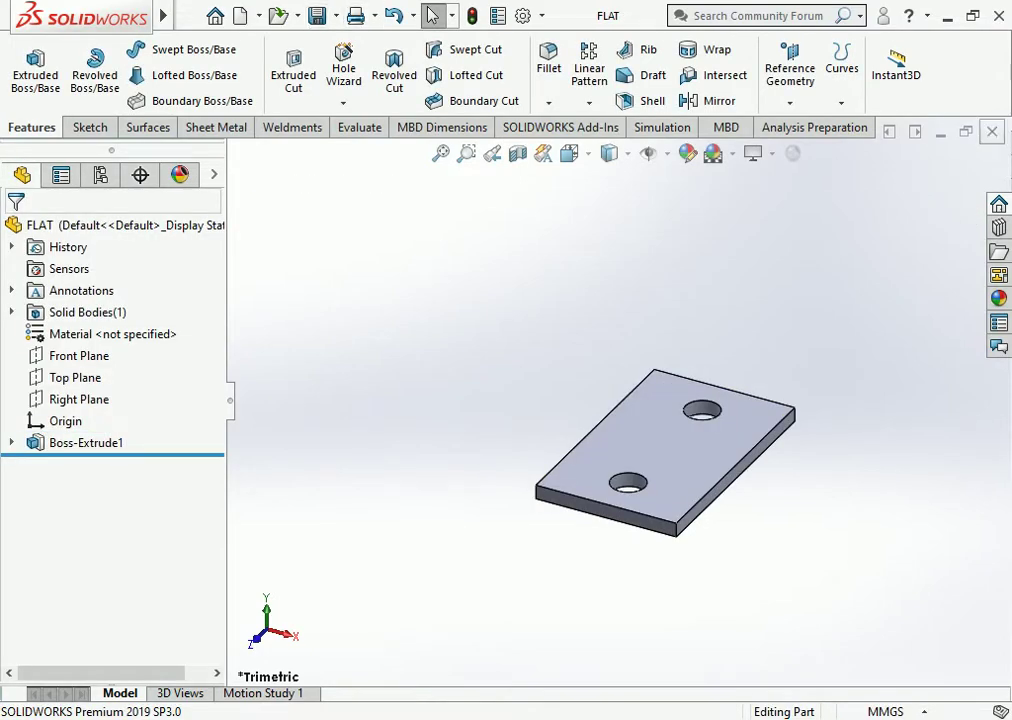
key("ctrl+w")
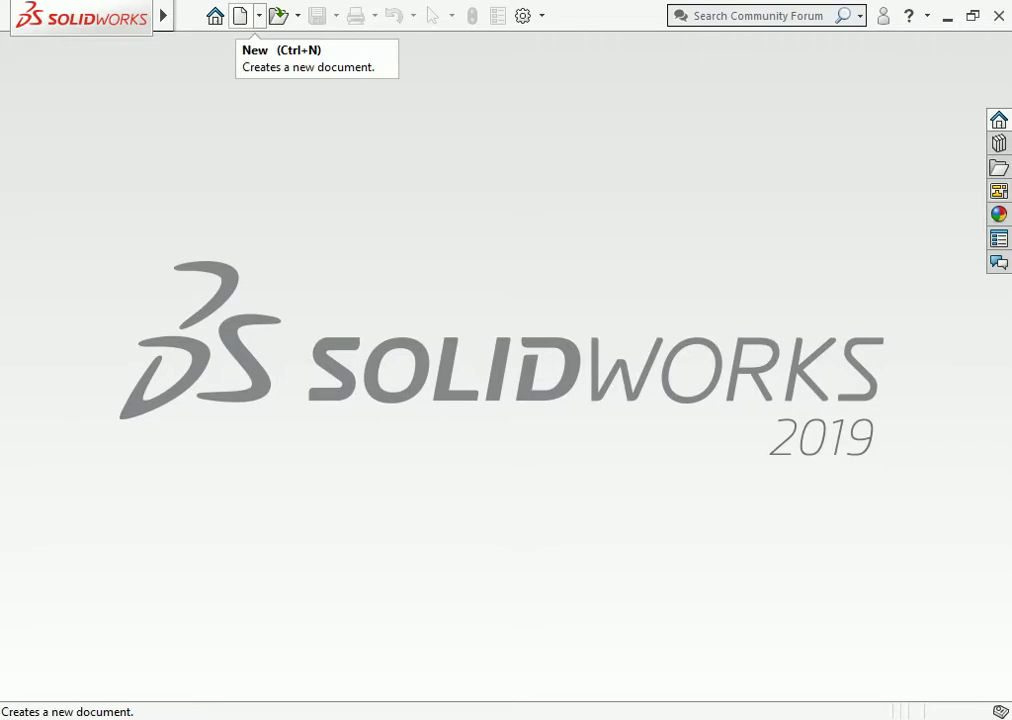
Create two blank new parts and close each without saving.
left_click(240, 15)
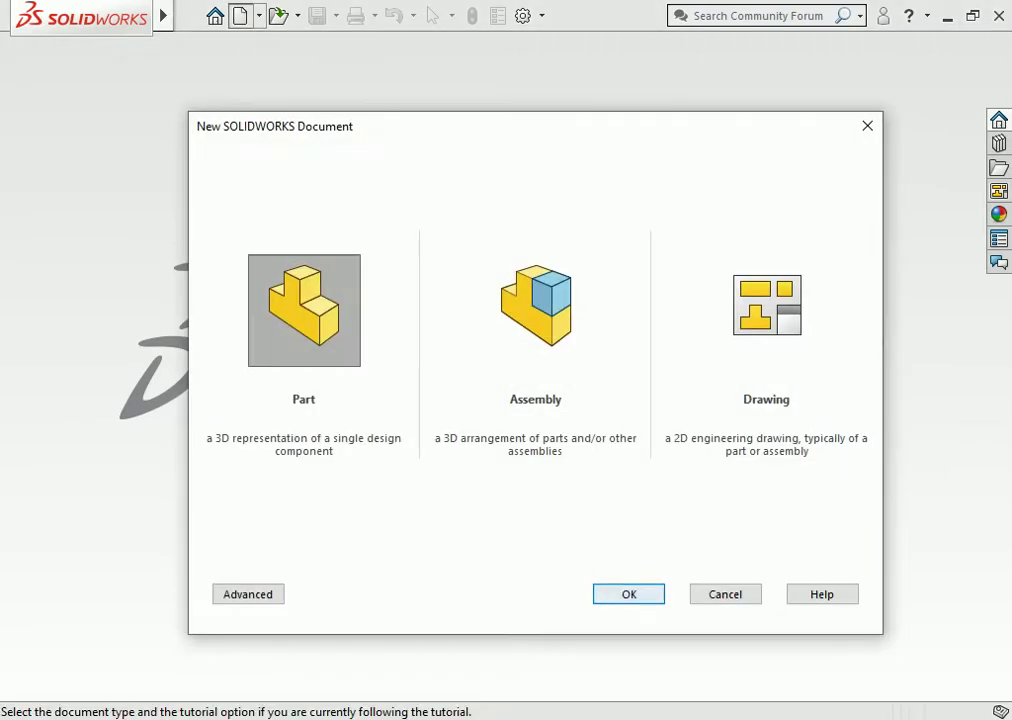
key("Return")
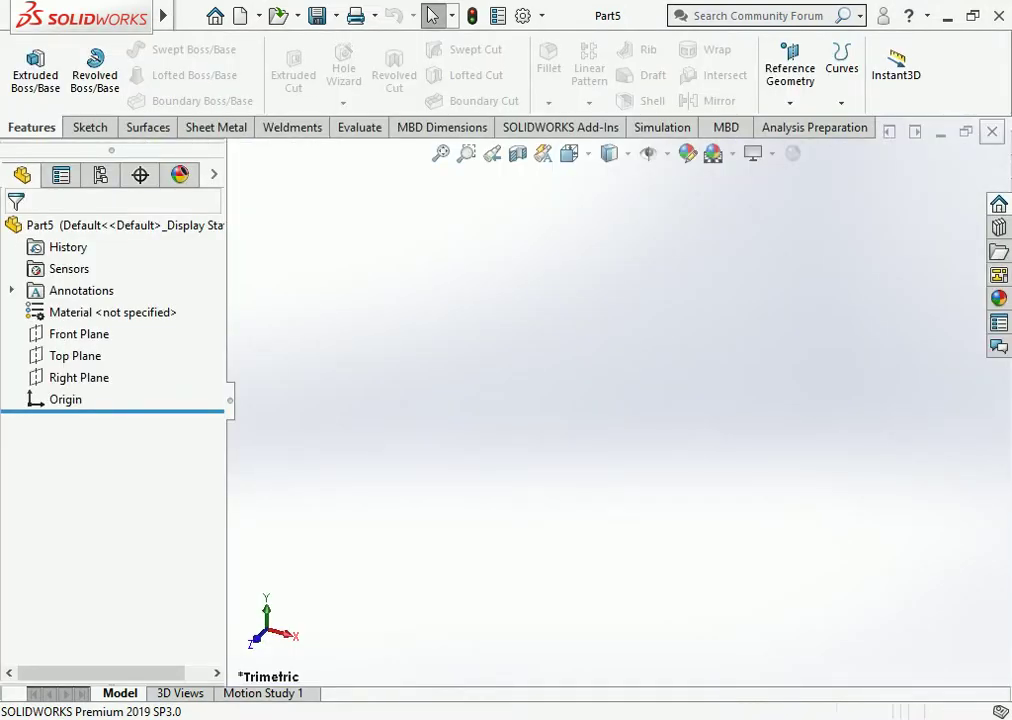
key("ctrl+w")
key("ctrl+n")
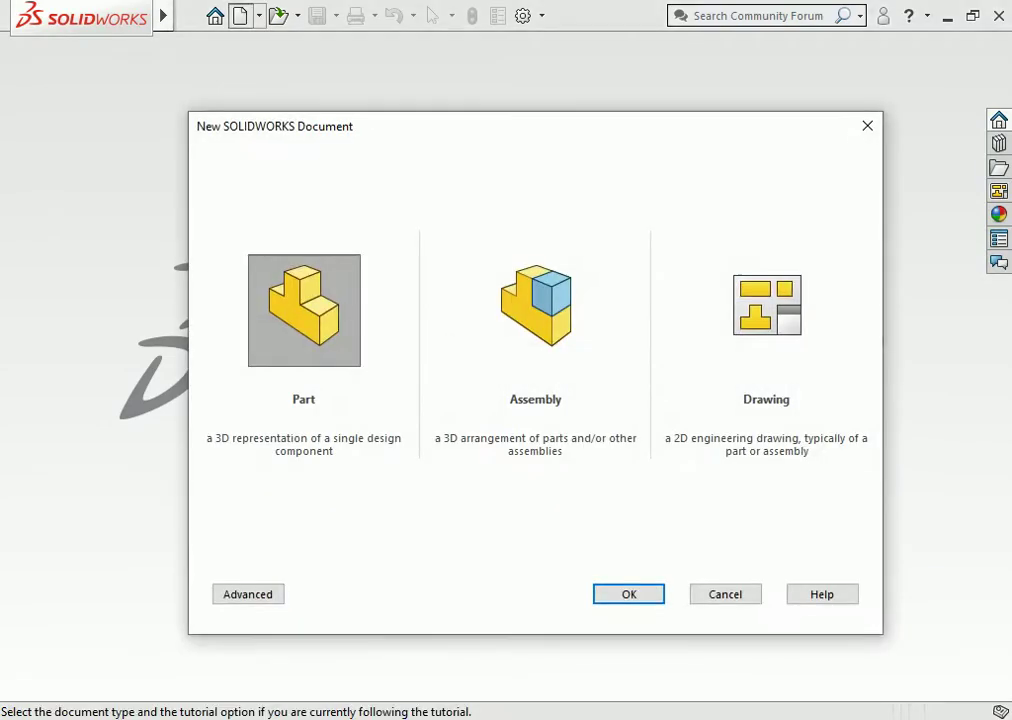
key("Return")
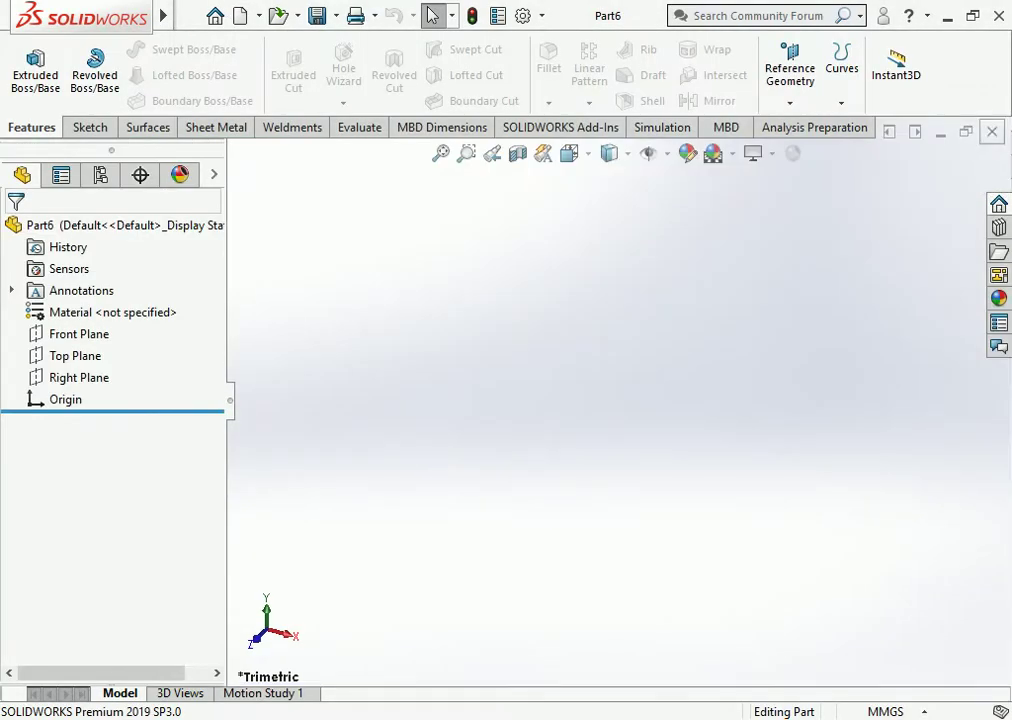
key("ctrl+w")
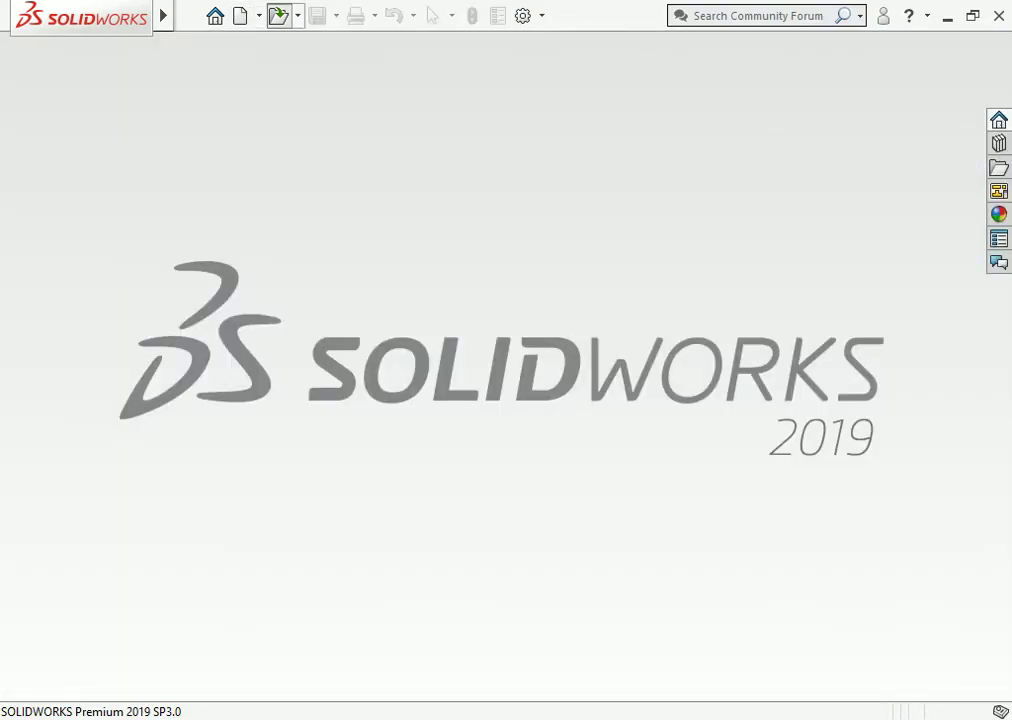
Open the FLAT part from the TUBE NECK POLE folder and view it edge-on.
key("ctrl+o")
left_click(394, 225)
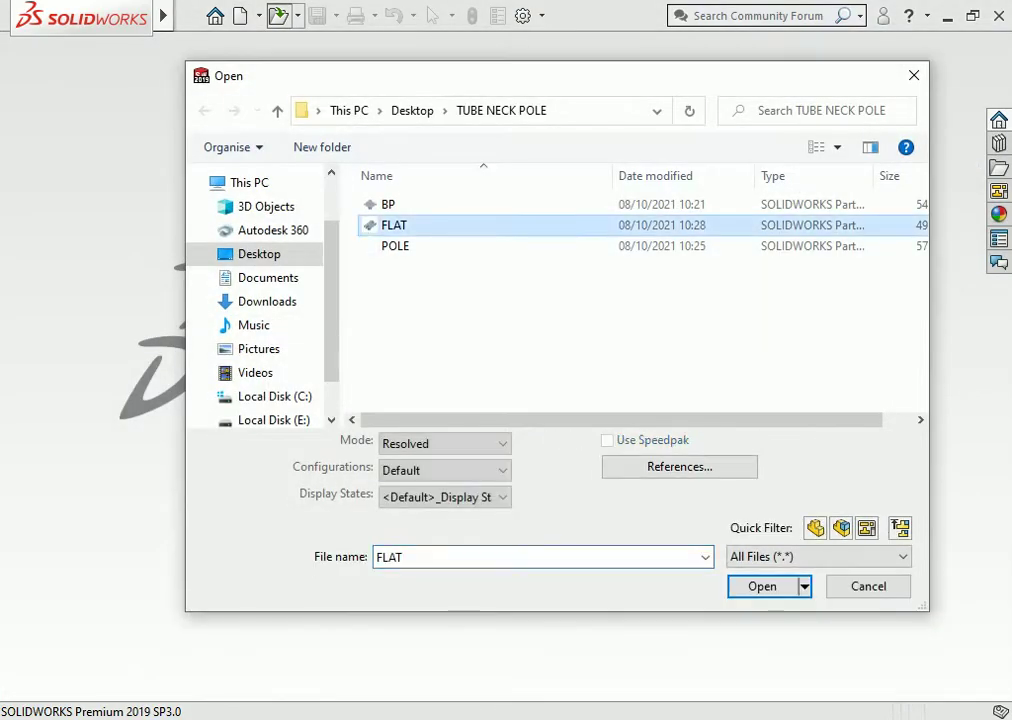
key("Return")
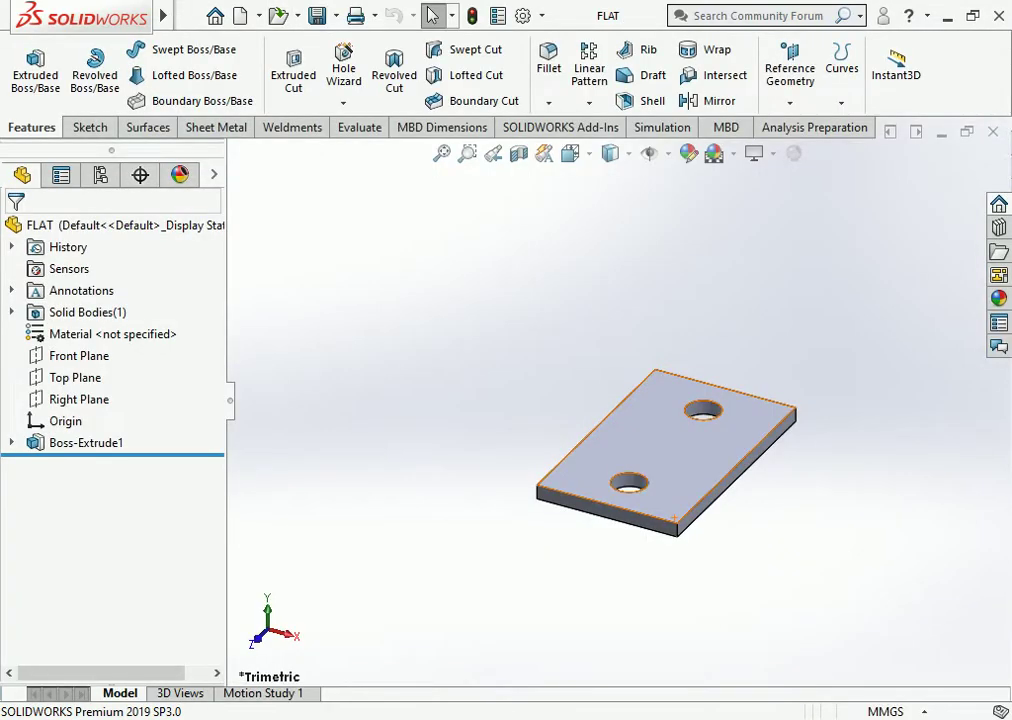
mouse_move(640, 460)
middle_mouse_down()
mouse_move(660, 400)
mouse_move(700, 470)
middle_mouse_up()
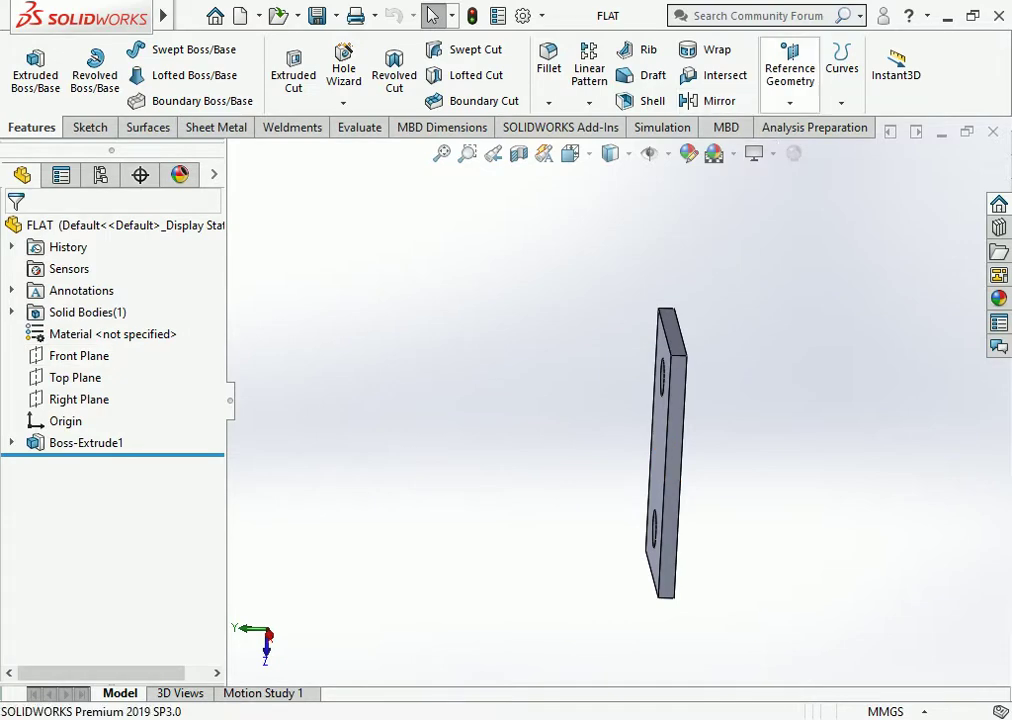
Create Plane1 offset 21.50 mm from the plate's face.
left_click(790, 70)
left_click(806, 126)
left_click(666, 450)
type("43/")
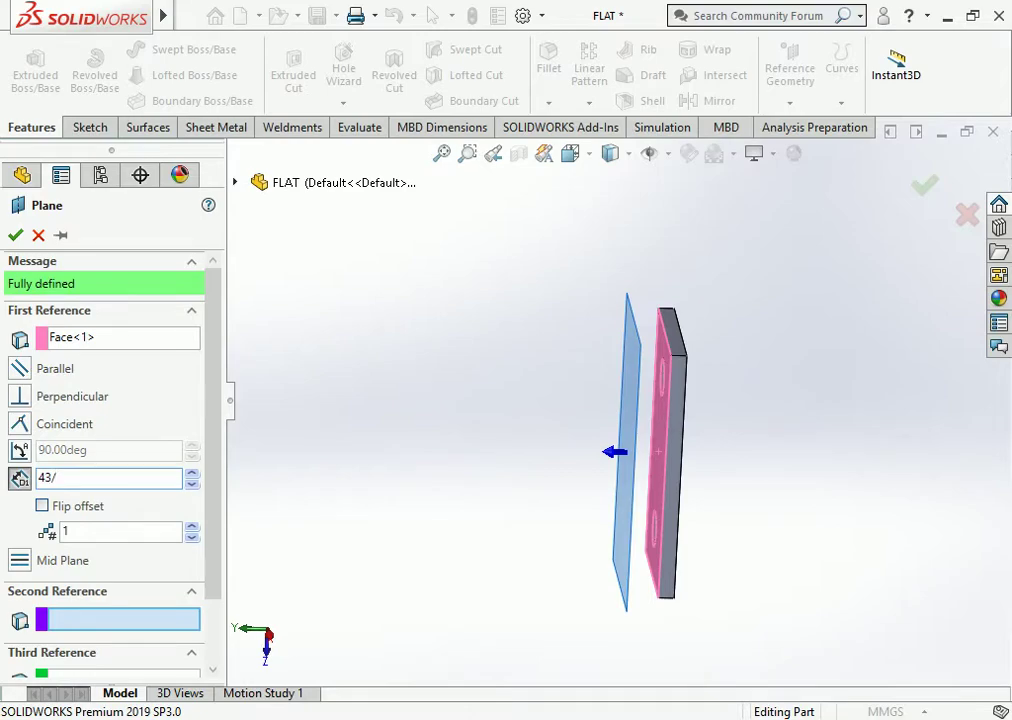
type("2")
key("Return")
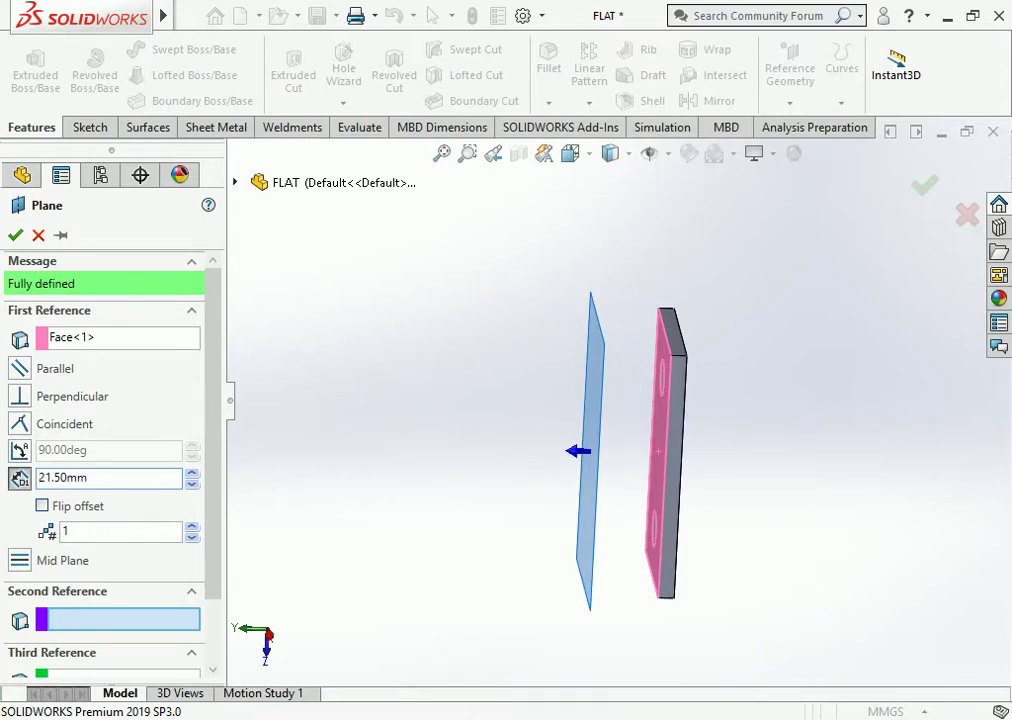
key("Return")
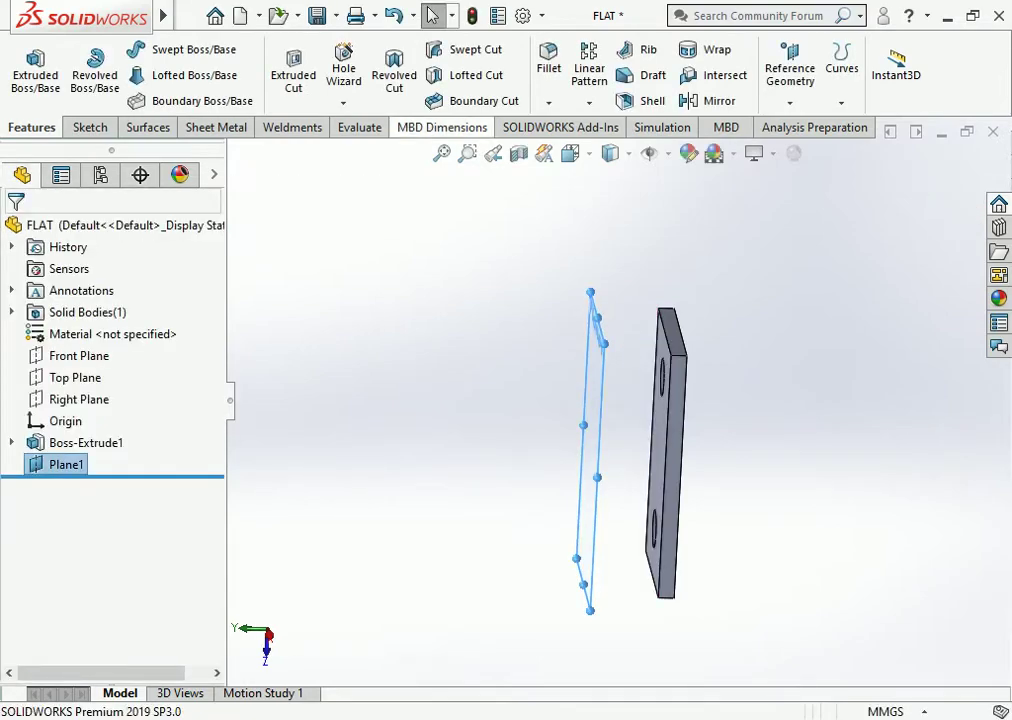
Mirror the plate body across Plane1 to create a second parallel plate.
left_click(718, 100)
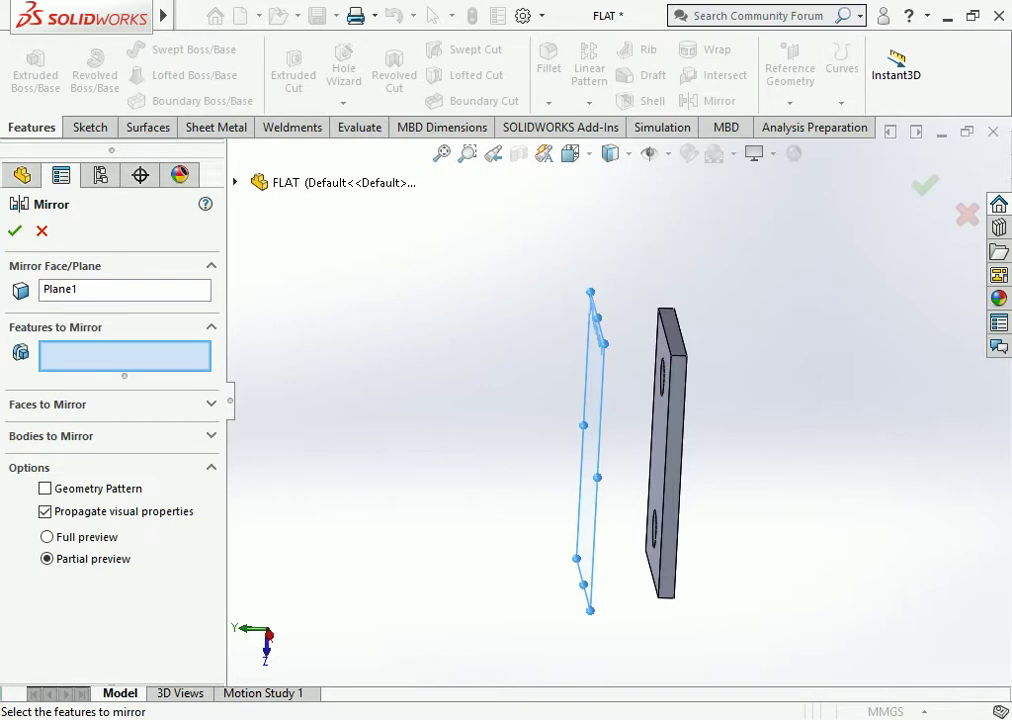
left_click(51, 436)
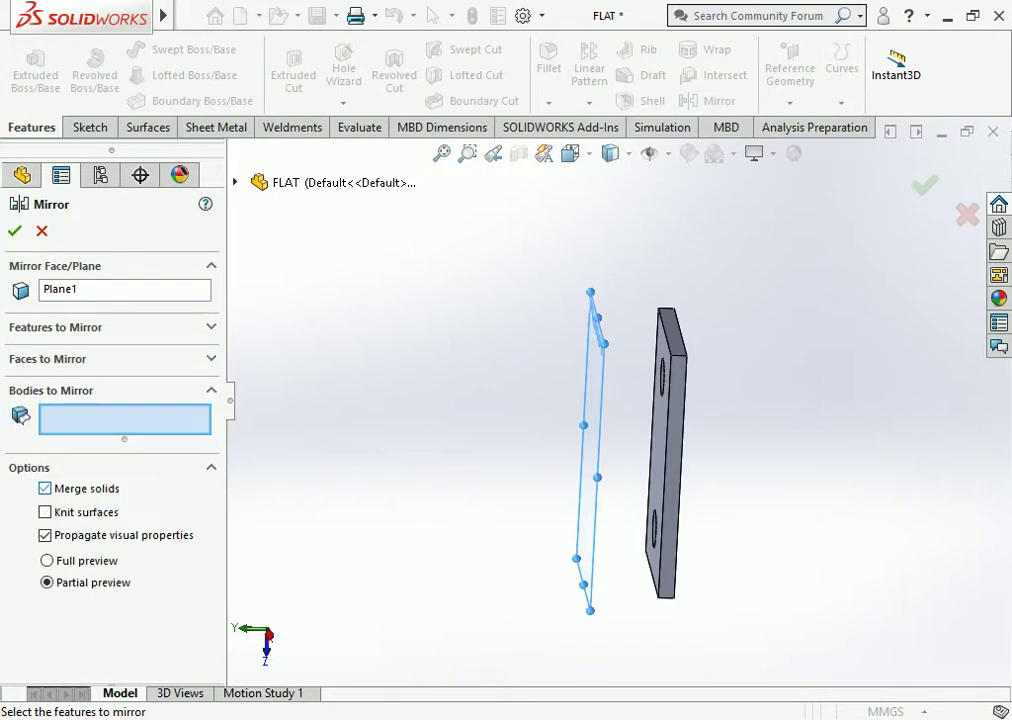
left_click(665, 450)
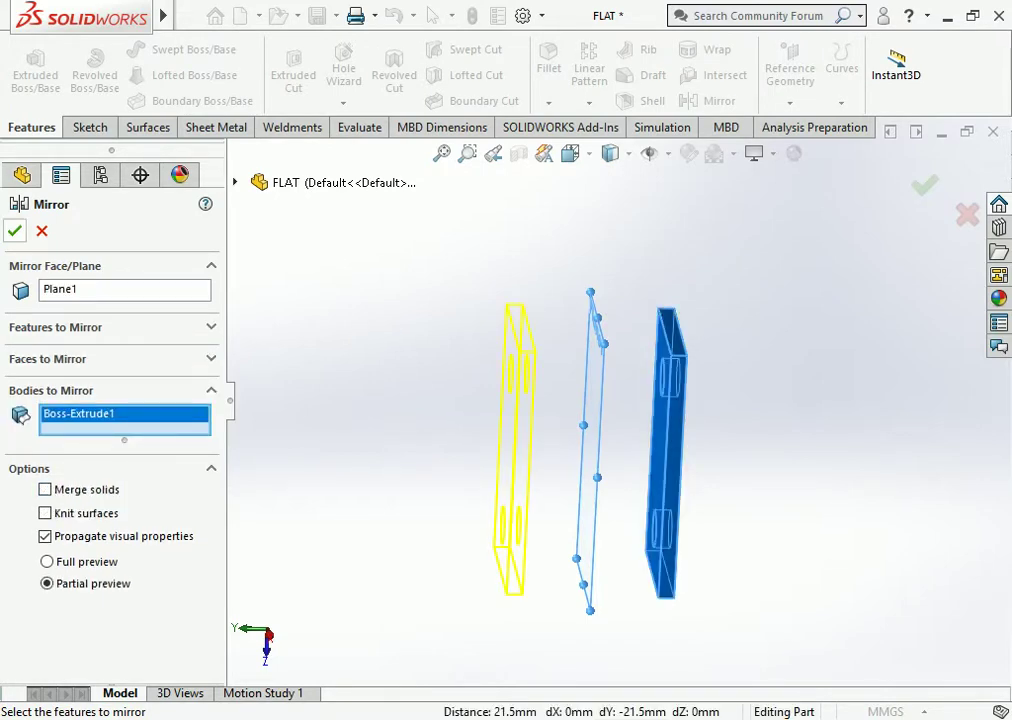
left_click(14, 231)
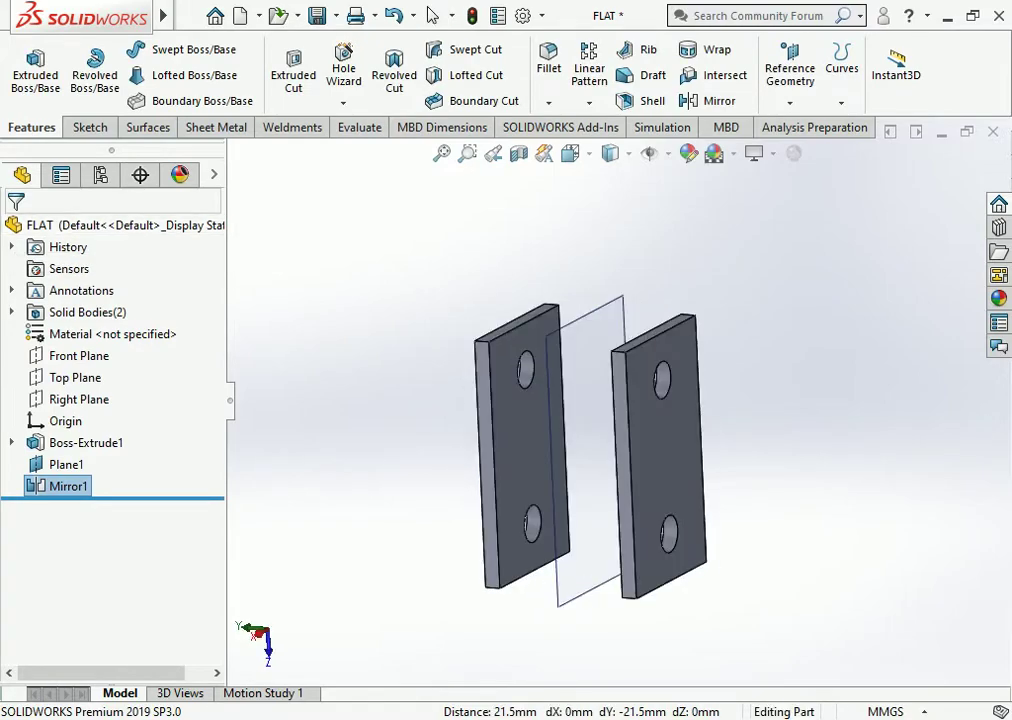
middle_click_drag(620, 430, 600, 400)
Hide Plane1 and start a new sketch on the mirrored plate's face.
right_click(606, 346)
left_click(716, 318)
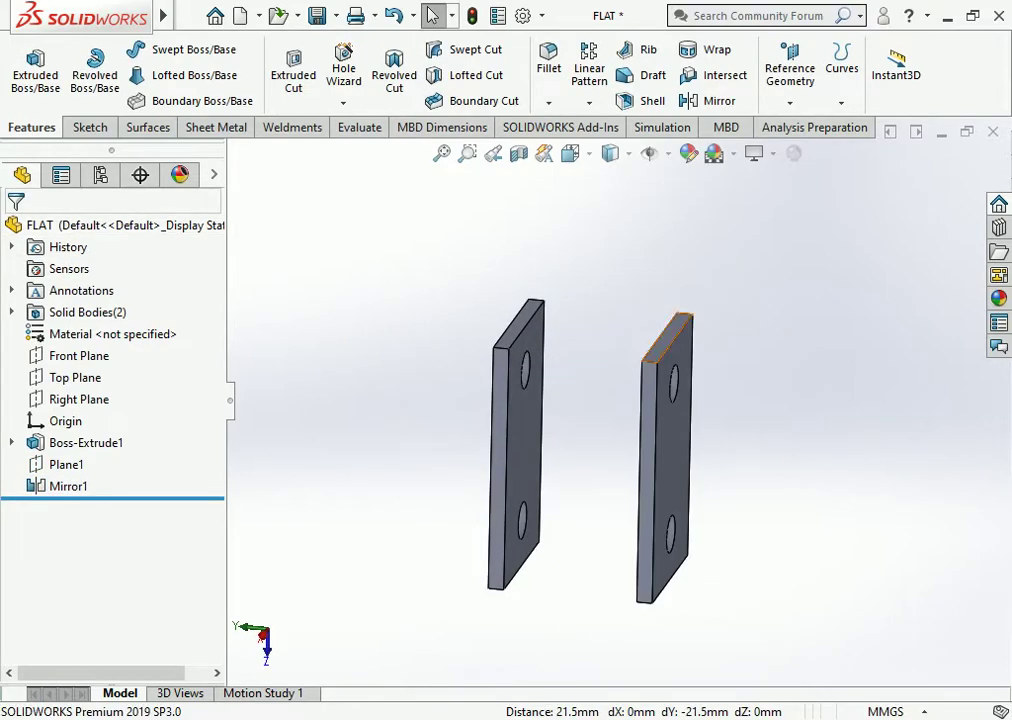
middle_click_drag(668, 325, 630, 345)
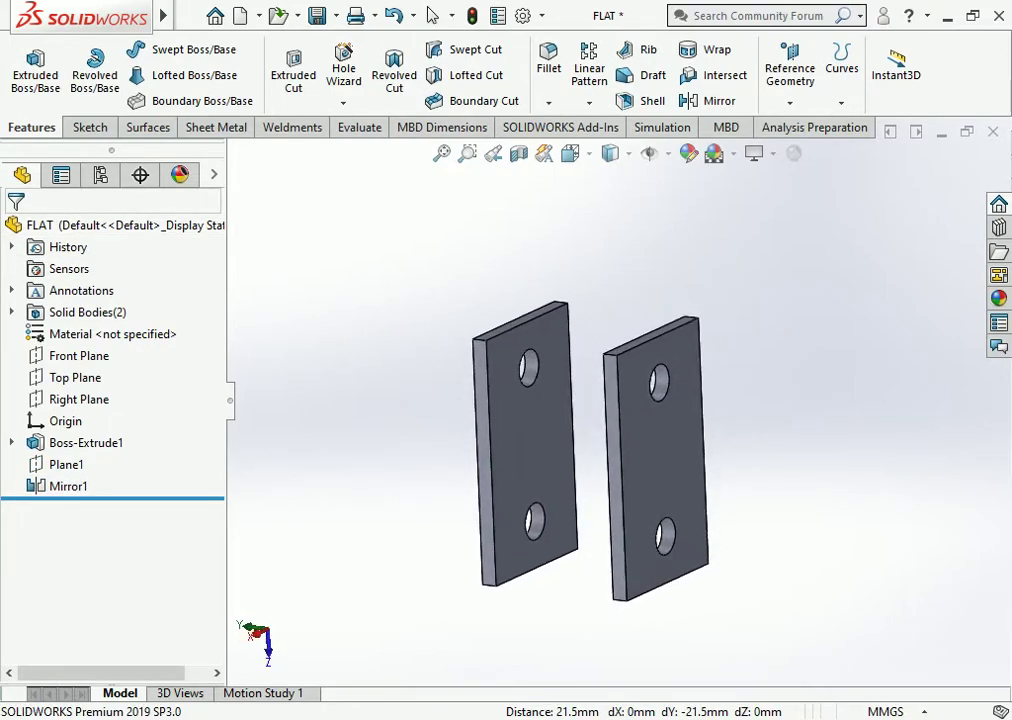
middle_click_drag(678, 436, 540, 420)
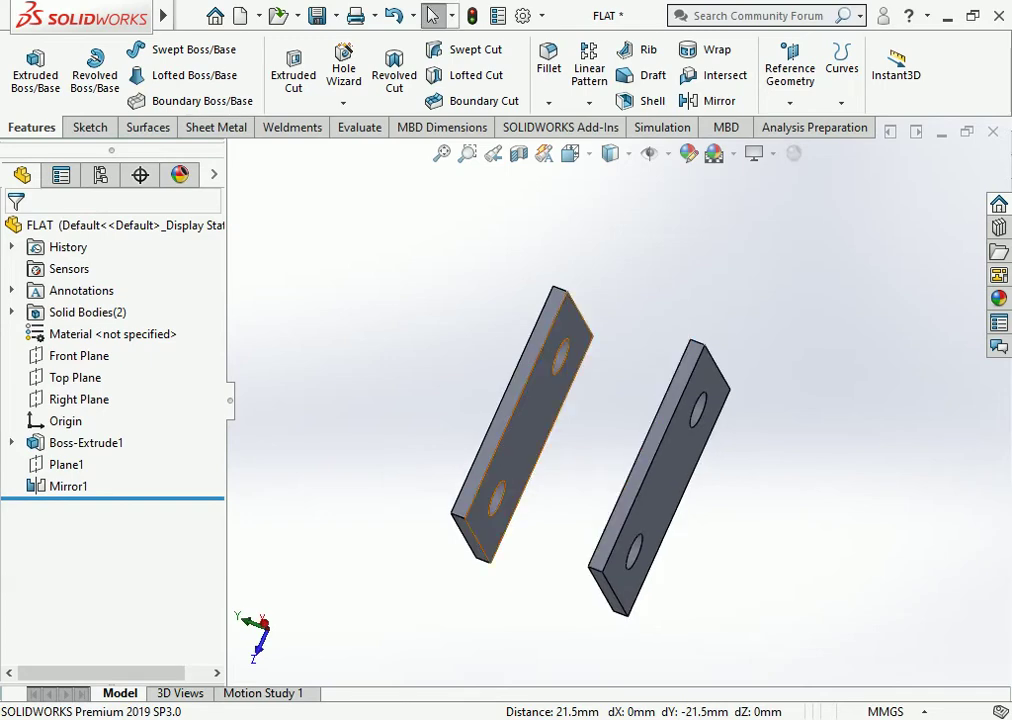
left_click(538, 420)
left_click(625, 360)
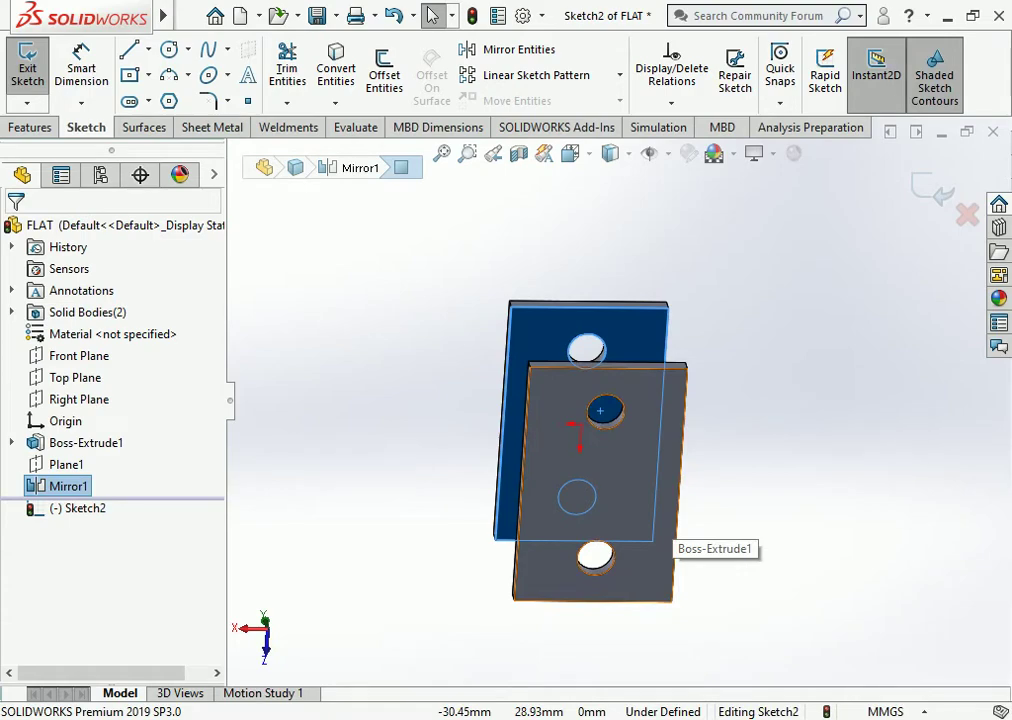
Draw a centre rectangle from the sketch origin in a Normal To view of the plate face.
middle_click_drag(600, 410, 561, 397)
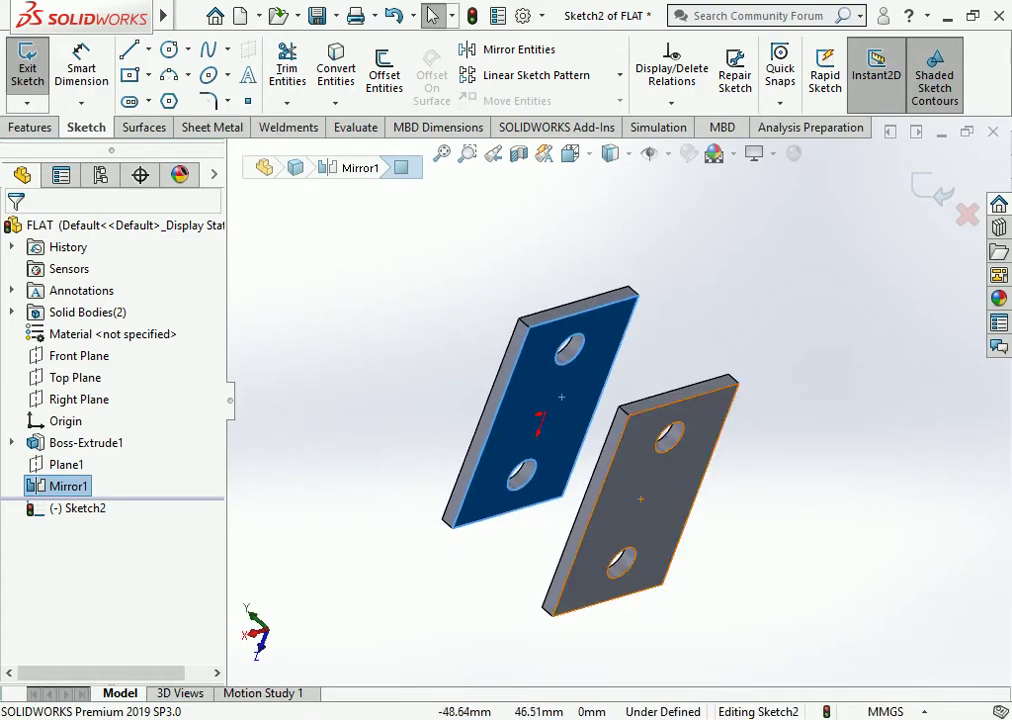
left_click(130, 75)
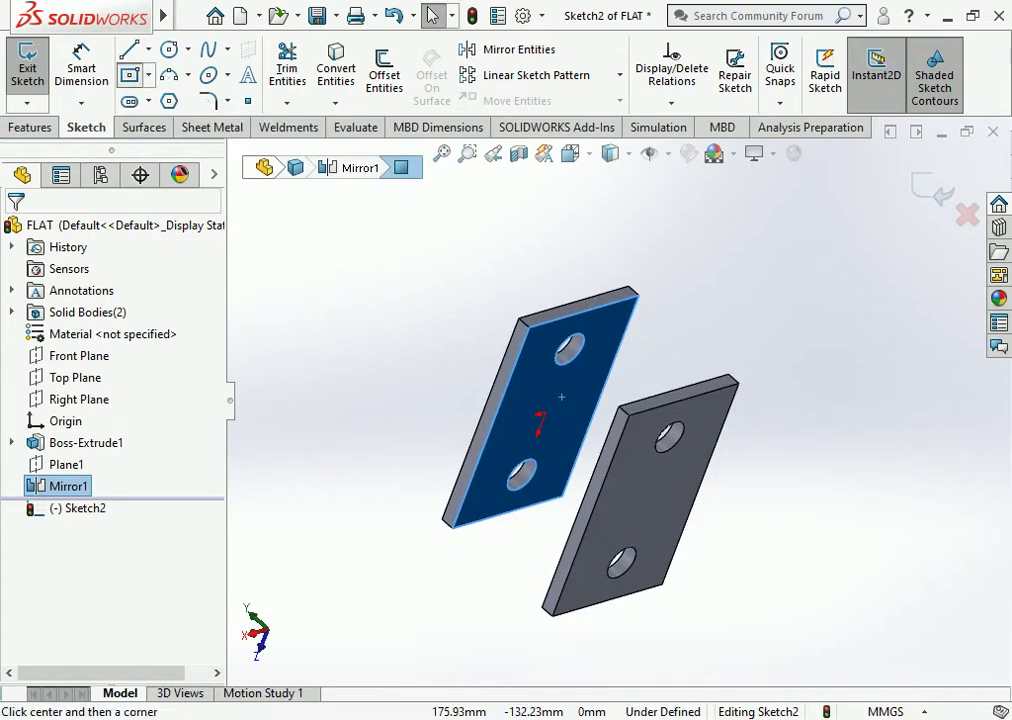
left_click(570, 153)
left_click(570, 153)
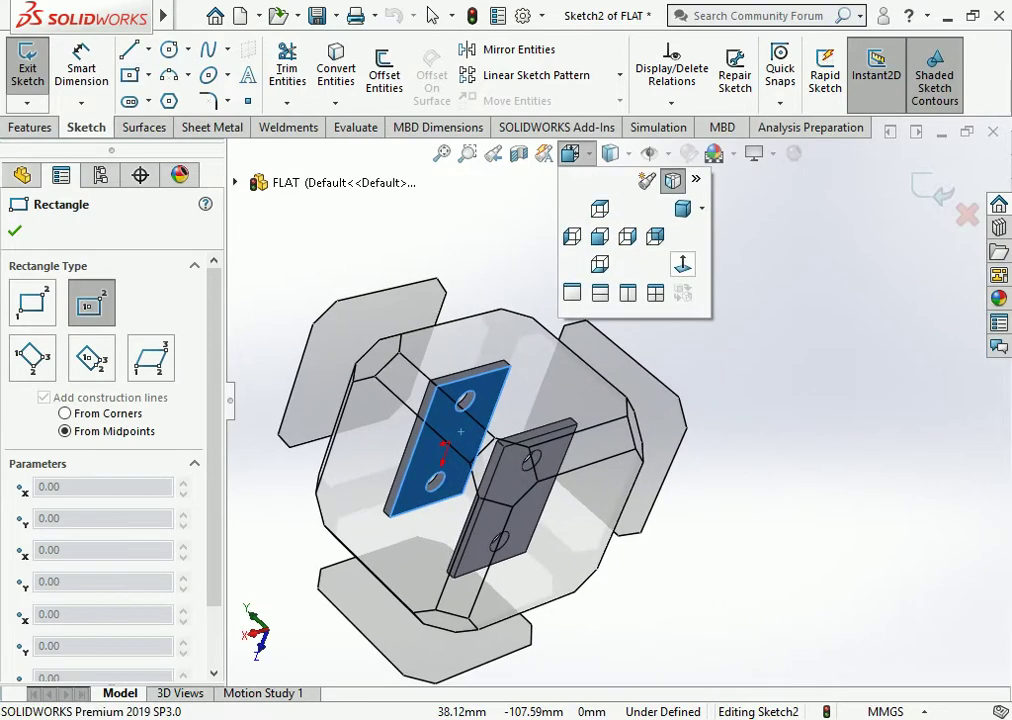
left_click(680, 262)
left_click(618, 400)
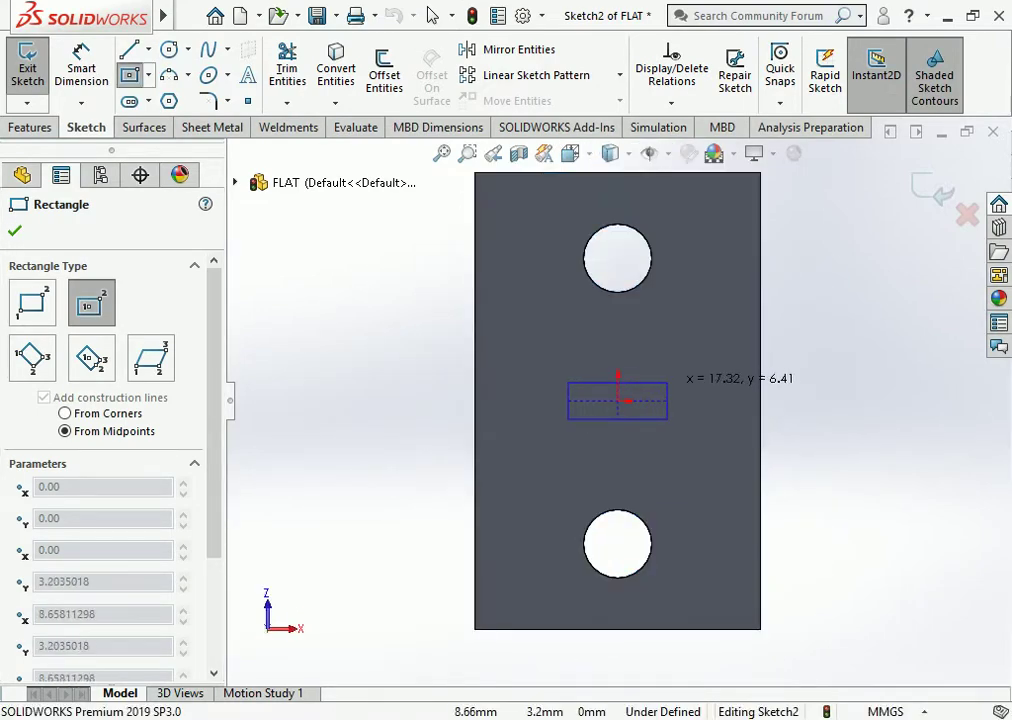
left_click(668, 419)
Dimension the rectangle to 5 mm high and 18 mm wide.
left_click(81, 70)
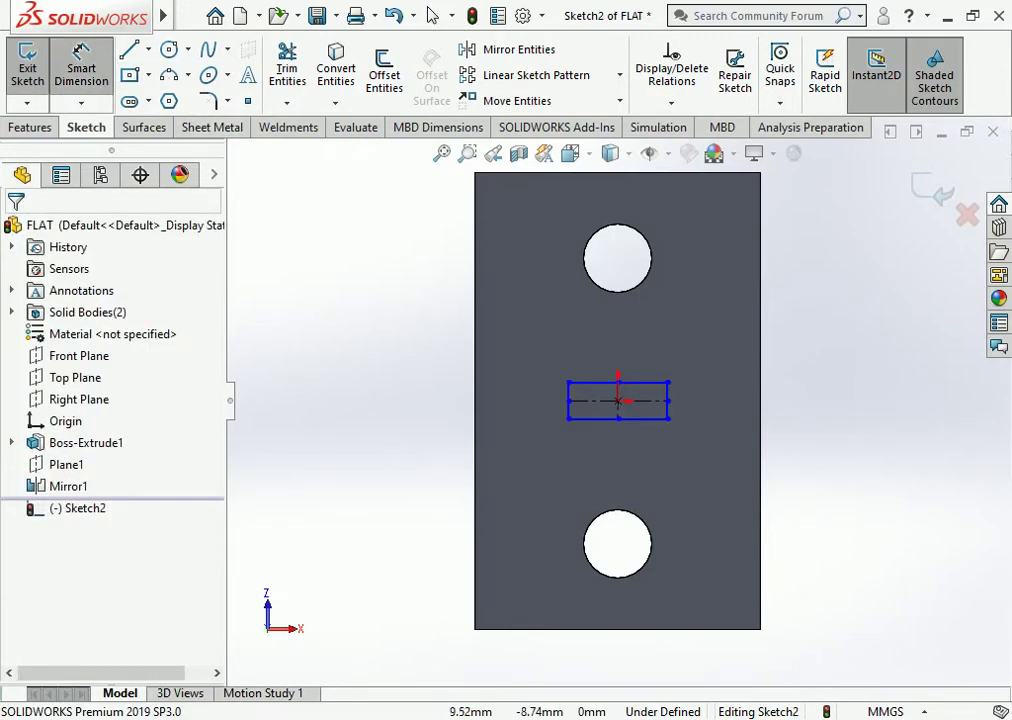
left_click(618, 419)
left_click(640, 382)
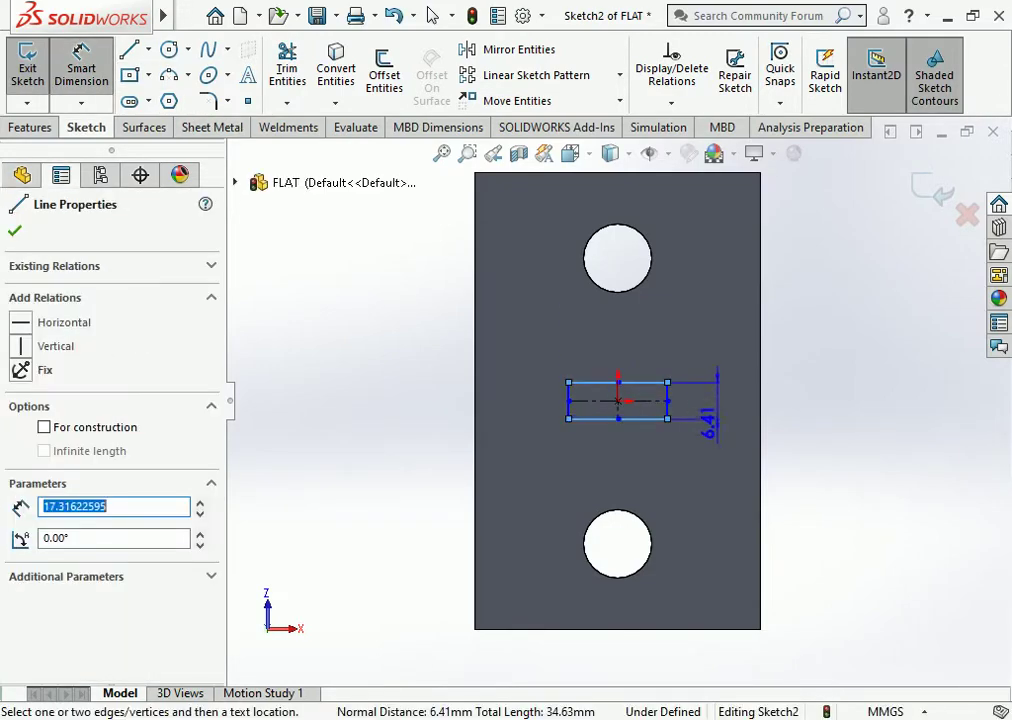
left_click(712, 400)
type("5")
key("Return")
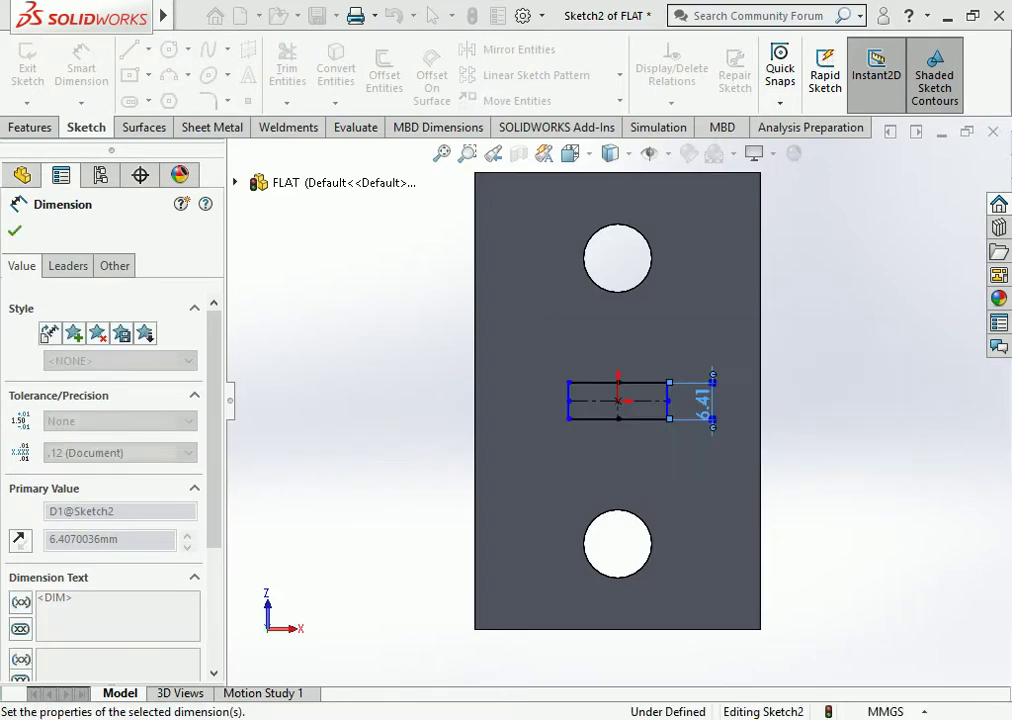
left_click(620, 414)
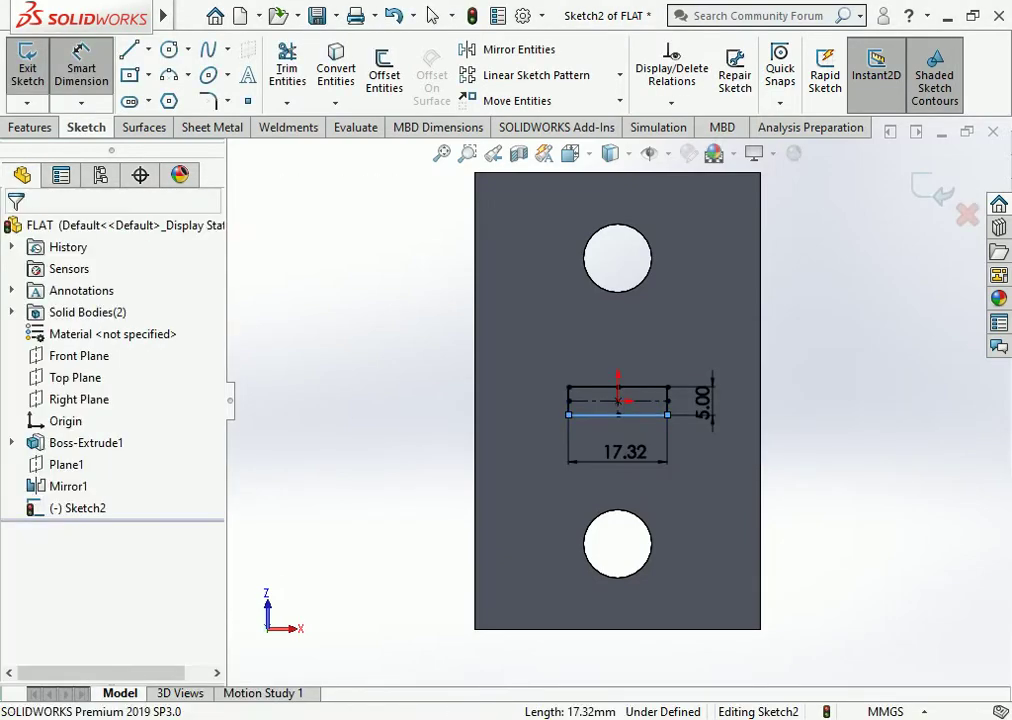
left_click(623, 455)
type("18")
key("Return")
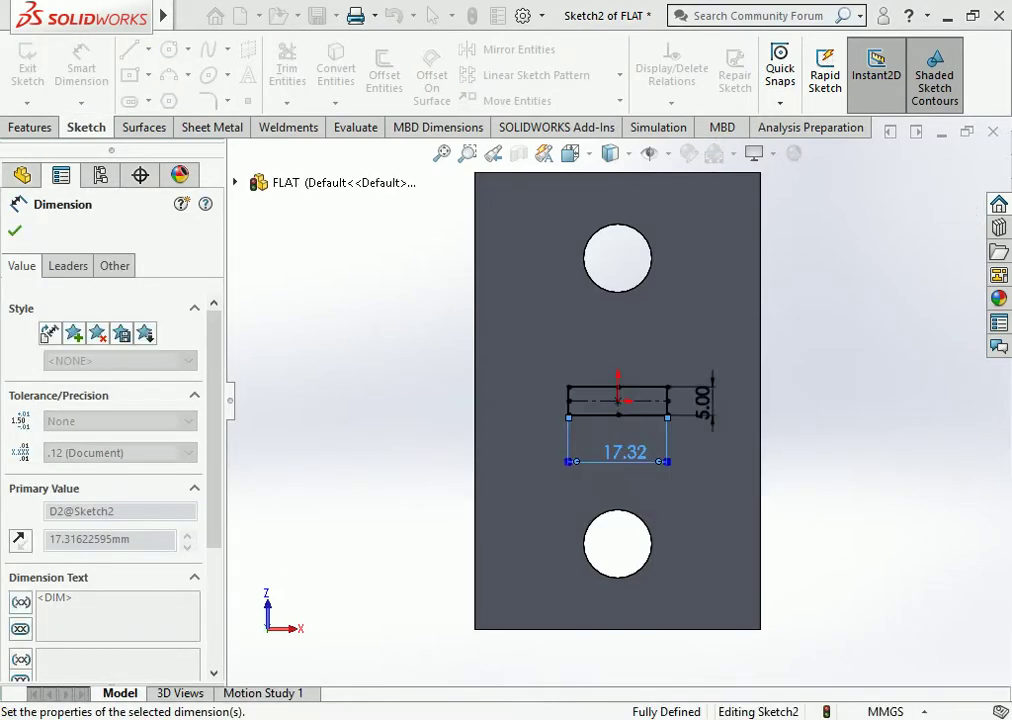
key("Escape")
left_click(30, 127)
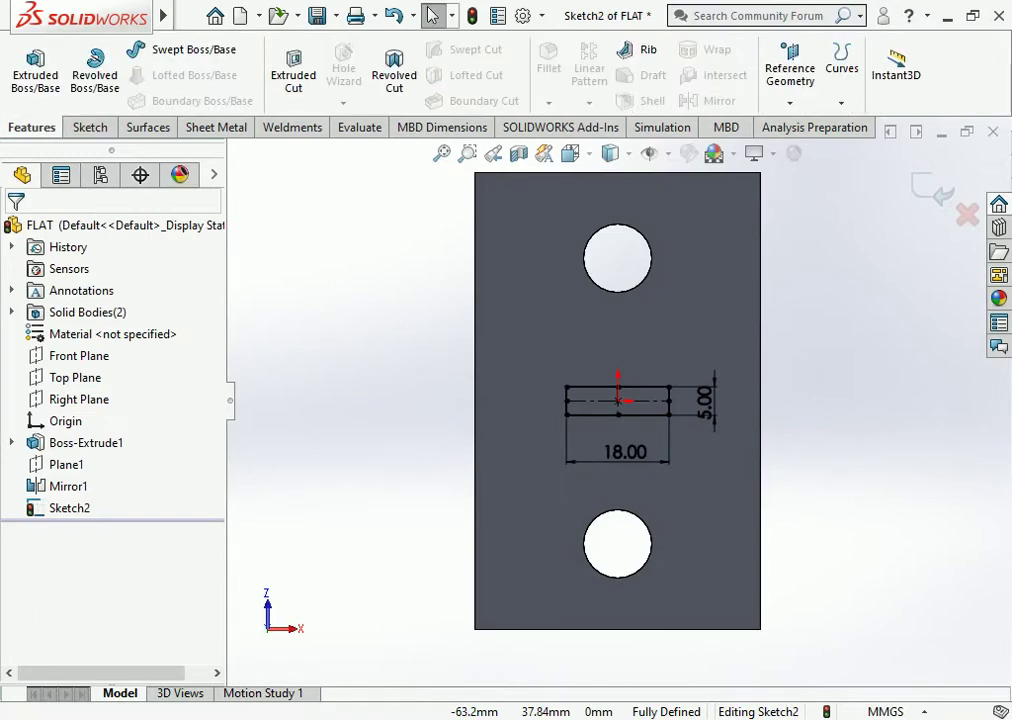
Extrude the 18 × 5 rectangle Up To Surface at the facing plate, forming the connecting bar.
left_click(35, 65)
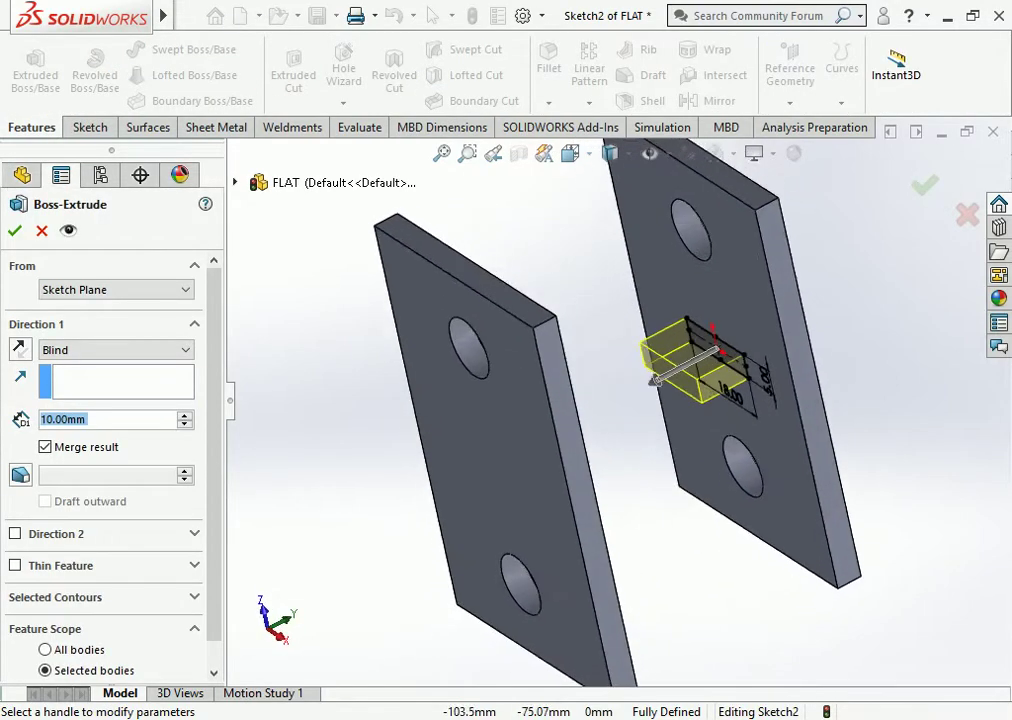
left_click(115, 349)
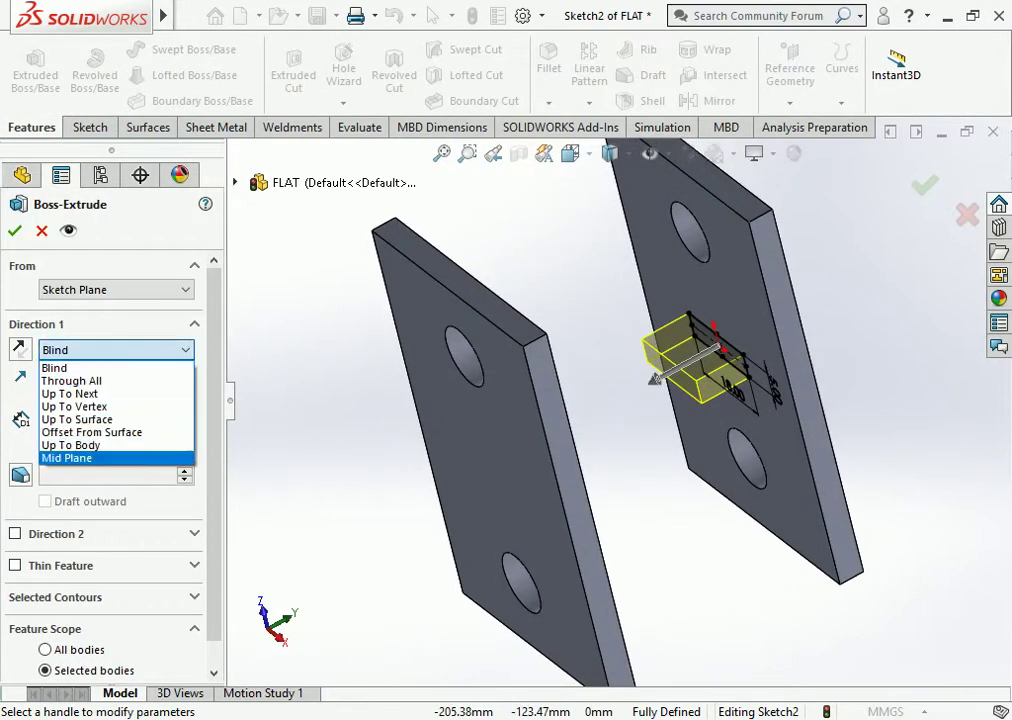
left_click(66, 458)
left_click(120, 348)
left_click(77, 417)
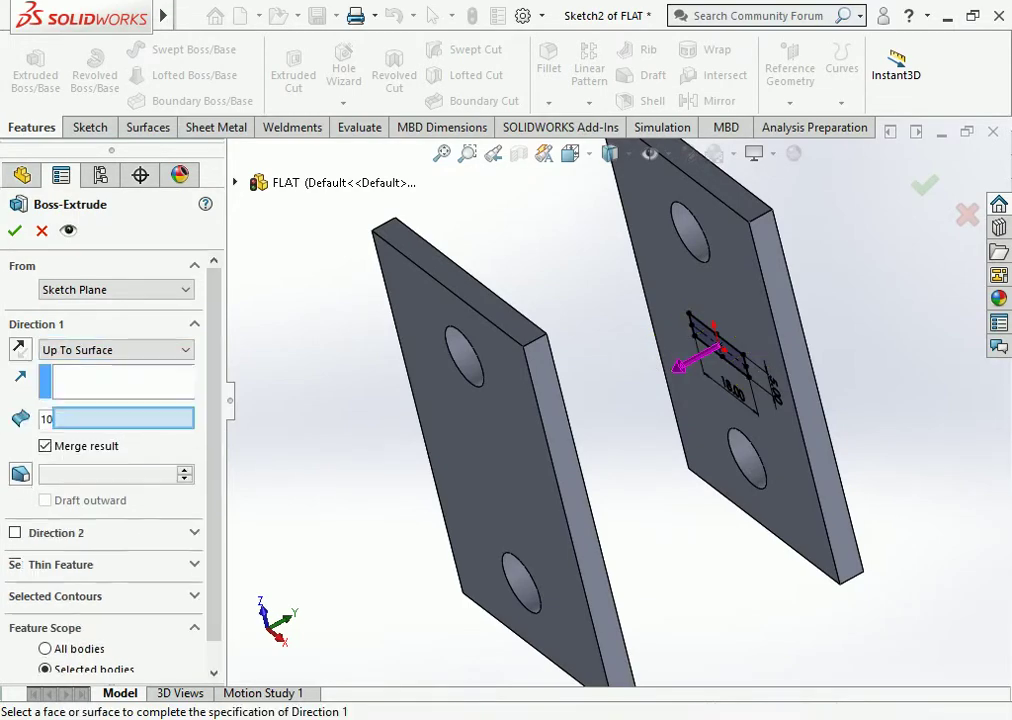
left_click(507, 428)
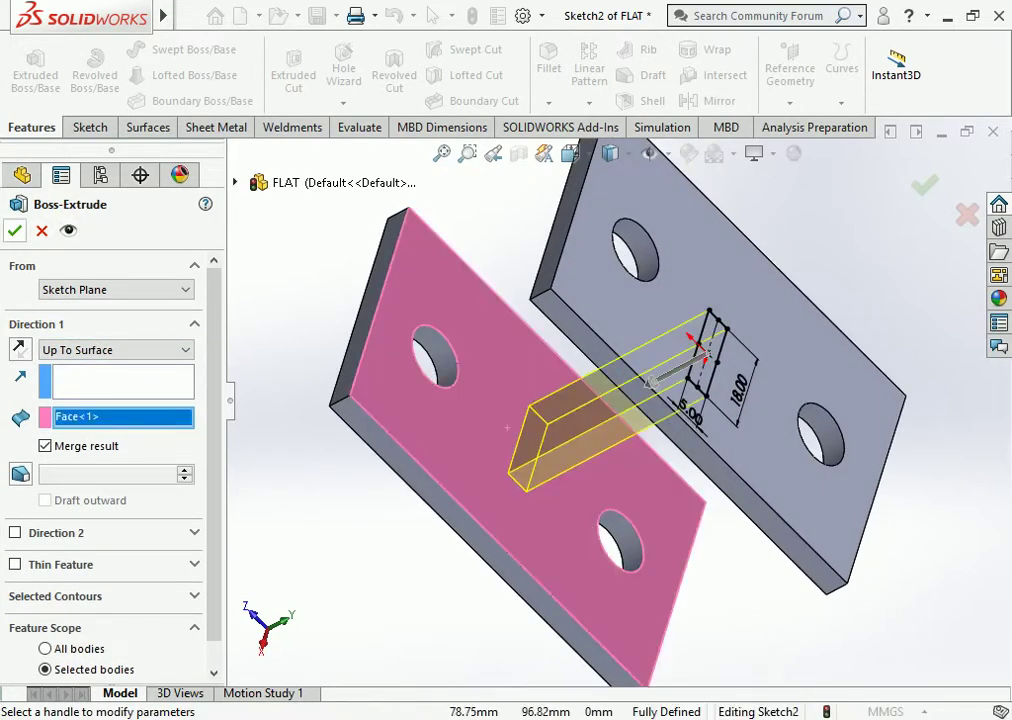
left_click(14, 230)
middle_click_drag(507, 428, 603, 391)
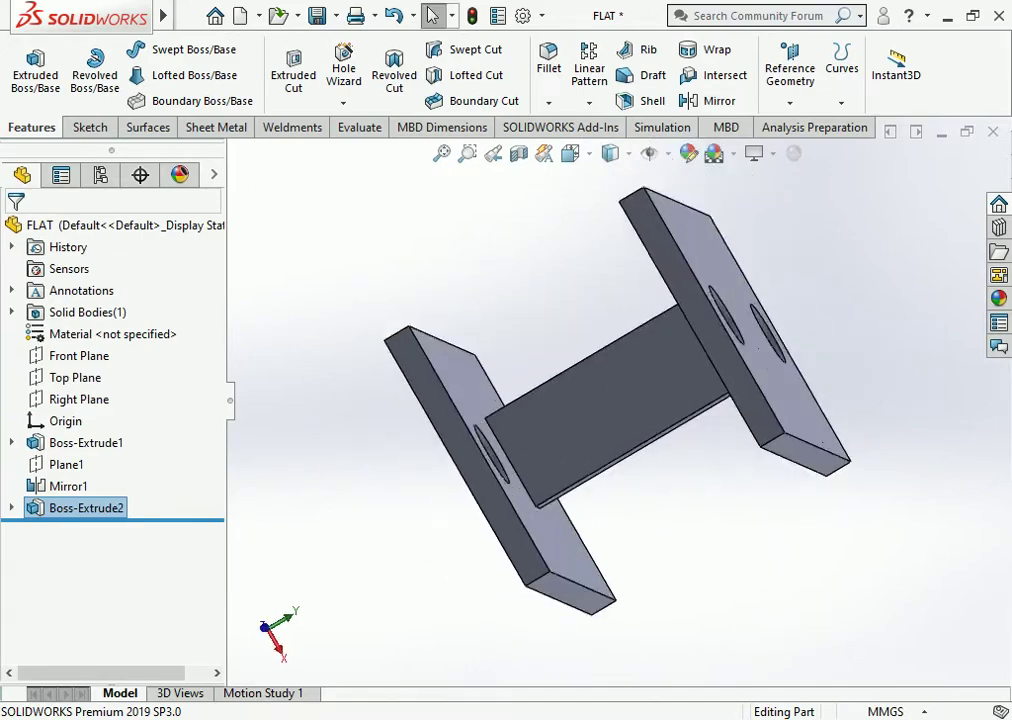
left_click(603, 391)
Start a sketch on the bar face and draw a centerline between the two flanges.
left_click(690, 333)
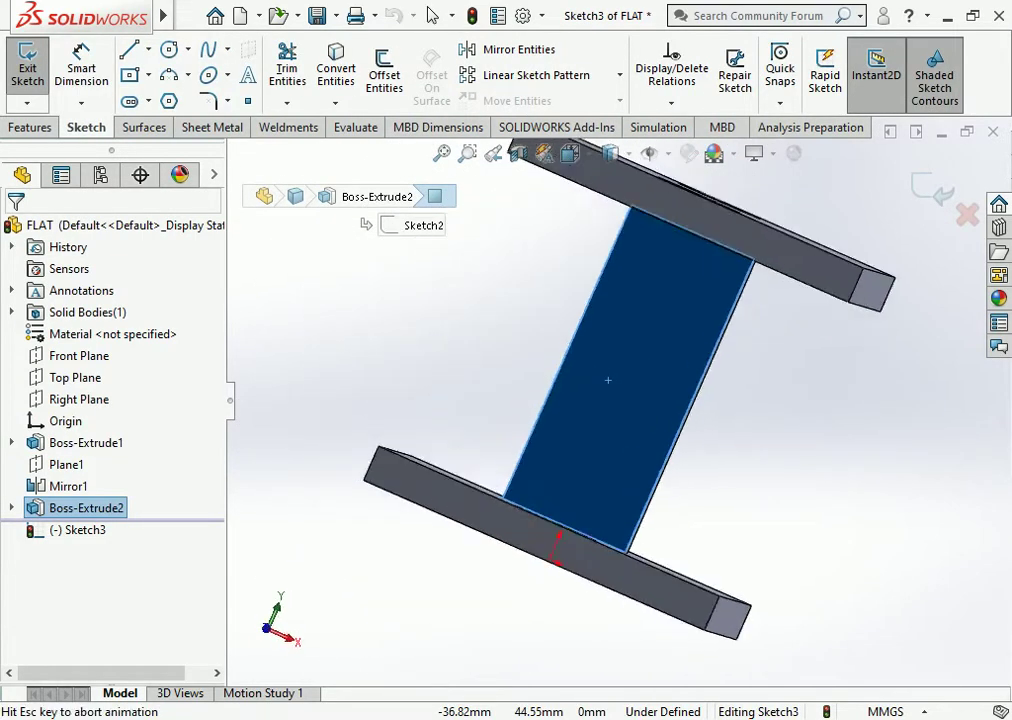
key("Escape")
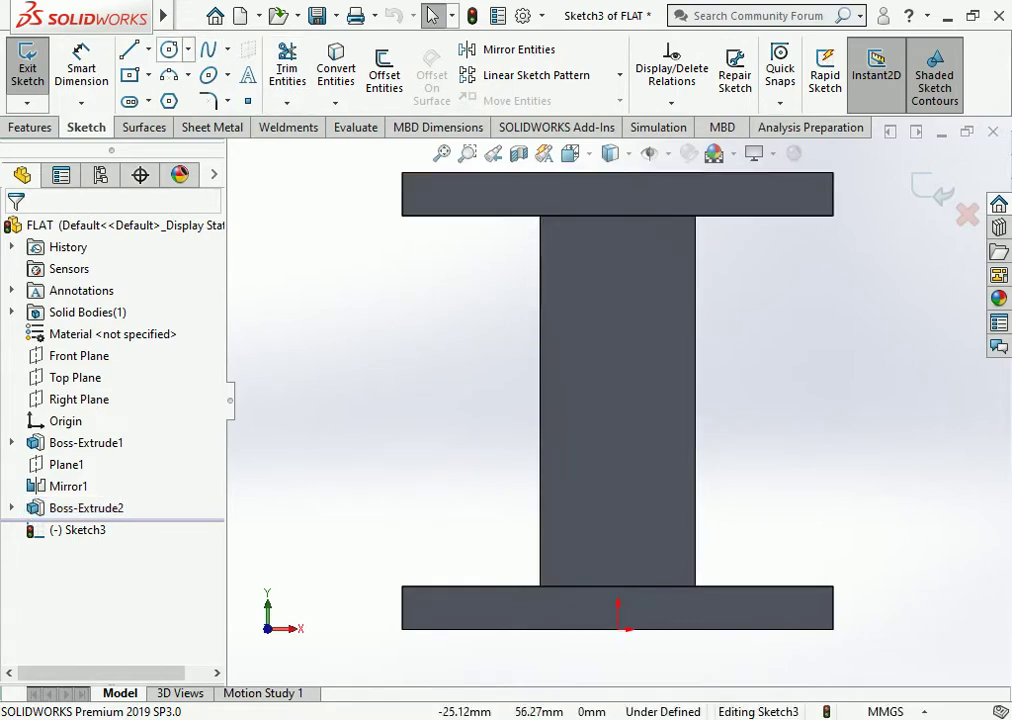
left_click(148, 49)
left_click(172, 97)
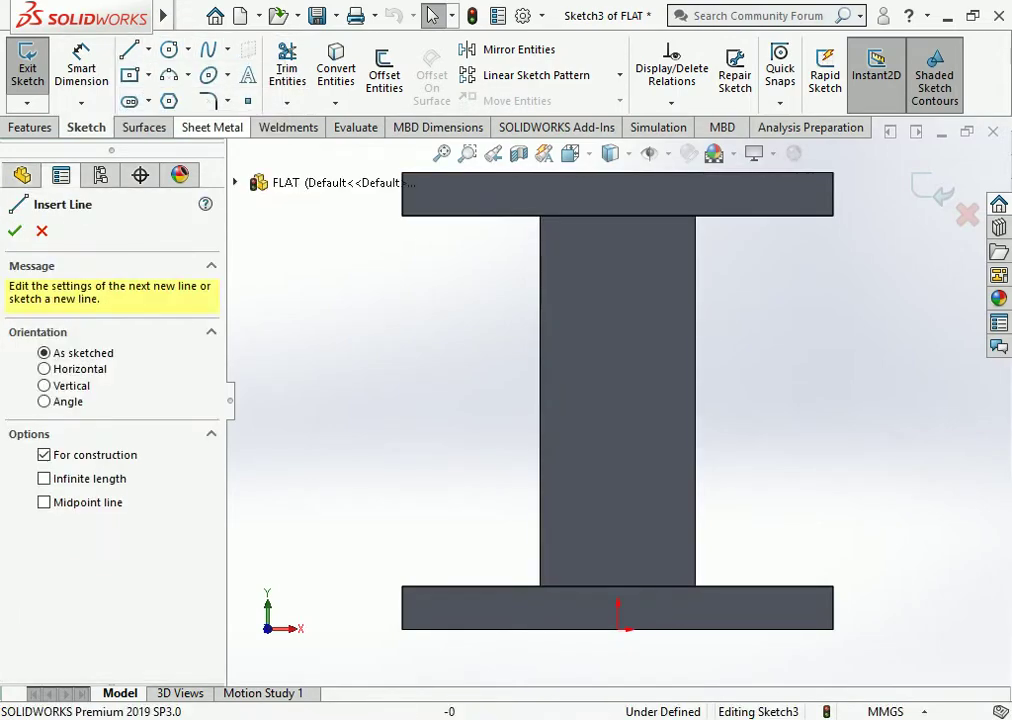
left_click(618, 215)
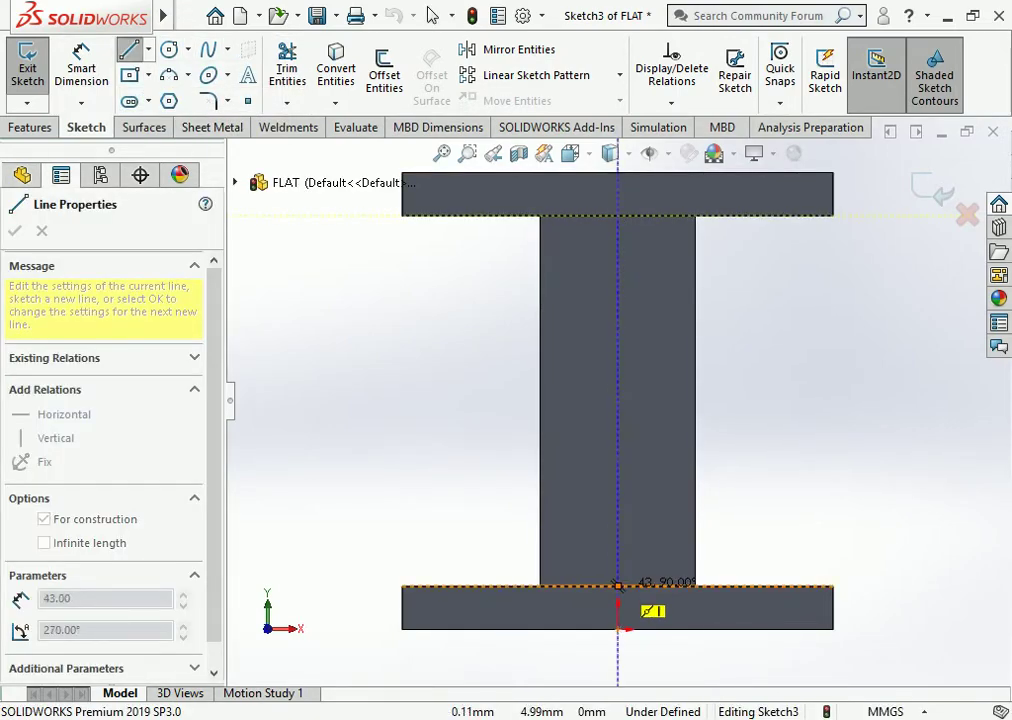
left_click(618, 586)
key("Escape")
Draw a circle at the centerline's midpoint and dimension it Ø10.
key("c")
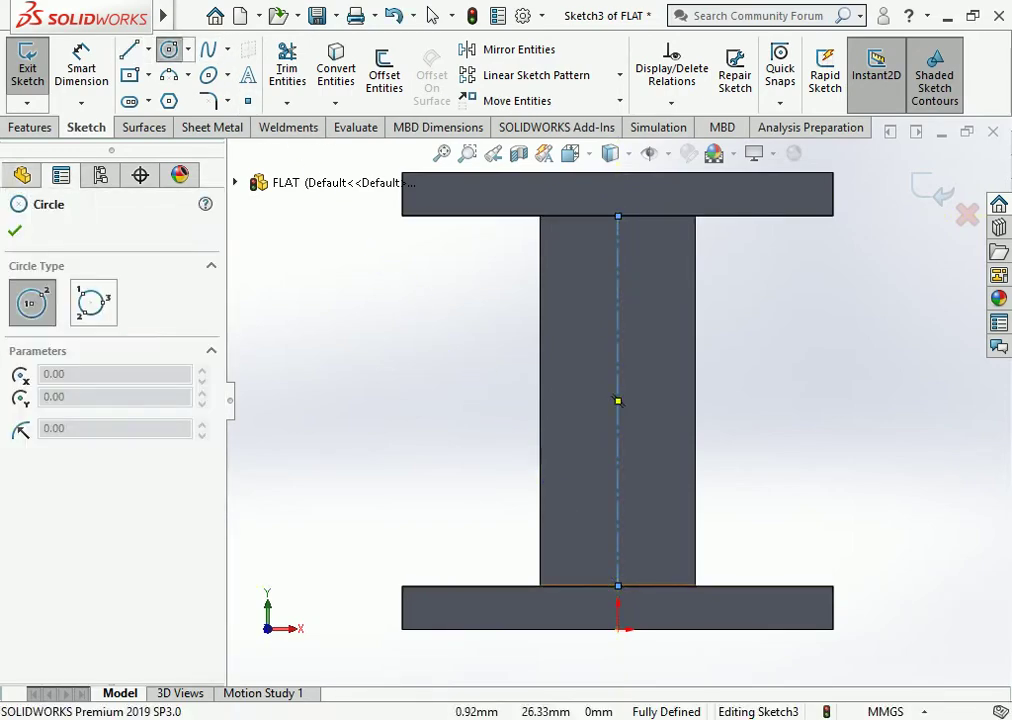
left_click(618, 400)
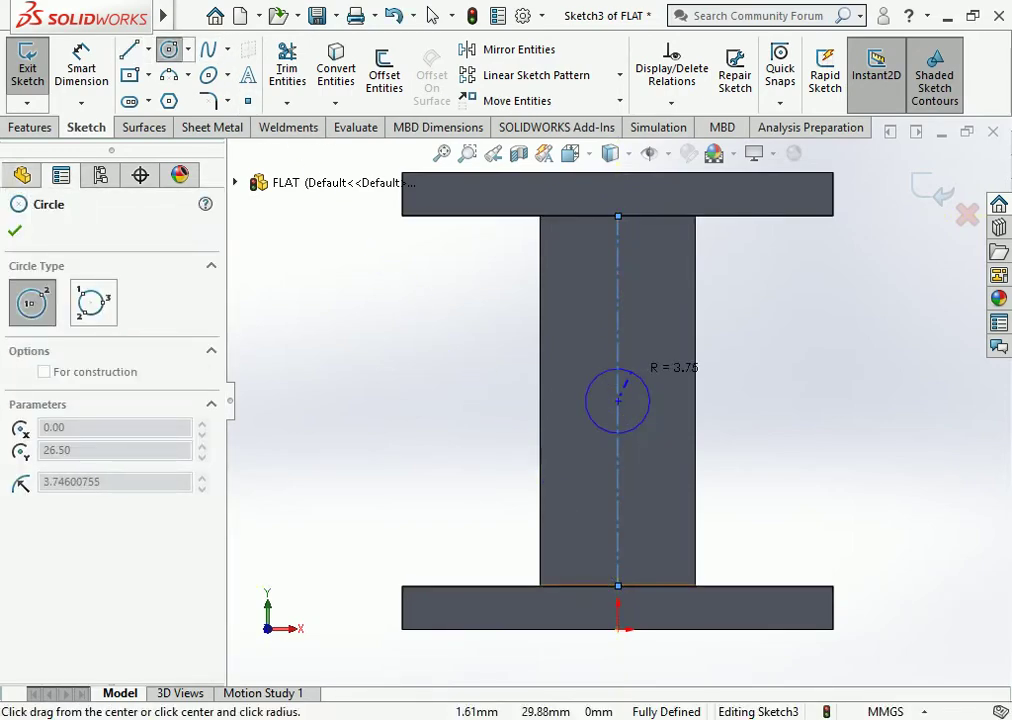
left_click(626, 377)
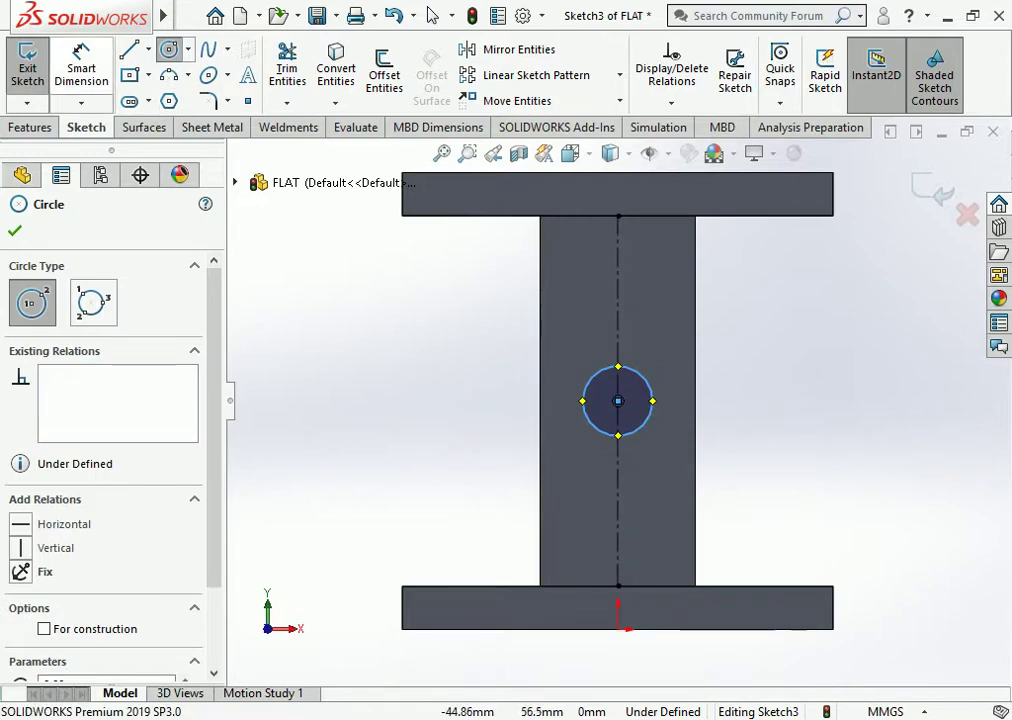
left_click(81, 52)
left_click(641, 376)
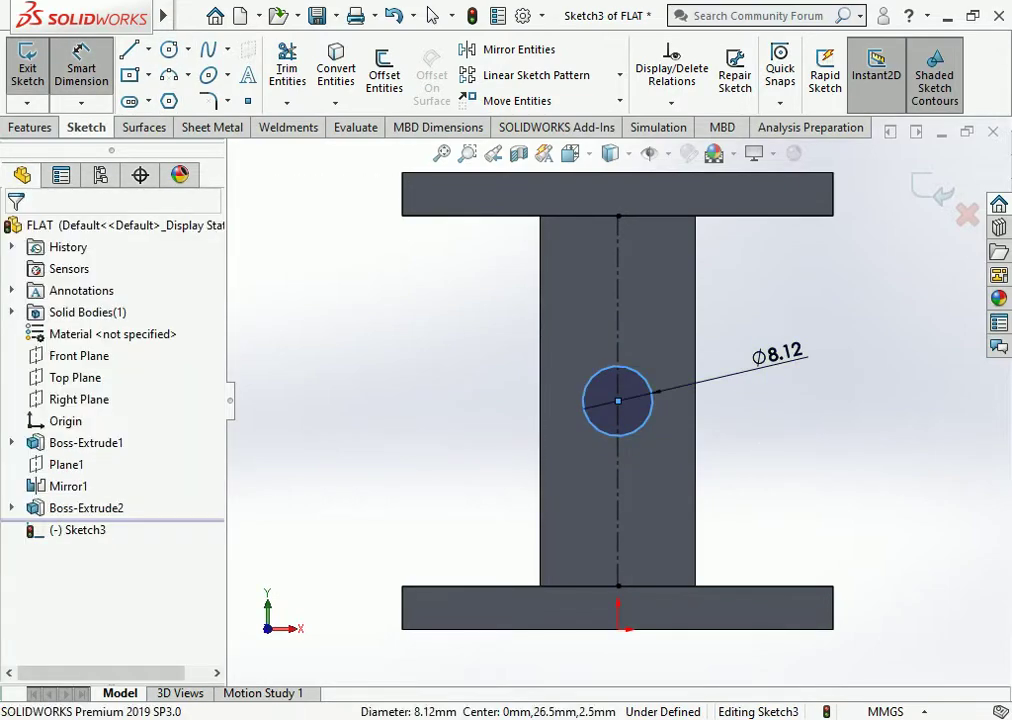
left_click(768, 350)
type("10")
key("Return")
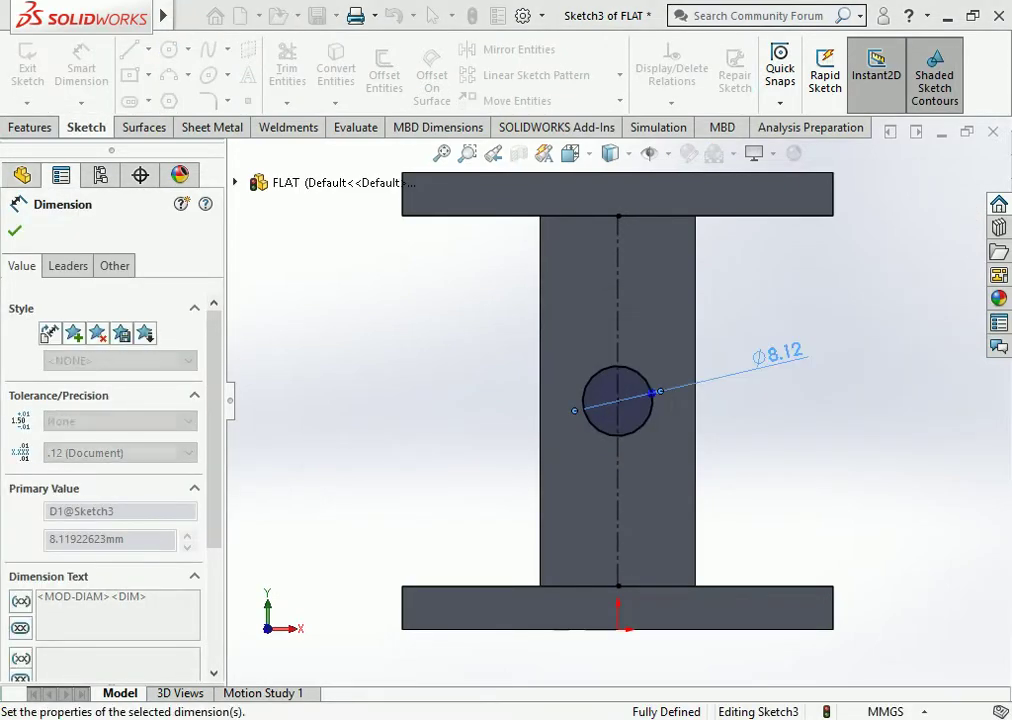
Extruded Cut the Ø10 circle through the bar.
left_click(30, 127)
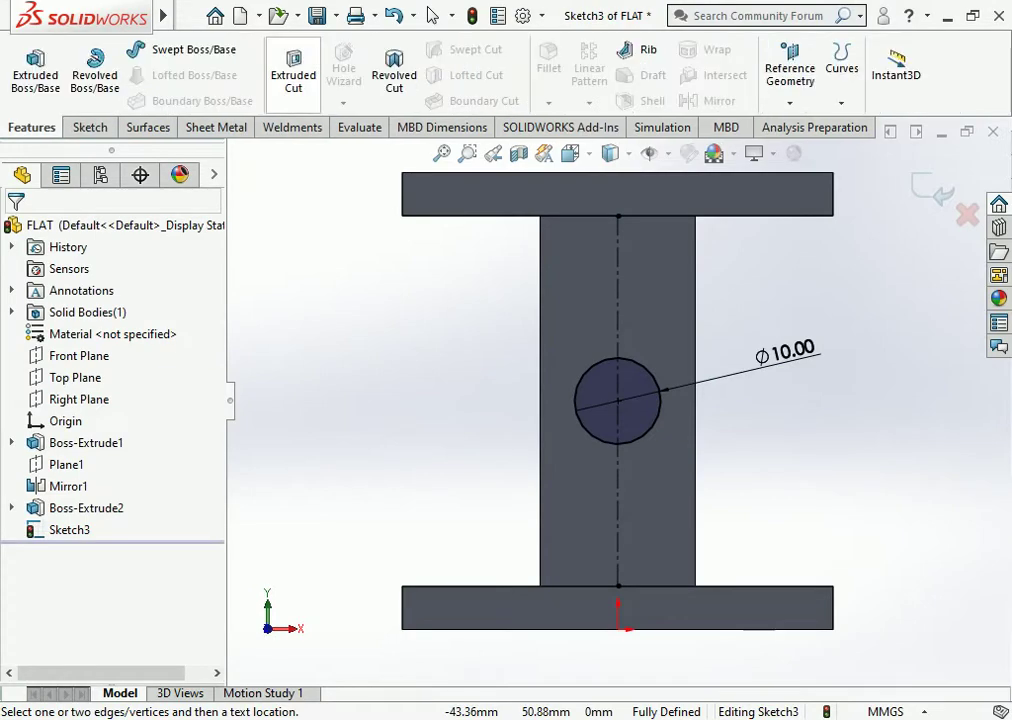
left_click(293, 67)
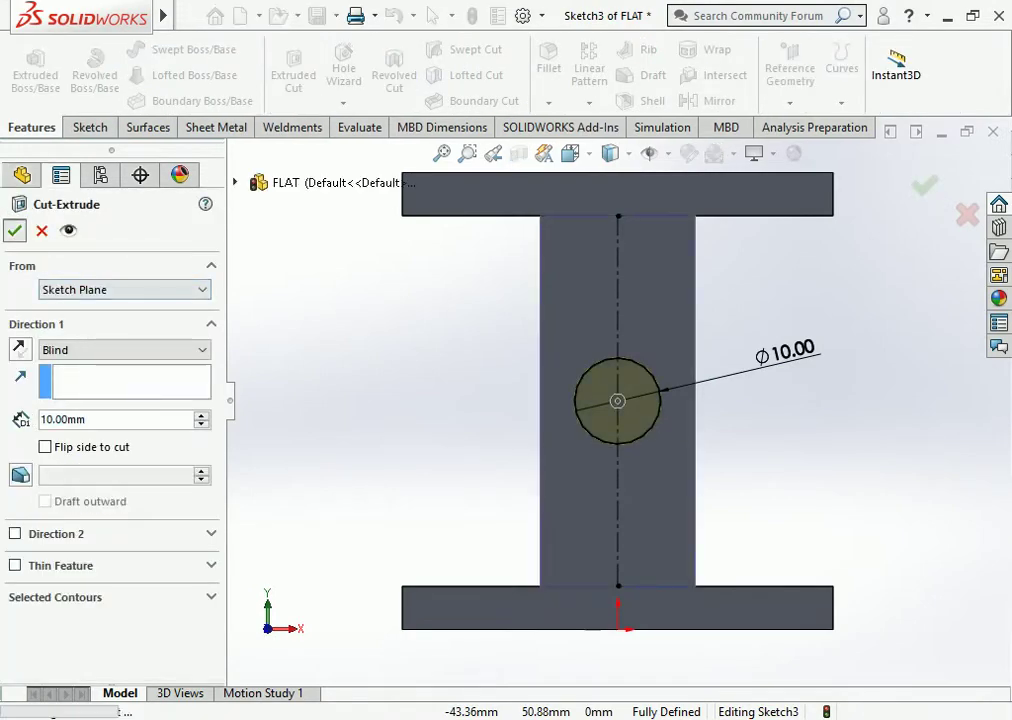
key("Return")
scroll(545, 430, "up", 1)
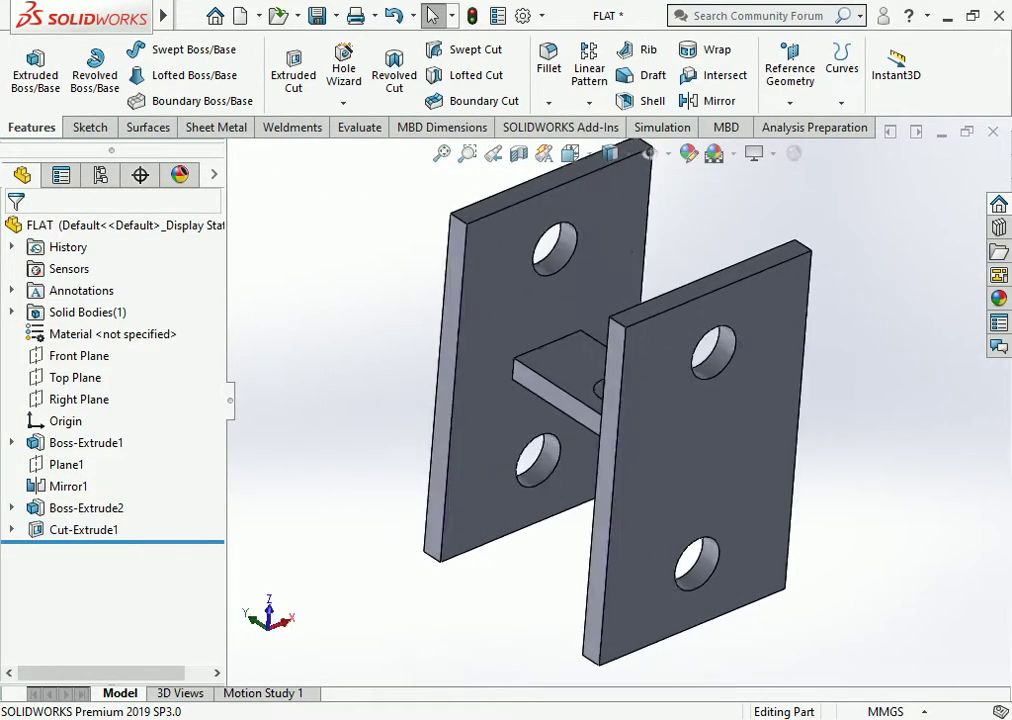
scroll(545, 430, "up", 3)
Leave the FLAT part and create a new Assembly document from the New dialog.
scroll(545, 430, "up", 1)
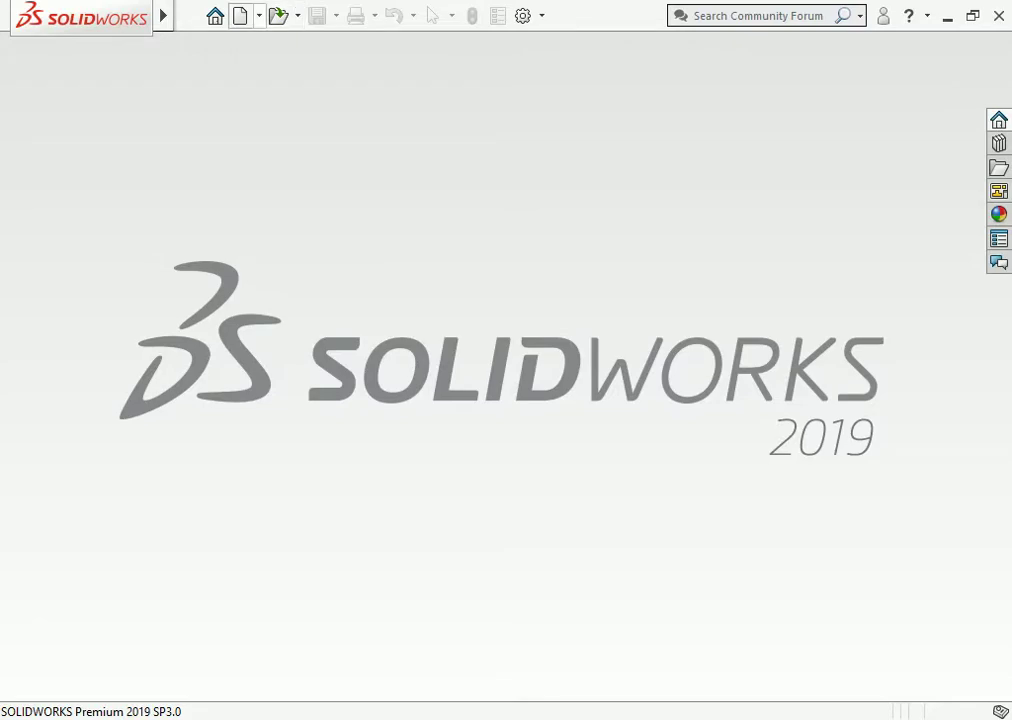
key("ctrl+n")
left_click(535, 310)
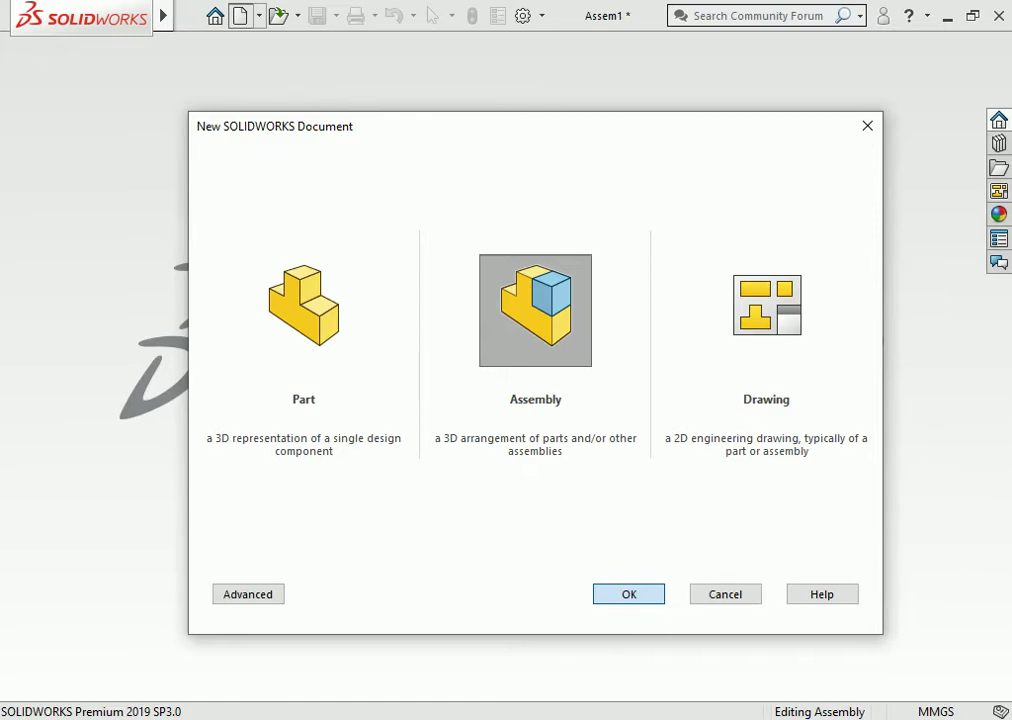
key("Return")
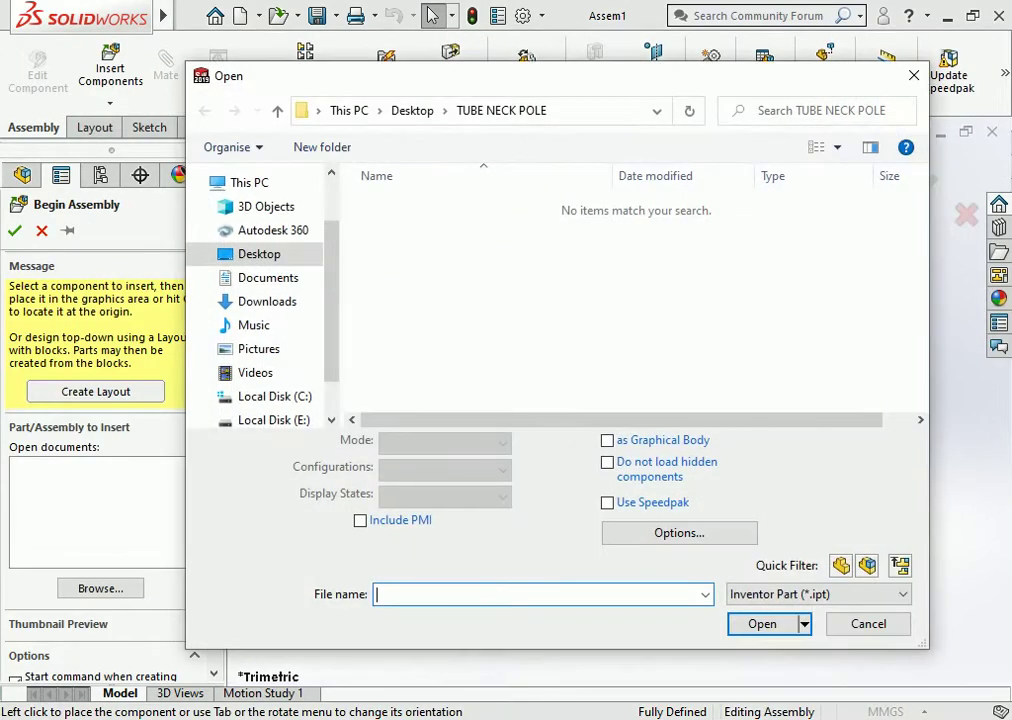
Insert the BP base plate into Assem1, showing All Files to find it.
left_click(818, 594)
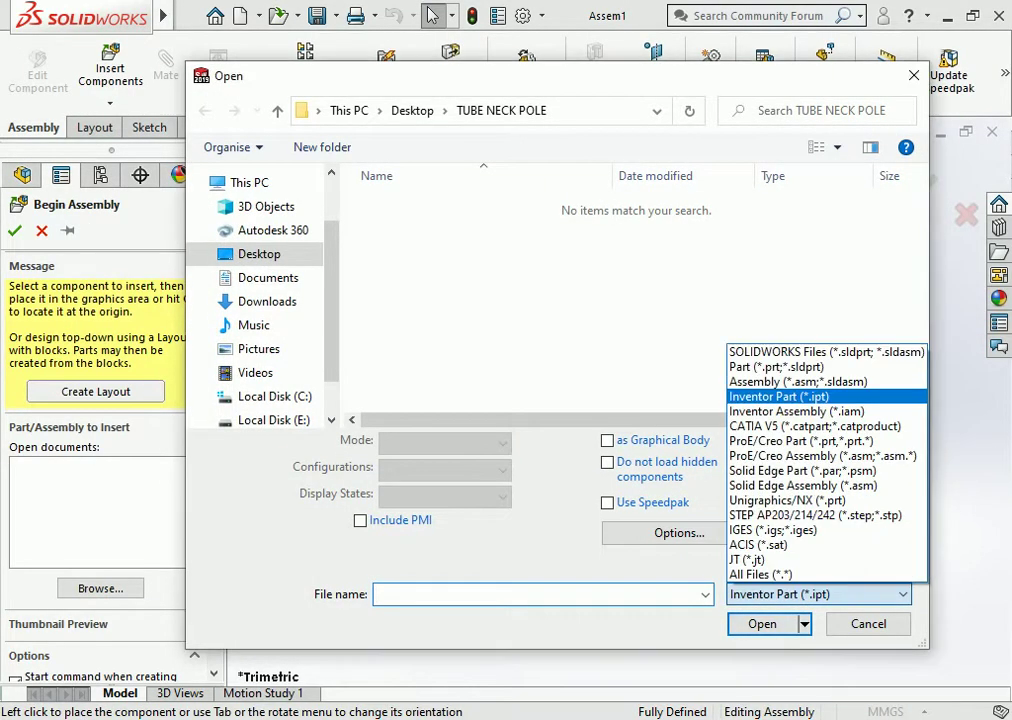
left_click(770, 573)
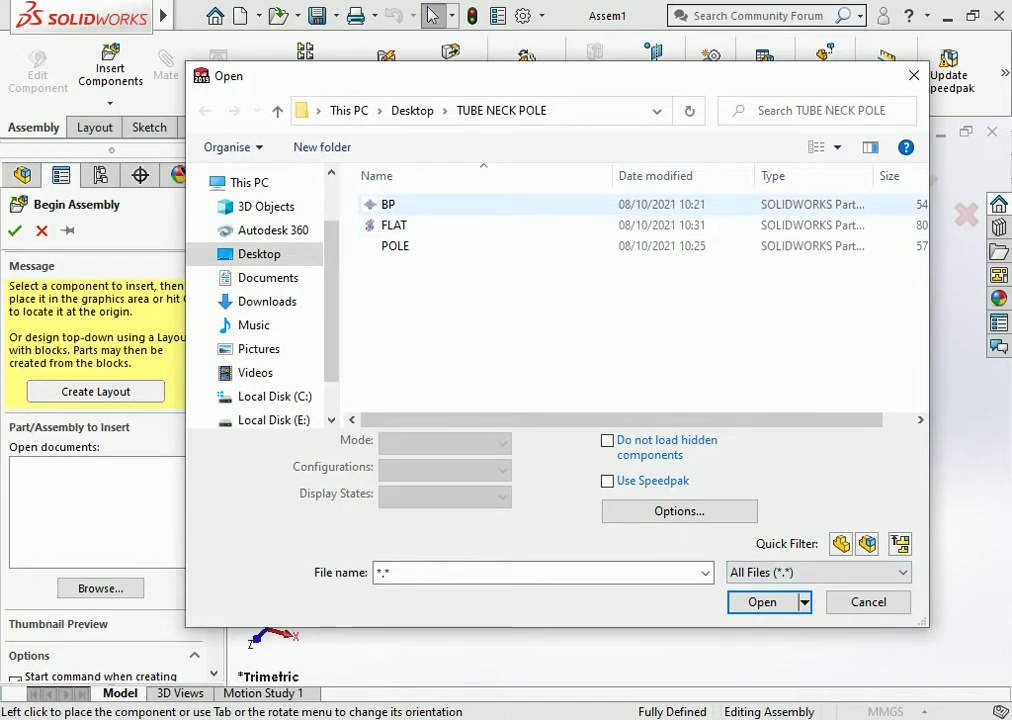
left_click(388, 204)
key("Return")
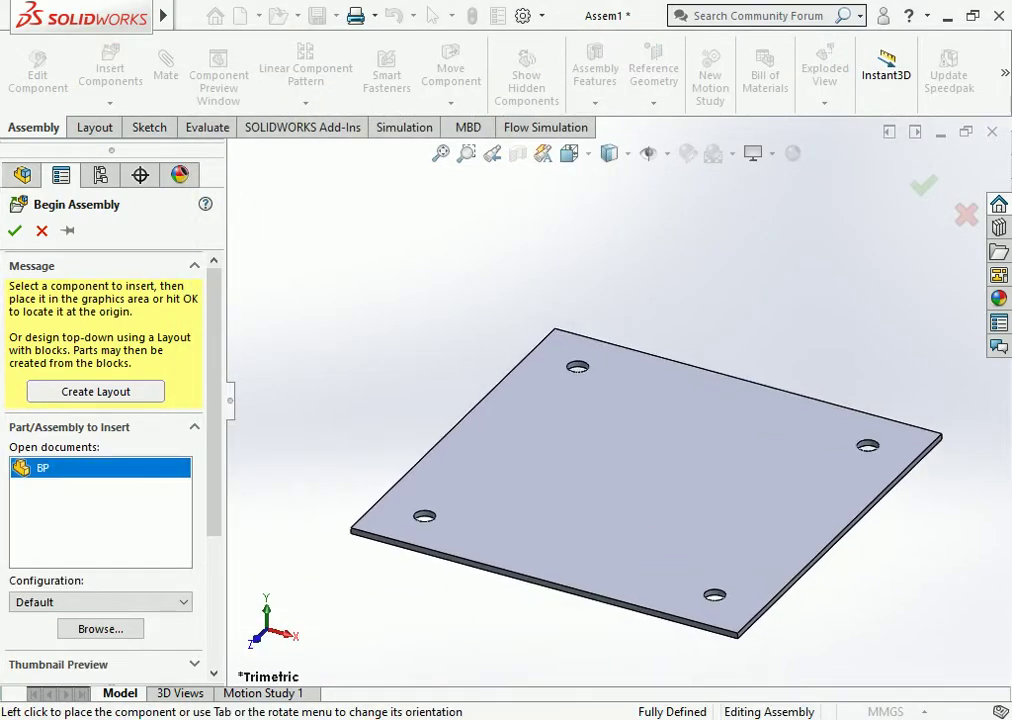
key("Return")
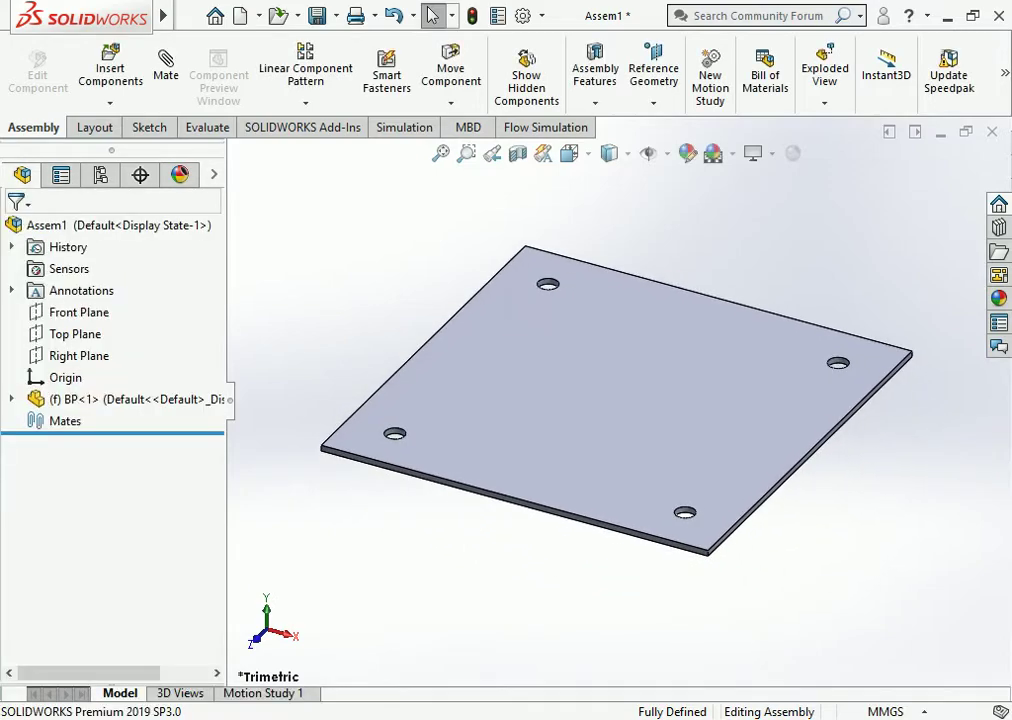
Change the BP<1> plate from fixed to floating.
right_click(640, 290)
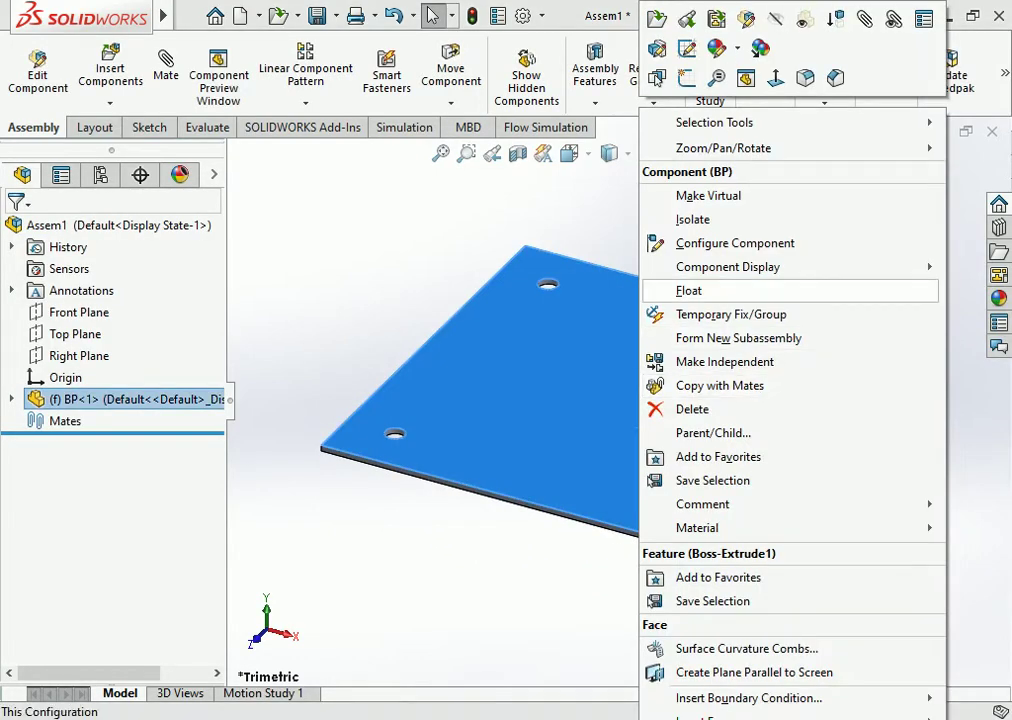
left_click(689, 290)
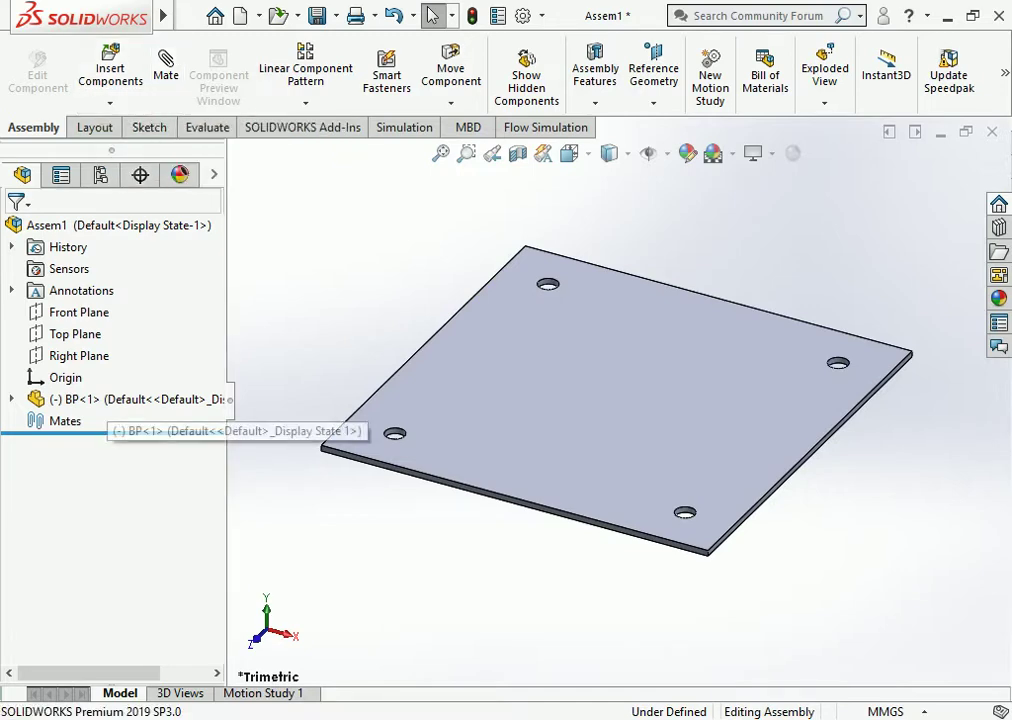
left_click(100, 399)
right_click(100, 399)
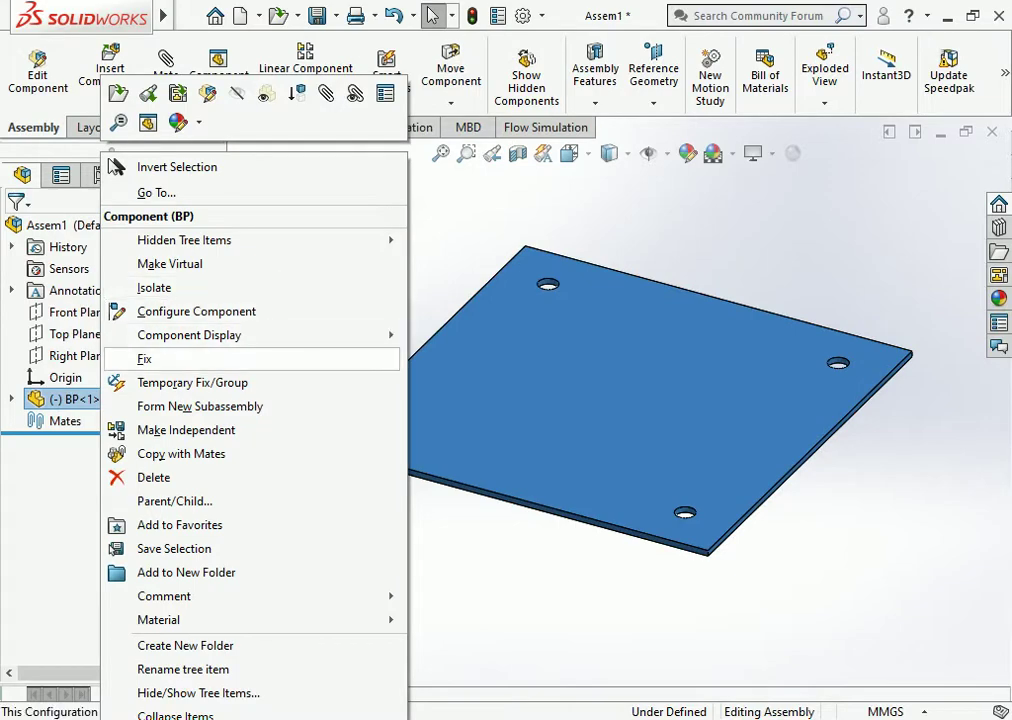
left_click(115, 167)
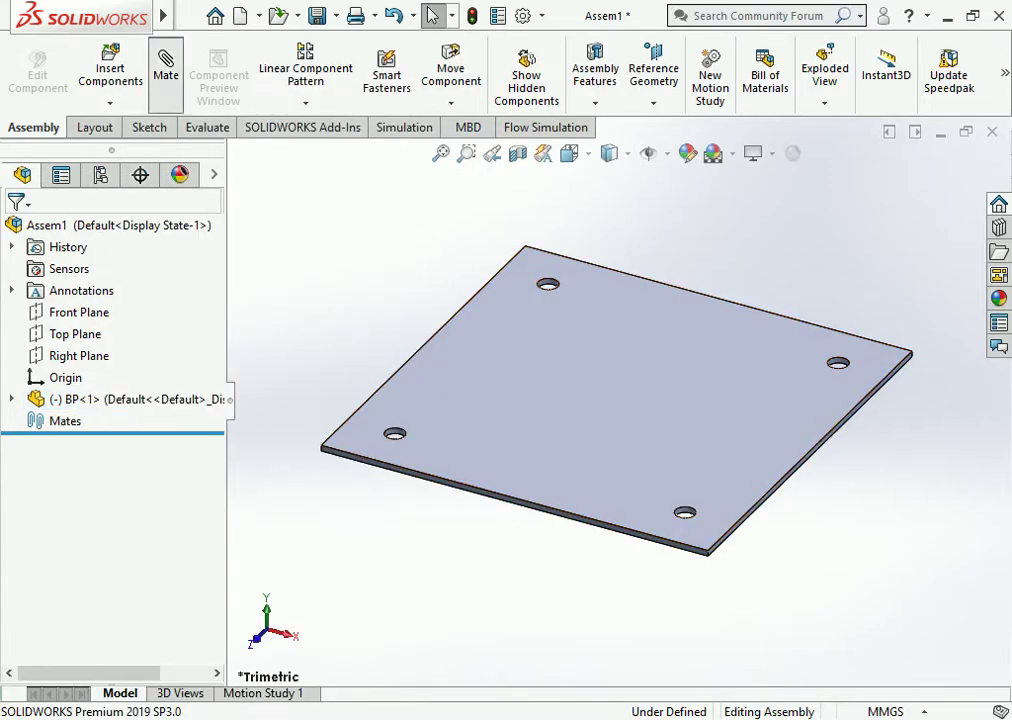
Add a Coincident mate between the assembly Origin and BP<1>'s Origin.
left_click(166, 70)
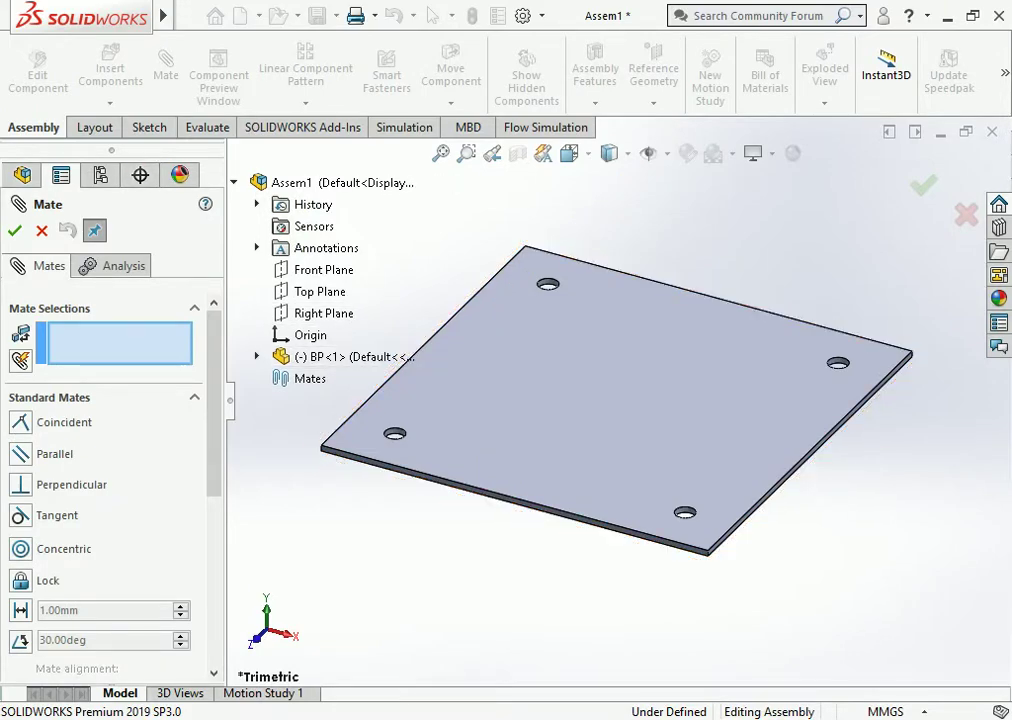
left_click(310, 335)
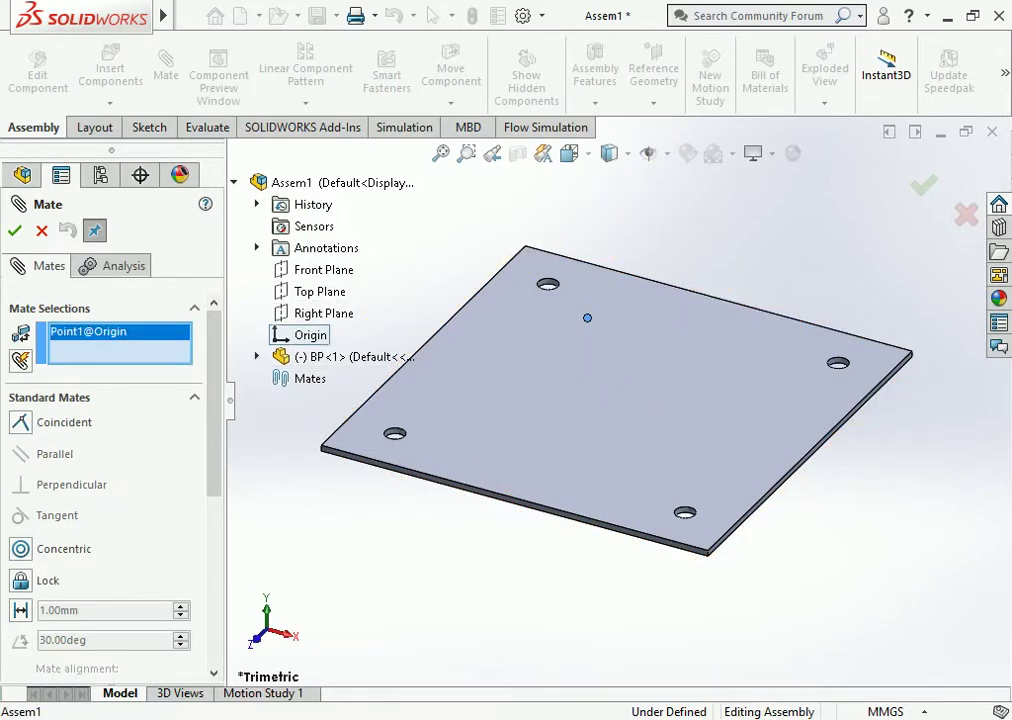
left_click(256, 356)
left_click(333, 552)
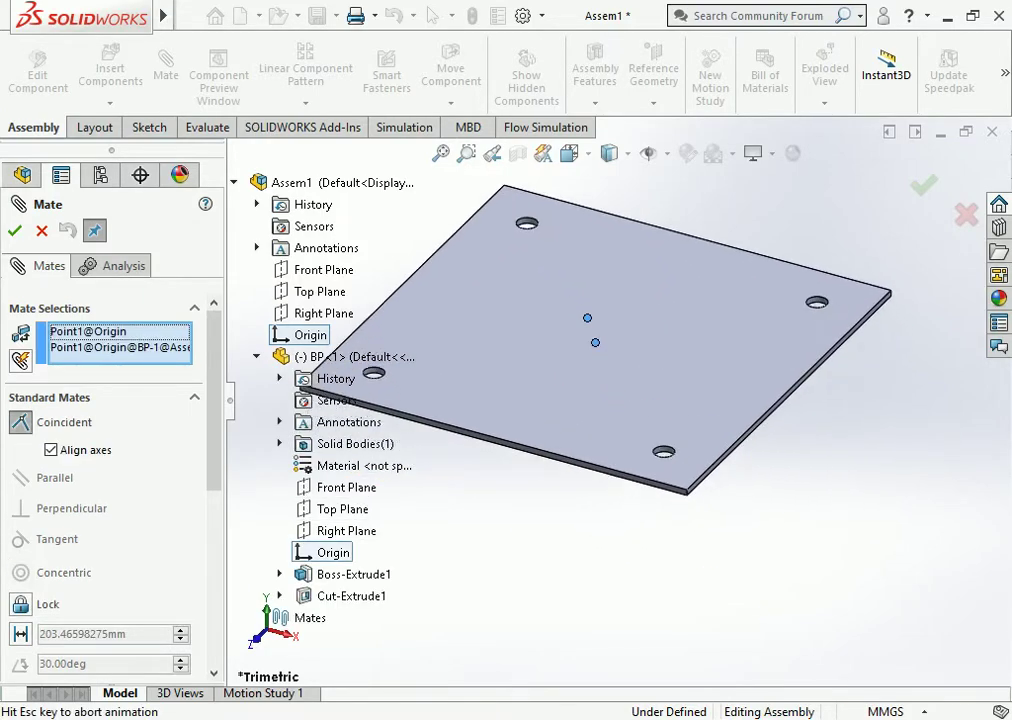
left_click(306, 582)
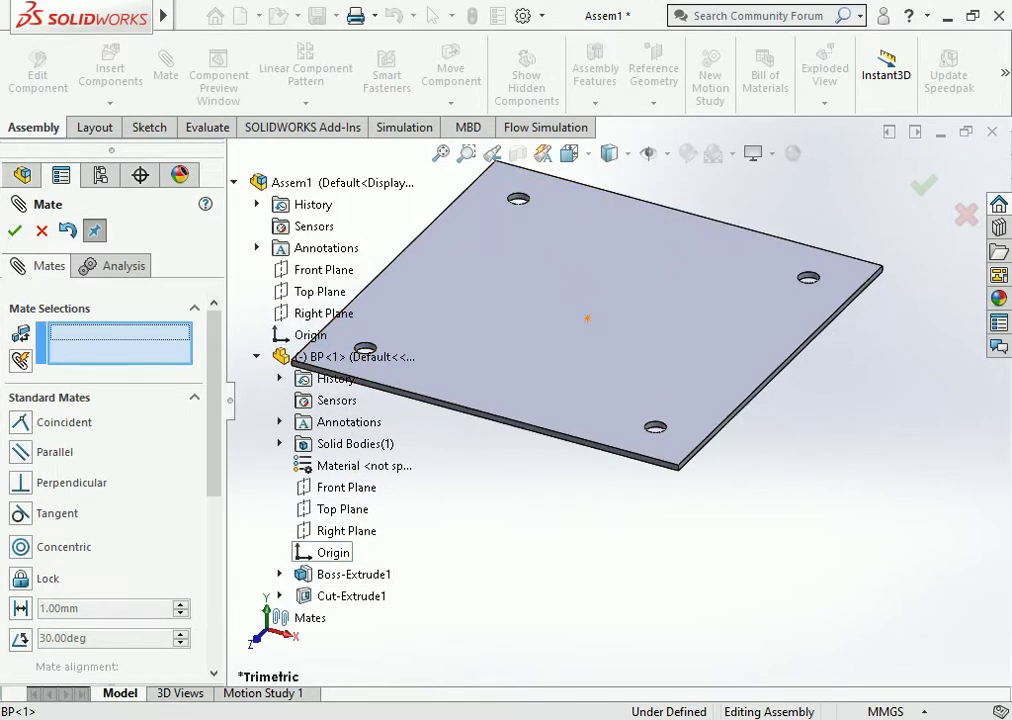
left_click(14, 231)
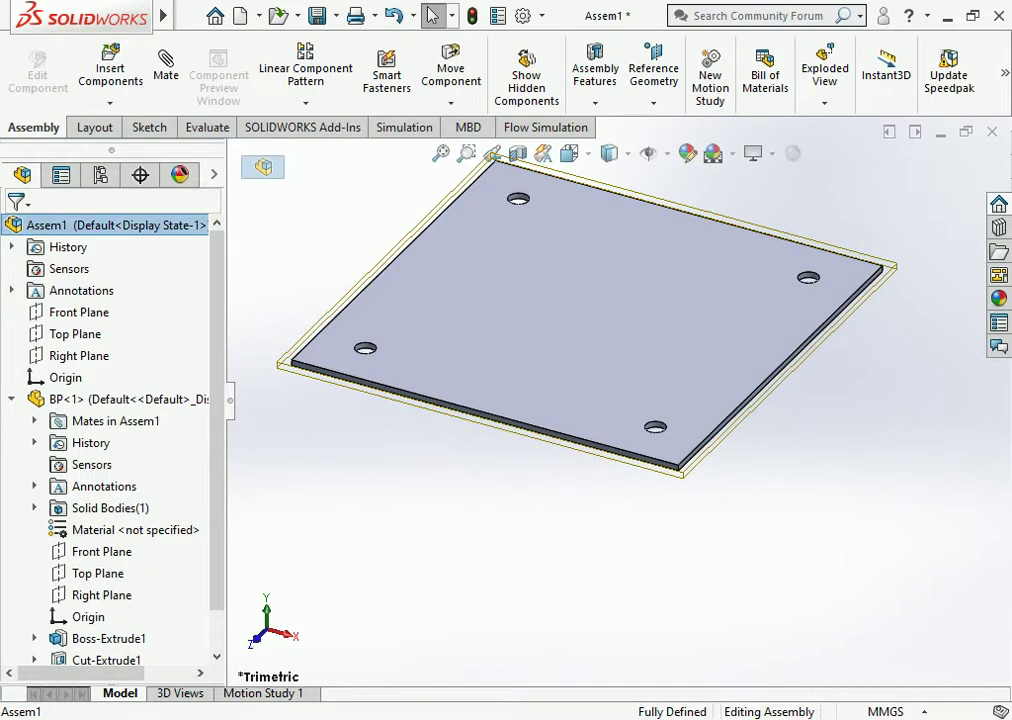
scroll(569, 439, "up", 2)
scroll(569, 439, "up", 2)
scroll(569, 439, "up", 2)
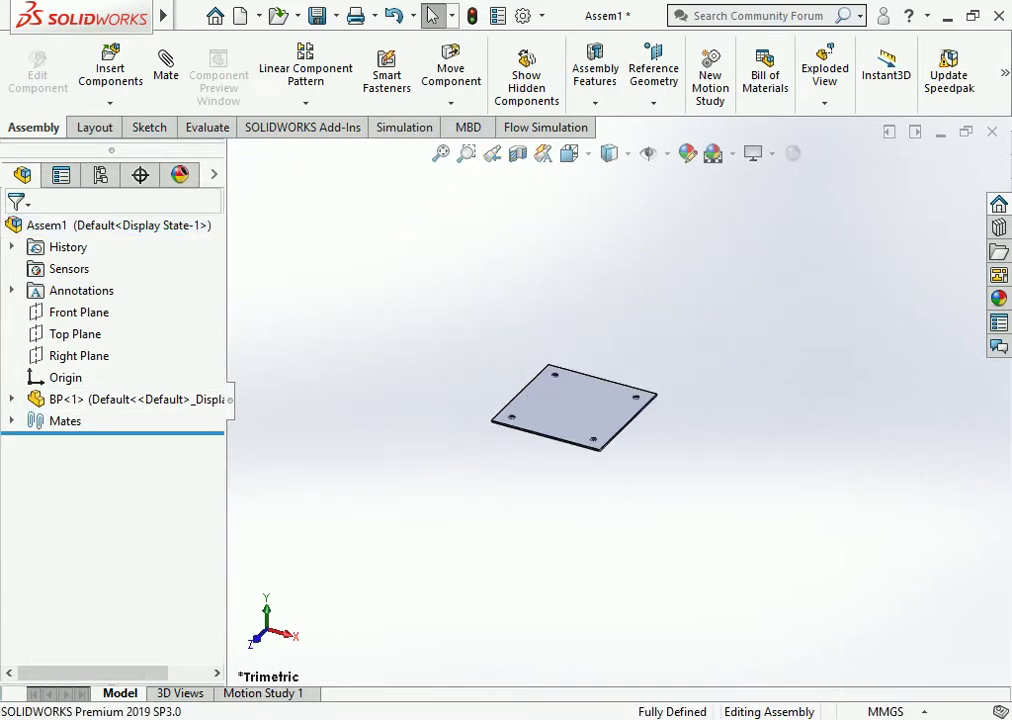
scroll(780, 250, "down", 2)
Insert the POLE part, with All Files shown, and place it beside the plate as POLE<1>.
left_click(110, 62)
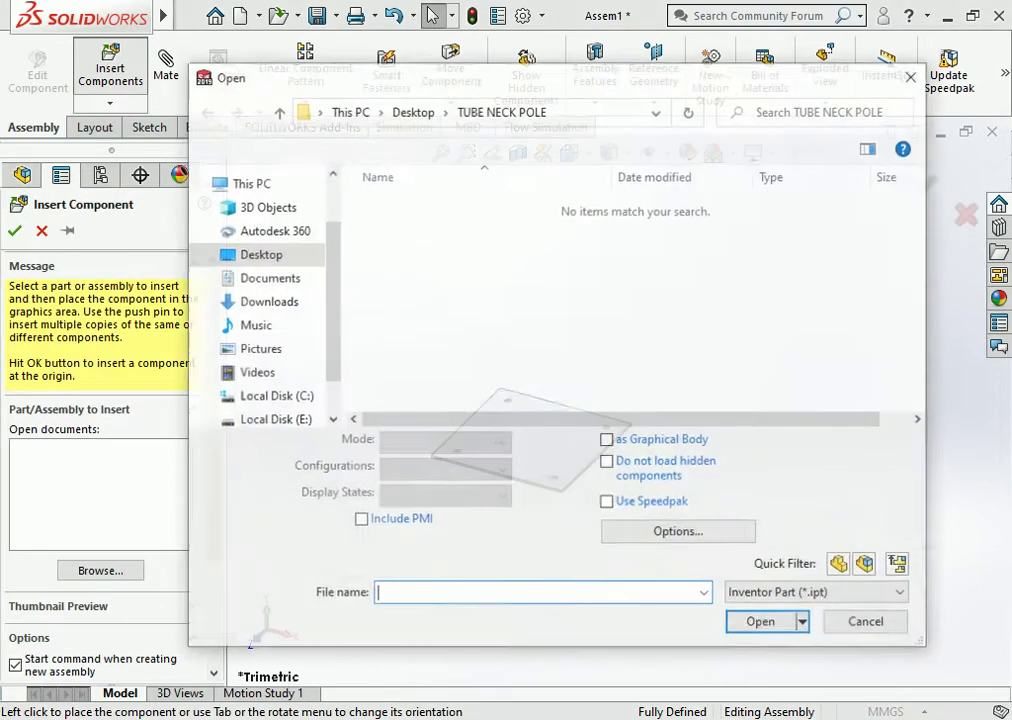
left_click(818, 594)
left_click(768, 576)
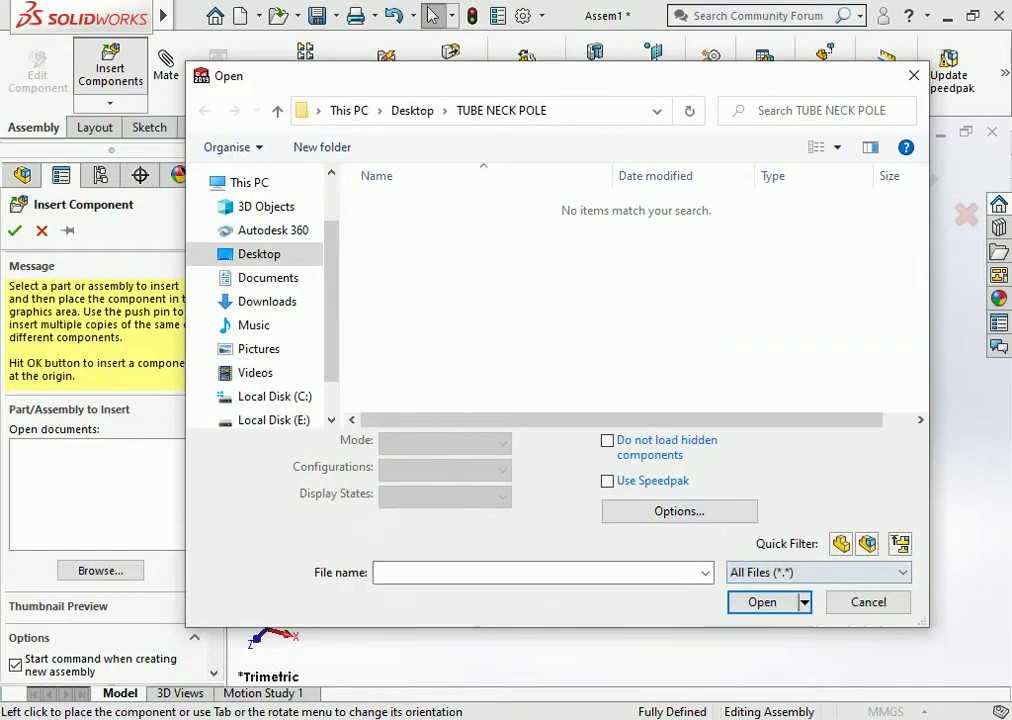
left_click(395, 246)
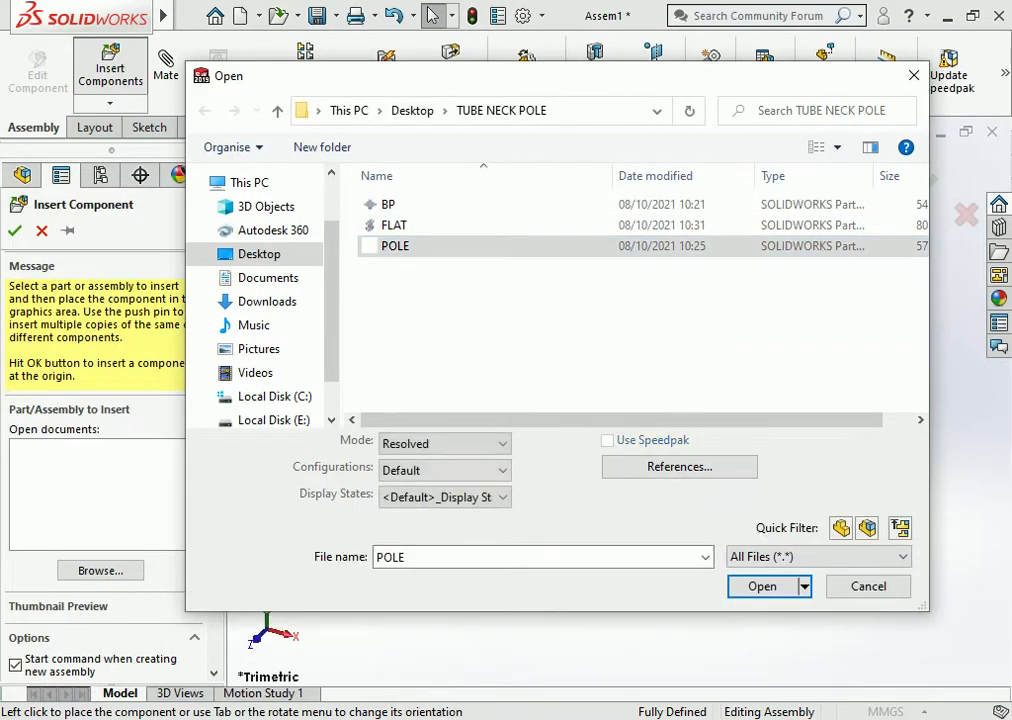
key("Return")
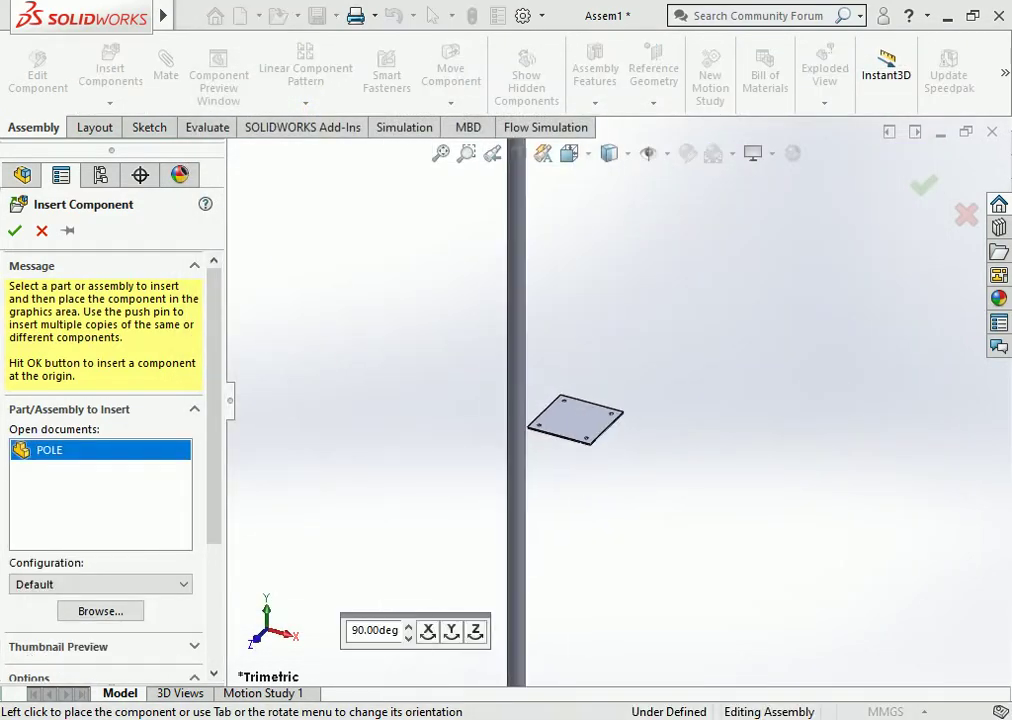
left_click(564, 424)
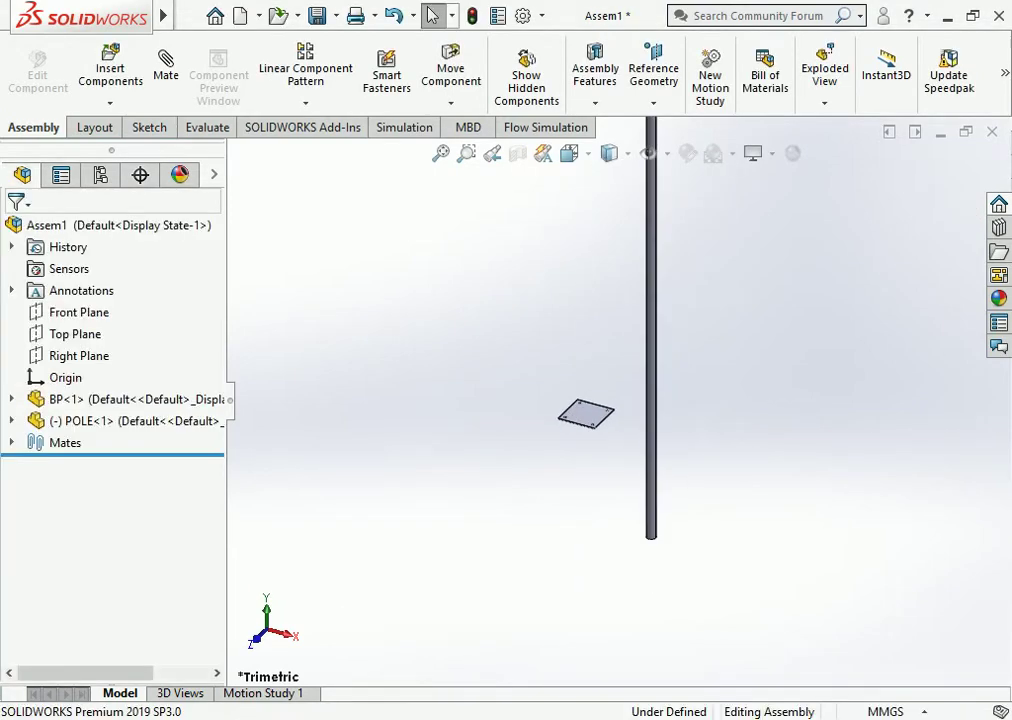
scroll(564, 424, "down", 3)
Attempt a mate from the base plate to the pole's end, then cancel it after the error.
left_click(620, 402)
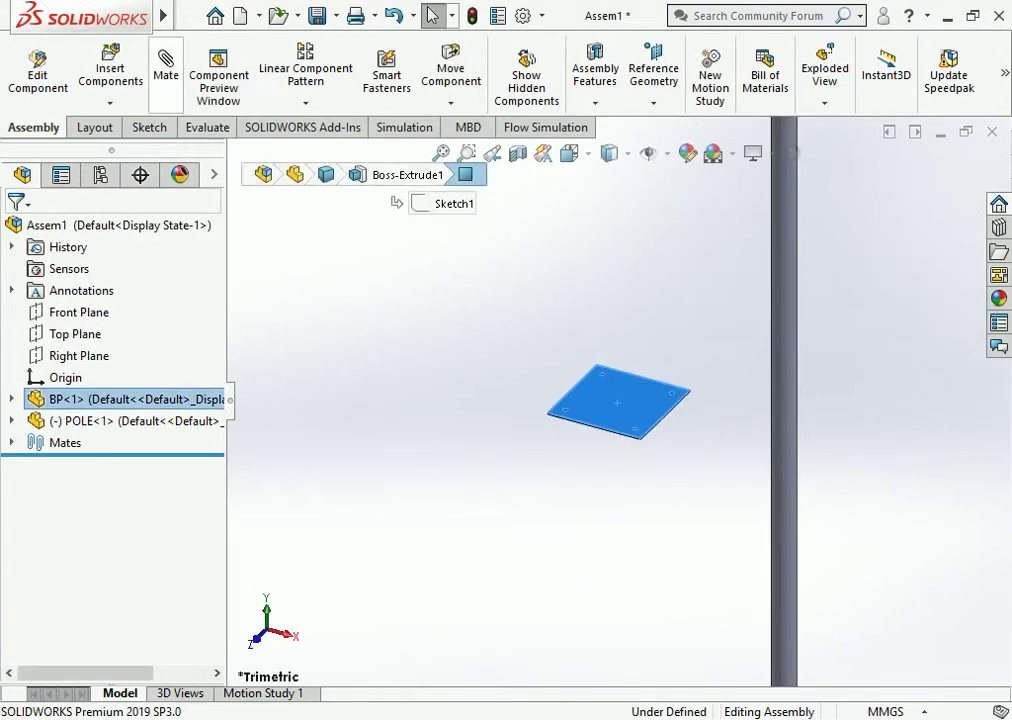
middle_click_drag(620, 400, 700, 350)
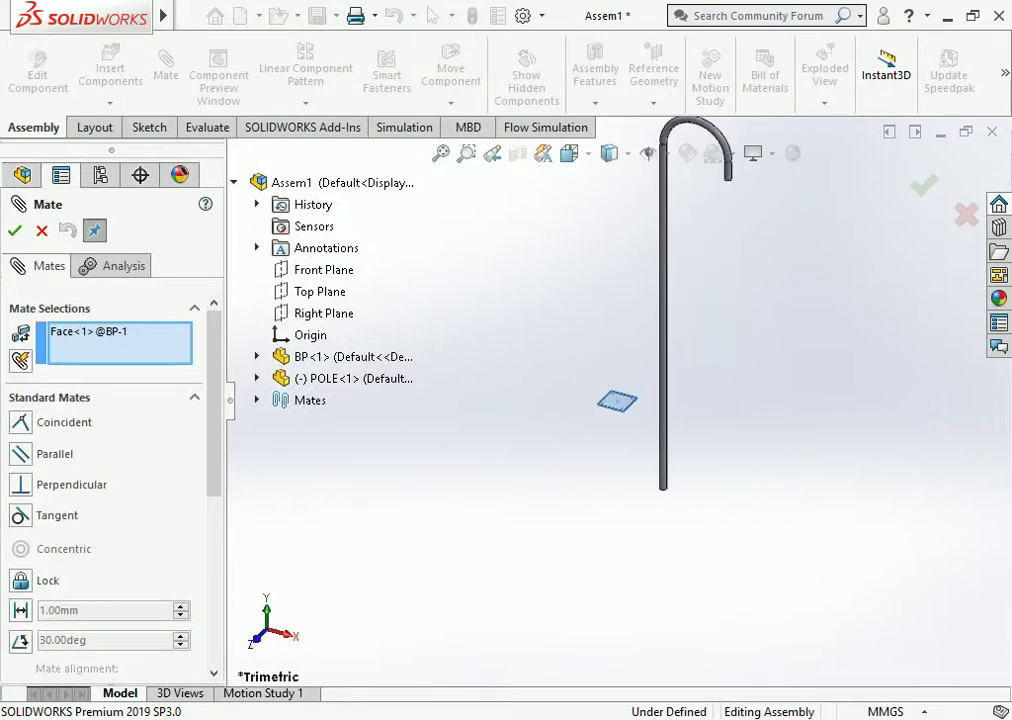
scroll(635, 450, "down", 5)
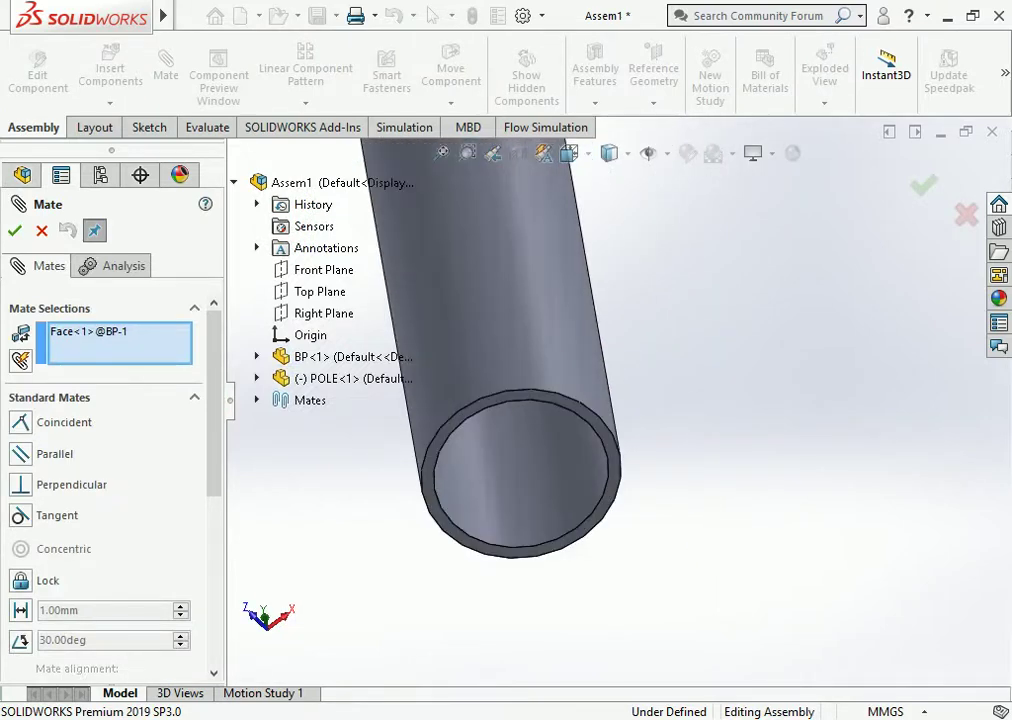
scroll(620, 490, "down", 2)
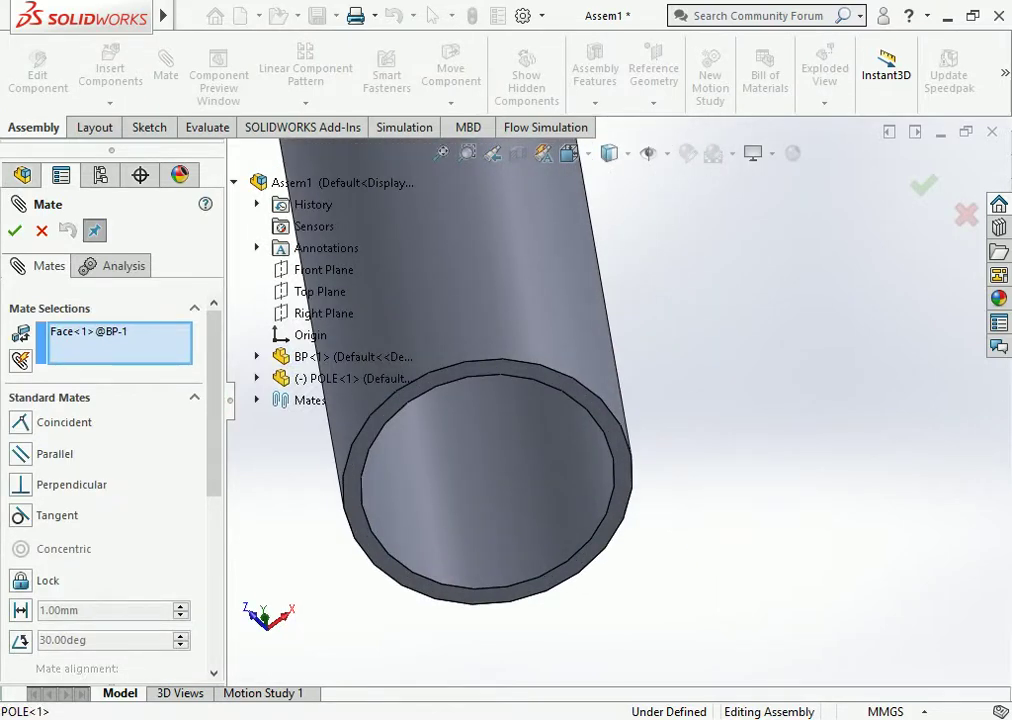
scroll(620, 485, "down", 2)
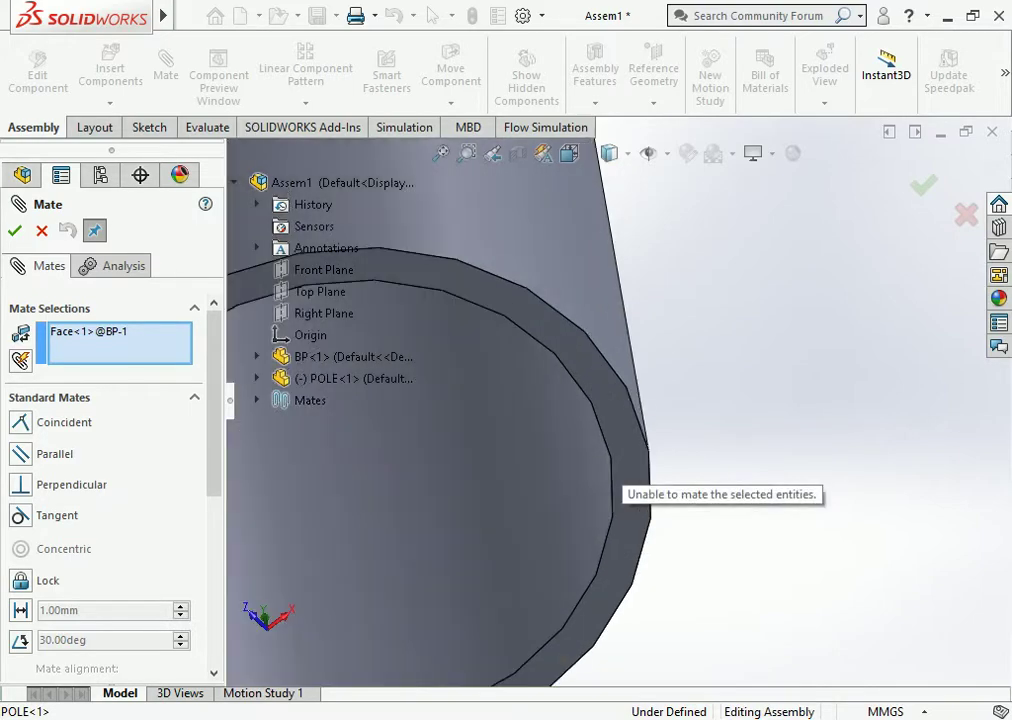
scroll(620, 458, "up", 3)
scroll(620, 456, "up", 2)
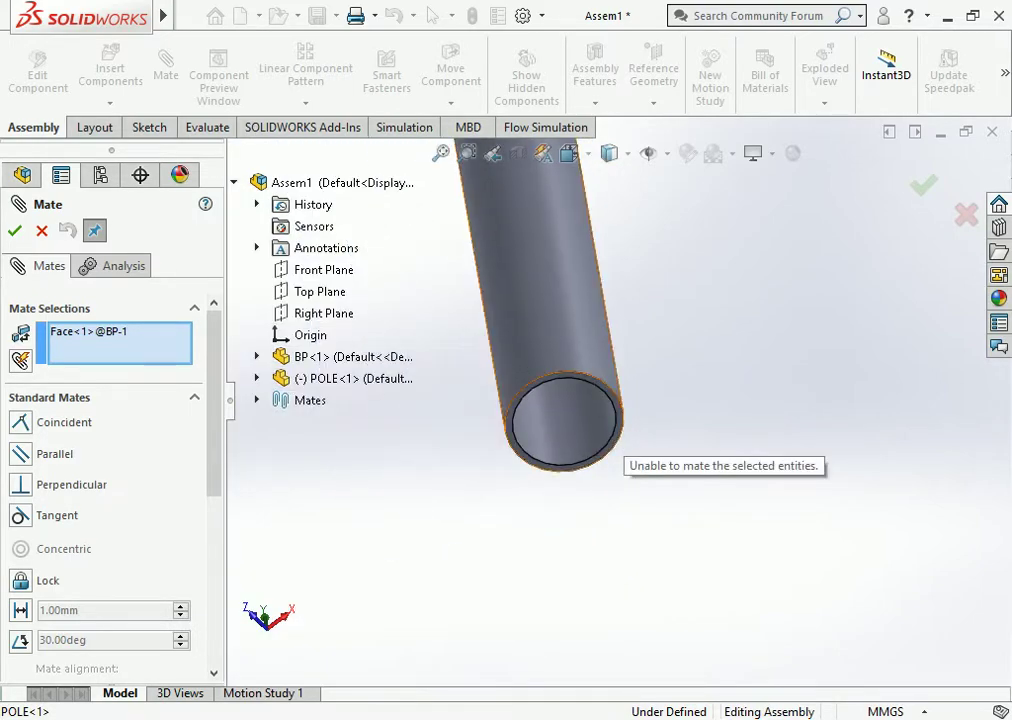
scroll(620, 456, "down", 3)
scroll(620, 456, "down", 3)
key("Escape")
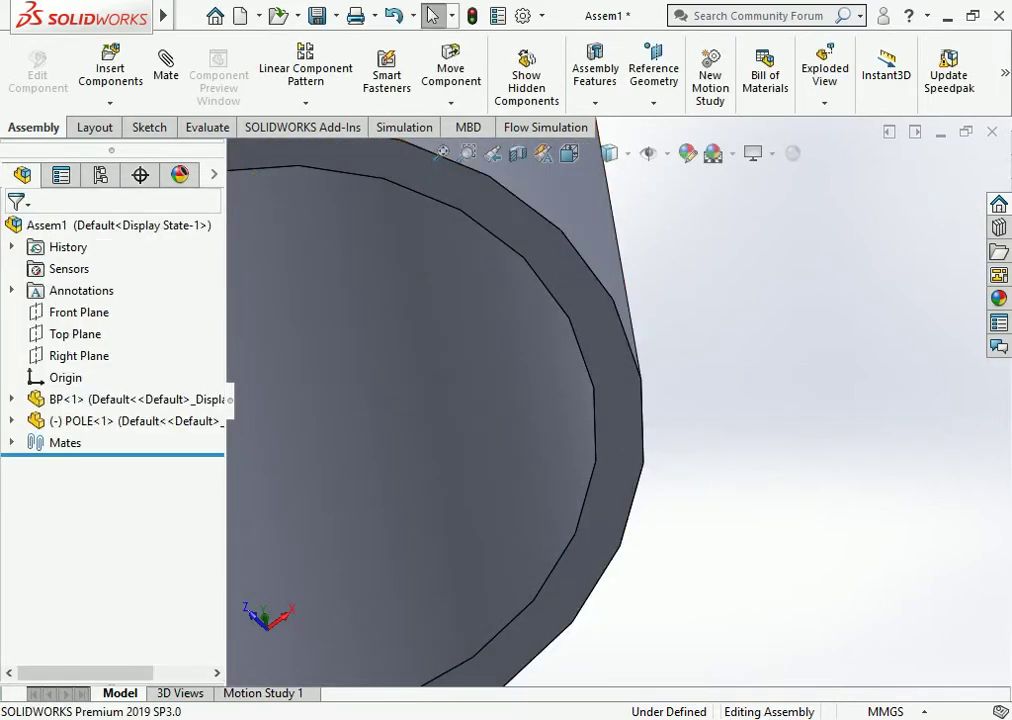
Select the pole and bring up Save As for Assem1 with Ctrl+S.
left_click(640, 290)
scroll(620, 400, "up", 3)
scroll(620, 400, "up", 3)
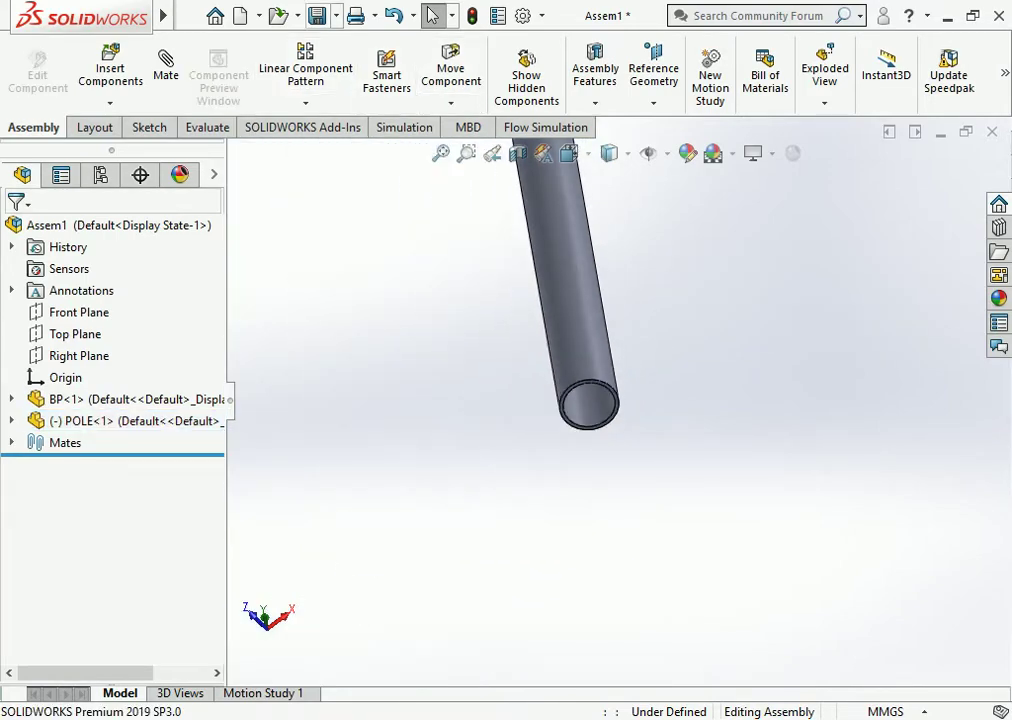
key("ctrl+s")
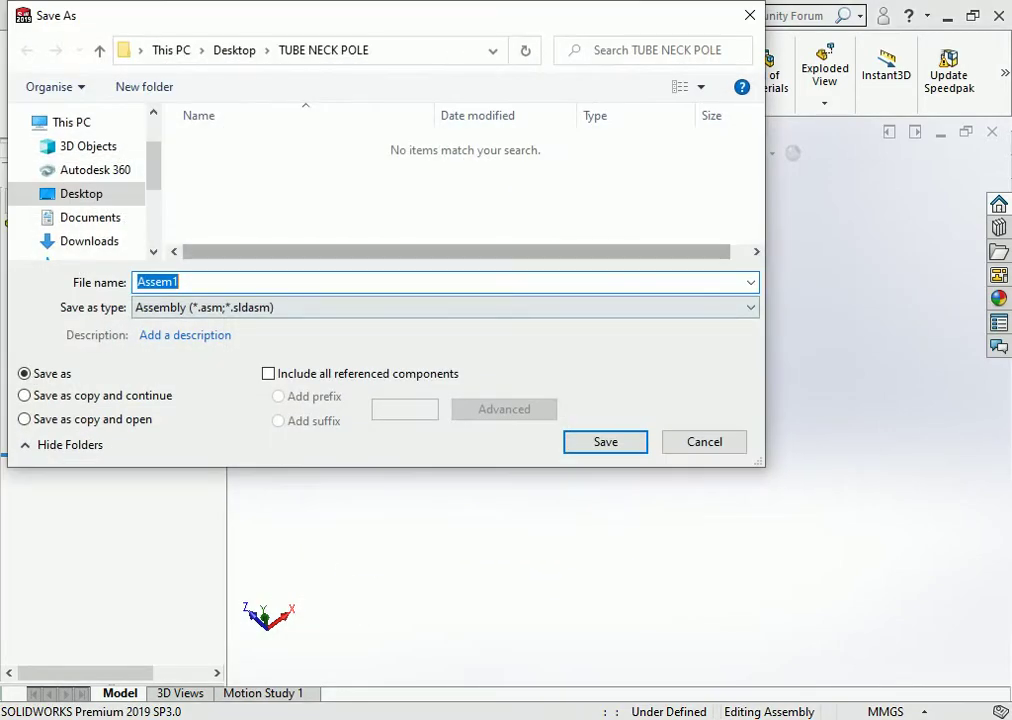
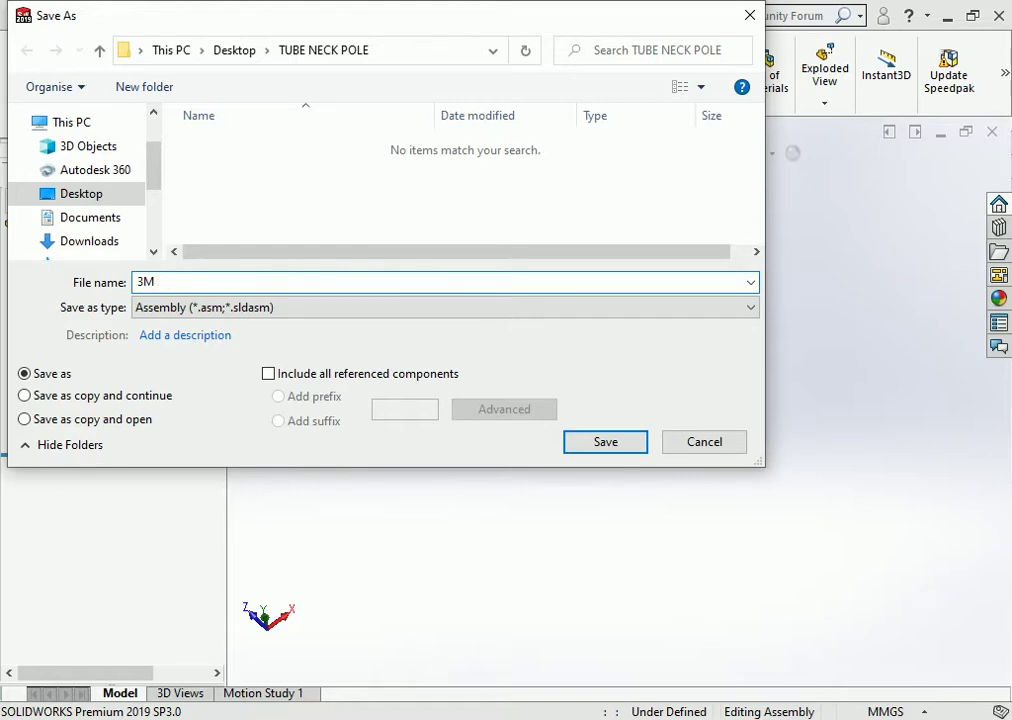
Save the assembly as '3M SWAN NECK TYPE POLE' and switch to a side view.
type("SWAN NECK TYPE POLE")
key("Return")
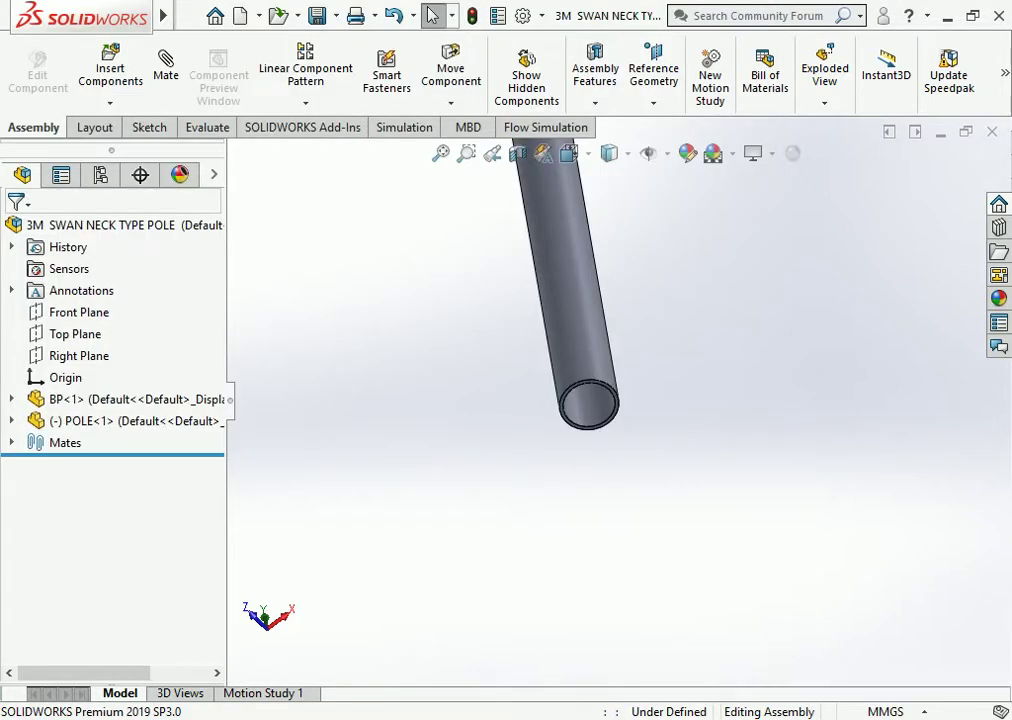
key("ctrl+4")
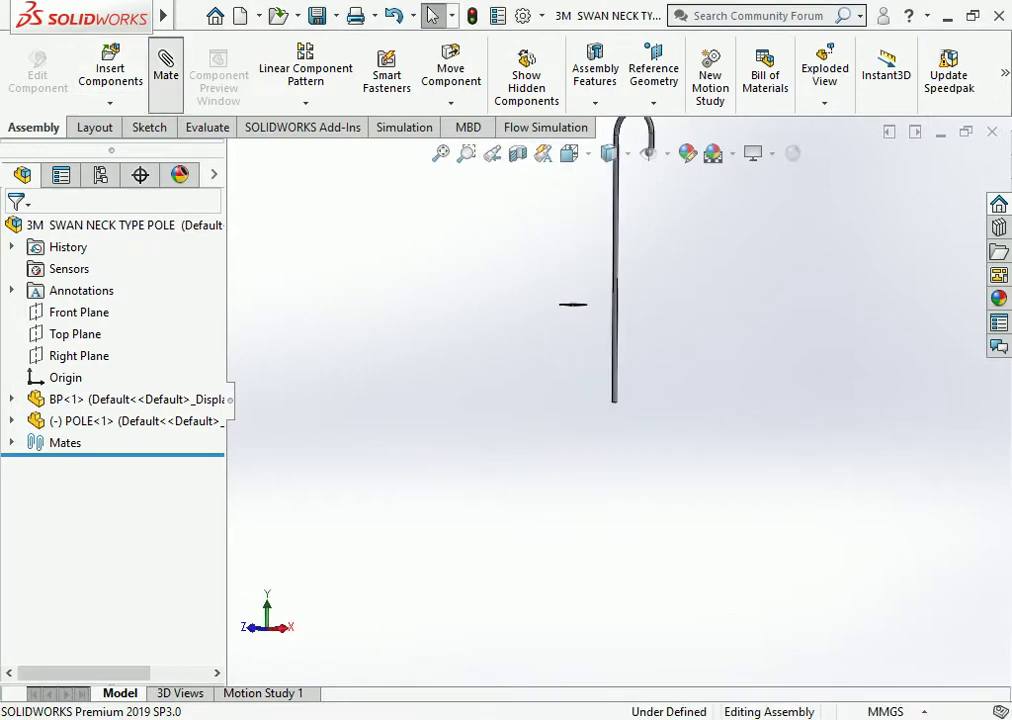
Cancel a Mate attempt, orbit to bring the base plate into view, and select the pole.
left_click(166, 65)
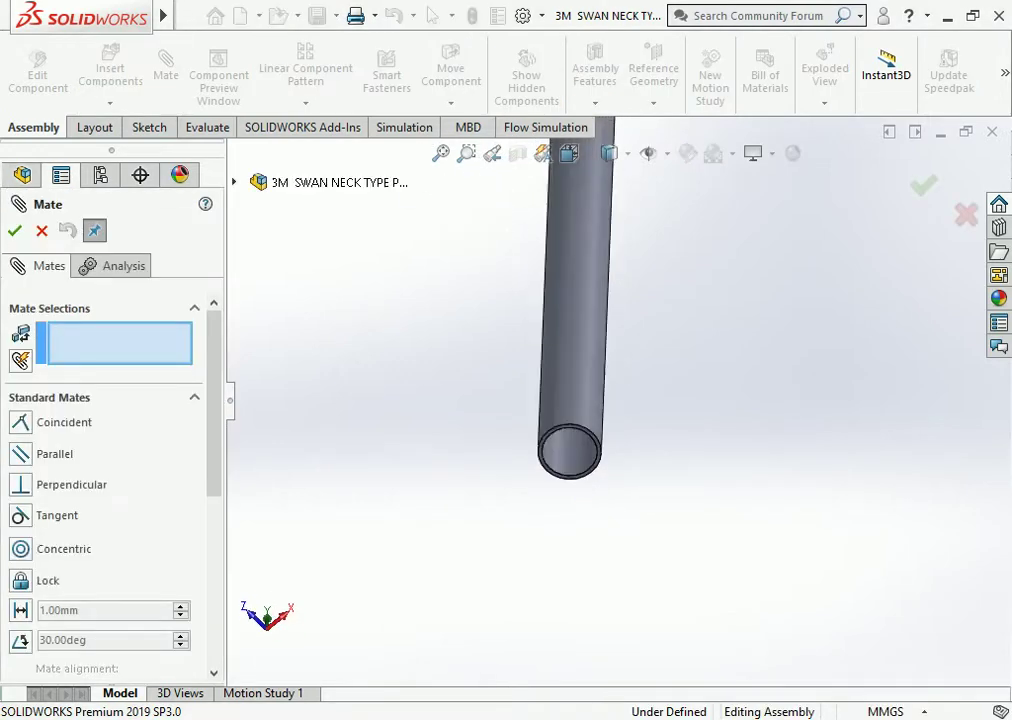
scroll(583, 475, "down", 4)
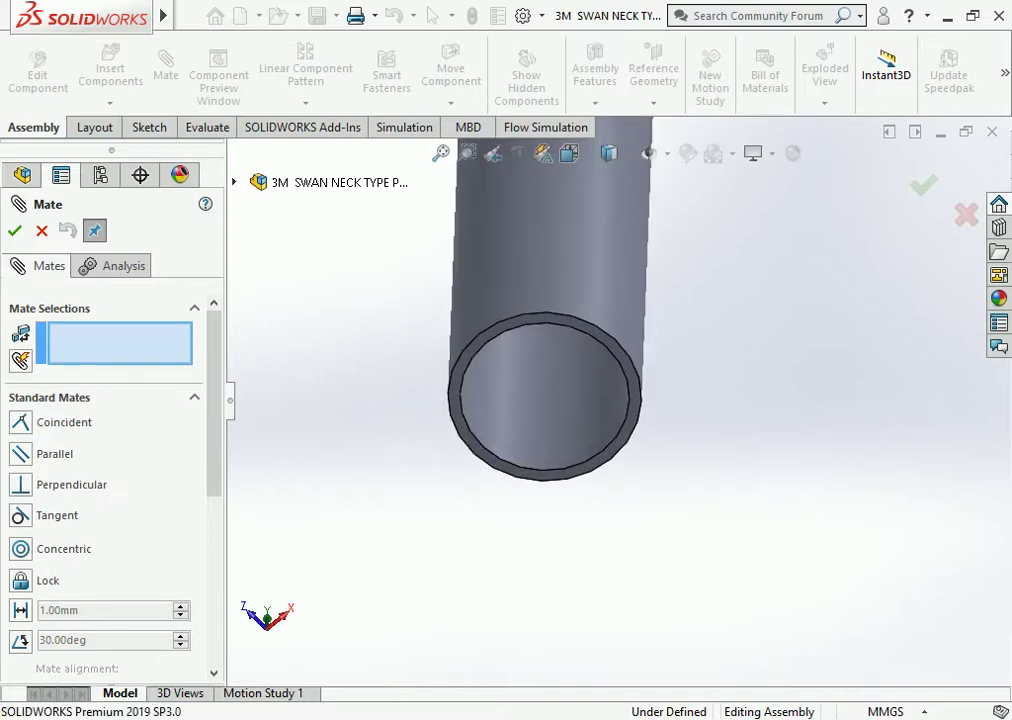
mouse_move(615, 455)
left_mouse_down()
mouse_move(640, 410)
mouse_move(644, 538)
left_mouse_up()
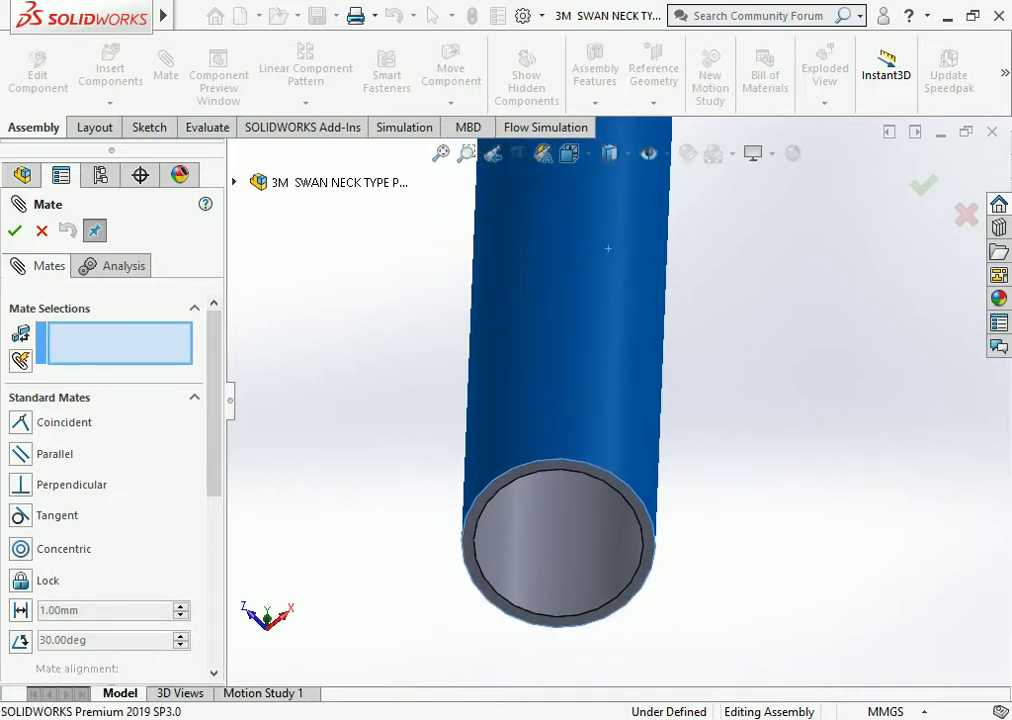
key("Escape")
scroll(642, 536, "up", 5)
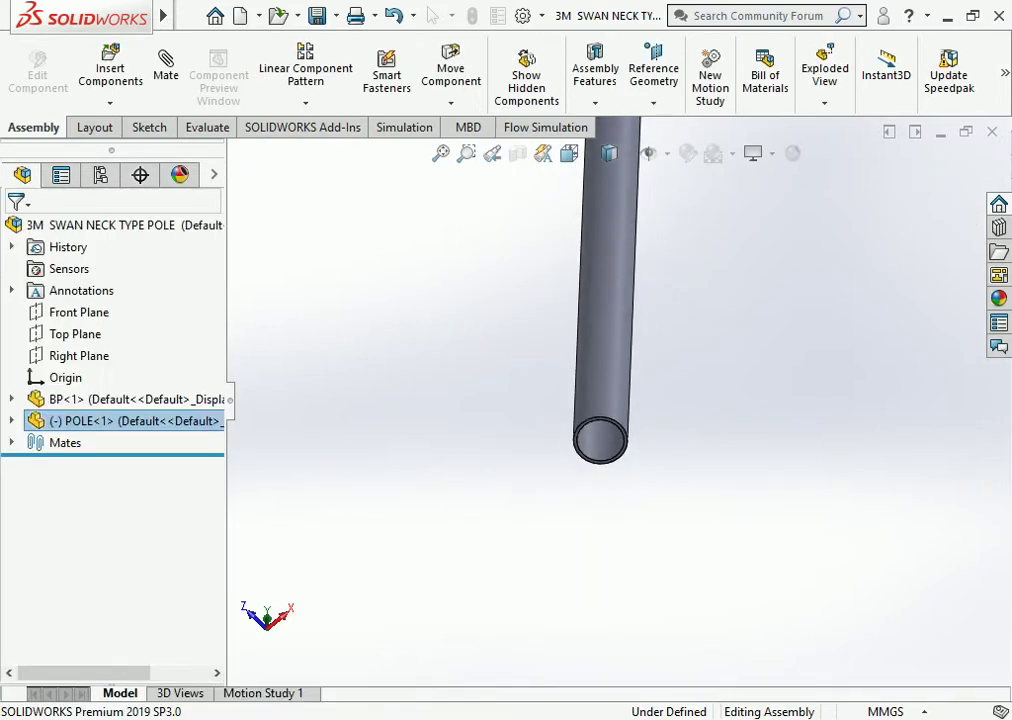
middle_click_drag(642, 526, 600, 490)
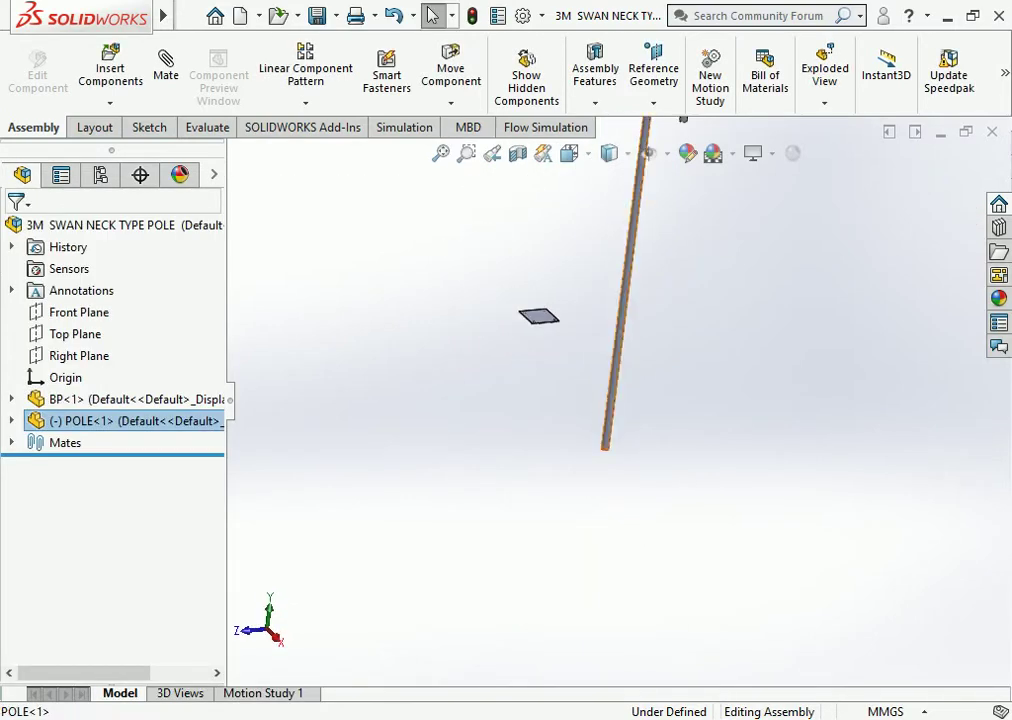
left_click(610, 403)
scroll(610, 403, "down", 2)
key("Escape")
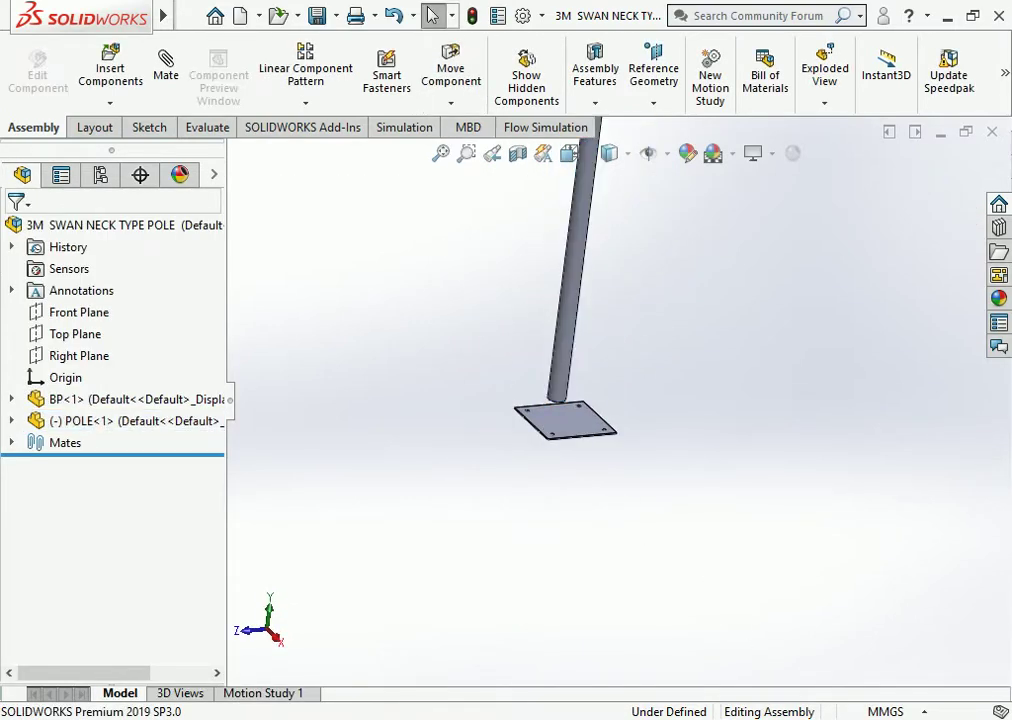
scroll(610, 403, "down", 4)
left_click(556, 390)
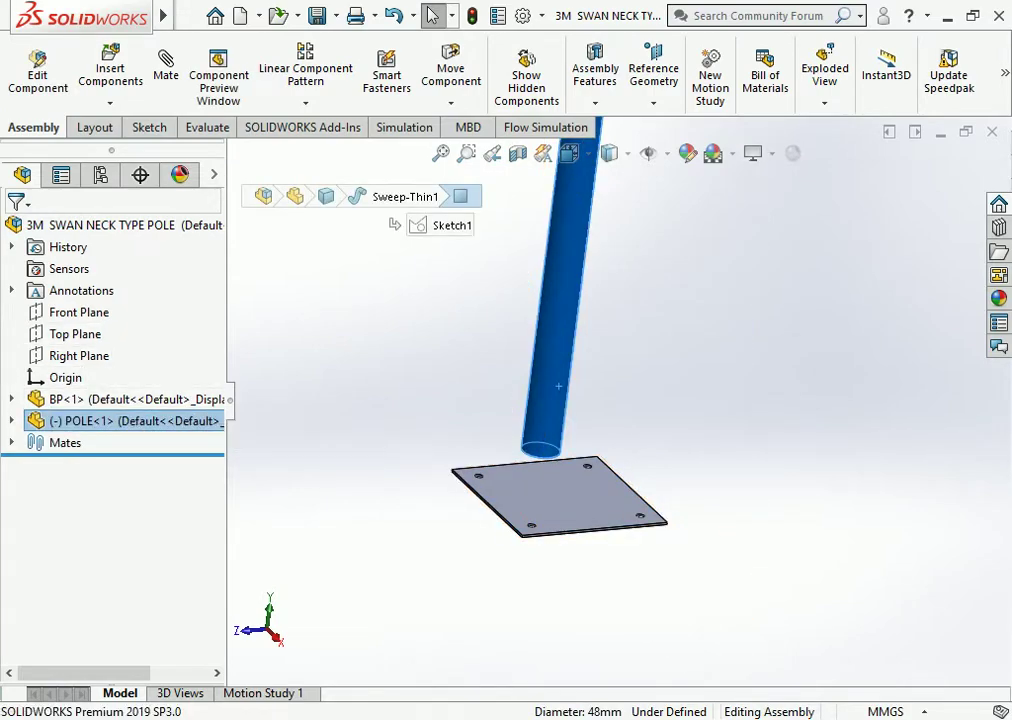
Create Axis1 through the centre of the pole's cylindrical face.
left_click(653, 80)
left_click(668, 150)
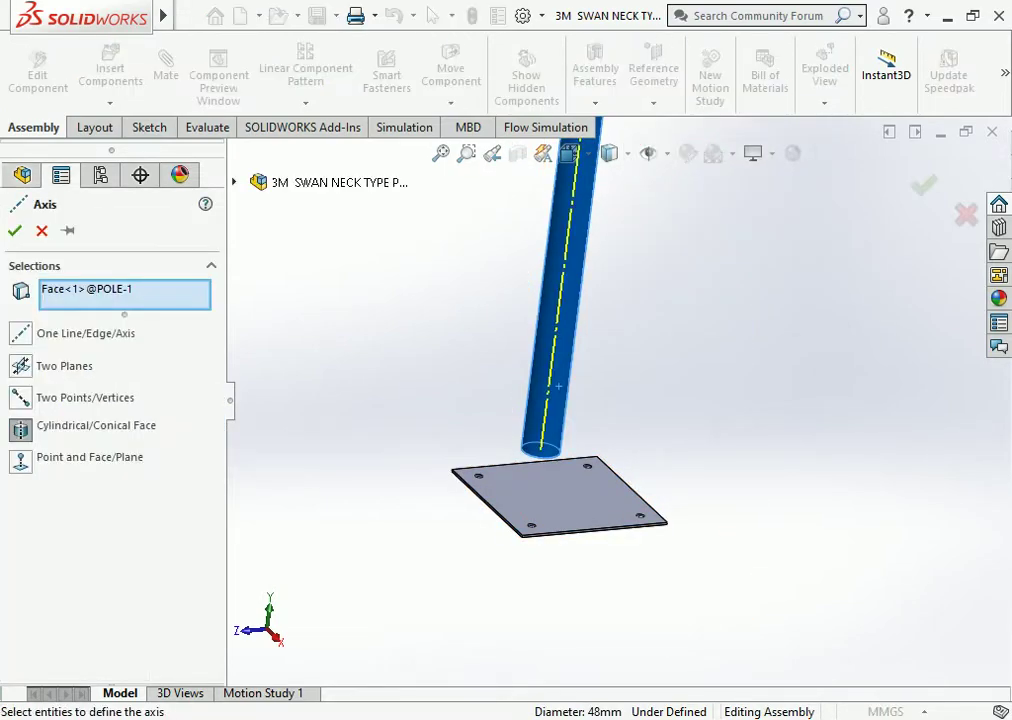
left_click(14, 230)
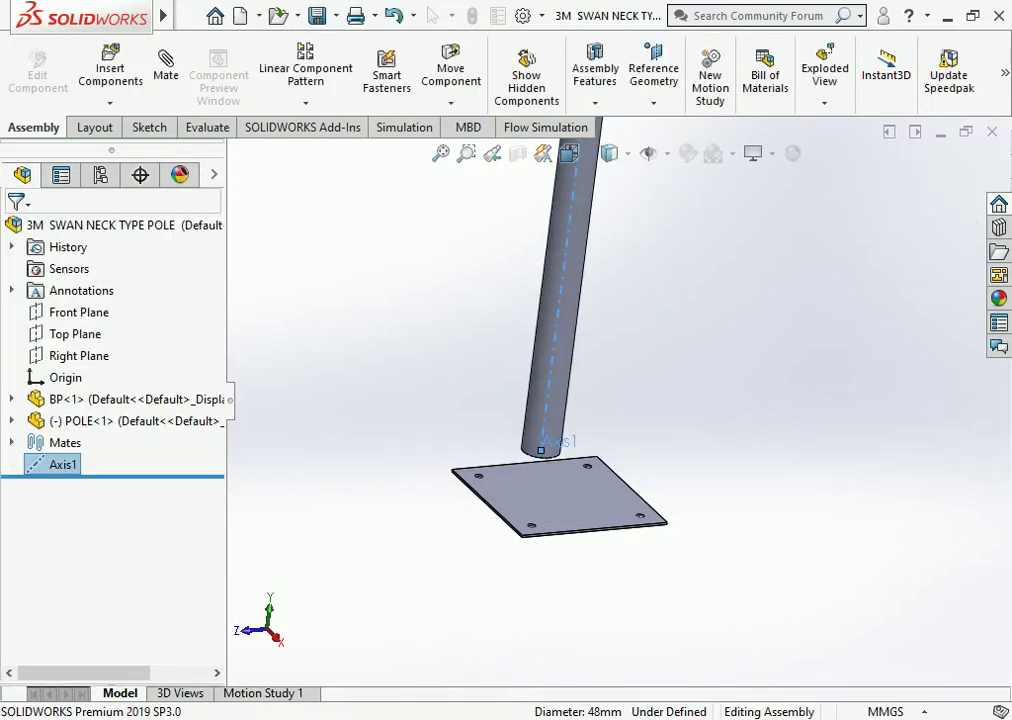
left_click(560, 495)
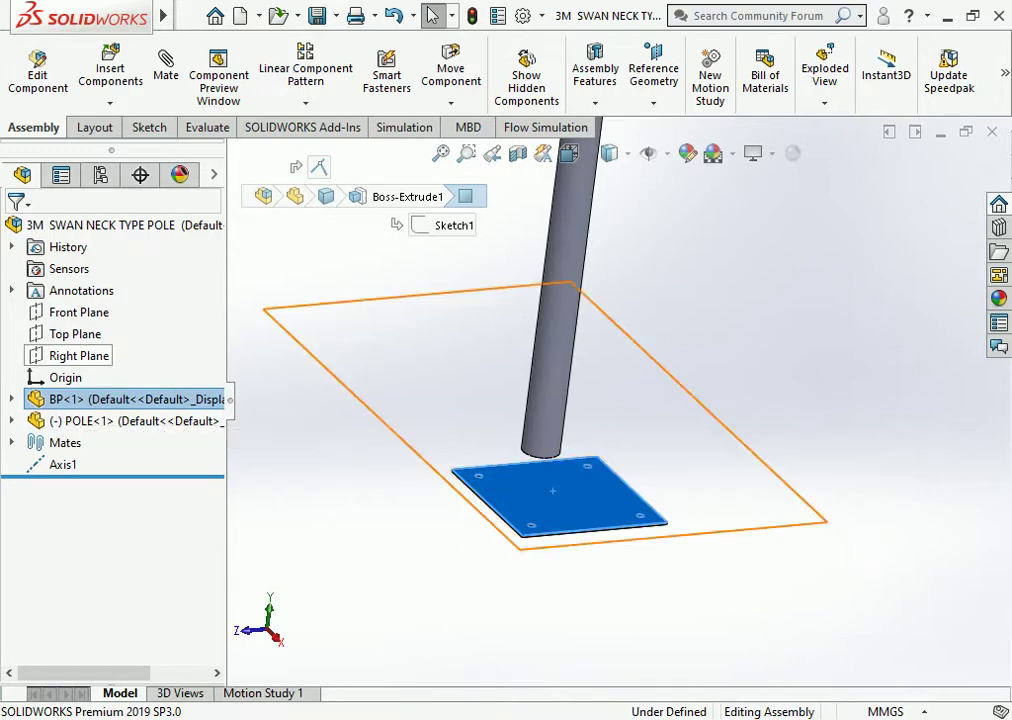
Create Axis2 where the assembly's Front Plane and Right Plane intersect.
left_click(79, 312)
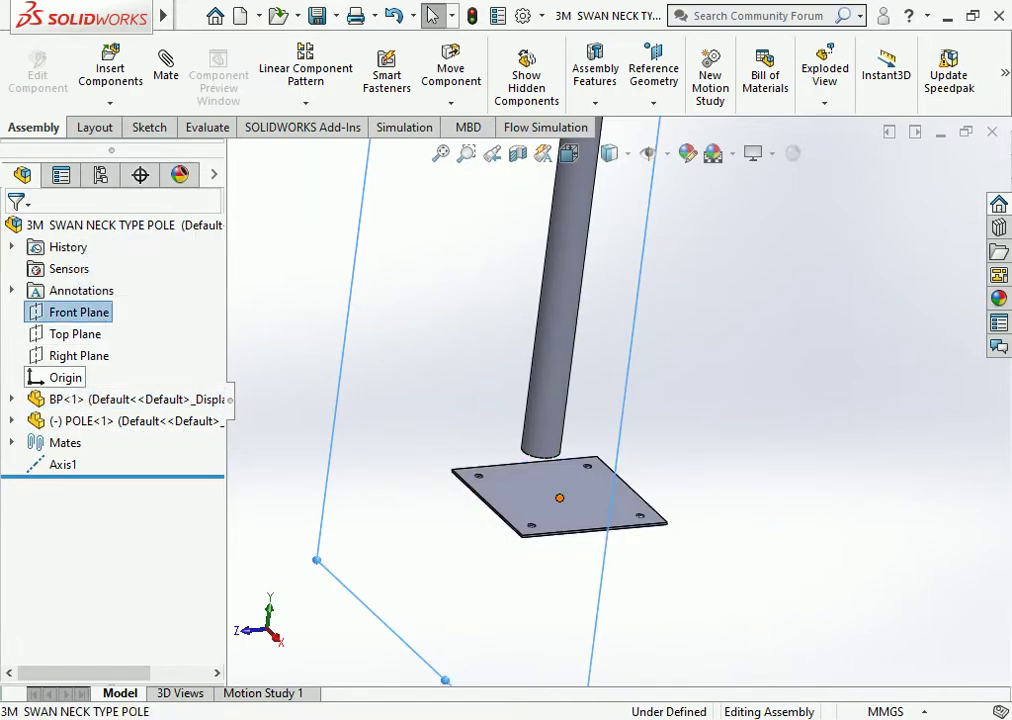
left_click(79, 356, "ctrl")
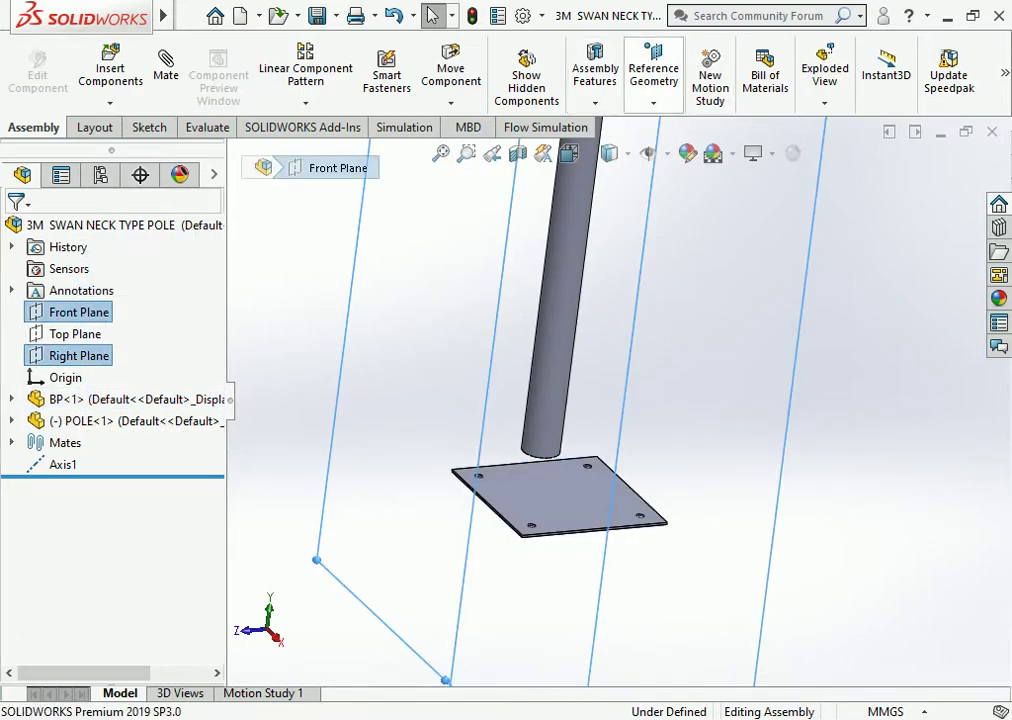
left_click(653, 103)
left_click(670, 151)
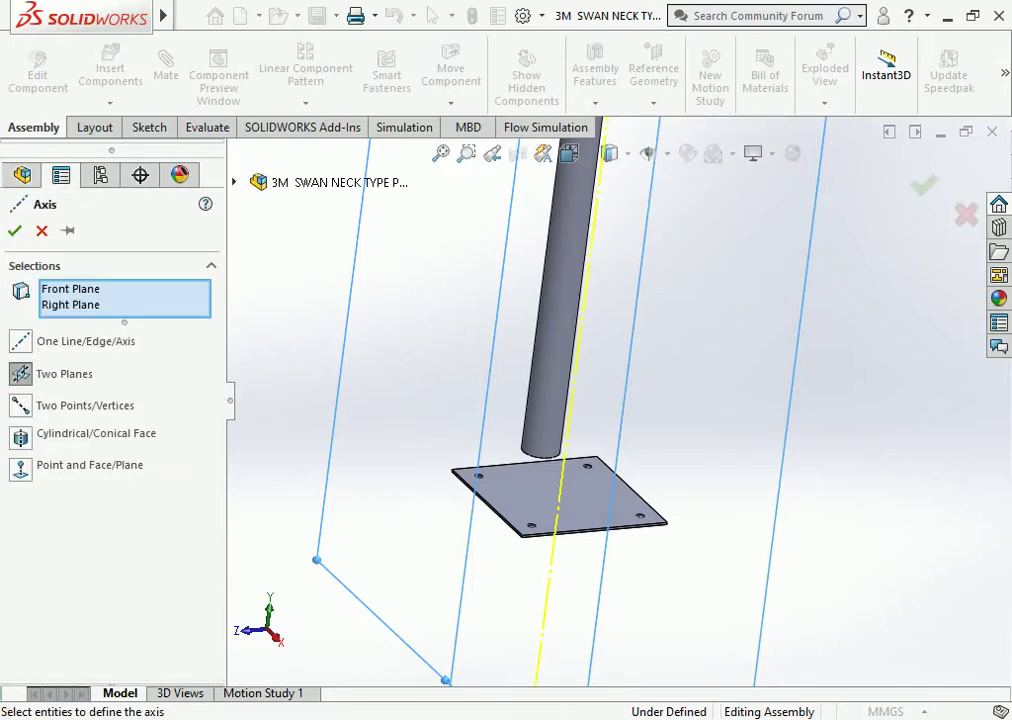
left_click(14, 230)
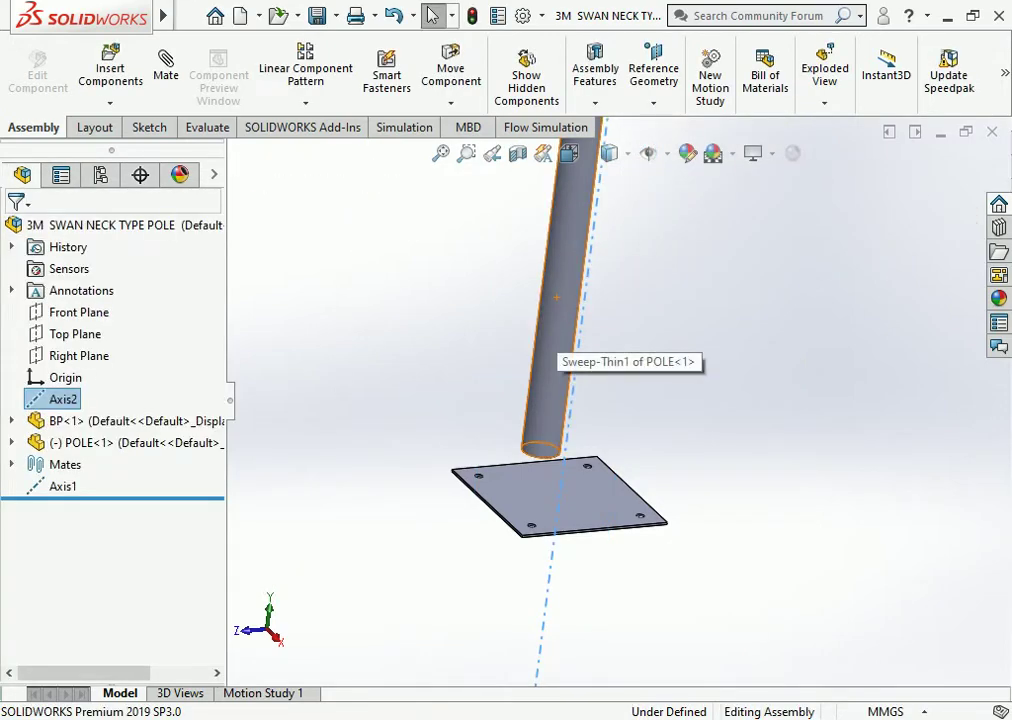
left_click(555, 318)
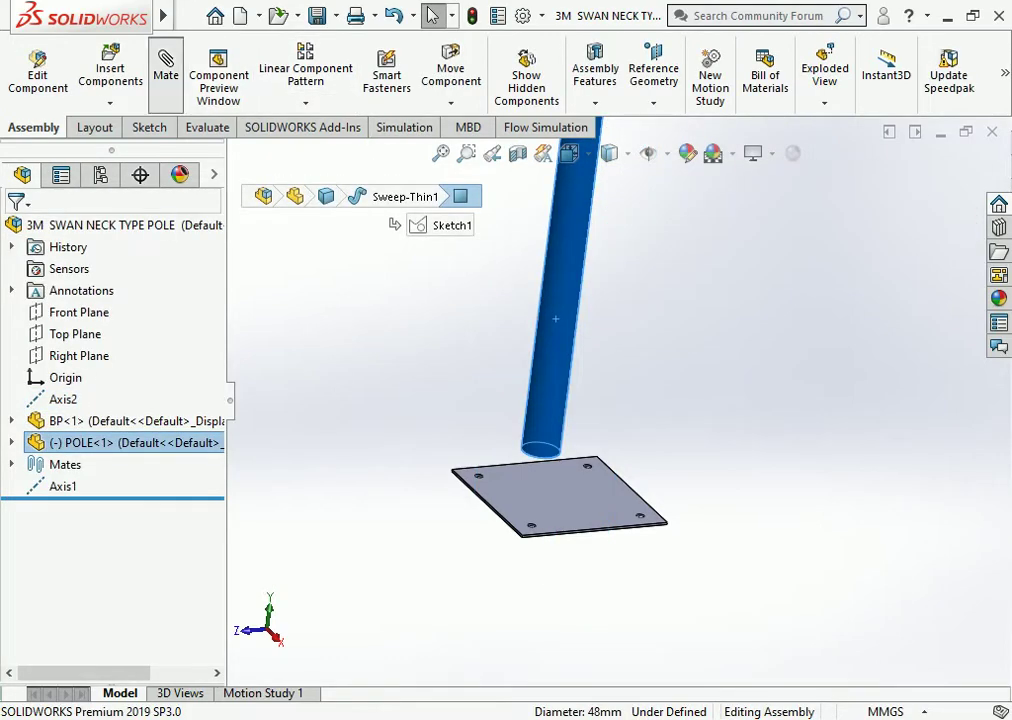
Mate the pole's face concentric with Axis2.
left_click(166, 70)
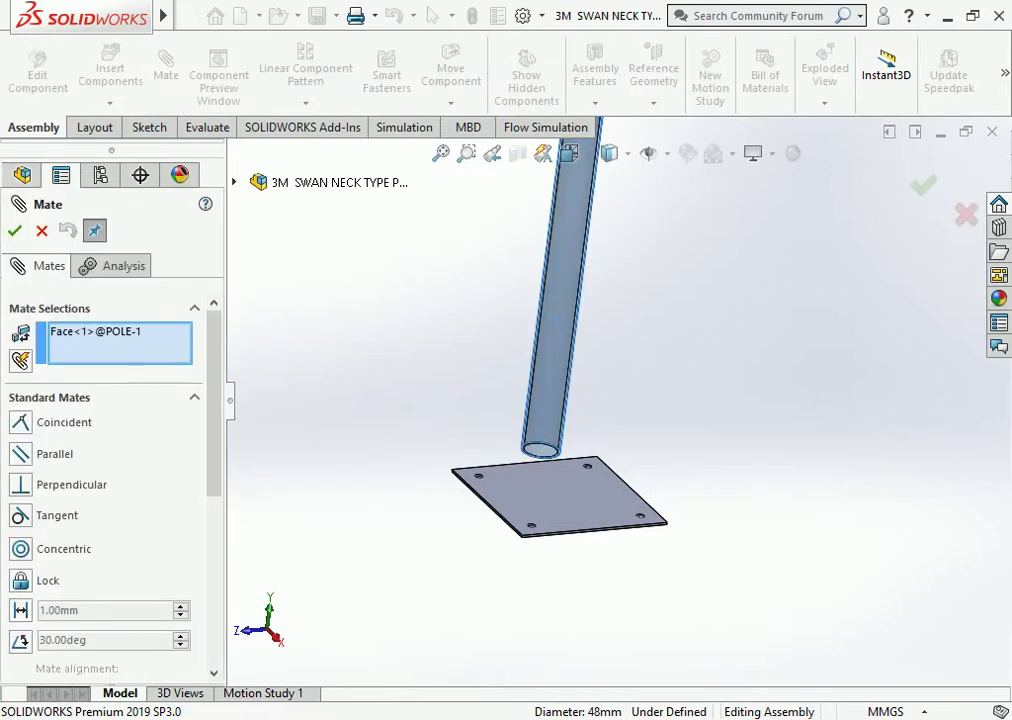
left_click(233, 182)
left_click(308, 356)
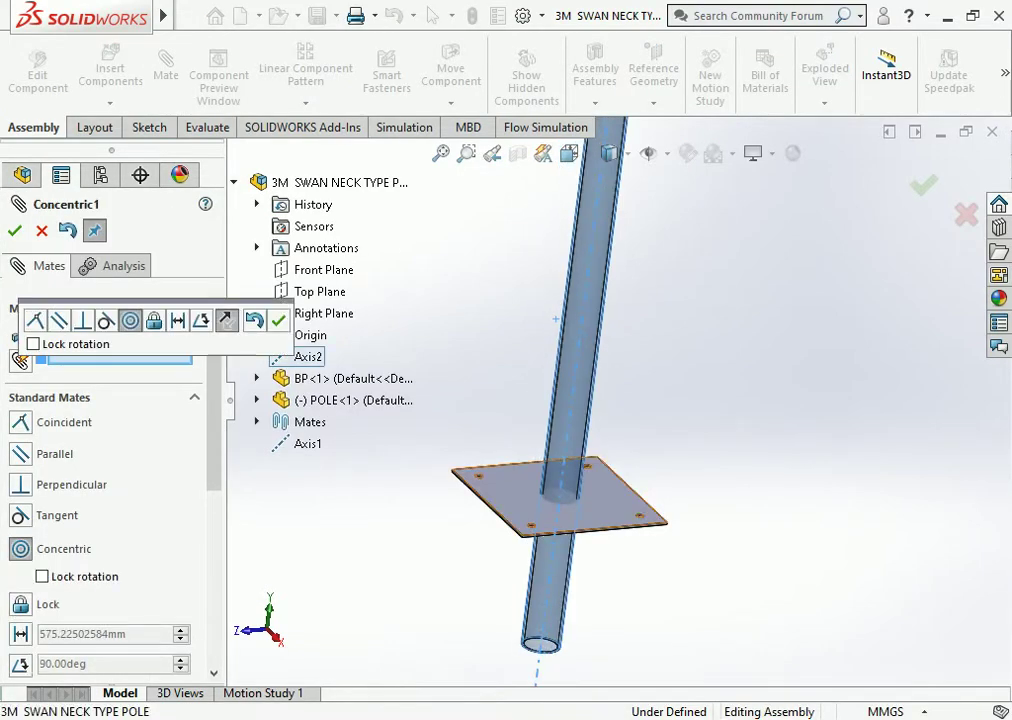
key("Return")
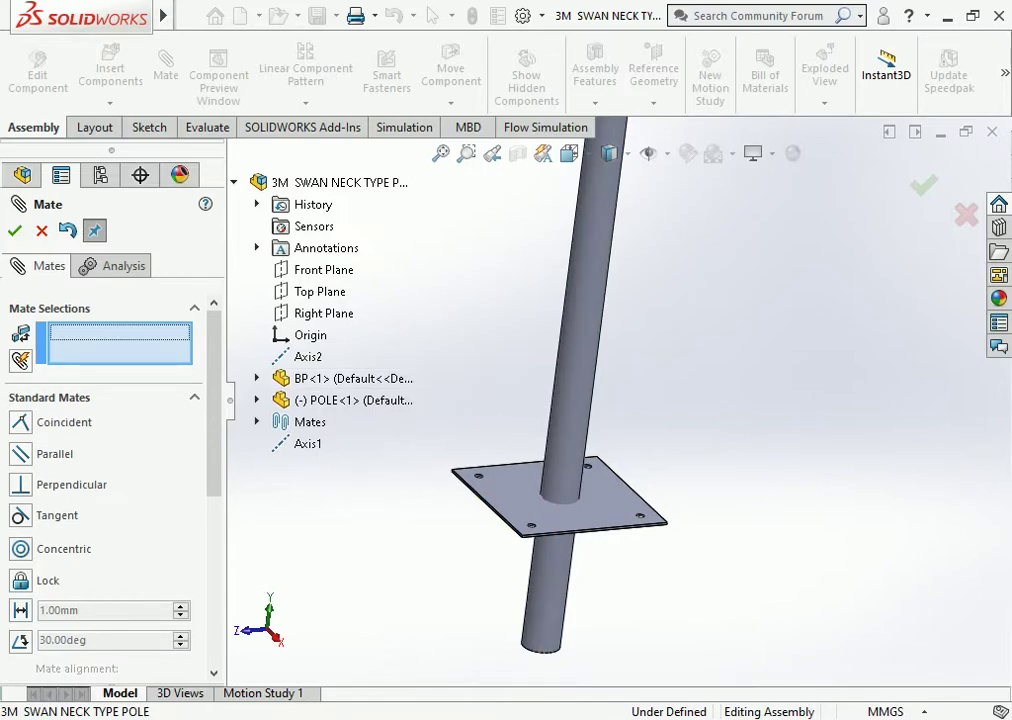
key("Return")
Try a mate from the pole's inner circular edge, then cancel it.
middle_click_drag(620, 450, 620, 250)
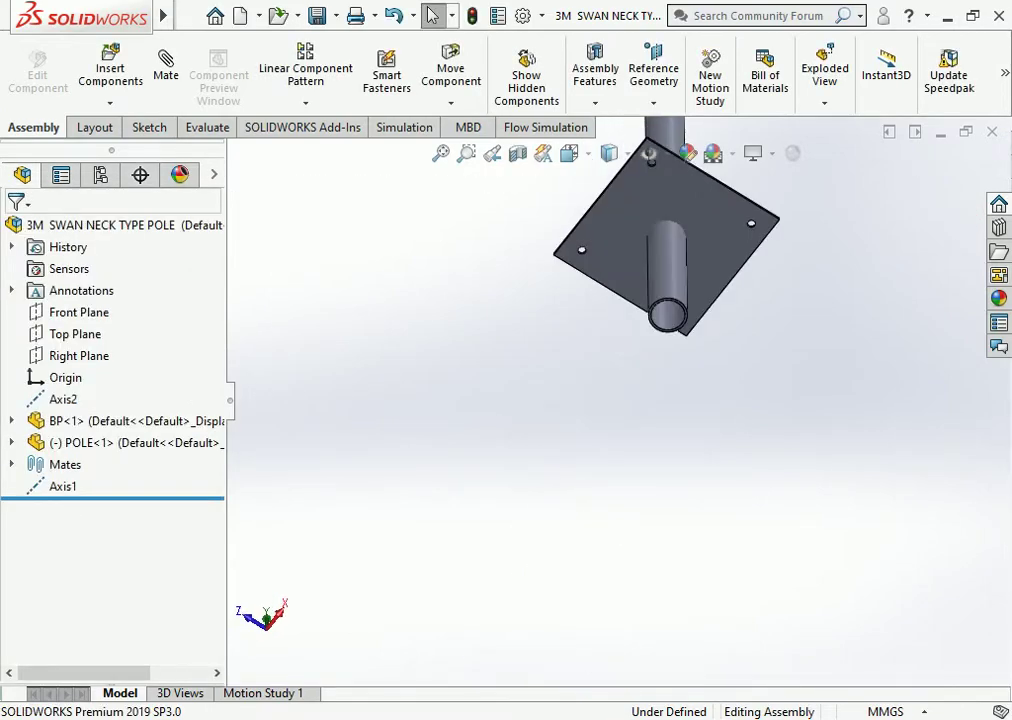
scroll(700, 290, "down", 5)
scroll(700, 290, "down", 4)
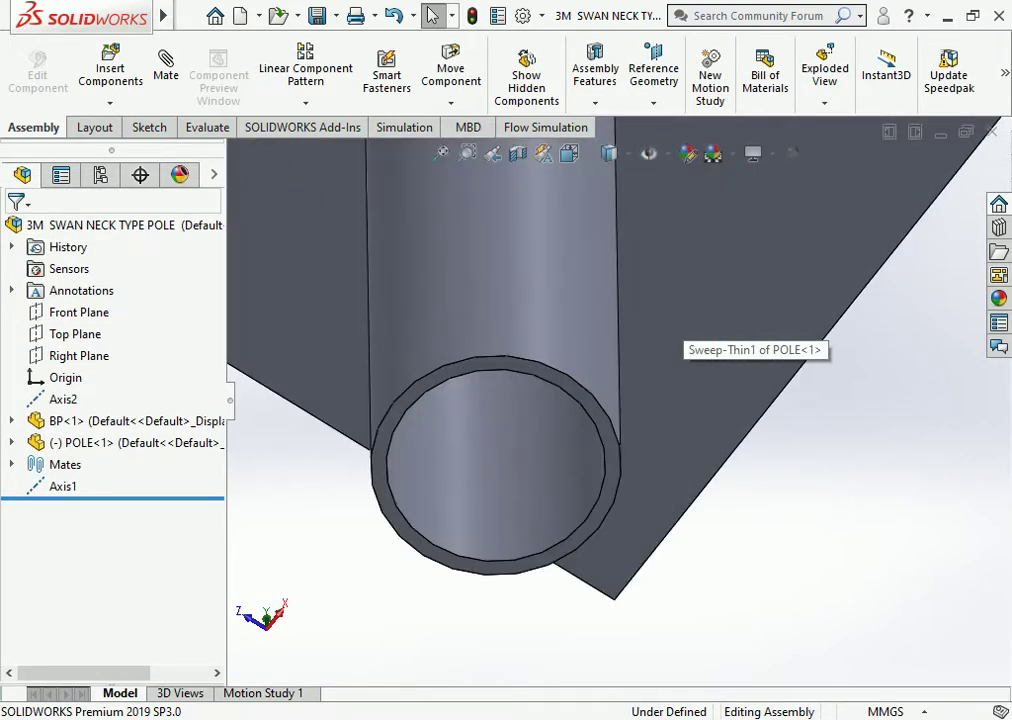
left_click(598, 438)
scroll(598, 438, "up", 3)
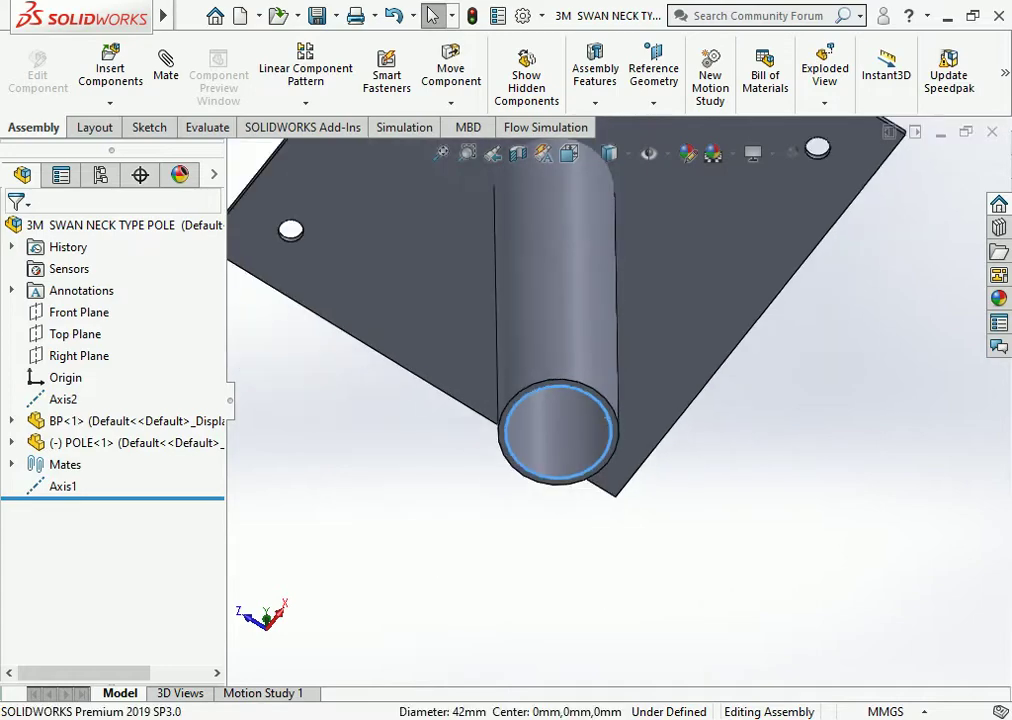
scroll(598, 438, "up", 2)
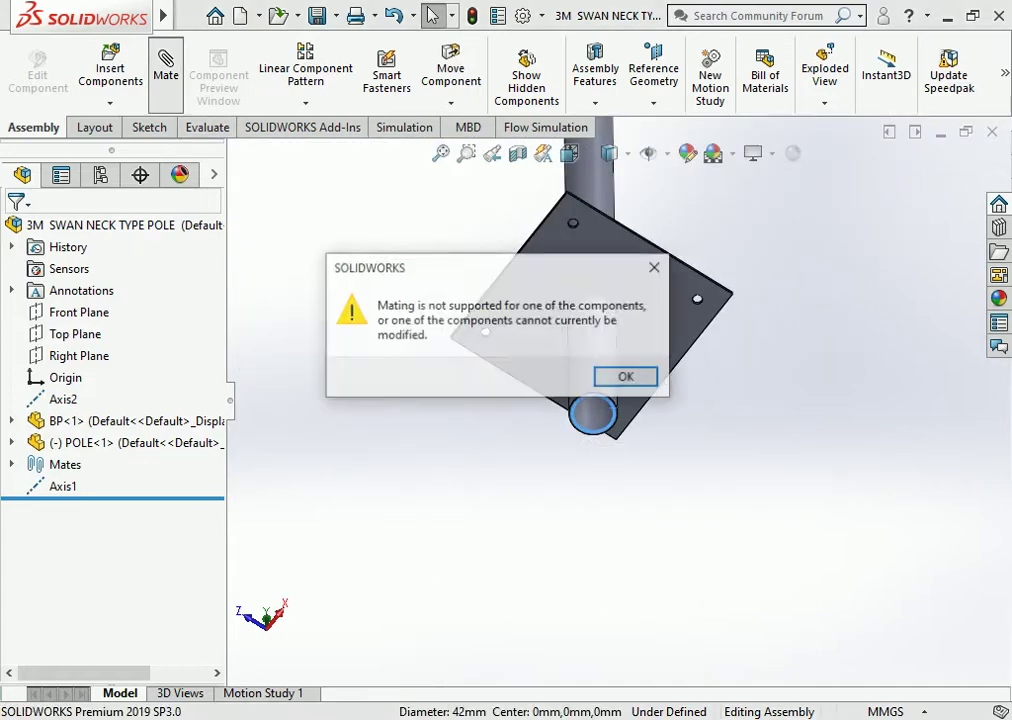
left_click(623, 375)
key("Escape")
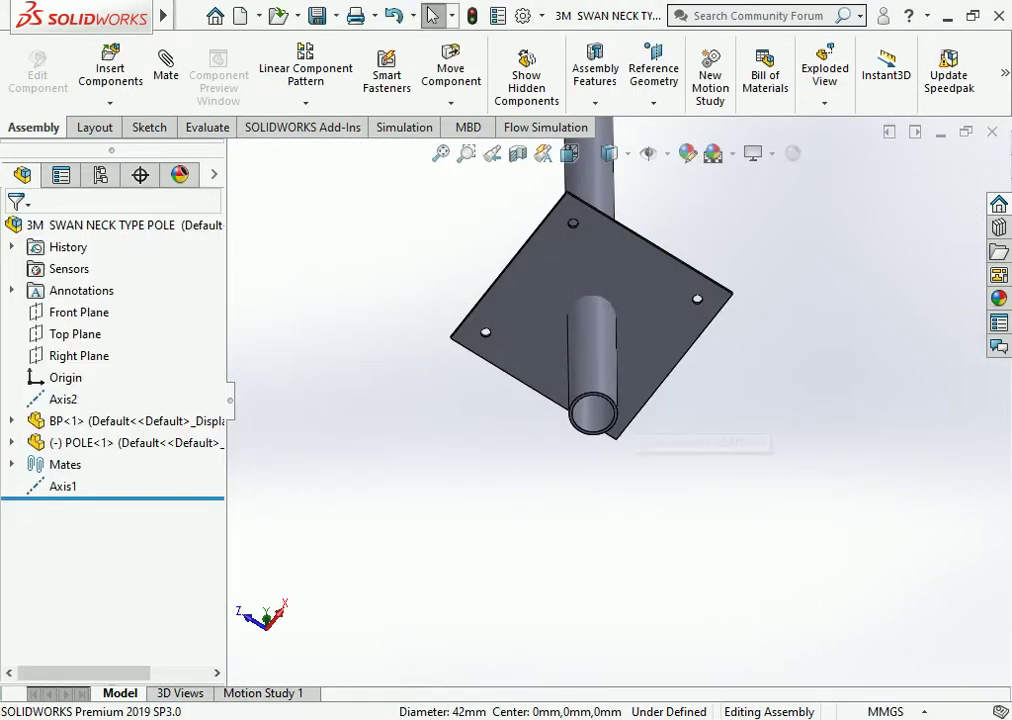
Try a mate from the pole's outer circular edge and dismiss the not-supported warning.
scroll(610, 412, "down", 2)
scroll(610, 412, "down", 2)
scroll(615, 402, "down", 2)
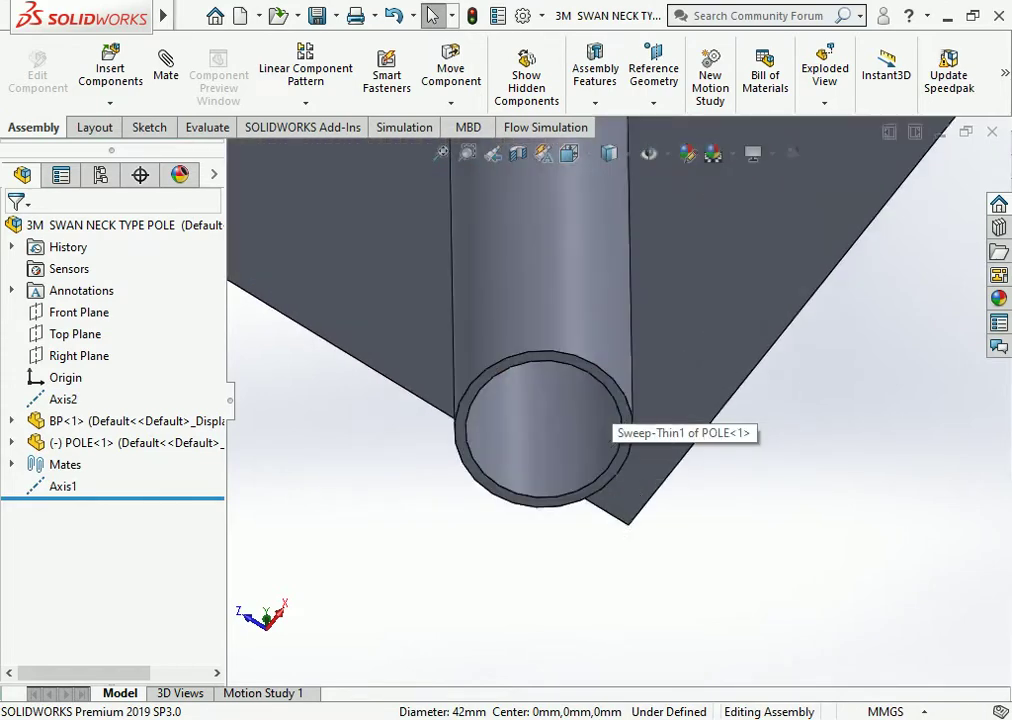
scroll(618, 398, "down", 1)
left_click(625, 398)
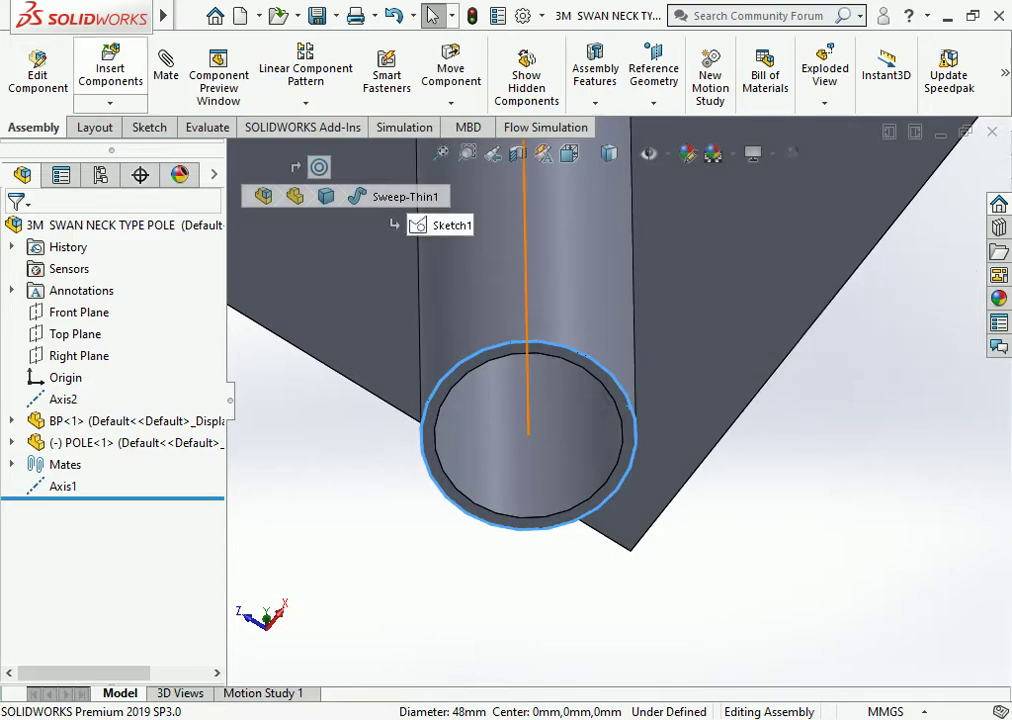
left_click(165, 66)
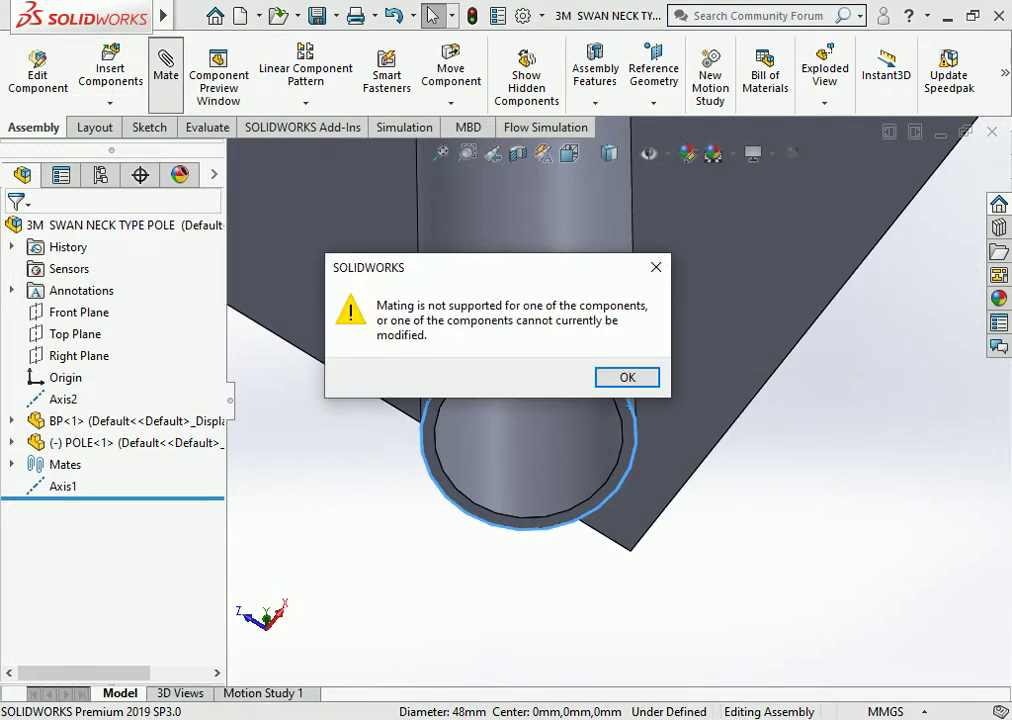
key("Return")
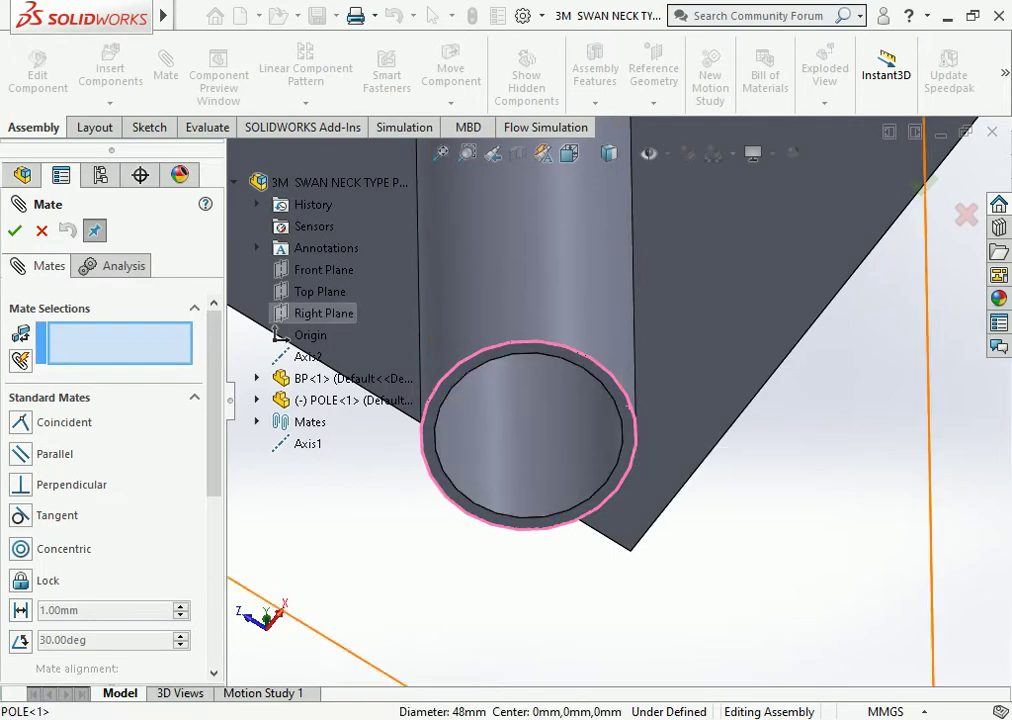
Mate the base plate face coincident with the POLE's Top Plane.
scroll(616, 401, "up", 1)
scroll(616, 401, "up", 3)
scroll(616, 401, "up", 3)
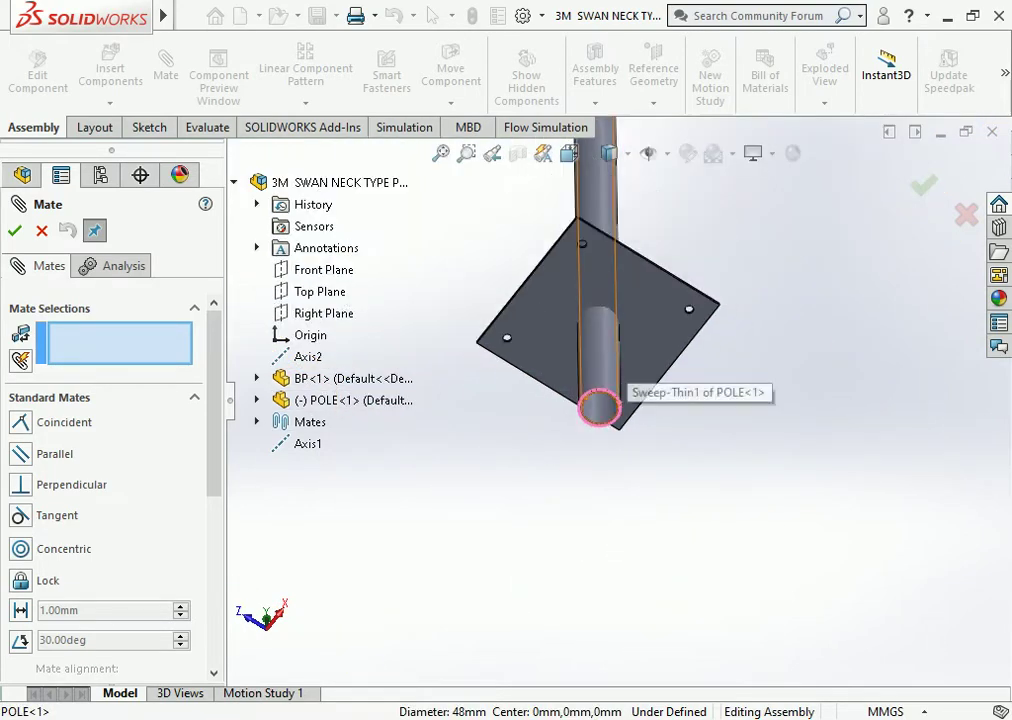
left_click(257, 400)
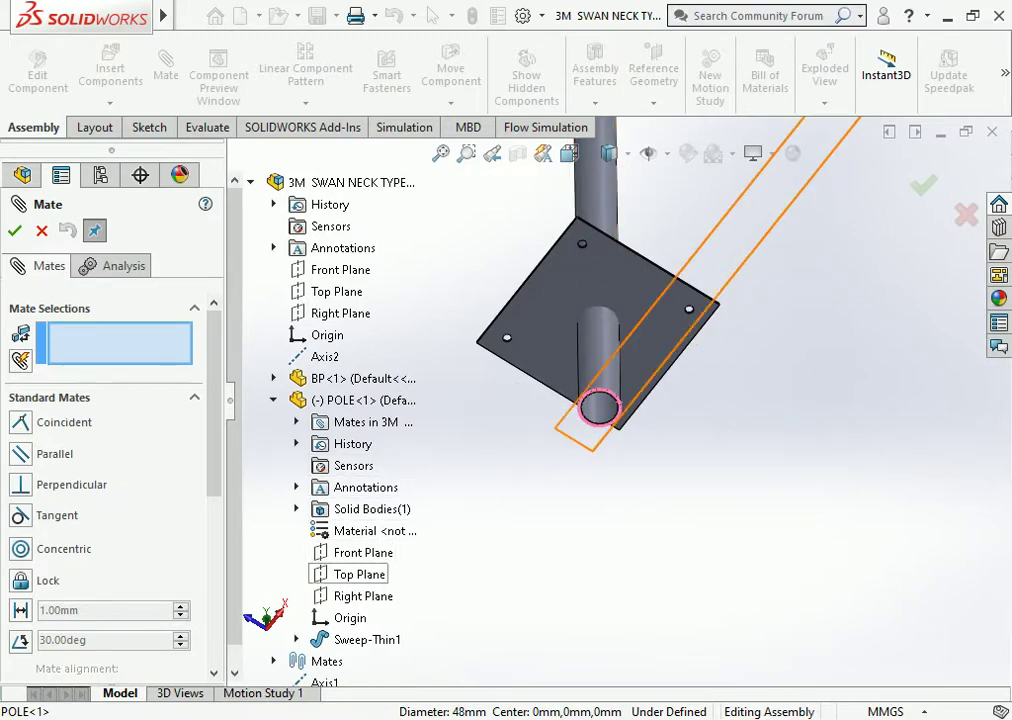
left_click(359, 574)
left_click(380, 549)
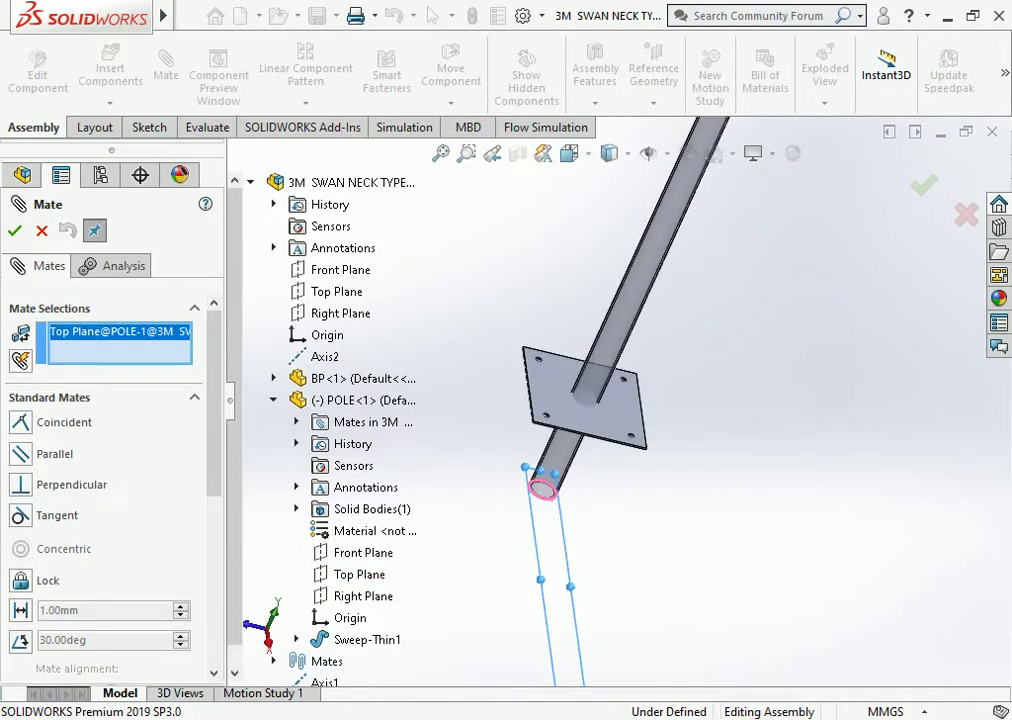
key("Delete")
left_click(621, 425)
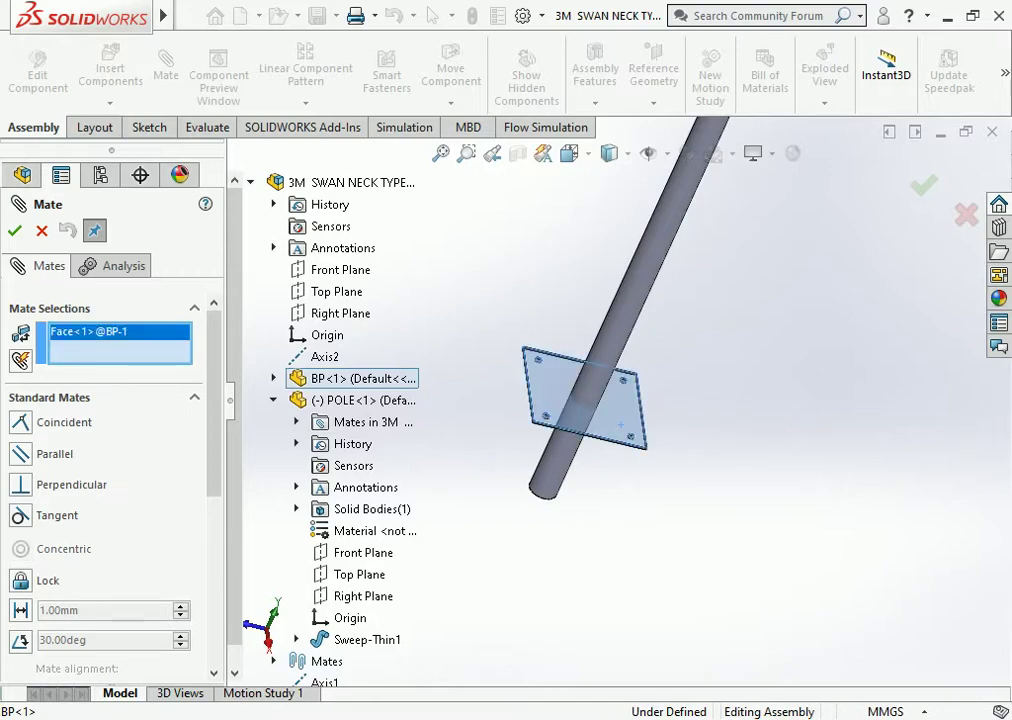
middle_click_drag(621, 424, 640, 470)
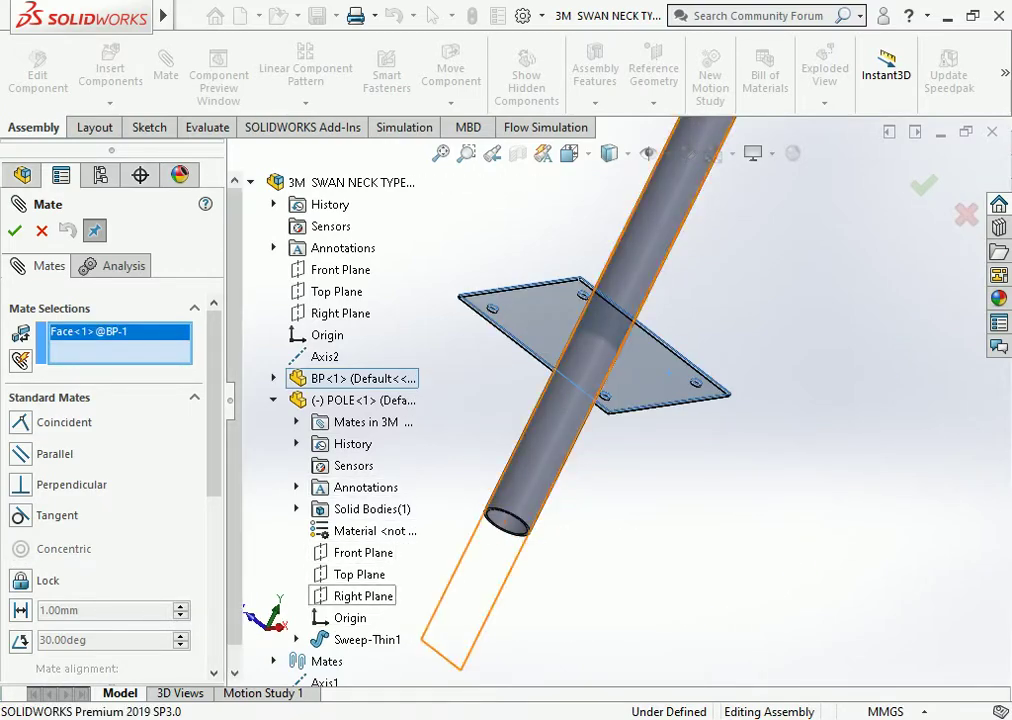
left_click(358, 574)
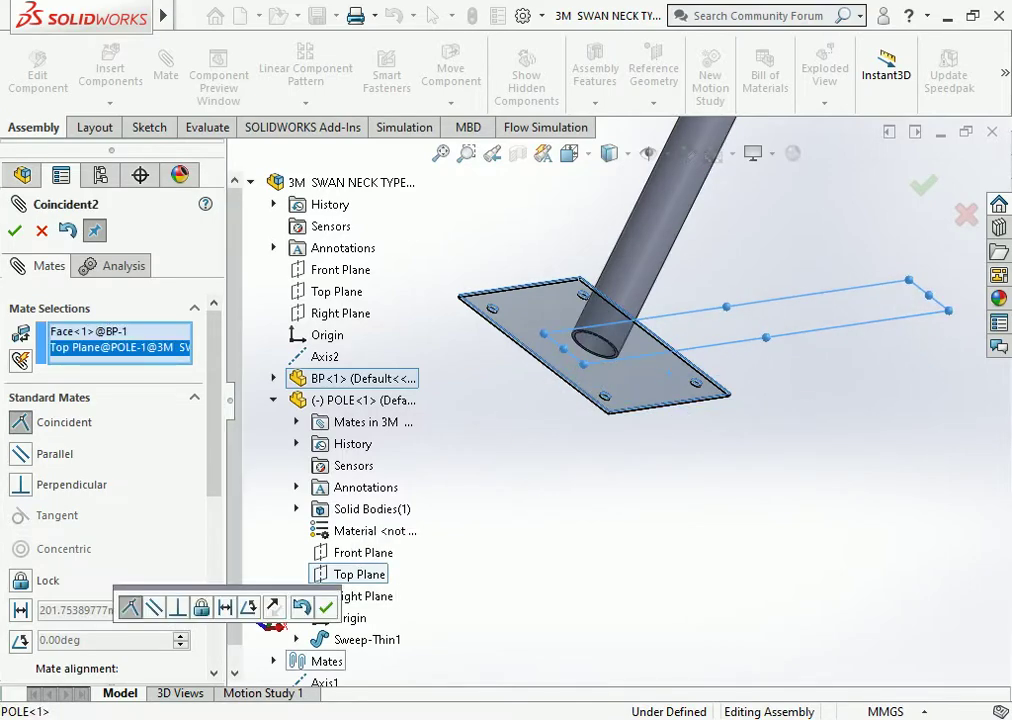
left_click(326, 607)
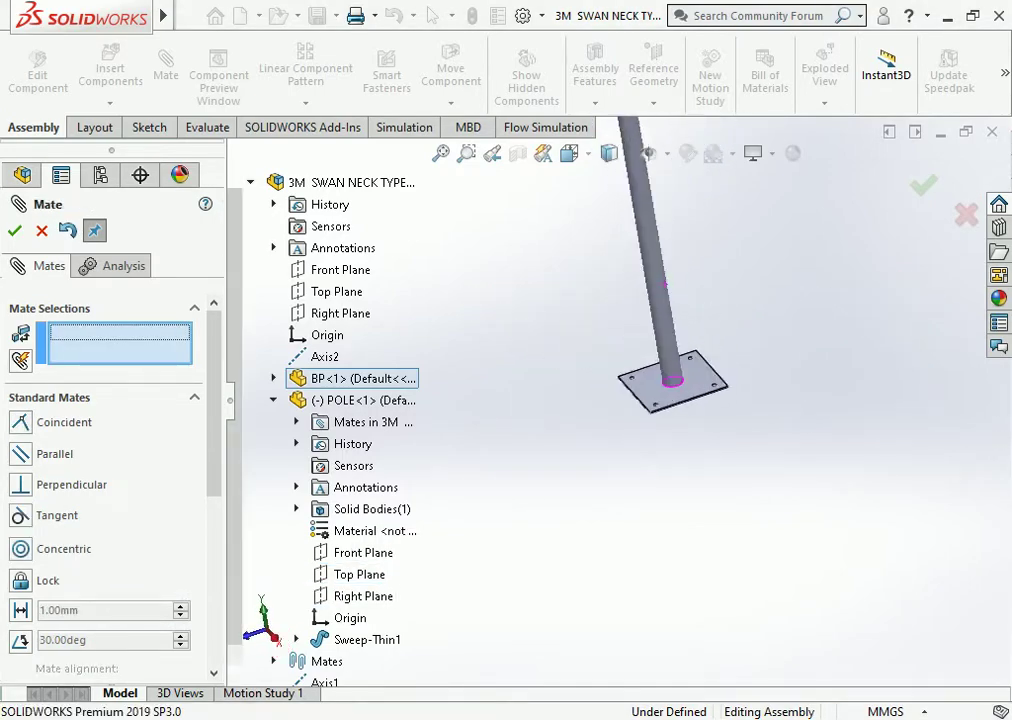
Mate POLE's Front Plane coincident with the assembly's Front Plane.
left_click(14, 230)
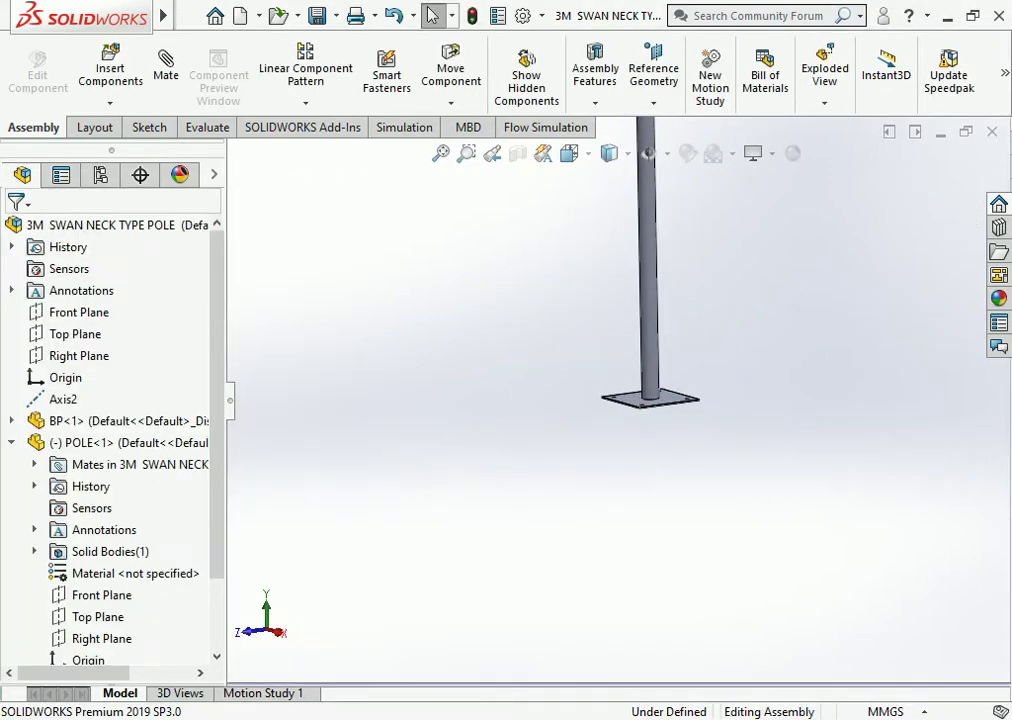
scroll(674, 248, "down", 3)
scroll(560, 500, "down", 1)
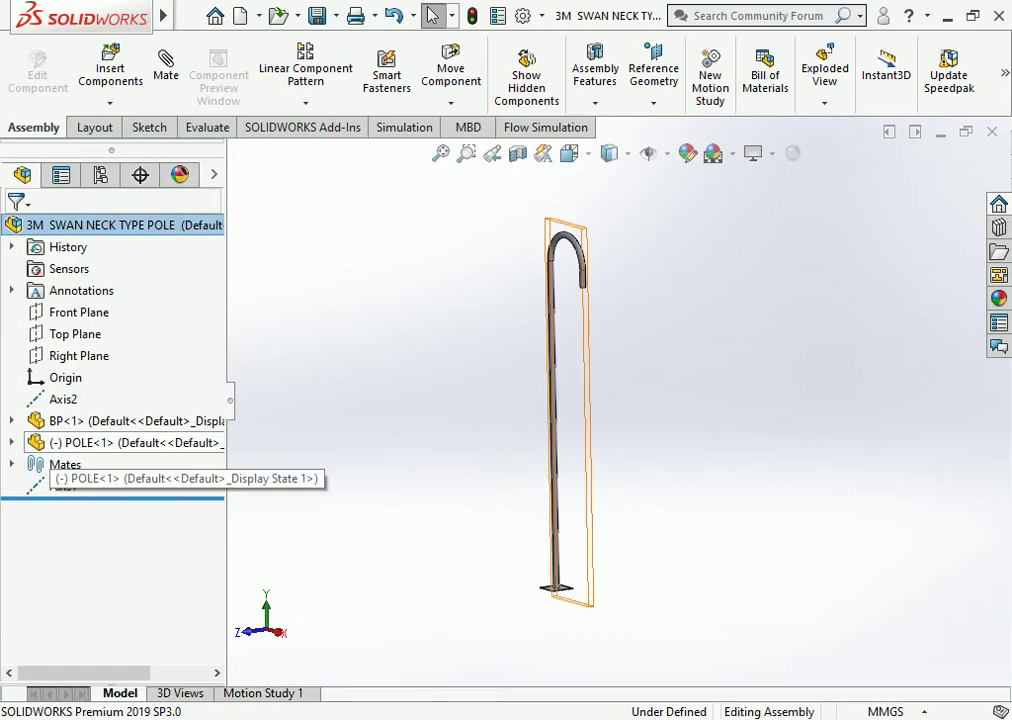
left_click(11, 442)
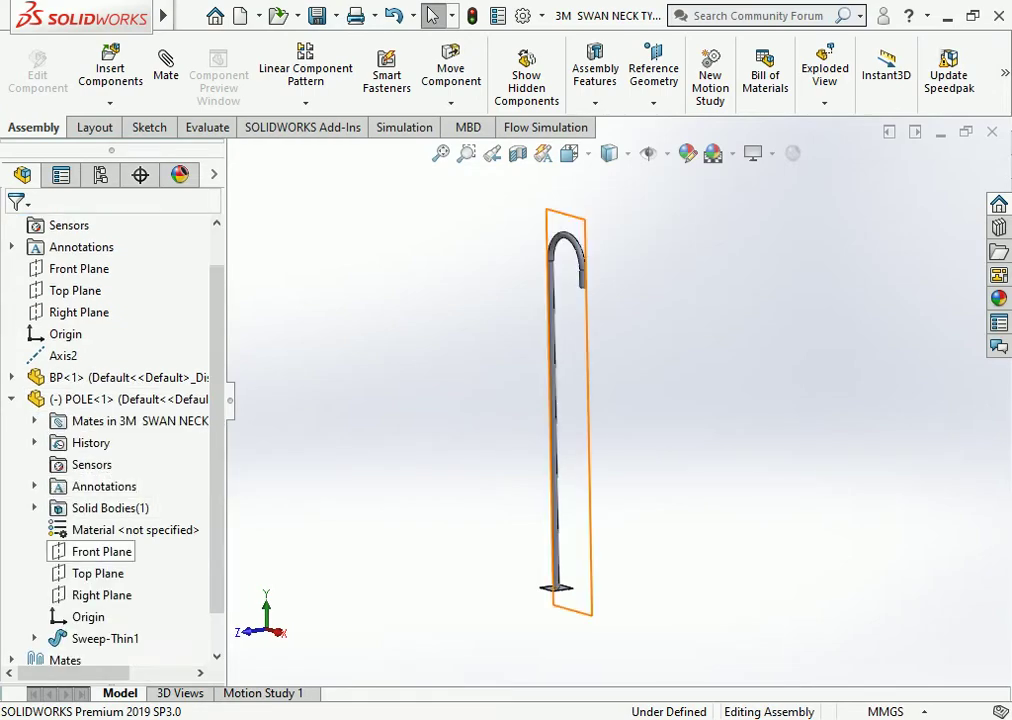
left_click(100, 551)
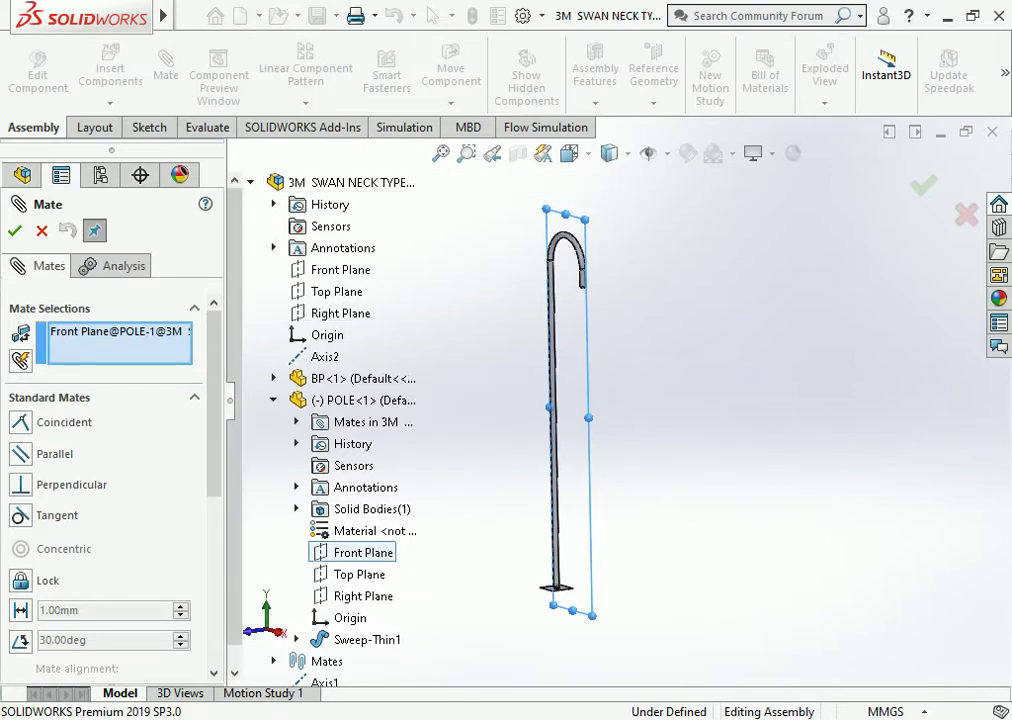
left_click(273, 399)
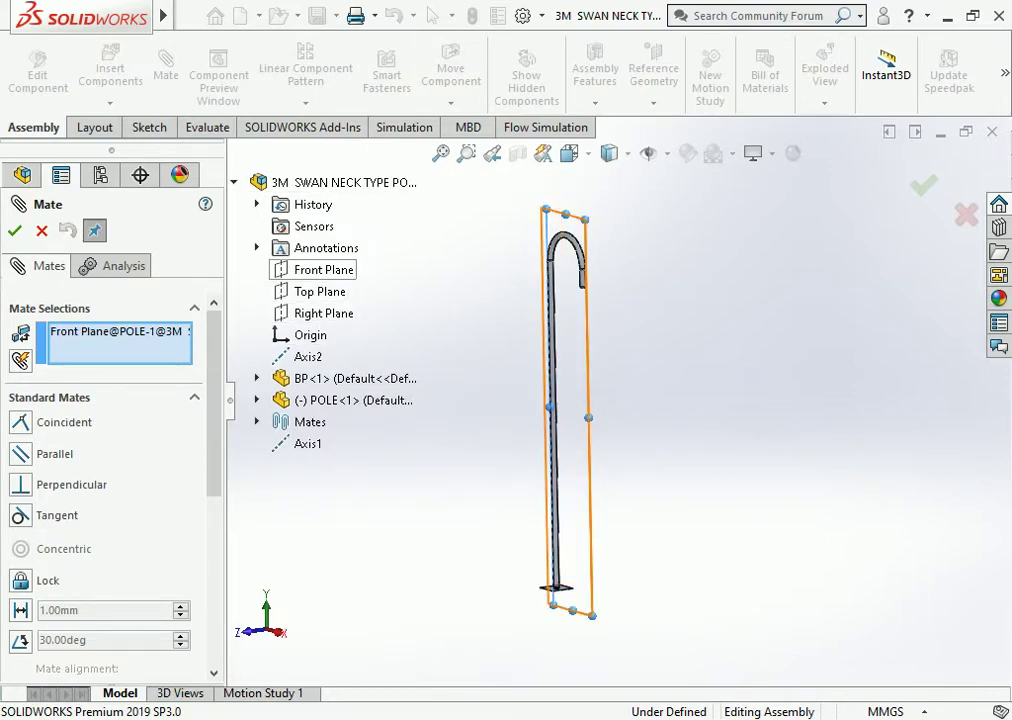
left_click(323, 270)
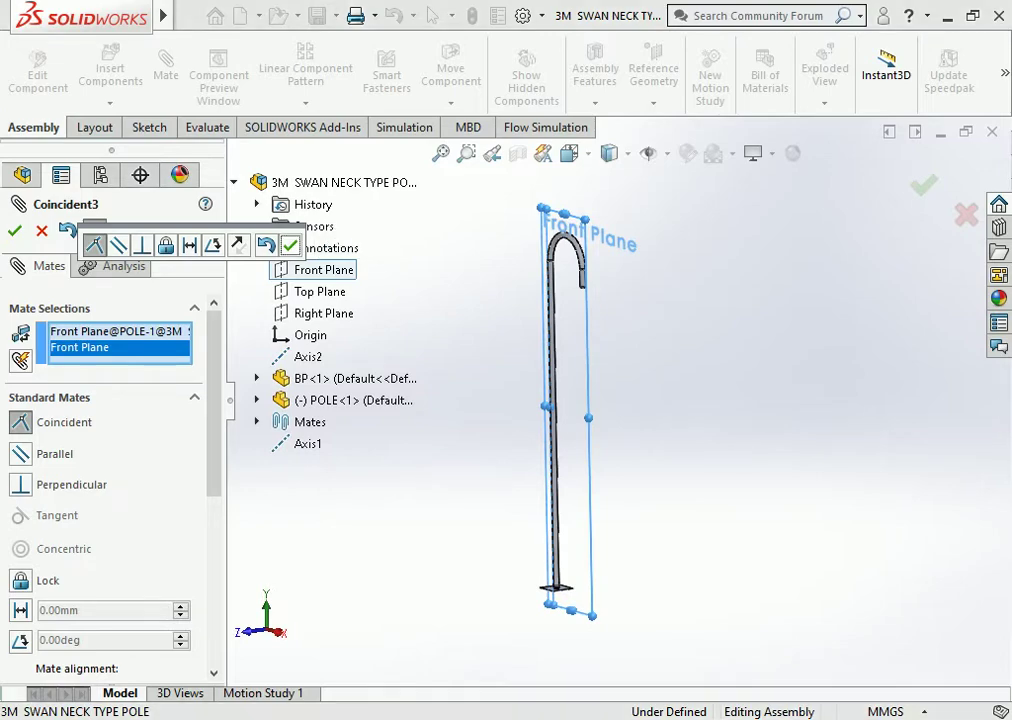
left_click(290, 245)
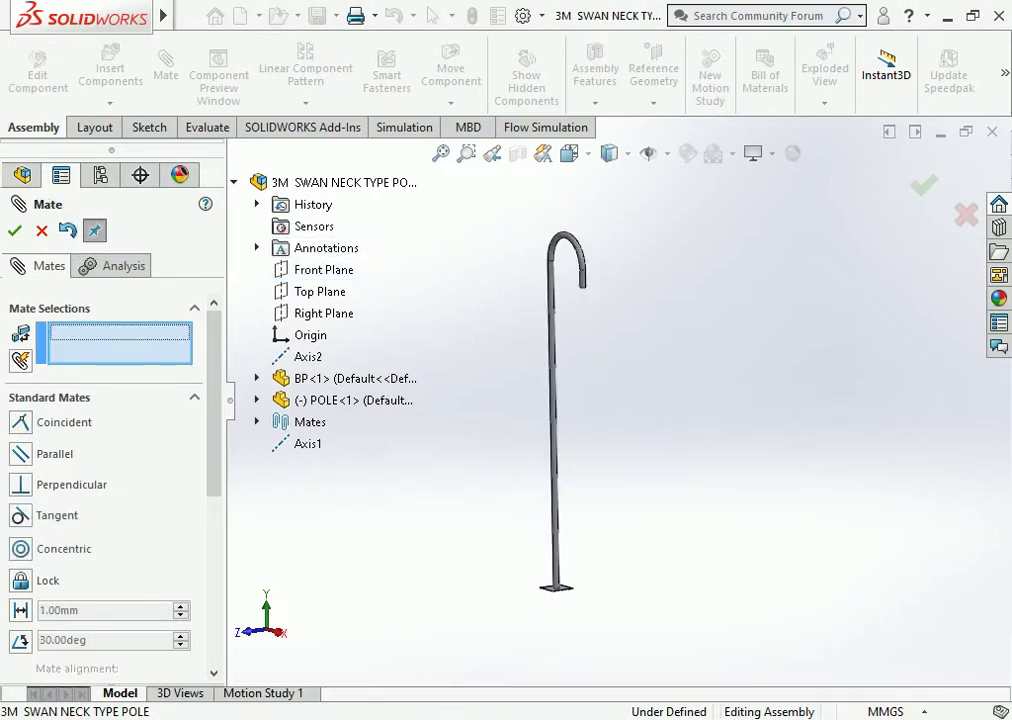
key("Escape")
Fit the pole in a Dimetric view, select its curved section, and open POLE as a part.
scroll(552, 257, "down", 2)
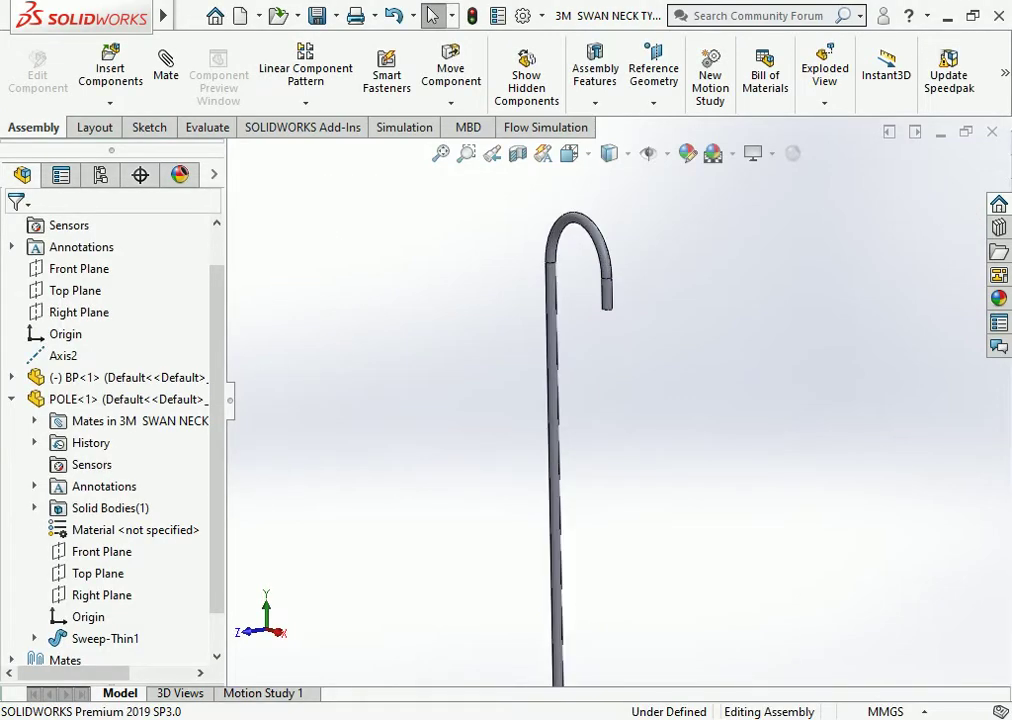
left_click(605, 293)
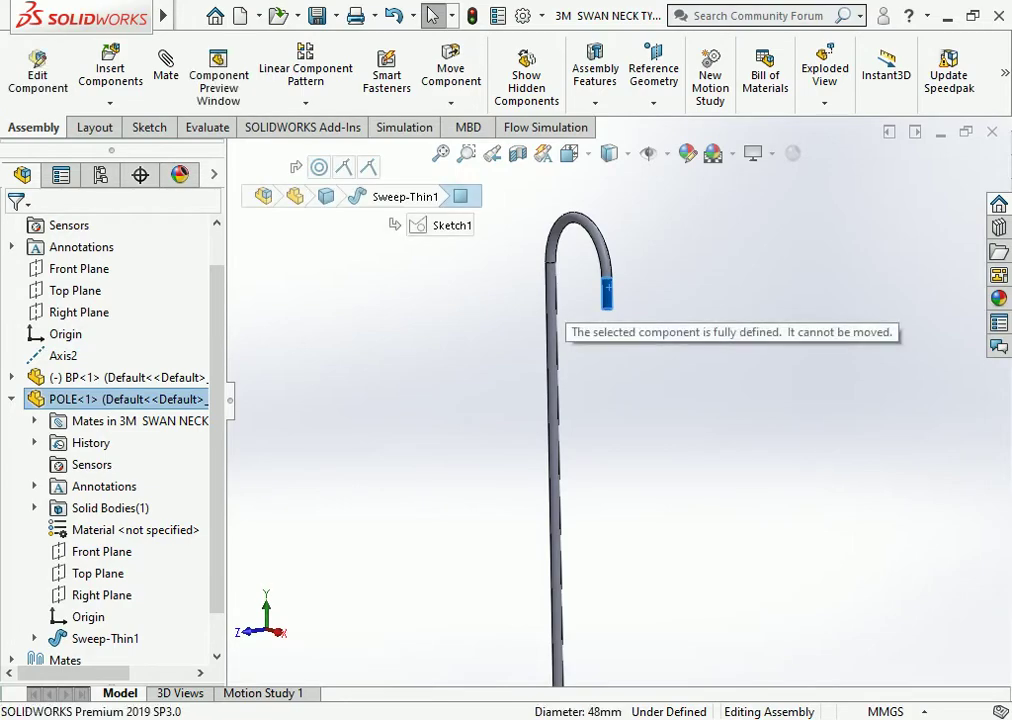
key("Escape")
key("f")
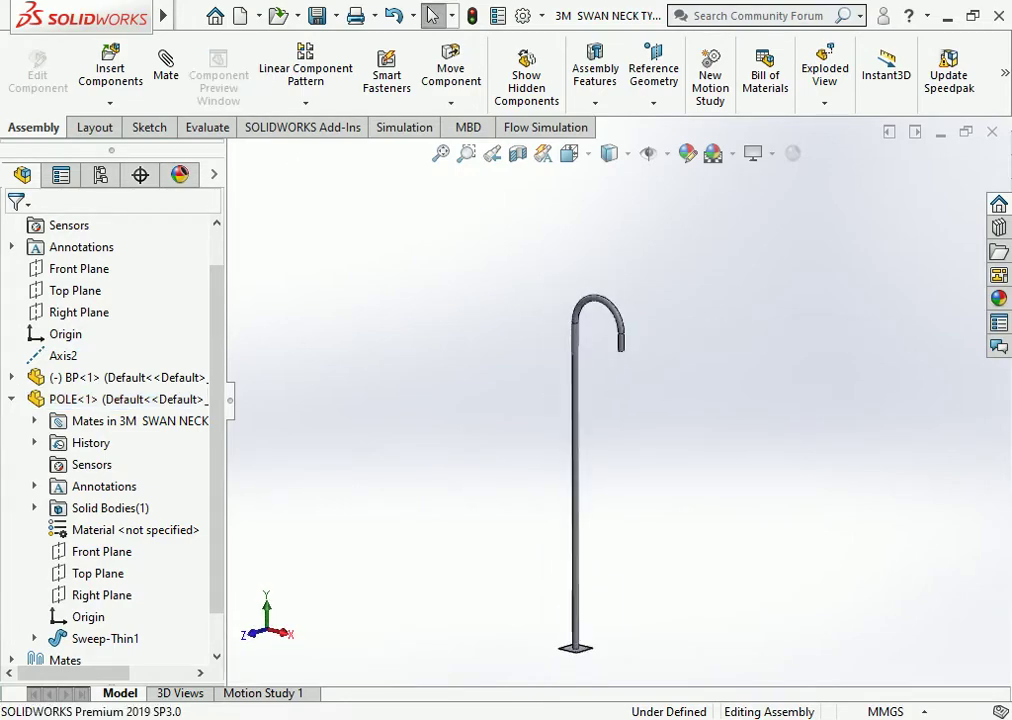
left_click(569, 153)
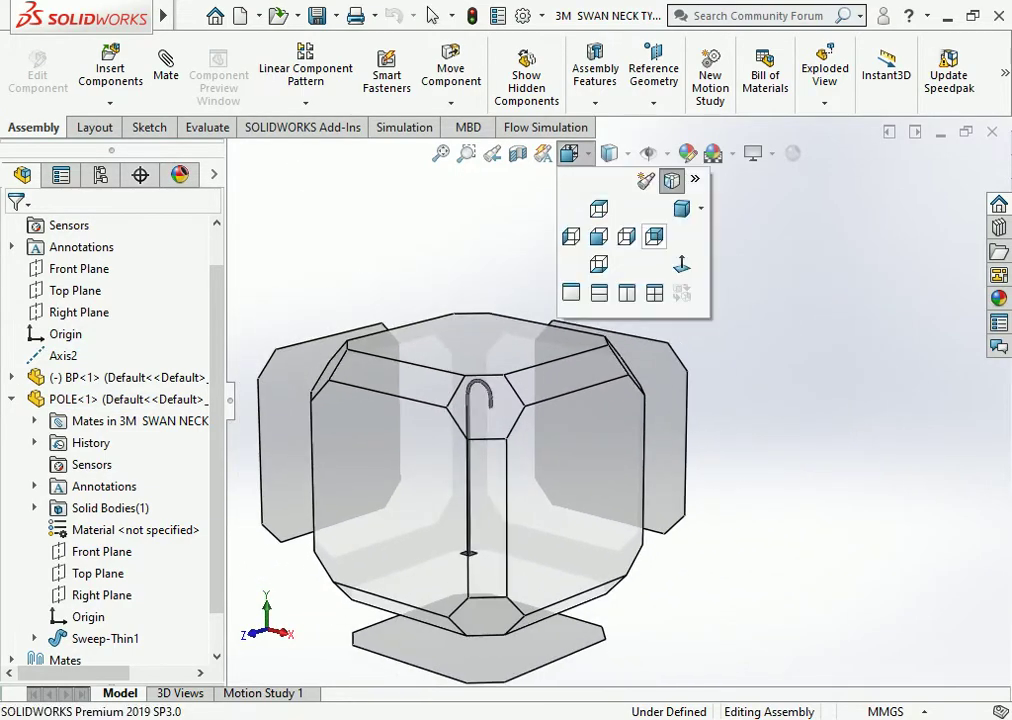
left_click(592, 208)
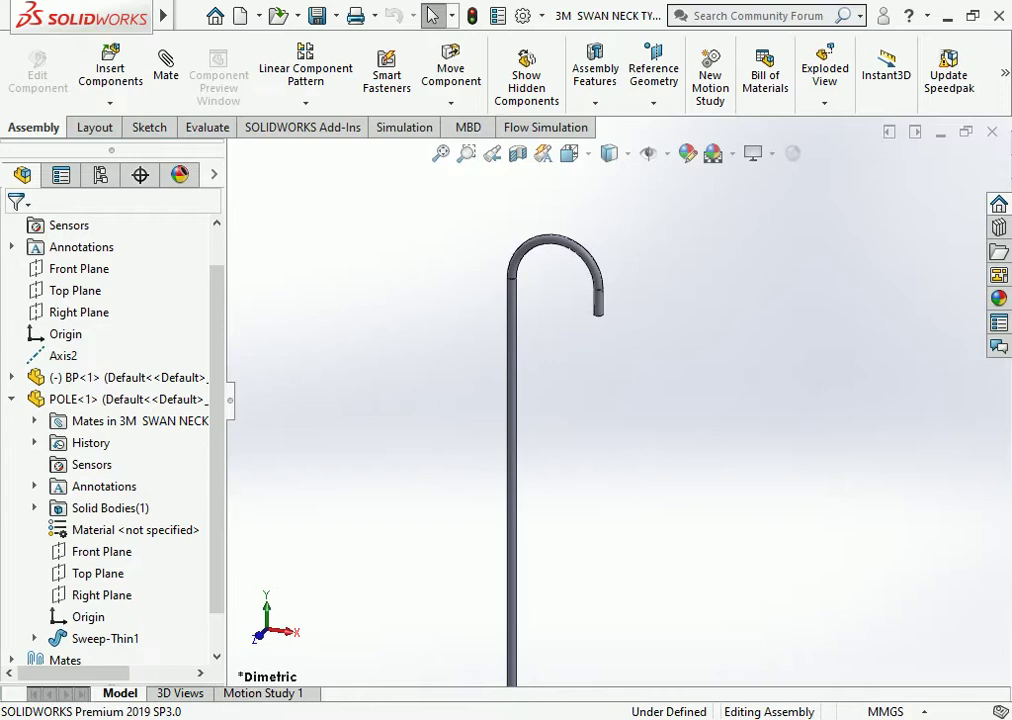
left_click(577, 250)
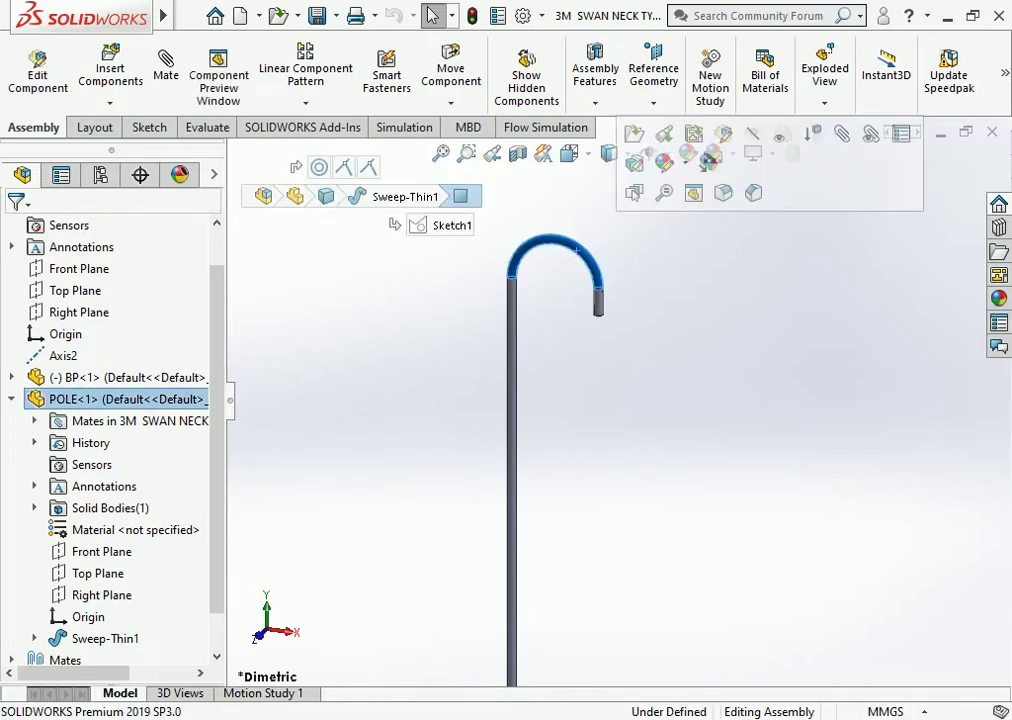
left_click(295, 167)
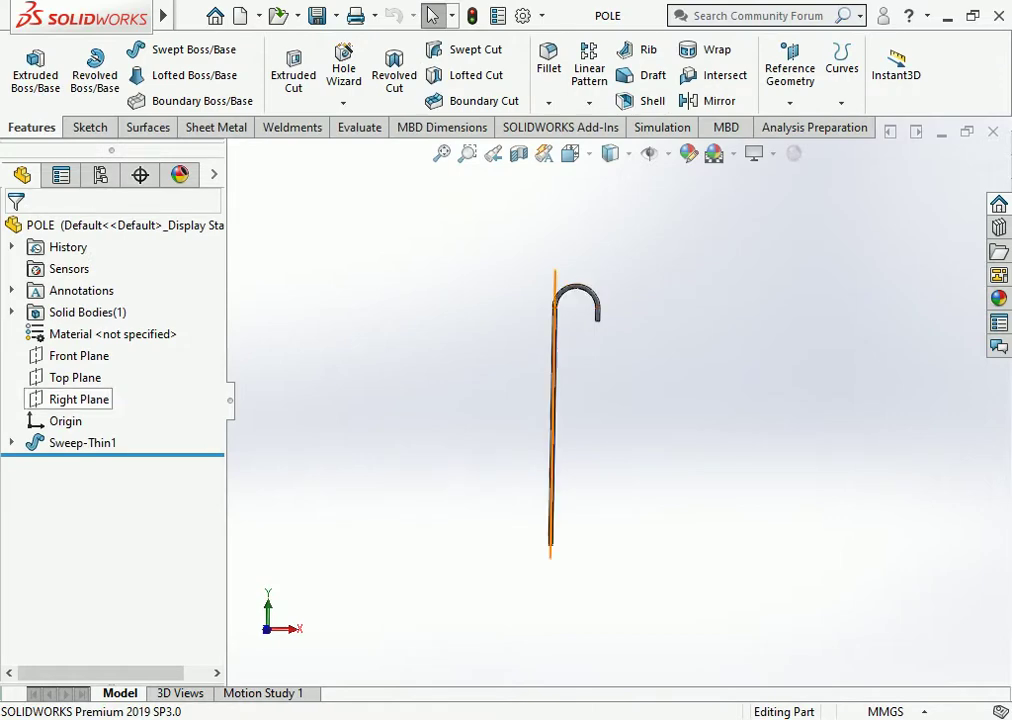
Move the sweep's path sketch onto Front Plane and rebuild the POLE part.
left_click(11, 442)
left_click(90, 464)
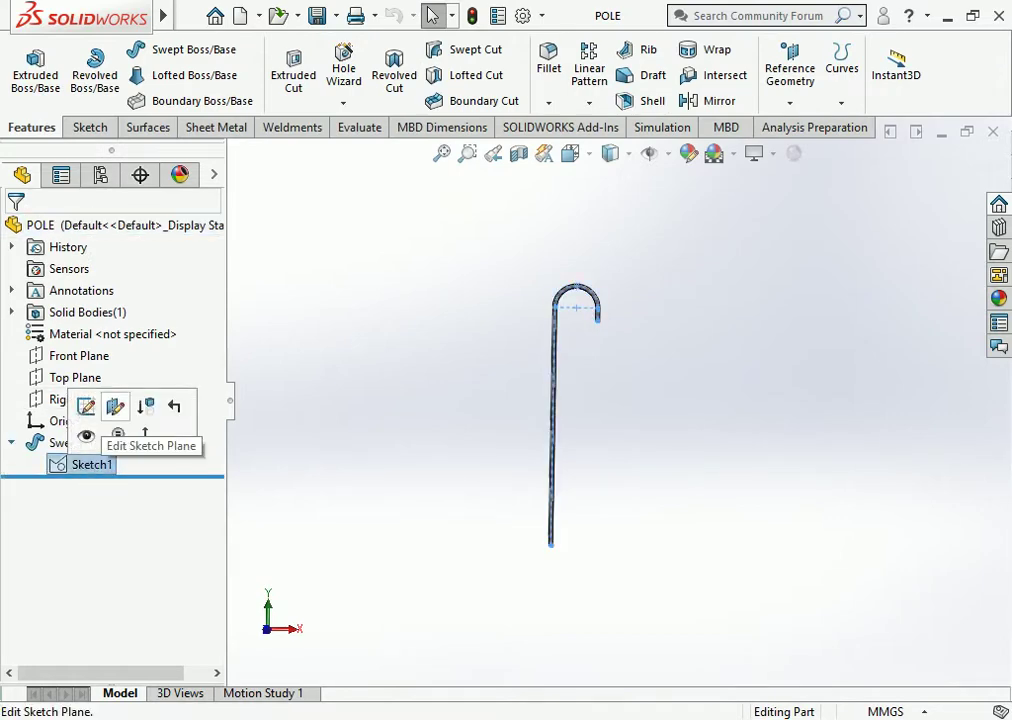
left_click(115, 406)
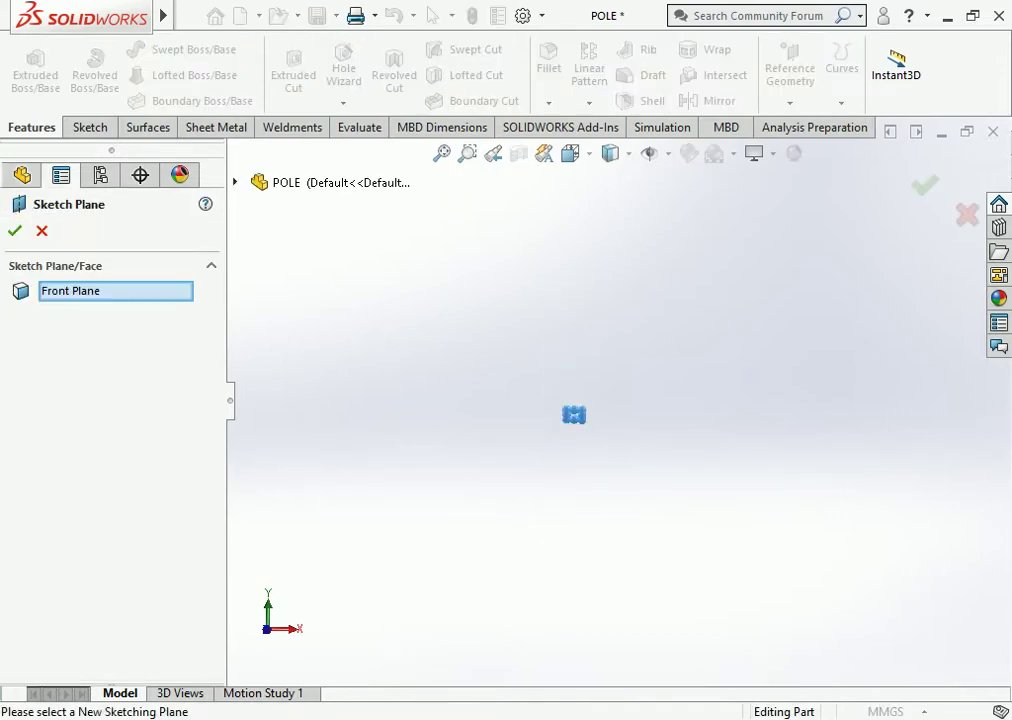
left_click(14, 231)
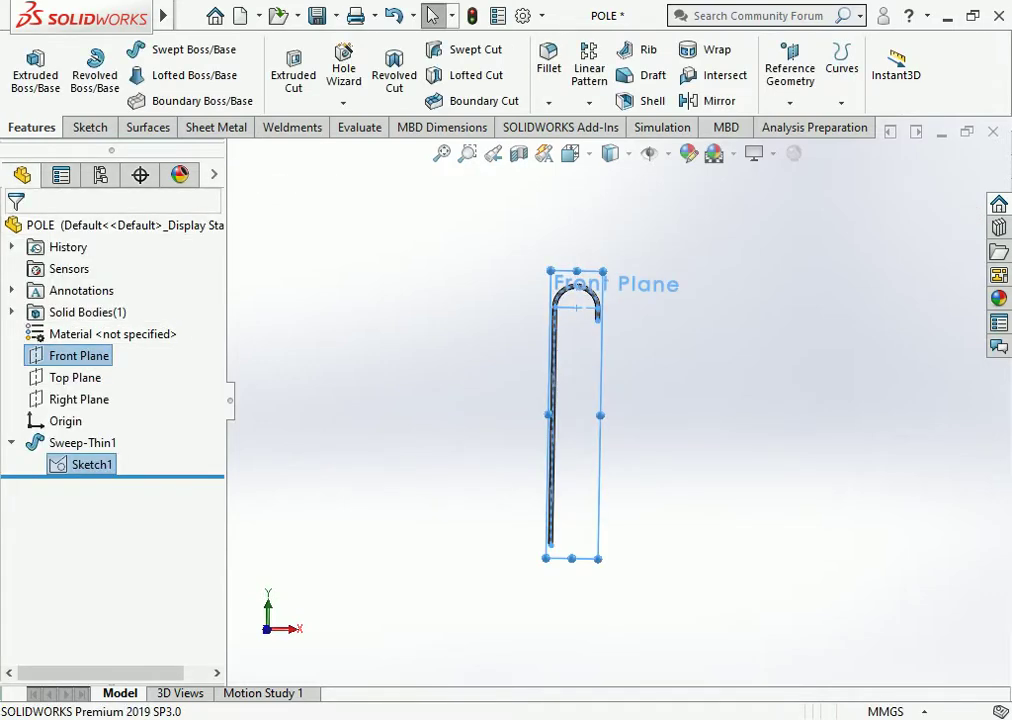
right_click(90, 464)
key("Escape")
right_click(92, 464)
left_click(108, 377)
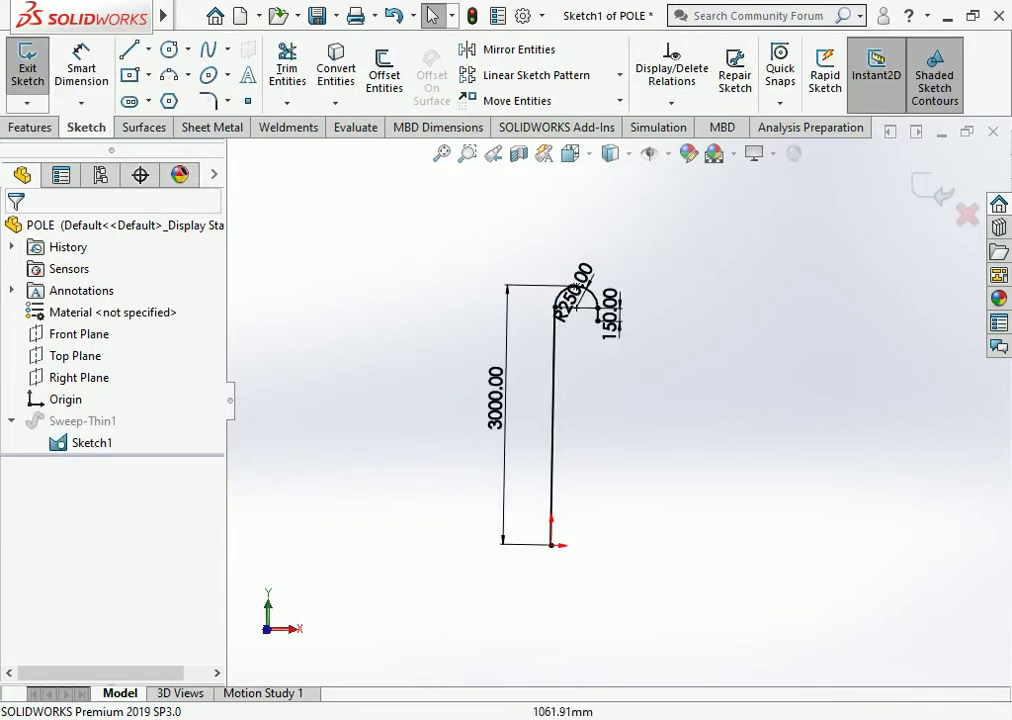
scroll(610, 300, "down", 4)
key("ctrl+b")
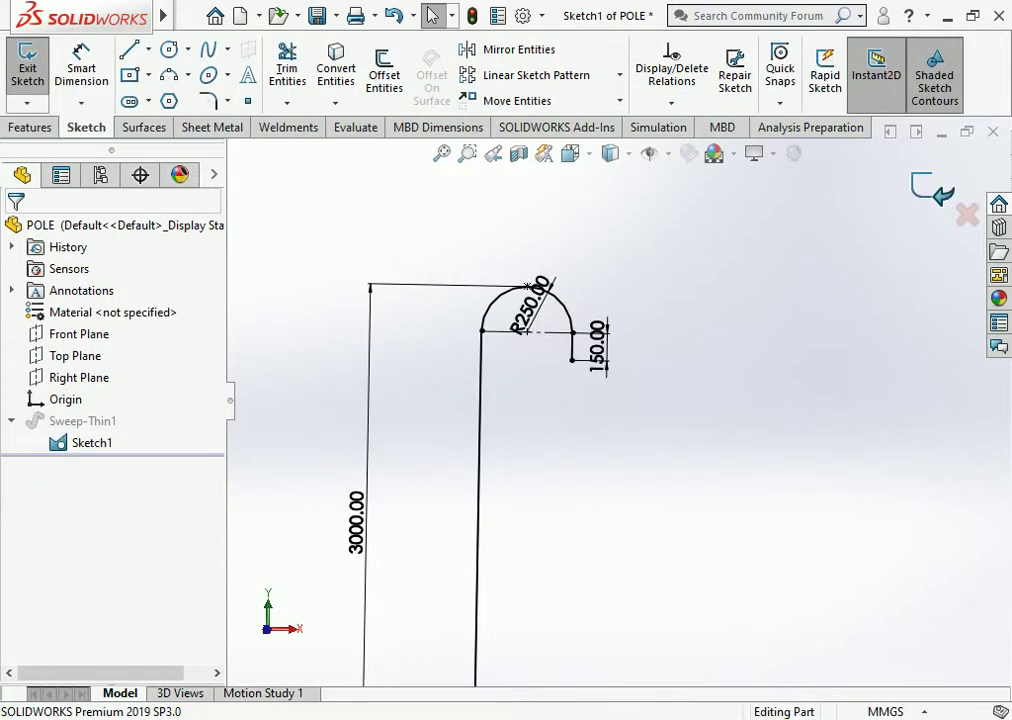
Close POLE saving changes and rebuild the 3M SWAN NECK TYPE POLE assembly.
key("ctrl+w")
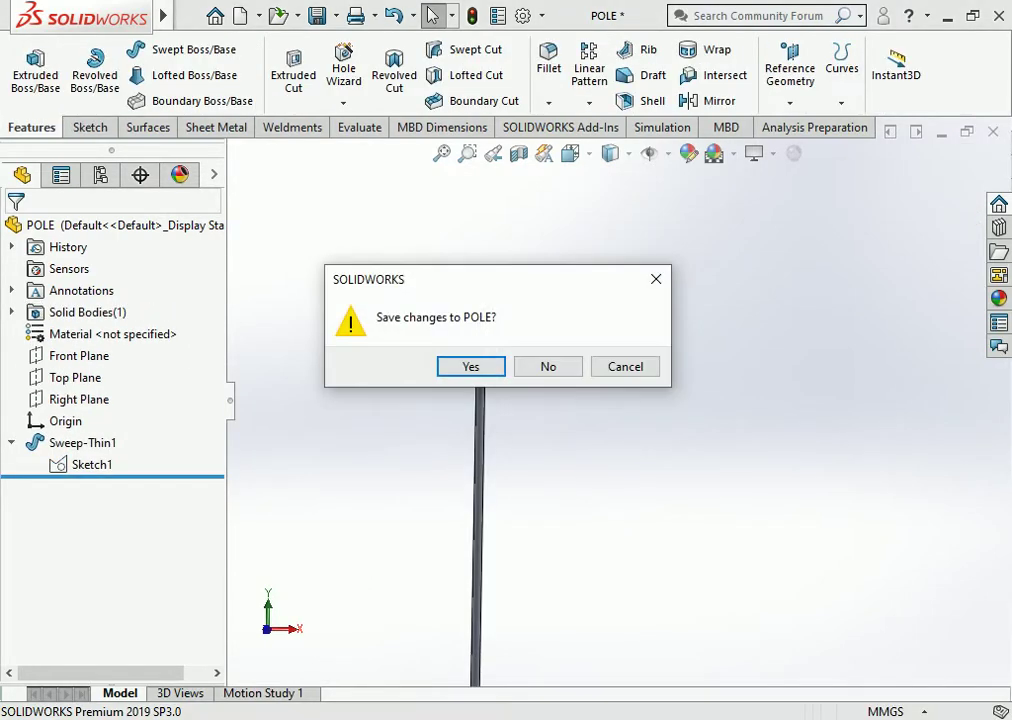
key("Return")
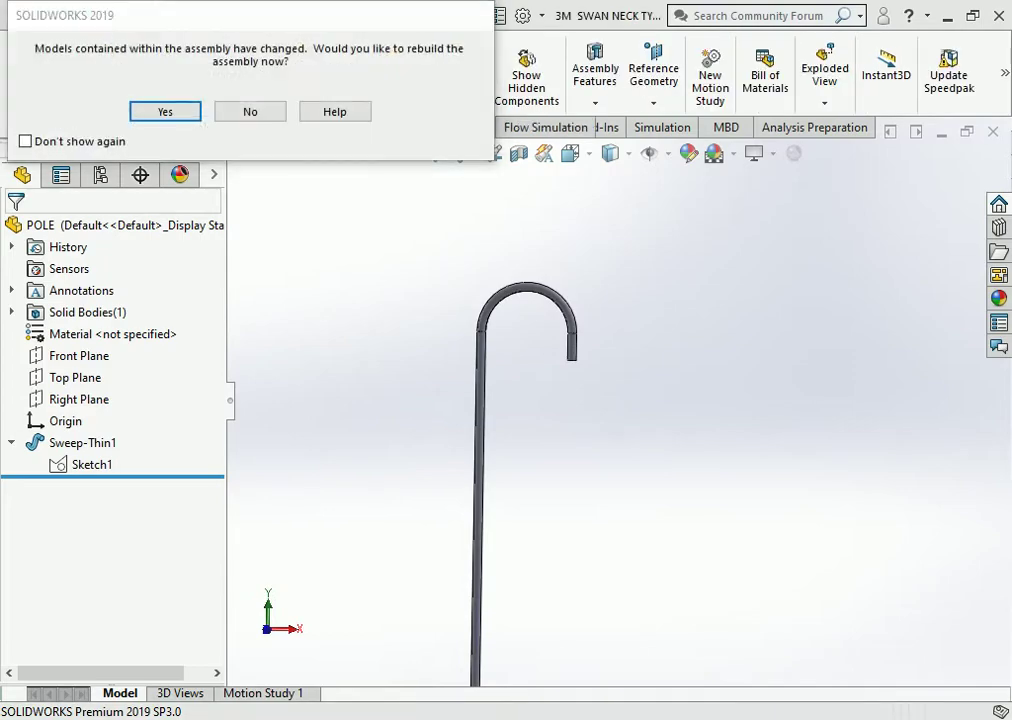
key("Return")
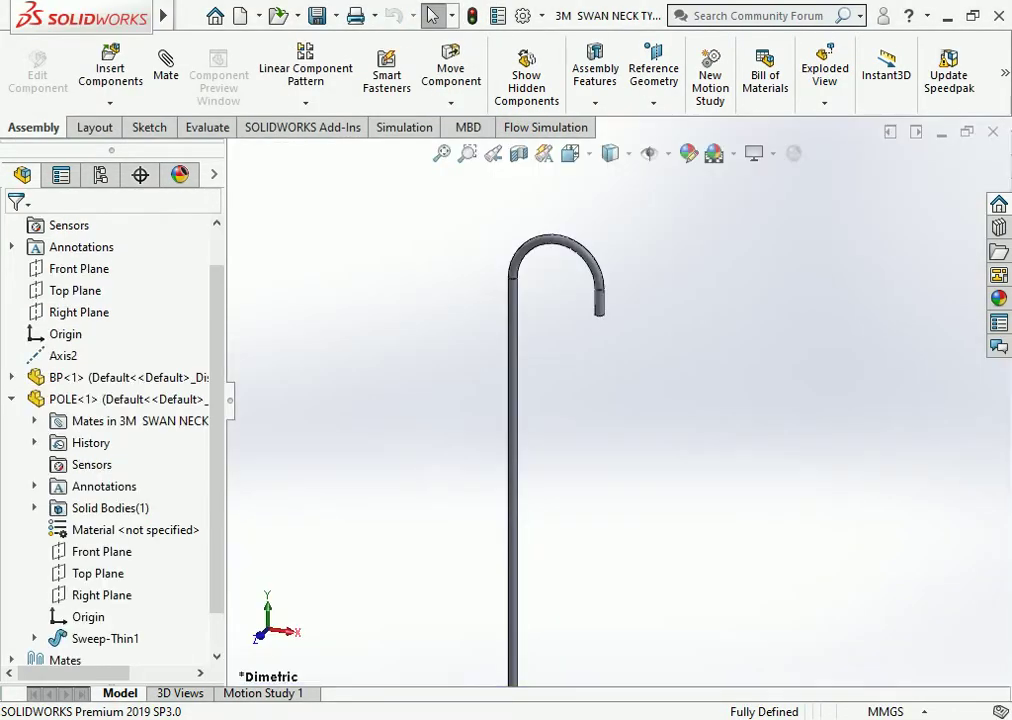
scroll(688, 420, "down", 2)
scroll(688, 420, "up", 2)
scroll(688, 420, "down", 2)
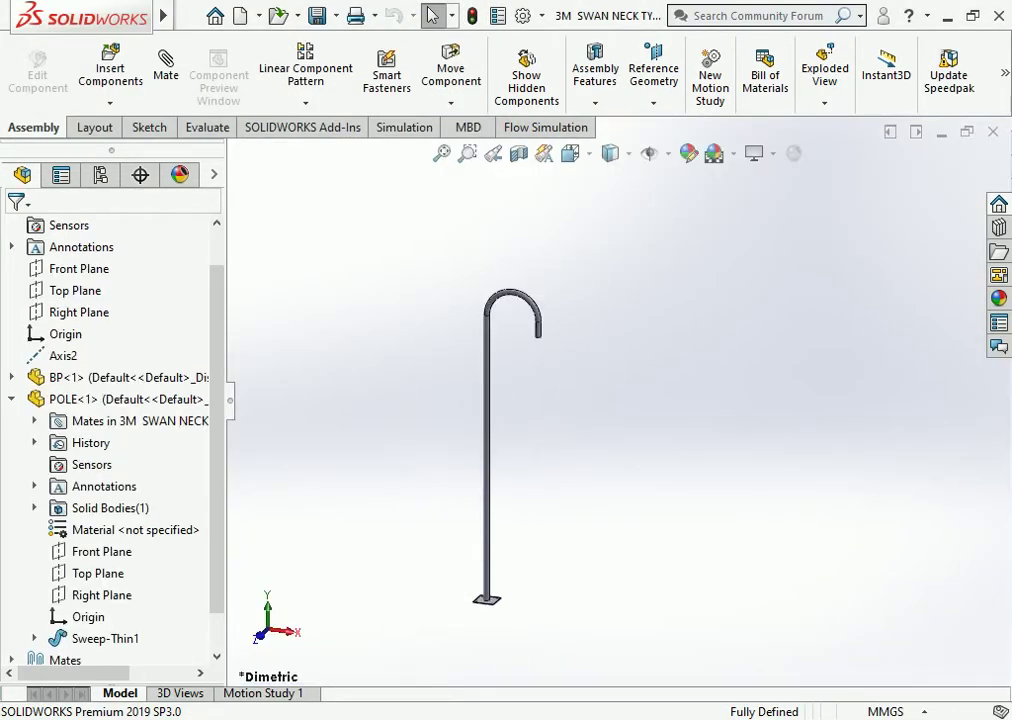
scroll(688, 420, "down", 3)
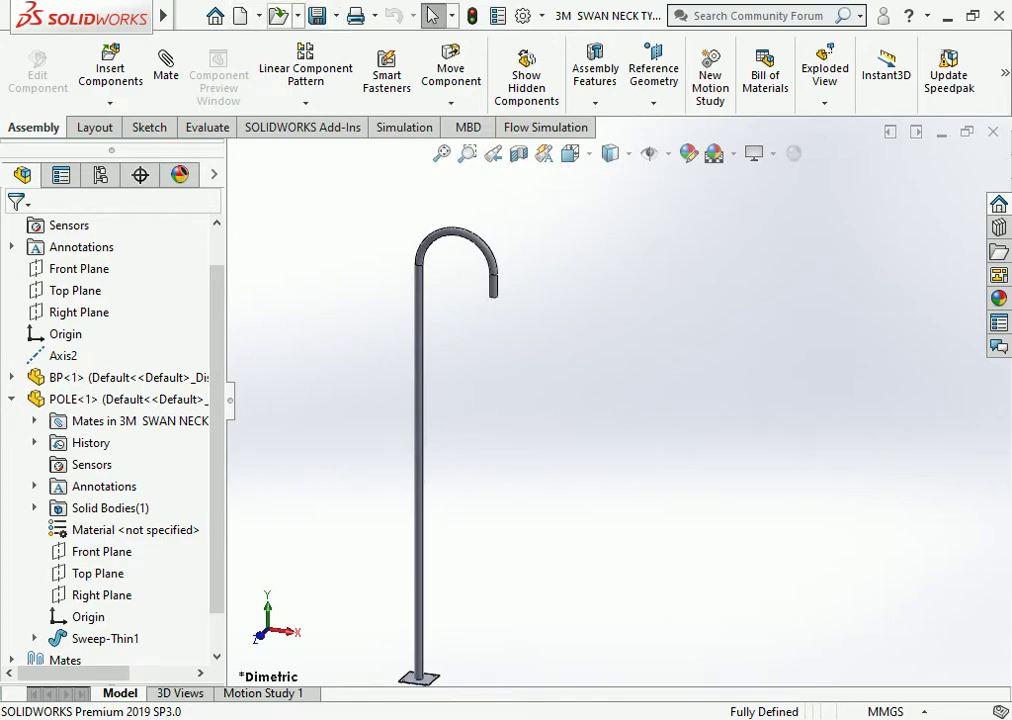
Create a new assembly without inserting any components.
key("ctrl+n")
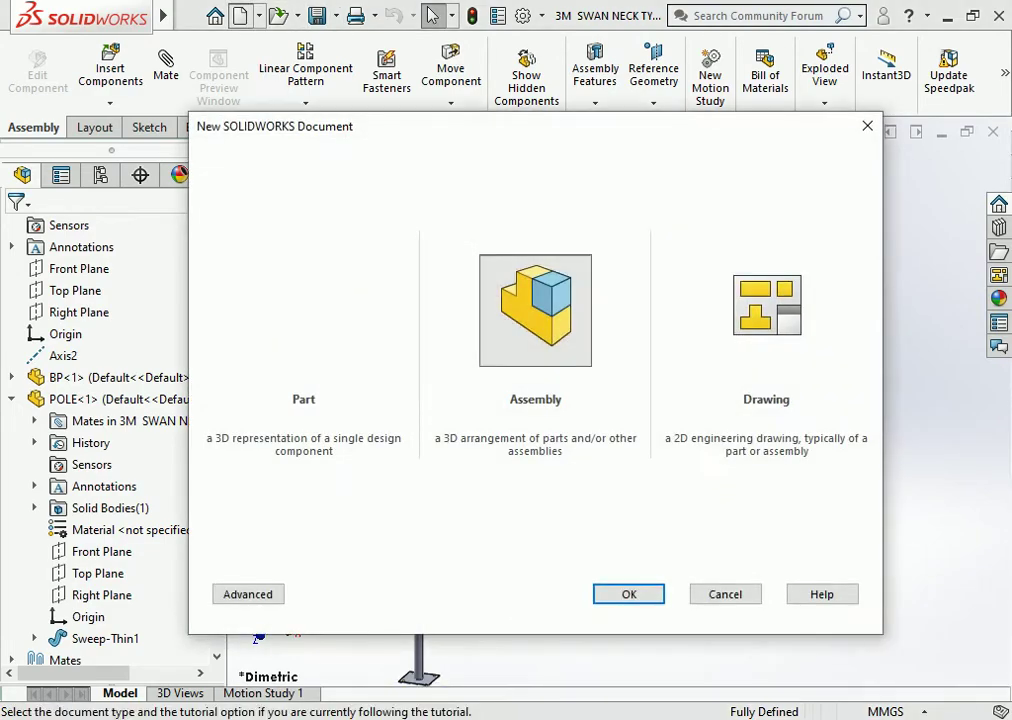
key("Return")
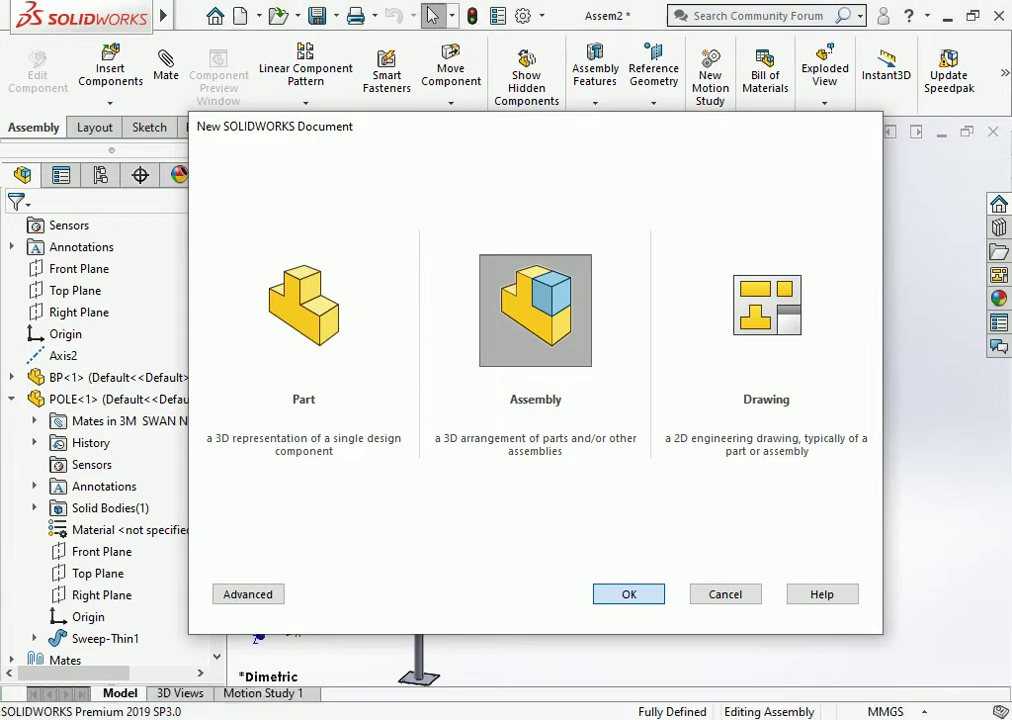
key("Escape")
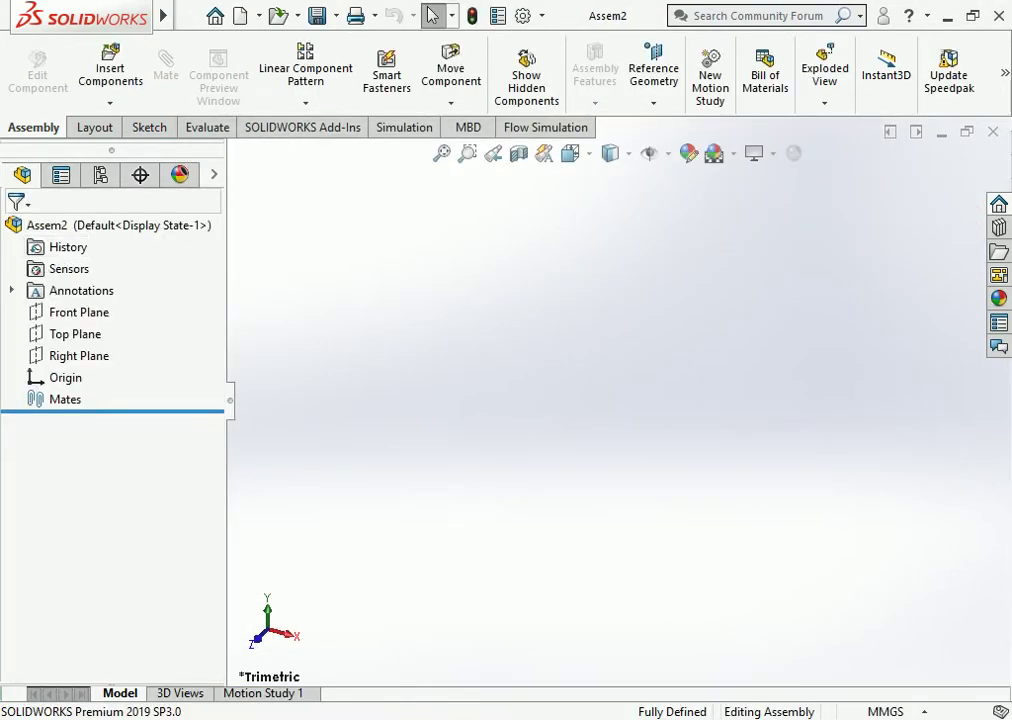
Sketch on Front Plane a vertical centerline running through the origin.
left_click(79, 312)
left_click(90, 262)
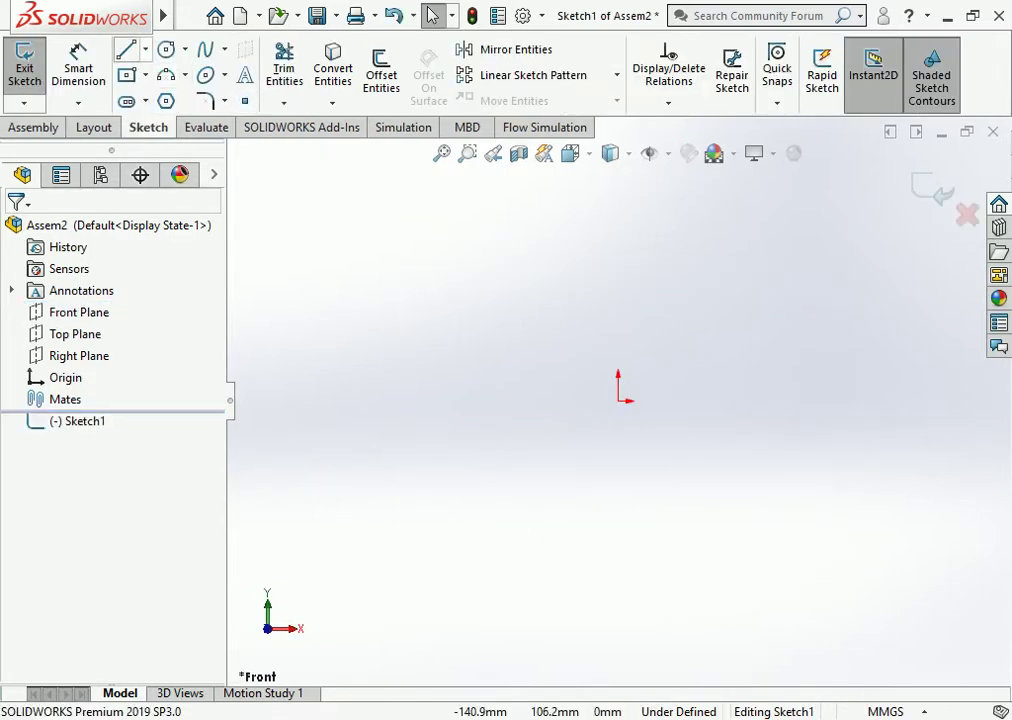
left_click(146, 49)
left_click(169, 97)
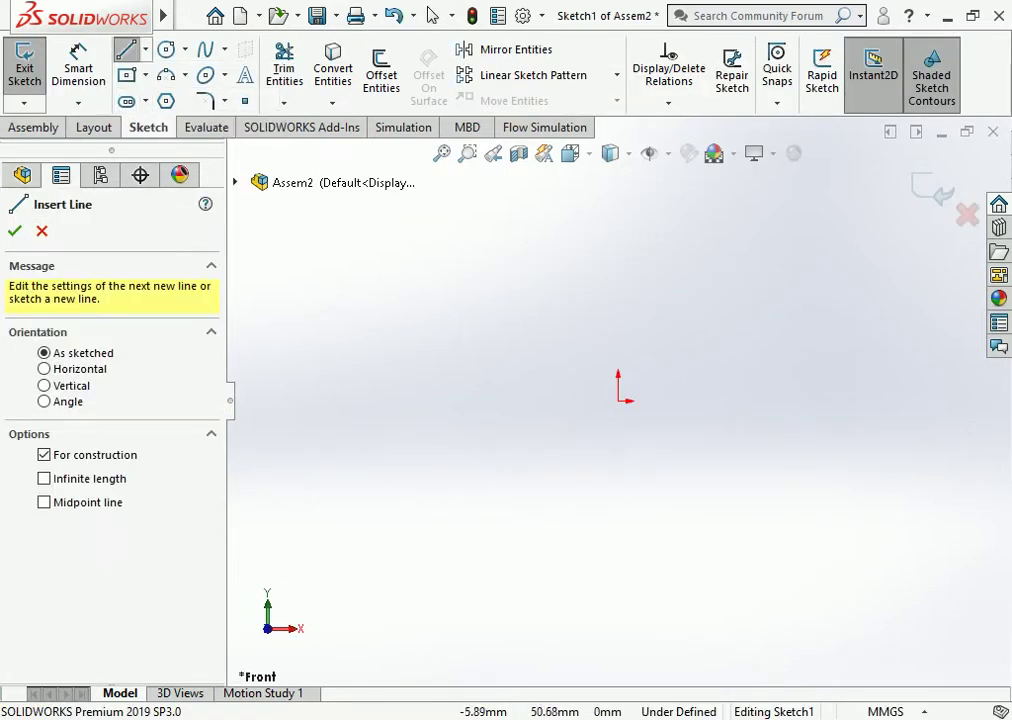
left_click(618, 259)
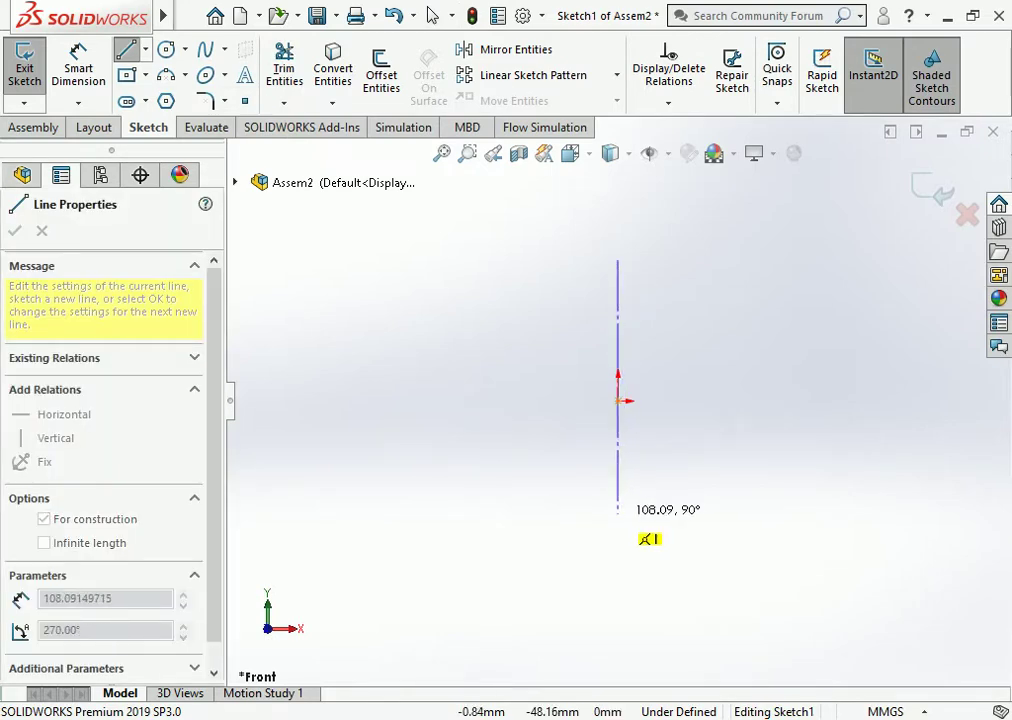
left_click(618, 513)
key("Escape")
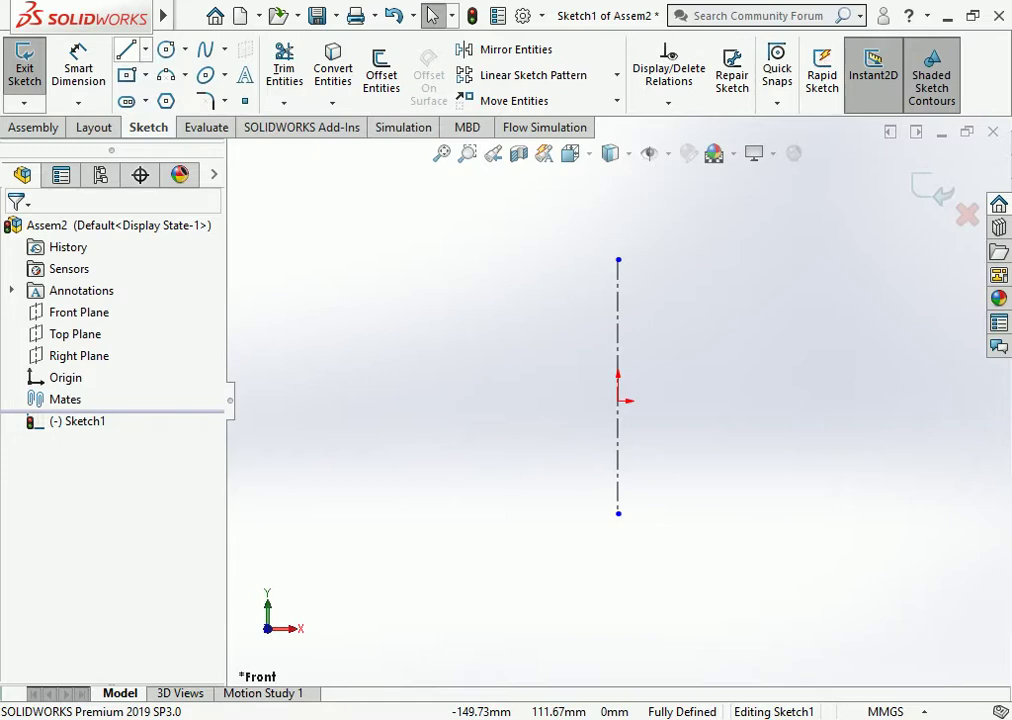
Draw a horizontal line and a lower 3-point arc from the centerline, then delete the line.
left_click(126, 49)
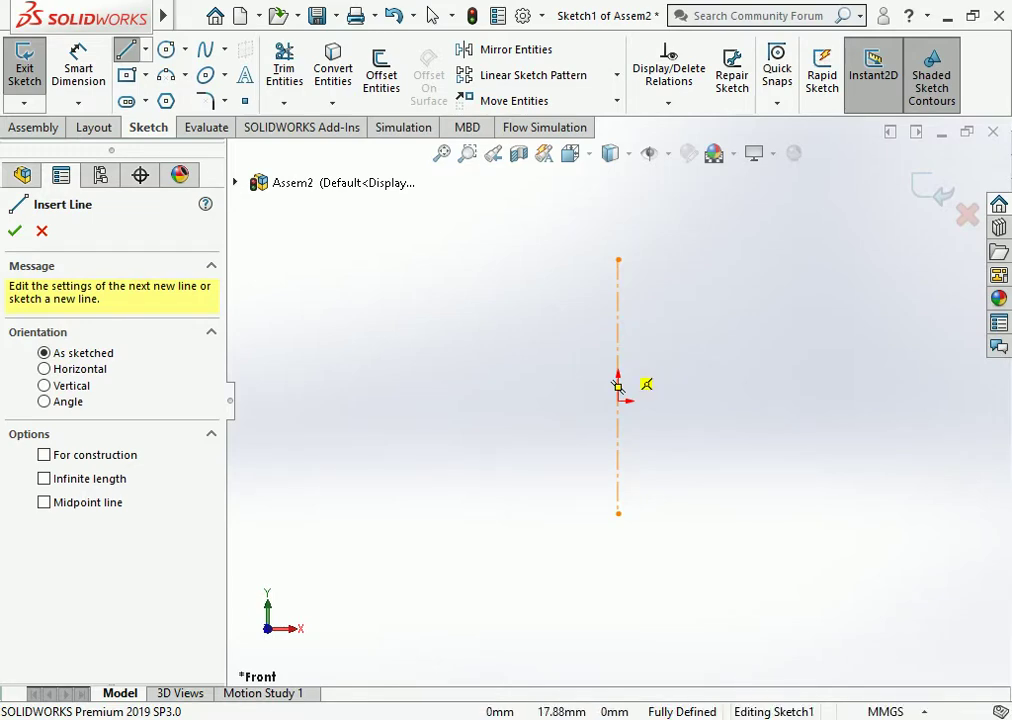
left_click(618, 358)
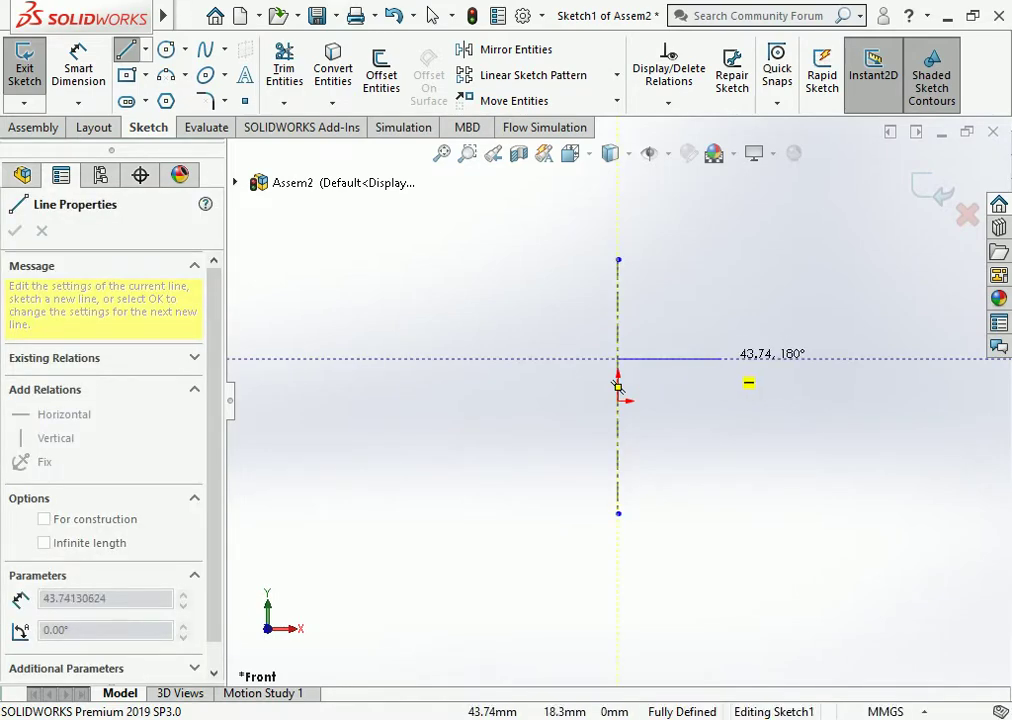
left_click(718, 358)
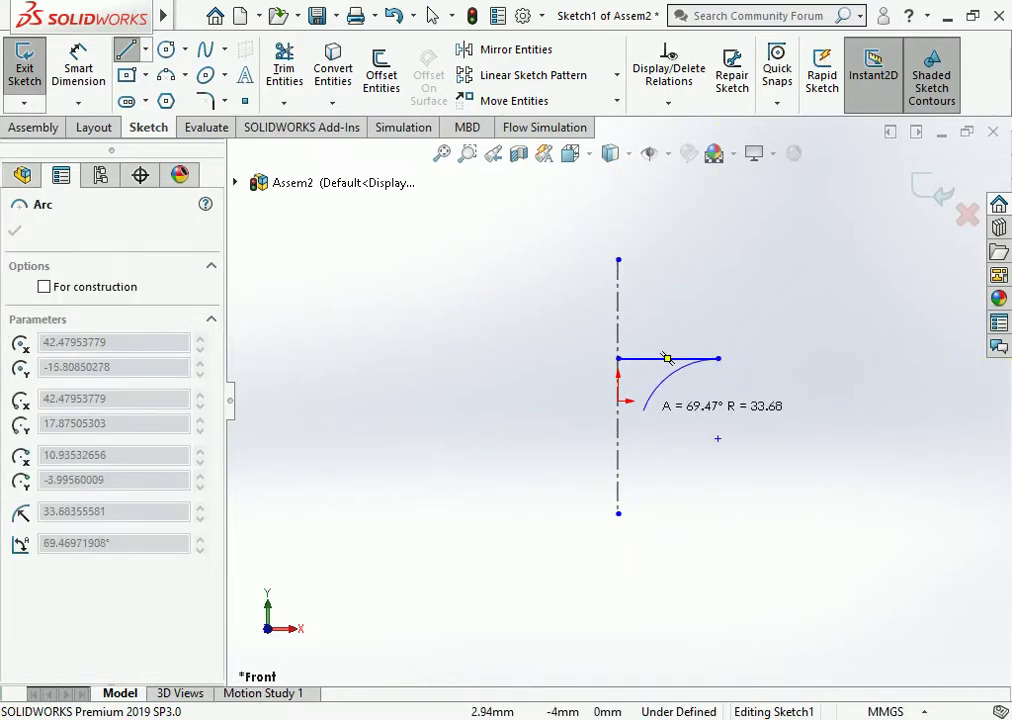
key("Escape")
left_click(166, 75)
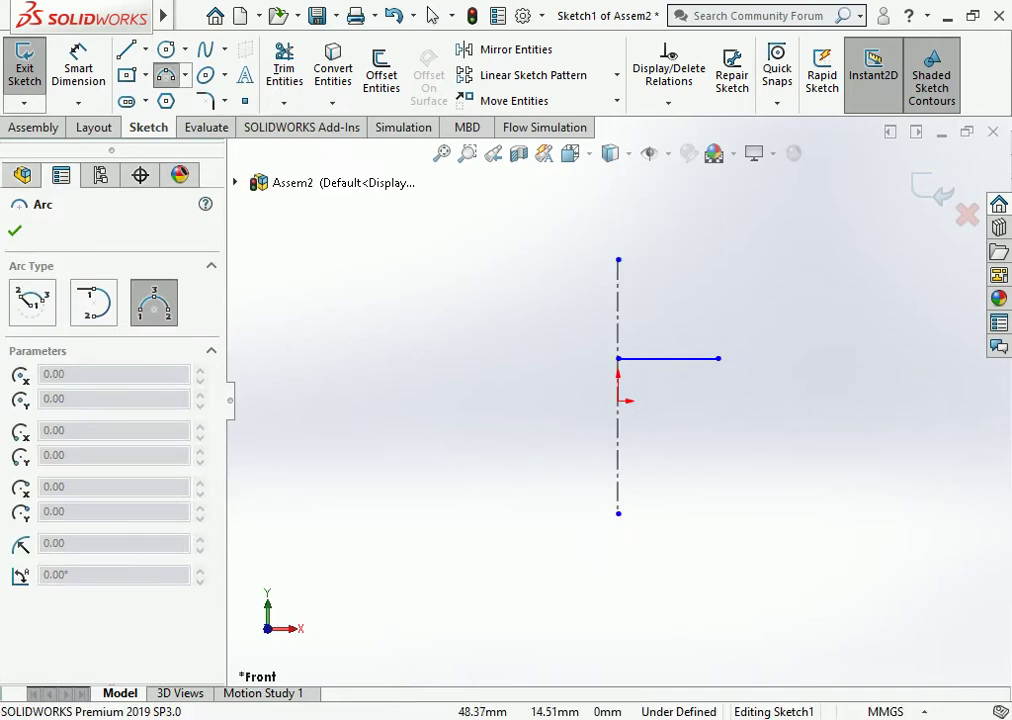
left_click(618, 358)
left_click(718, 358)
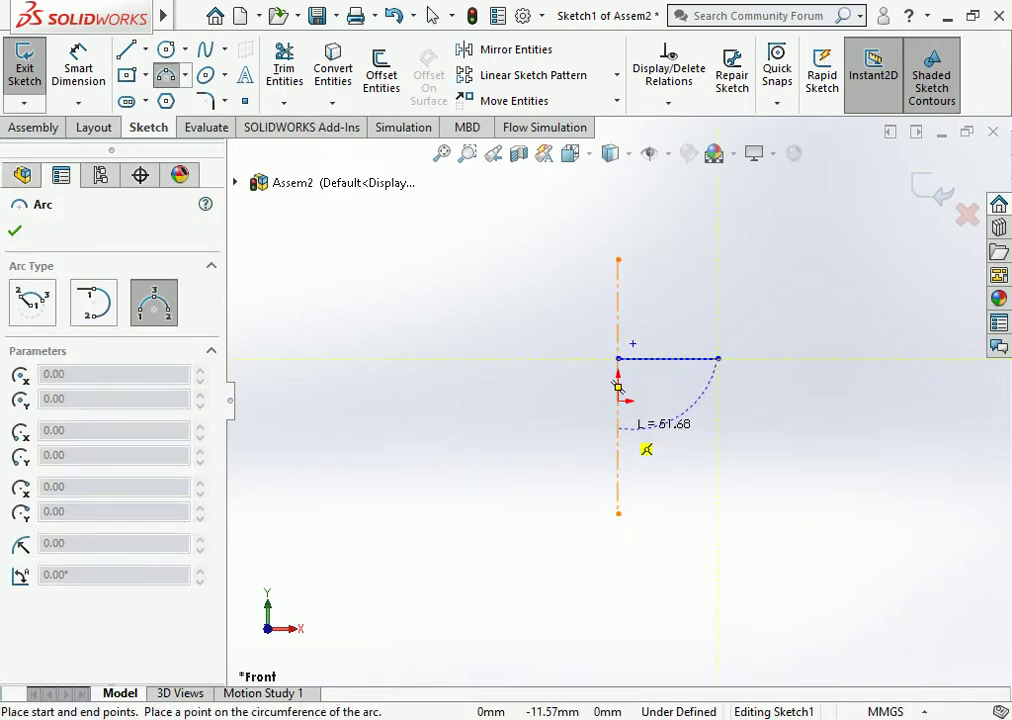
left_click(620, 432)
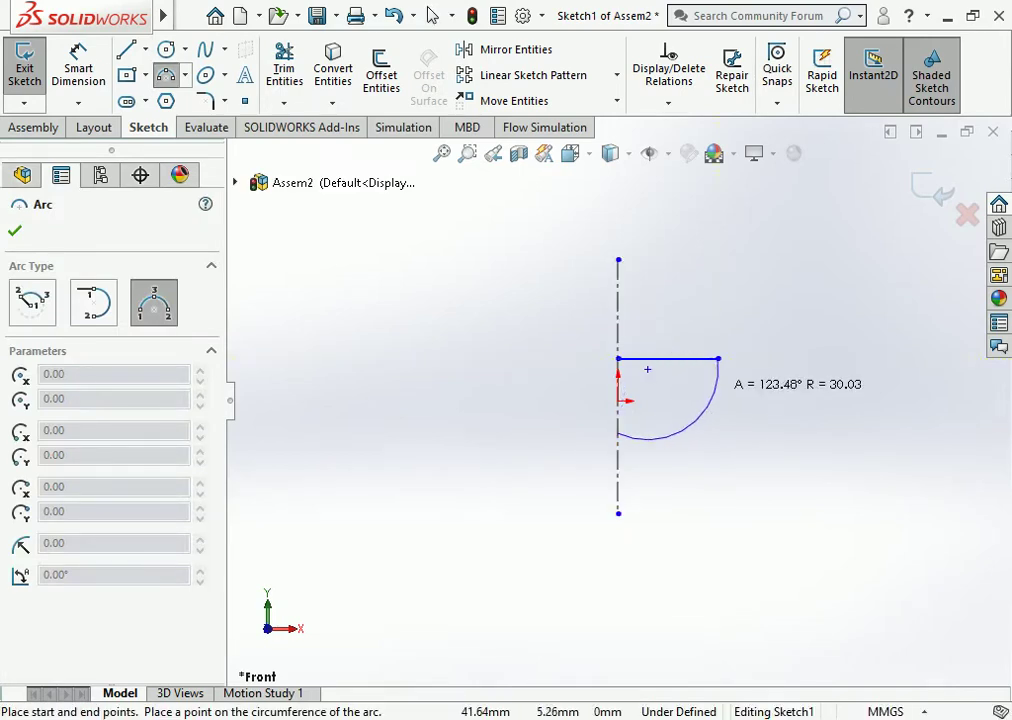
left_click(712, 385)
key("Escape")
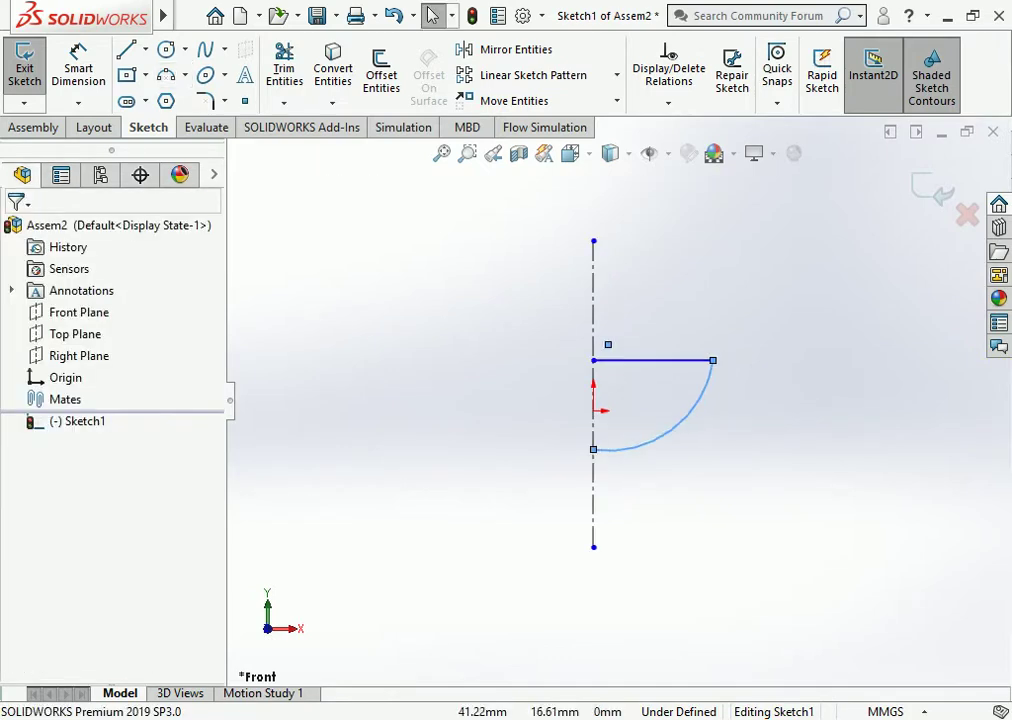
scroll(738, 351, "down", 3)
left_click(612, 363)
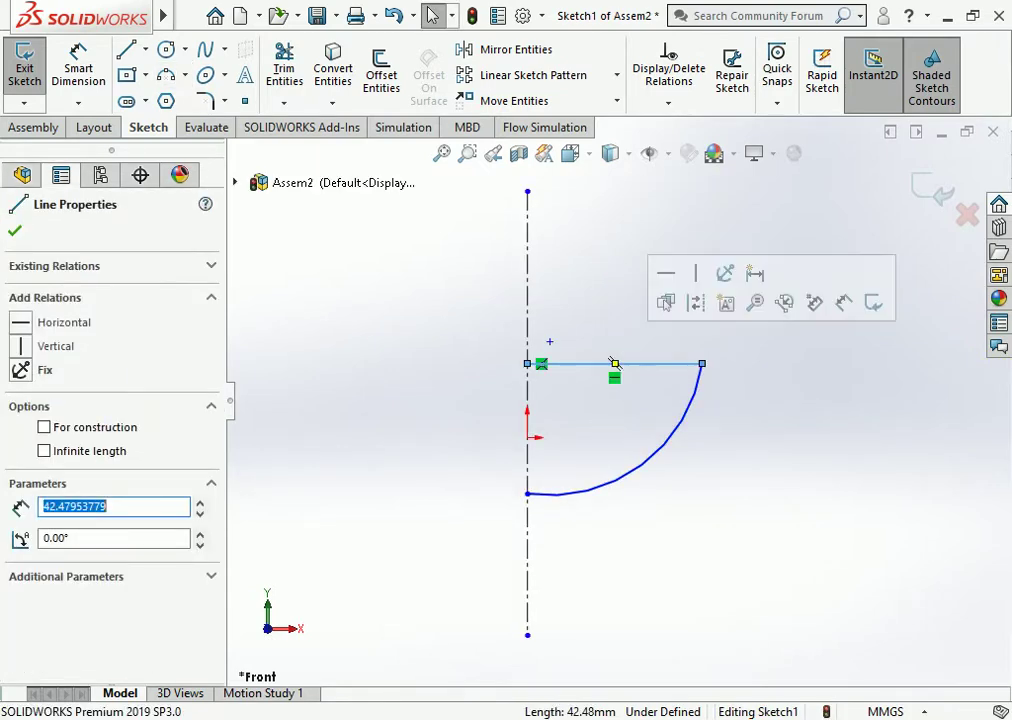
key("Delete")
Draw a 3-point arc from the centerline to the lower arc's outer end, then select the lower arc.
key("l")
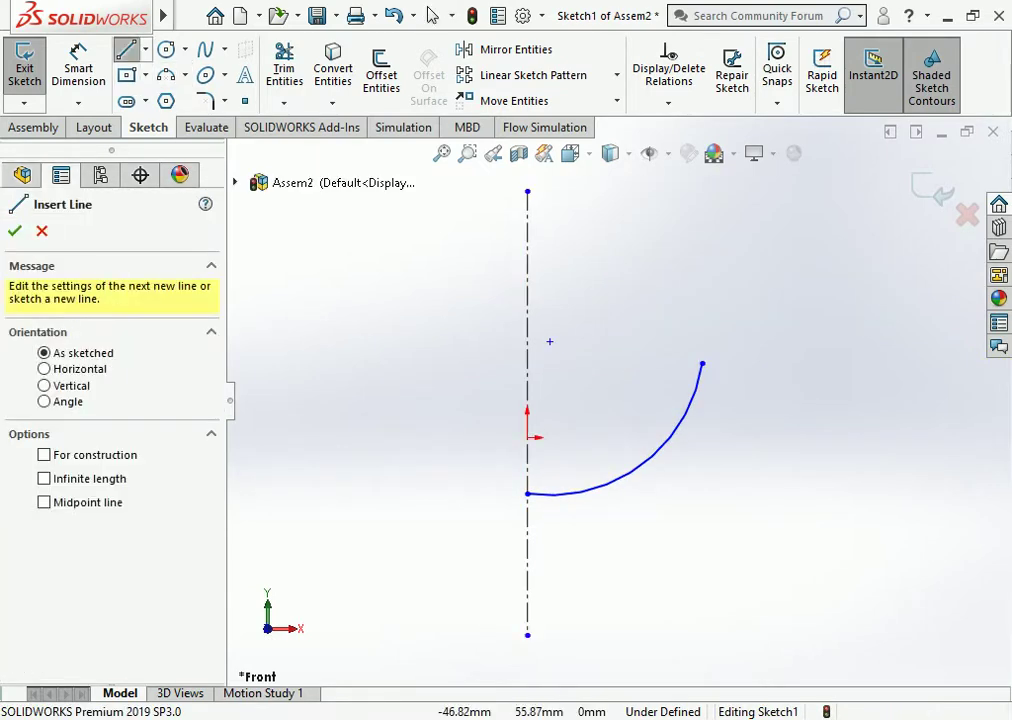
key("Escape")
key("a")
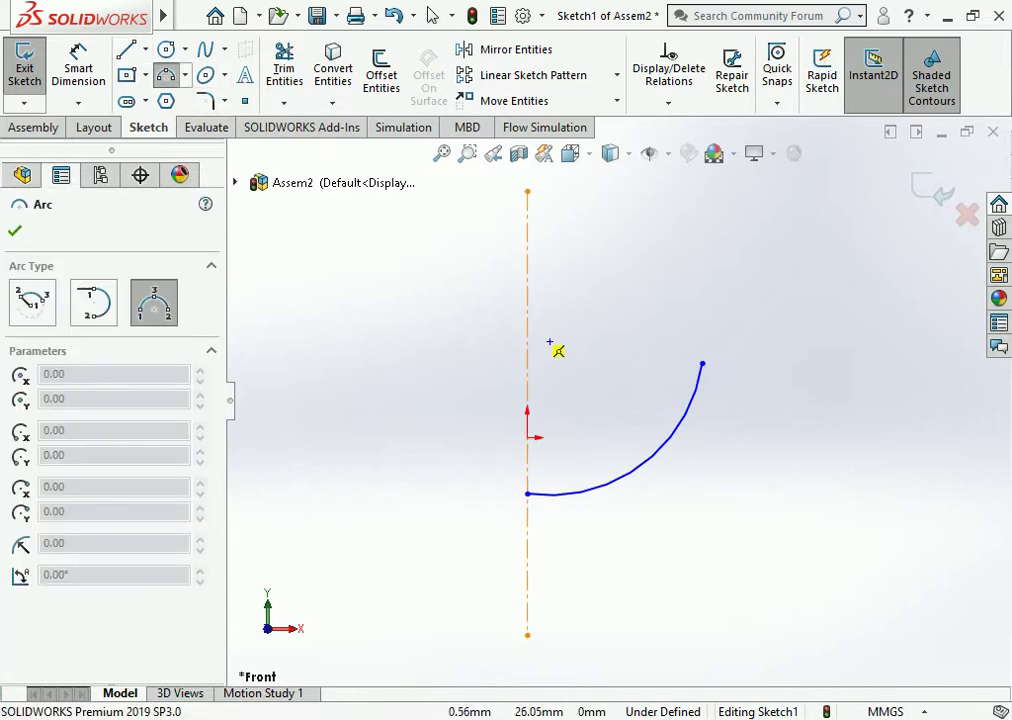
left_click(528, 316)
left_click(702, 363)
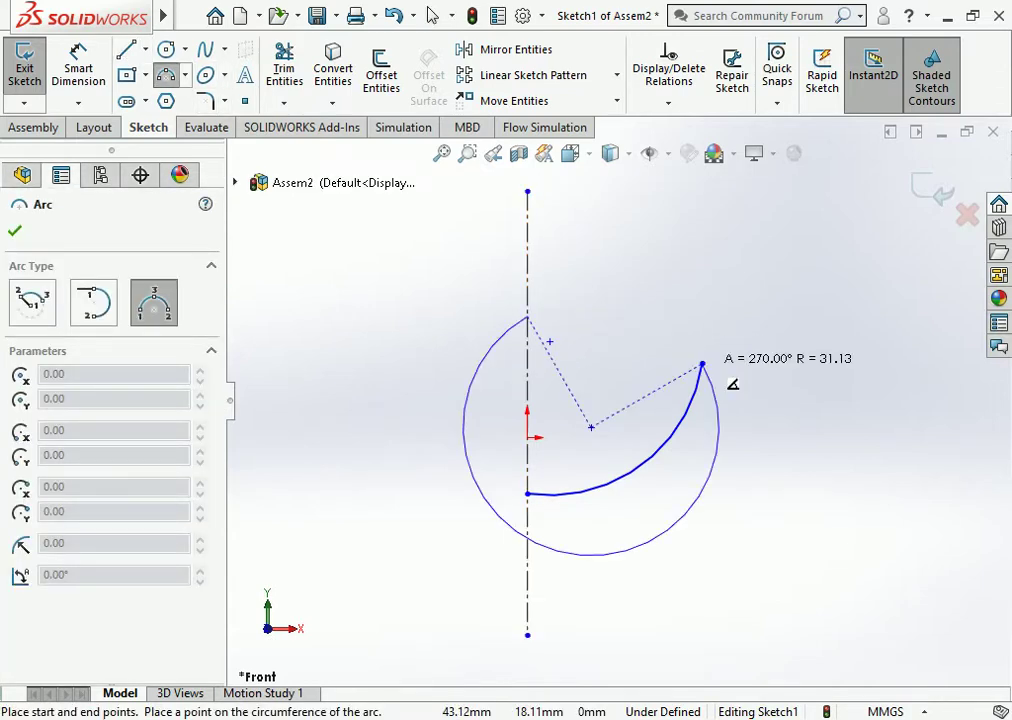
left_click(617, 321)
key("Escape")
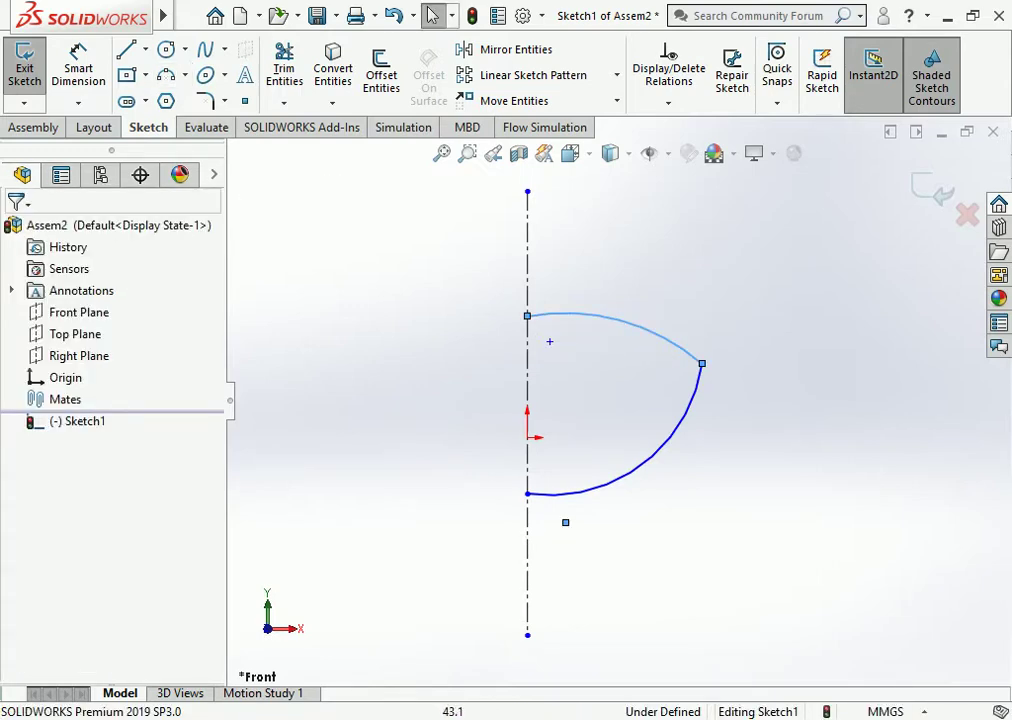
left_click(641, 466)
Replace the lower arc with two three-point arcs ending on the centerline below the origin.
key("Delete")
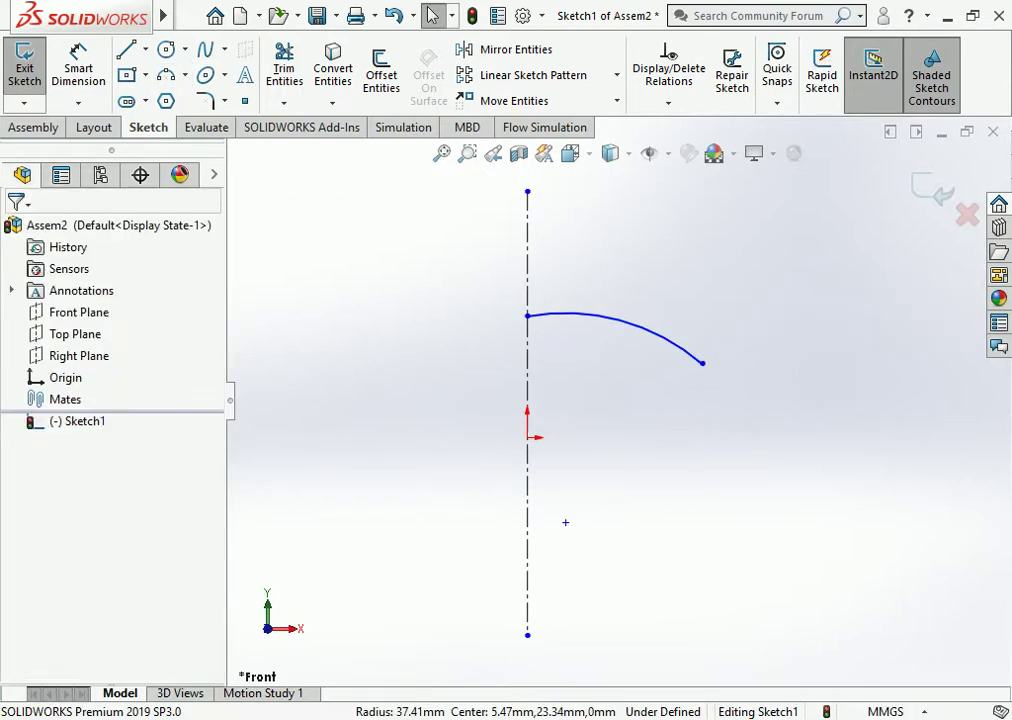
left_click(125, 49)
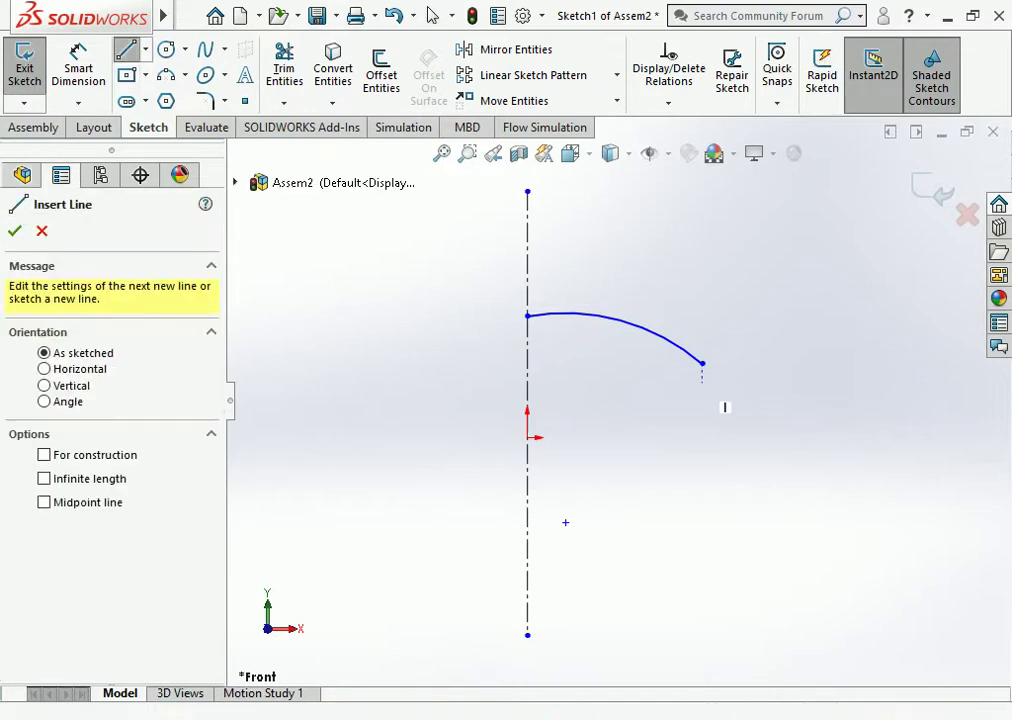
left_click(702, 363)
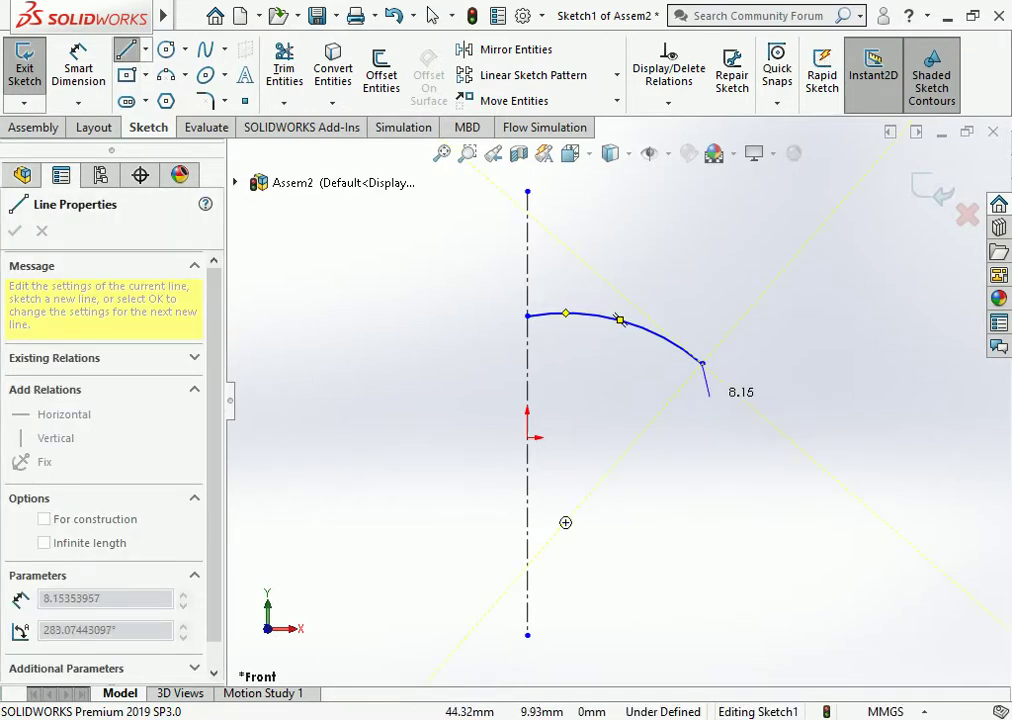
key("Escape")
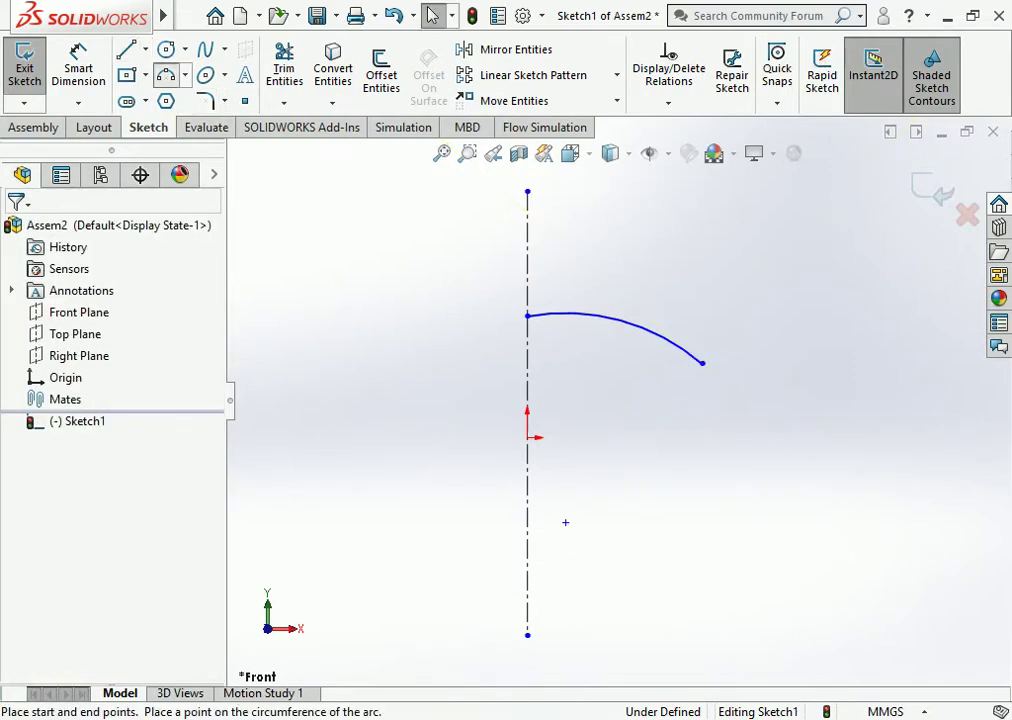
left_click(166, 75)
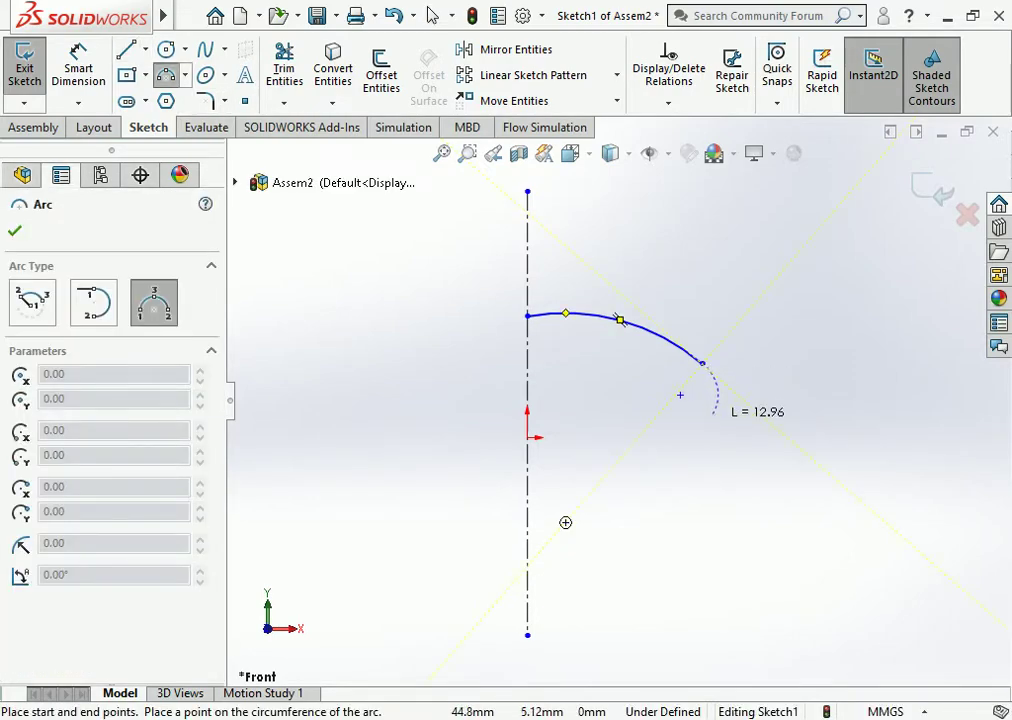
left_click(714, 413)
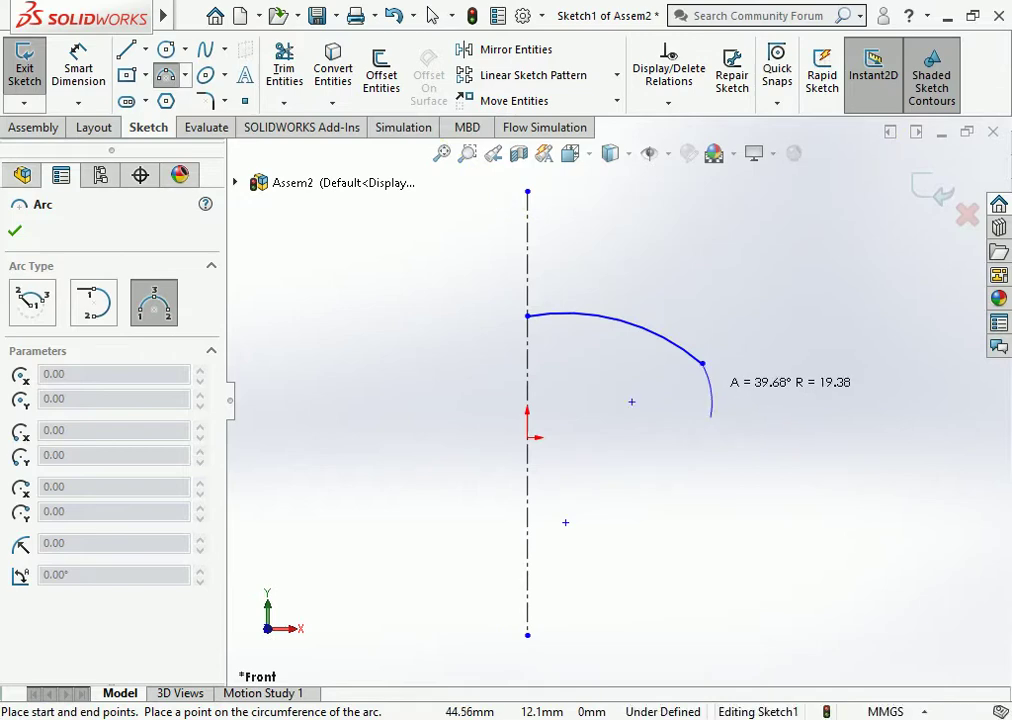
scroll(735, 385, "down", 4)
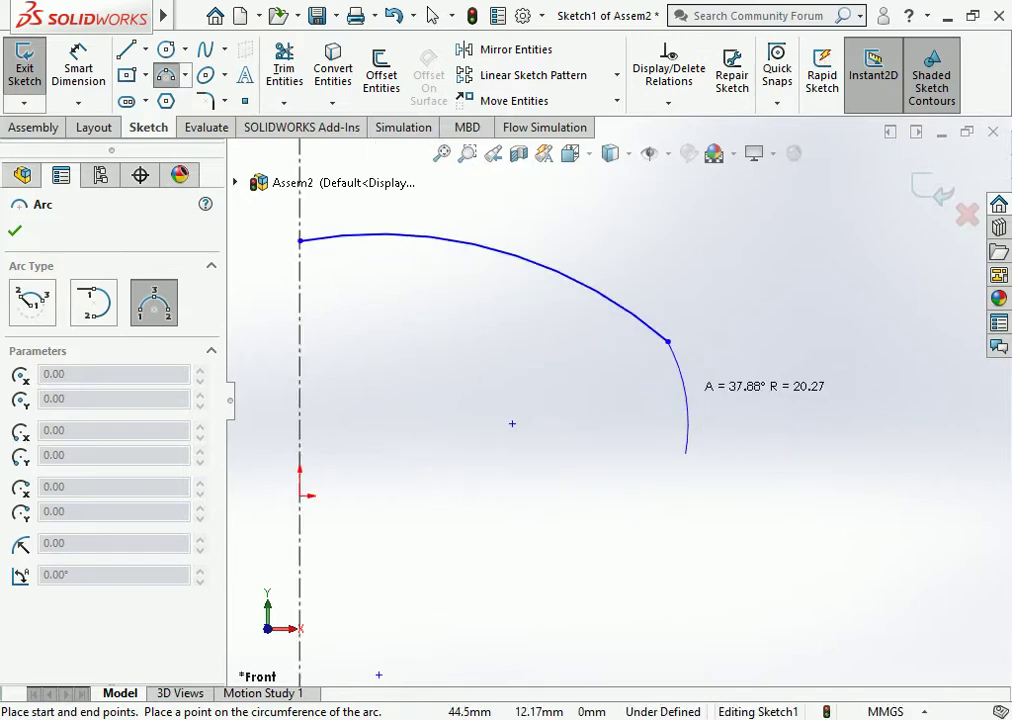
left_click(685, 430)
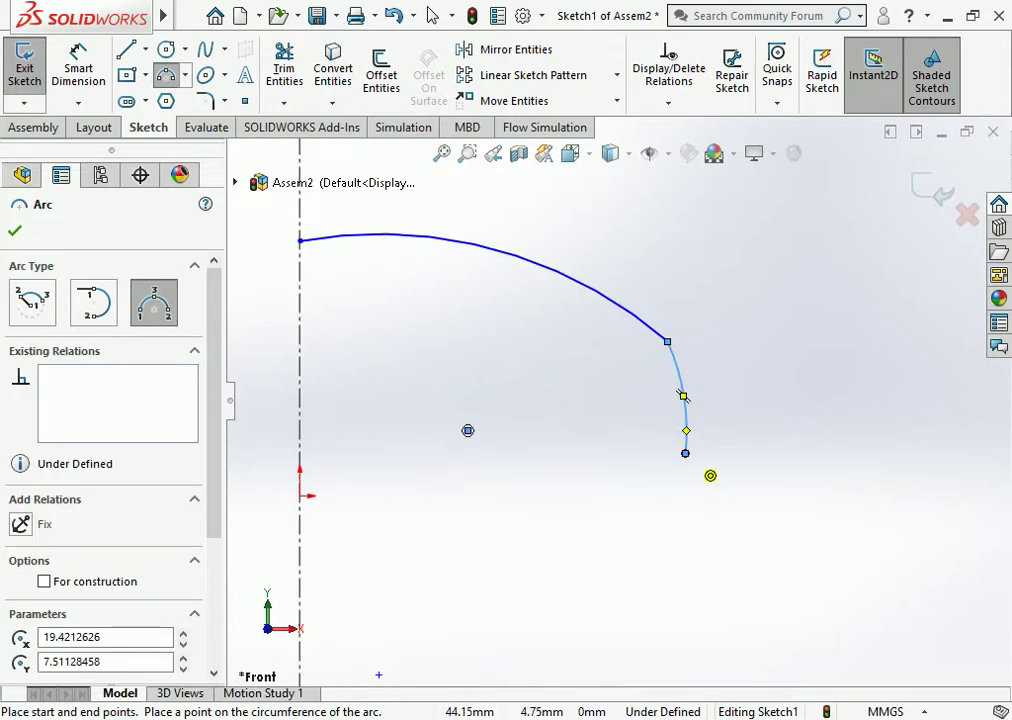
scroll(683, 396, "up", 2)
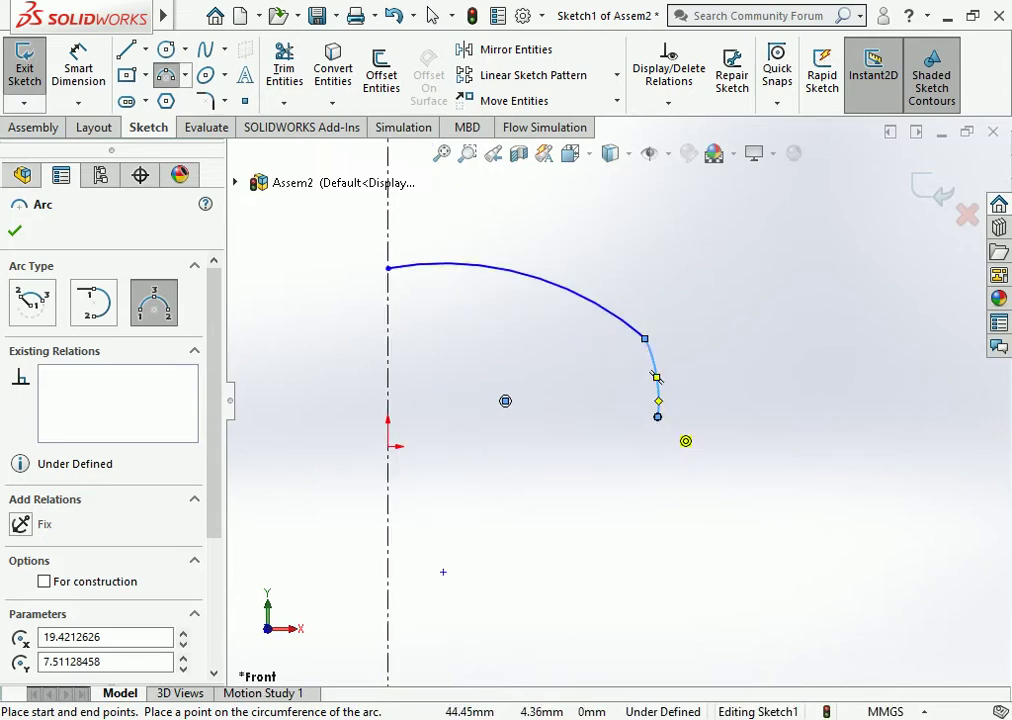
left_click(657, 416)
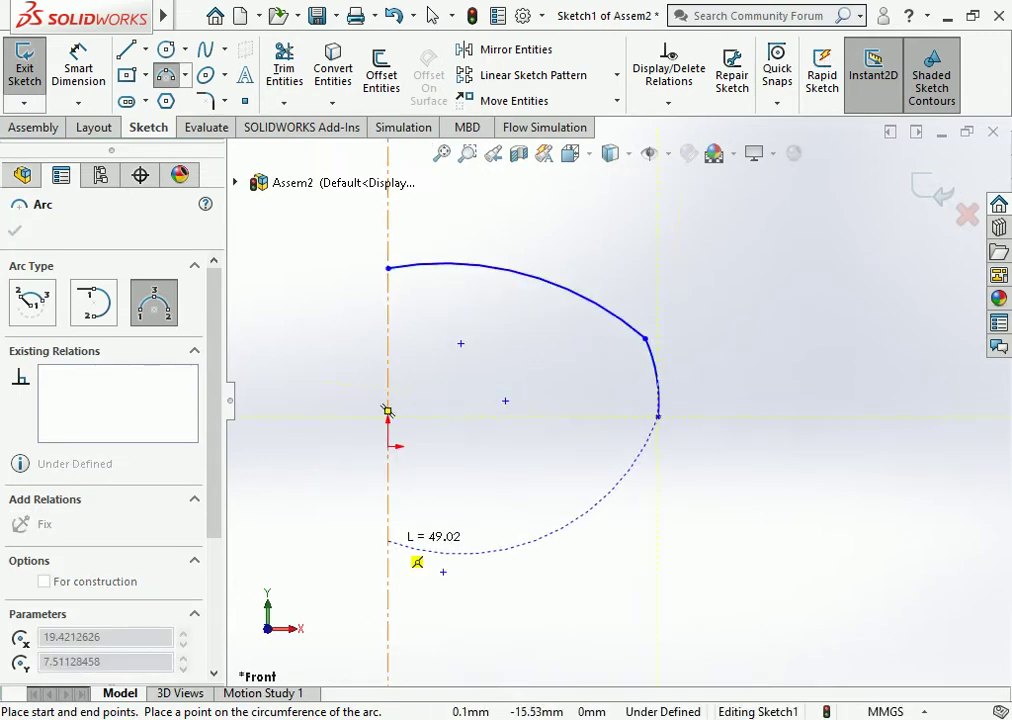
left_click(388, 541)
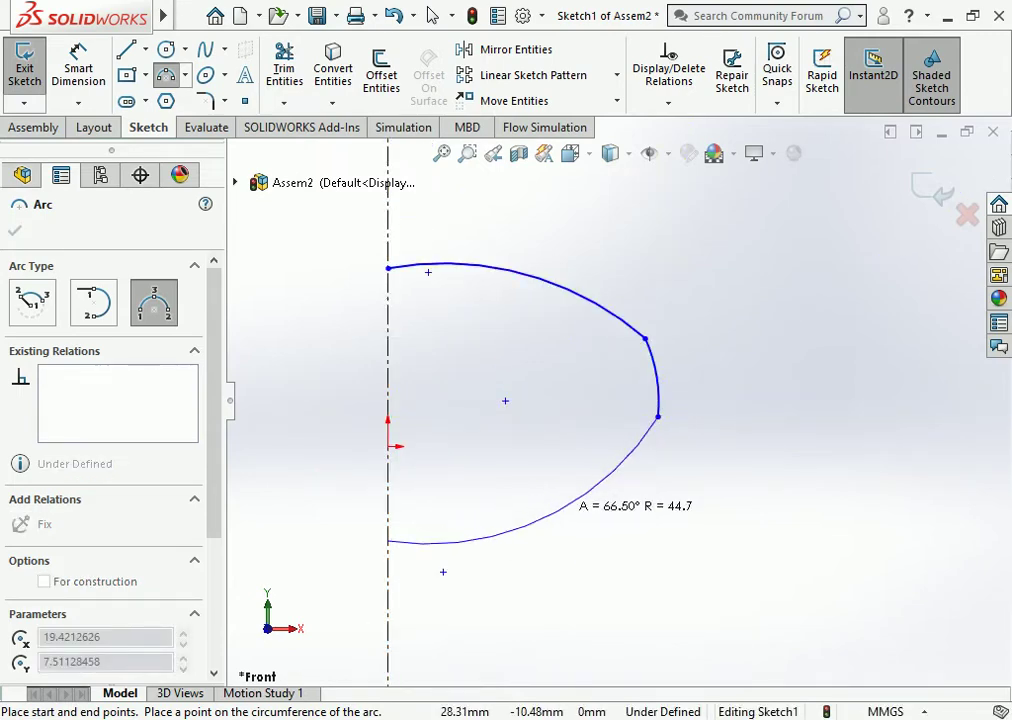
left_click(570, 496)
key("Escape")
Delete the upper arc of the lamp-shade profile.
scroll(617, 401, "up", 3)
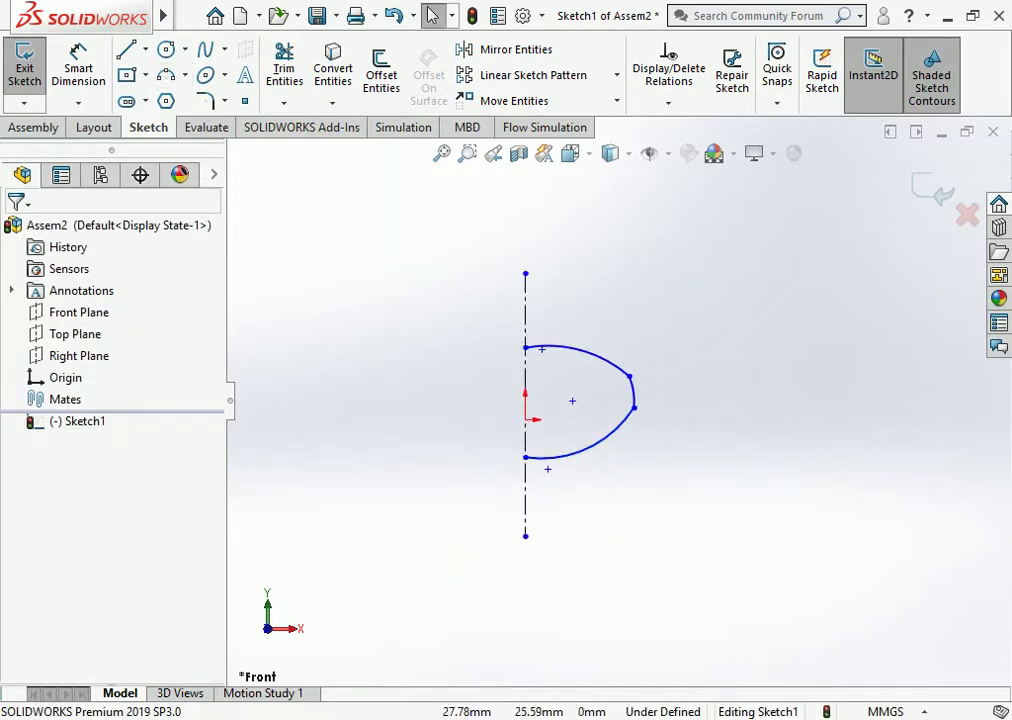
scroll(579, 350, "down", 3)
left_click(560, 348)
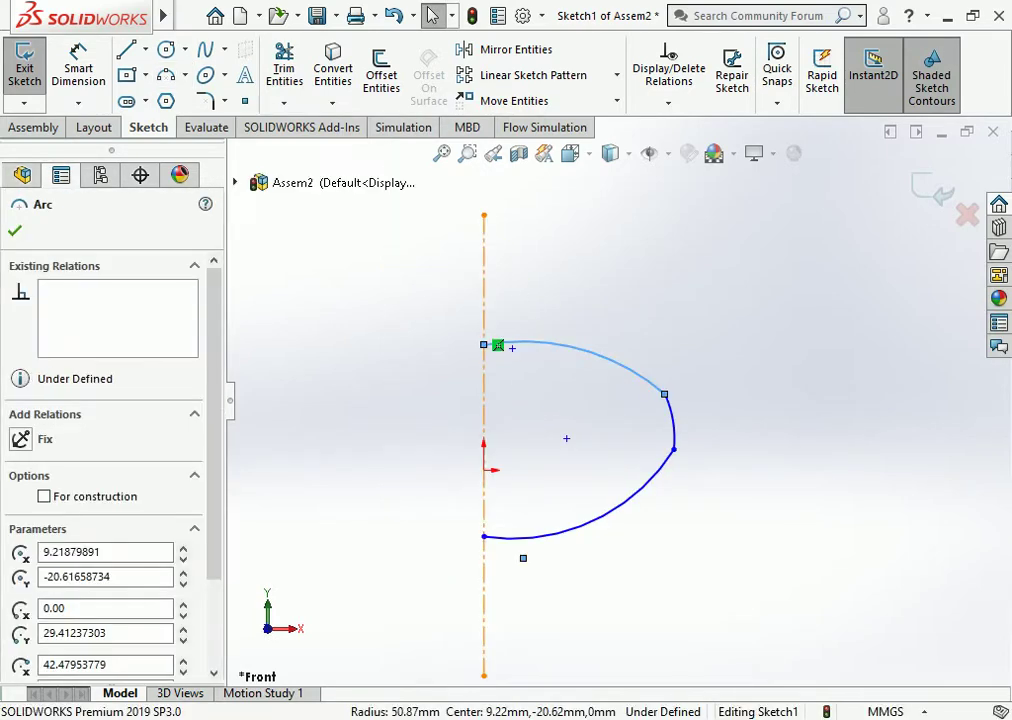
left_click(486, 345)
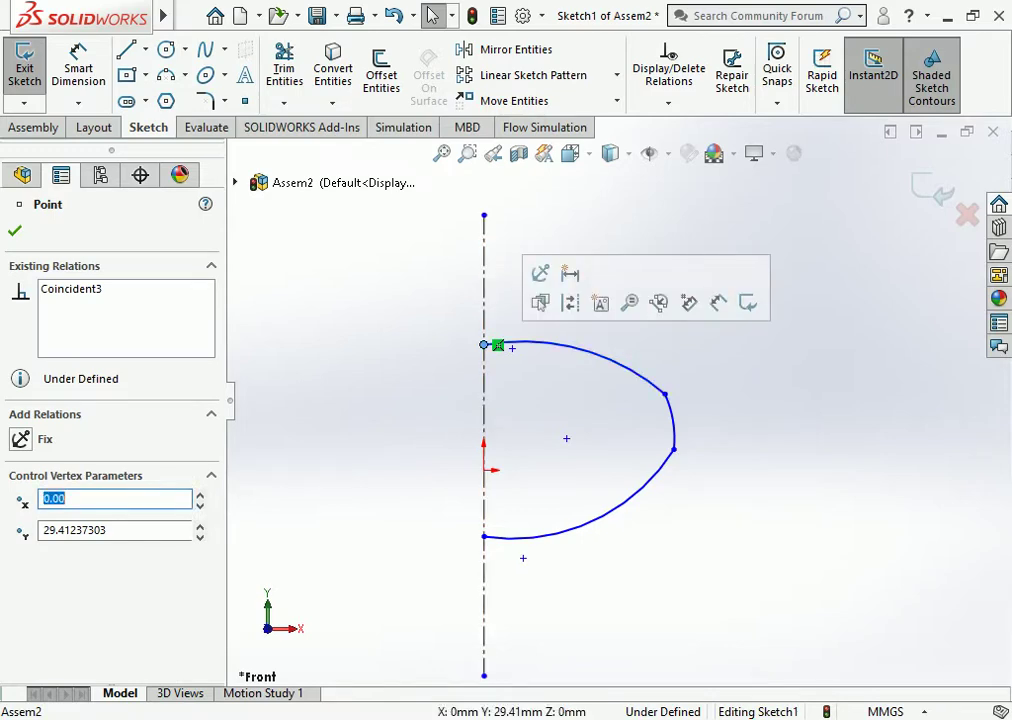
key("Delete")
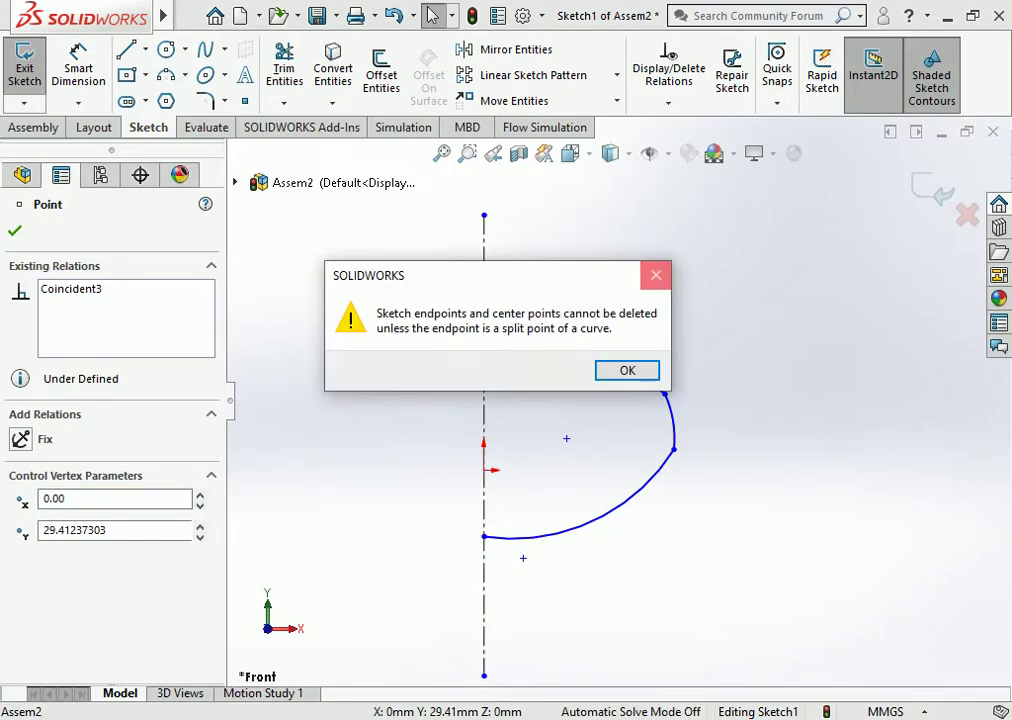
key("Return")
left_click(580, 348)
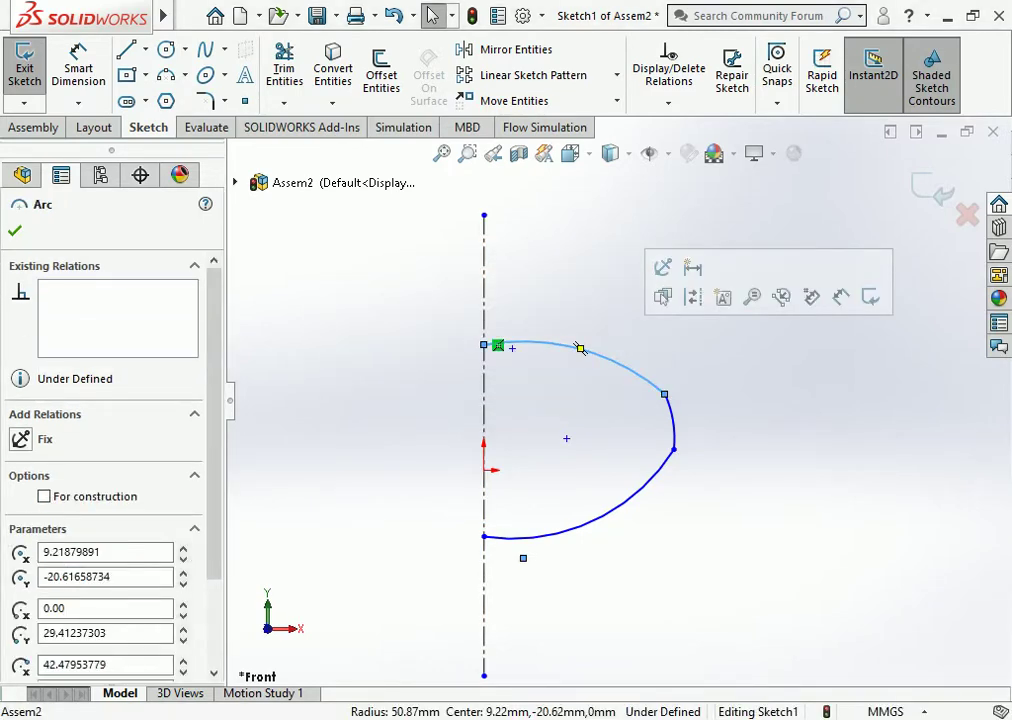
key("Delete")
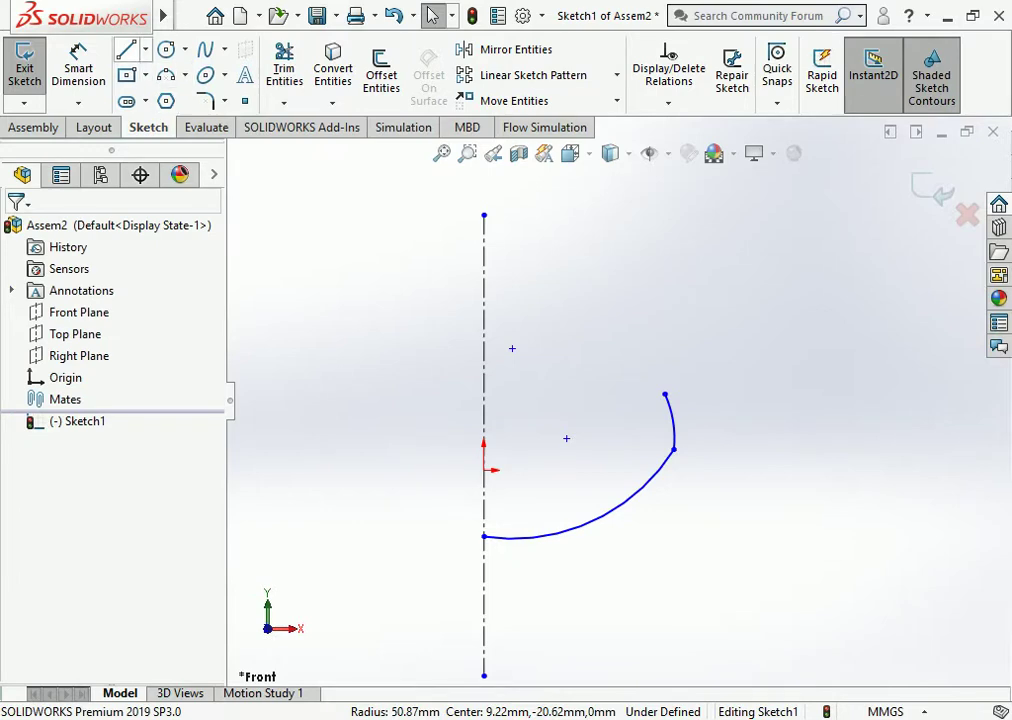
Draw a short horizontal line on the axis with a tangent arc, then slide the lower endpoint up.
key("l")
left_click(512, 370)
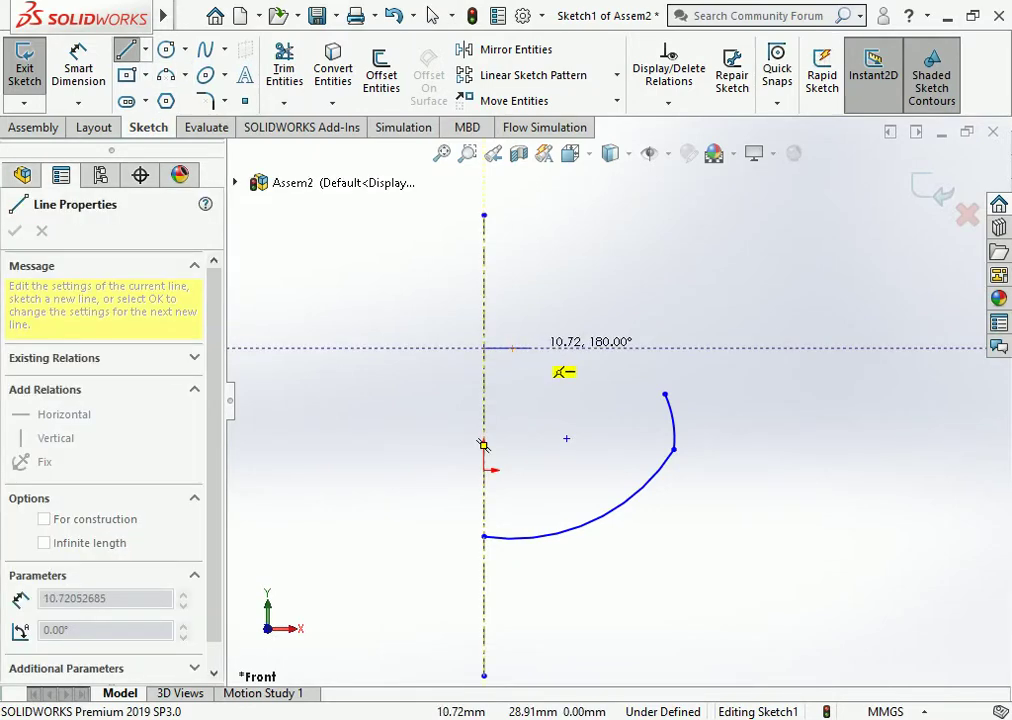
left_click(530, 347)
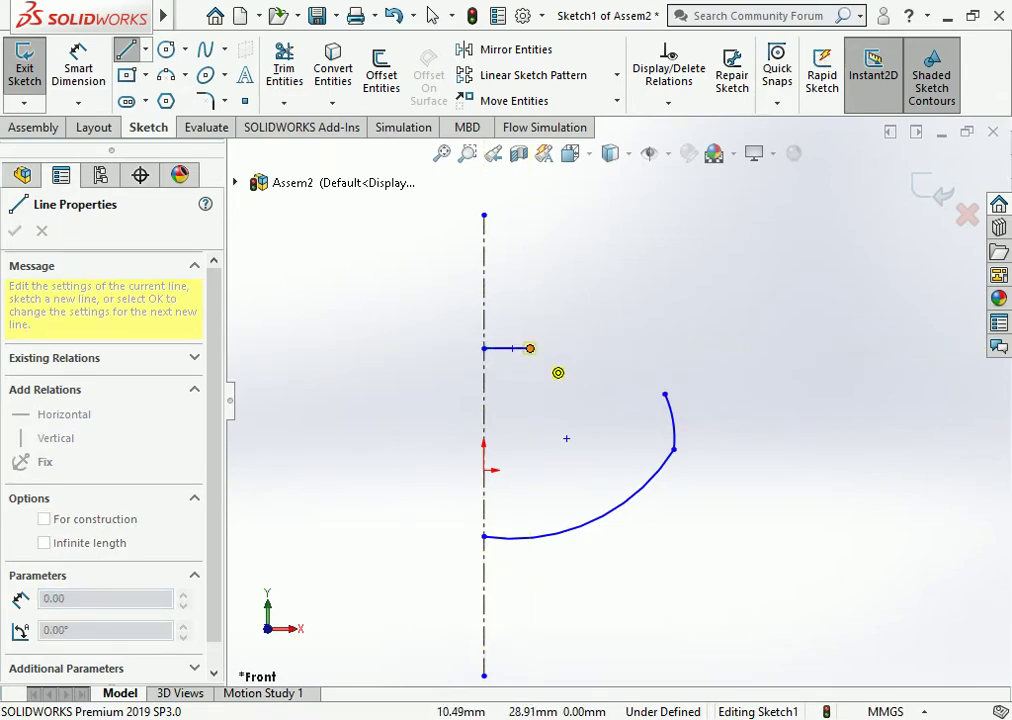
double_click(665, 395)
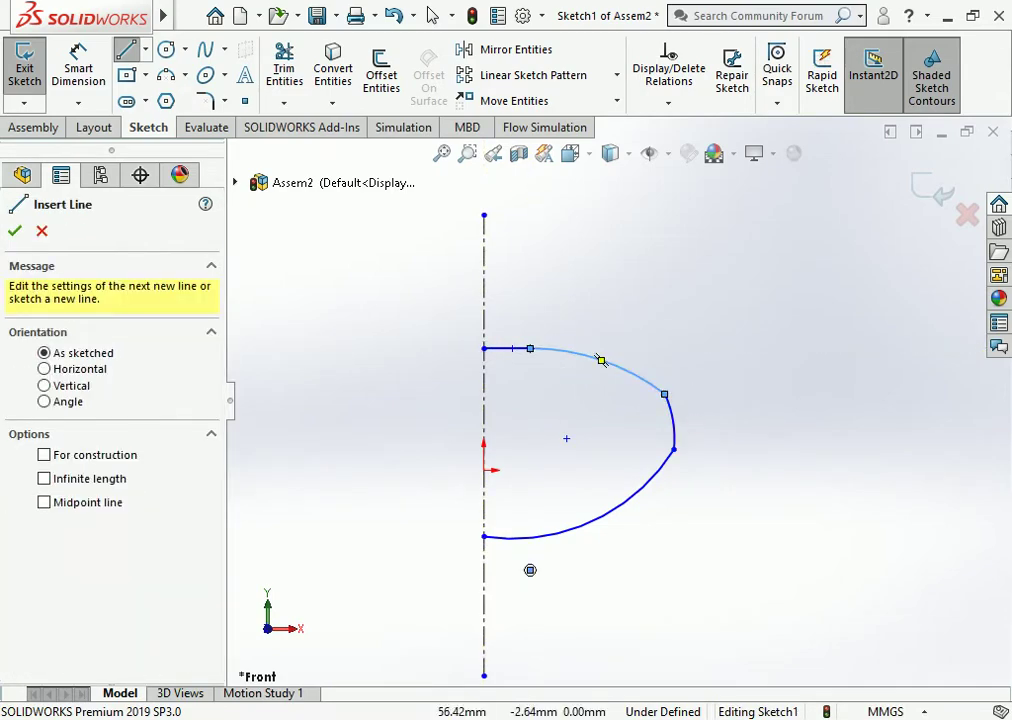
key("Escape")
scroll(620, 400, "up", 3)
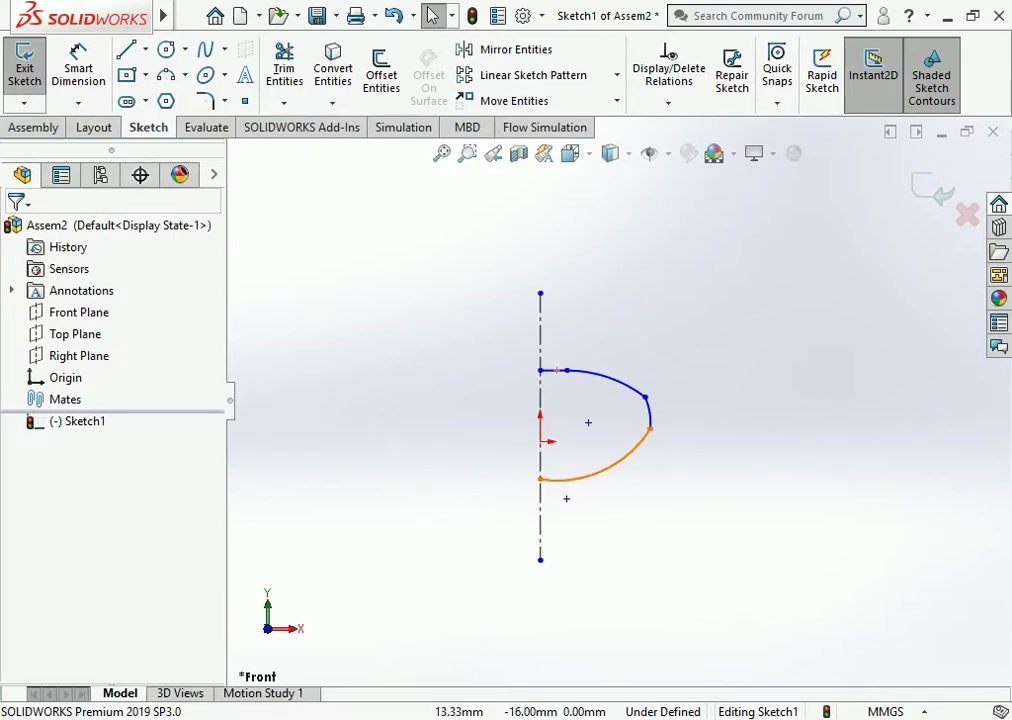
left_click(540, 479)
left_click_drag(539, 500, 536, 476)
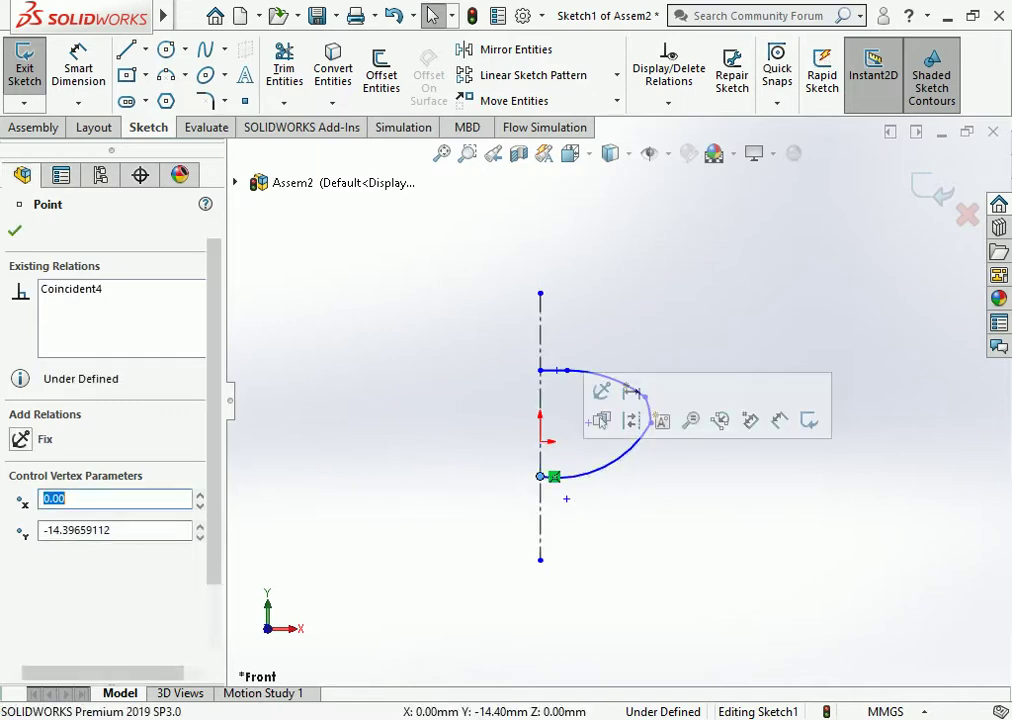
left_click(660, 490)
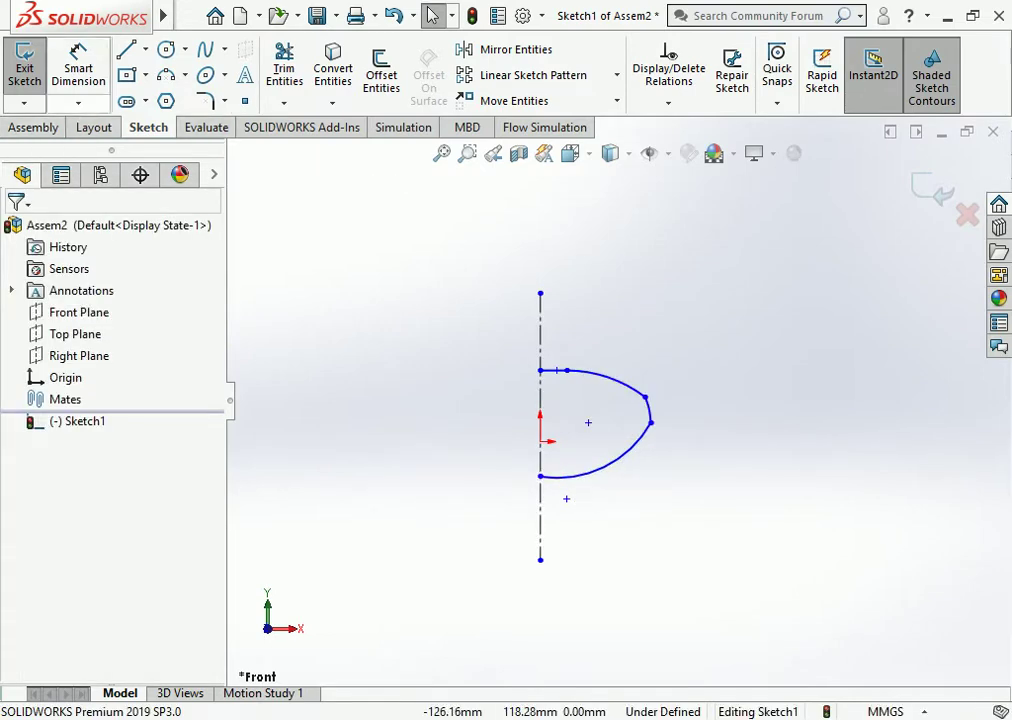
Box-select every arc and line of the profile and delete them.
left_click(78, 65)
left_click(432, 15)
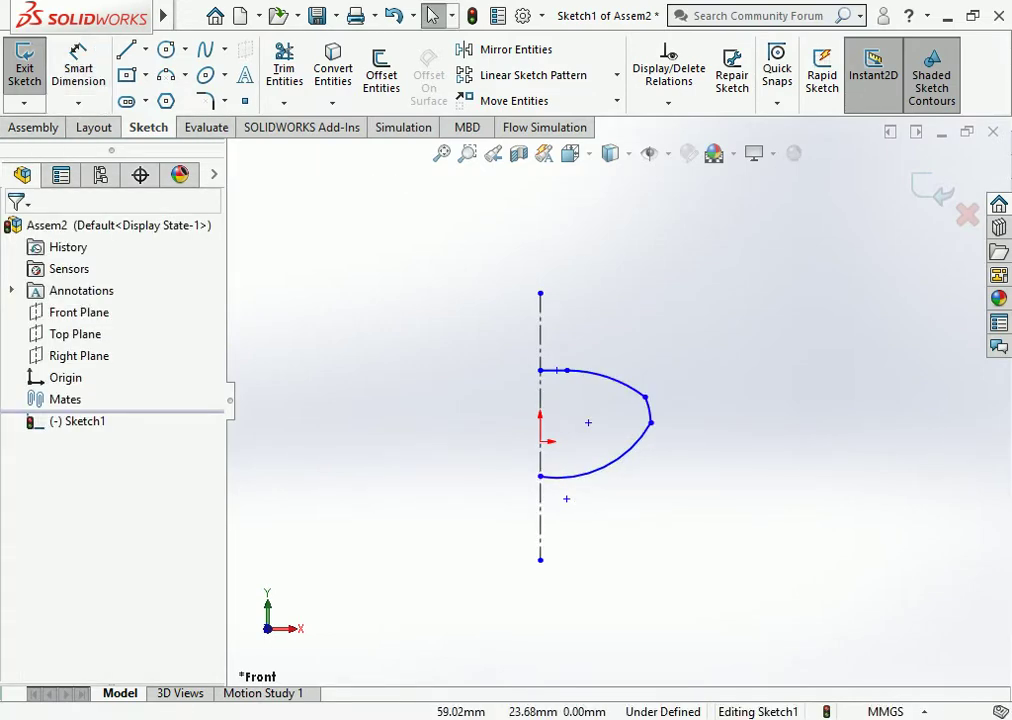
left_click_drag(750, 260, 465, 563)
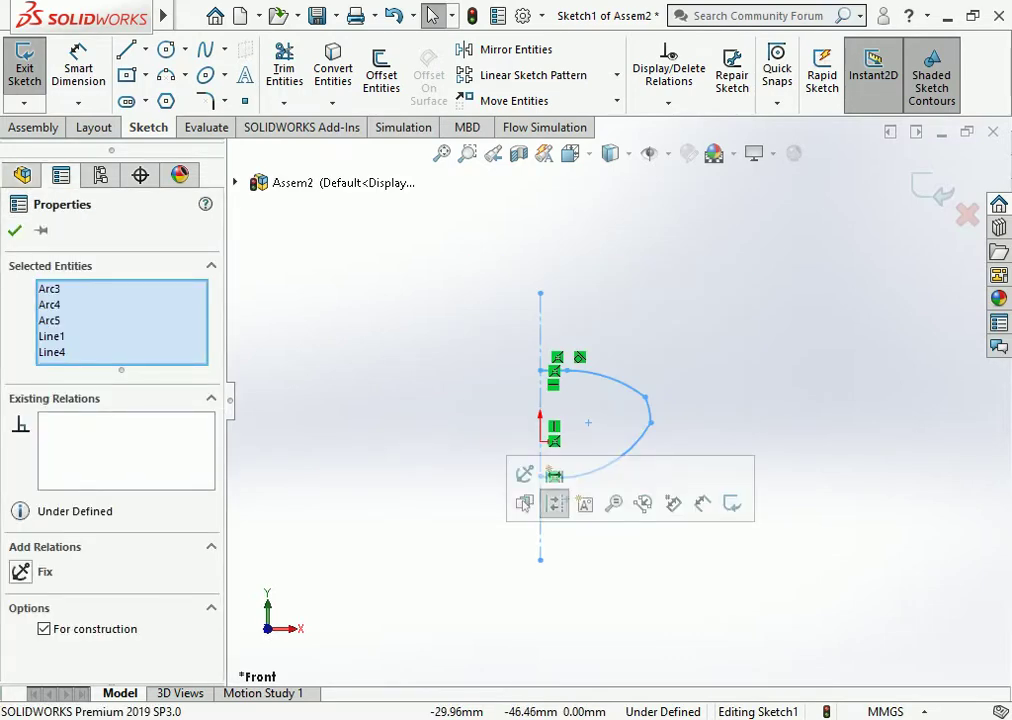
key("Delete")
Exit the emptied sketch and return to the assembly toolset.
left_click(935, 192)
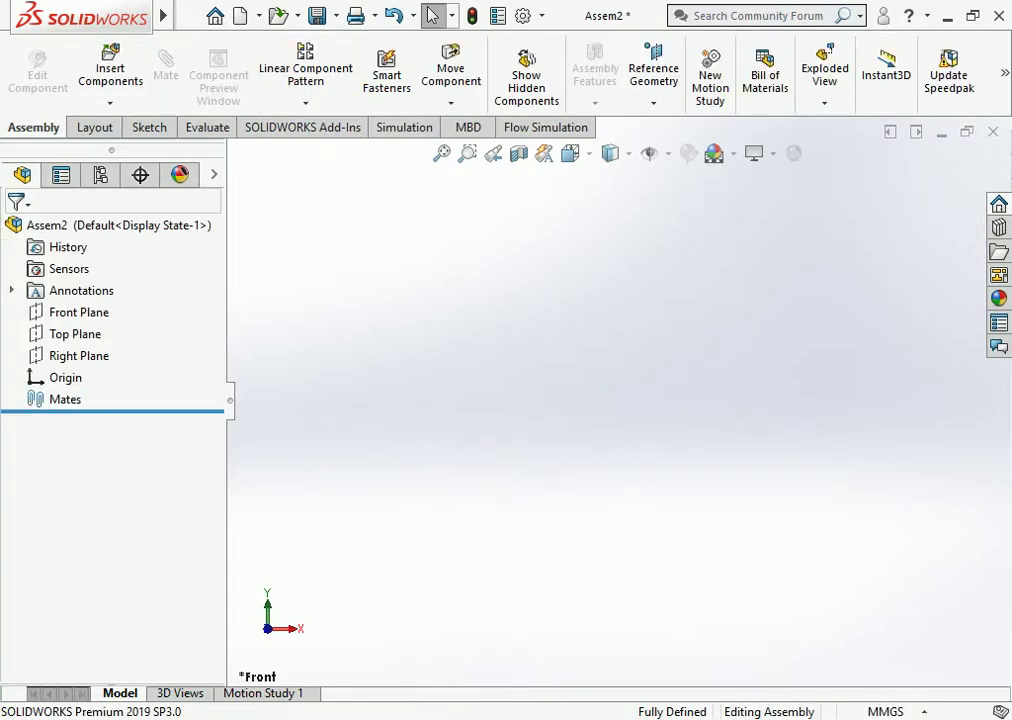
left_click(93, 127)
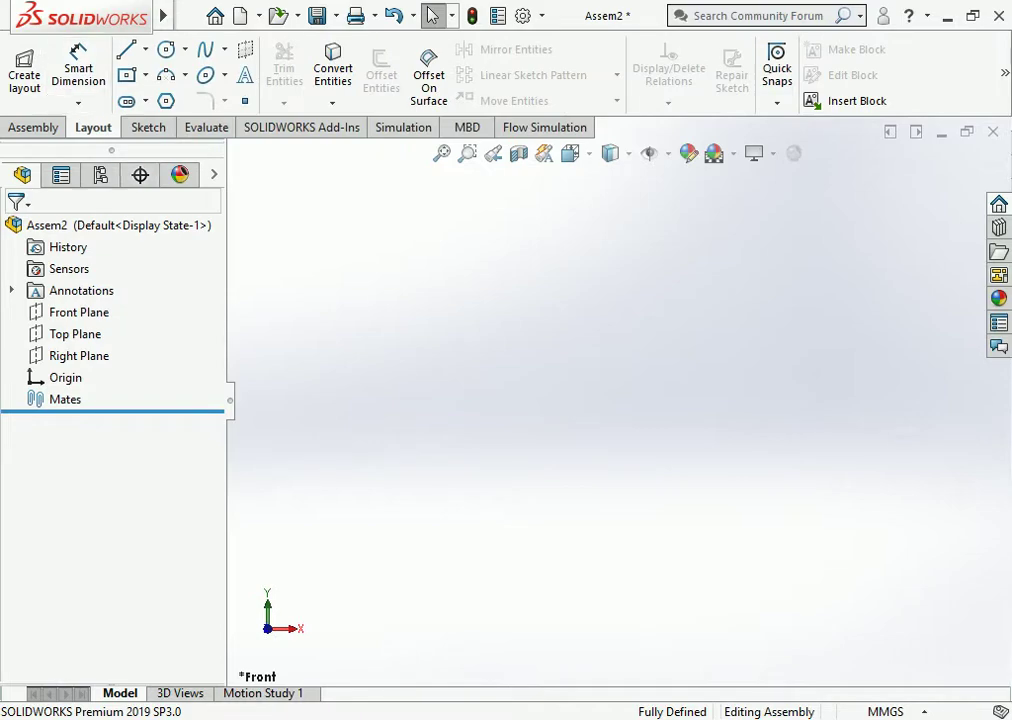
left_click(33, 127)
Insert FLAT from the TUBE NECK POLE folder, fixed at the origin, and view it tilted in 3D.
left_click(110, 70)
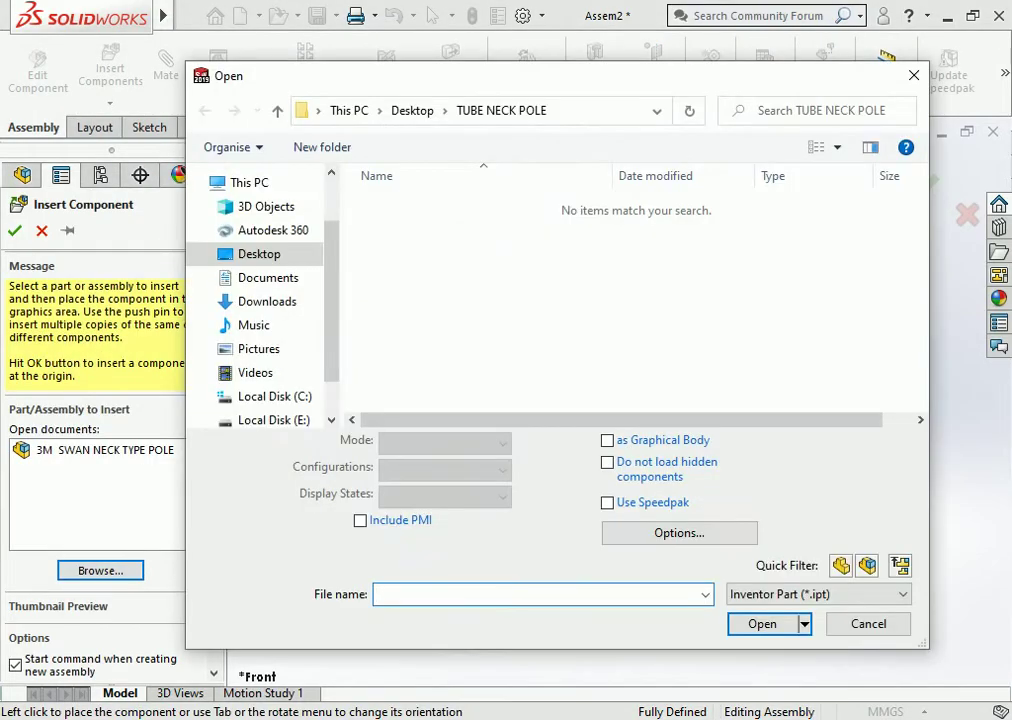
left_click(818, 594)
left_click(748, 559)
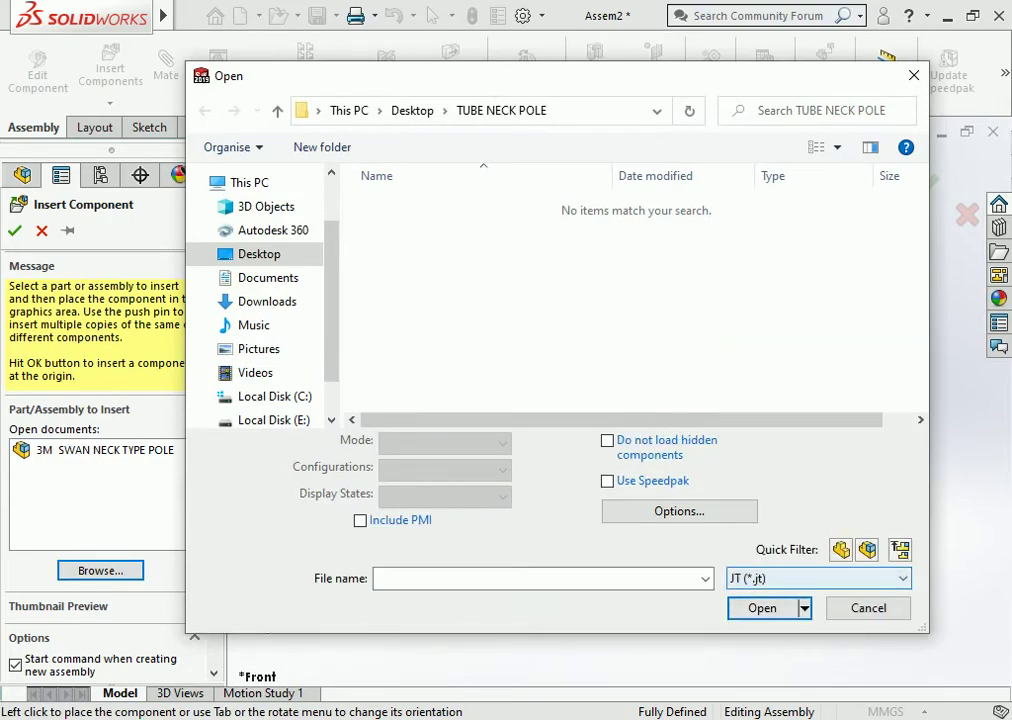
left_click(818, 578)
left_click(750, 555)
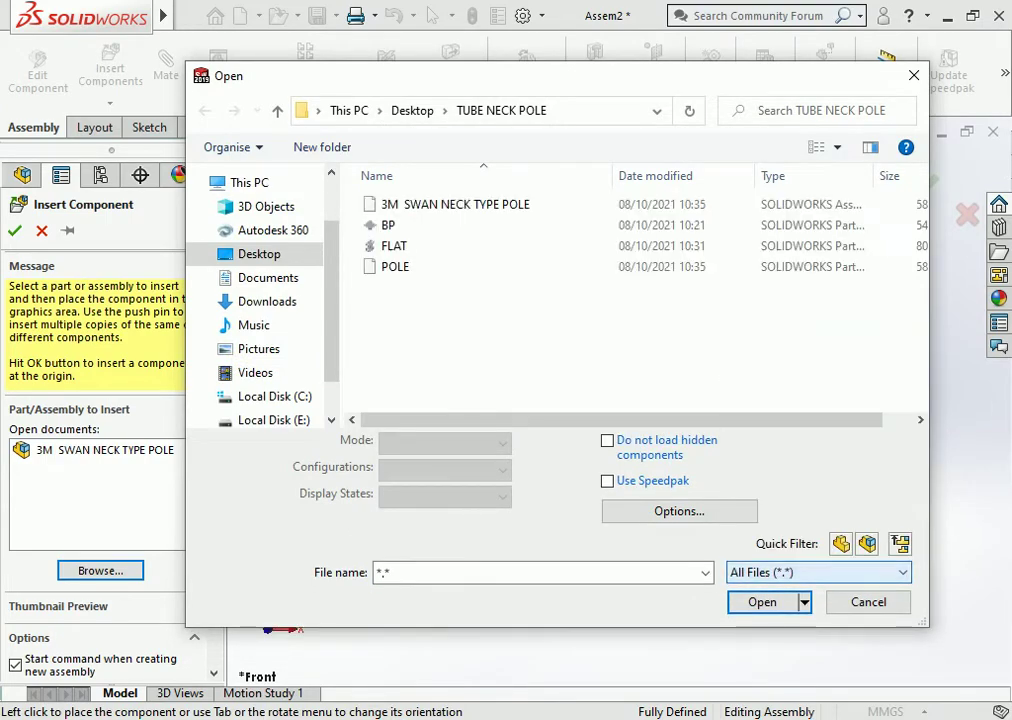
left_click(394, 245)
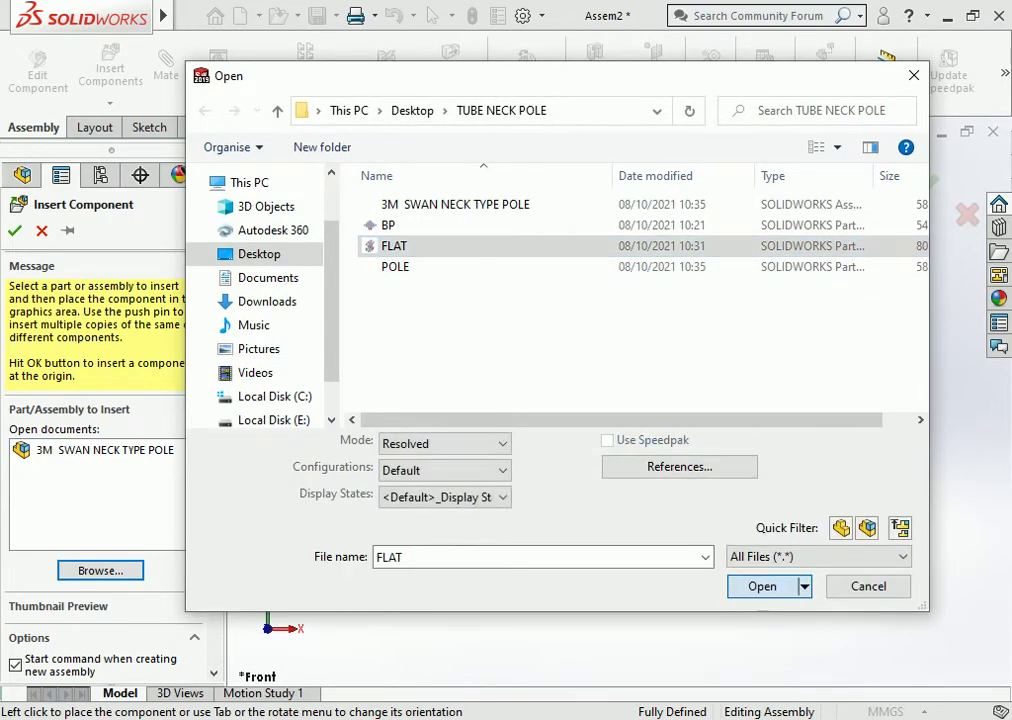
left_click(762, 601)
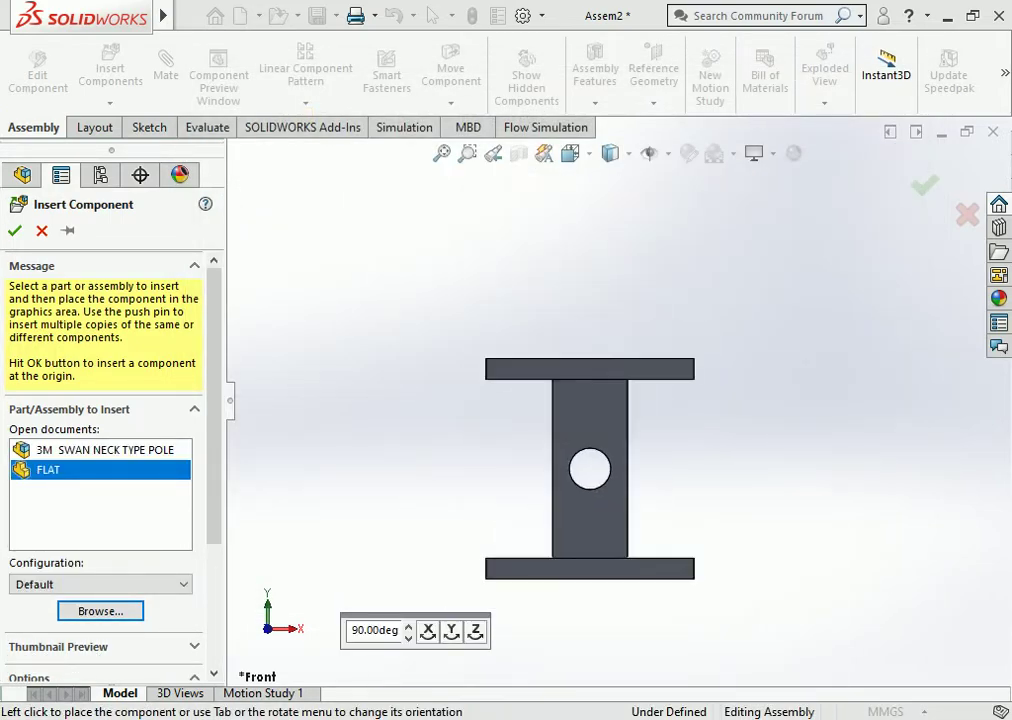
key("Return")
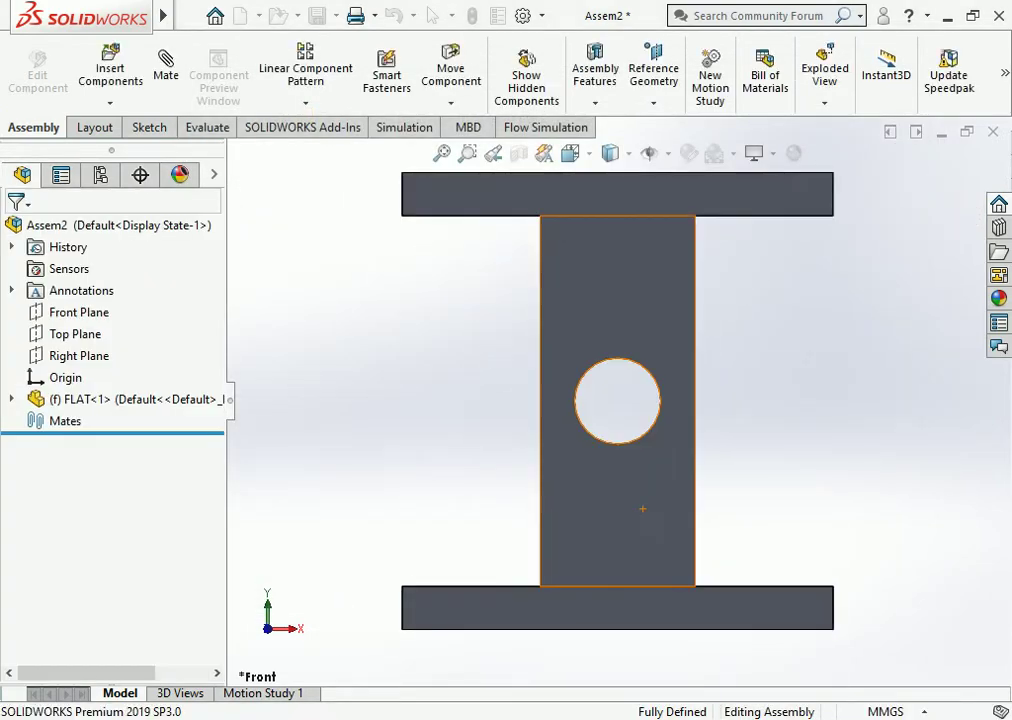
key("z")
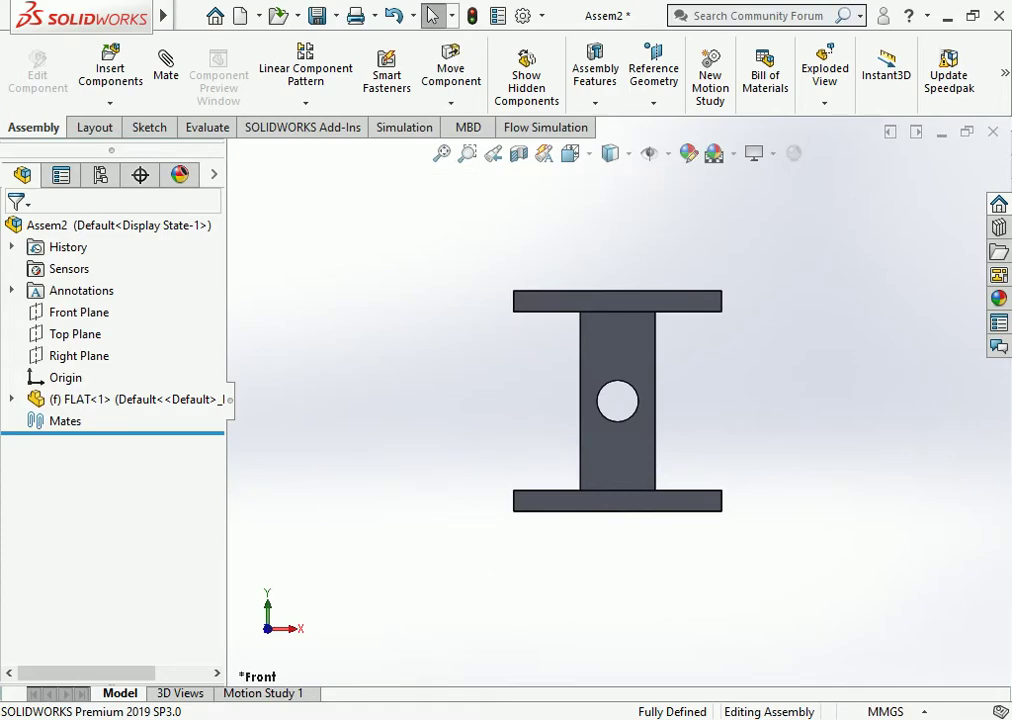
mouse_move(617, 400)
middle_mouse_down()
mouse_move(680, 430)
mouse_move(690, 420)
middle_mouse_up()
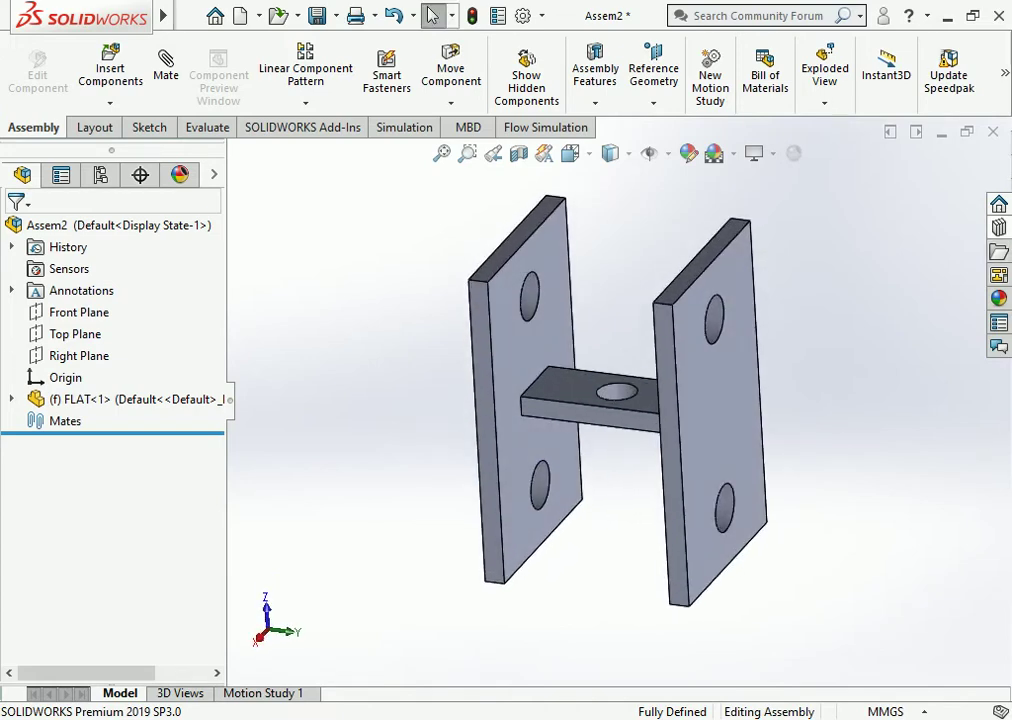
Browse the Design Library Toolbox through ISO > Bolts and Screws into the hex bolt folders.
left_click(998, 228)
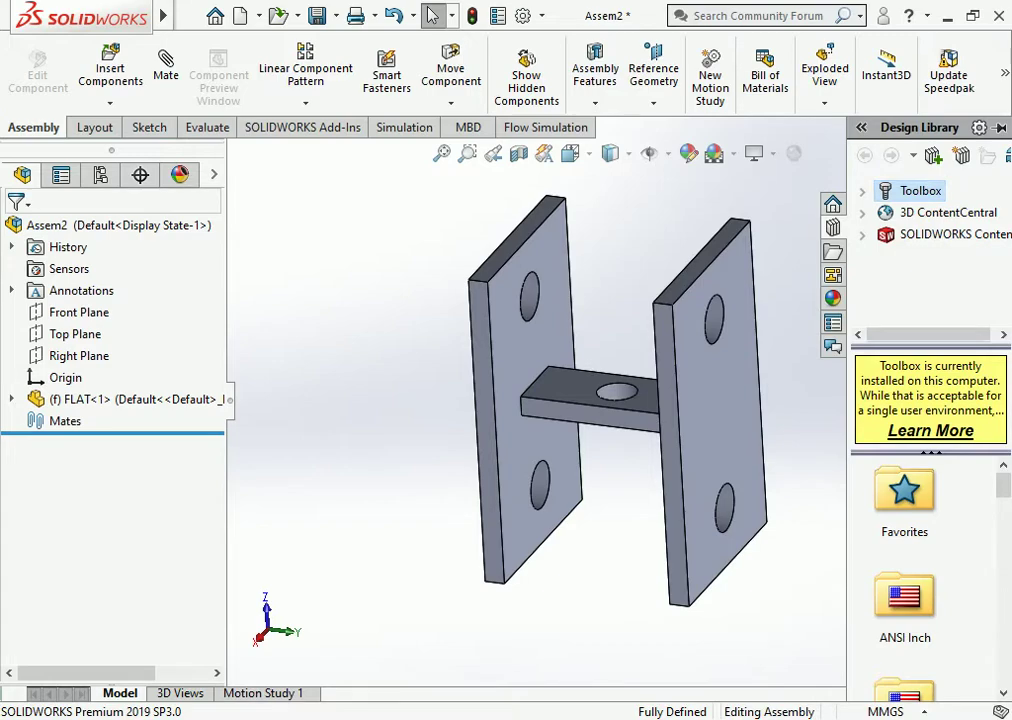
scroll(904, 570, "down", 3)
scroll(904, 570, "down", 3)
double_click(904, 490)
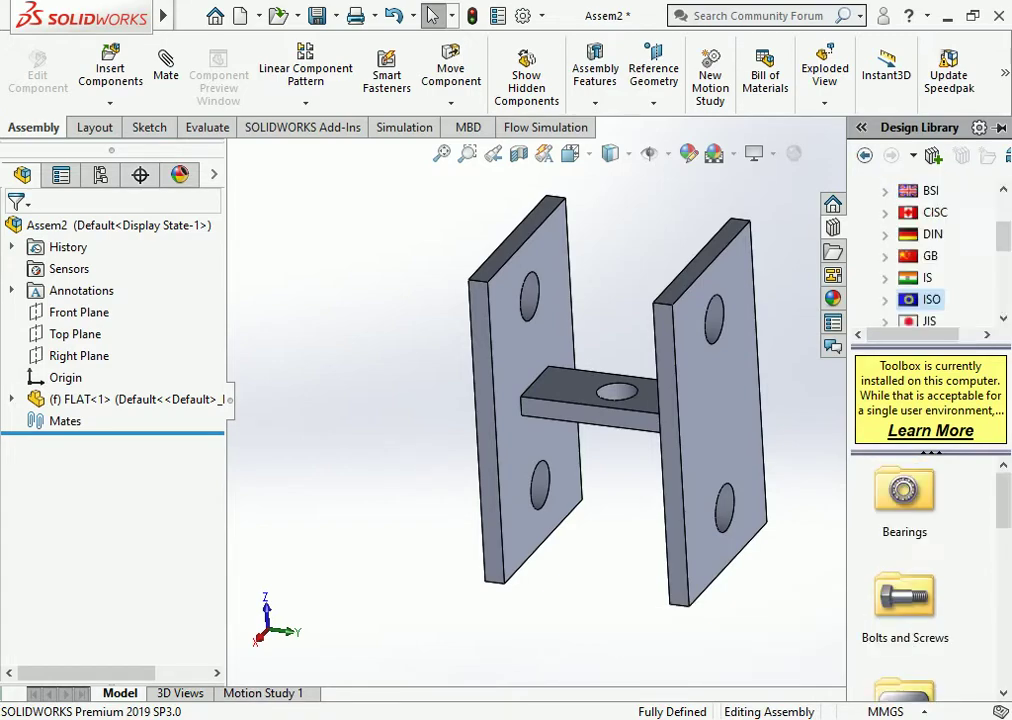
double_click(904, 597)
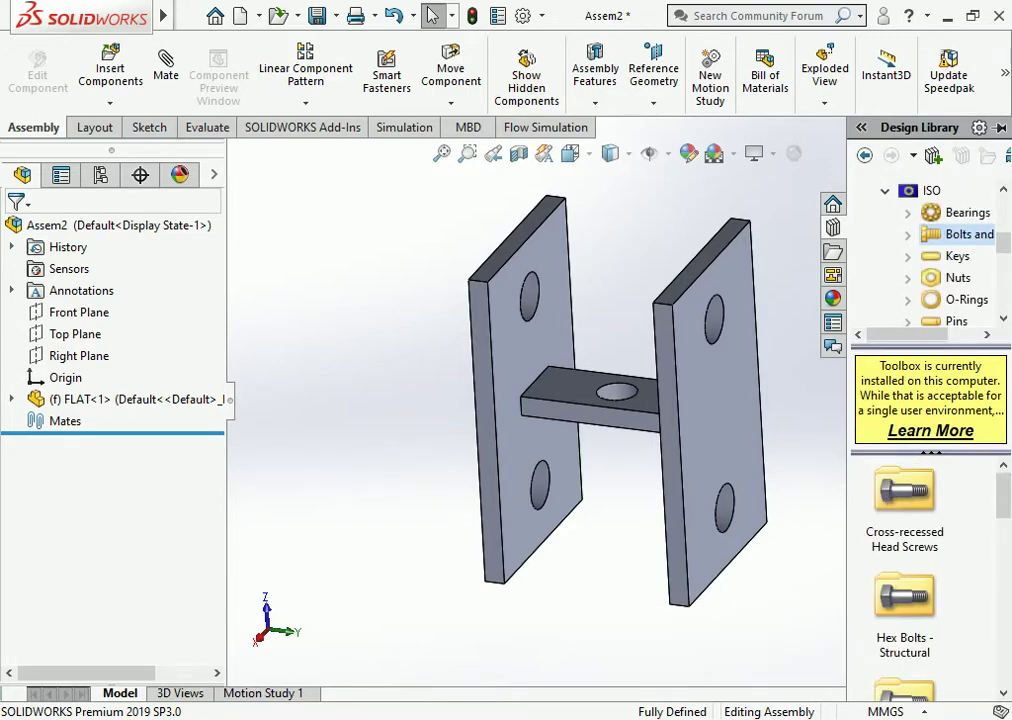
double_click(904, 597)
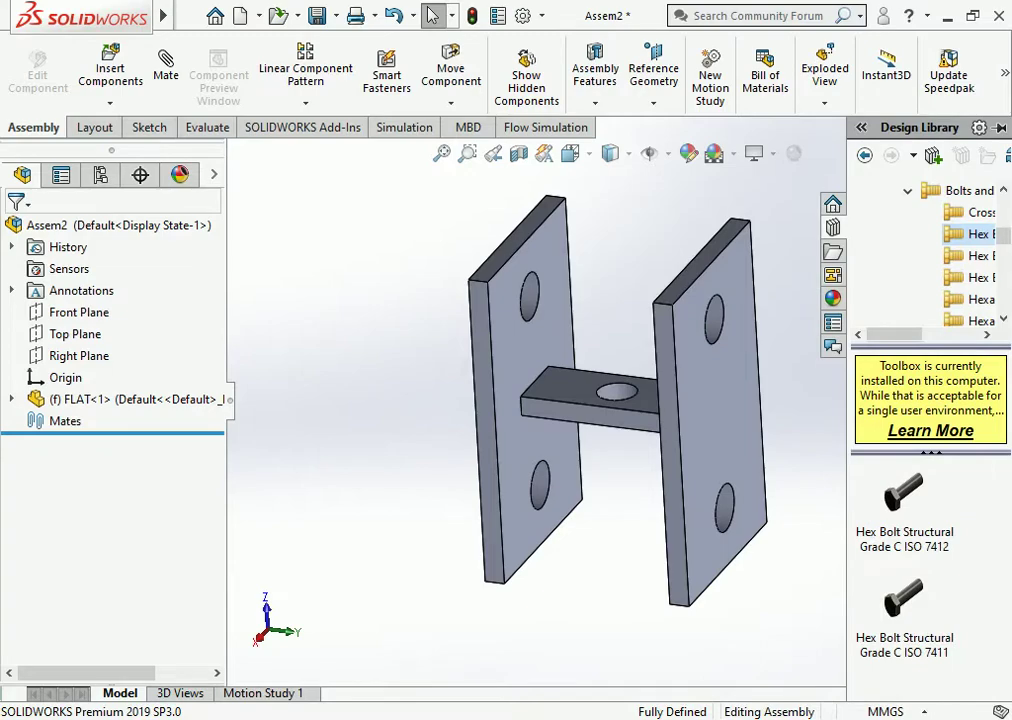
left_click(975, 256)
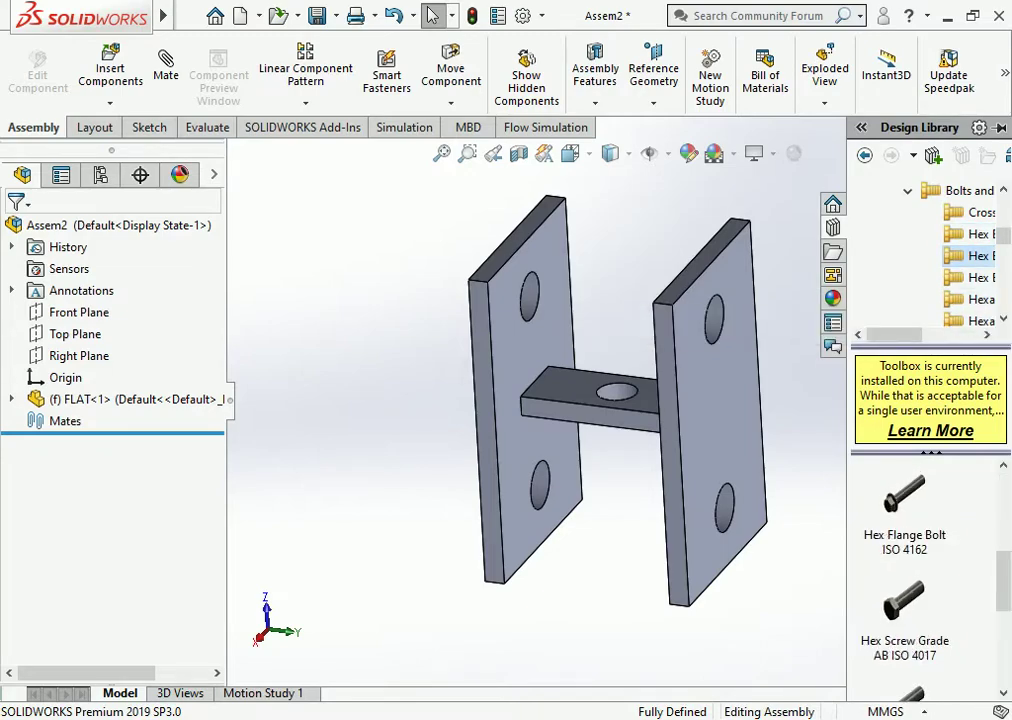
scroll(904, 560, "up", 2)
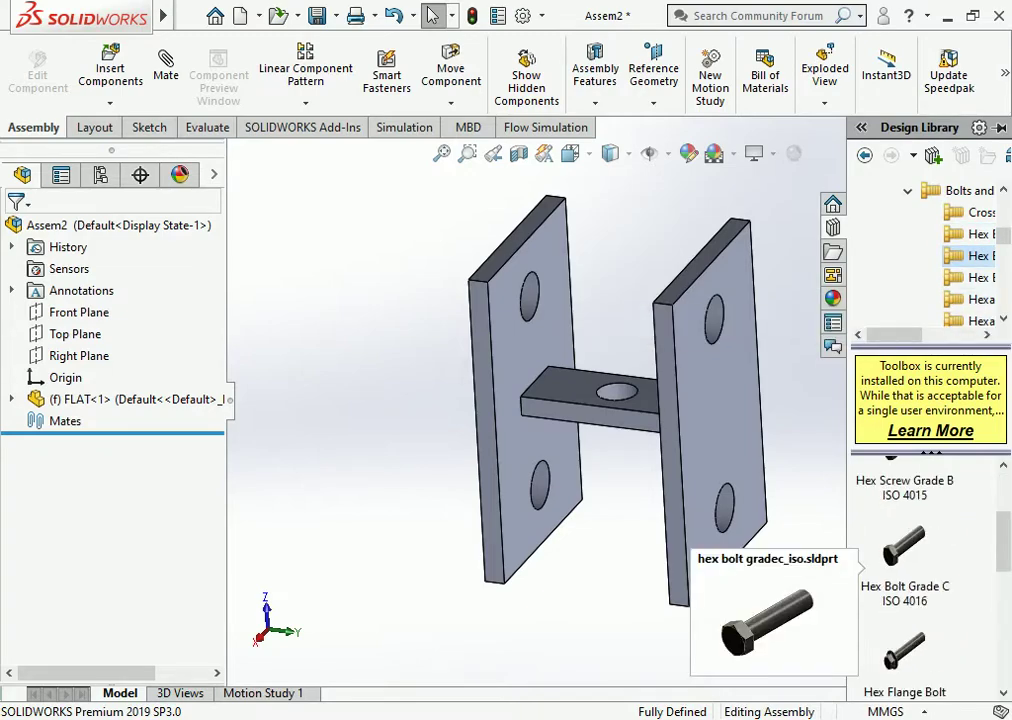
Place an M10 Hex Bolt Grade C at the bracket hole.
left_click_drag(904, 545, 428, 412)
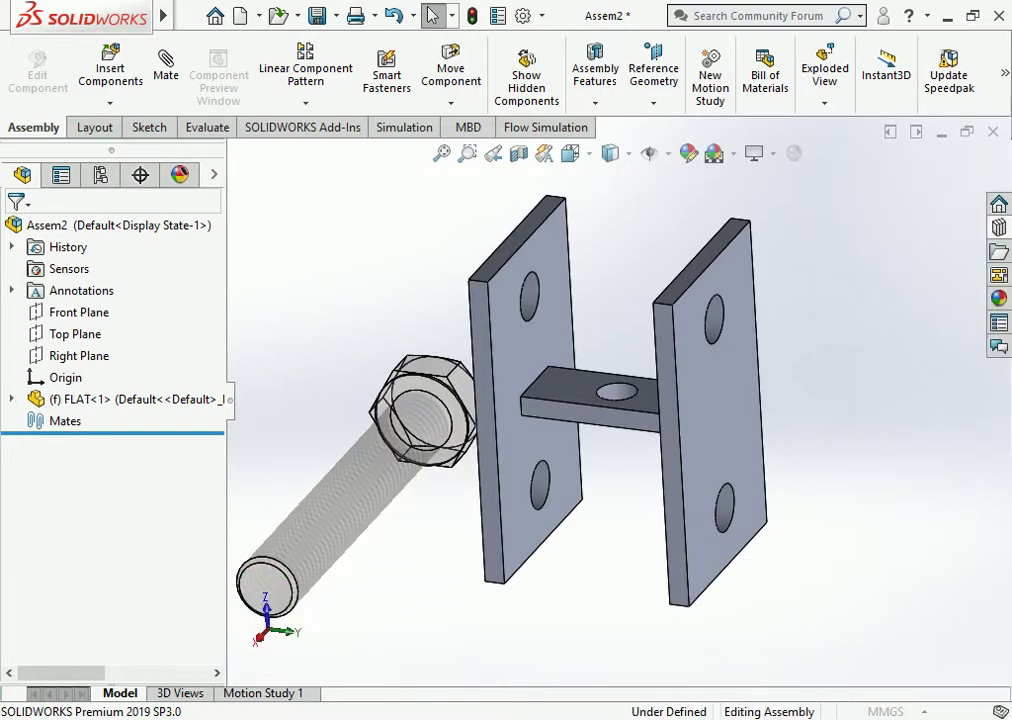
left_click_drag(428, 412, 428, 412)
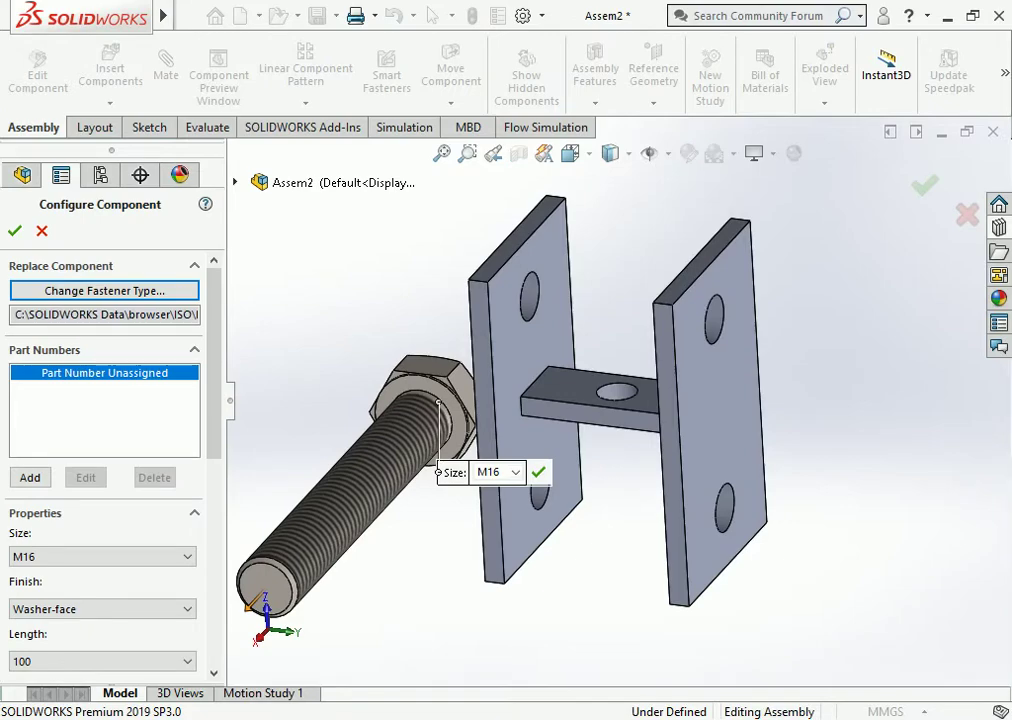
left_click(514, 472)
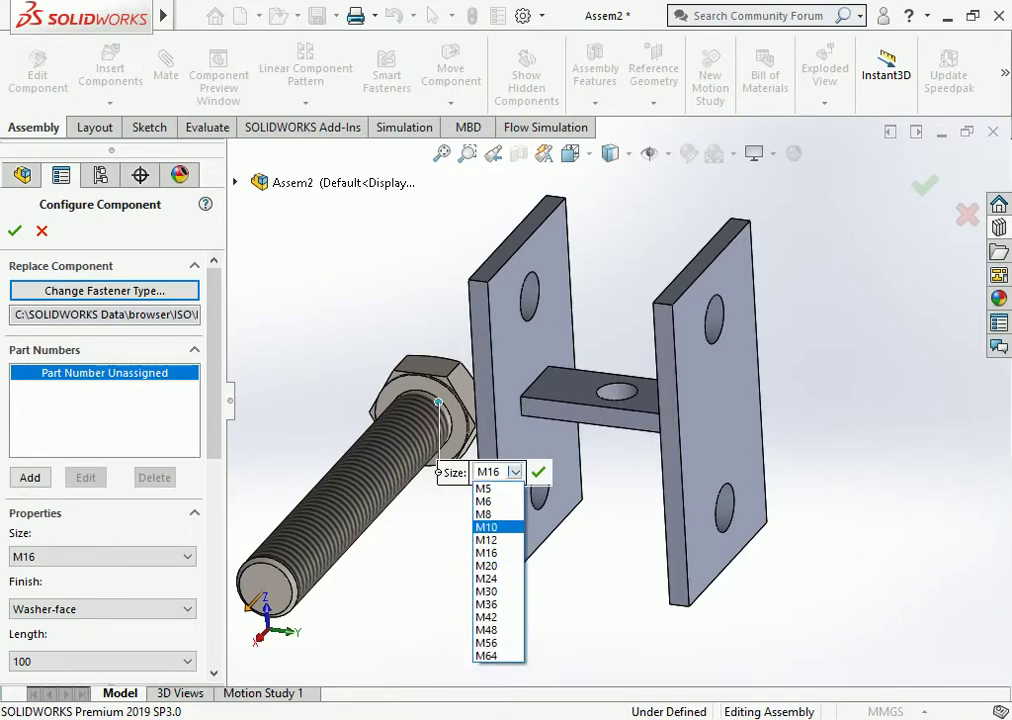
left_click(497, 535)
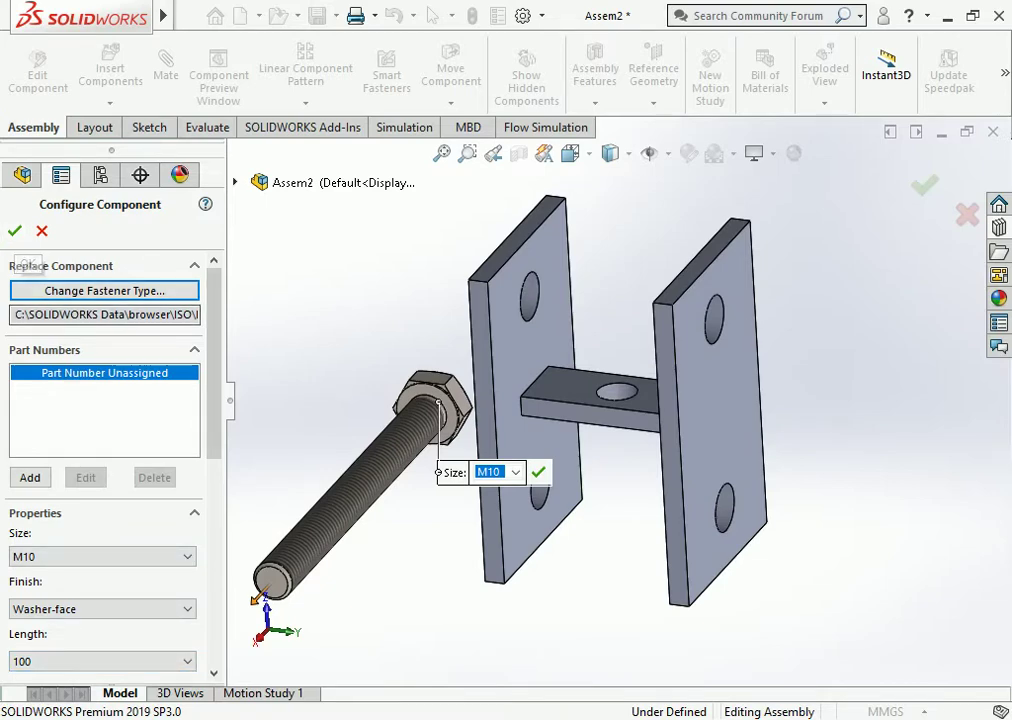
scroll(110, 450, "down", 3)
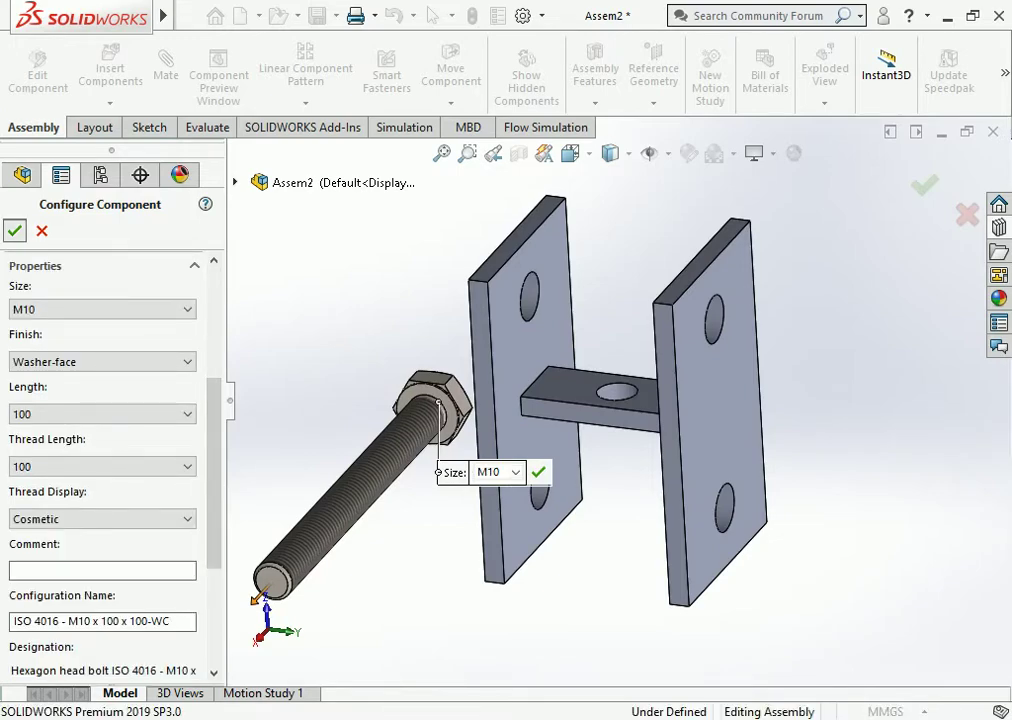
left_click(14, 231)
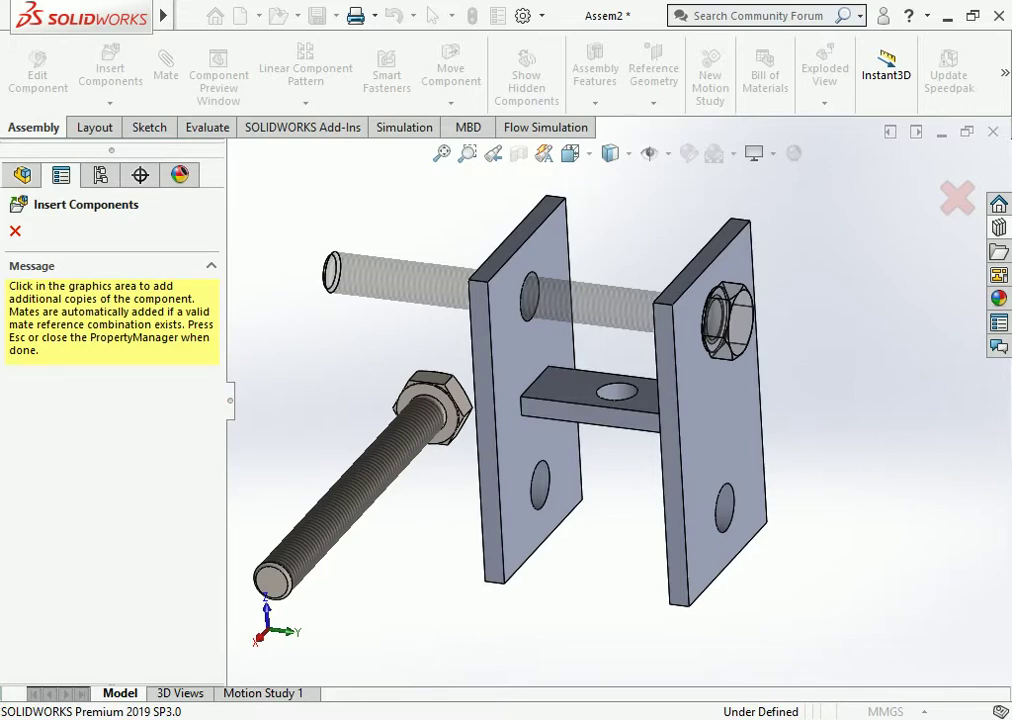
middle_click_drag(600, 400, 560, 400)
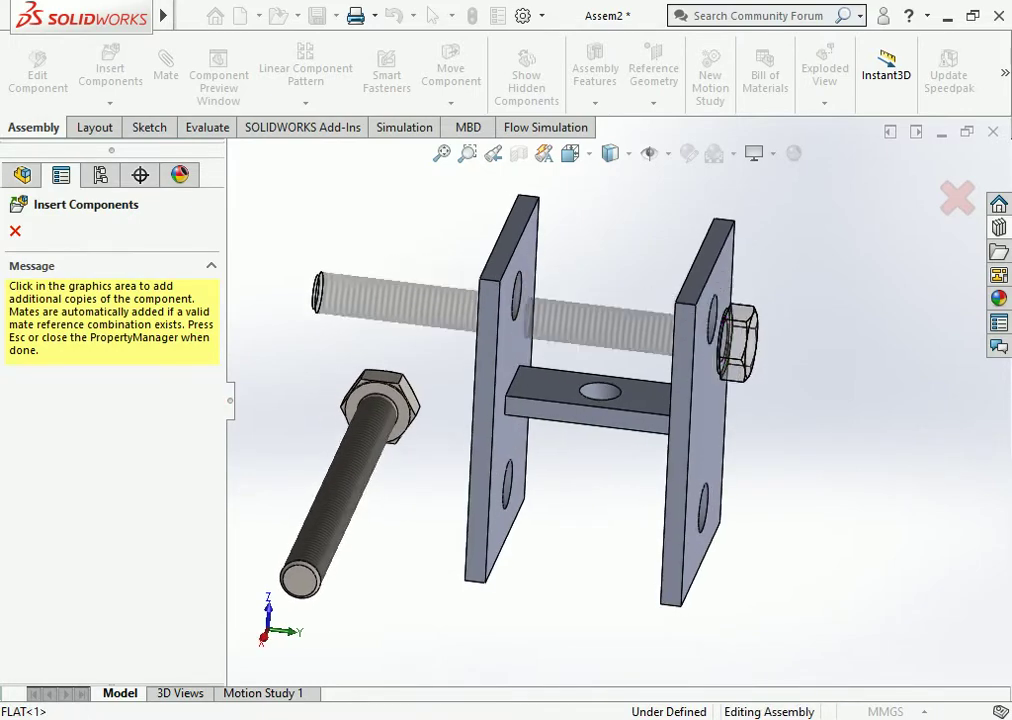
left_click(14, 231)
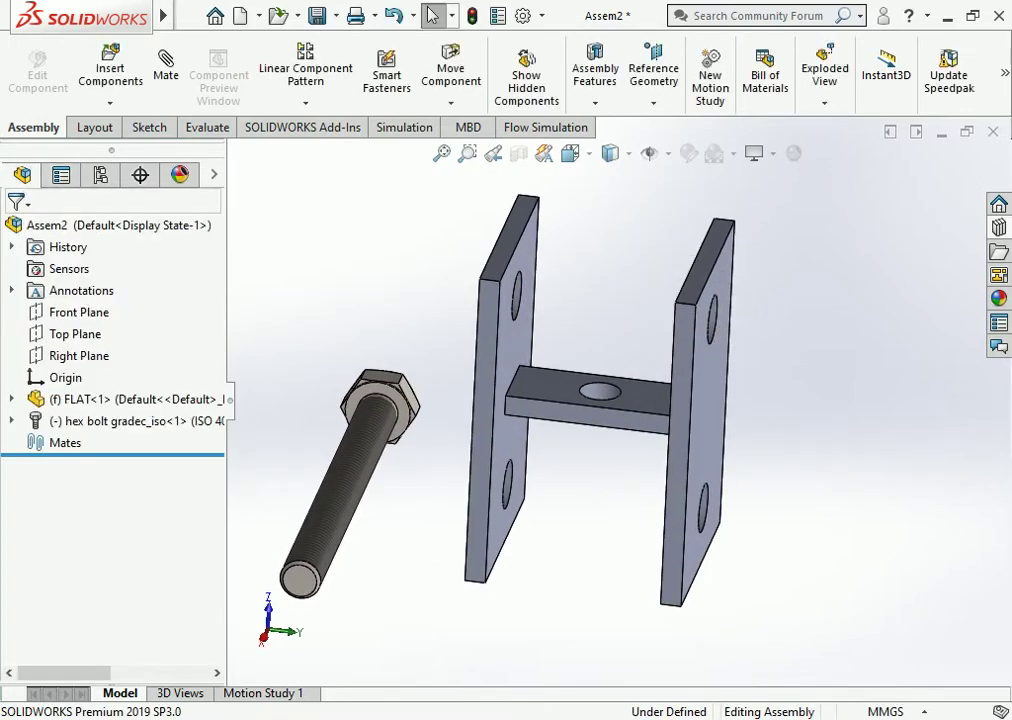
Delete the loose hex bolt from the assembly and reopen the Design Library.
left_click(295, 585)
key("Delete")
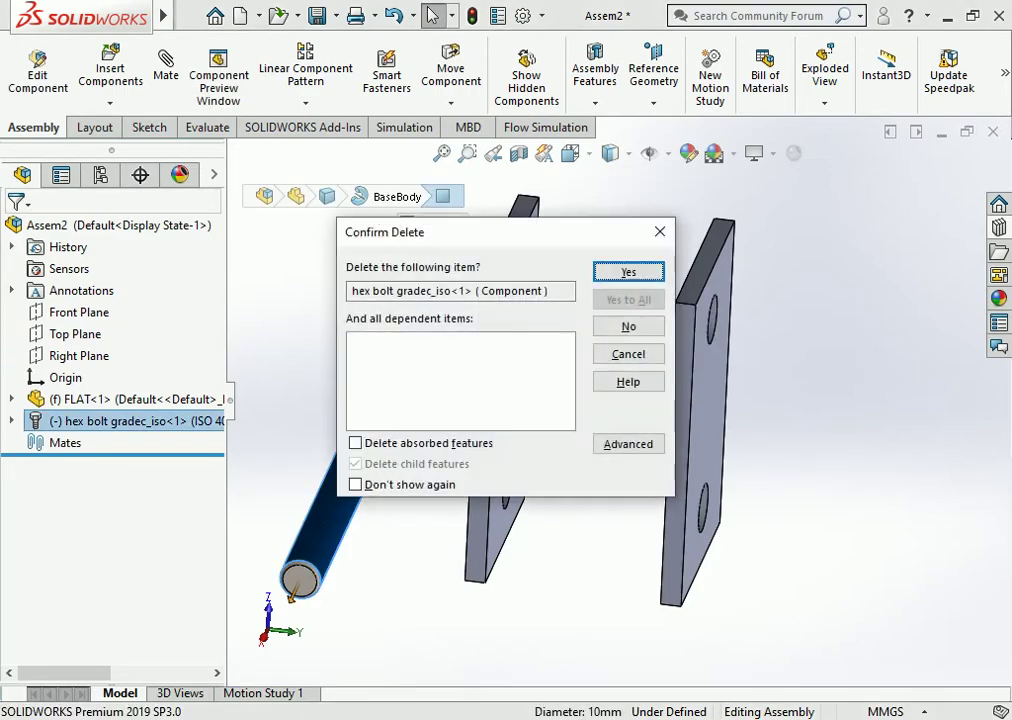
key("Return")
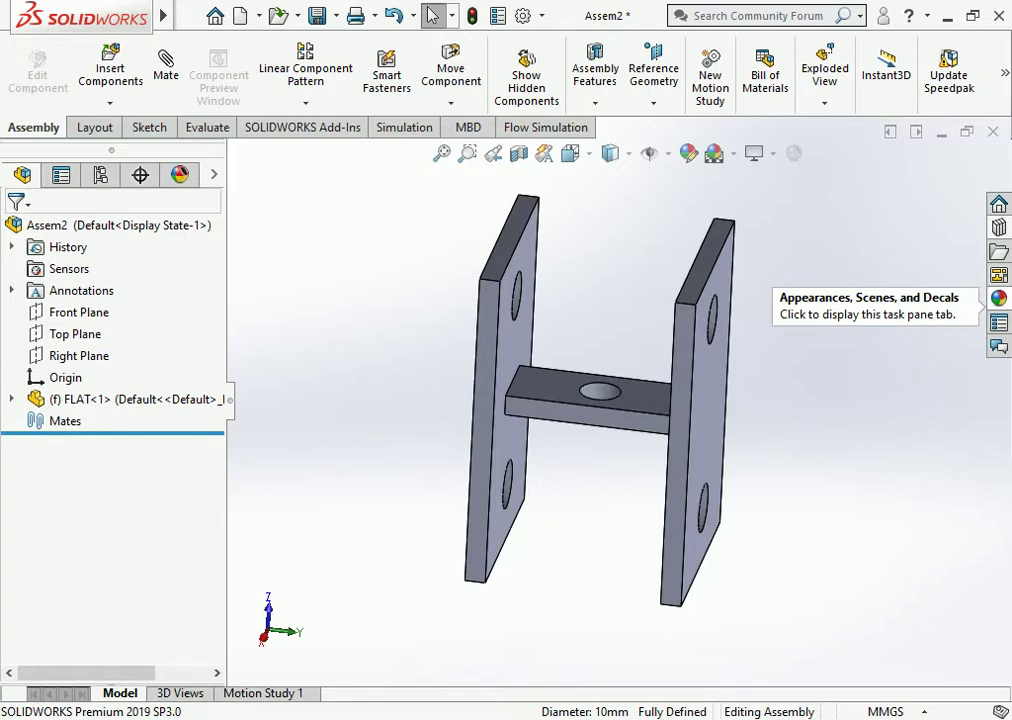
left_click(998, 251)
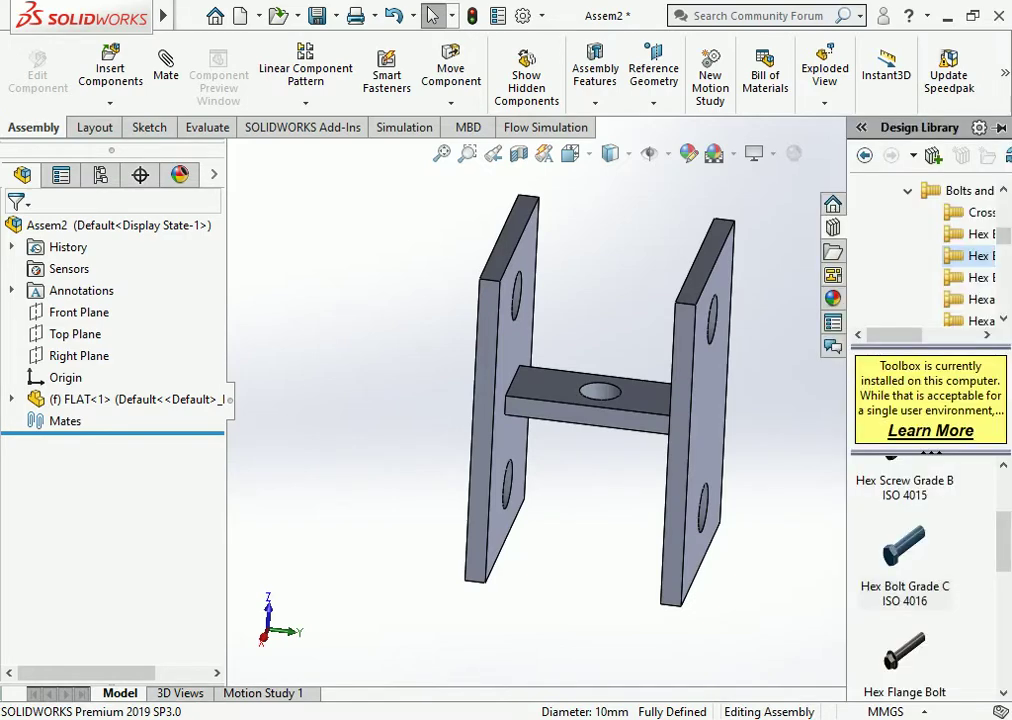
left_click_drag(904, 545, 345, 420)
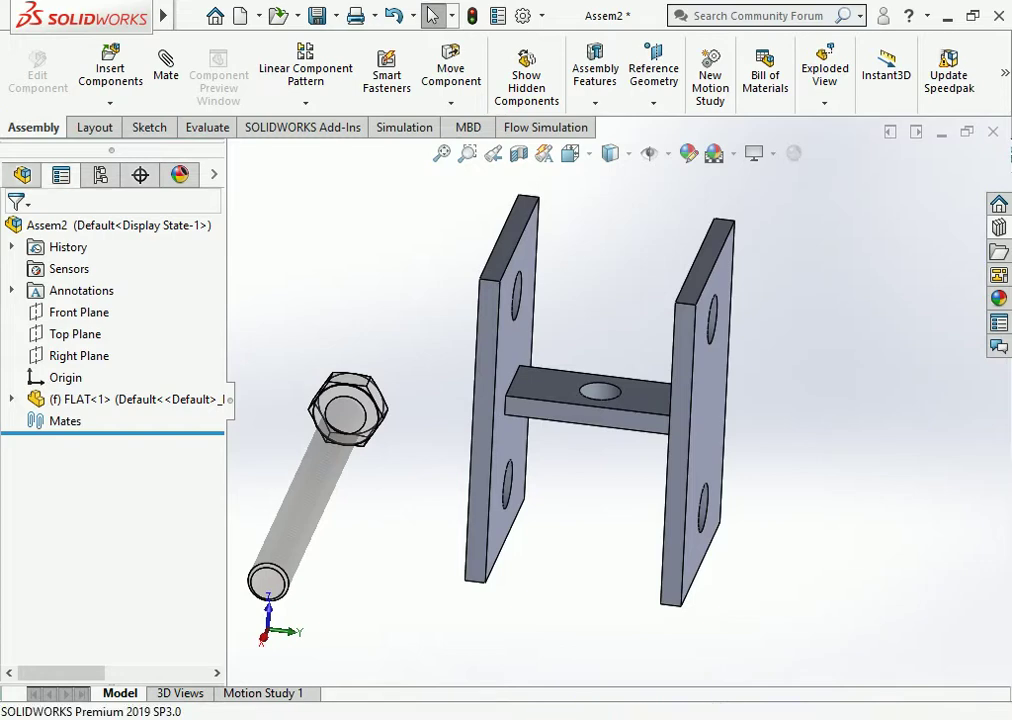
left_click(103, 661)
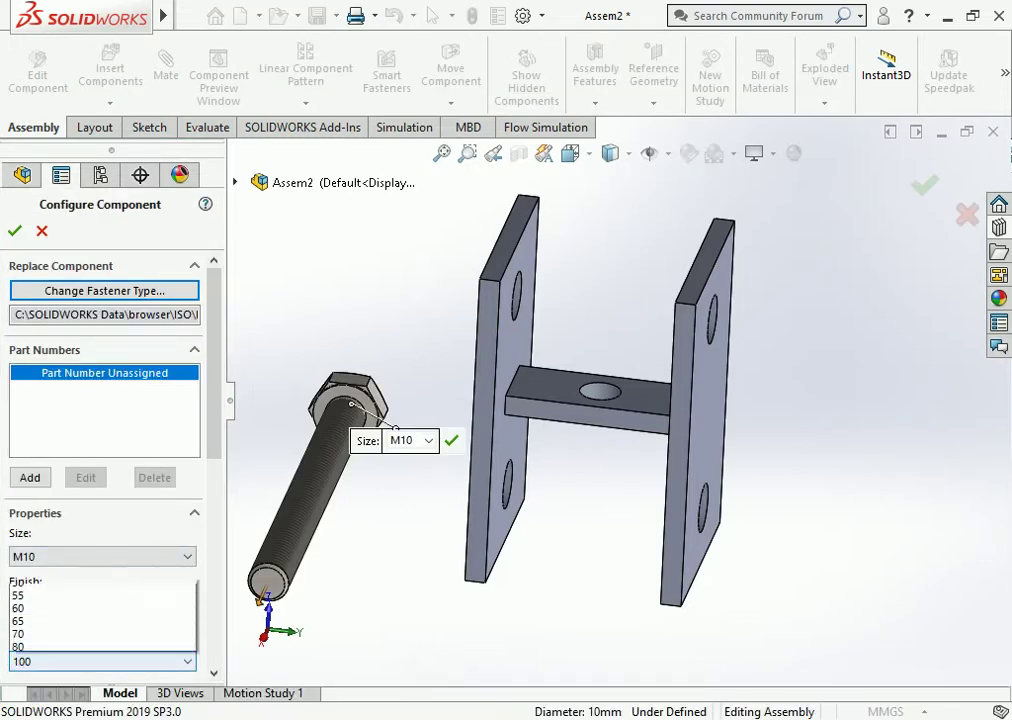
left_click(60, 568)
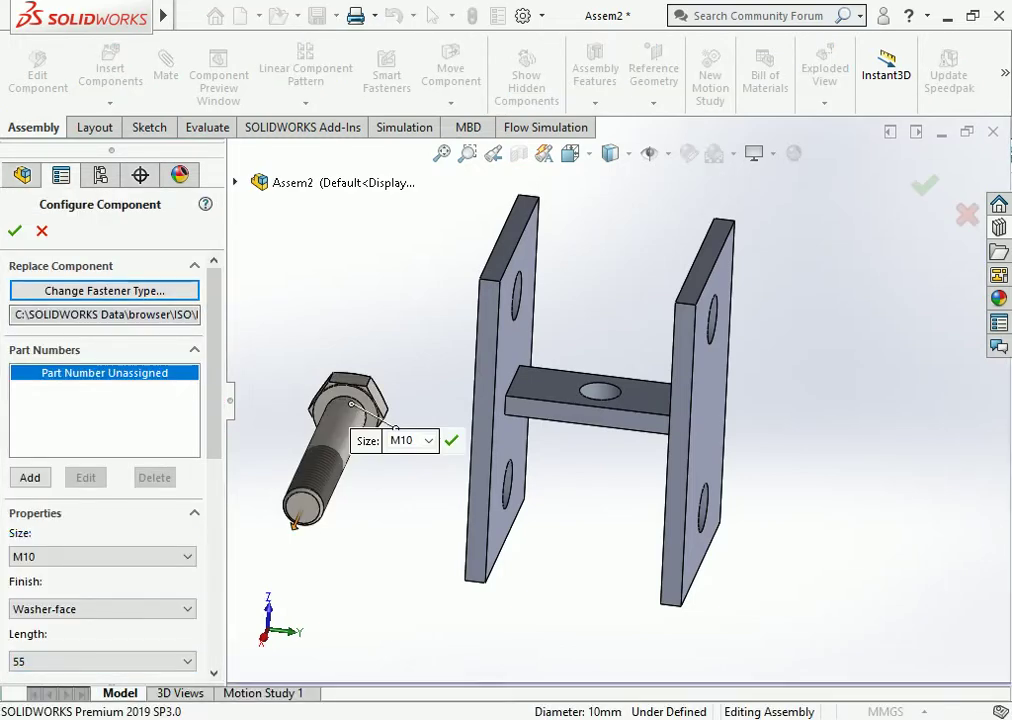
left_click(14, 230)
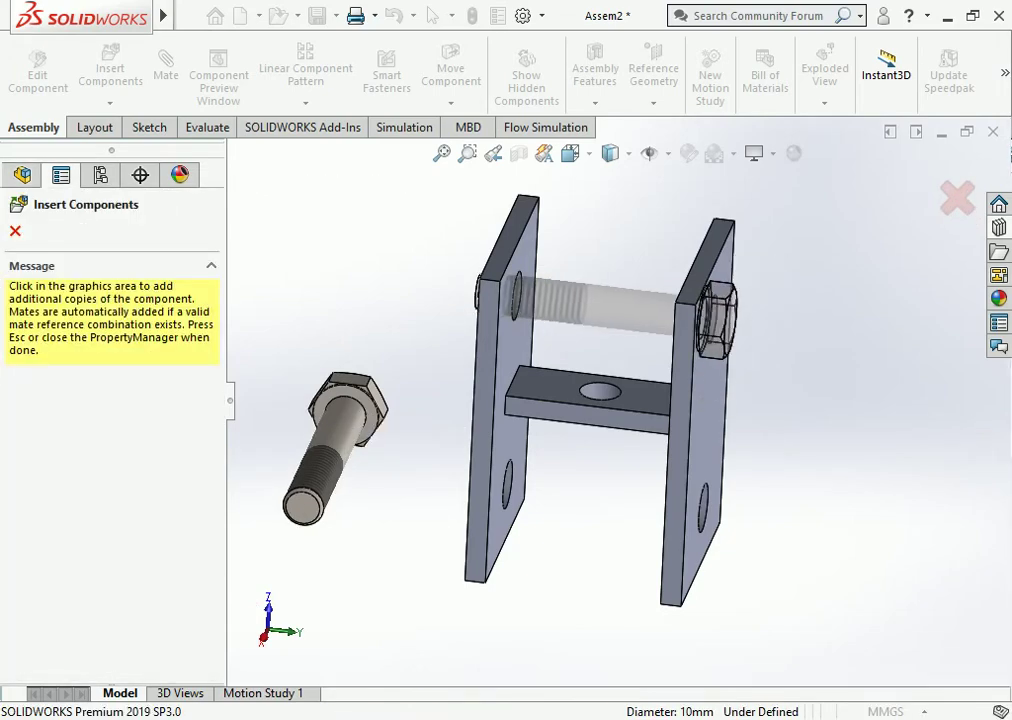
scroll(703, 320, "down", 3)
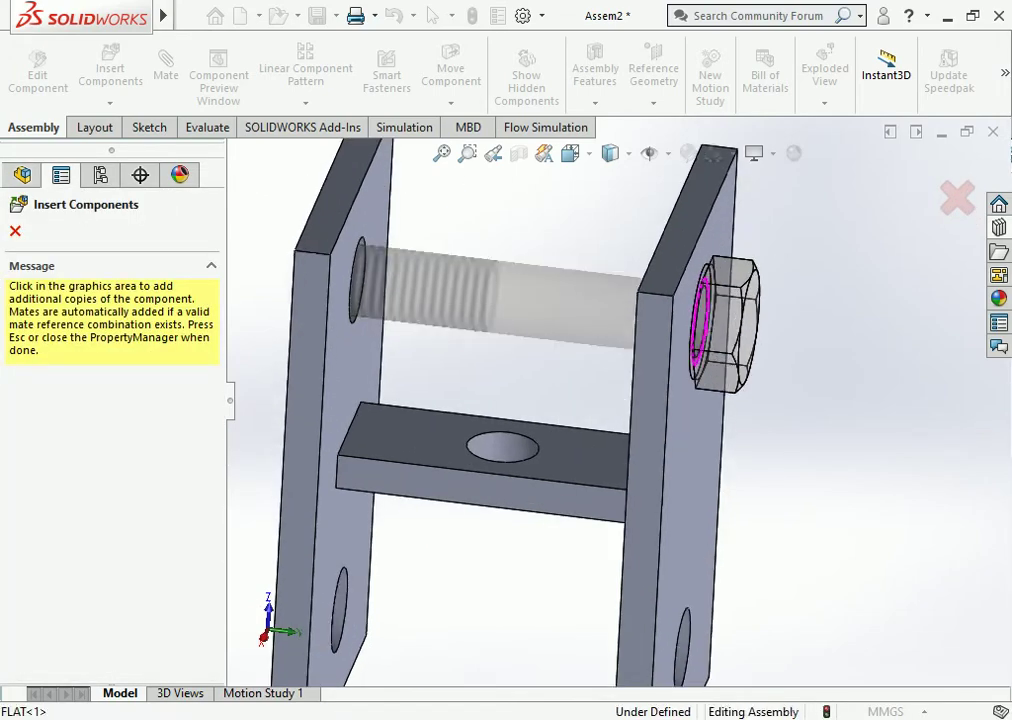
middle_click_drag(700, 320, 700, 320)
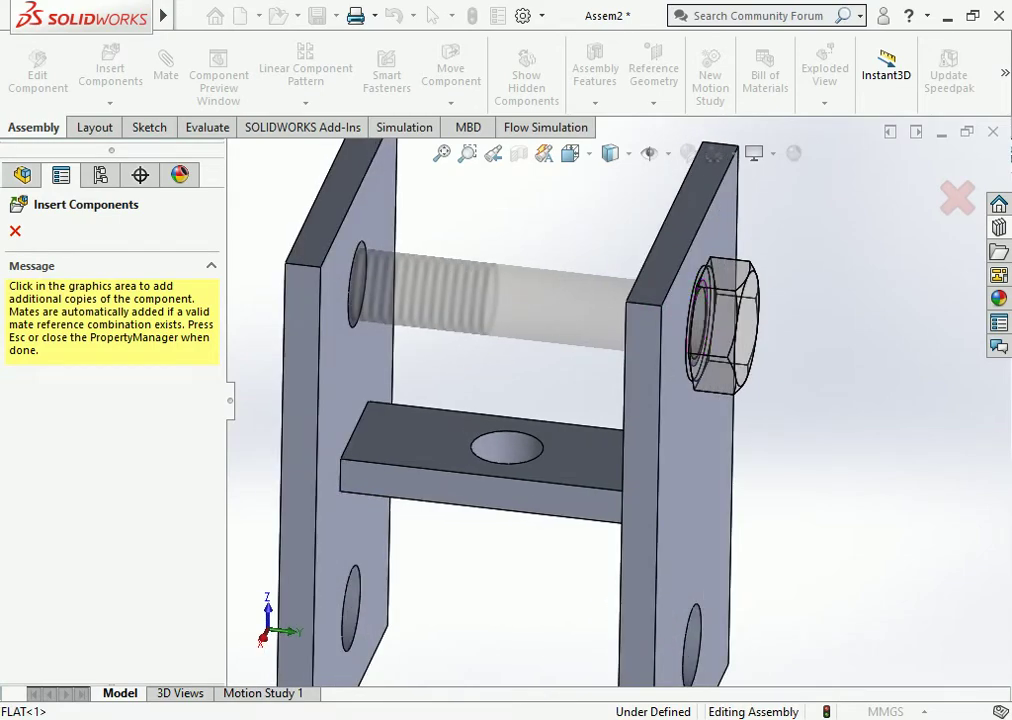
scroll(618, 400, "up", 4)
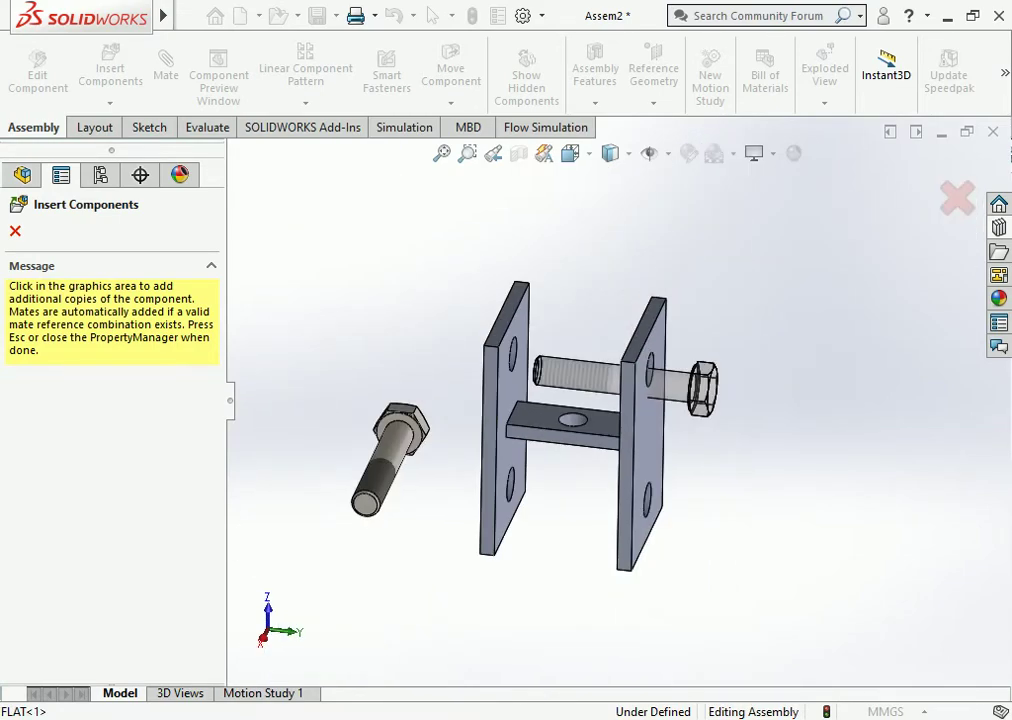
key("Escape")
left_click(393, 448)
key("Delete")
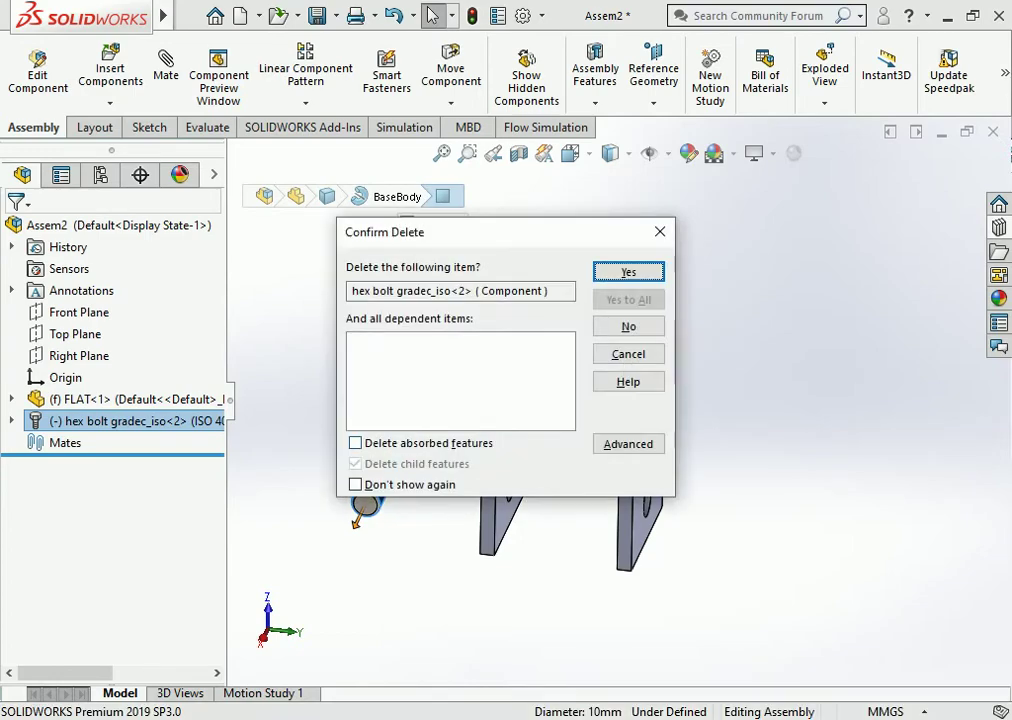
key("Return")
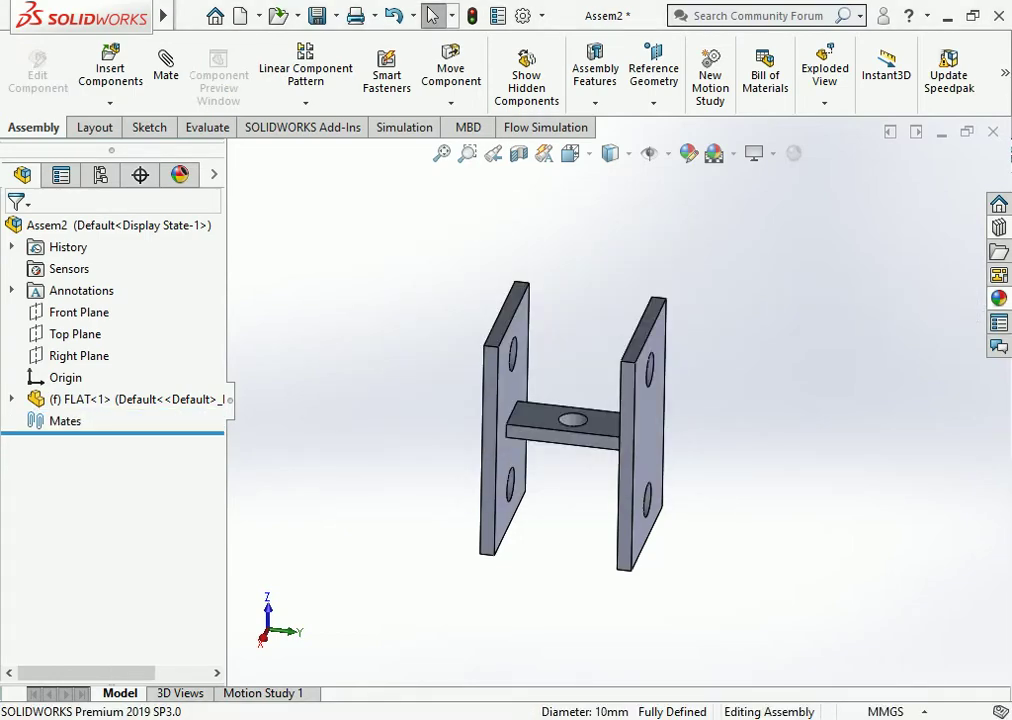
Insert 60 mm Hex Bolt Grade C bolts through the upper and lower plate holes.
left_click(998, 298)
left_click(833, 251)
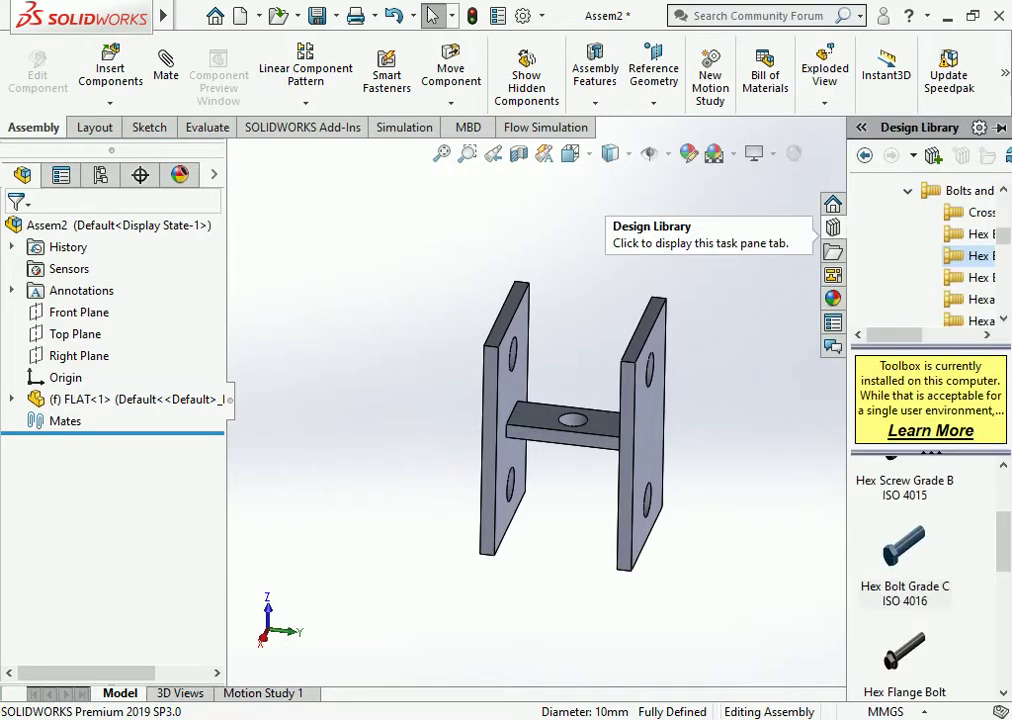
mouse_move(905, 595)
left_mouse_down()
mouse_move(473, 570)
mouse_move(380, 535)
left_mouse_up()
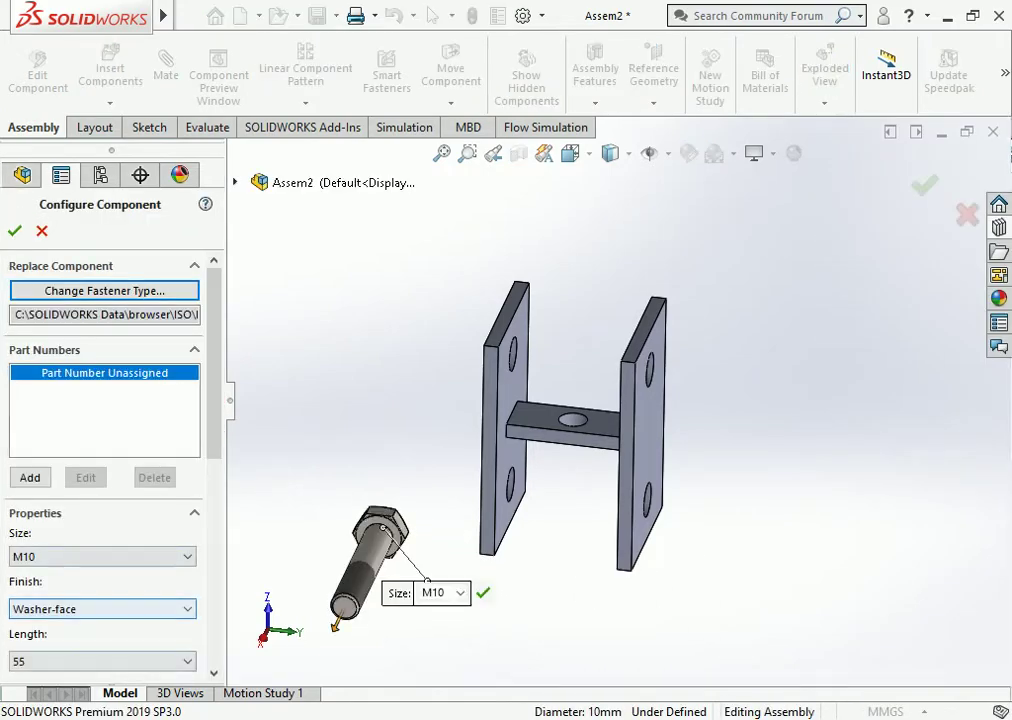
left_click(100, 661)
left_click(60, 578)
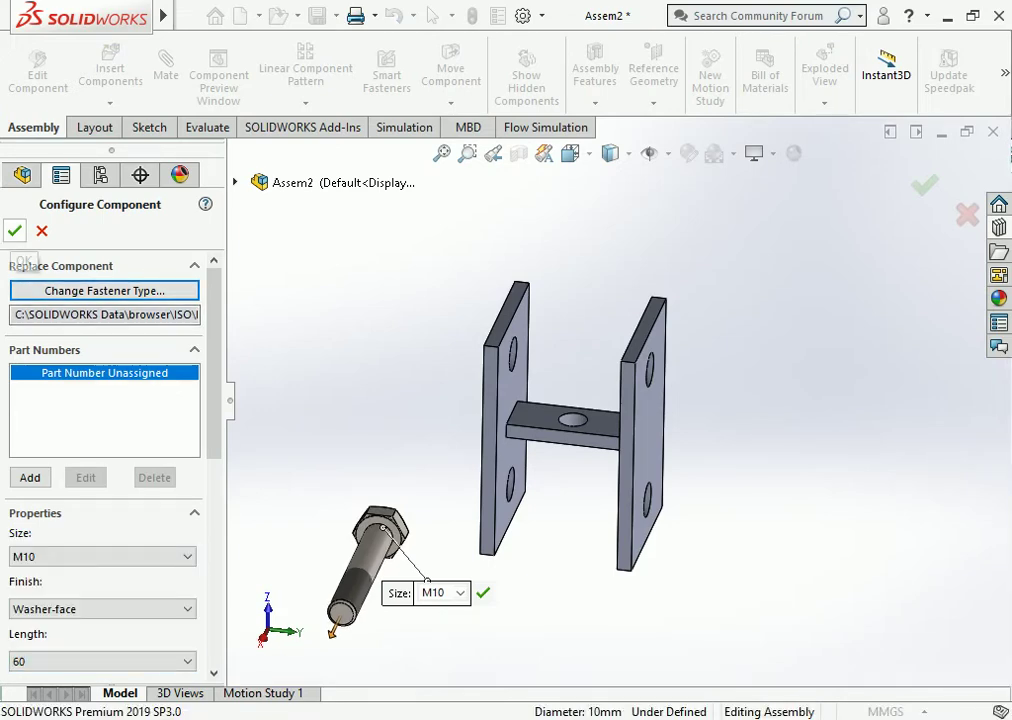
left_click(483, 592)
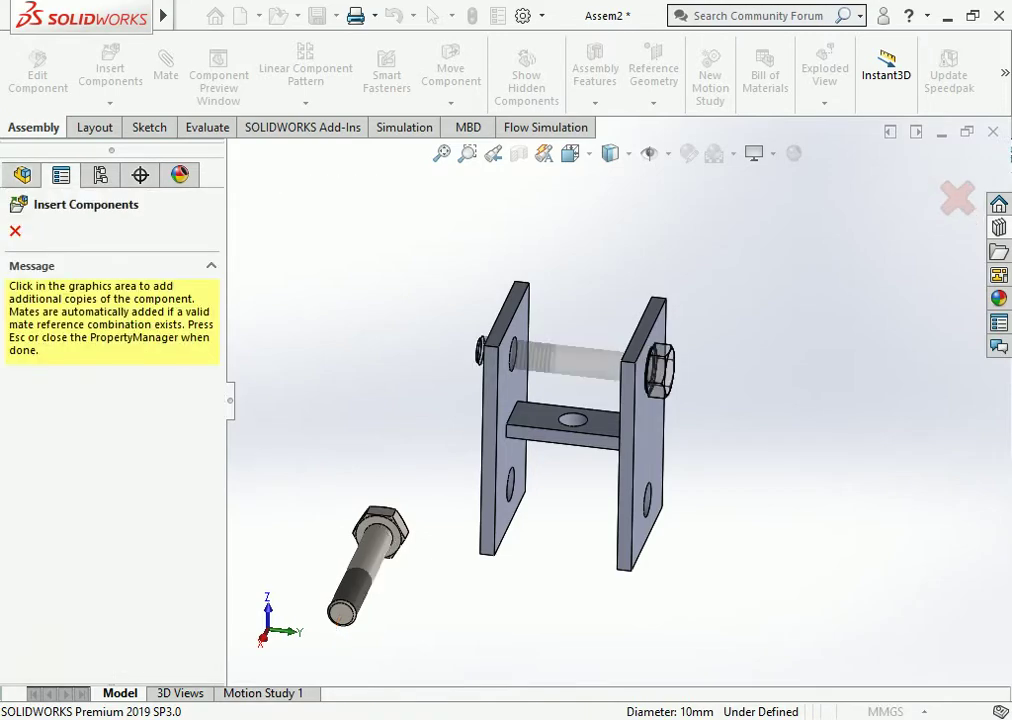
left_click(655, 370)
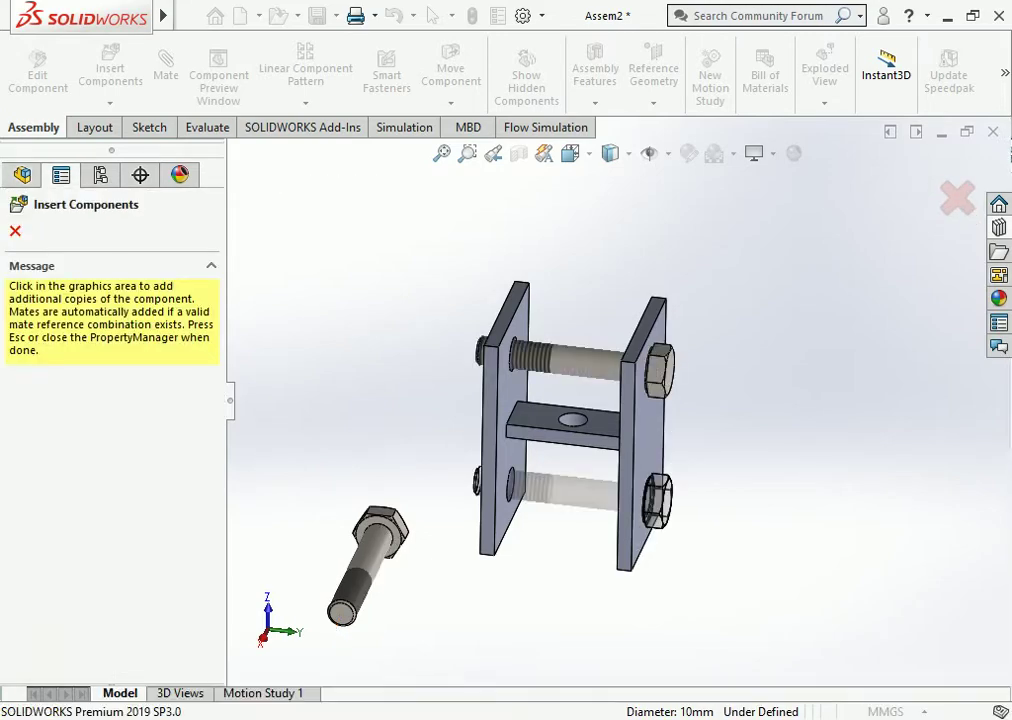
left_click(657, 493)
key("Escape")
Delete the leftover loose bolt and reopen the fastener library.
left_click(365, 550)
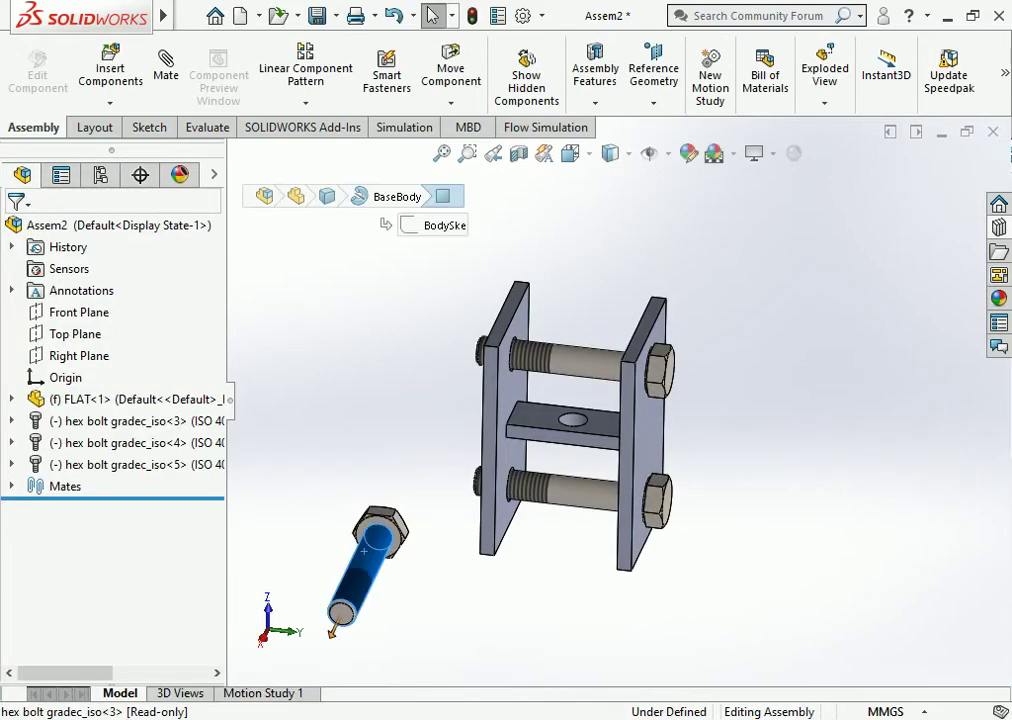
key("Delete")
key("Return")
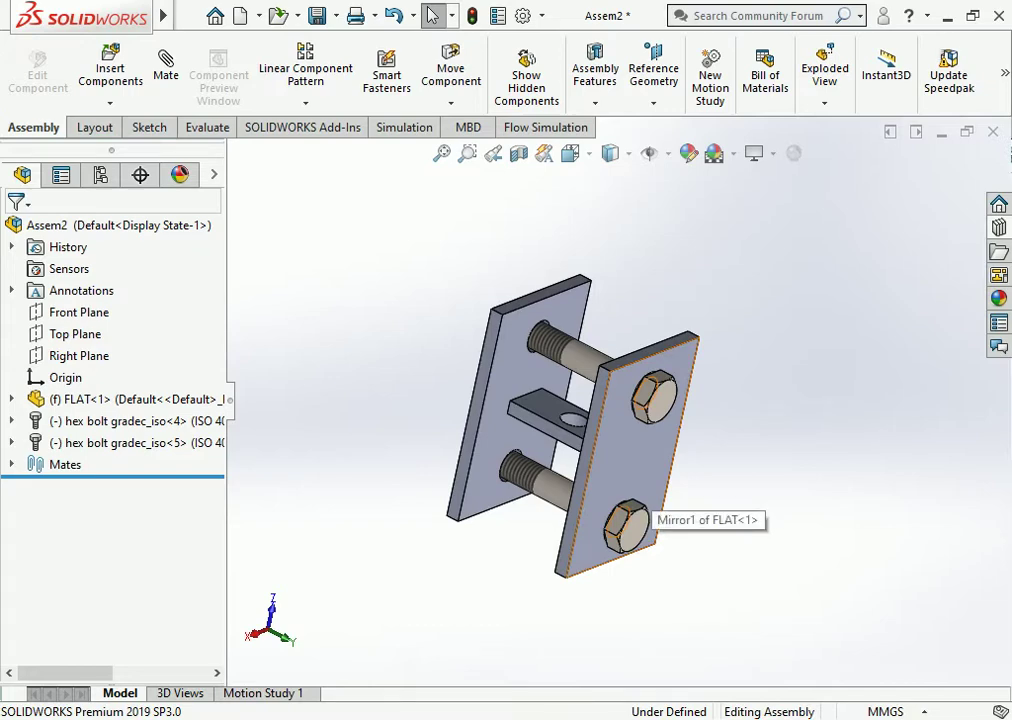
middle_click_drag(645, 512, 560, 500)
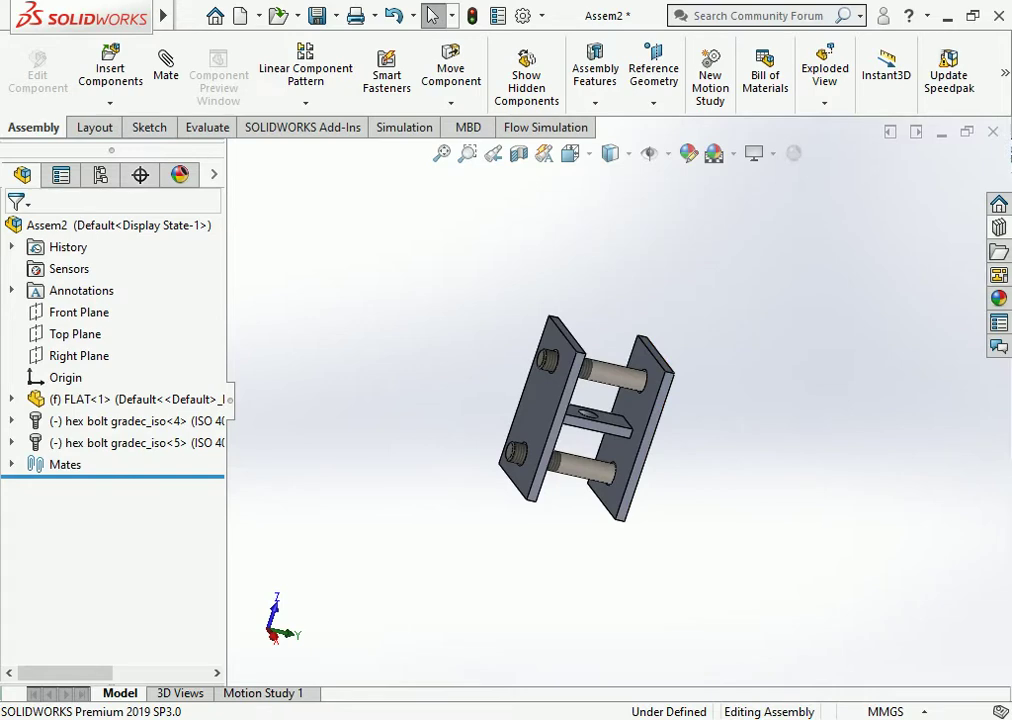
left_click(998, 227)
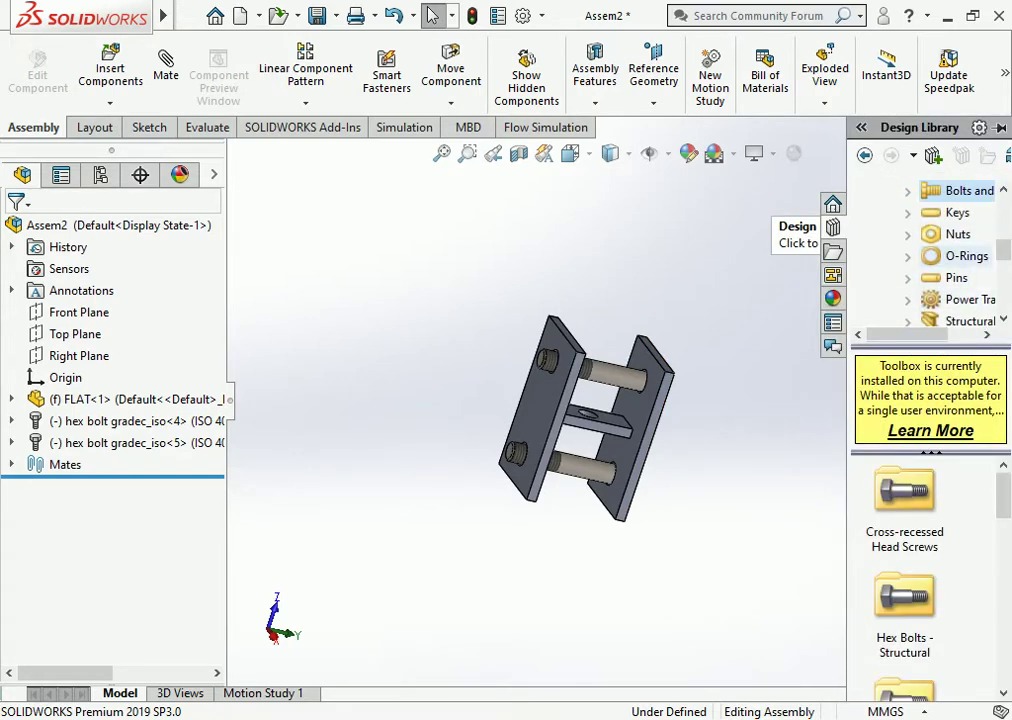
Add M10 Hex Nut Grade C nuts from Nuts > Hex Nuts onto both bolt ends.
double_click(957, 234)
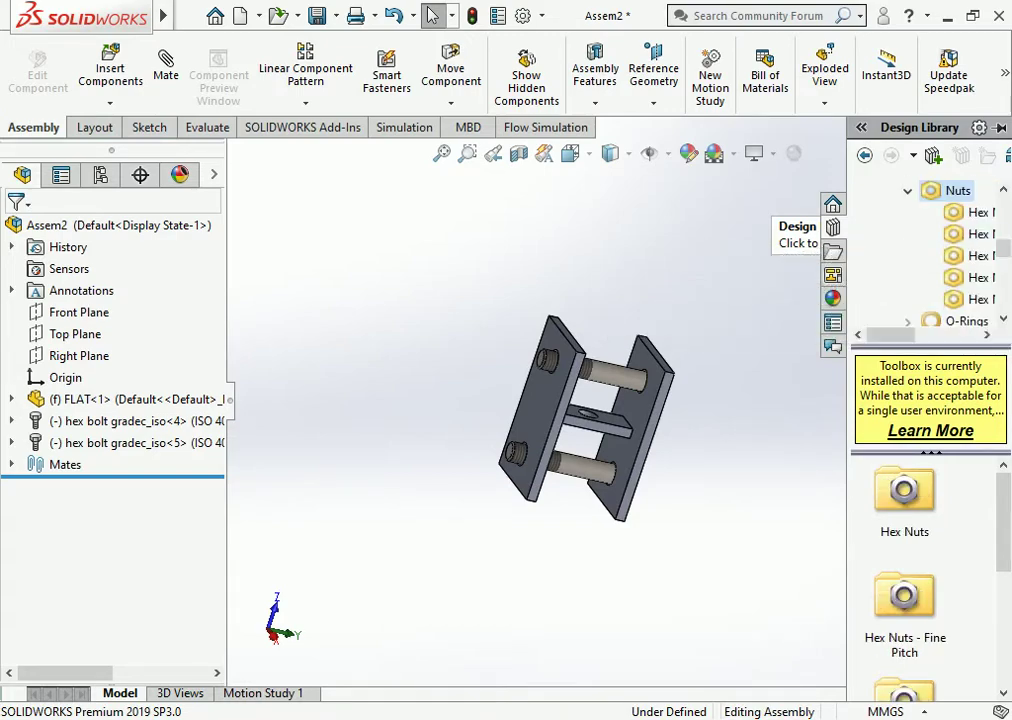
double_click(904, 490)
left_click_drag(905, 597, 466, 597)
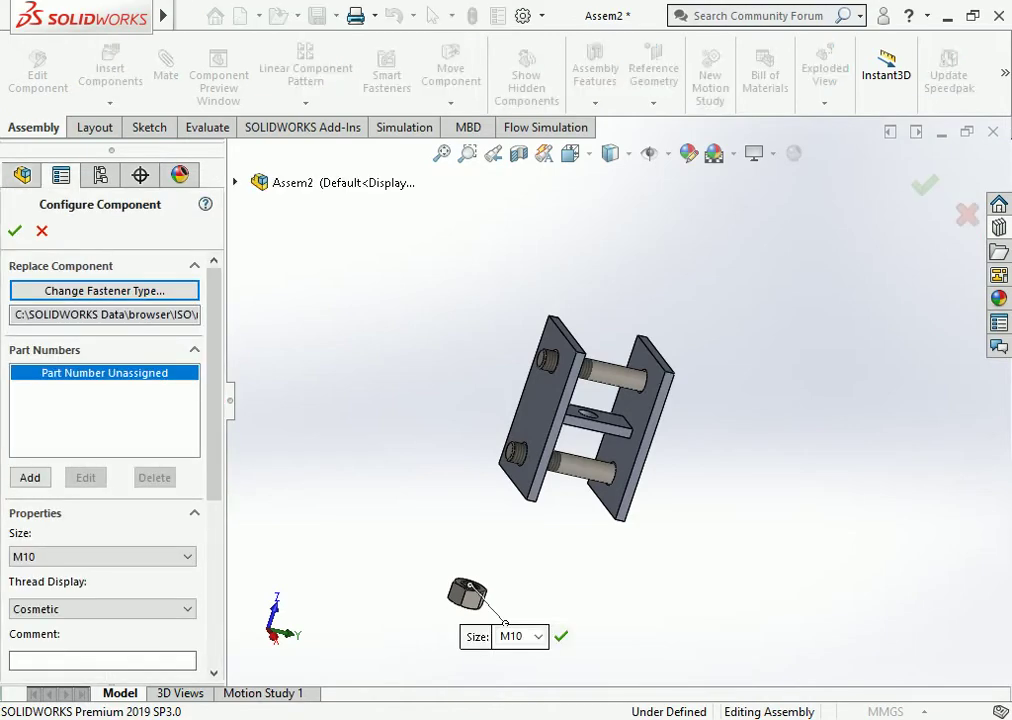
scroll(105, 450, "down", 3)
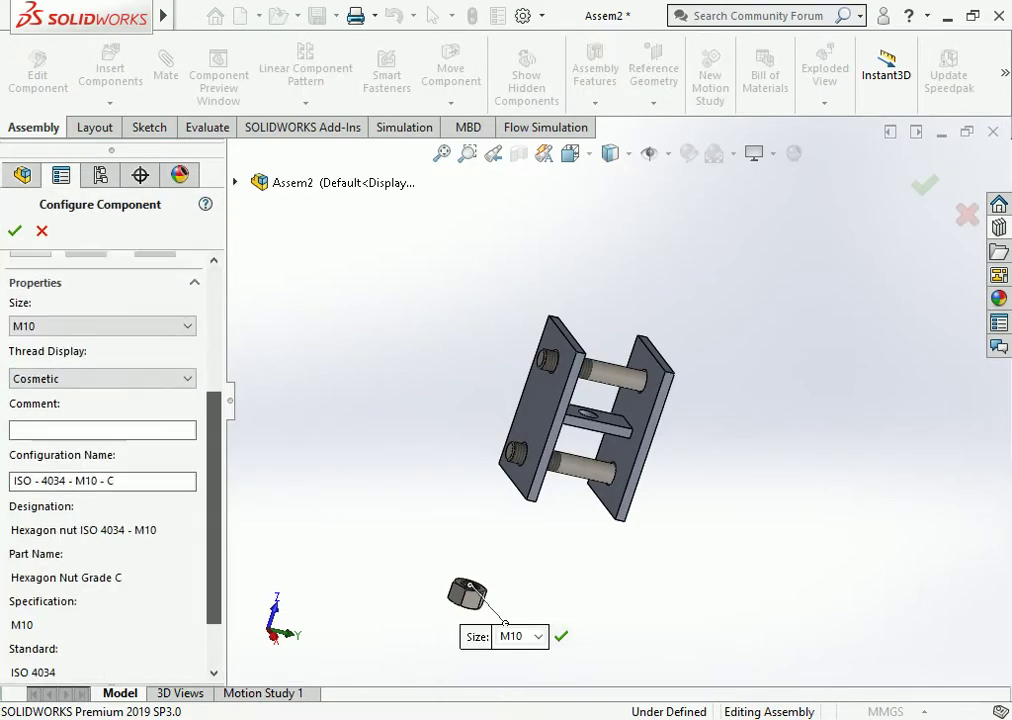
scroll(105, 450, "down", 1)
scroll(105, 450, "up", 5)
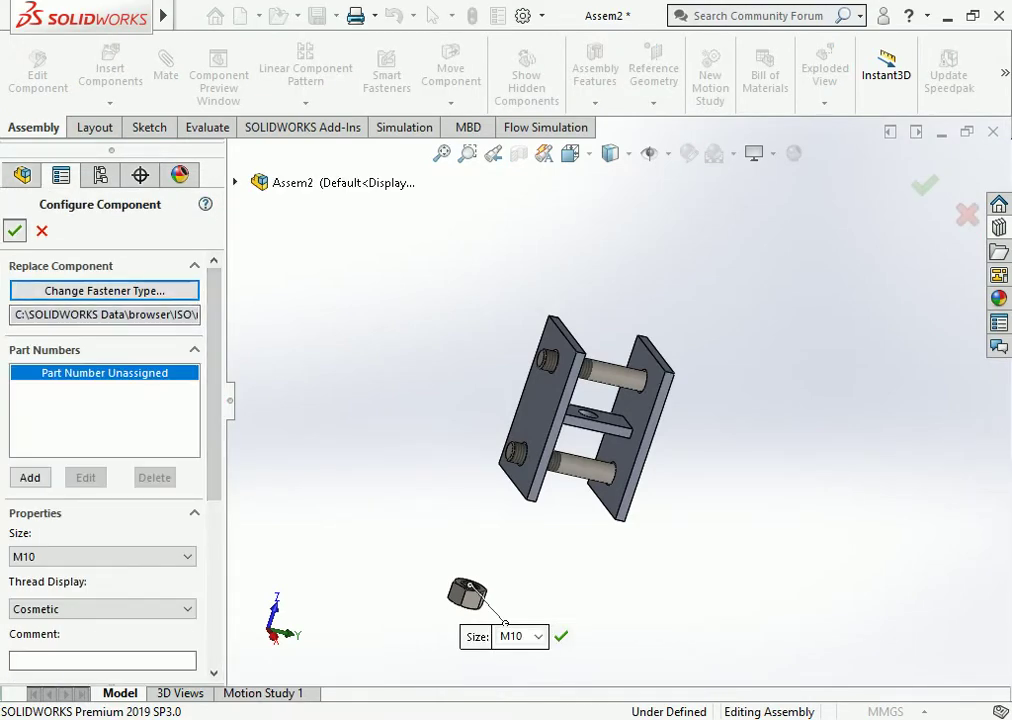
key("Return")
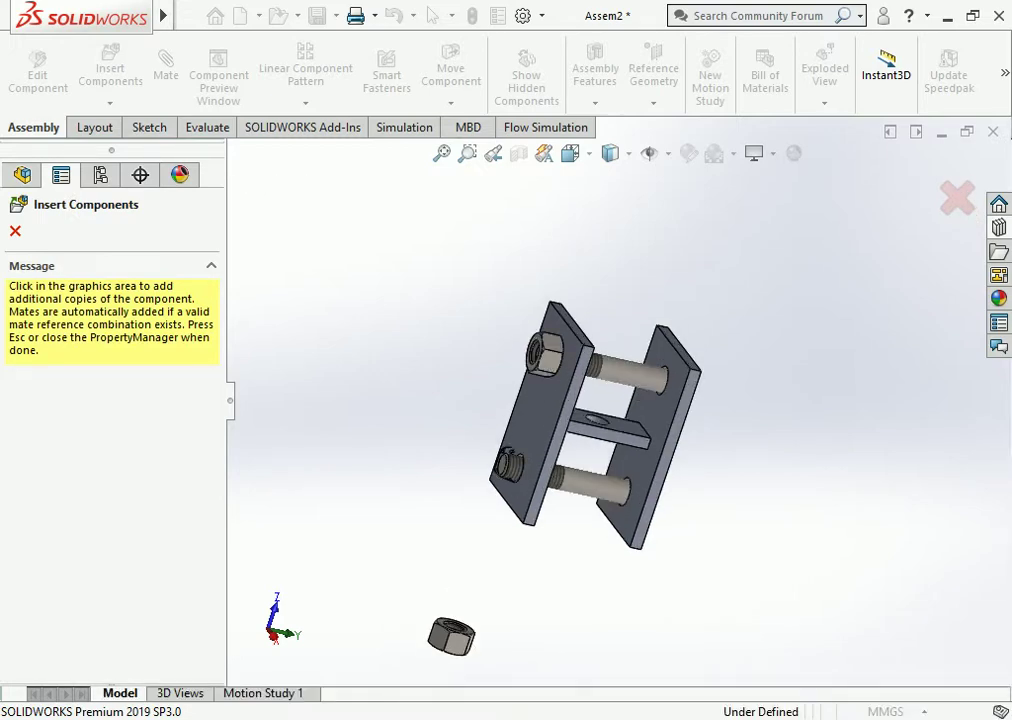
scroll(493, 470, "down", 5)
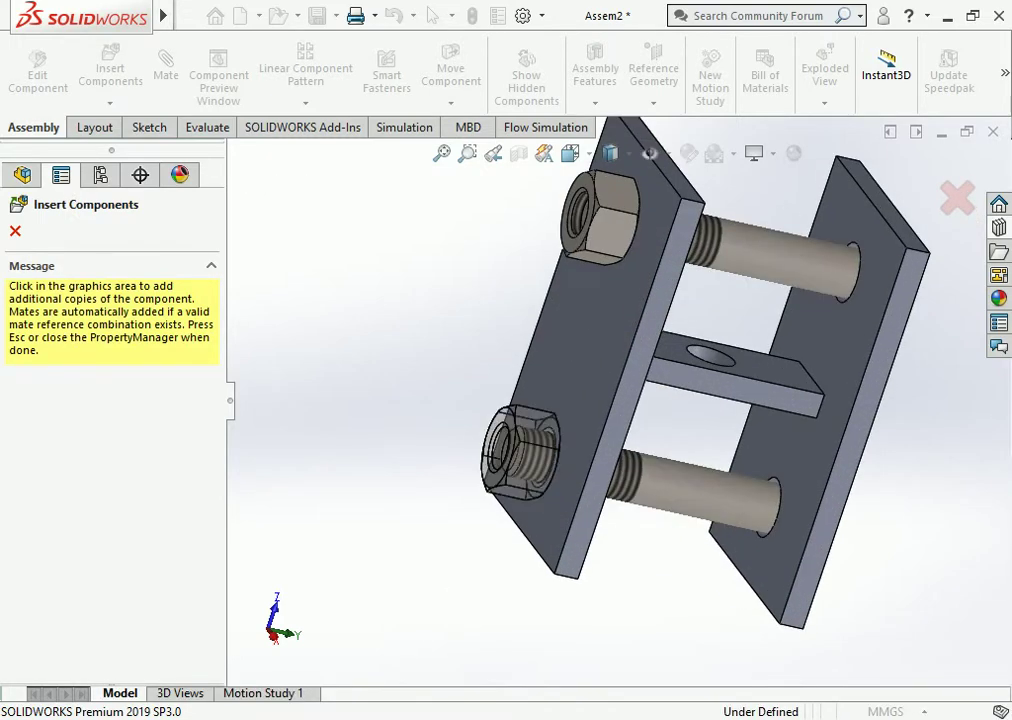
scroll(660, 380, "up", 5)
scroll(640, 390, "up", 4)
key("Escape")
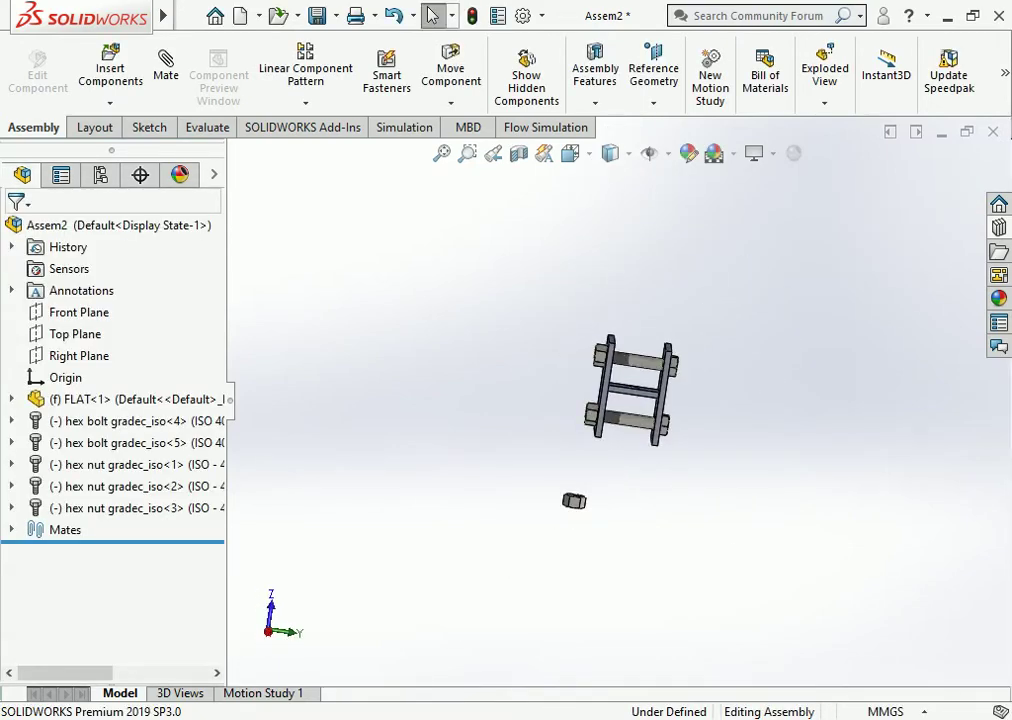
scroll(644, 474, "down", 4)
Delete the spare loose hex nut.
left_click(500, 531)
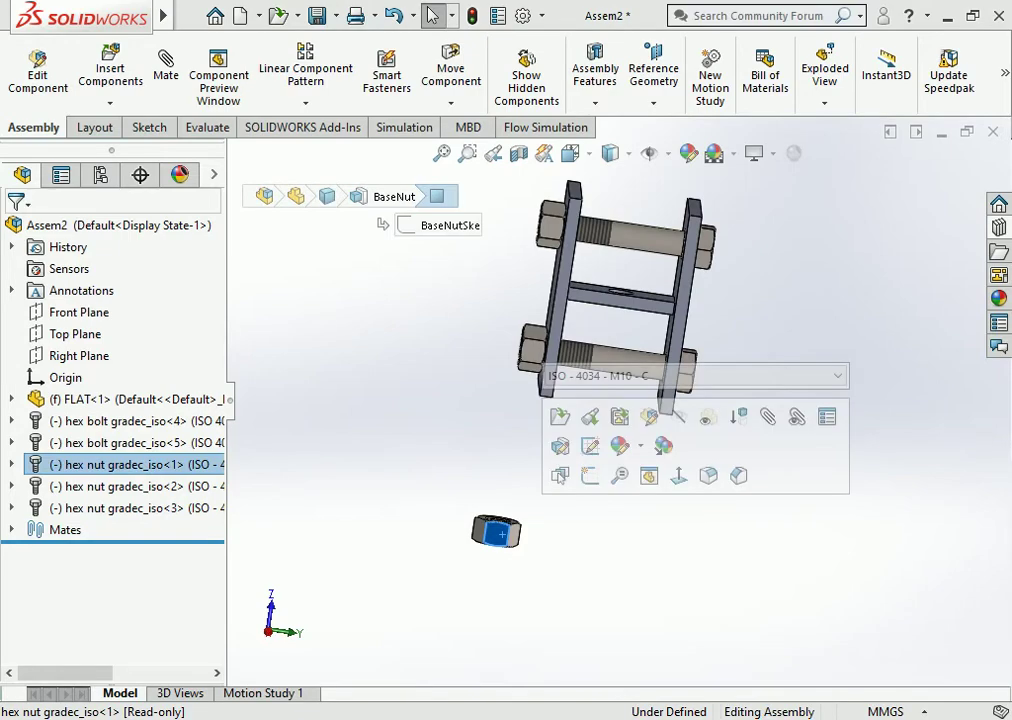
key("Delete")
key("Return")
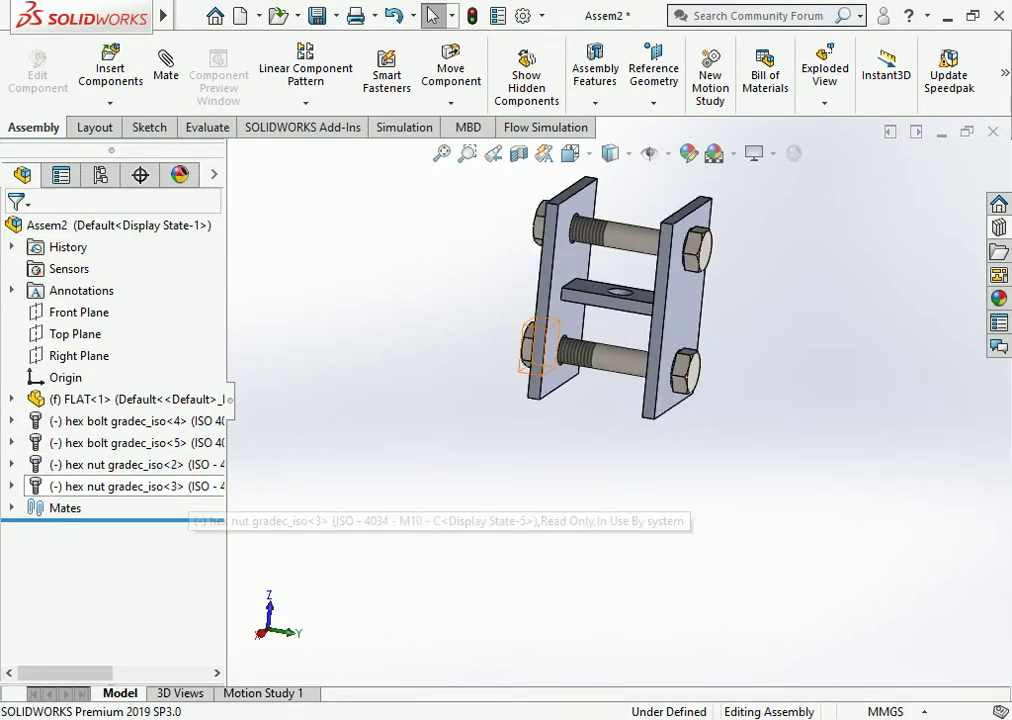
left_click(130, 464)
left_click(130, 442)
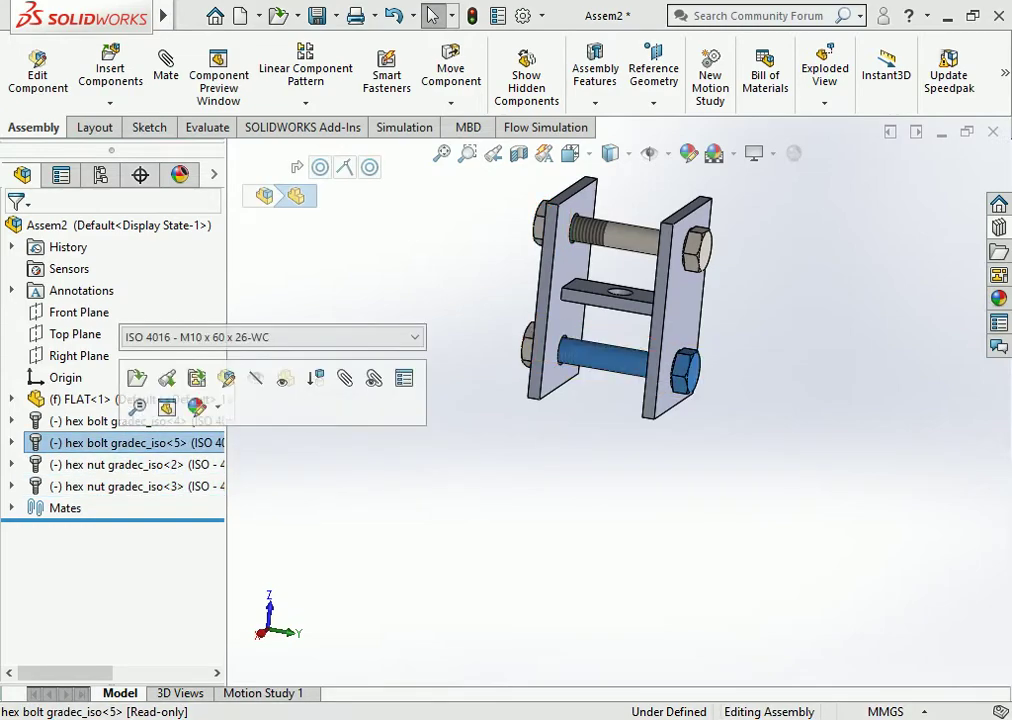
key("Escape")
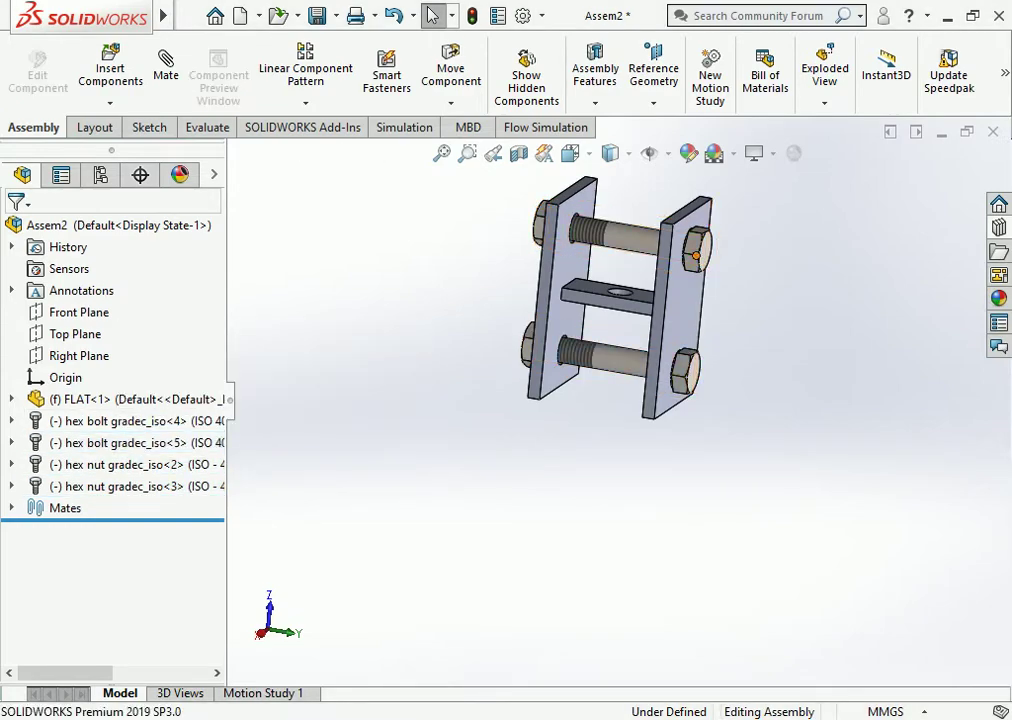
Delete both hex bolts from the plates and reopen the standard parts library.
left_click(695, 247)
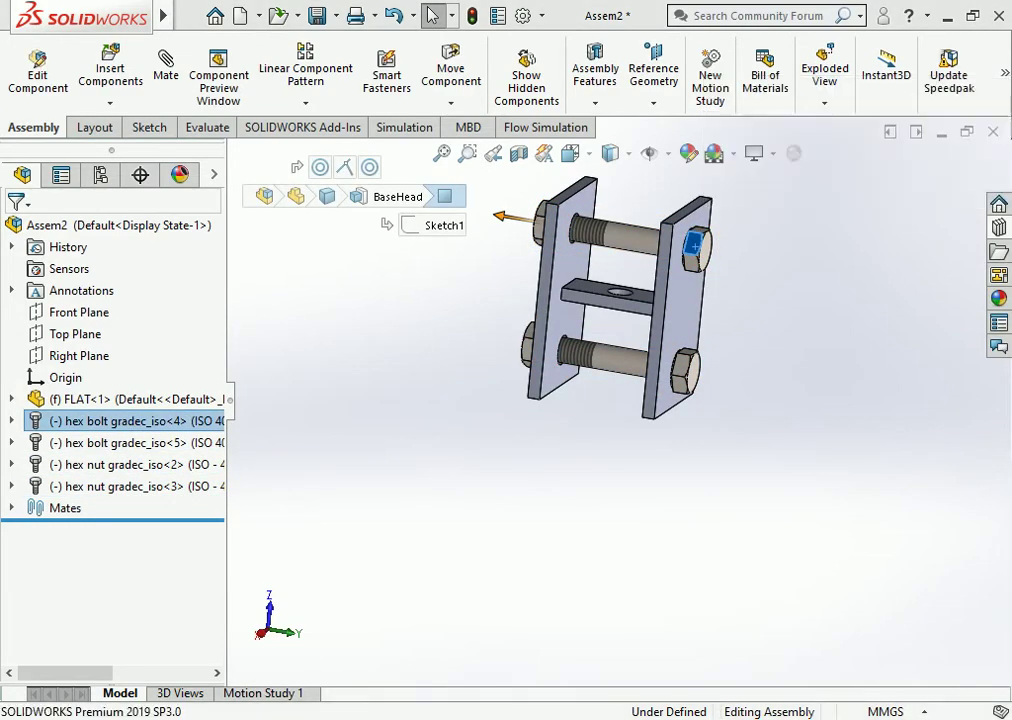
key("Delete")
key("Return")
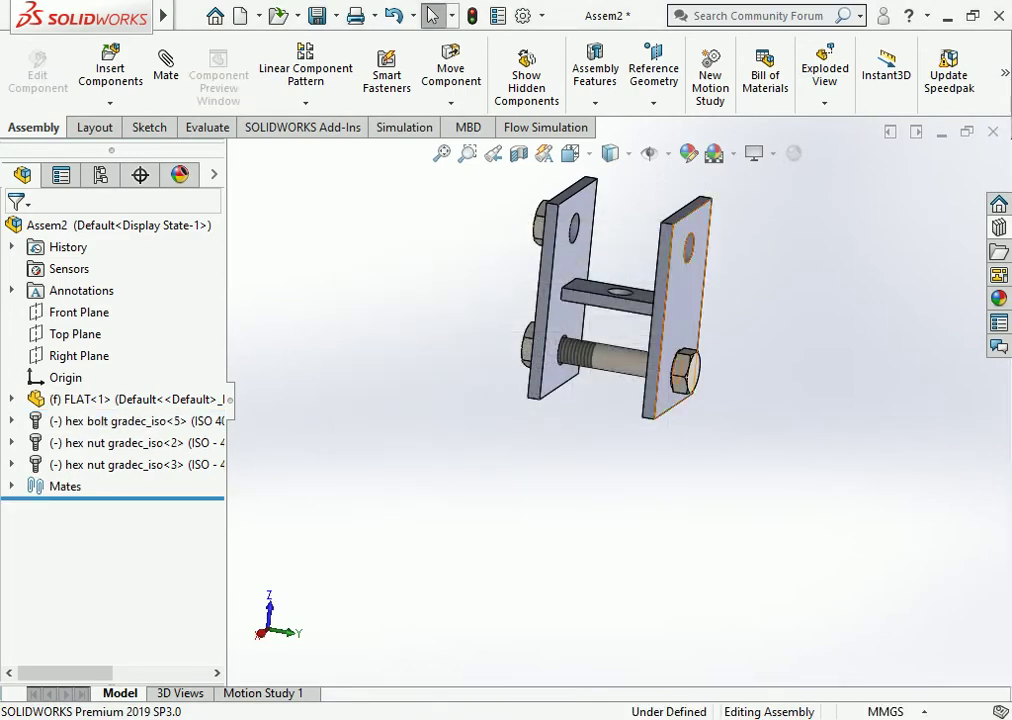
left_click(684, 370)
key("Delete")
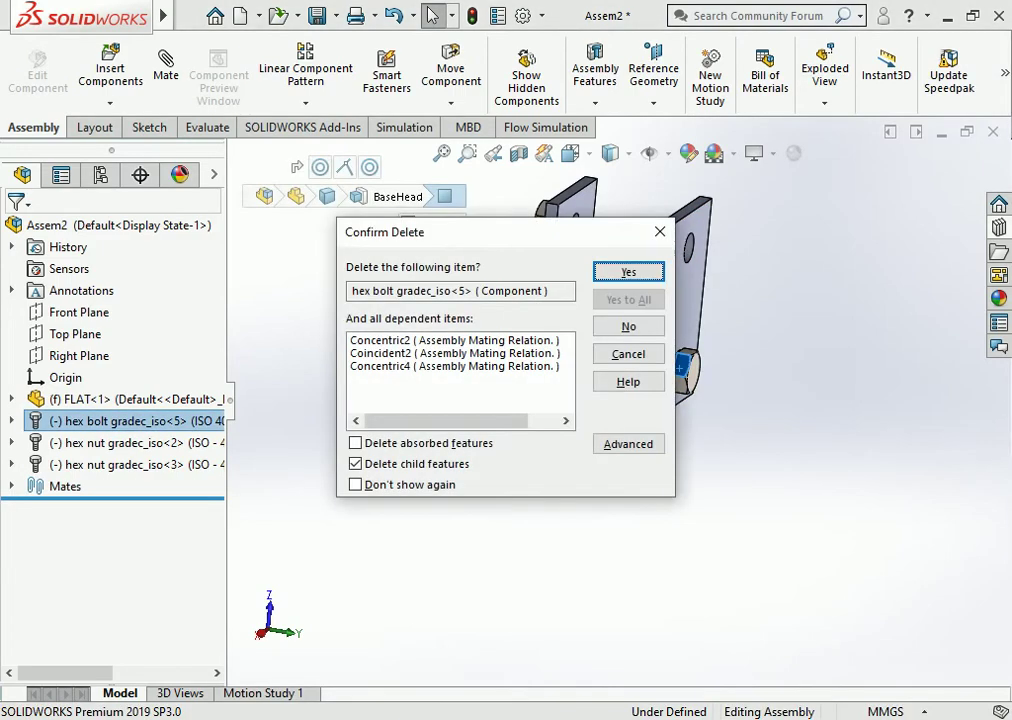
key("Return")
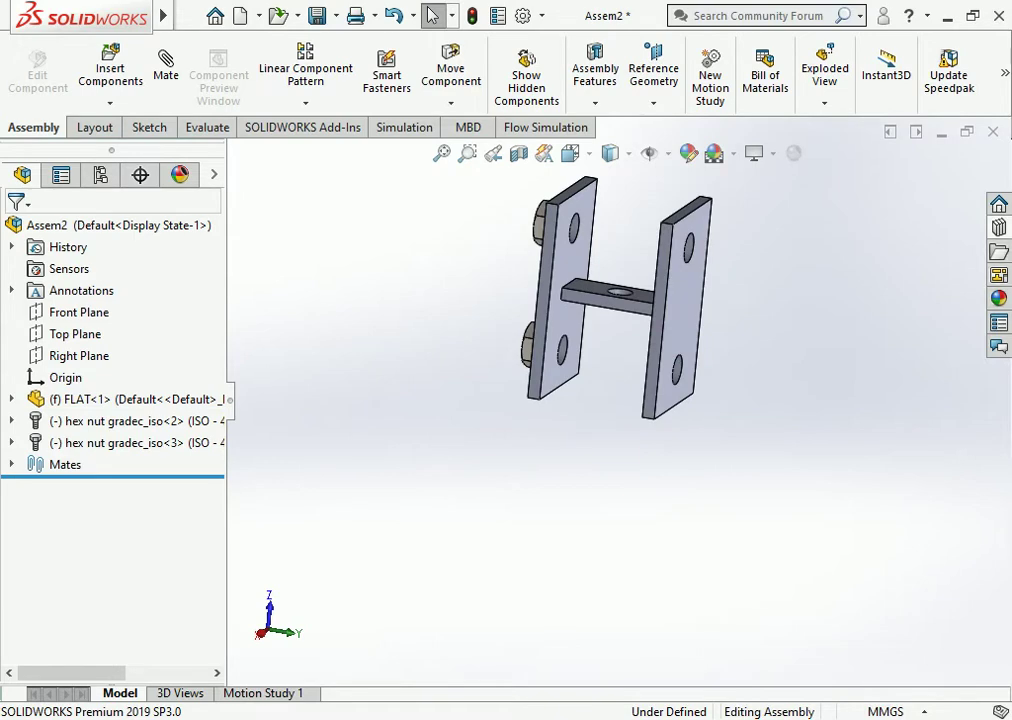
left_click(998, 227)
Bring an ISO 4014 hex bolt from Bolts and screws into the assembly at M10 × 65.
left_click(907, 190)
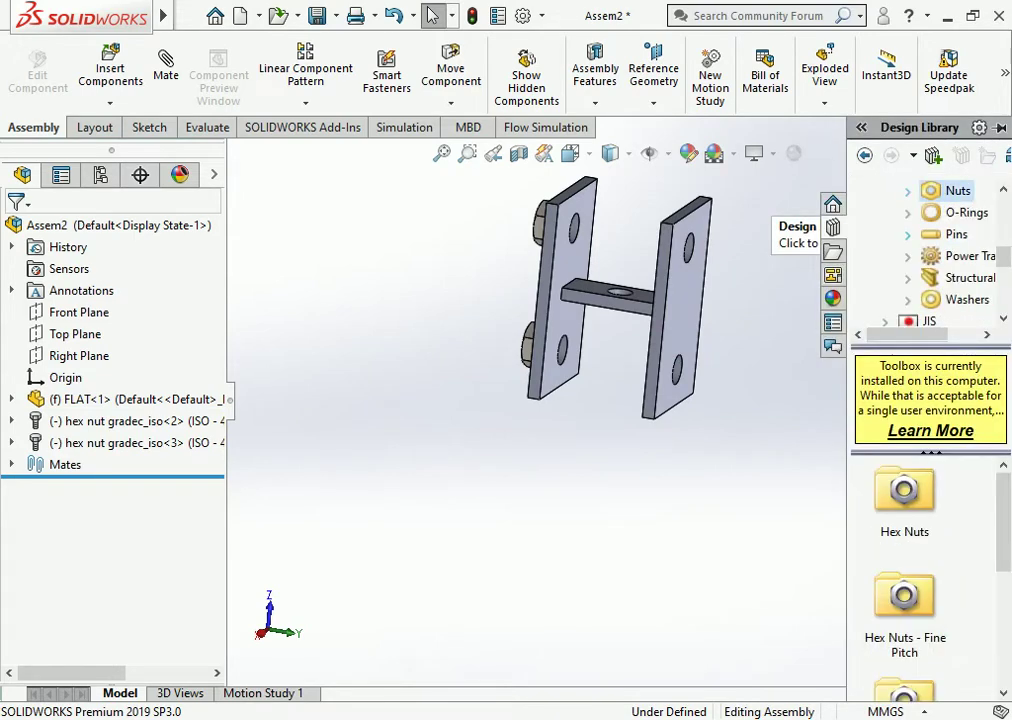
scroll(940, 260, "up", 2)
left_click(965, 278)
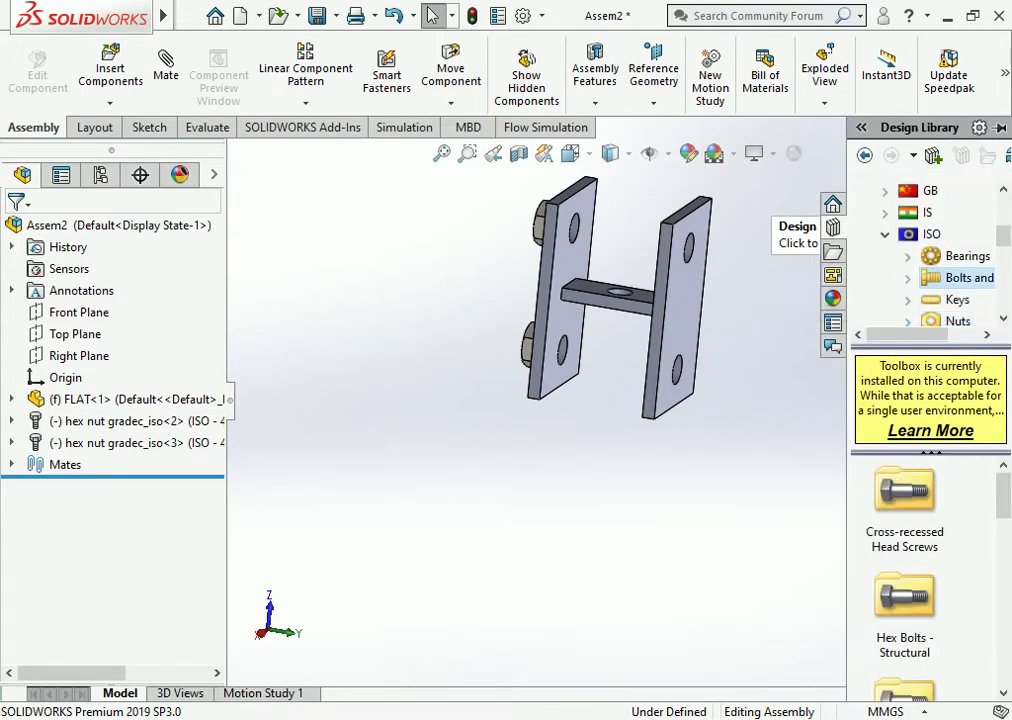
double_click(904, 600)
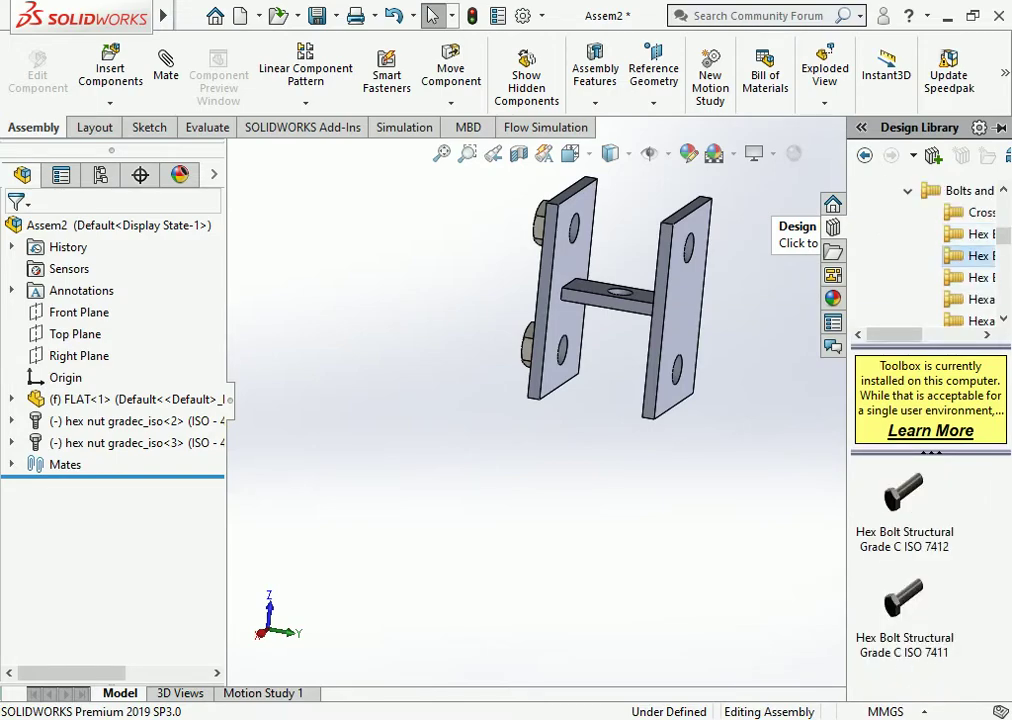
left_click_drag(904, 490, 565, 570)
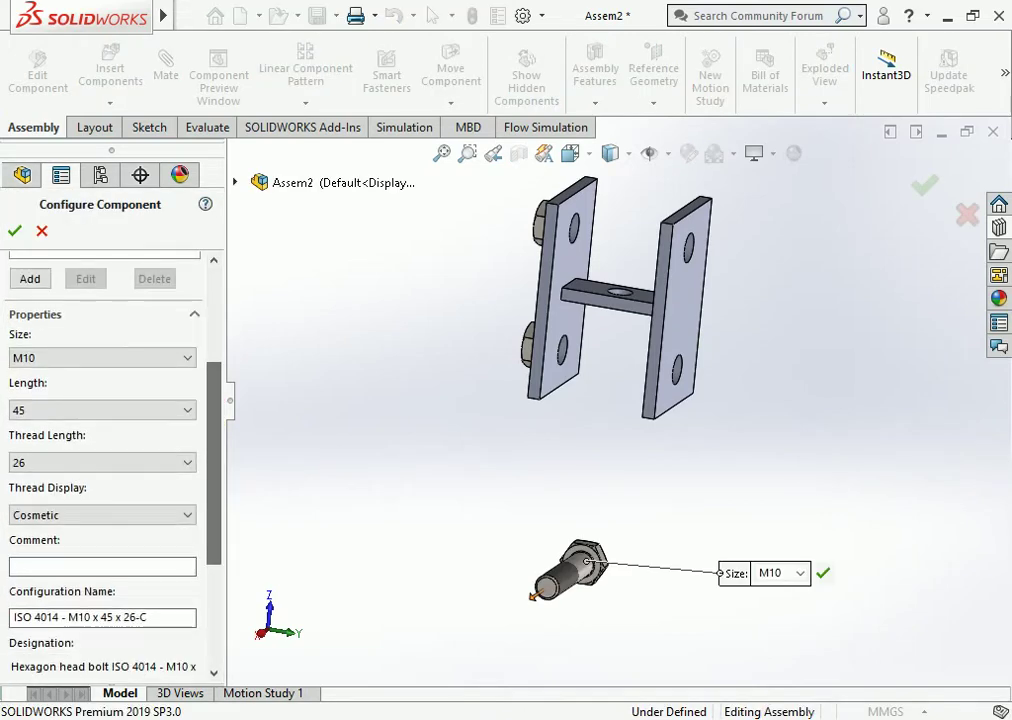
left_click(100, 410)
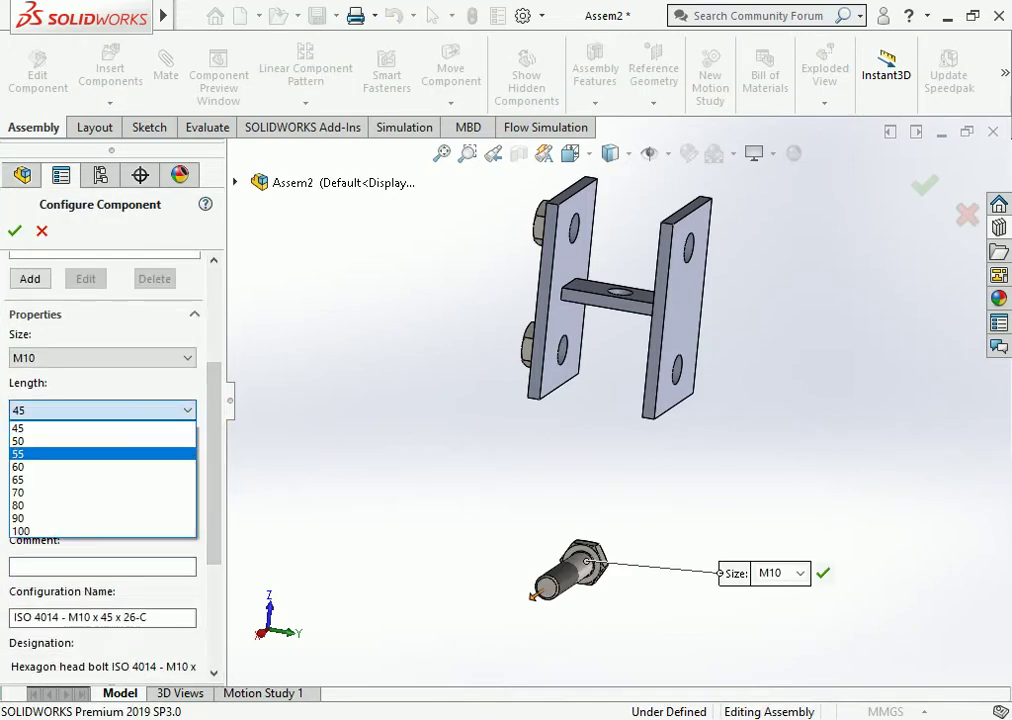
left_click(100, 479)
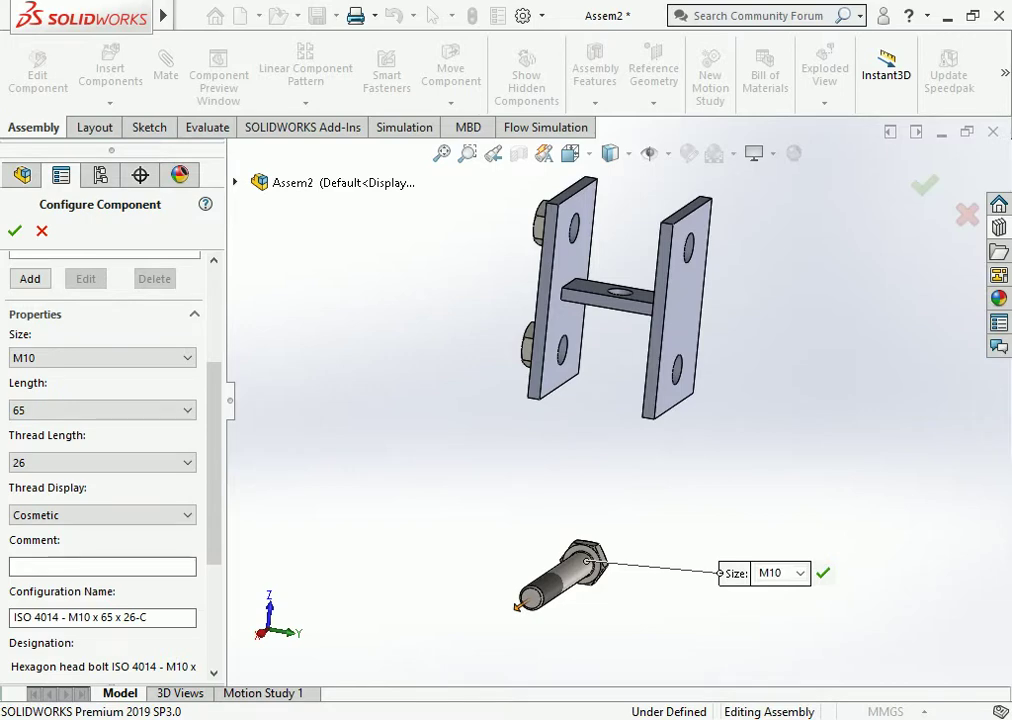
key("Left")
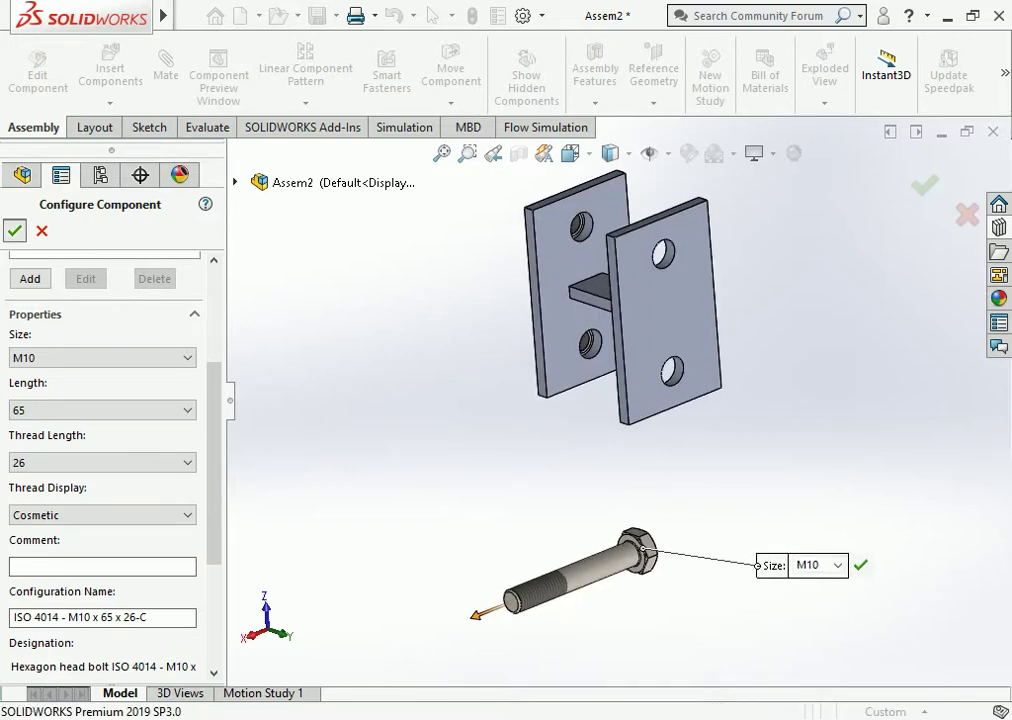
key("Return")
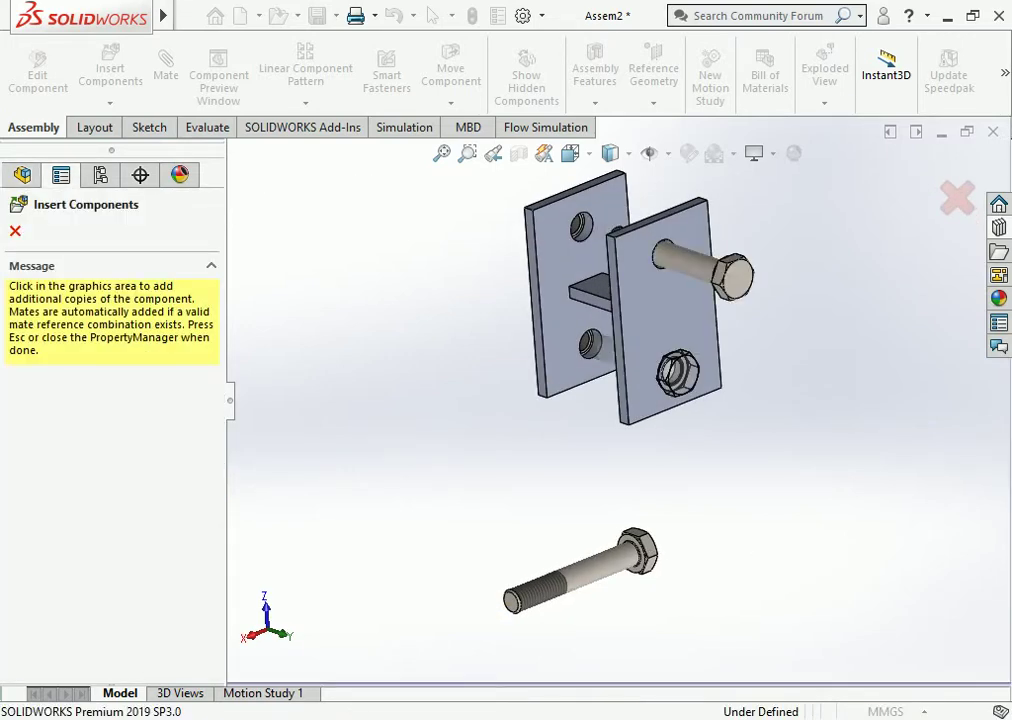
Place a bolt in the upper hole, then delete the loose and duplicate bolts.
key("Right")
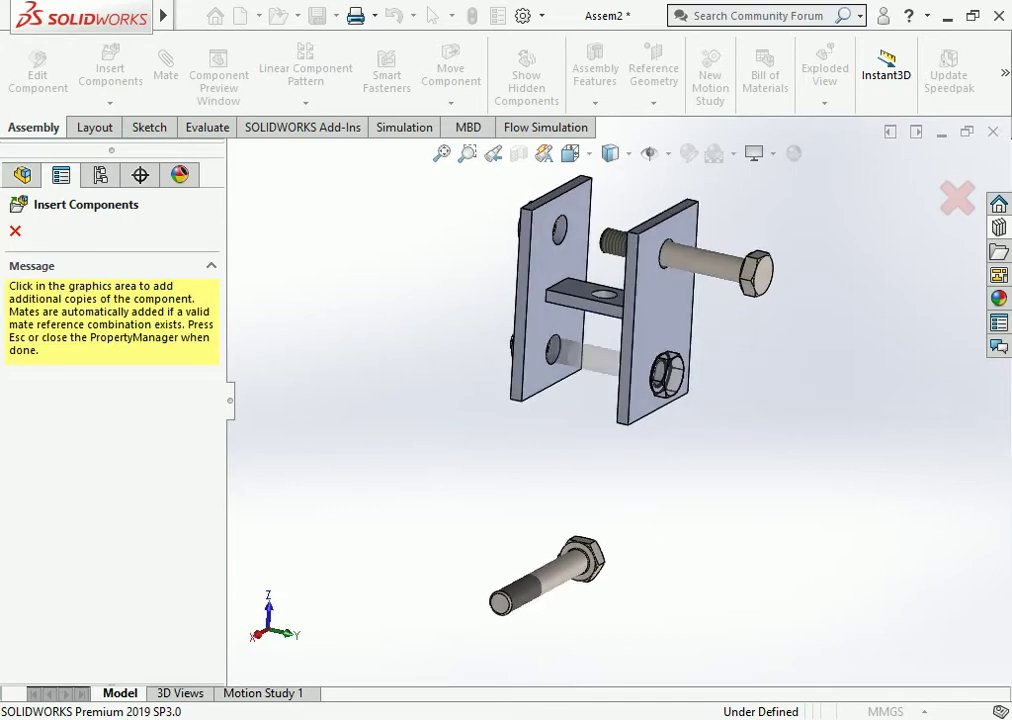
key("Left")
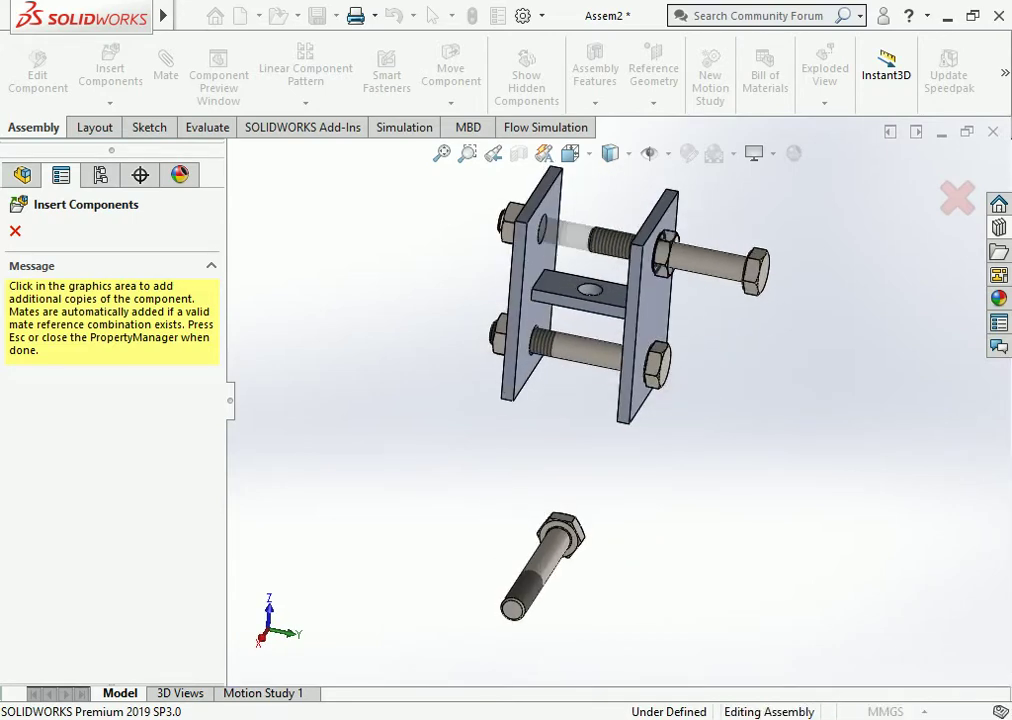
left_click(620, 245)
key("Escape")
left_click(545, 570)
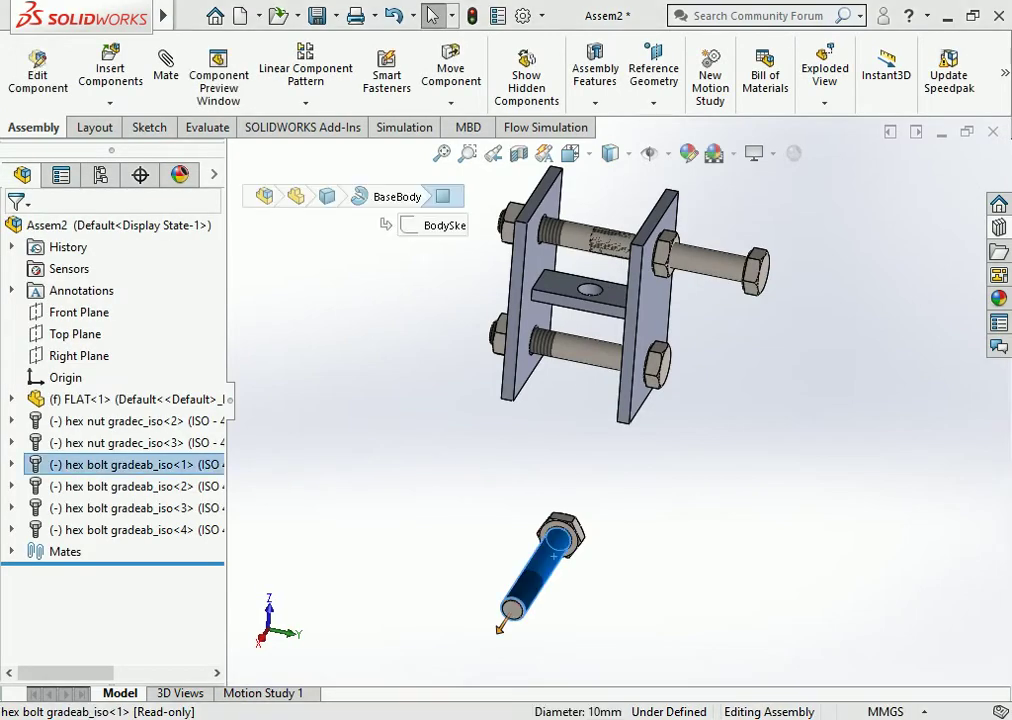
key("Delete")
left_click(610, 271)
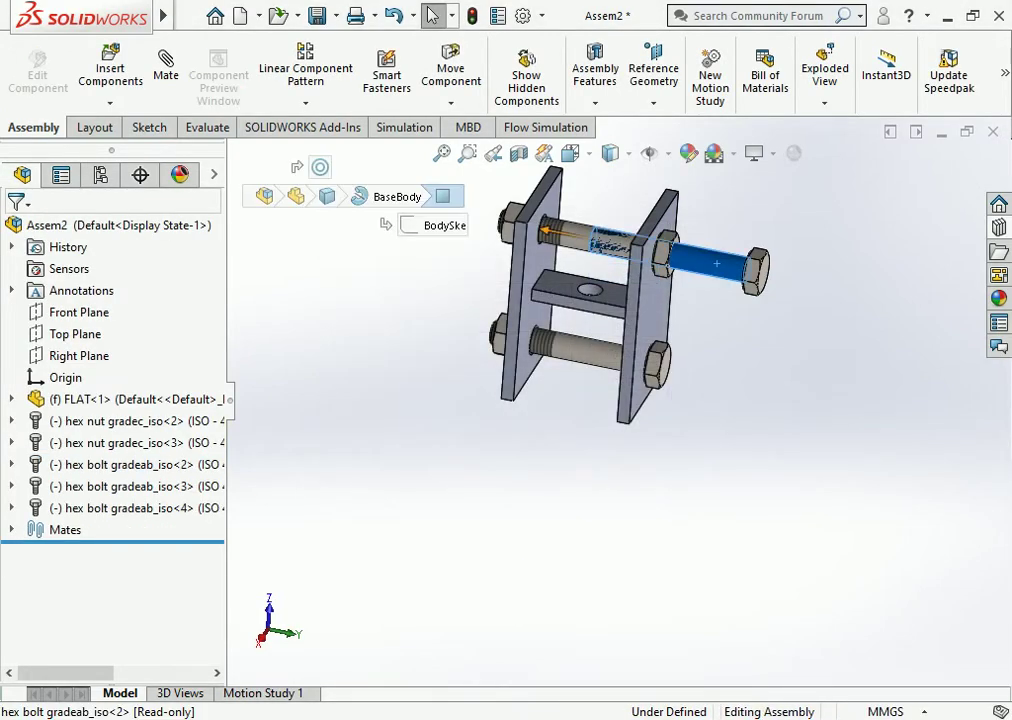
key("Delete")
left_click(605, 271)
scroll(617, 386, "up", 5)
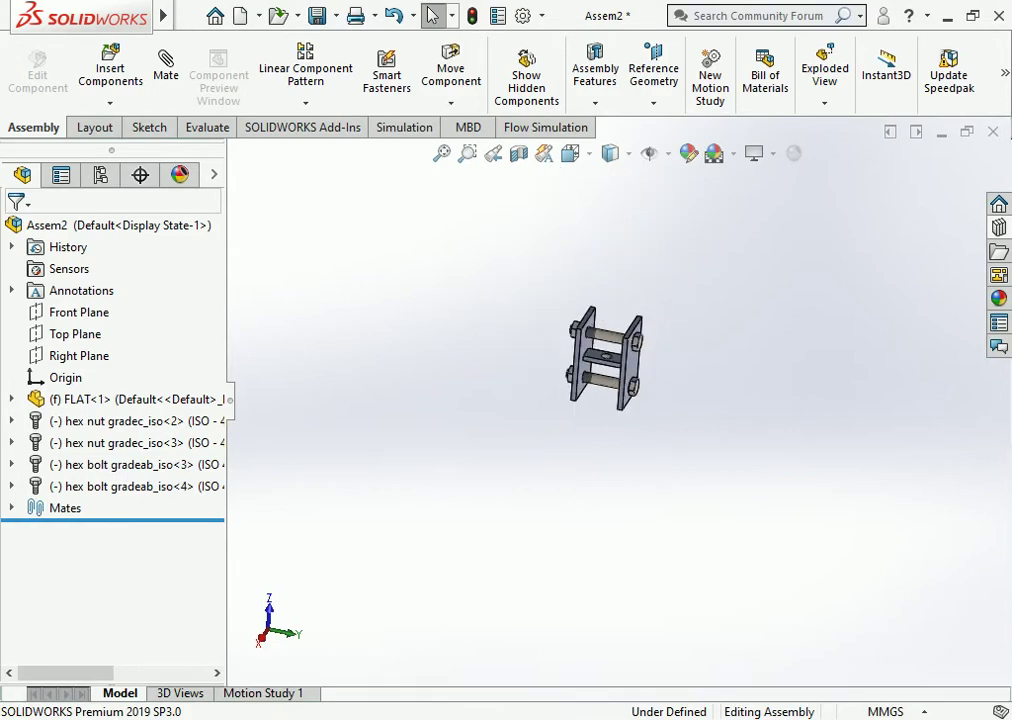
scroll(782, 316, "down", 3)
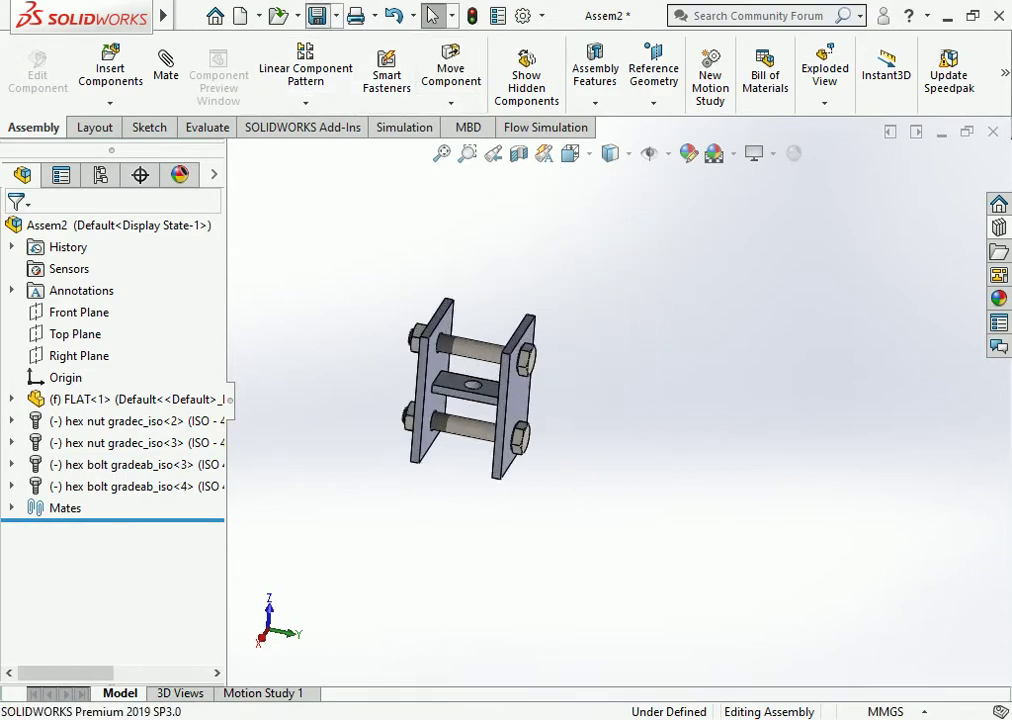
Save the bracket assembly as BOLT.
key("ctrl+s")
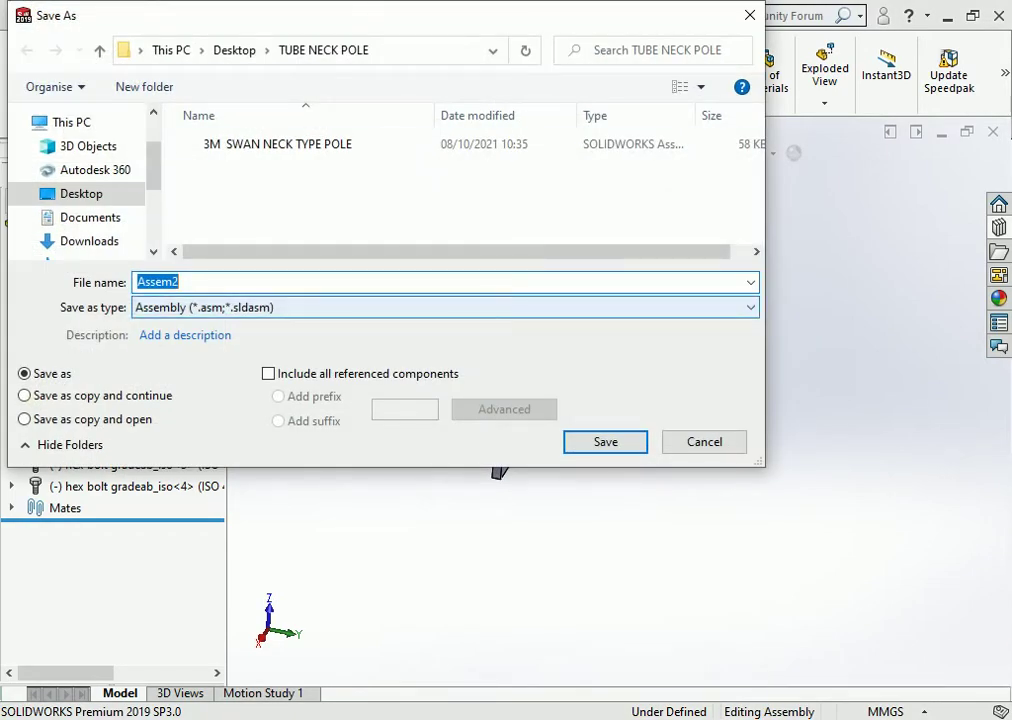
type("BOLT")
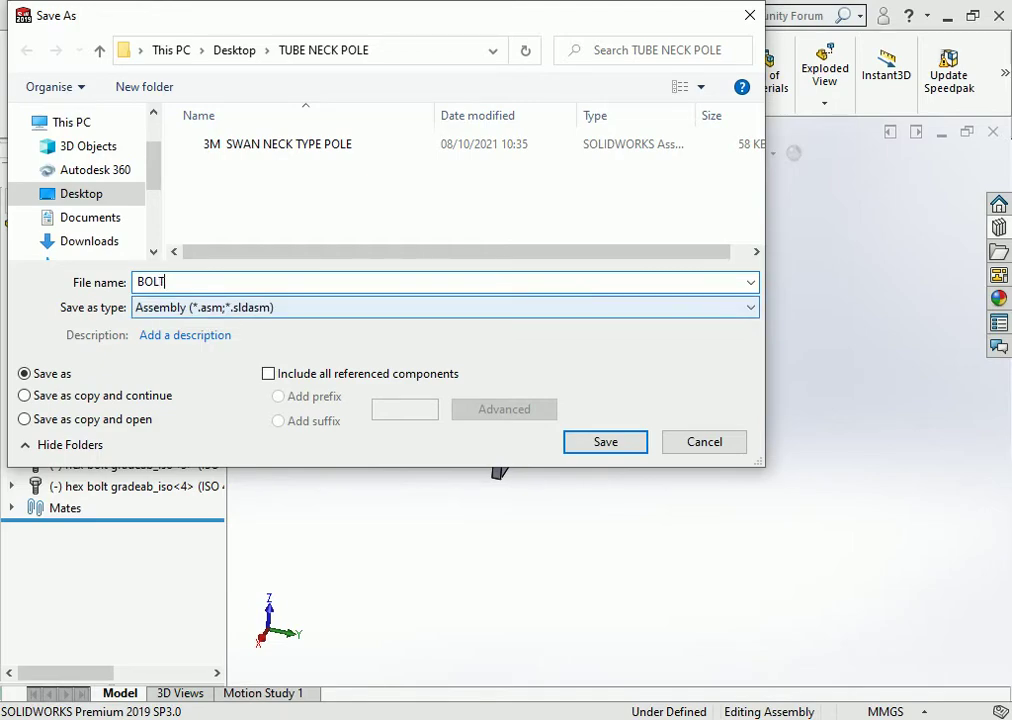
key("Return")
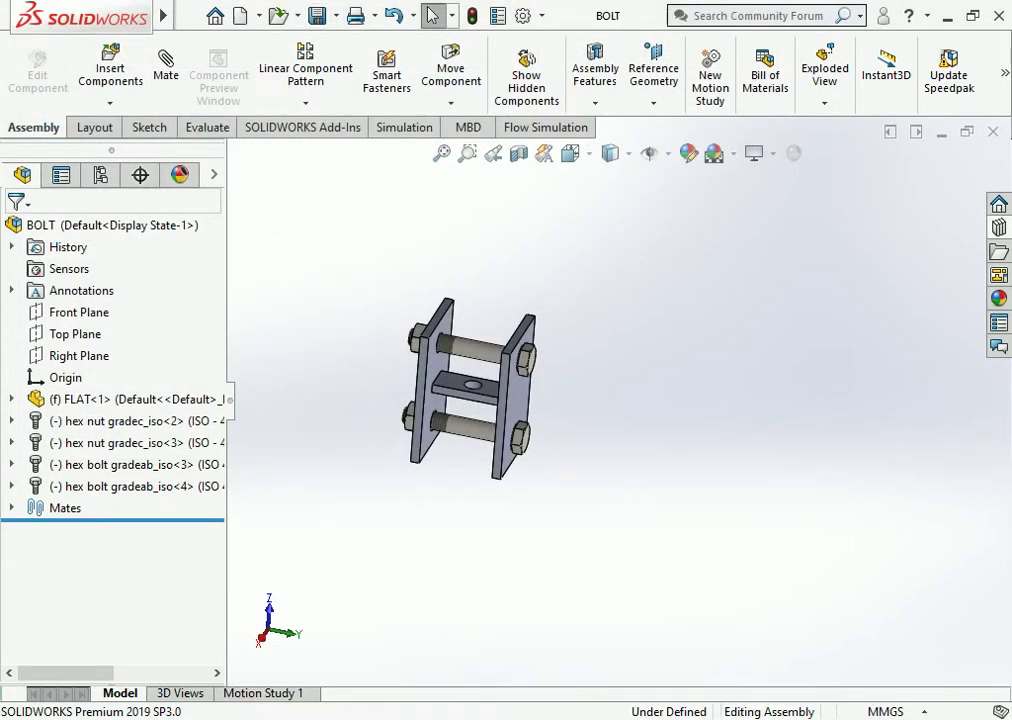
Insert the BOLT assembly, listed under All Files, and place it below the pole tip.
key("ctrl+Tab")
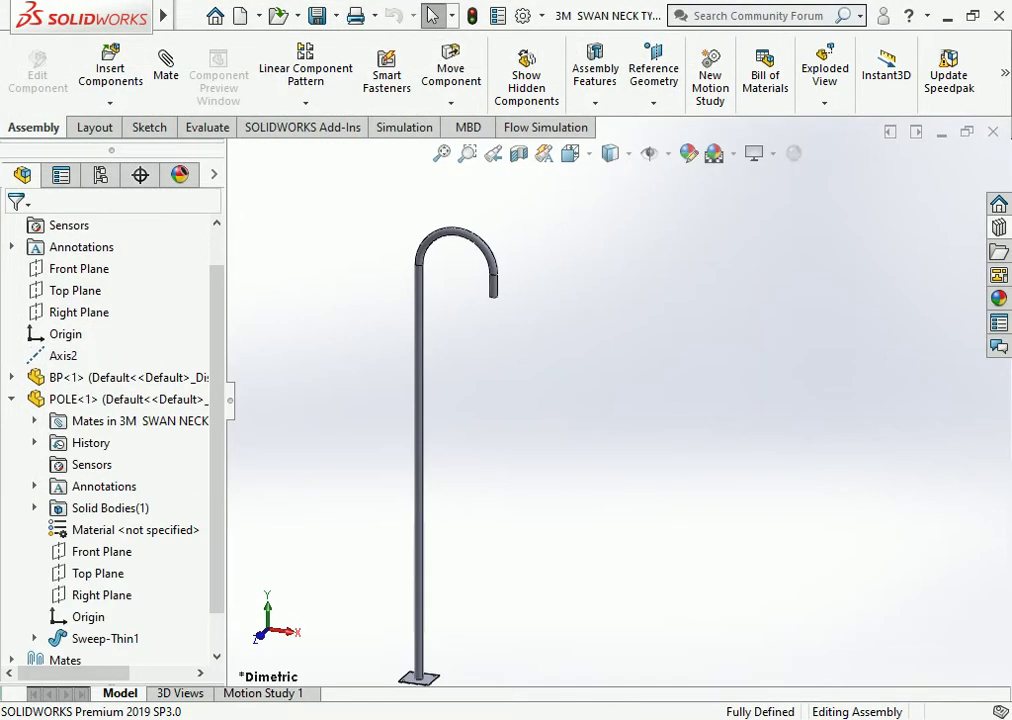
scroll(613, 403, "up", 2)
left_click(110, 70)
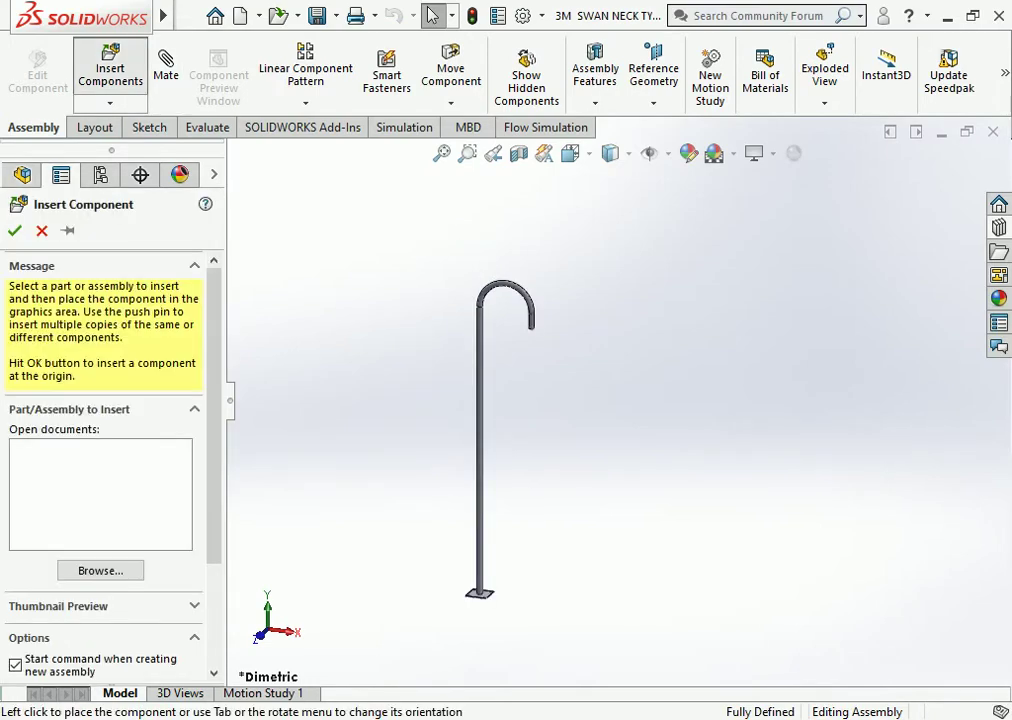
left_click(818, 594)
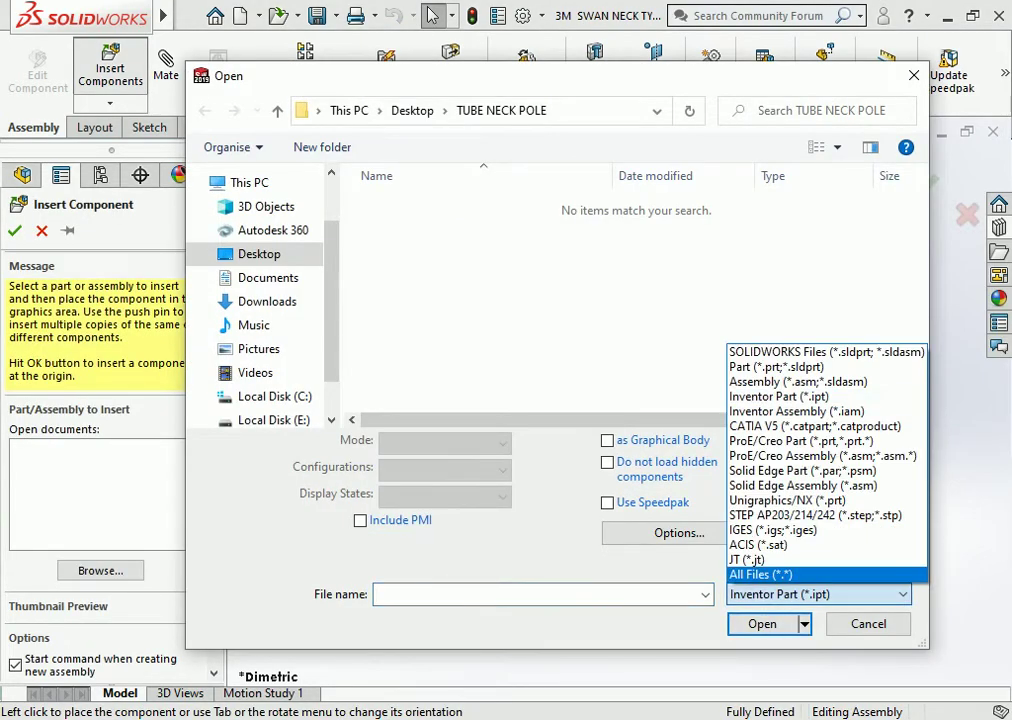
left_click(790, 567)
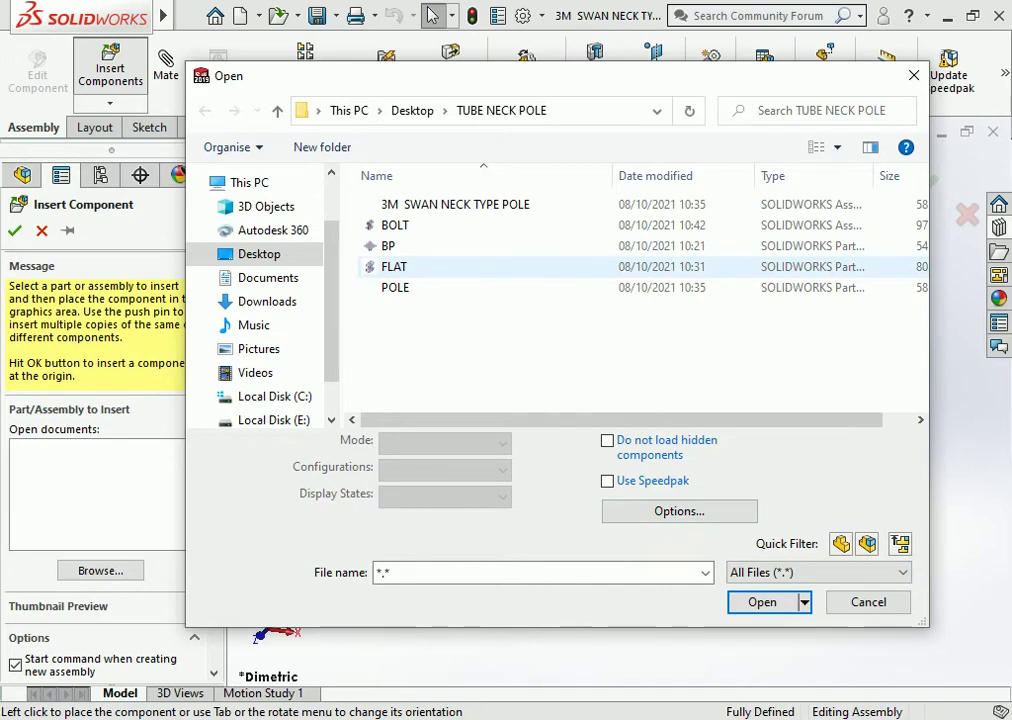
left_click(395, 225)
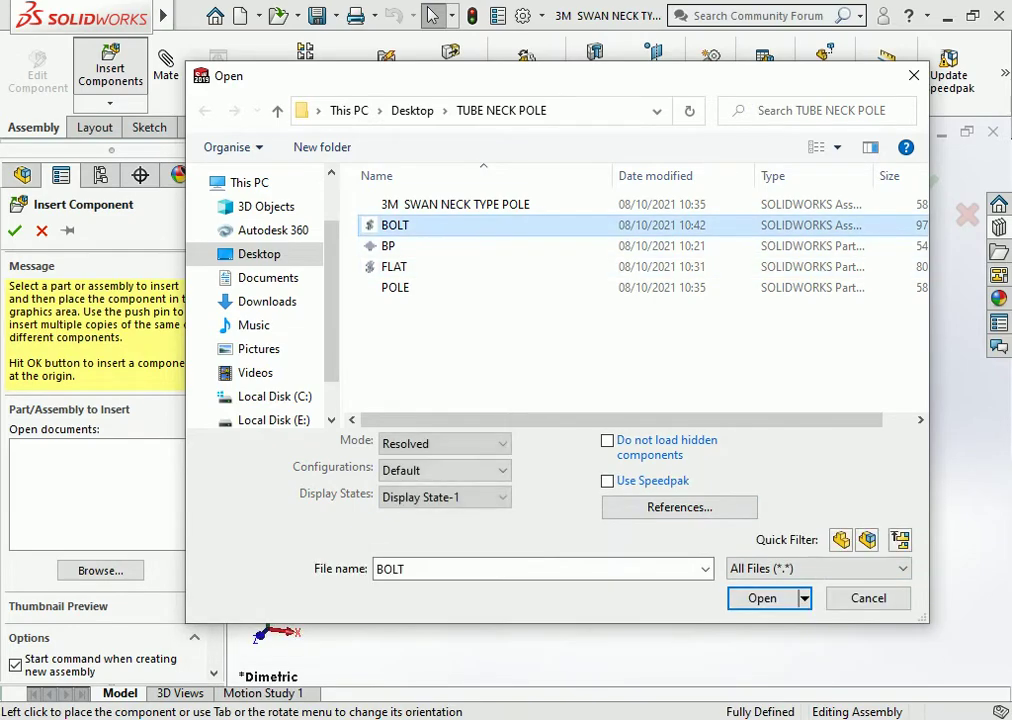
left_click(762, 598)
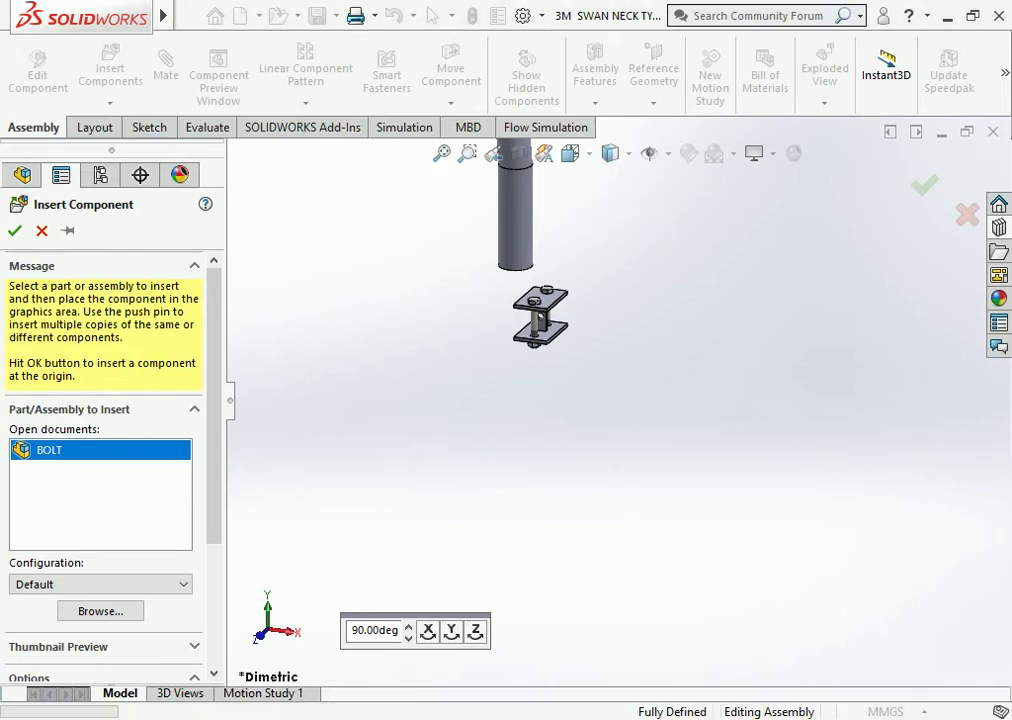
left_click(540, 318)
key("Return")
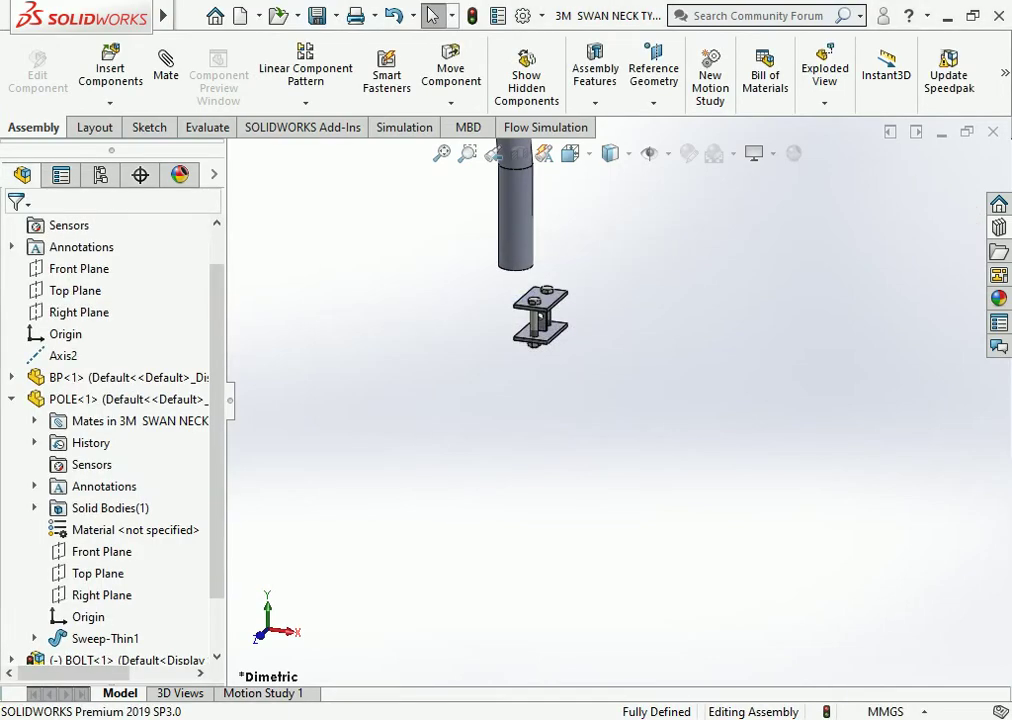
Rotate the BOLT bracket so its plates stand upright below the pole.
scroll(535, 285, "up", 3)
left_click(540, 300)
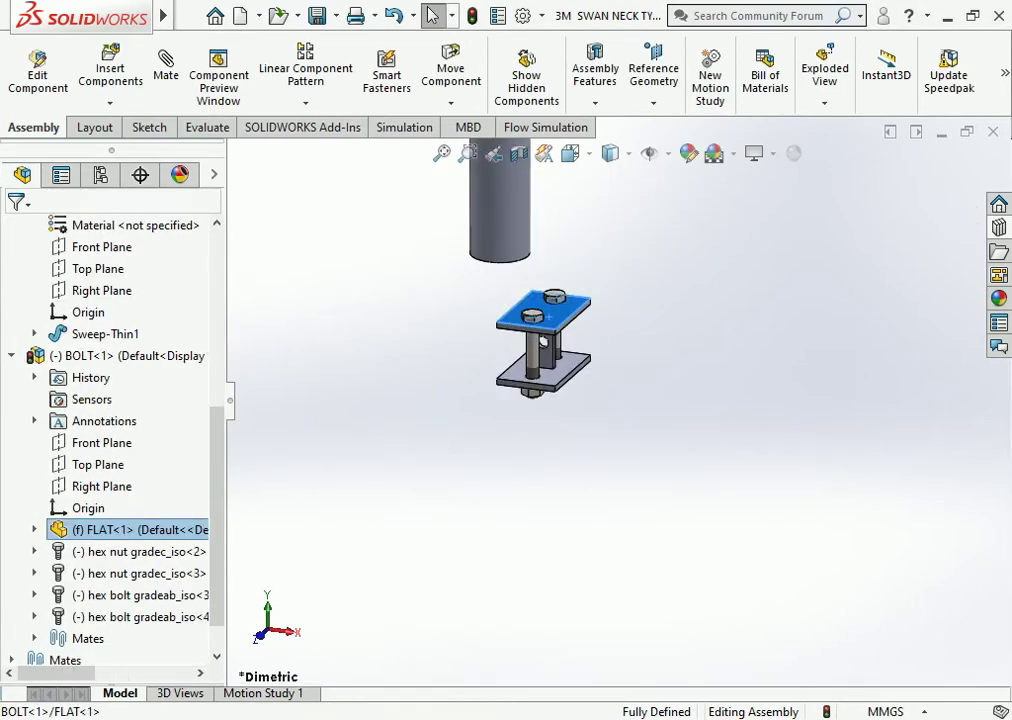
mouse_move(540, 300)
right_mouse_down()
mouse_move(560, 330)
mouse_move(548, 318)
right_mouse_up()
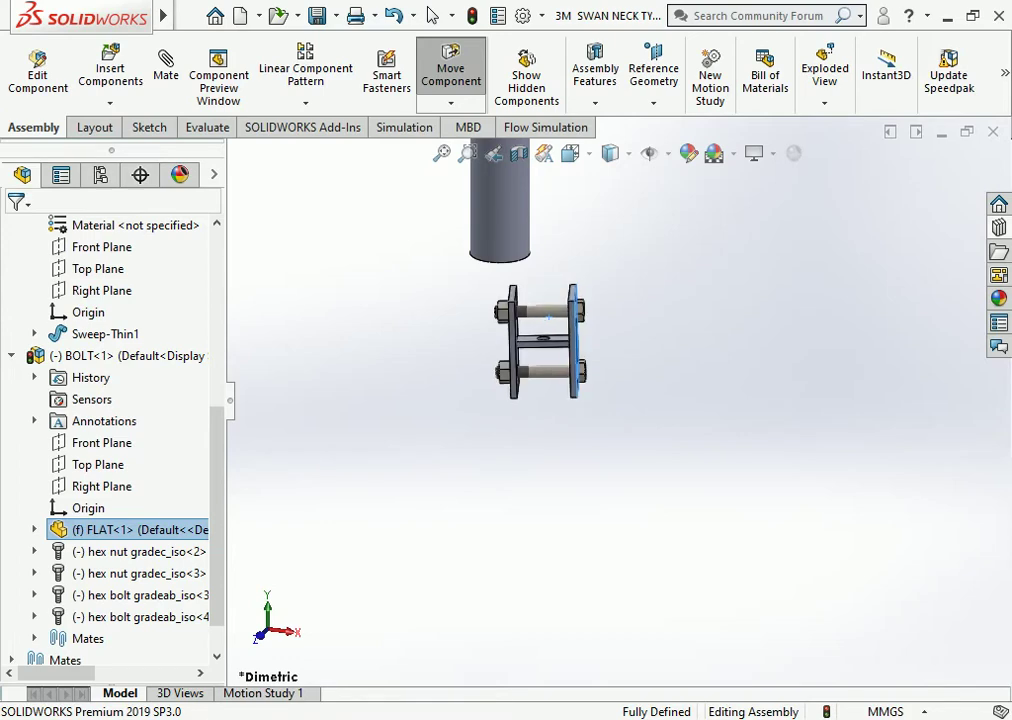
key("Escape")
scroll(520, 295, "up", 3)
middle_click_drag(571, 341, 561, 343)
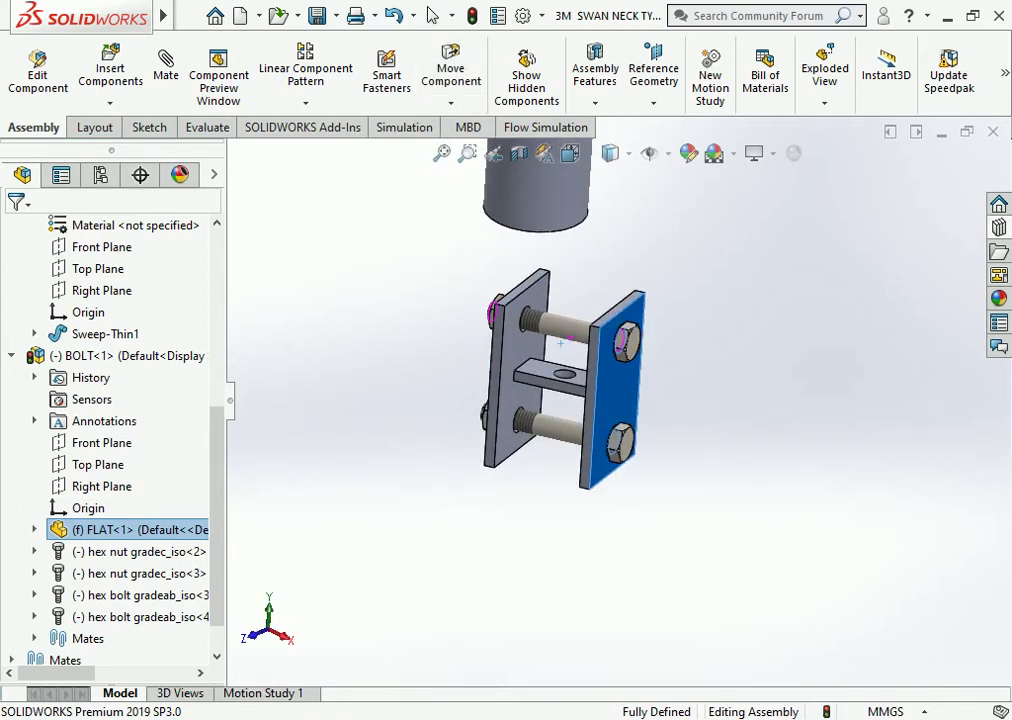
Orbit around the bracket at the tip and try sliding the FLAT plate along the pole.
right_click_drag(561, 343, 563, 367)
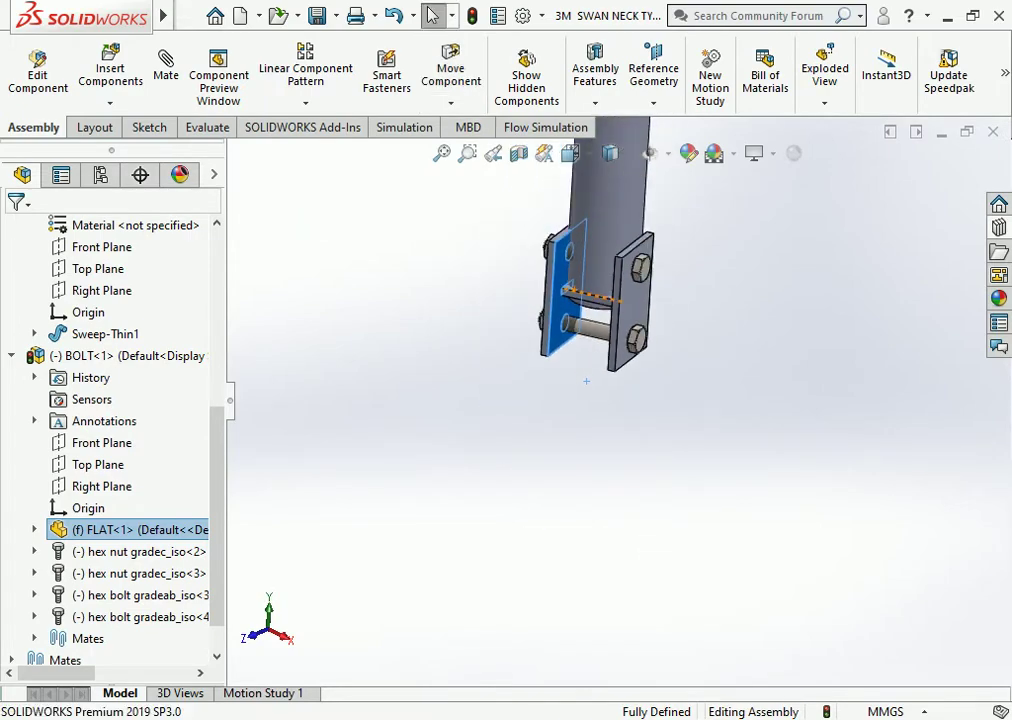
mouse_move(563, 367)
middle_mouse_down()
mouse_move(648, 238)
mouse_move(676, 268)
middle_mouse_up()
scroll(676, 268, "down", 2)
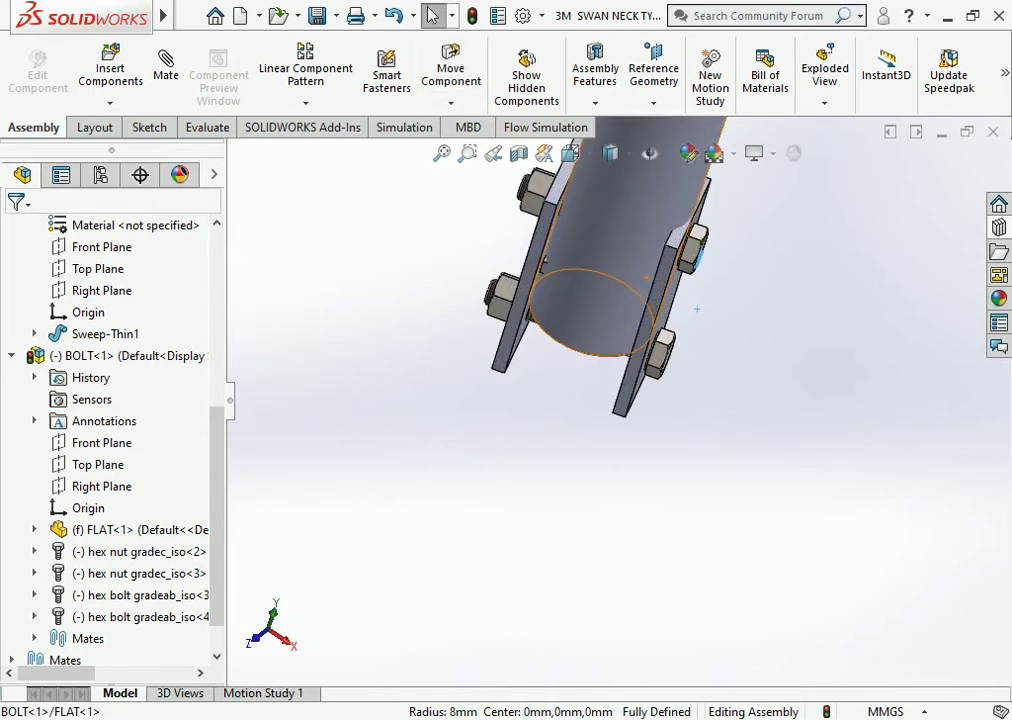
mouse_move(644, 300)
left_mouse_down()
mouse_move(660, 330)
mouse_move(660, 282)
left_mouse_up()
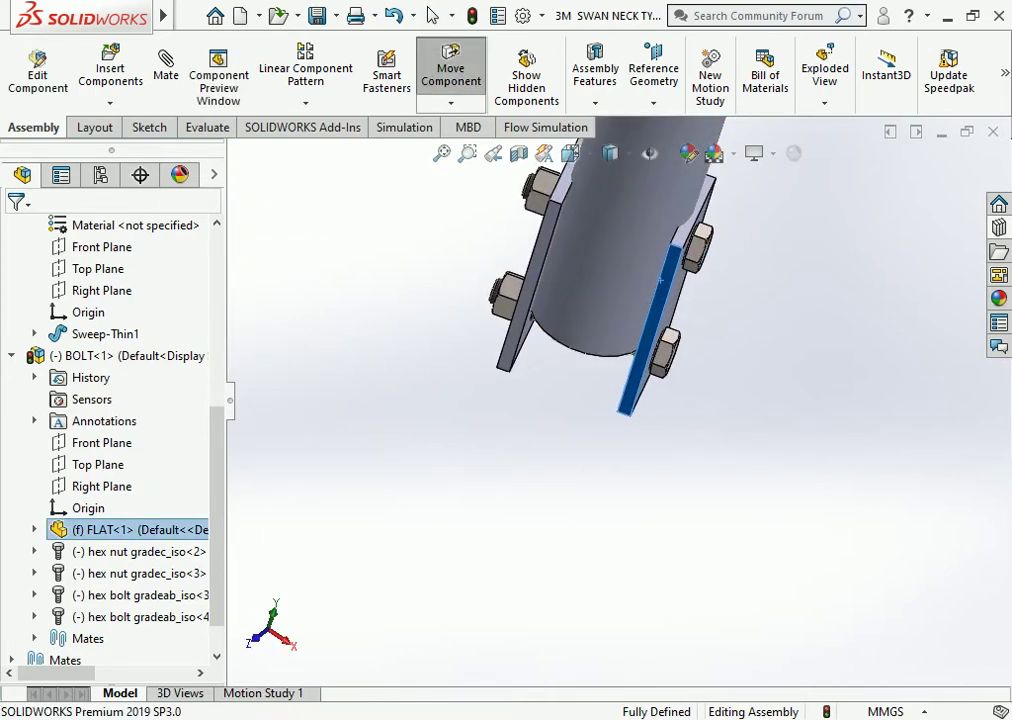
key("Escape")
scroll(660, 282, "up", 3)
middle_click_drag(660, 282, 625, 380)
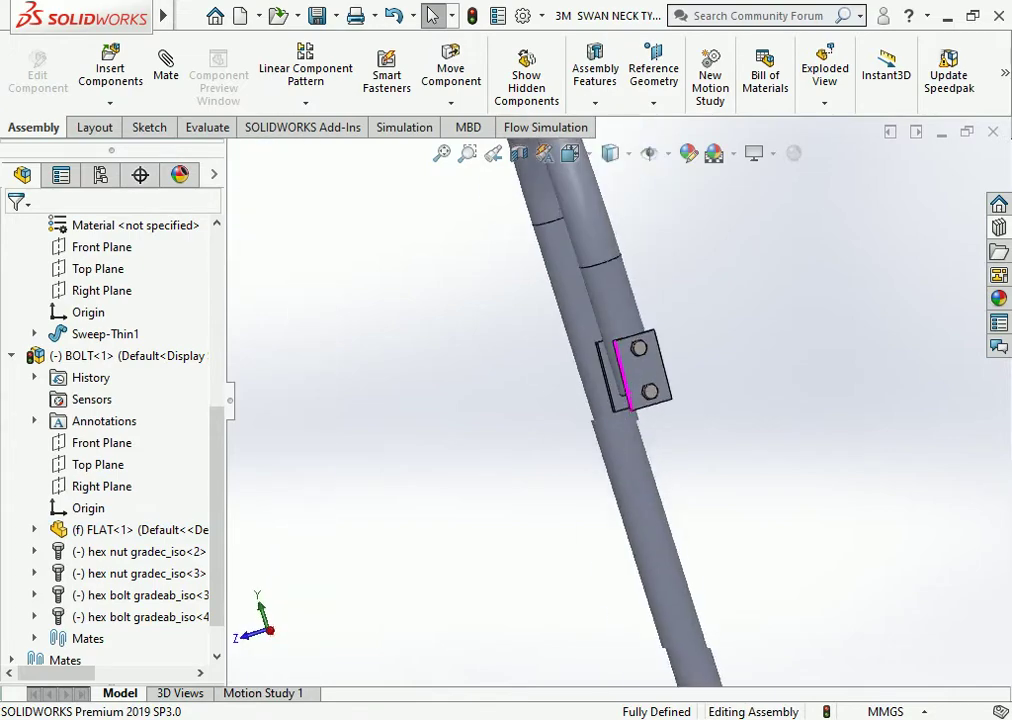
scroll(640, 370, "down", 3)
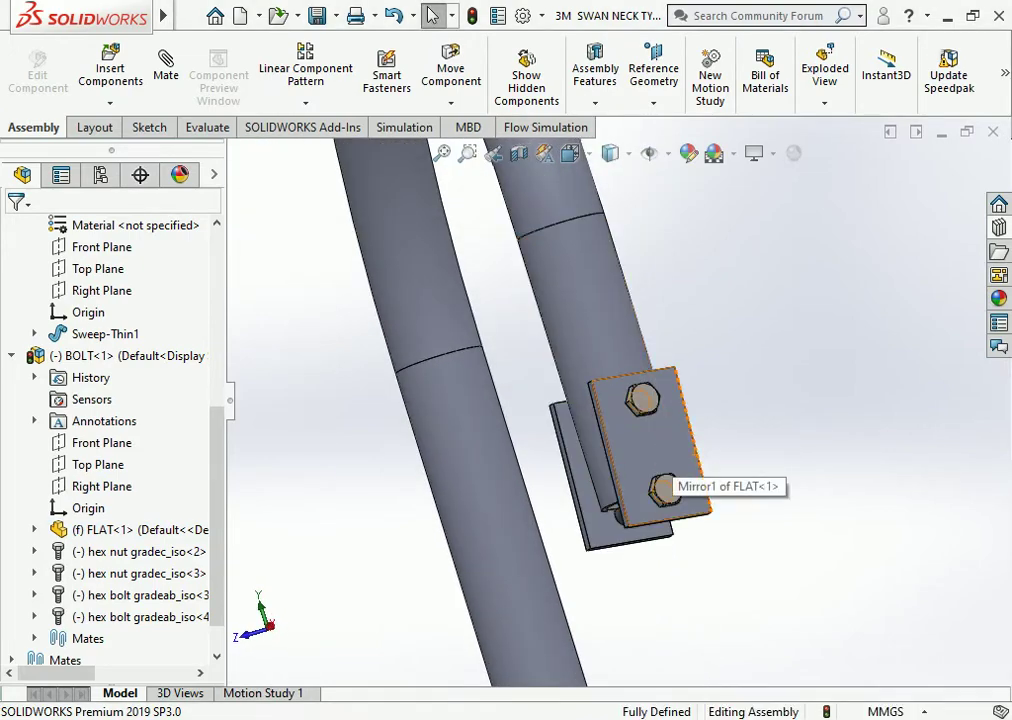
left_click_drag(660, 488, 670, 448)
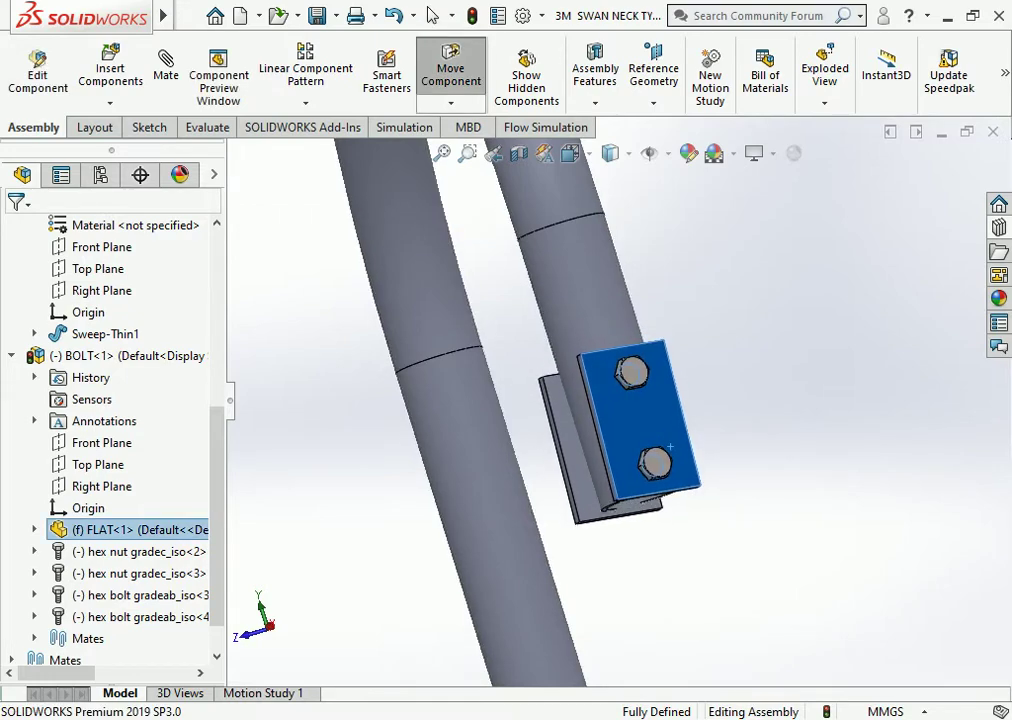
key("Escape")
Face the bracket plate and open the FLAT part in its own window.
middle_click_drag(670, 446, 642, 436)
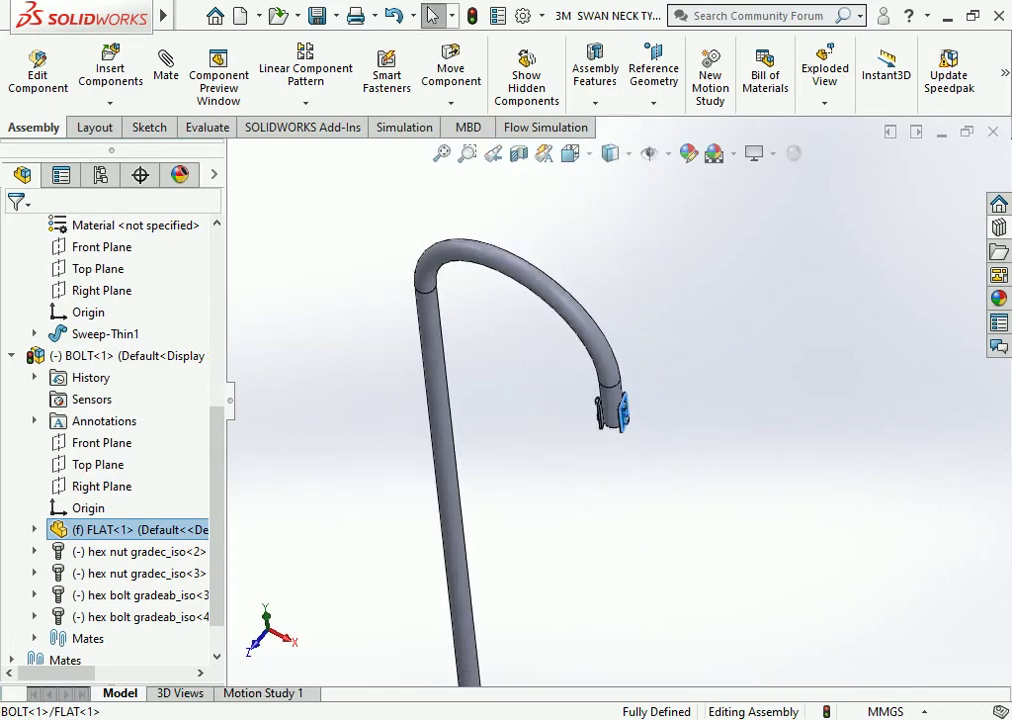
scroll(704, 458, "up", 1)
scroll(704, 458, "up", 2)
scroll(704, 458, "up", 3)
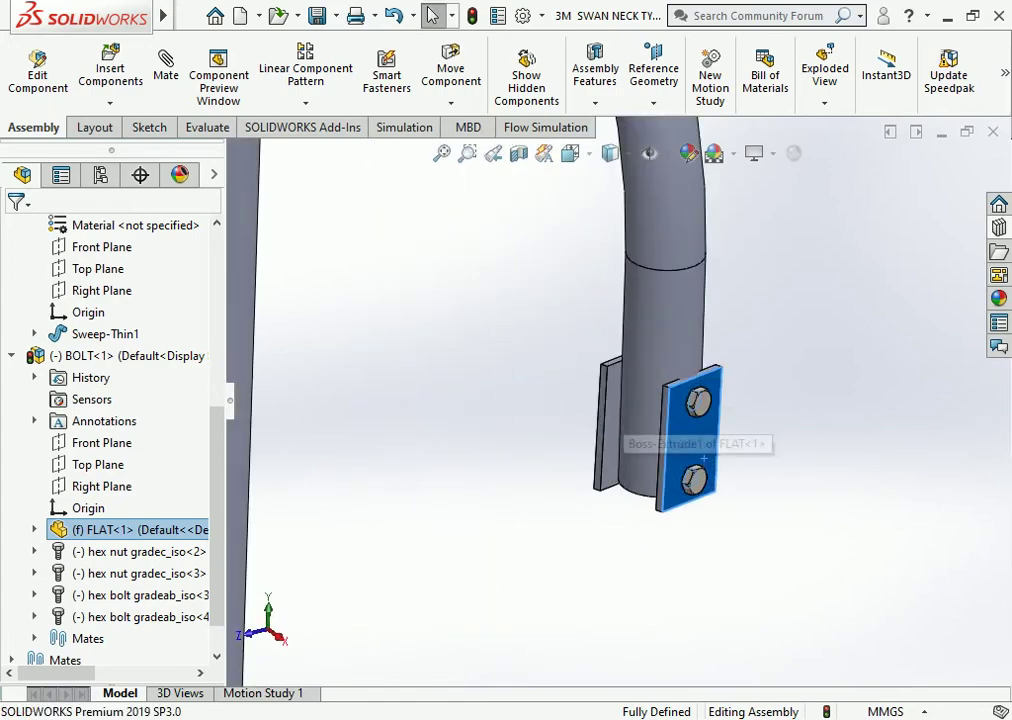
middle_click_drag(704, 458, 650, 445)
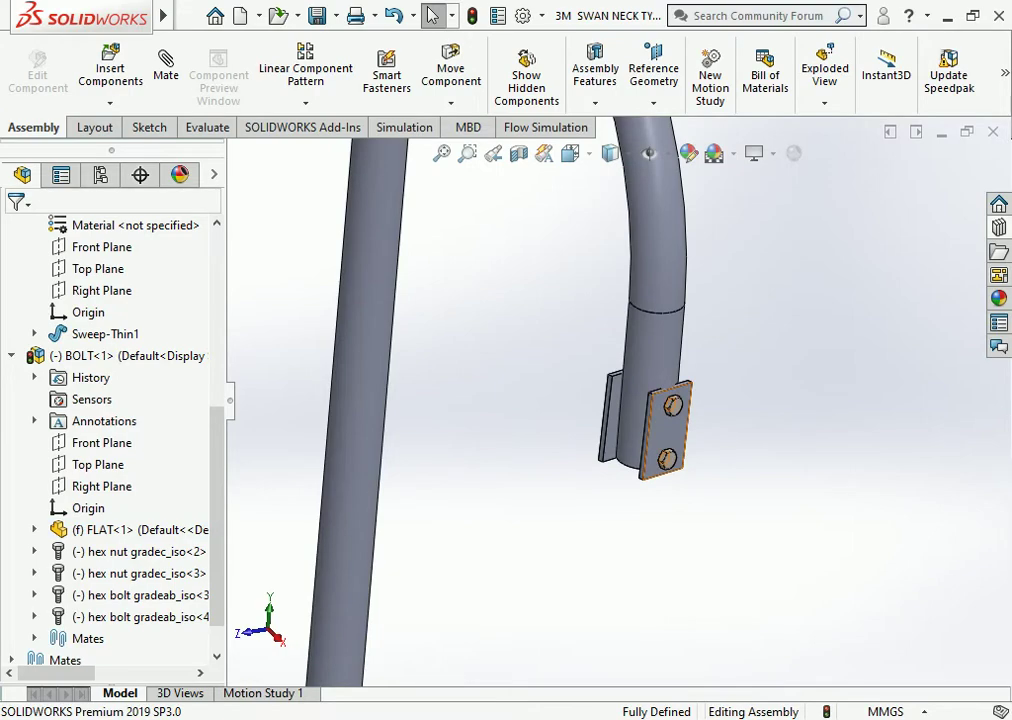
left_click(668, 428)
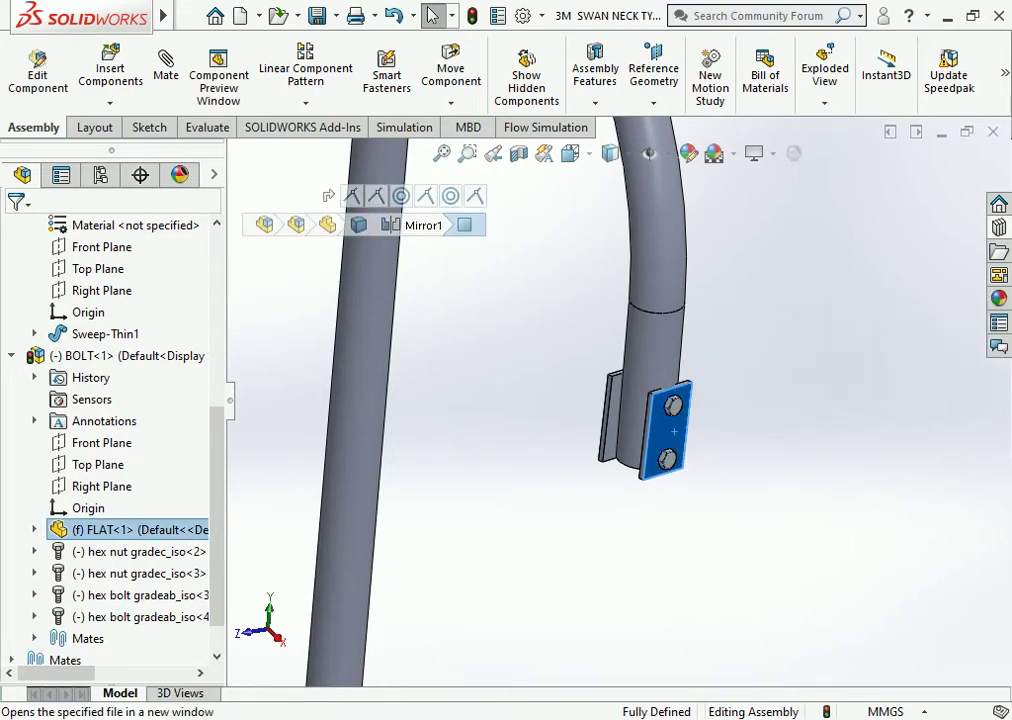
left_click(358, 224)
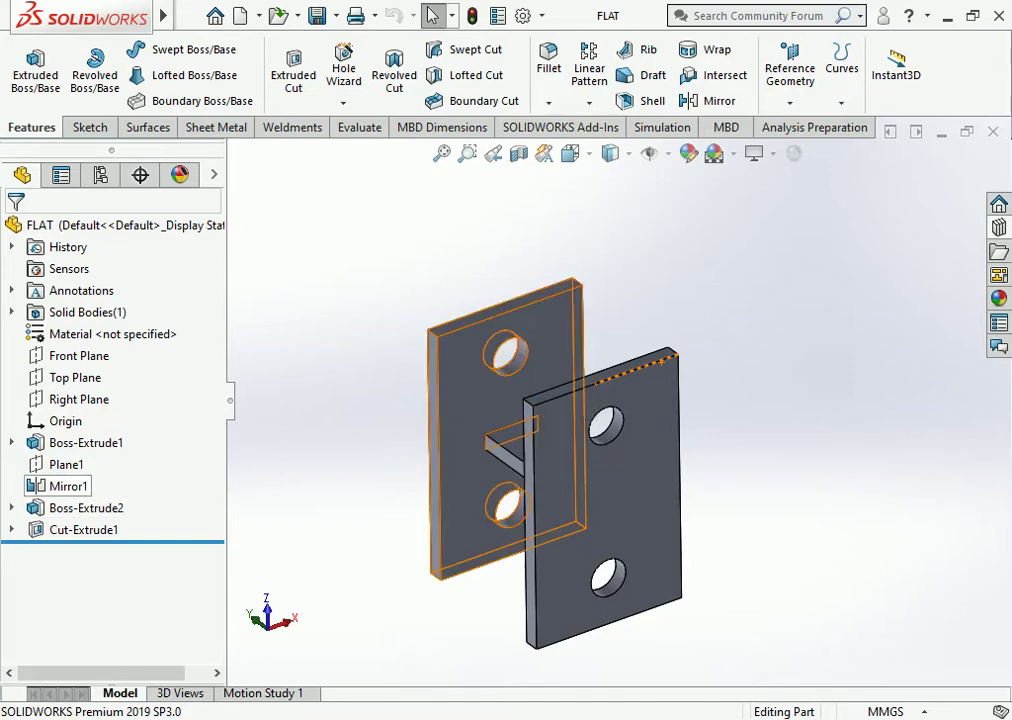
Change FLAT's Plane1 offset to 24.00 mm (48/2) and save the part.
left_click(66, 464)
left_click(82, 401)
type("48/2")
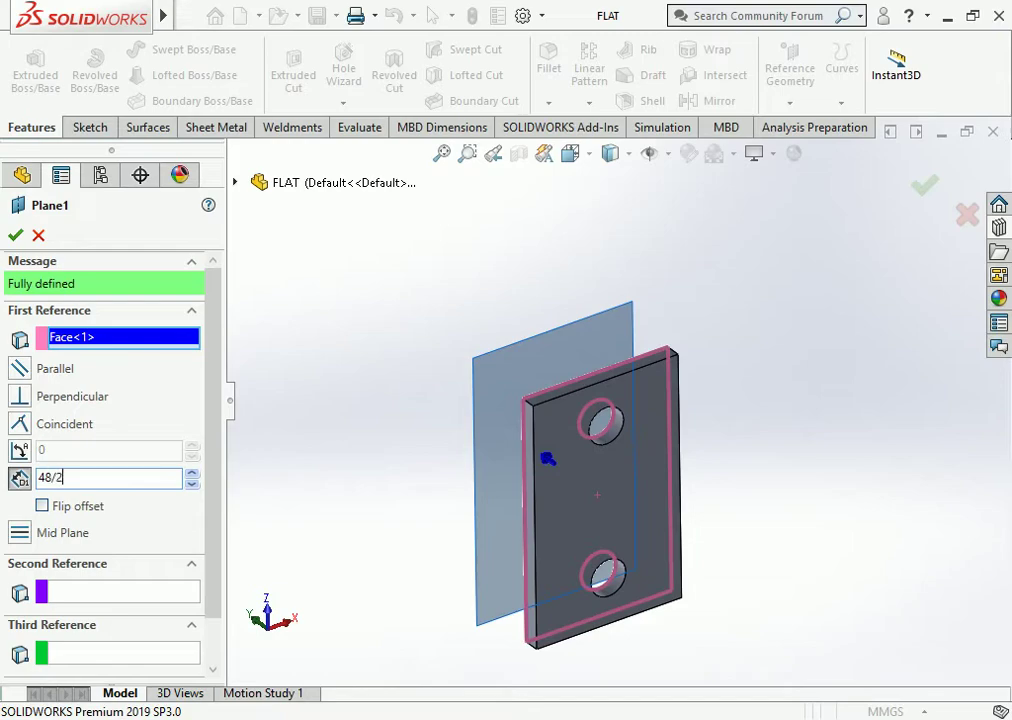
key("Return")
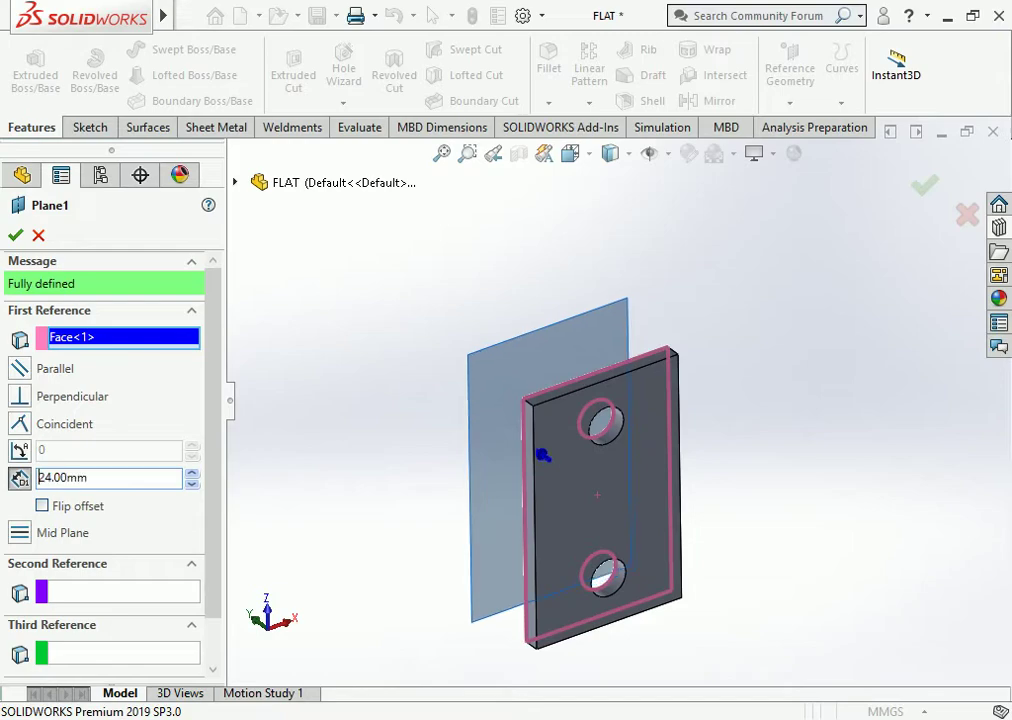
key("Return")
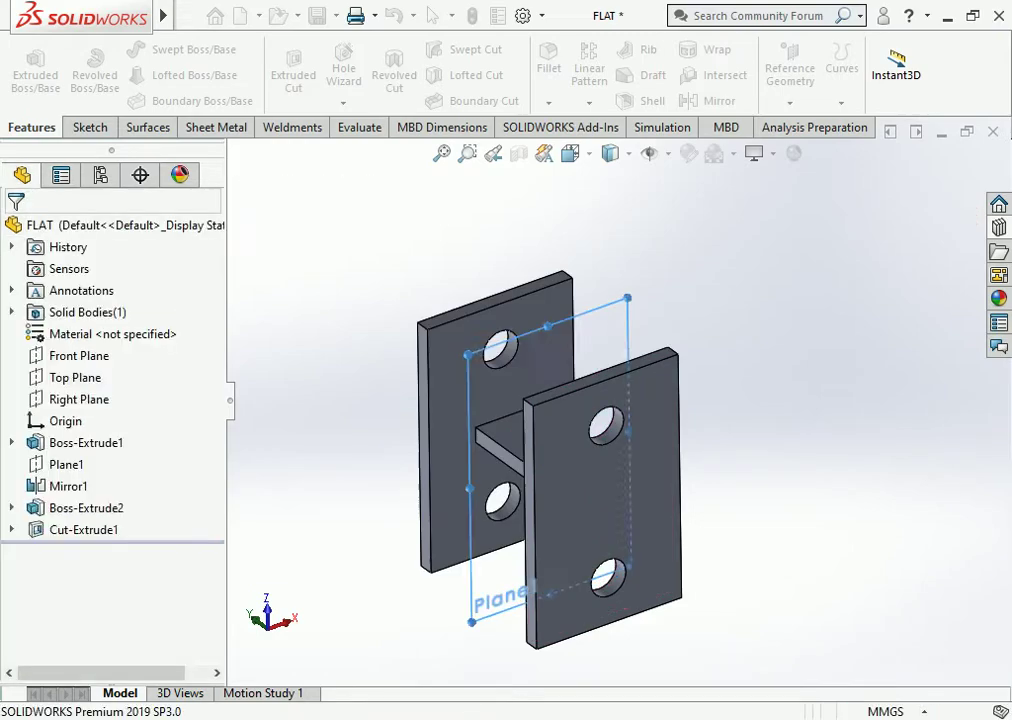
middle_click_drag(210, 485, 432, 15)
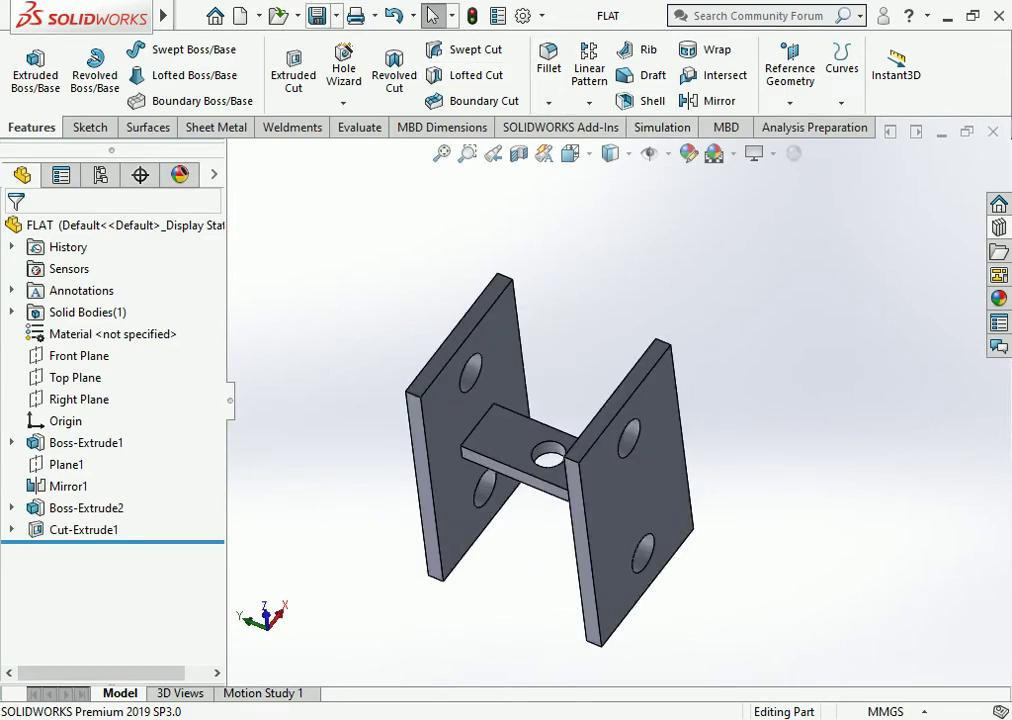
left_click(317, 15)
key("Left")
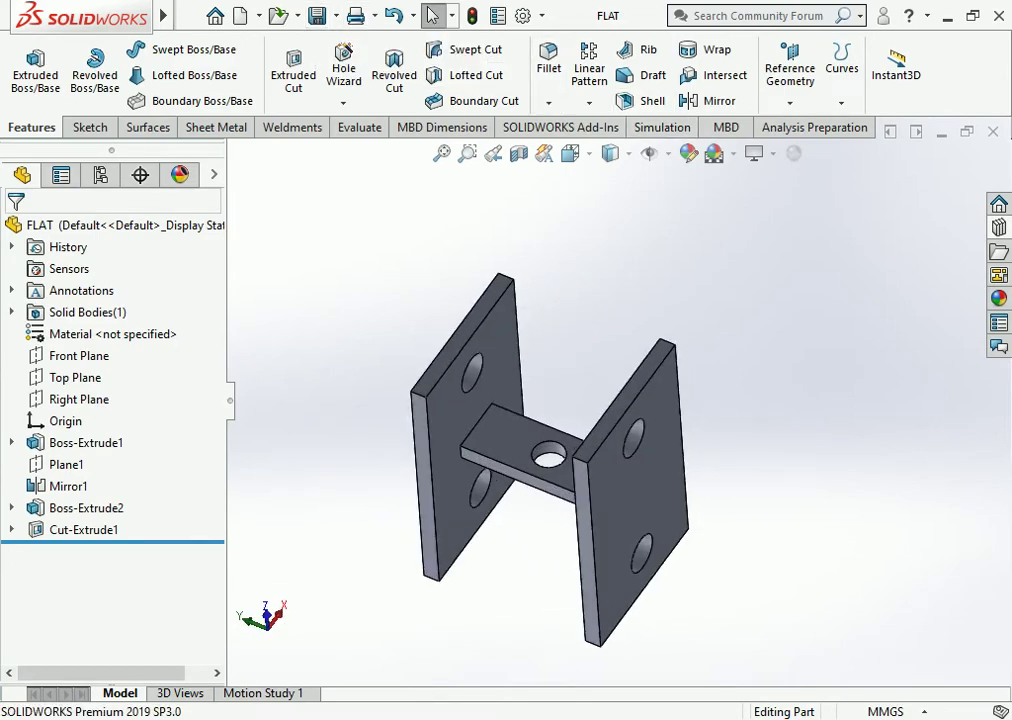
Return to the swan-neck assembly and rebuild it with the widened bracket.
key("ctrl+Tab")
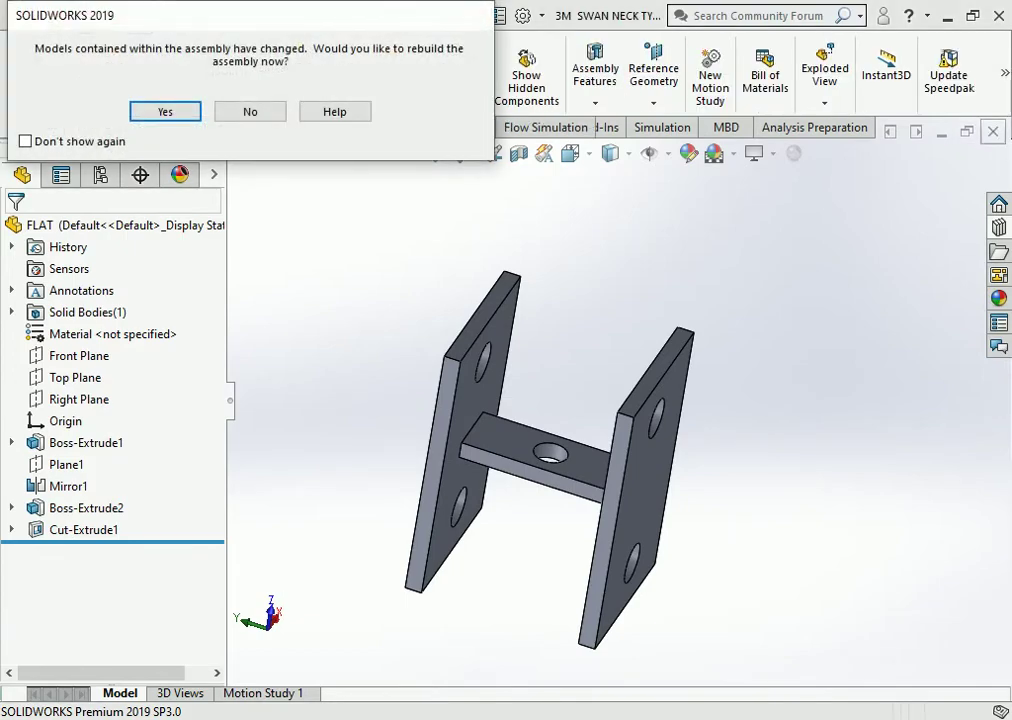
key("Return")
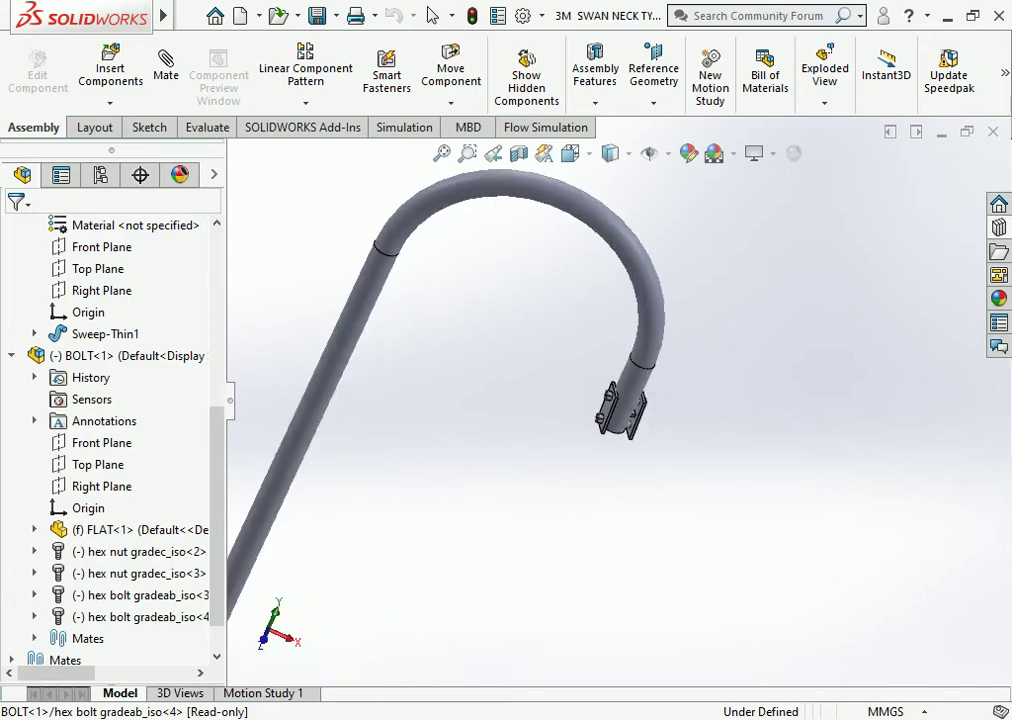
scroll(620, 400, "down", 3)
scroll(610, 390, "down", 3)
mouse_move(600, 400)
middle_mouse_down()
mouse_move(560, 380)
mouse_move(600, 380)
middle_mouse_up()
Zoom in on the bracket clamp and select the POLE component's Front Plane.
scroll(560, 380, "up", 3)
scroll(560, 380, "up", 3)
scroll(610, 405, "up", 2)
scroll(610, 405, "down", 2)
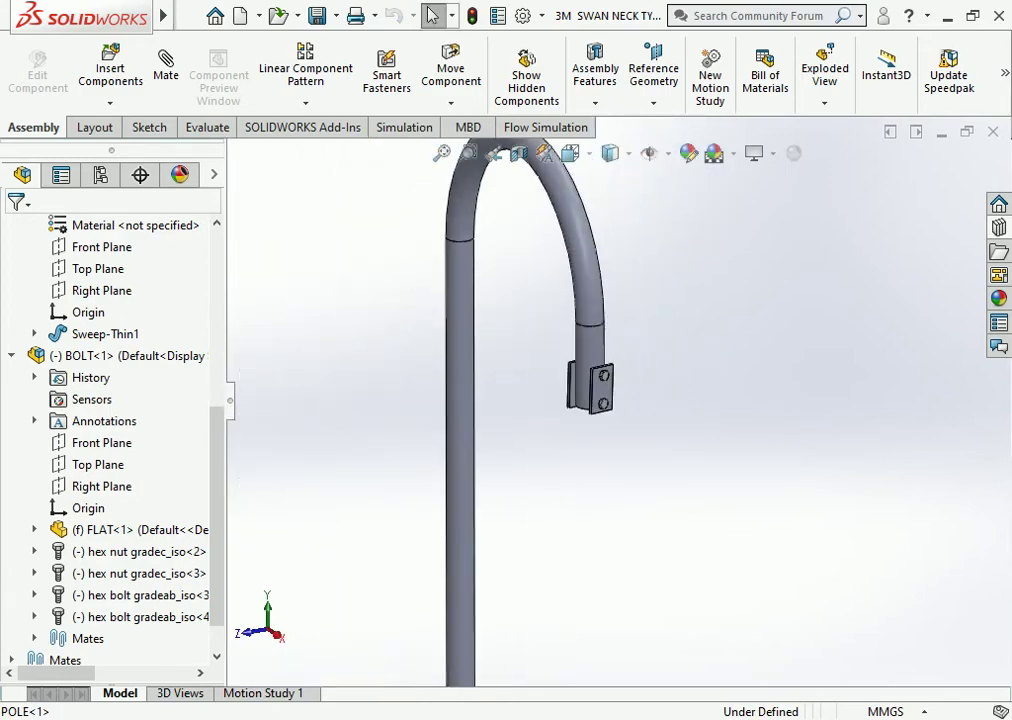
scroll(610, 405, "down", 4)
scroll(653, 379, "down", 3)
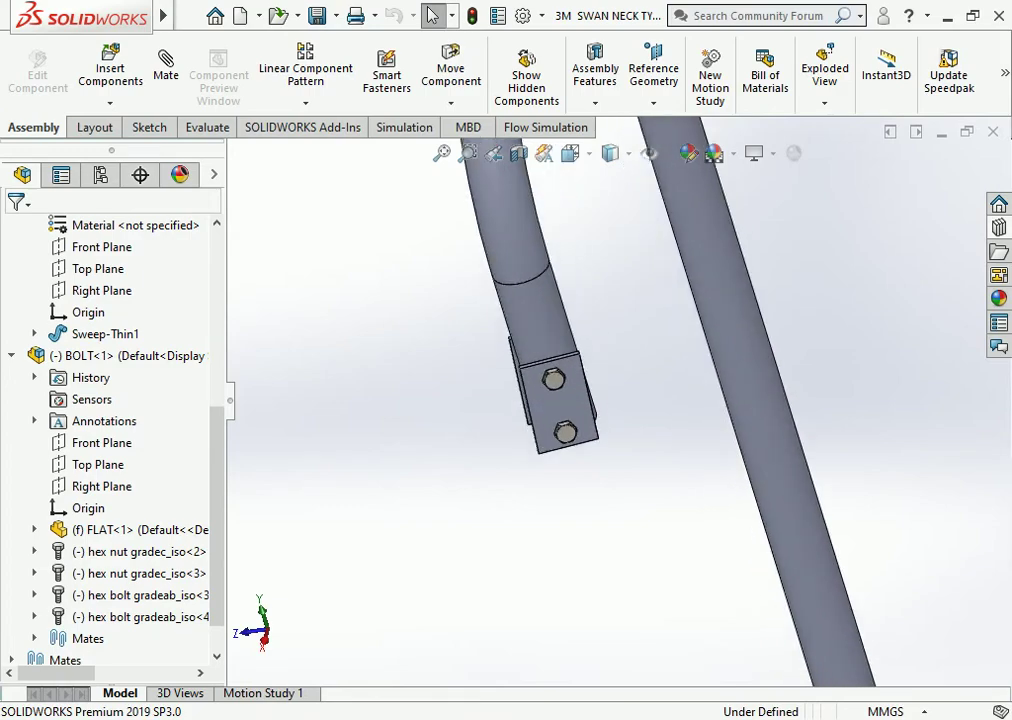
middle_click_drag(620, 380, 560, 340)
left_click(537, 325)
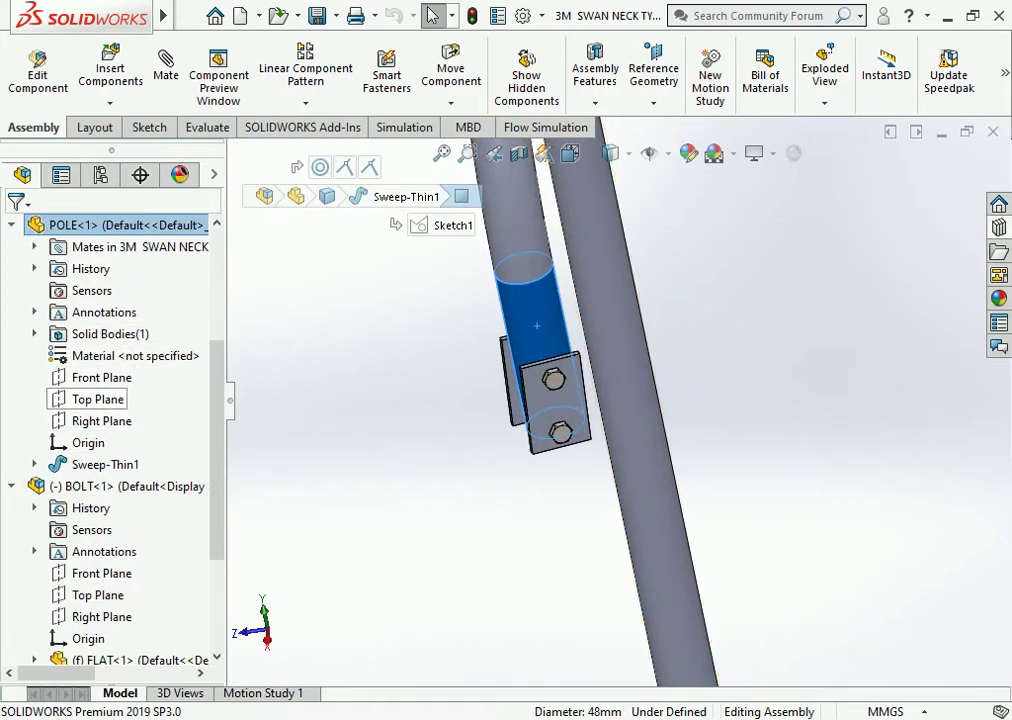
left_click(100, 378)
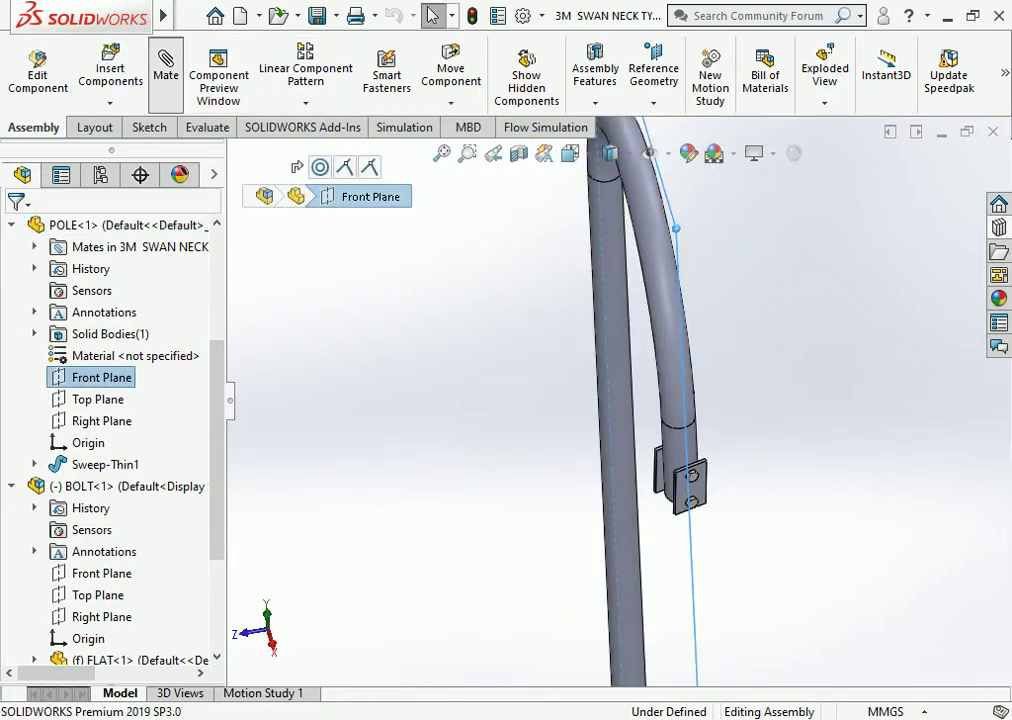
Mate the BOLT Right Plane coincident with the pole's Front Plane.
left_click(166, 72)
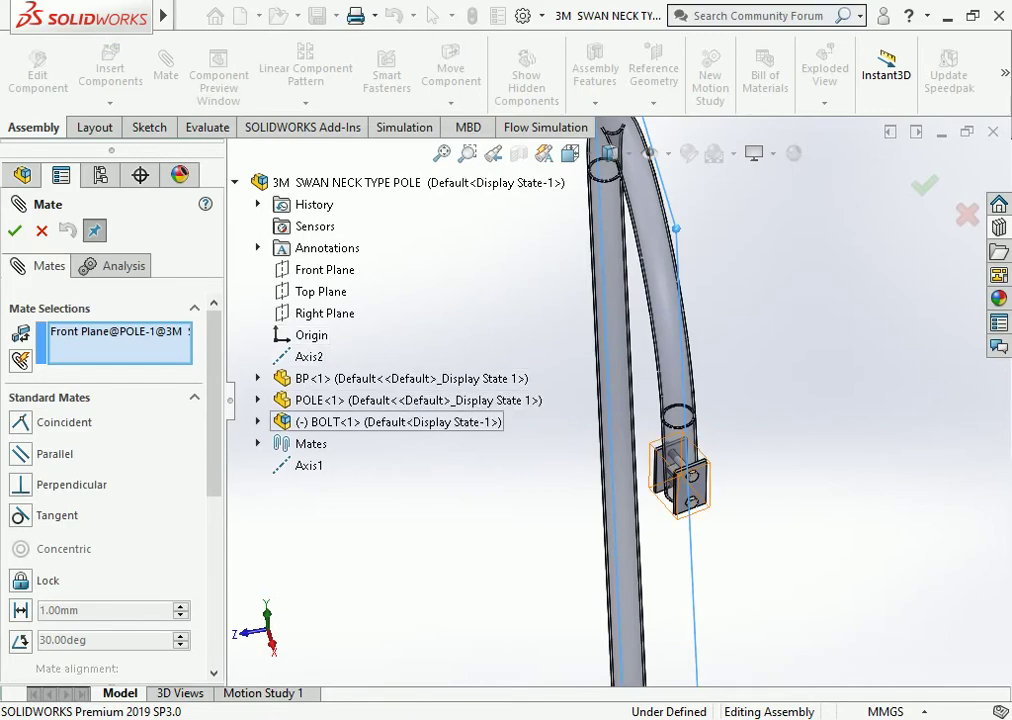
left_click(258, 422)
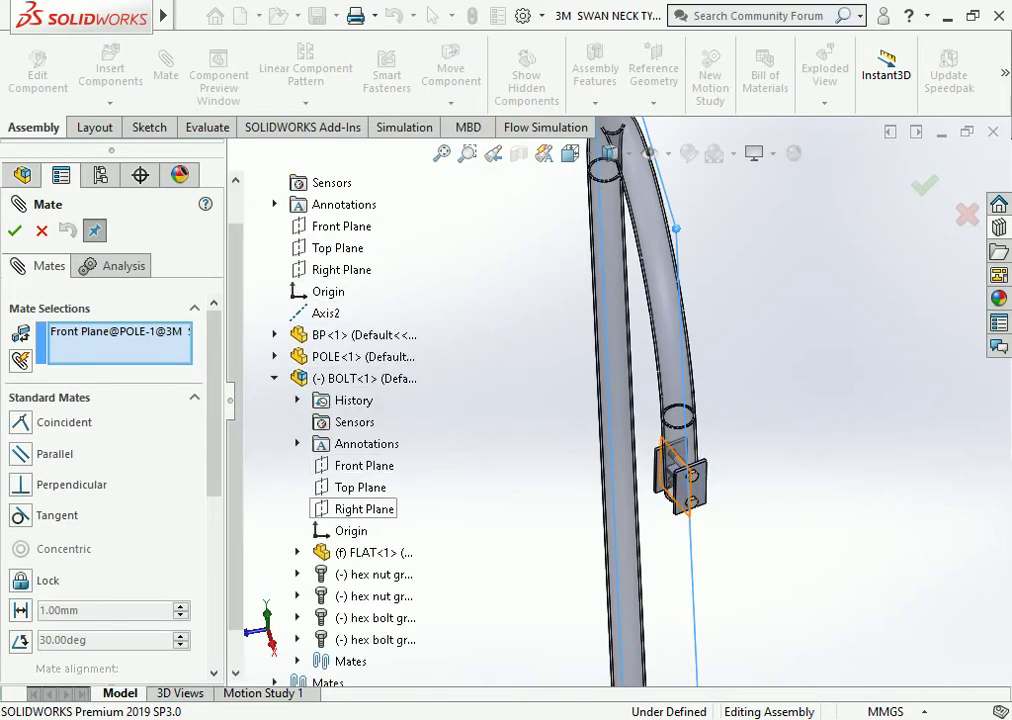
left_click(364, 509)
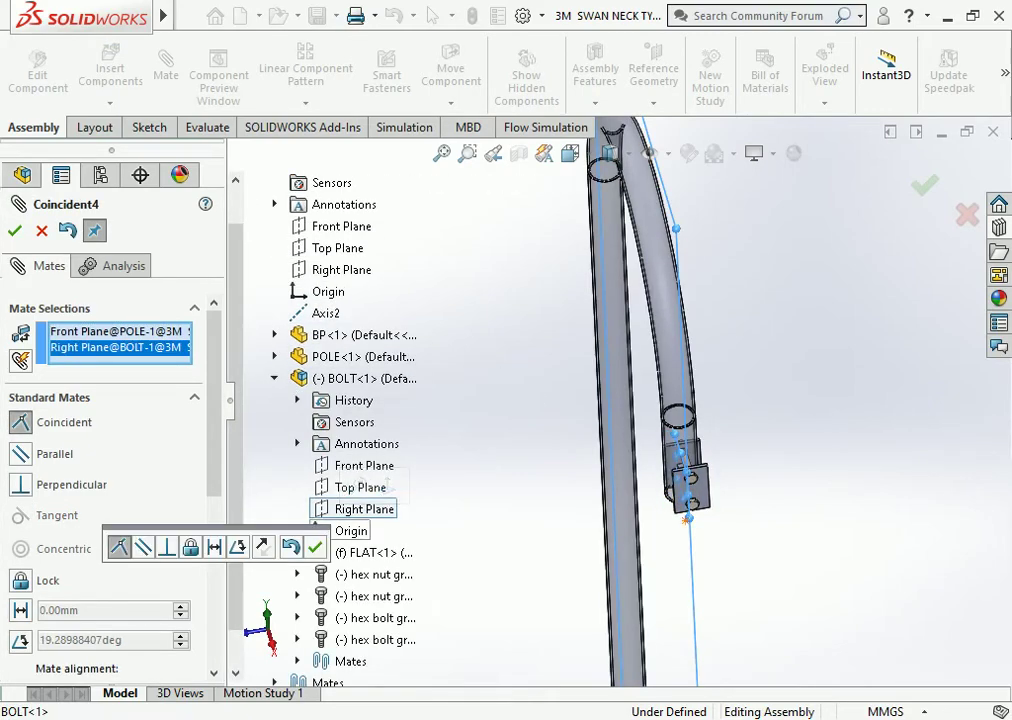
left_click(315, 547)
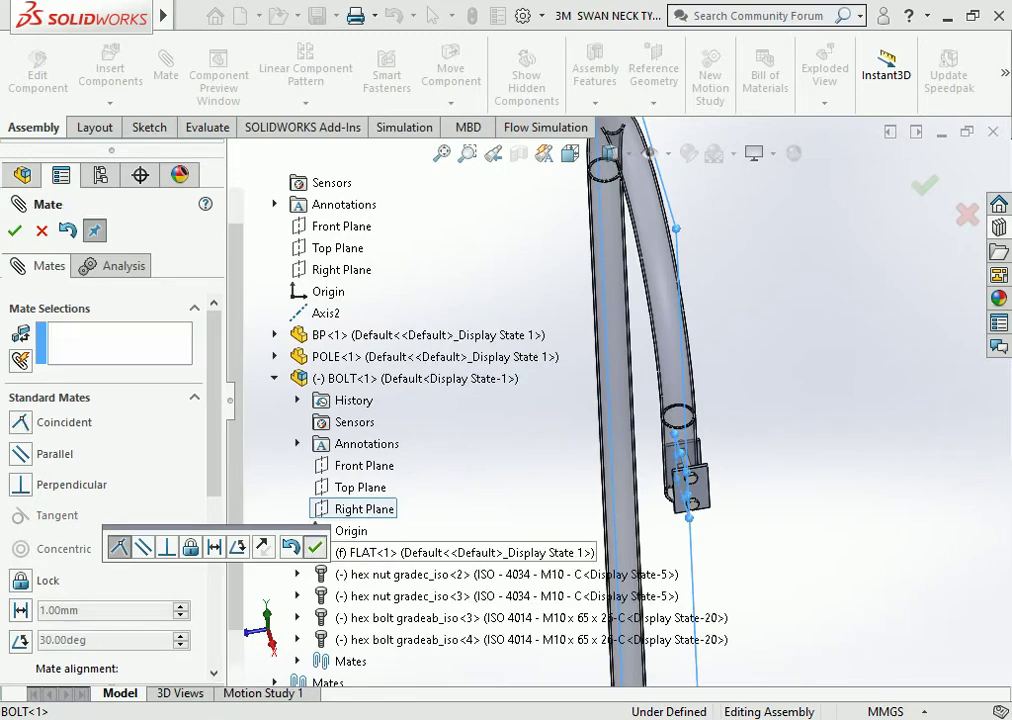
key("Escape")
mouse_move(700, 400)
middle_mouse_down()
mouse_move(640, 380)
mouse_move(670, 428)
mouse_move(640, 380)
mouse_move(660, 400)
middle_mouse_up()
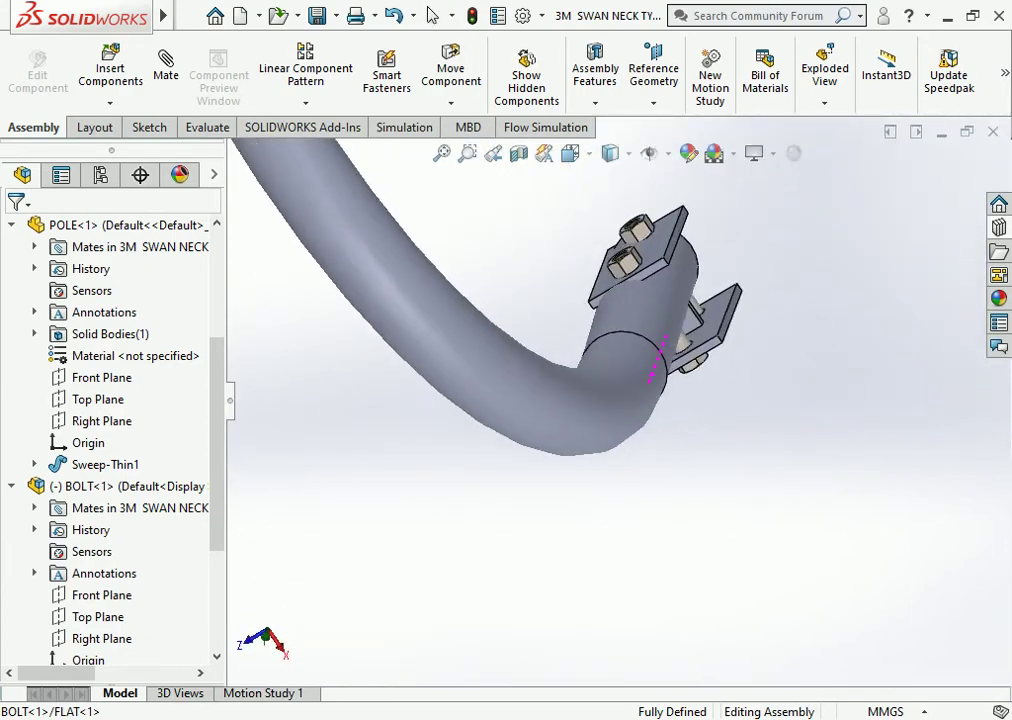
Turn the flat bracket plate around the pole and inspect the bolted clamp.
left_click(665, 383)
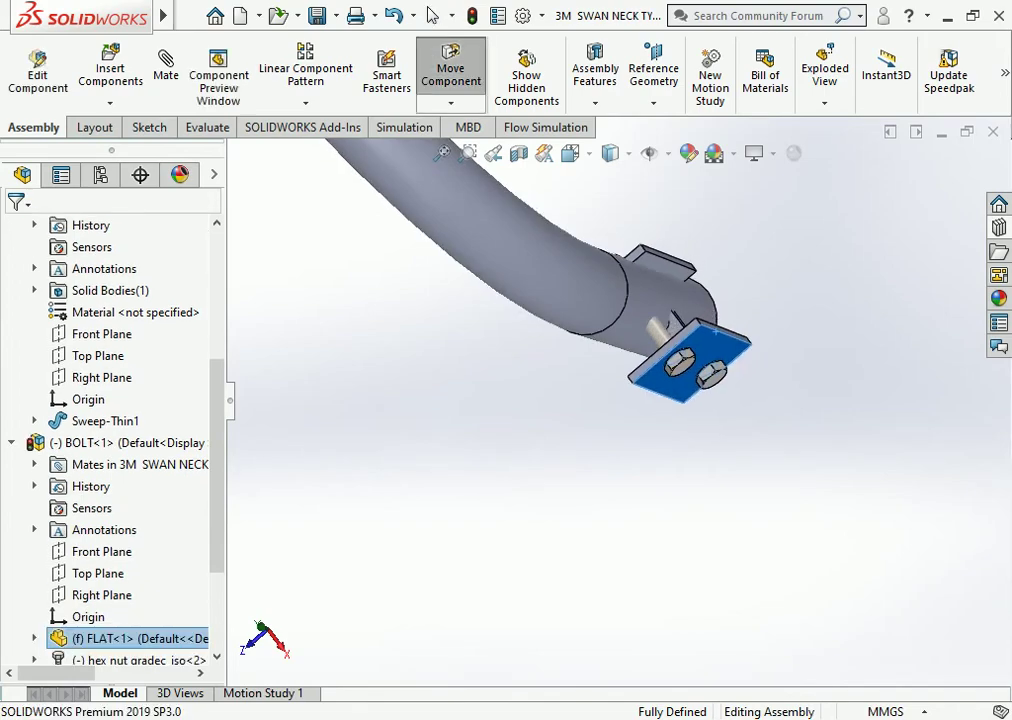
middle_click_drag(660, 385, 672, 378)
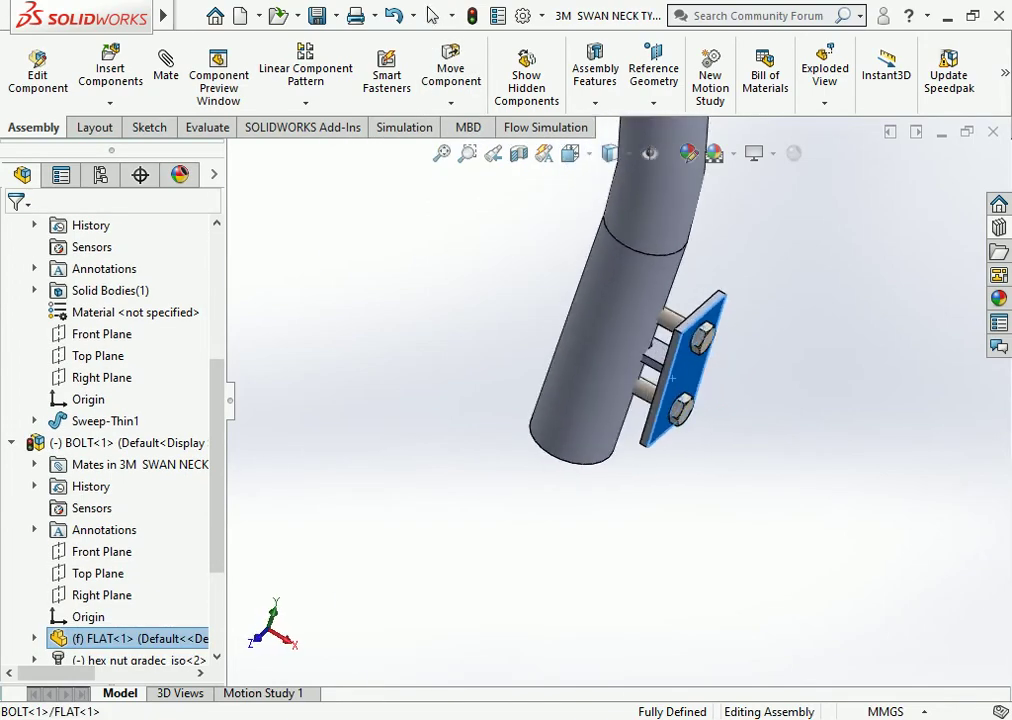
left_click_drag(672, 378, 673, 368)
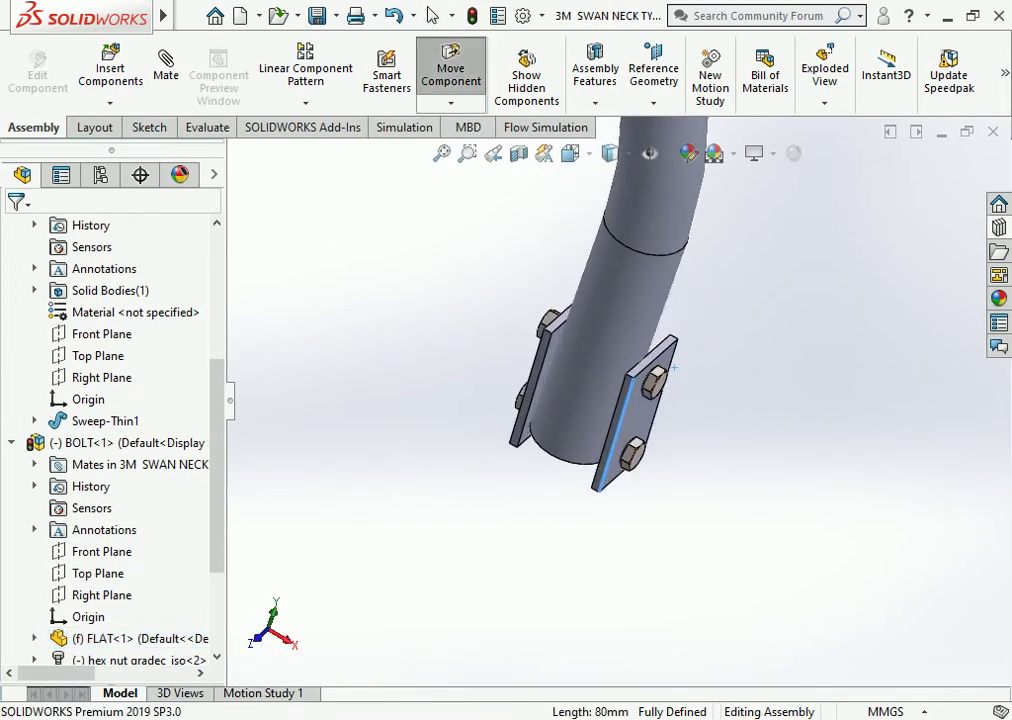
mouse_move(673, 368)
middle_mouse_down()
mouse_move(651, 388)
mouse_move(640, 440)
middle_mouse_up()
scroll(651, 388, "down", 2)
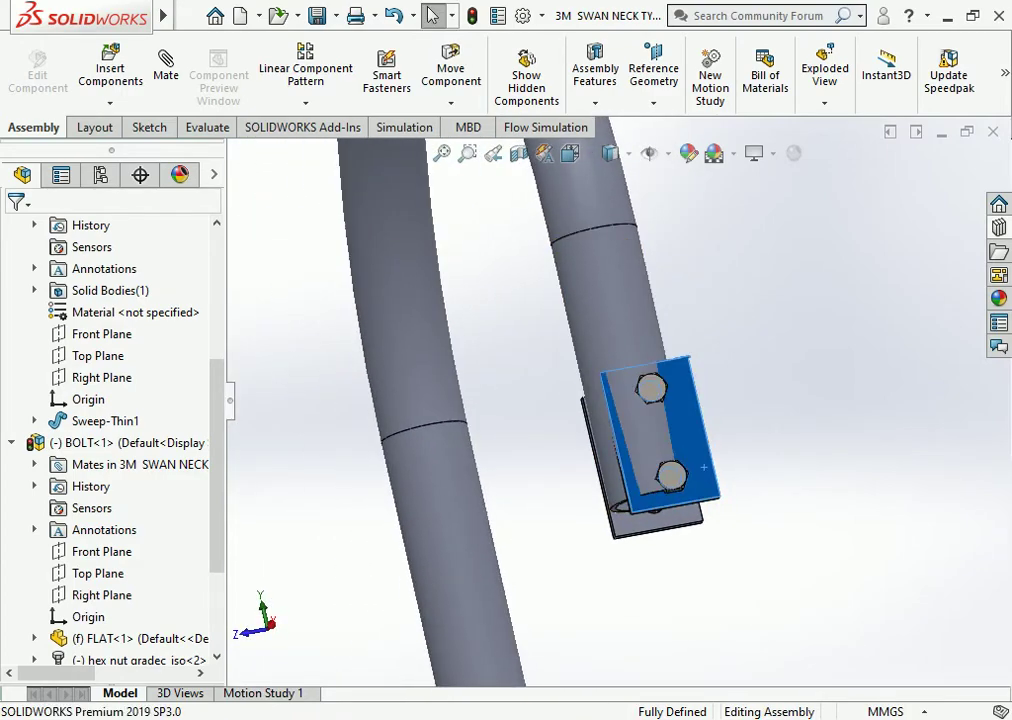
left_click_drag(650, 450, 704, 466)
middle_click_drag(704, 466, 678, 492)
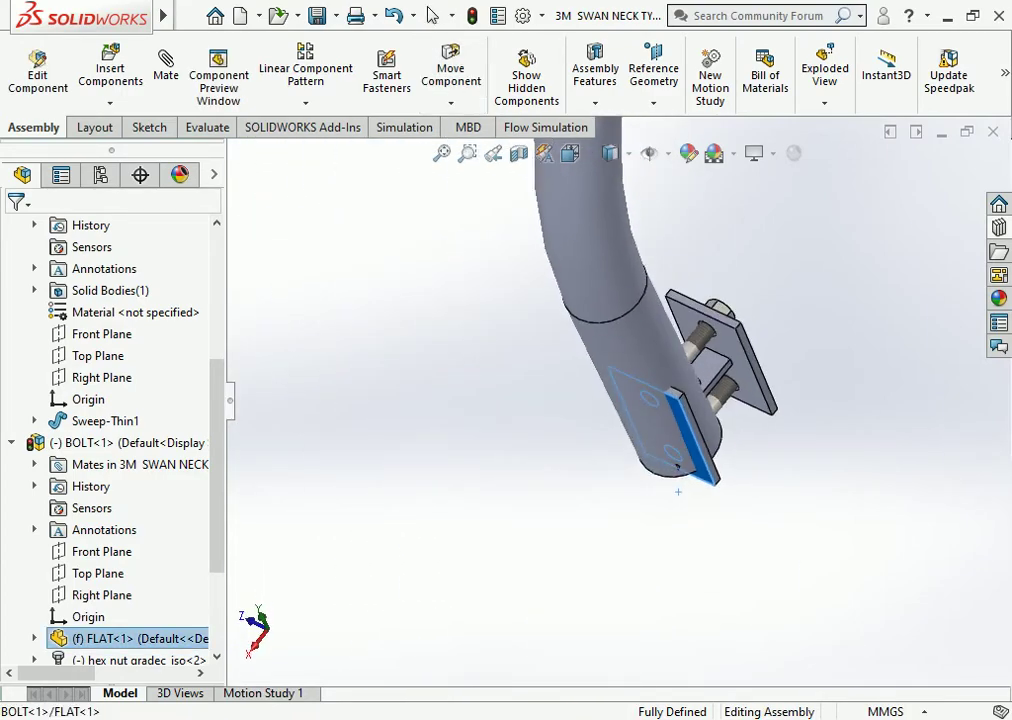
left_click(537, 340)
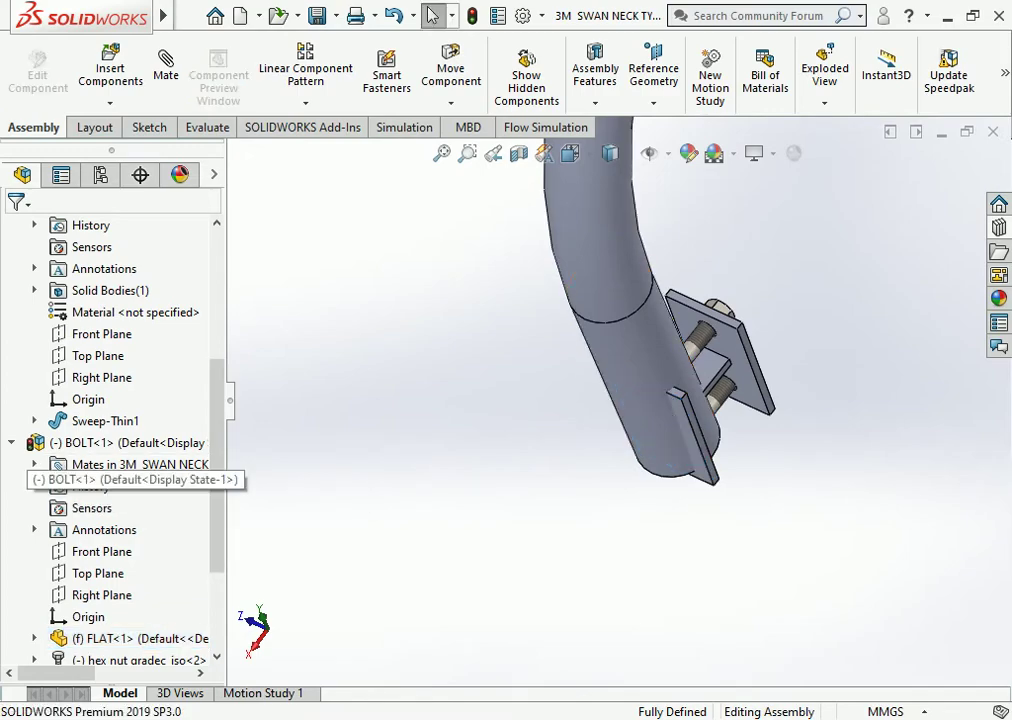
scroll(40, 470, "up", 2)
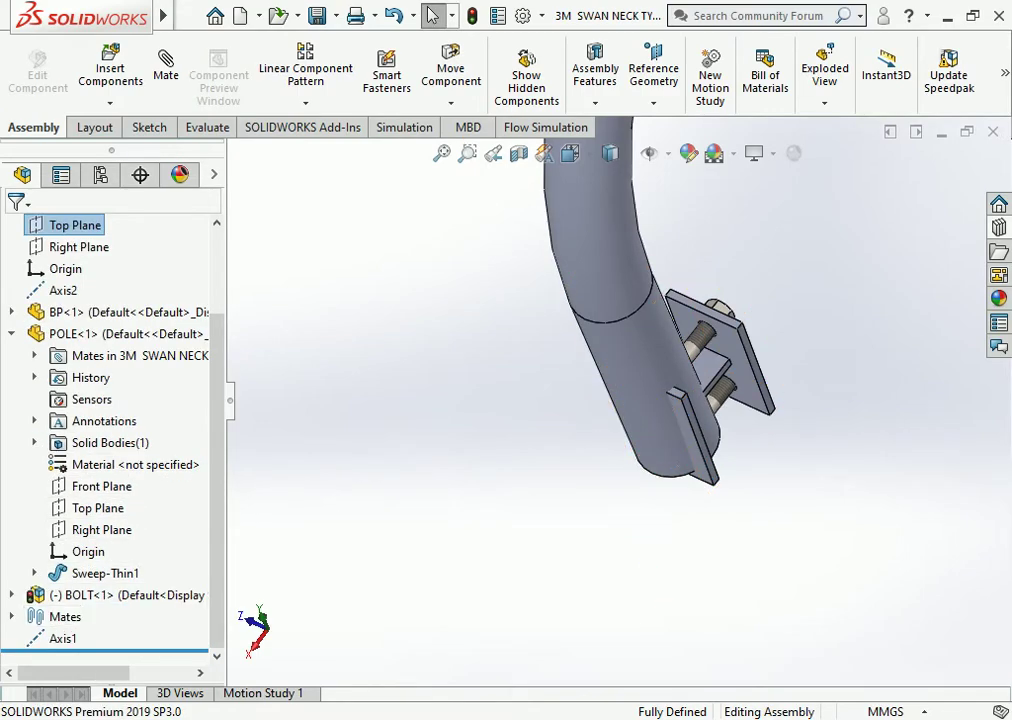
Delete the Coincident4 mate from the assembly.
left_click(12, 617)
left_click(135, 595)
left_click(135, 616)
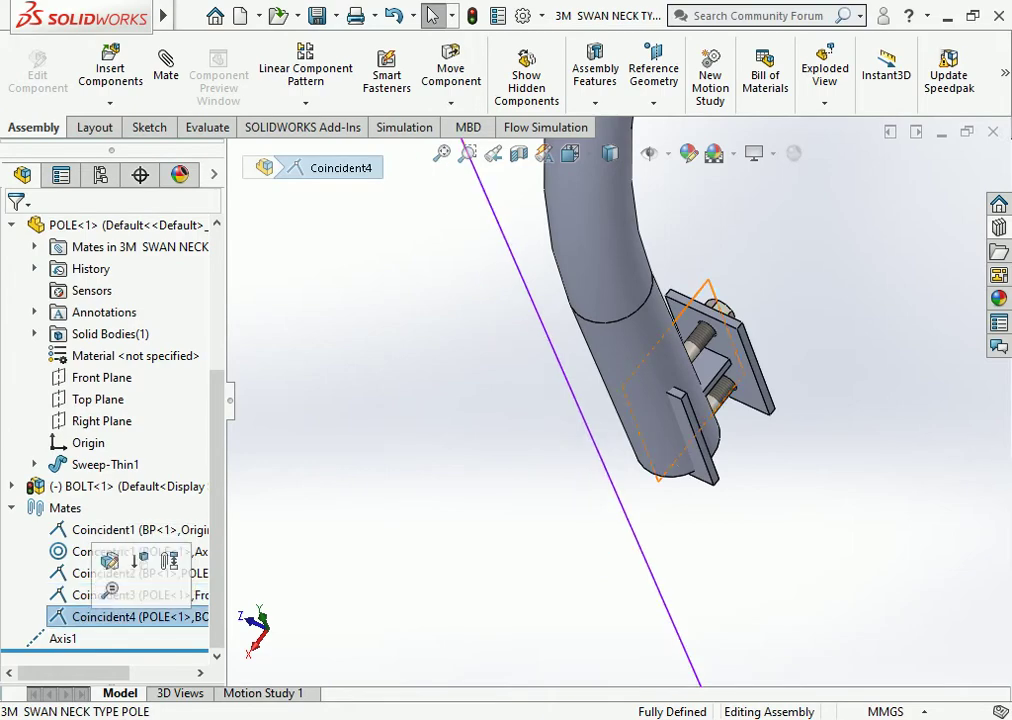
right_click(100, 616)
left_click(147, 452)
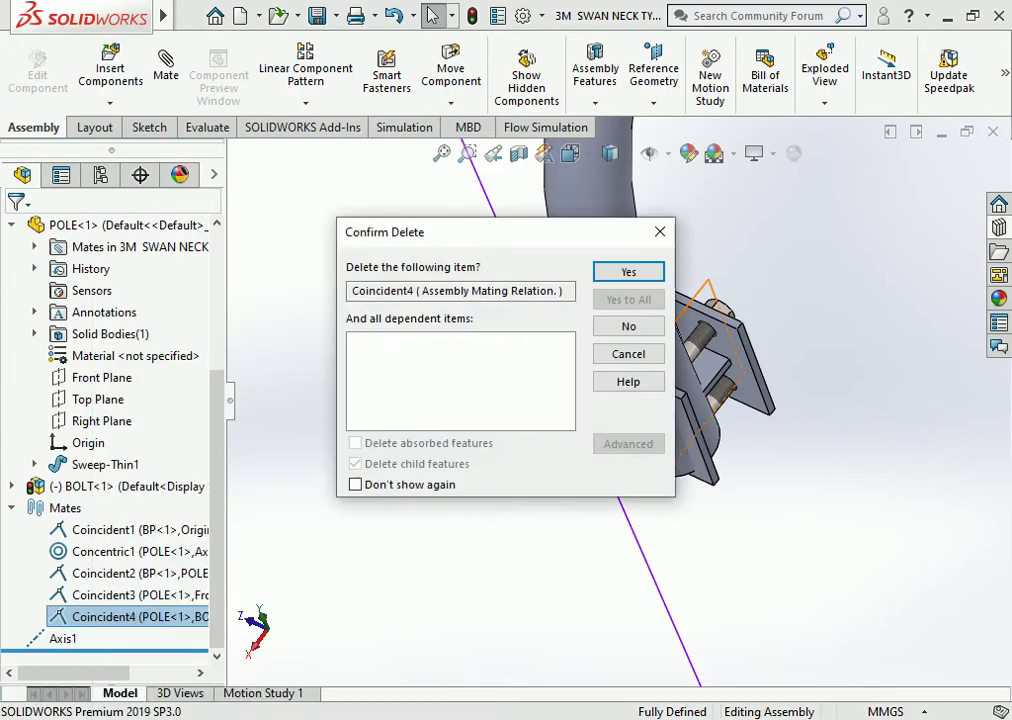
key("Return")
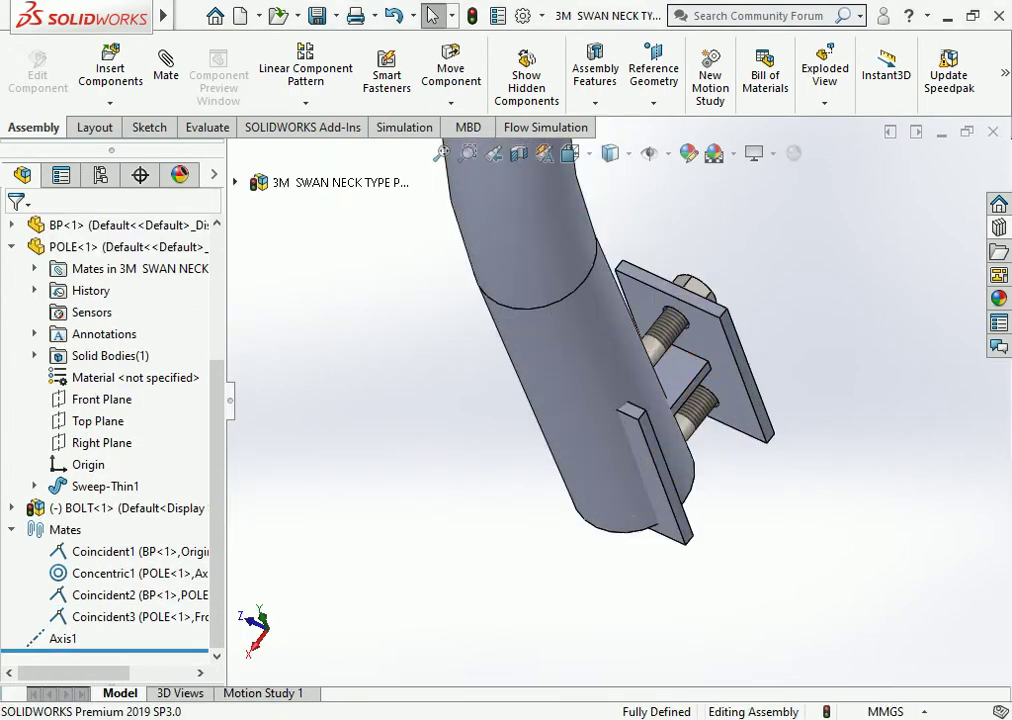
Swing the bracket round to the pole's front, with the pole standing upright in view.
left_click_drag(611, 516, 470, 430)
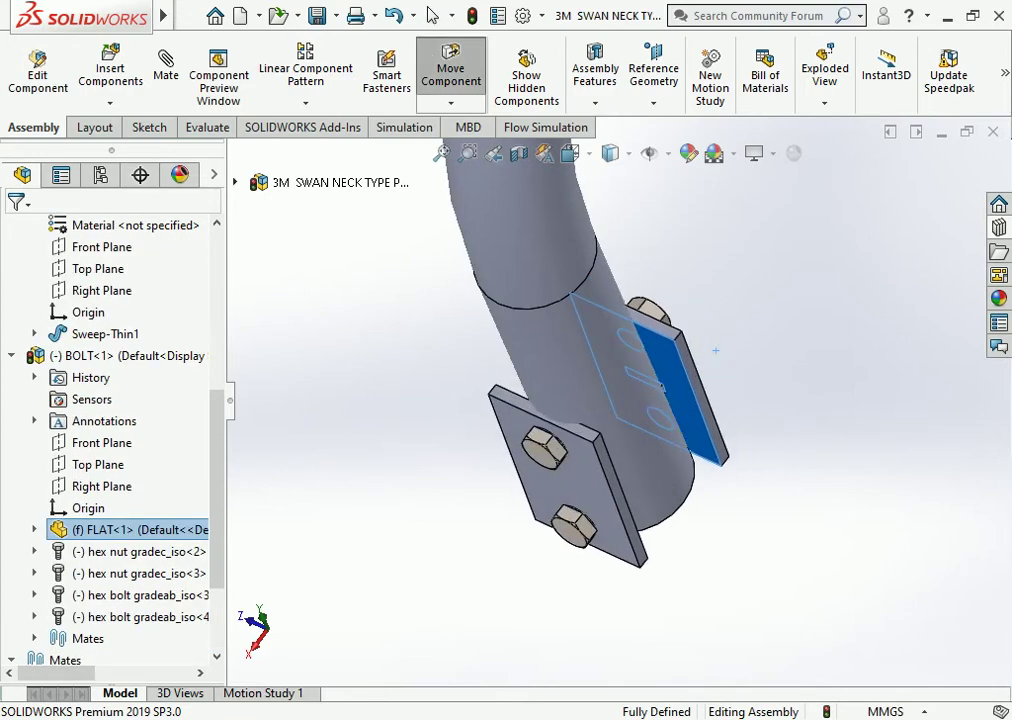
mouse_move(520, 430)
middle_mouse_down()
mouse_move(606, 421)
mouse_move(560, 440)
middle_mouse_up()
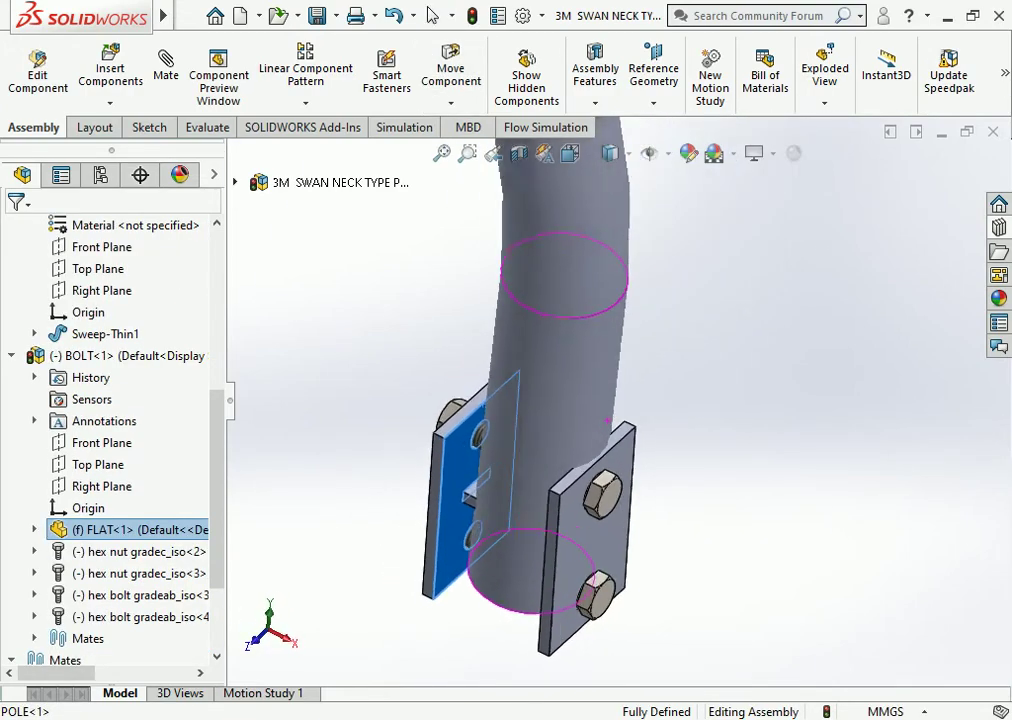
left_click_drag(470, 470, 610, 490)
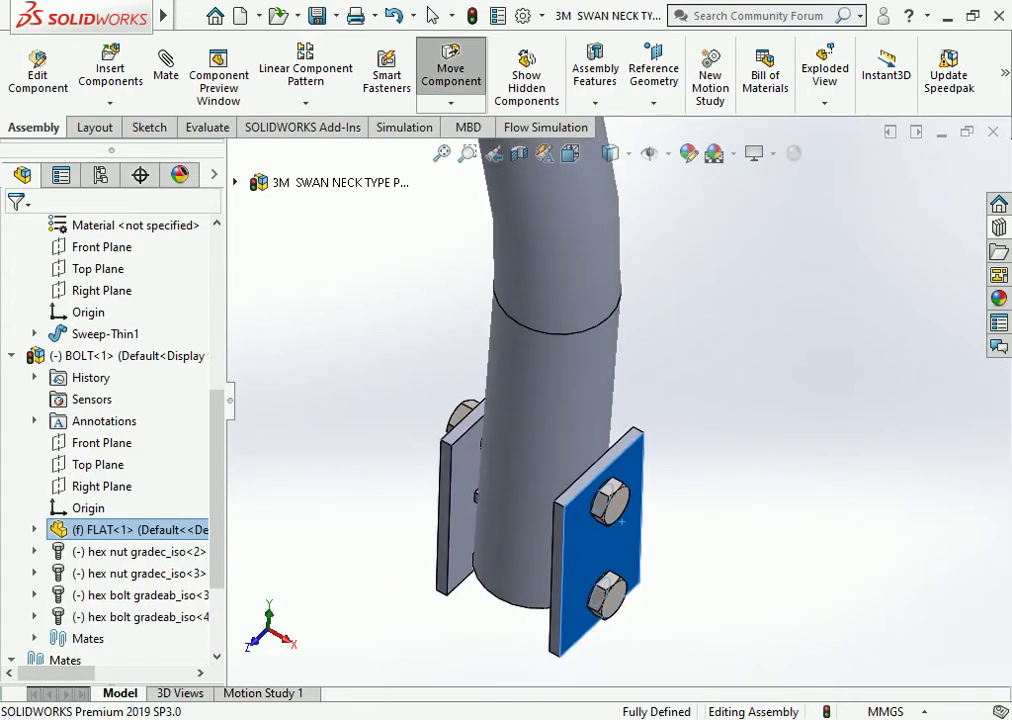
mouse_move(610, 490)
middle_mouse_down()
mouse_move(612, 538)
mouse_move(613, 470)
middle_mouse_up()
scroll(614, 408, "up", 5)
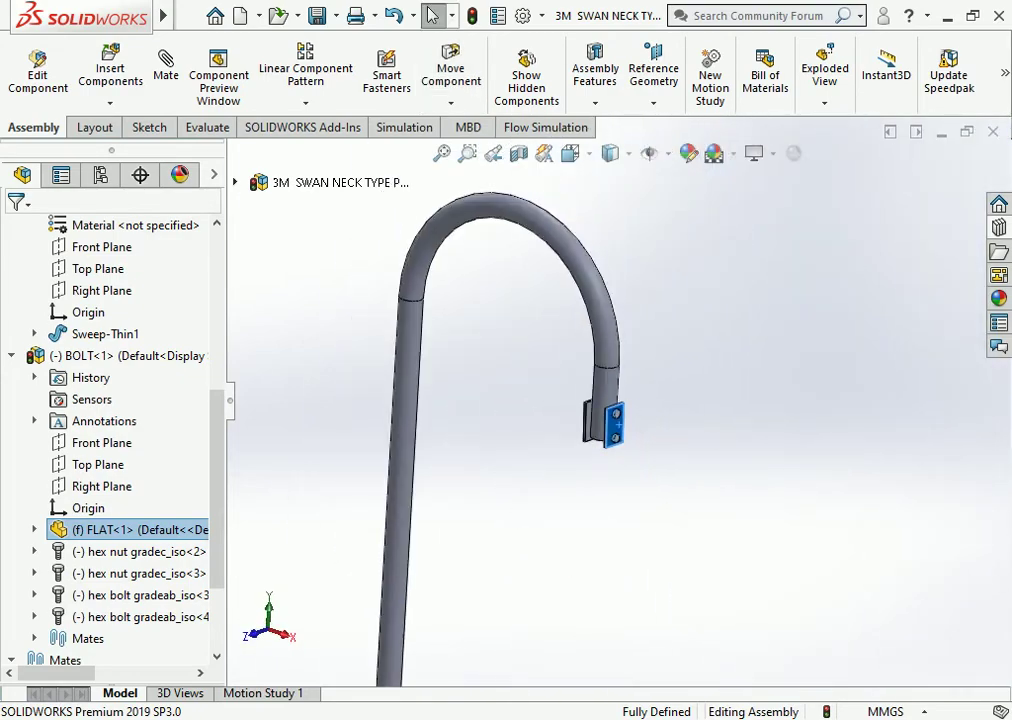
middle_click_drag(614, 408, 620, 412)
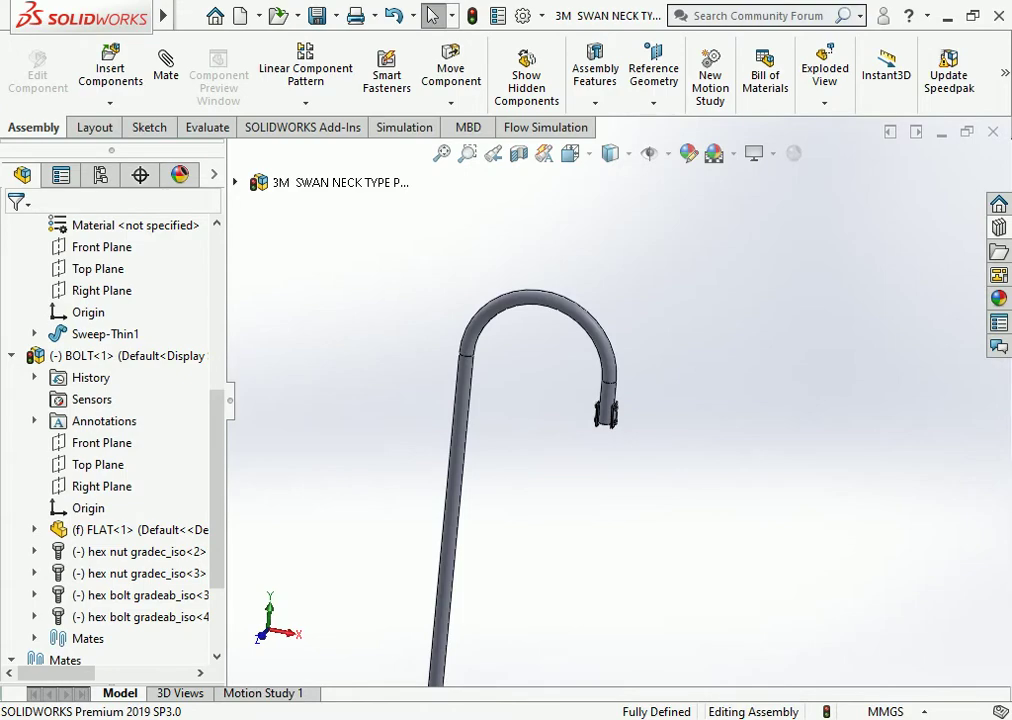
Save the assembly with all modified documents and bring up the New Document dialog.
key("ctrl+s")
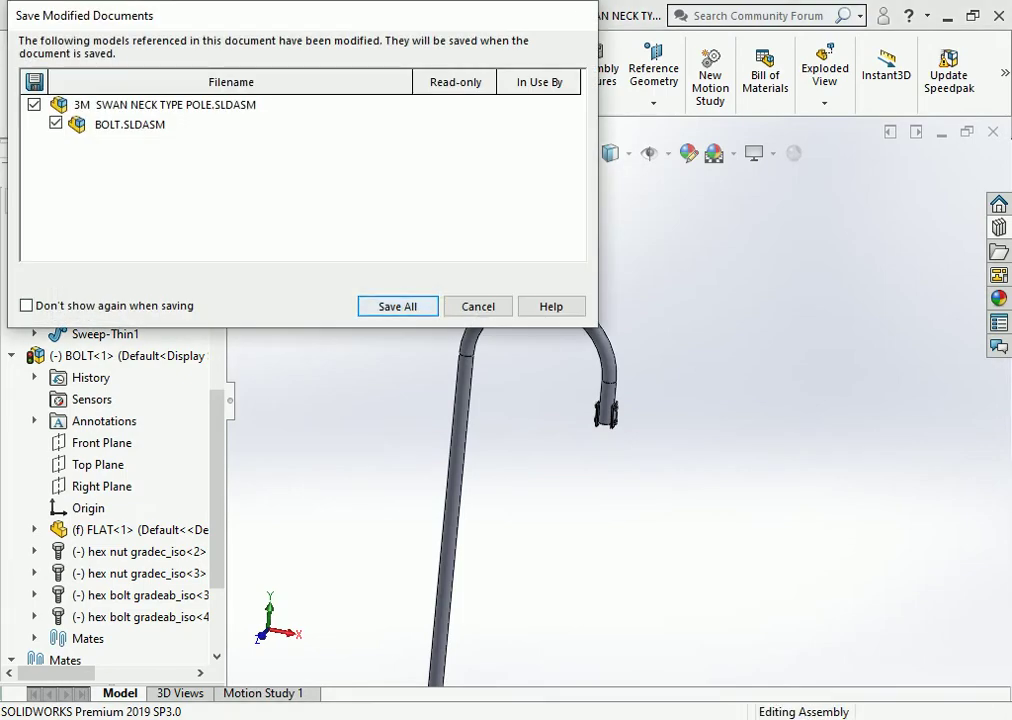
key("Return")
key("Return")
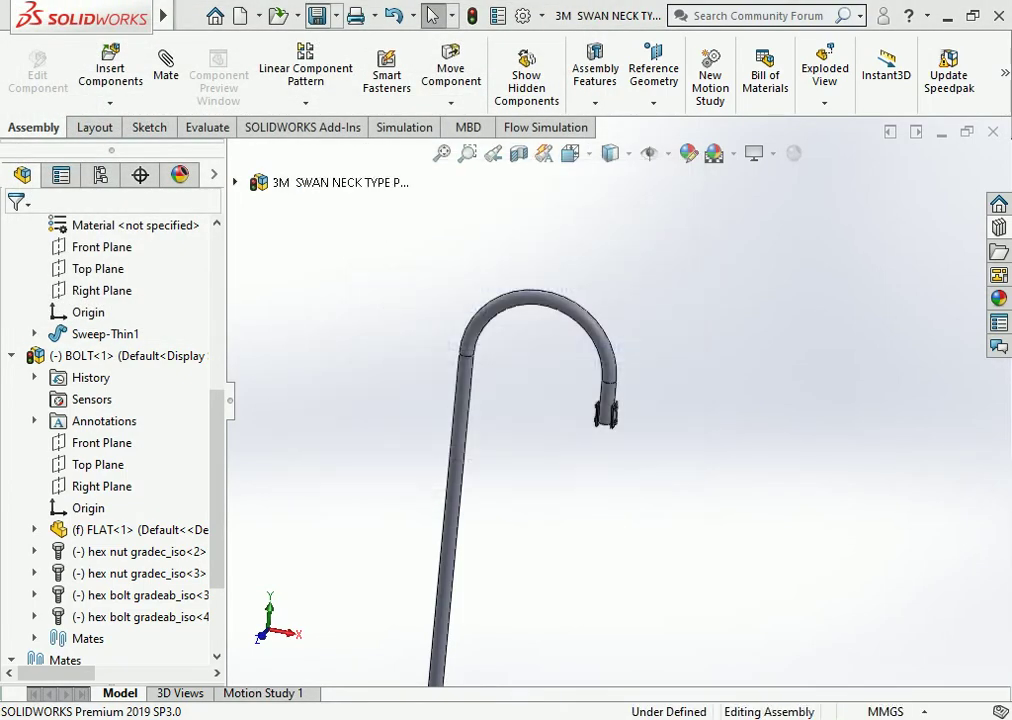
scroll(616, 410, "up", 2)
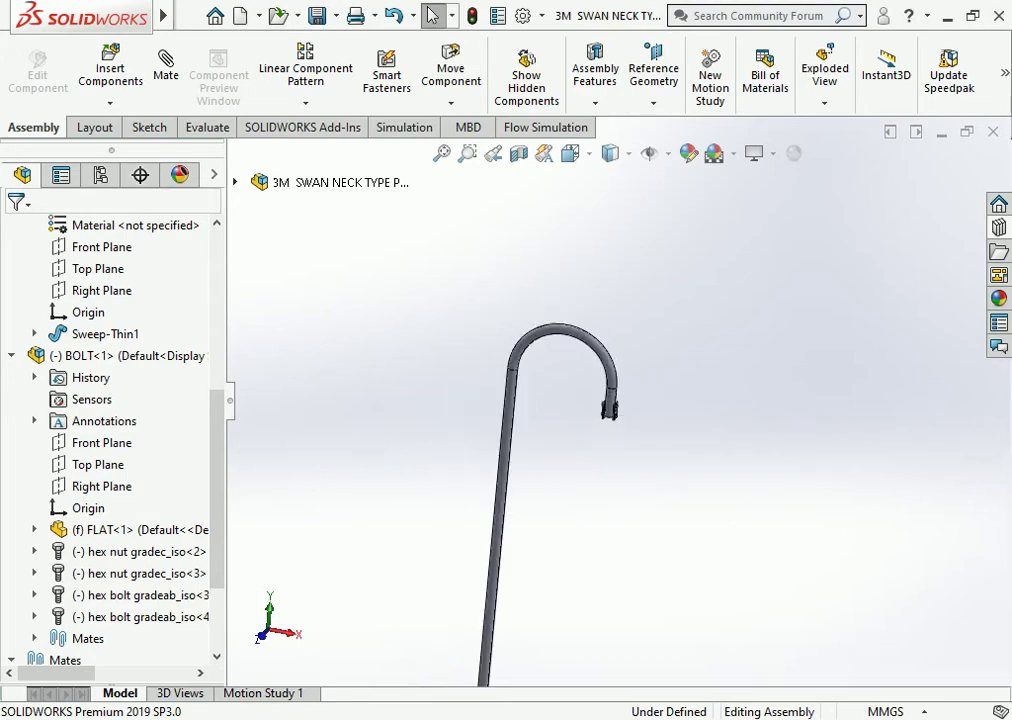
scroll(616, 410, "up", 2)
left_click(240, 15)
Create new part Part7, begin a centerline sketch on its Front Plane, then close it.
left_click(304, 310)
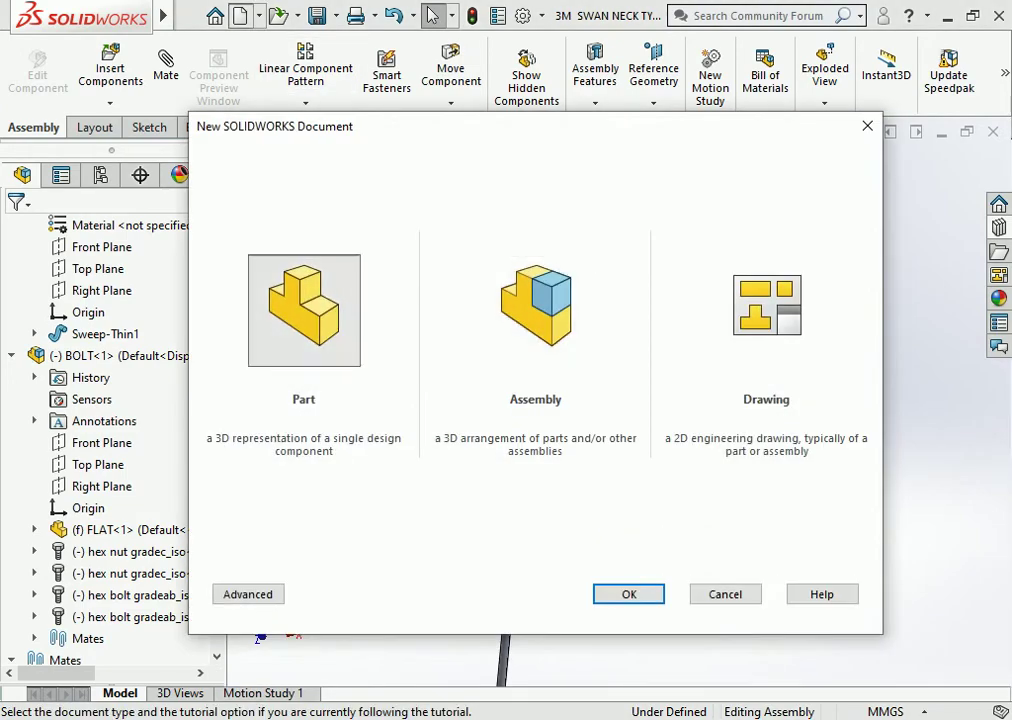
key("Return")
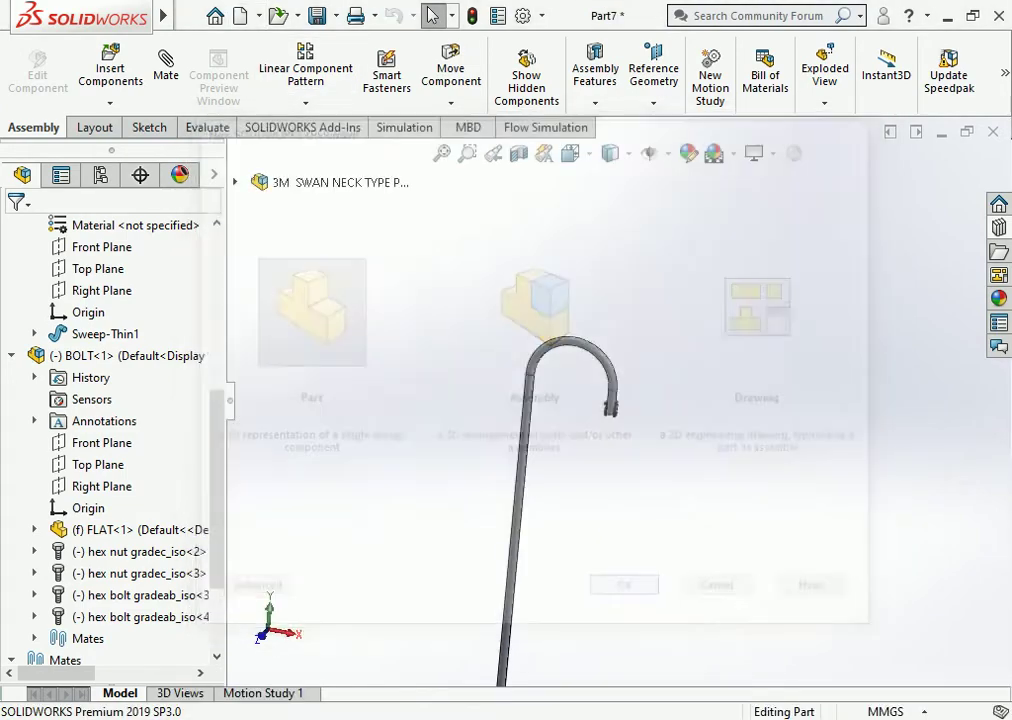
left_click(79, 334)
left_click(72, 307)
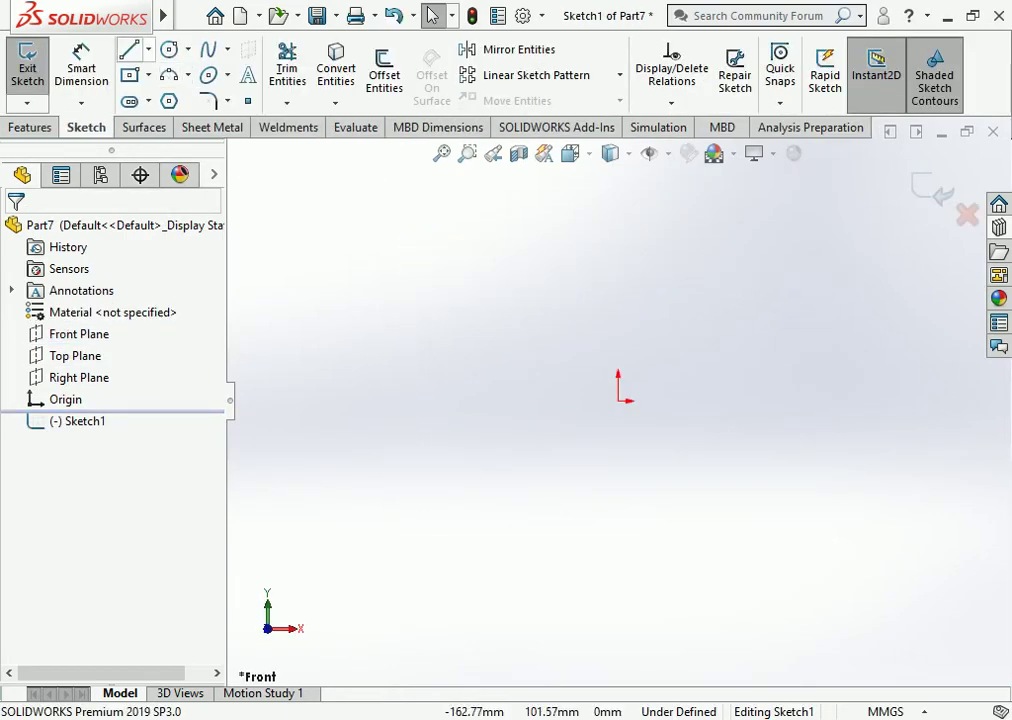
left_click(148, 49)
left_click(175, 97)
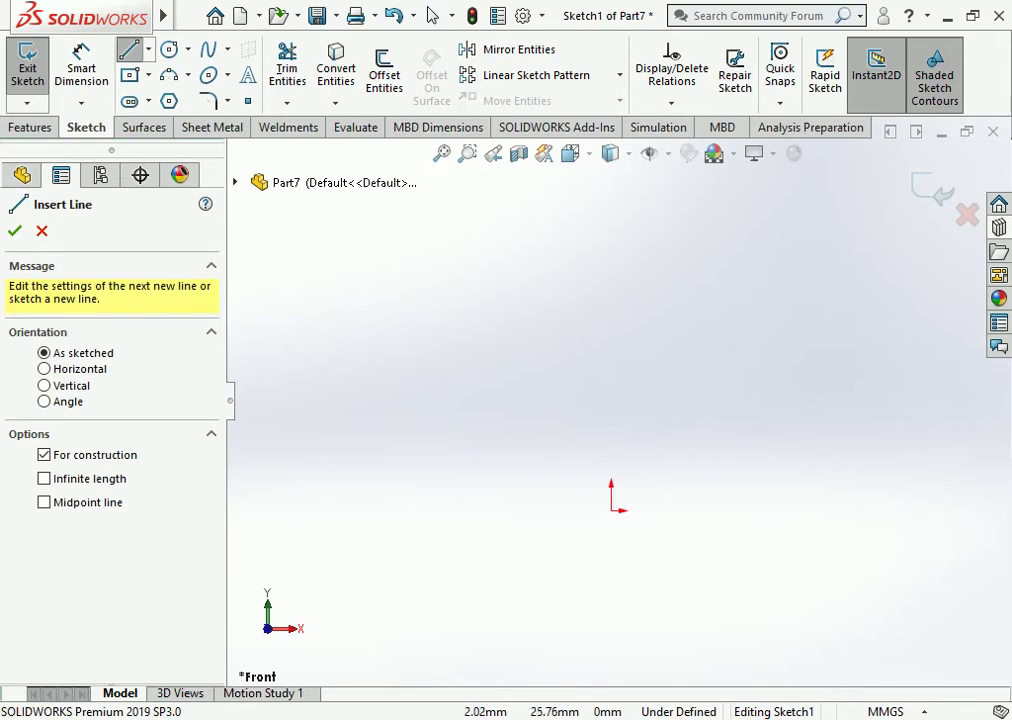
key("ctrl+w")
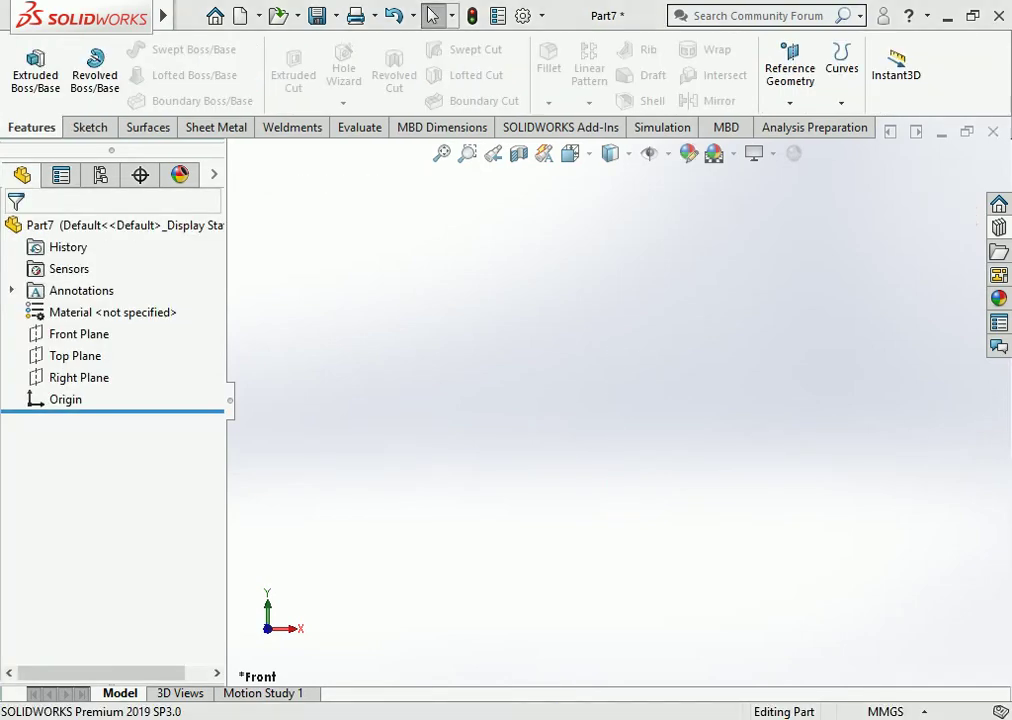
Discard Part7, view the assembly from the Front, and sketch on its Front Plane.
left_click(434, 385)
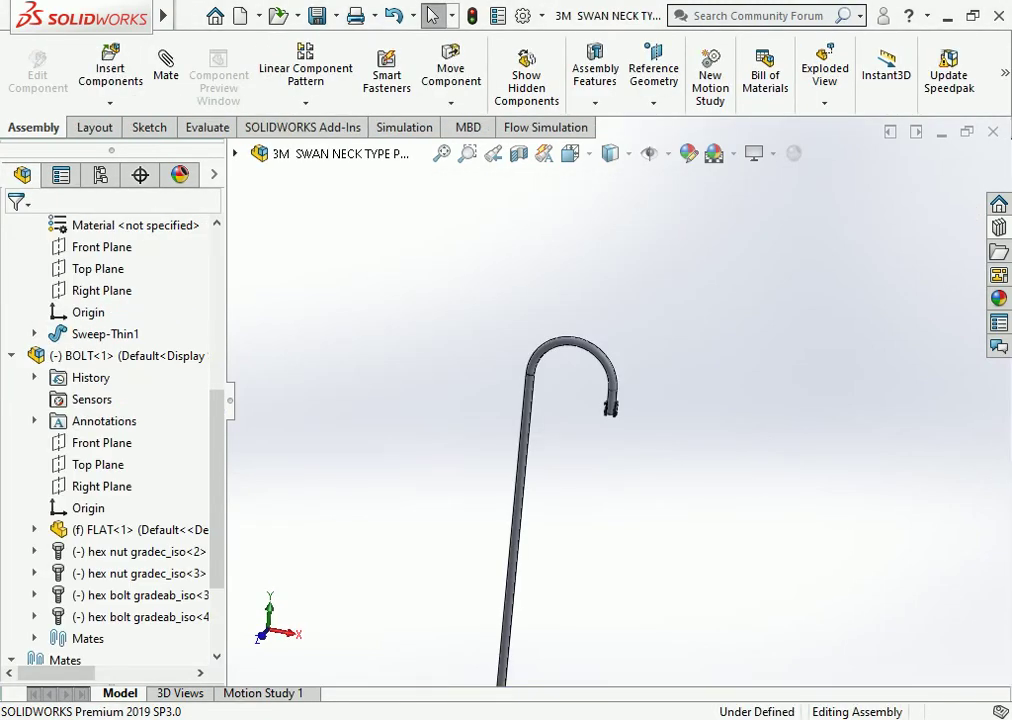
left_click(570, 153)
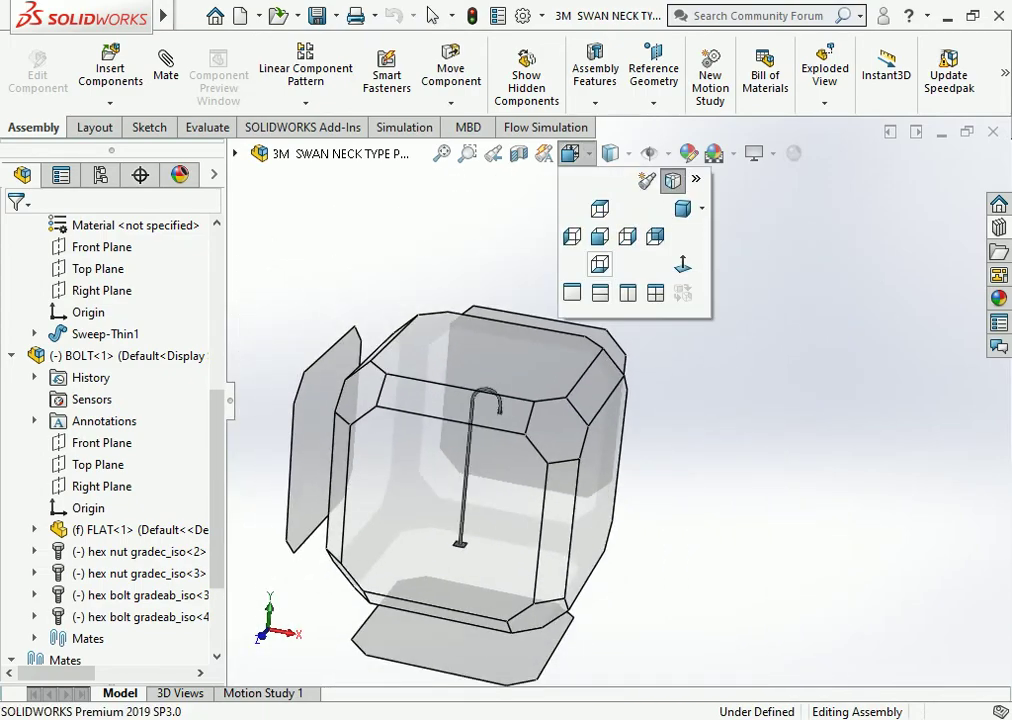
left_click(673, 174)
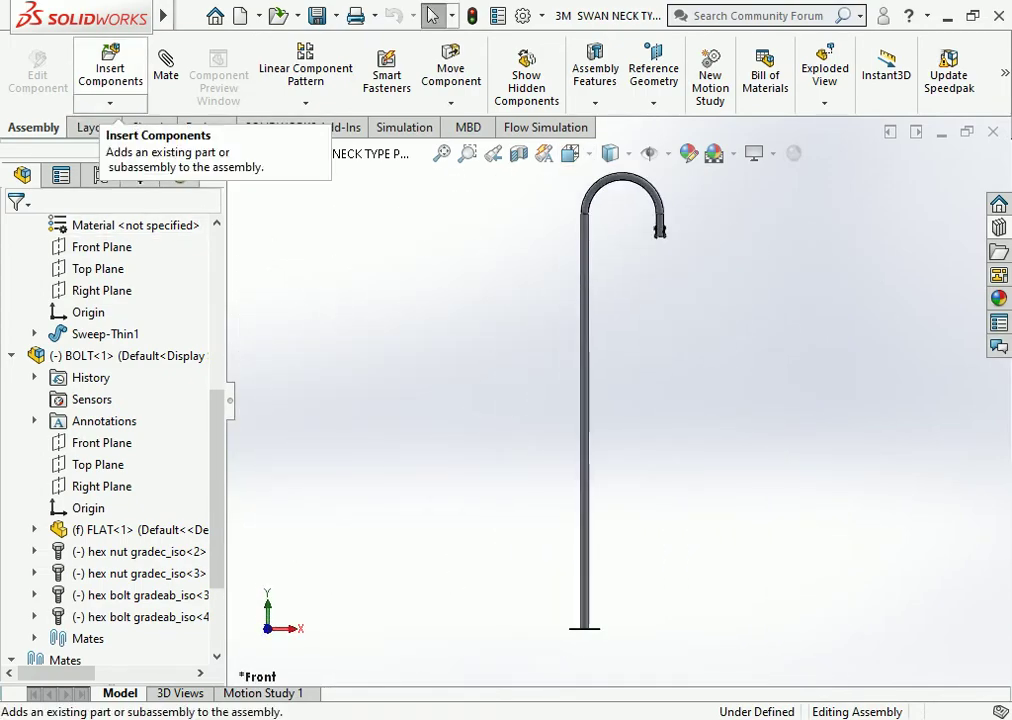
left_click(100, 247)
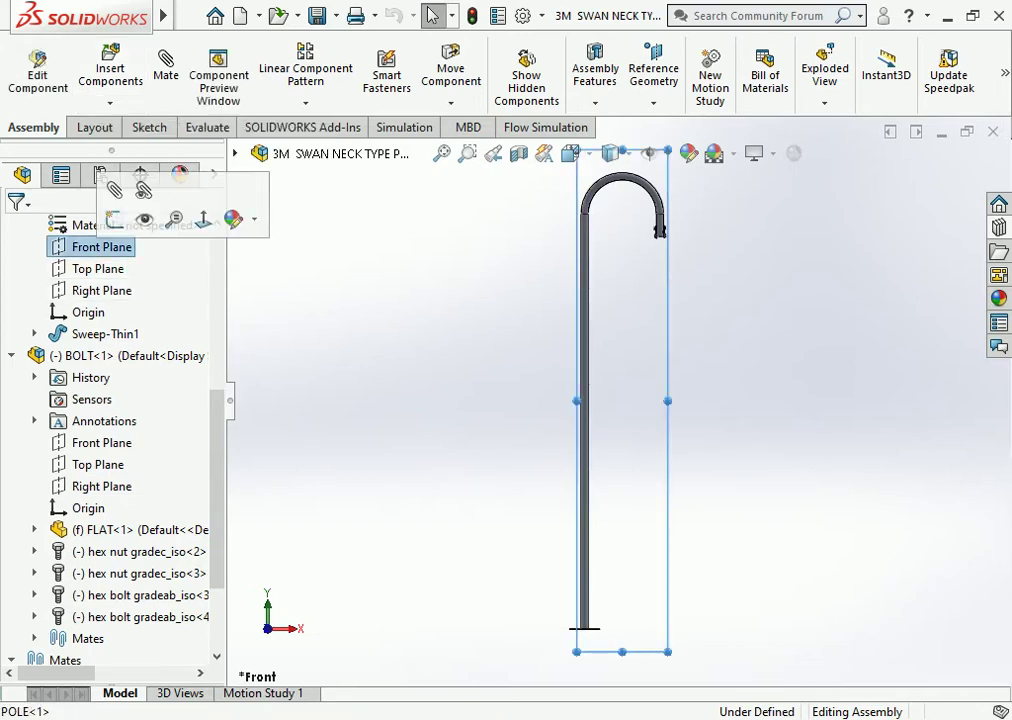
left_click(115, 219)
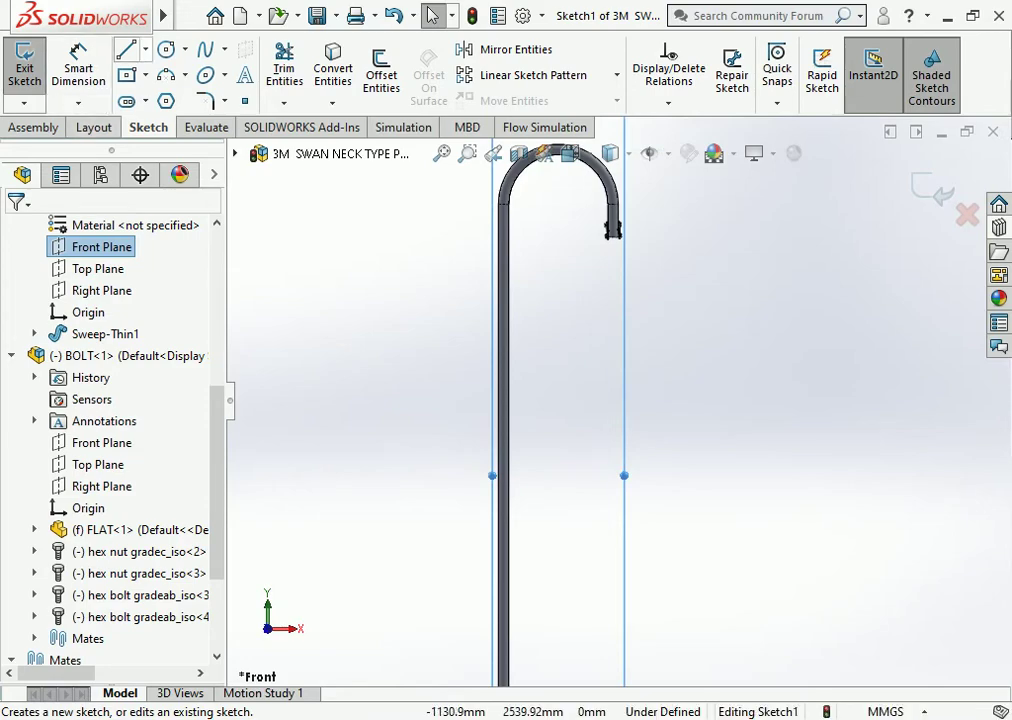
Draw a vertical construction centerline from the bracket's centre well below it.
left_click(145, 49)
left_click(165, 97)
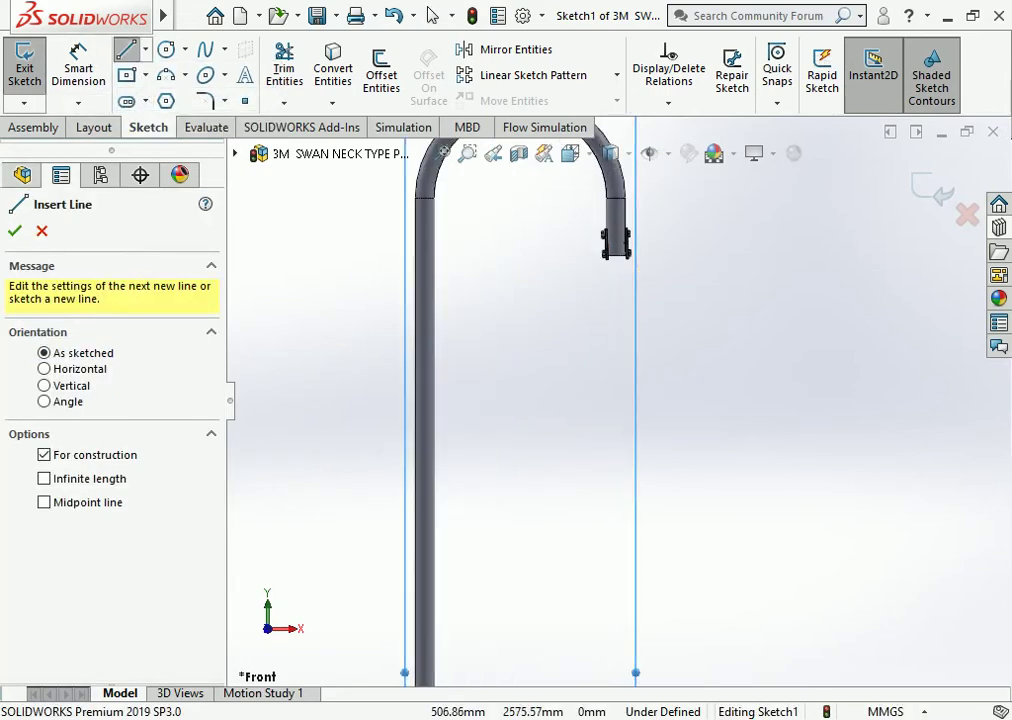
scroll(617, 220, "down", 5)
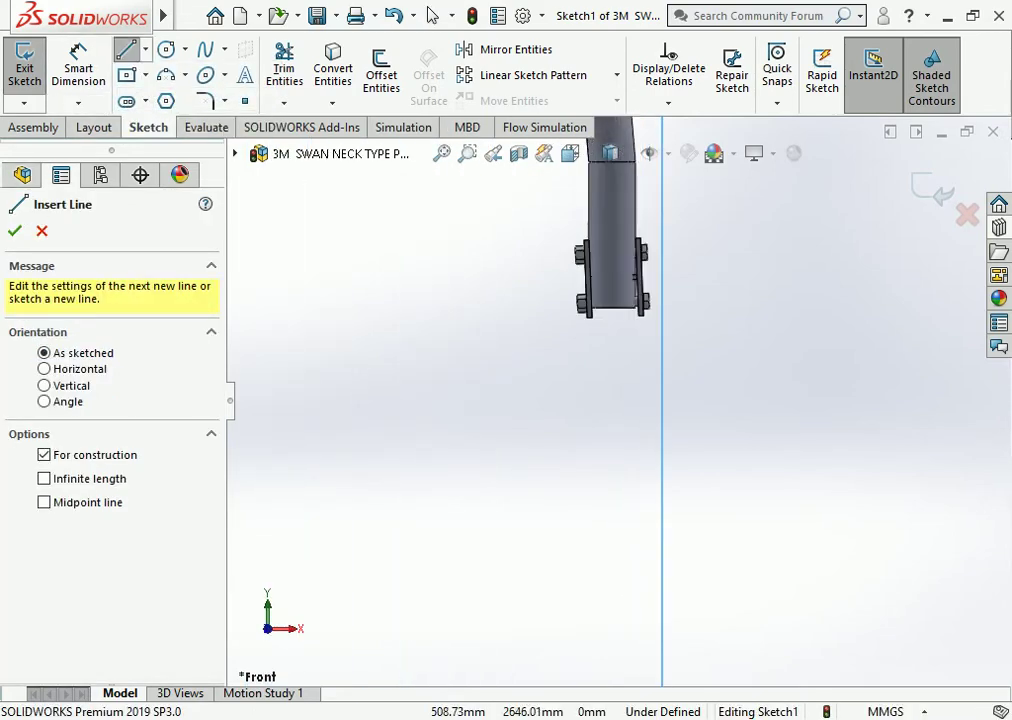
scroll(617, 286, "down", 3)
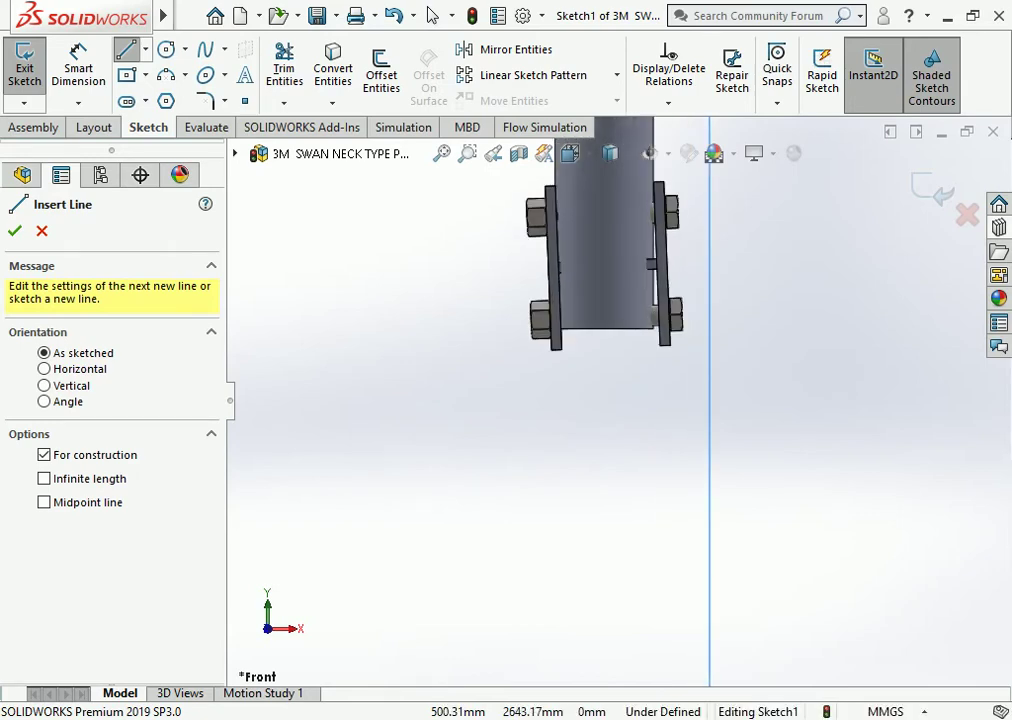
scroll(615, 420, "up", 2)
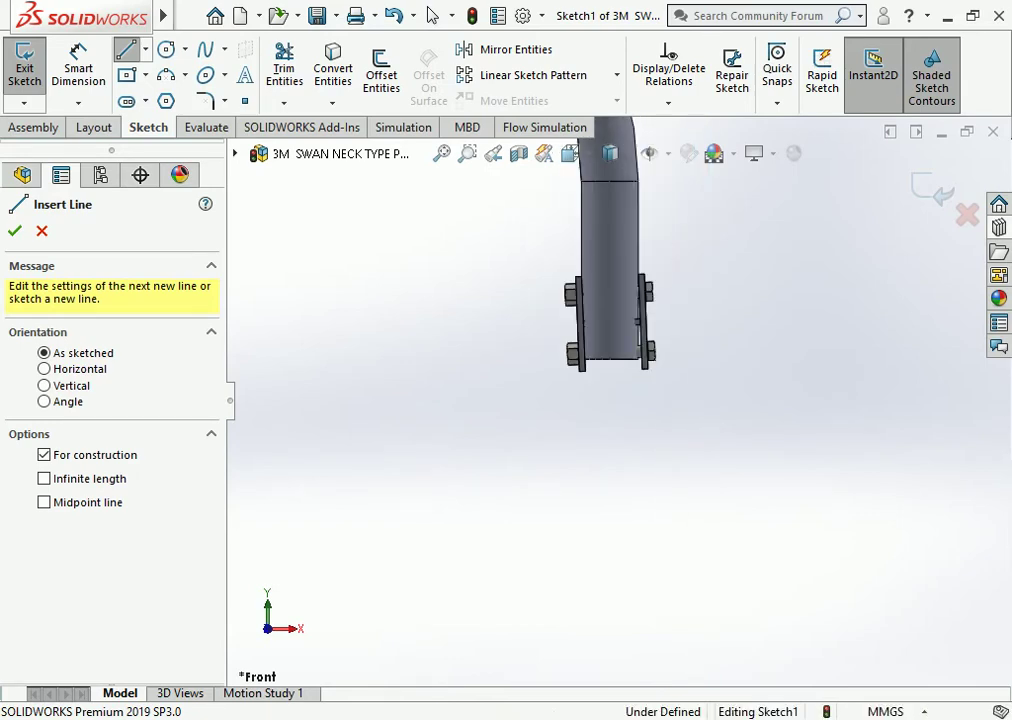
left_click(612, 278)
scroll(612, 515, "up", 2)
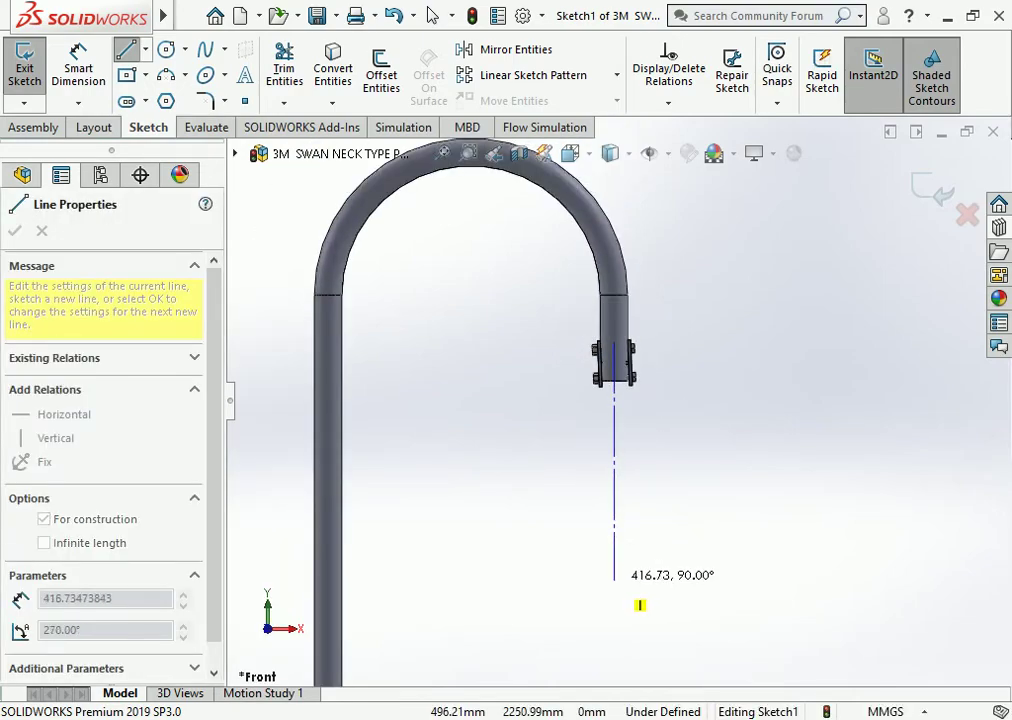
left_click(614, 580)
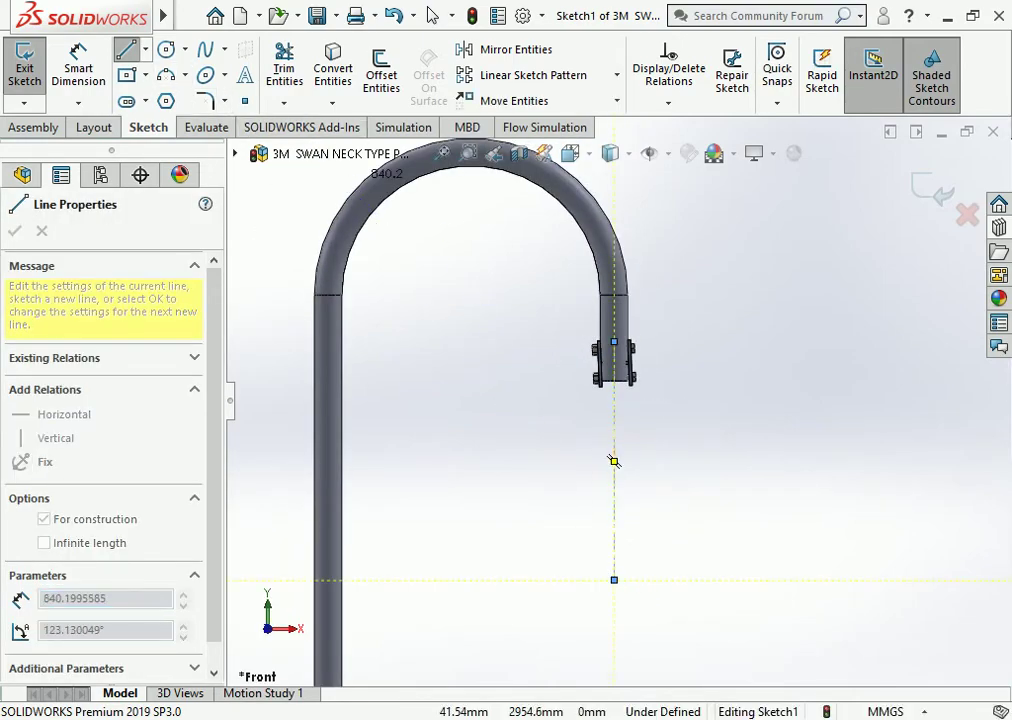
double_click(614, 461)
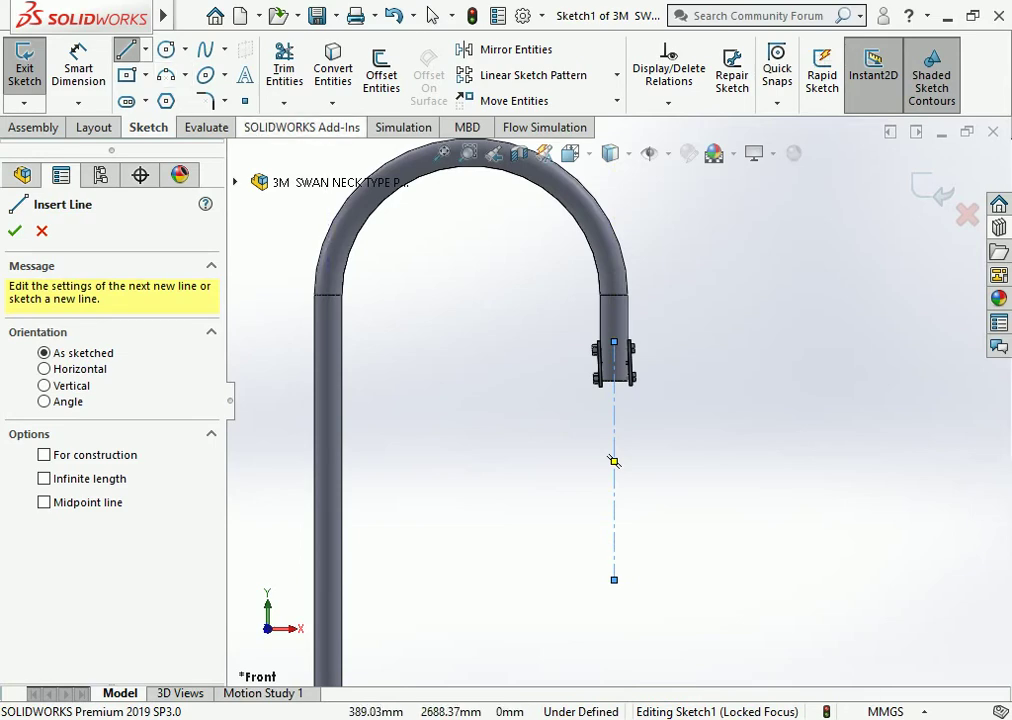
Draw a short slanted profile line from the centerline up beside the bracket.
scroll(612, 461, "down", 3)
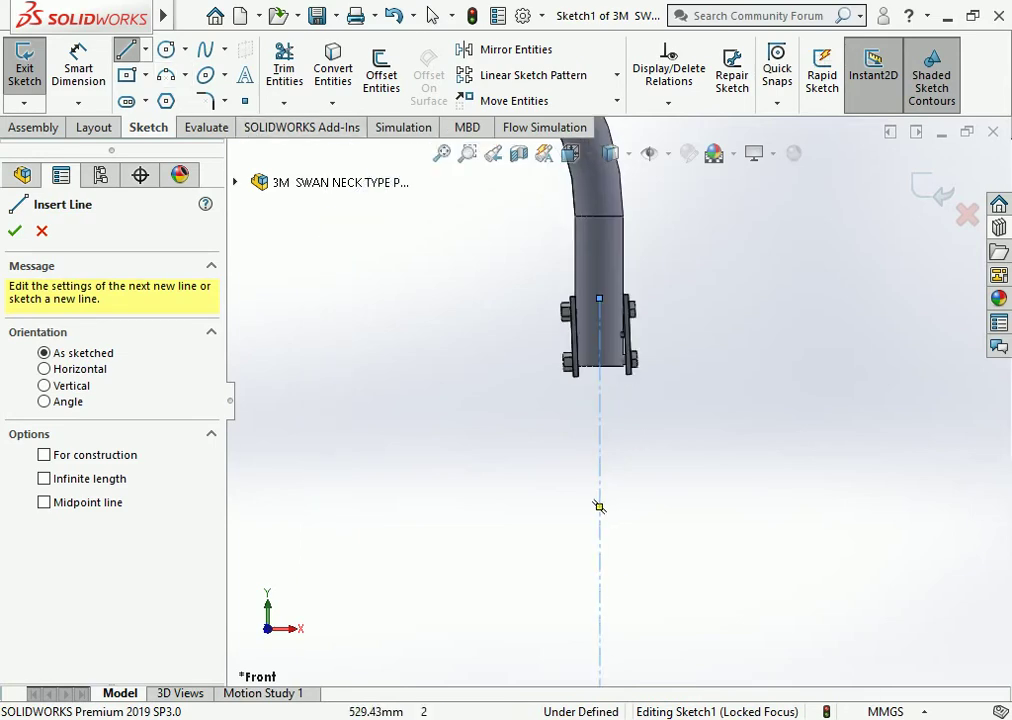
left_click(599, 507)
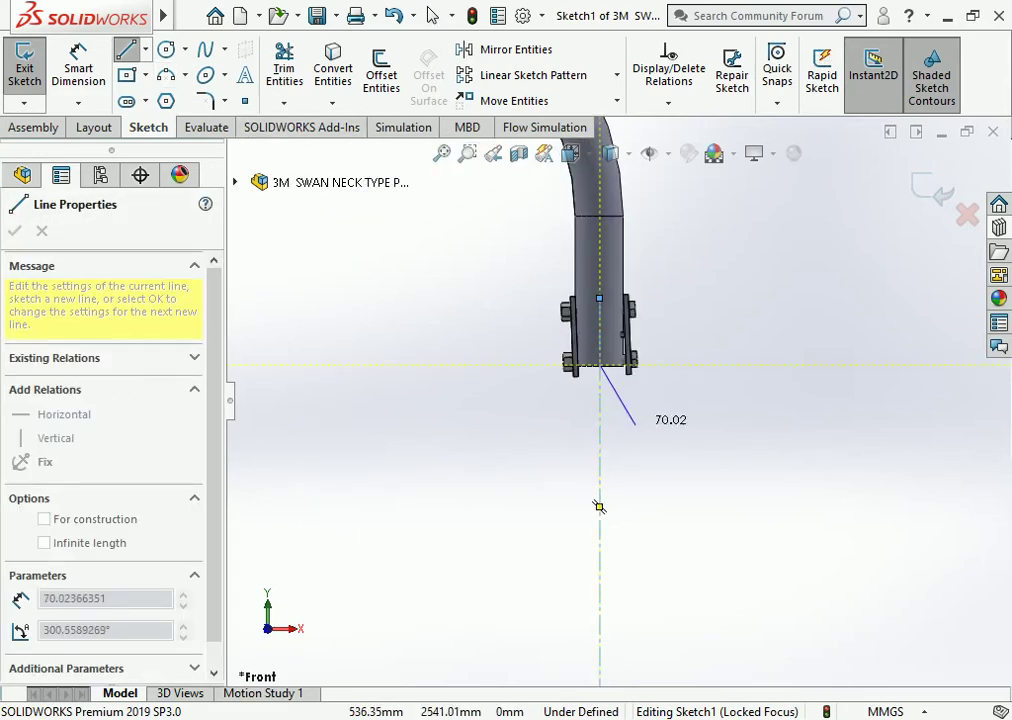
left_click(629, 395)
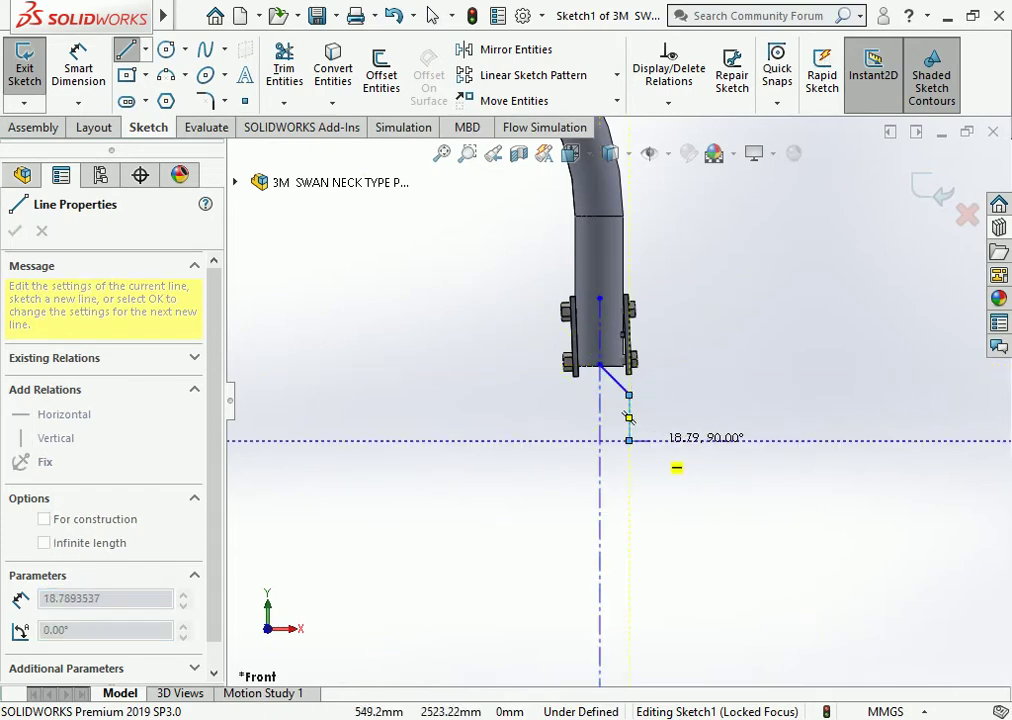
Add a vertical edge and short horizontal step, then shorten the step inward.
left_click(629, 440)
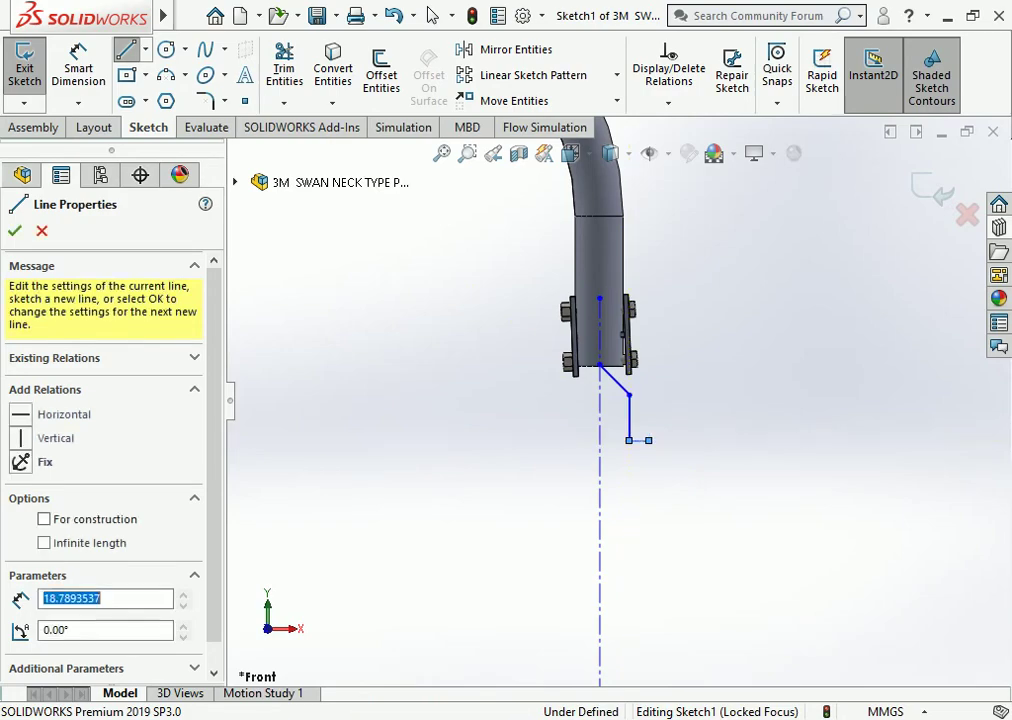
left_click(648, 440)
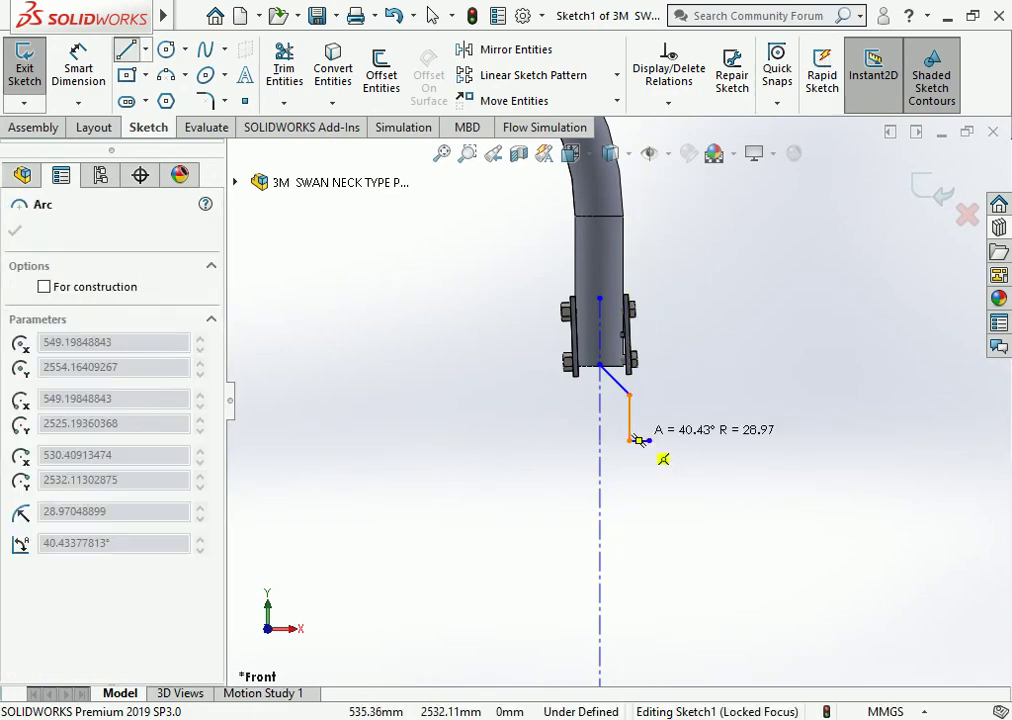
key("Escape")
scroll(688, 477, "down", 2)
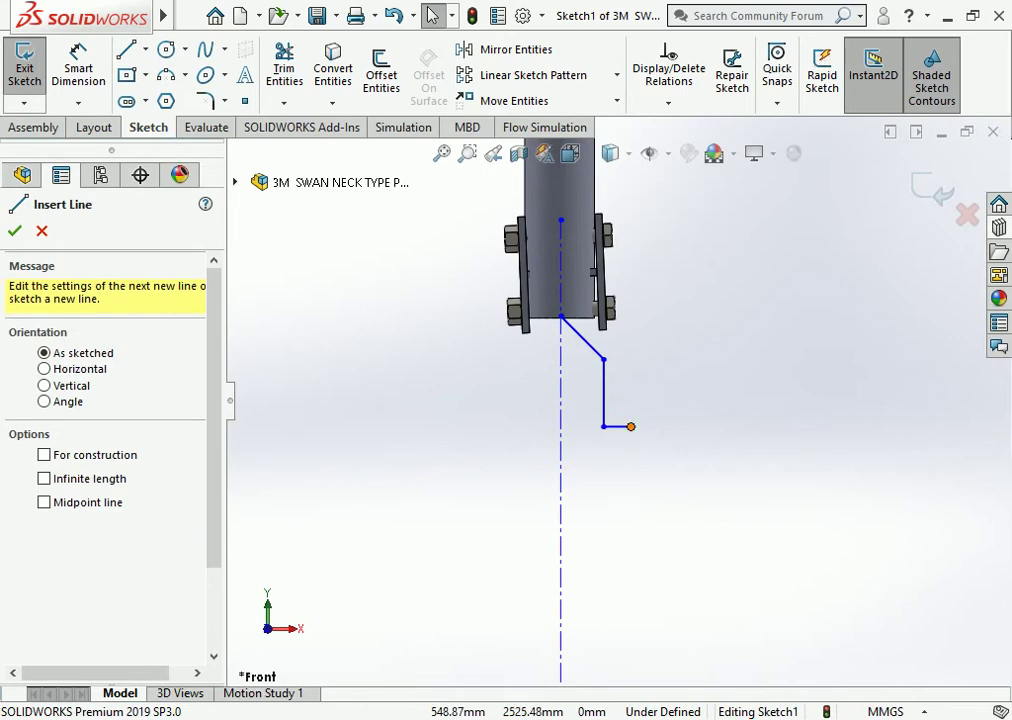
left_click(631, 426)
left_click_drag(631, 426, 605, 424)
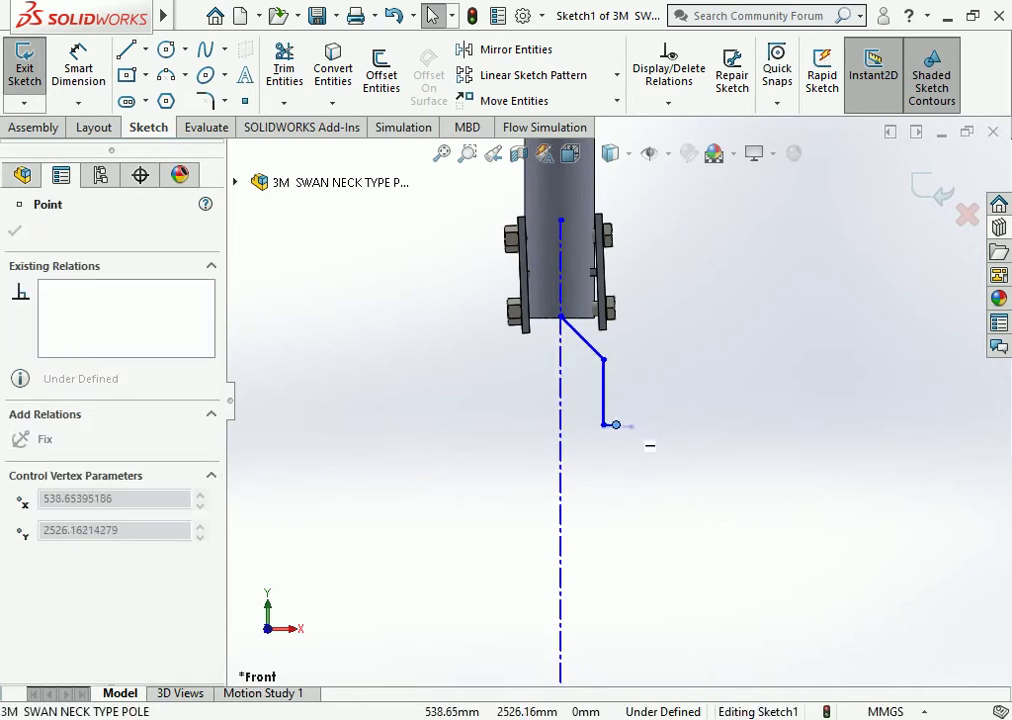
left_click(651, 447)
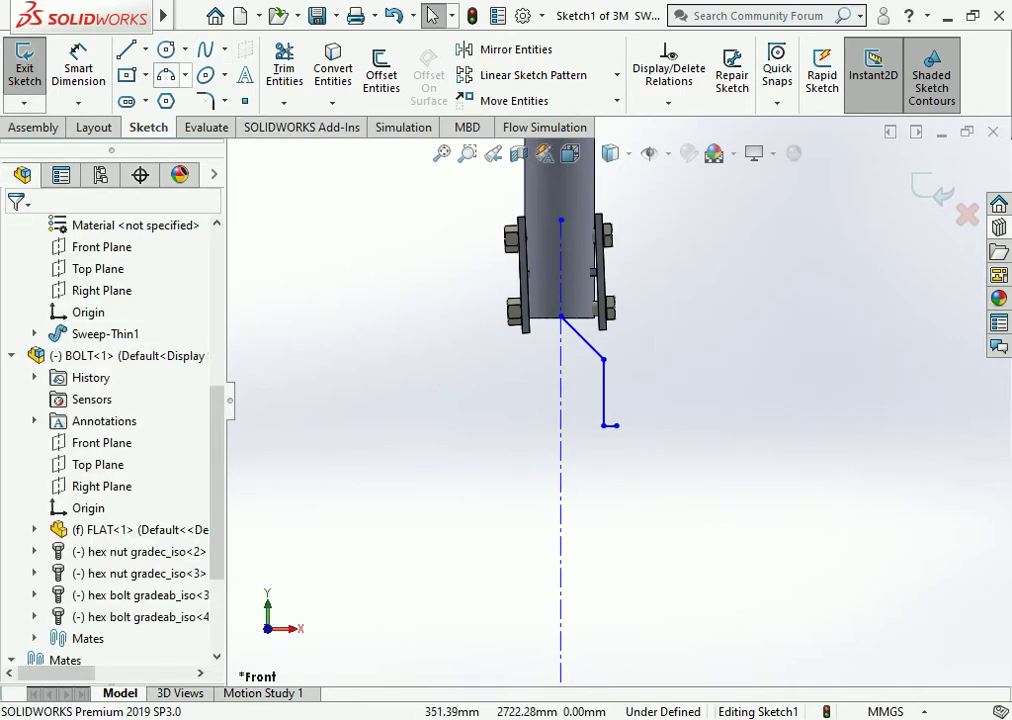
Draw a 3 Point Arc from the step's end curving down to the centerline.
left_click(166, 75)
left_click(606, 425)
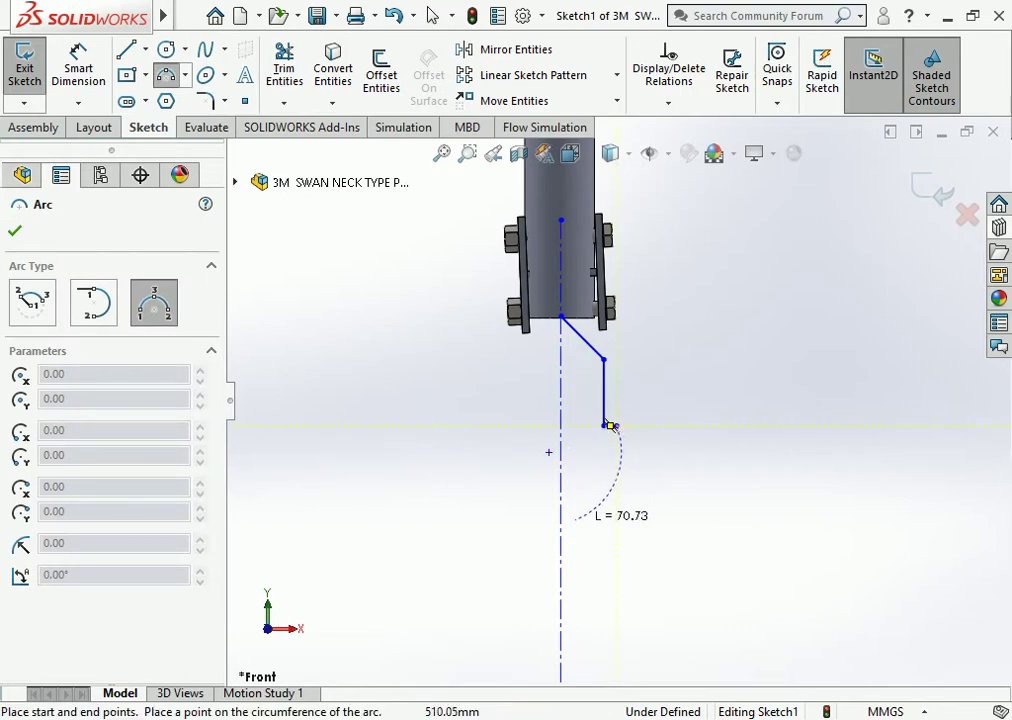
left_click(561, 510)
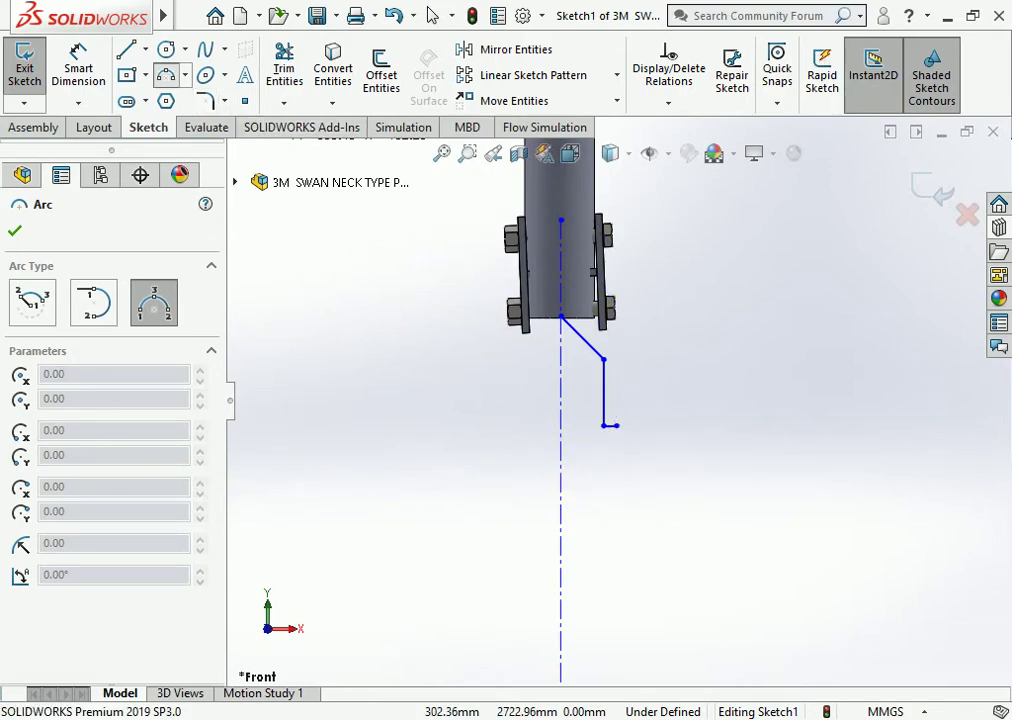
left_click(432, 15)
left_click(617, 425)
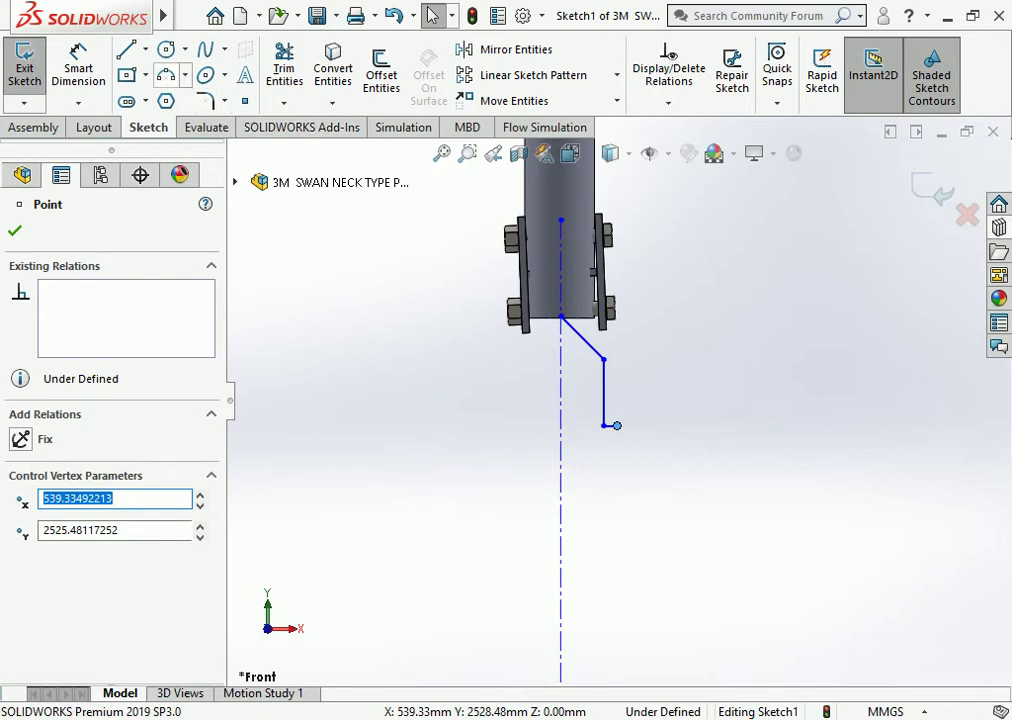
left_click(166, 75)
left_click(605, 425)
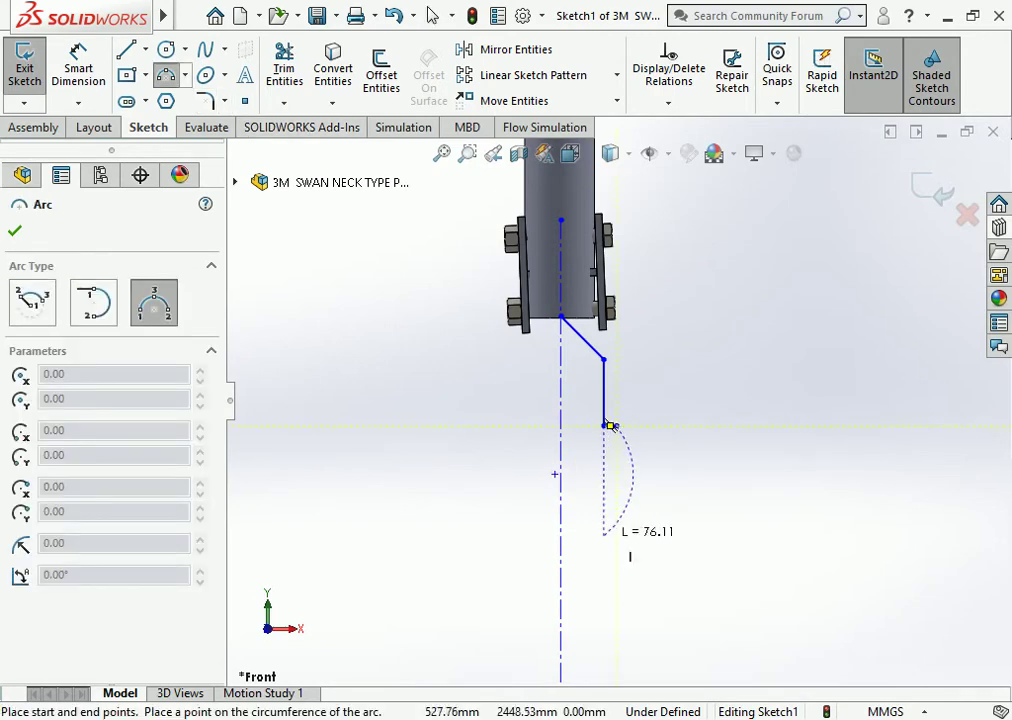
left_click(560, 553)
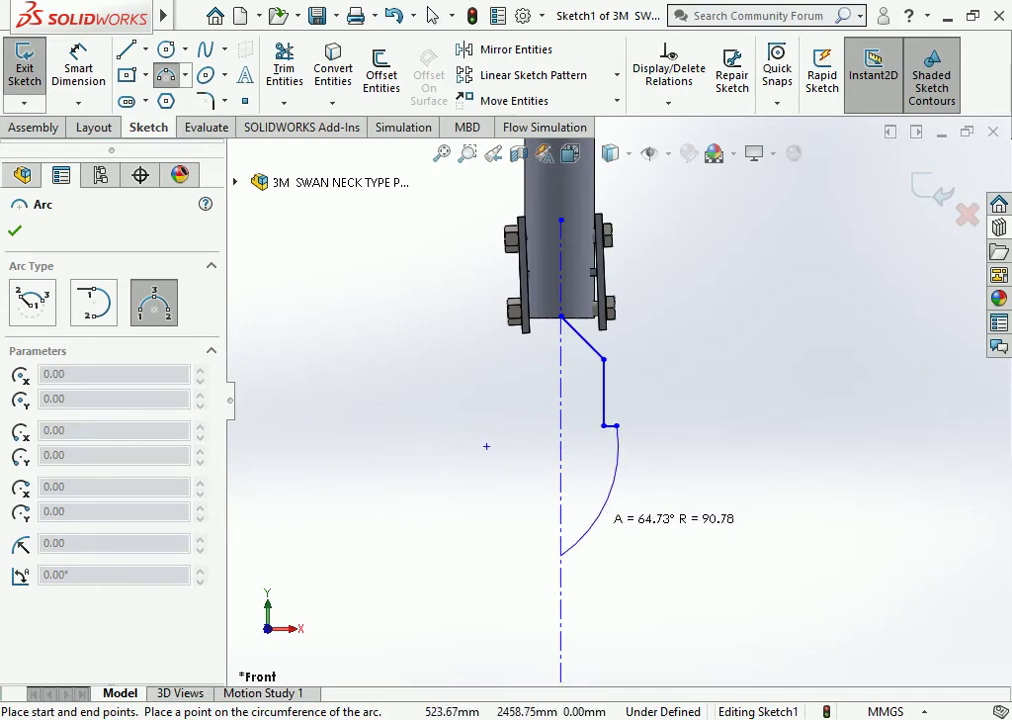
left_click(486, 446)
scroll(553, 422, "up", 3)
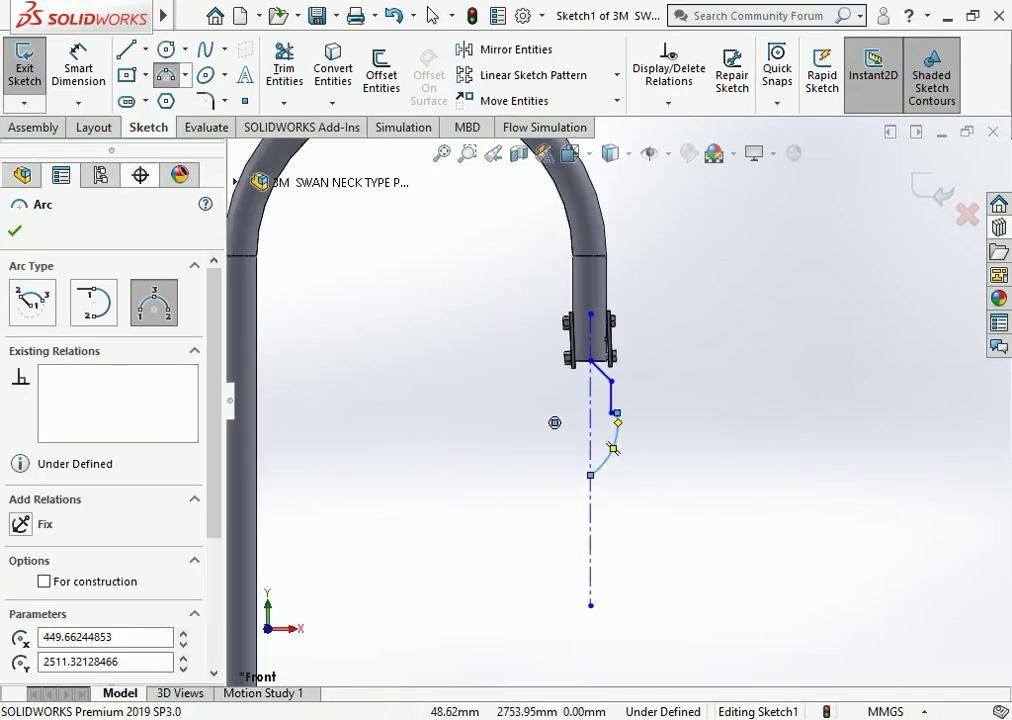
key("Escape")
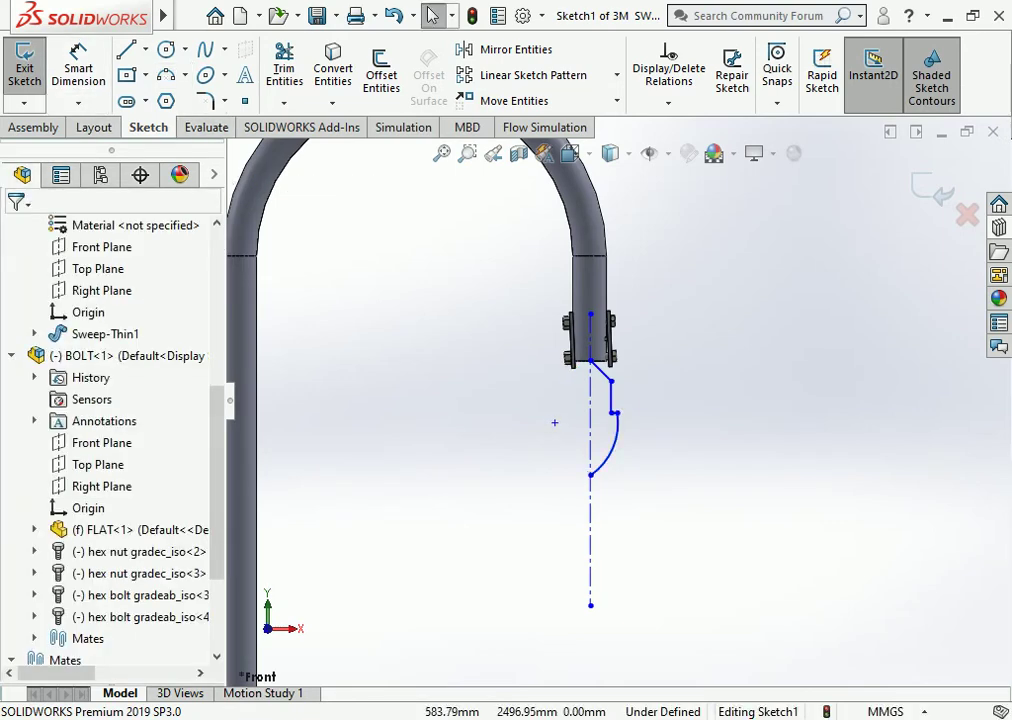
Pull the step's end outward to widen it and box-select the whole profile.
scroll(553, 422, "down", 3)
left_click_drag(610, 395, 624, 397)
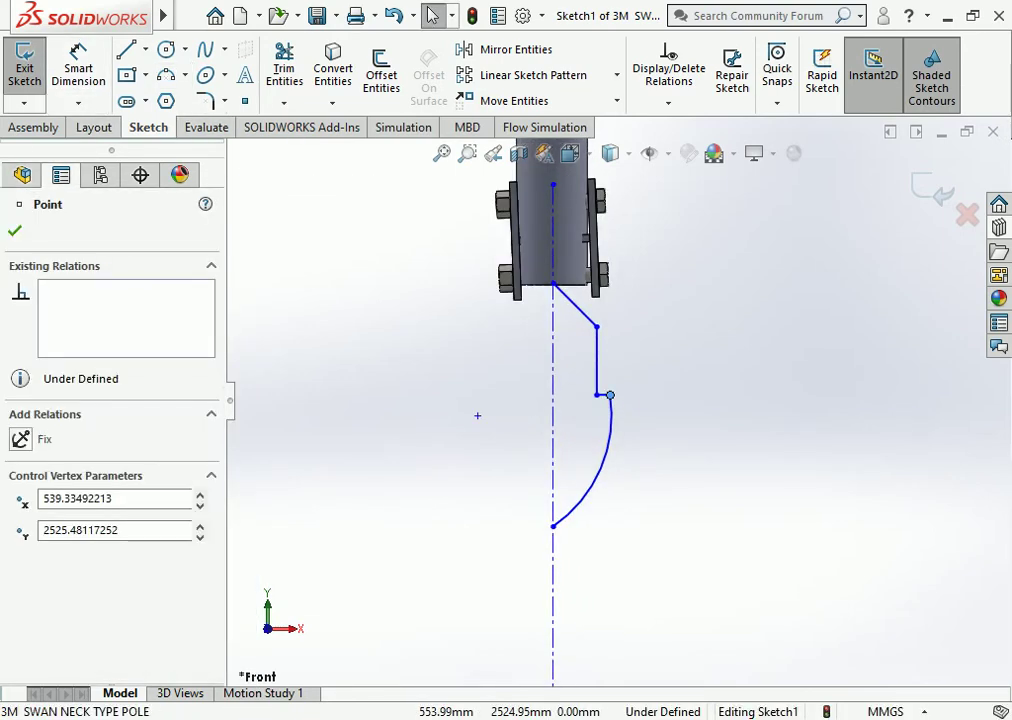
left_click(489, 408)
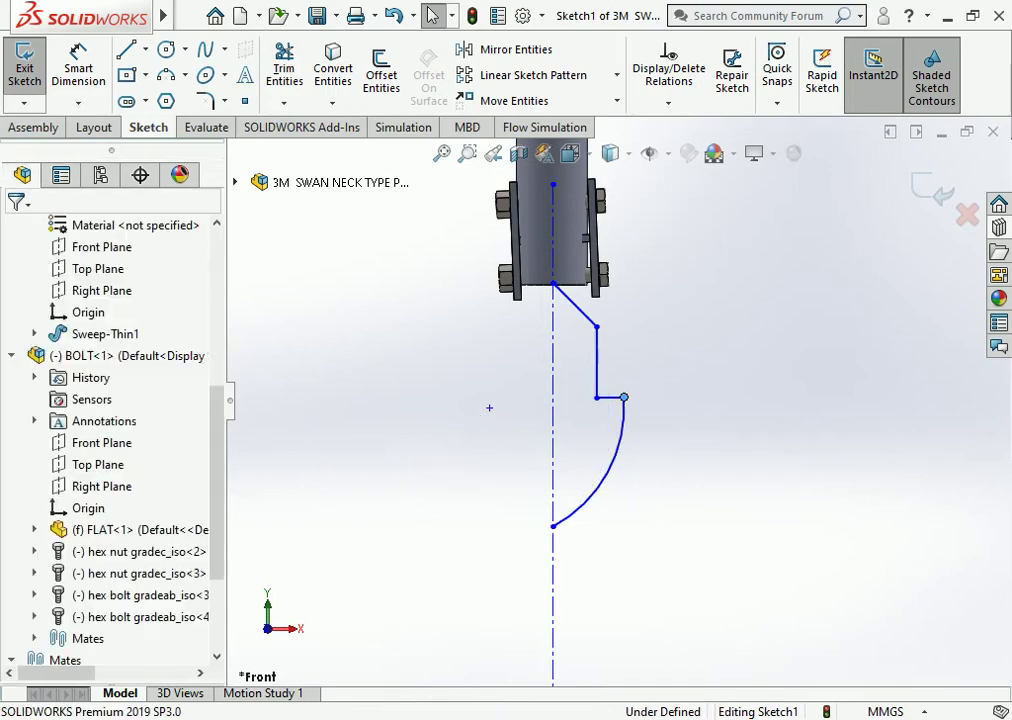
scroll(585, 402, "up", 5)
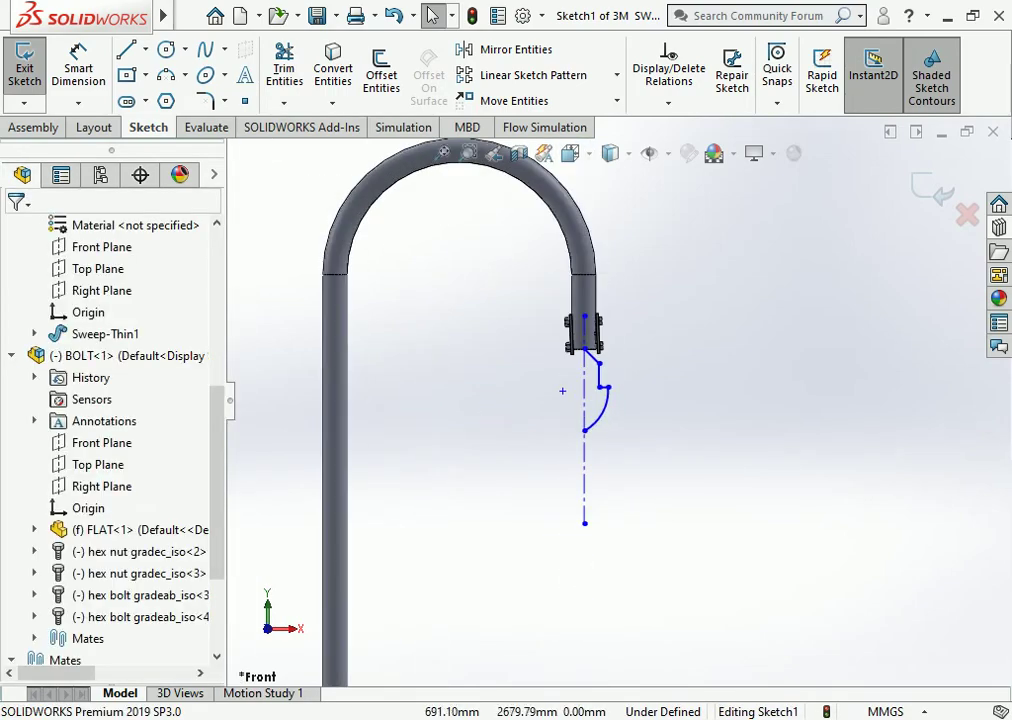
left_click_drag(757, 605, 553, 293)
scroll(638, 431, "down", 2)
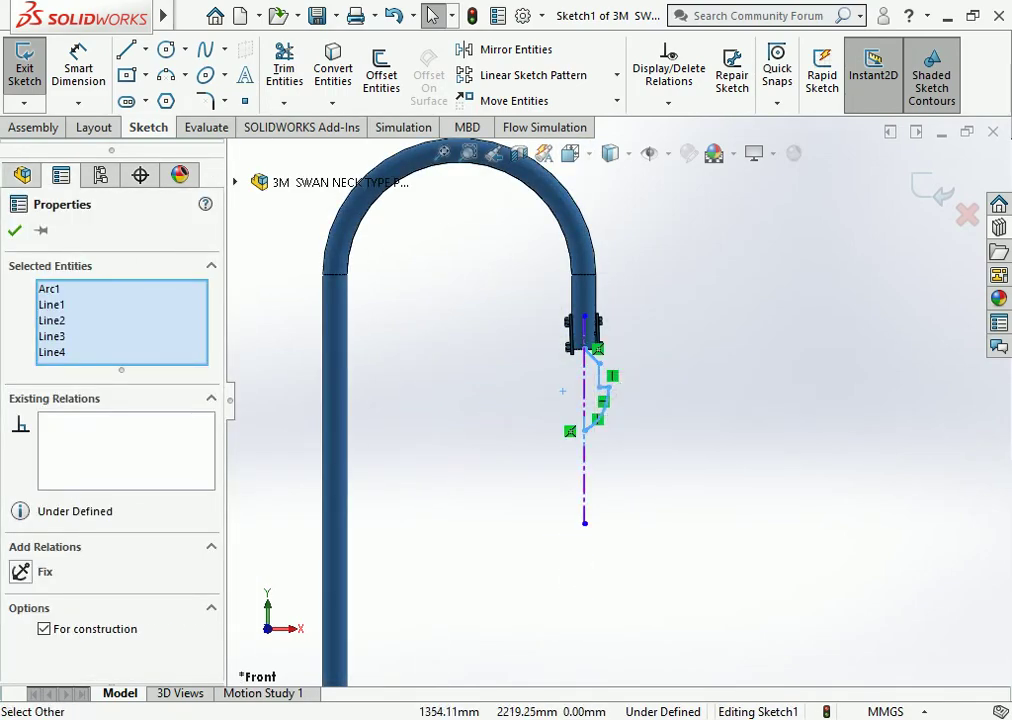
Copy the lamp-shade profile despite the warning, exit Sketch1, and start a new document.
key("ctrl+c")
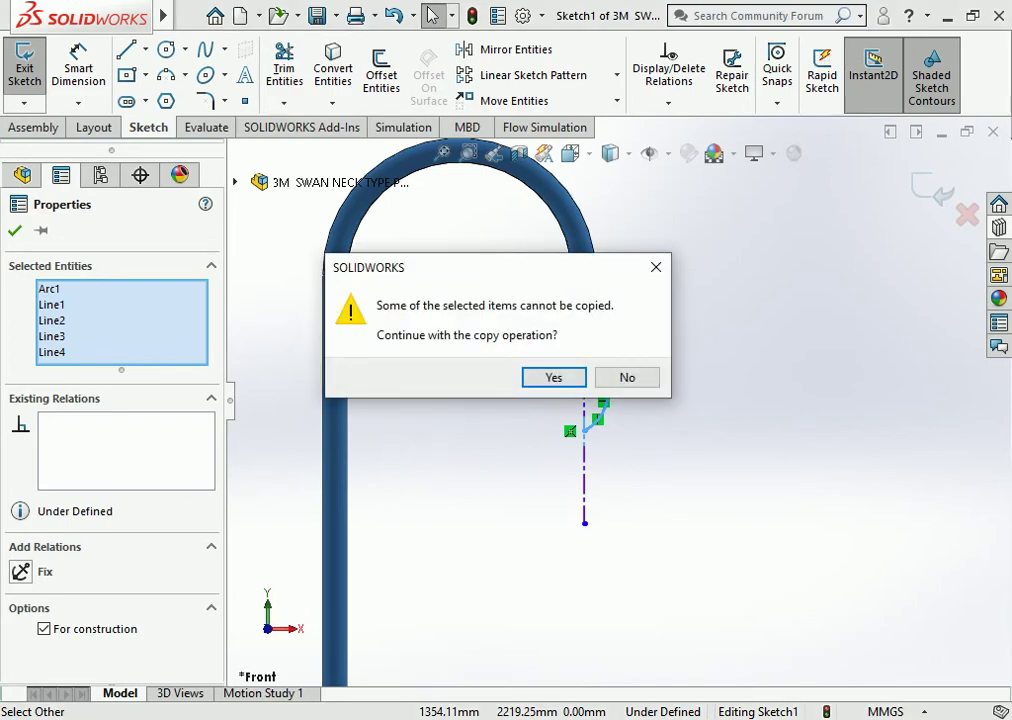
key("Return")
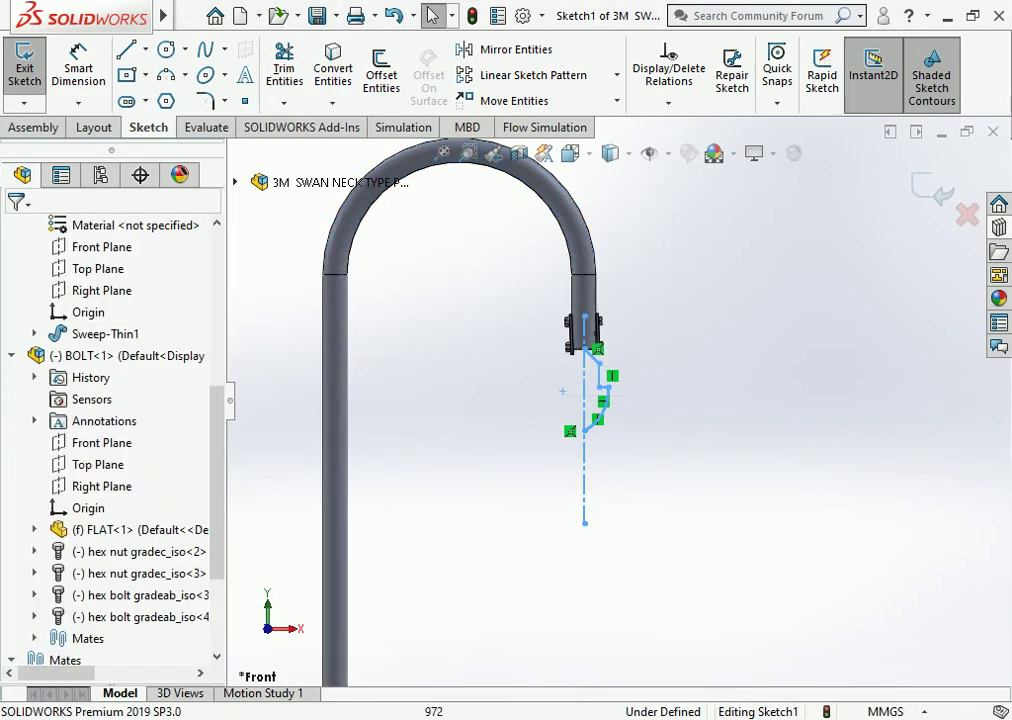
key("ctrl+v")
key("ctrl+b")
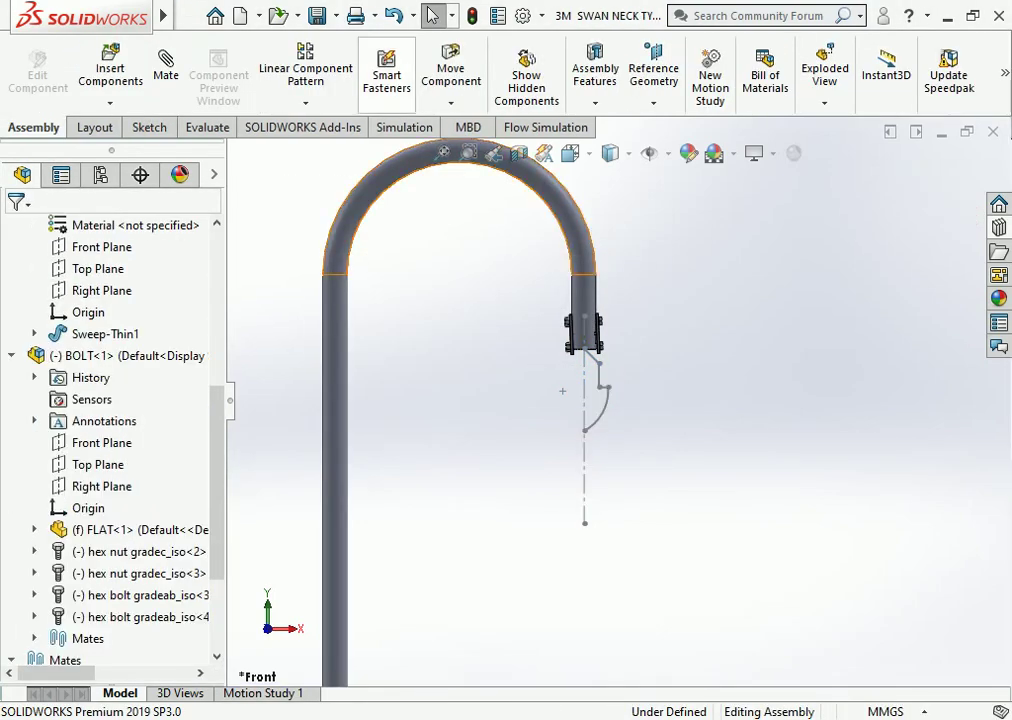
key("ctrl+n")
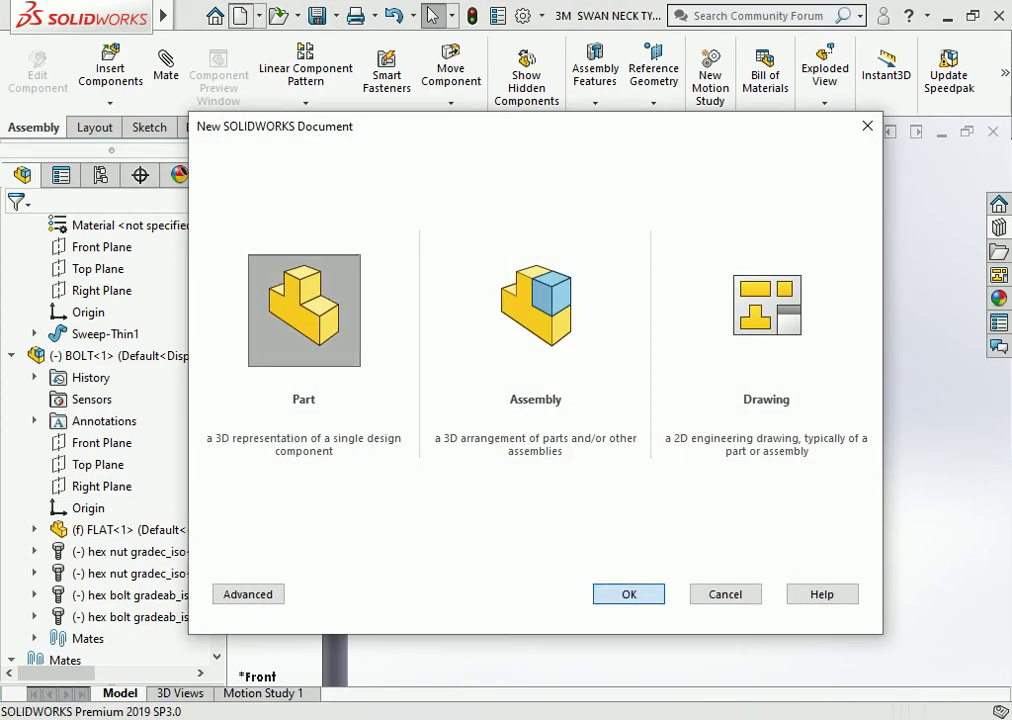
Create a new part and sketch on its Front Plane, selecting the origin for pasting.
key("Return")
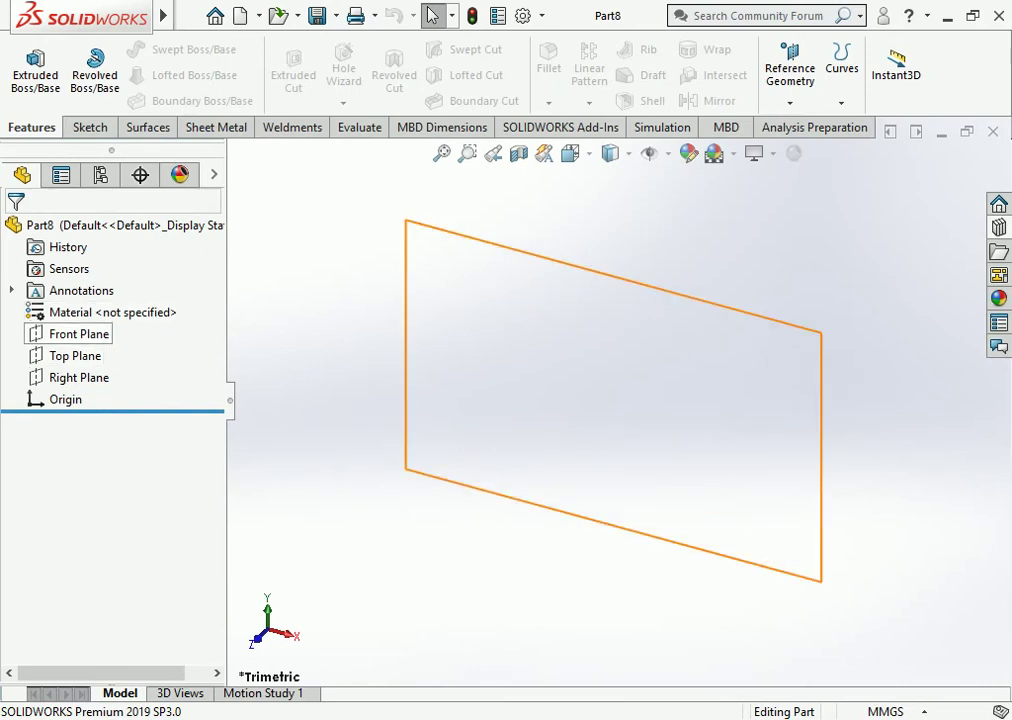
left_click(79, 334)
left_click(114, 310)
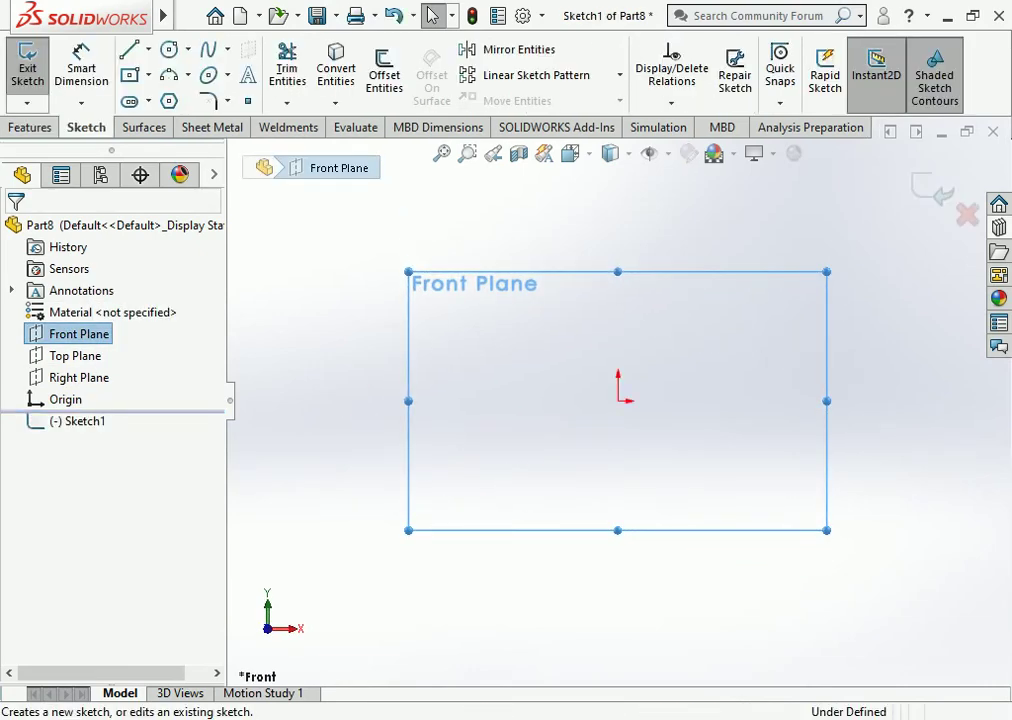
left_click(622, 403)
left_click(618, 400)
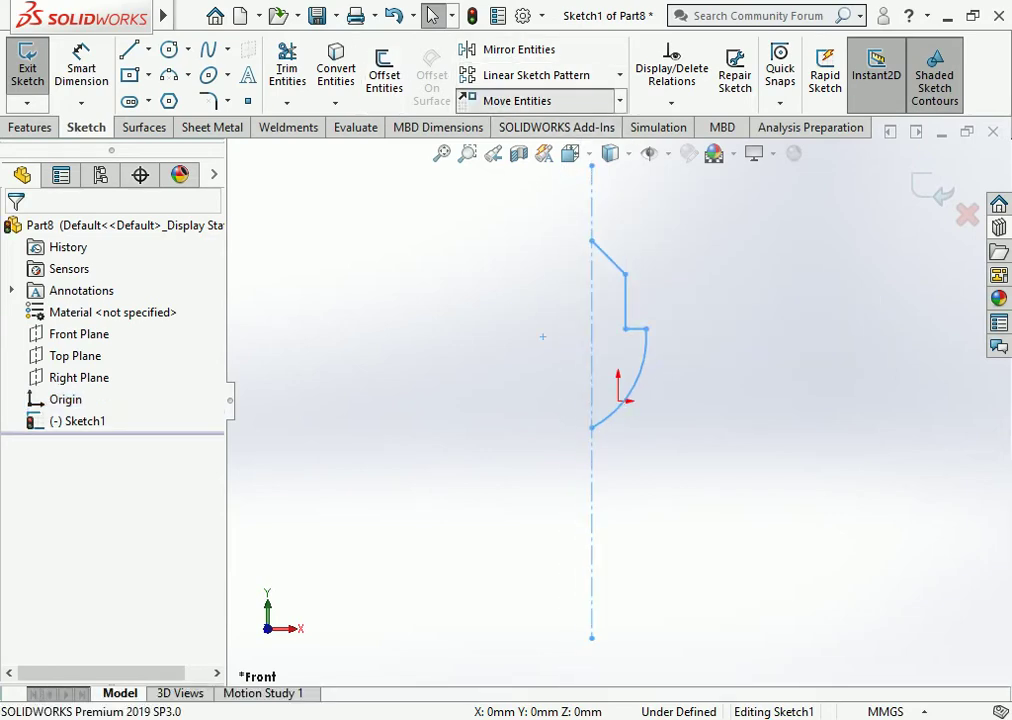
Move the pasted profile so its top endpoint sits on the origin.
left_click(505, 100)
left_click(592, 241)
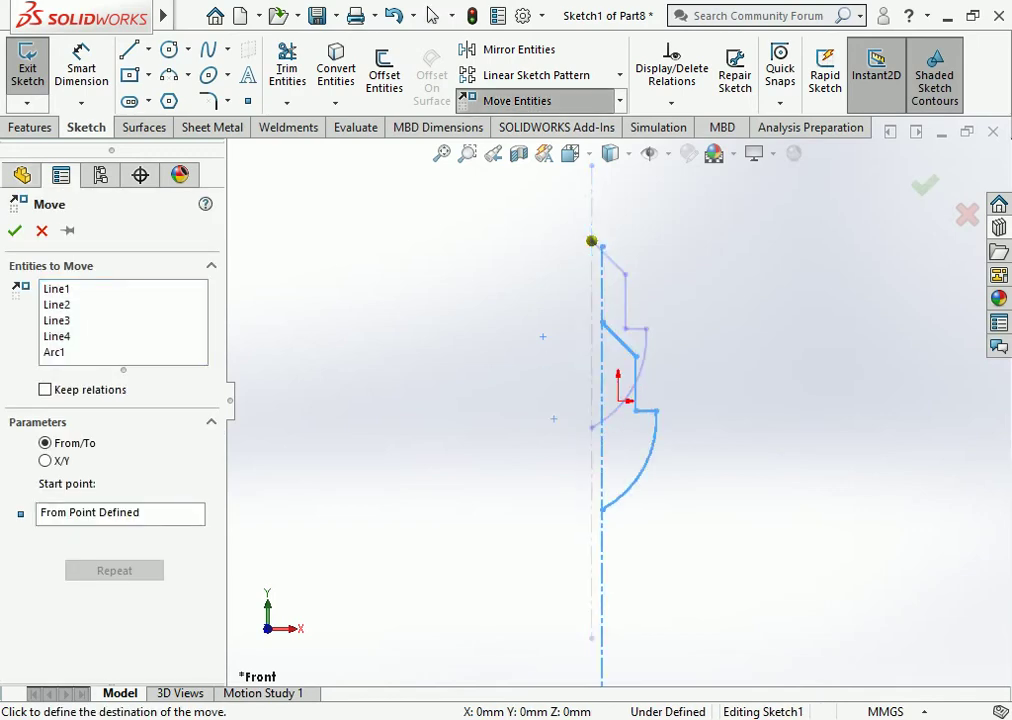
left_click(569, 496)
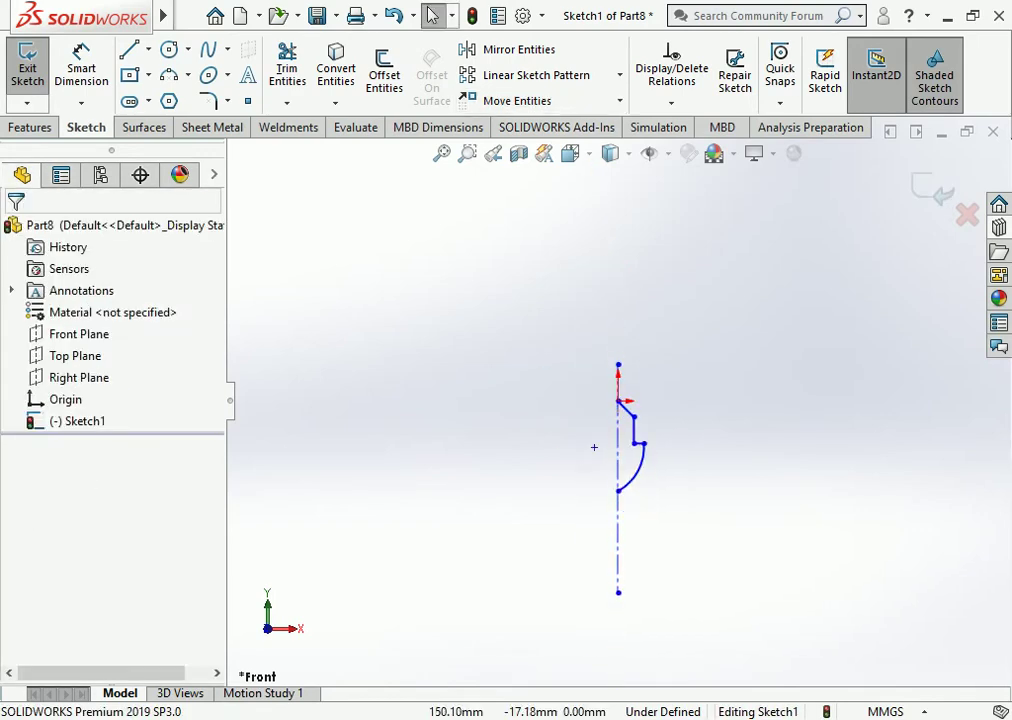
Start a Revolved Boss/Base of the open profile around centerline Line1.
left_click(29, 127)
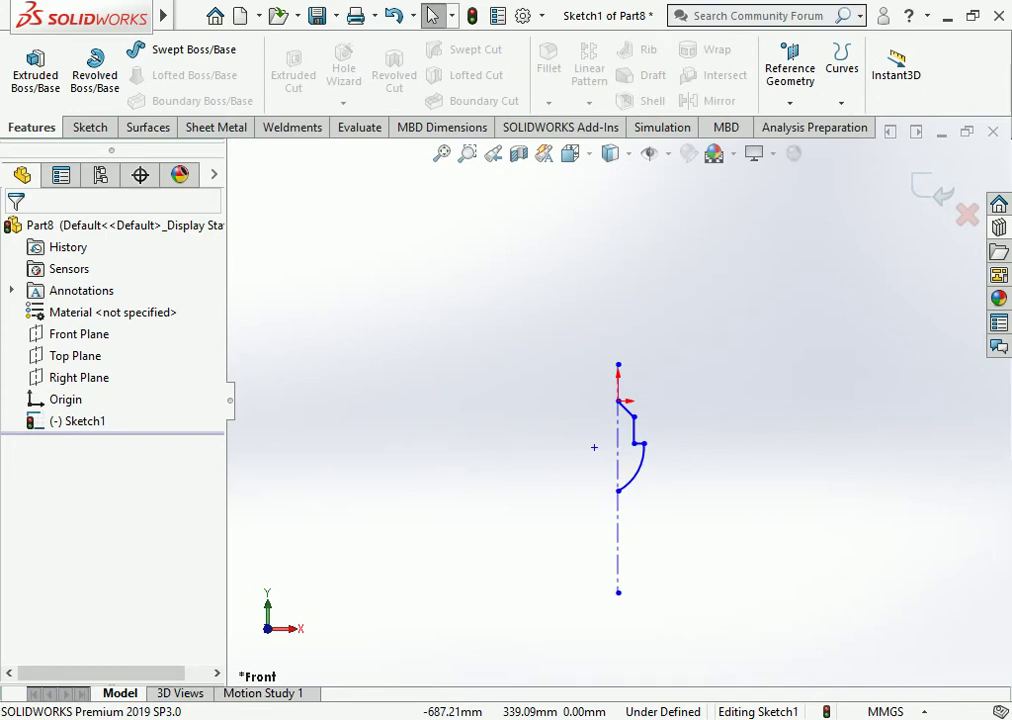
left_click(94, 75)
left_click(551, 377)
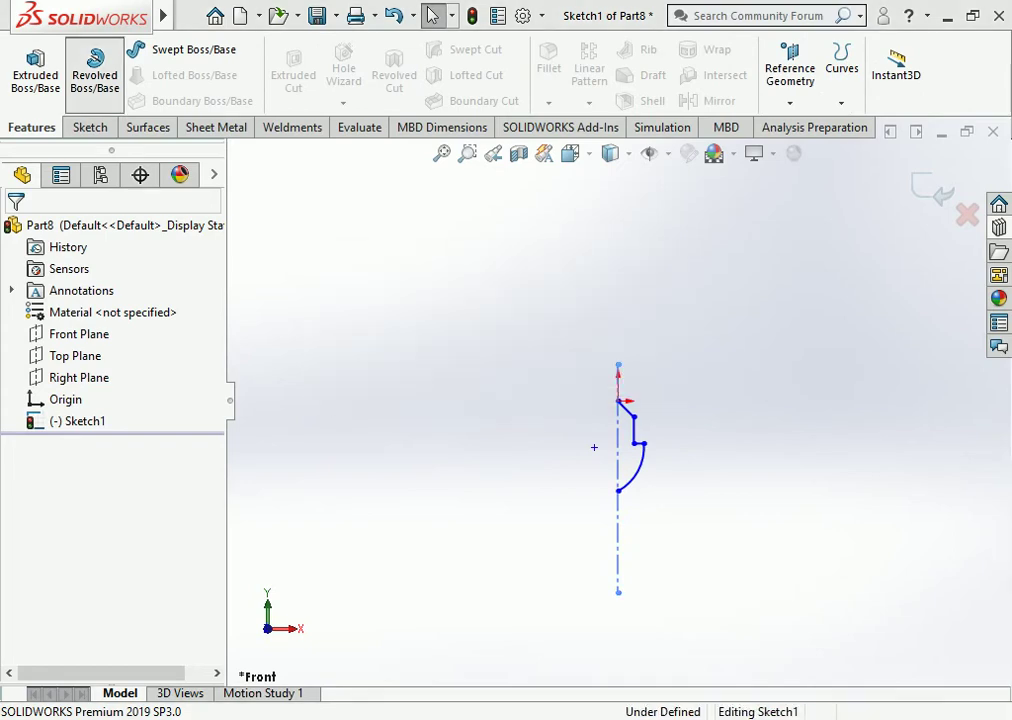
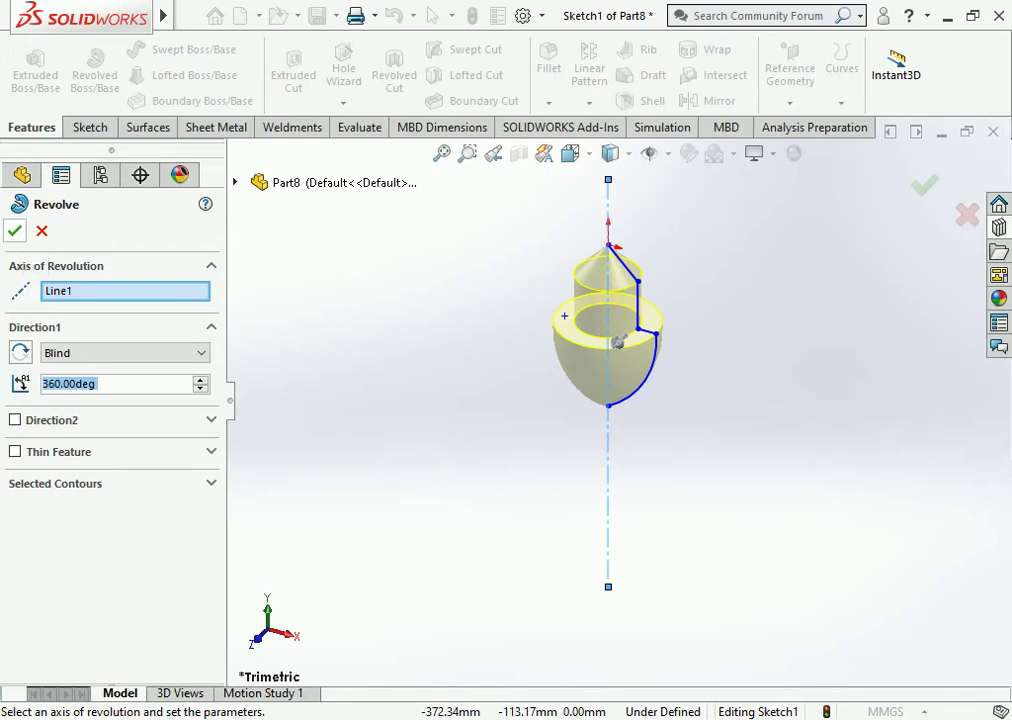
Cancel the revolve, switch to Front view and readjust the profile's shoulder point.
key("Escape")
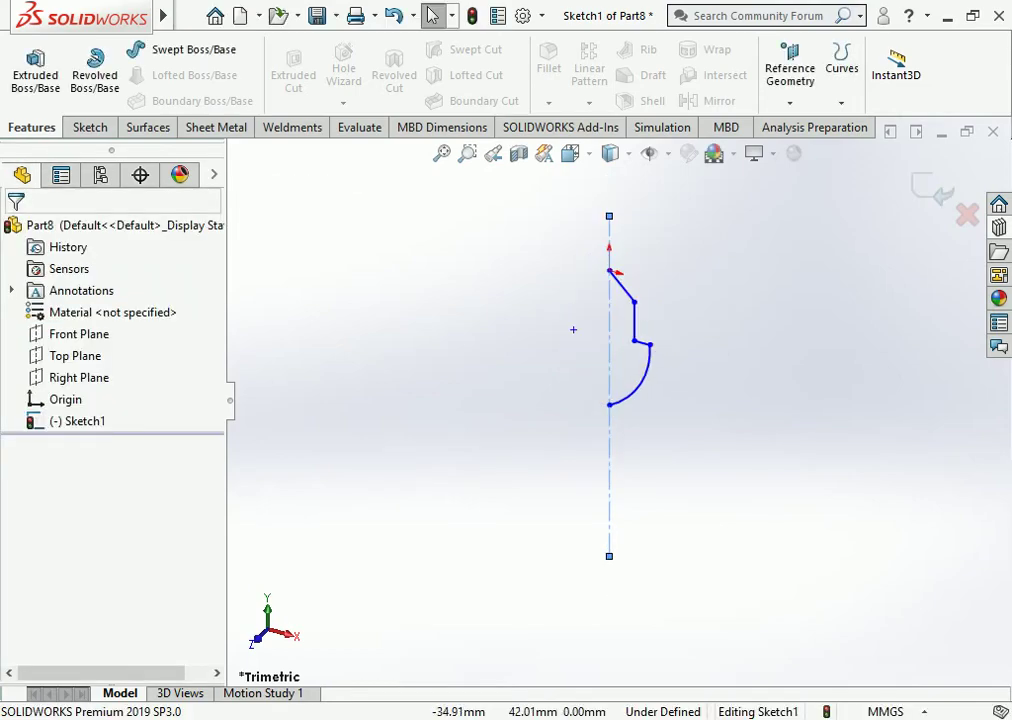
left_click(570, 153)
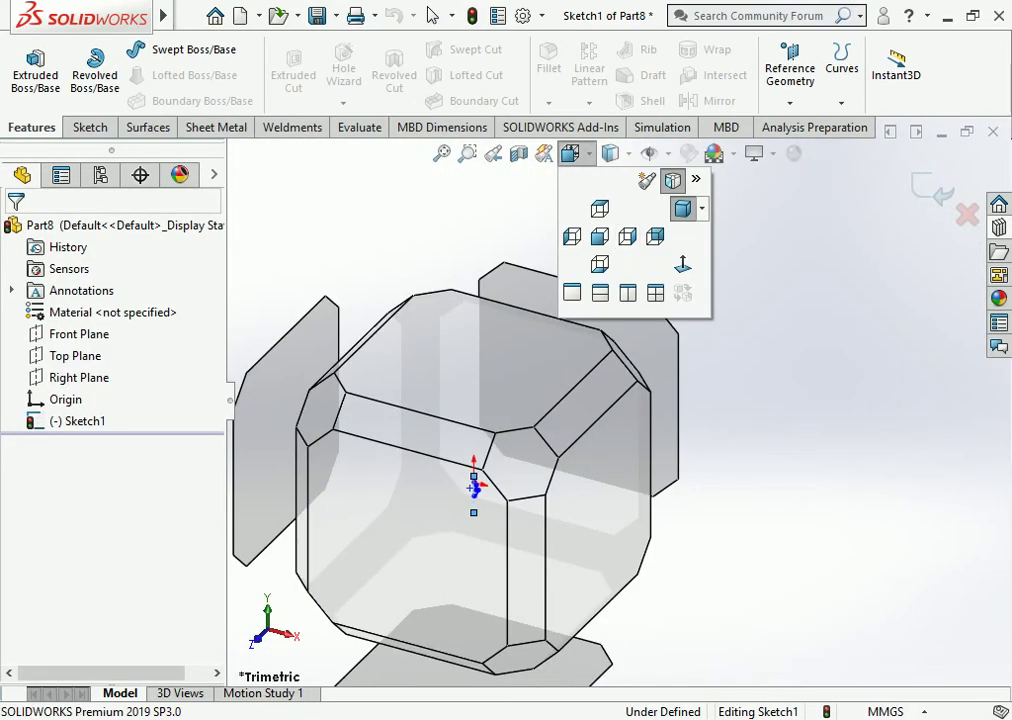
key("ctrl+1")
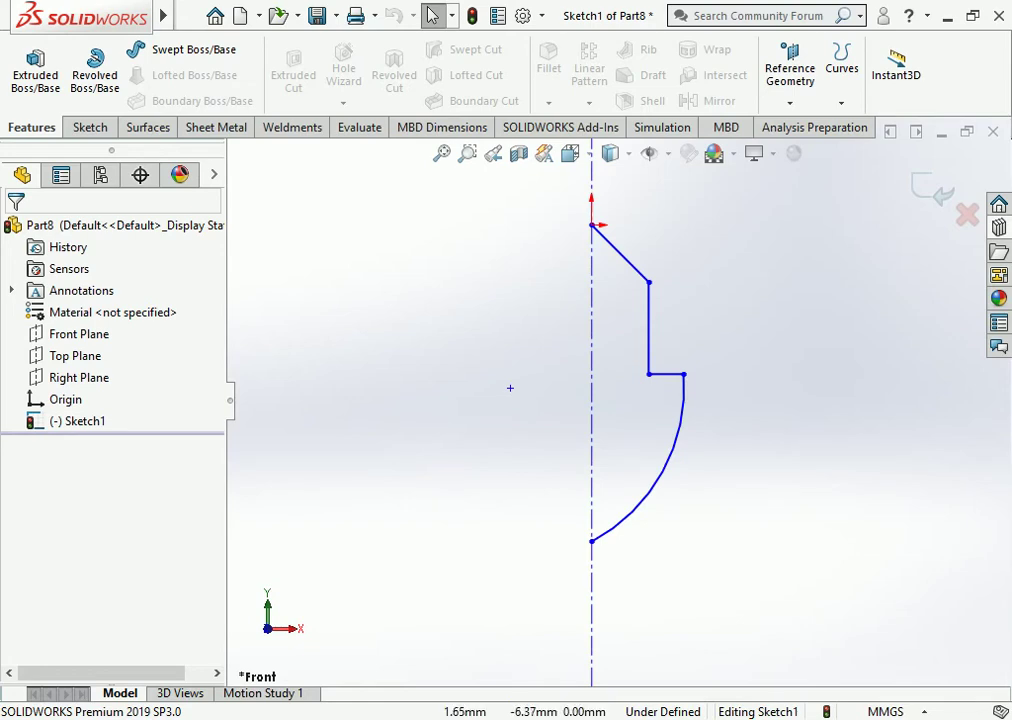
left_click_drag(648, 282, 685, 248)
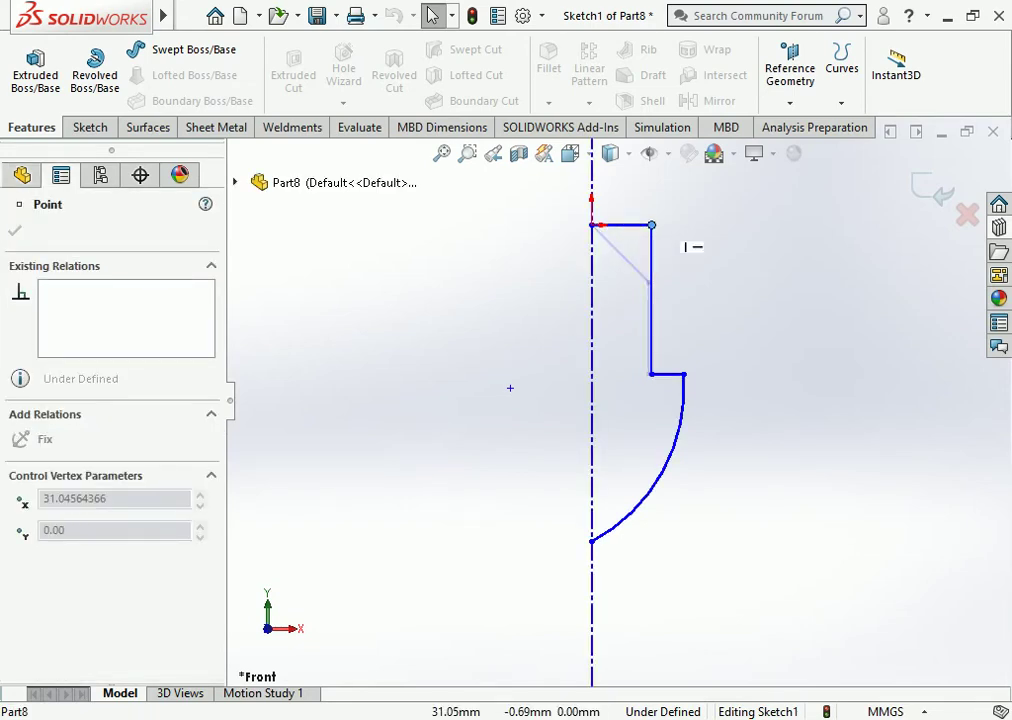
left_click_drag(685, 249, 682, 294)
key("Escape")
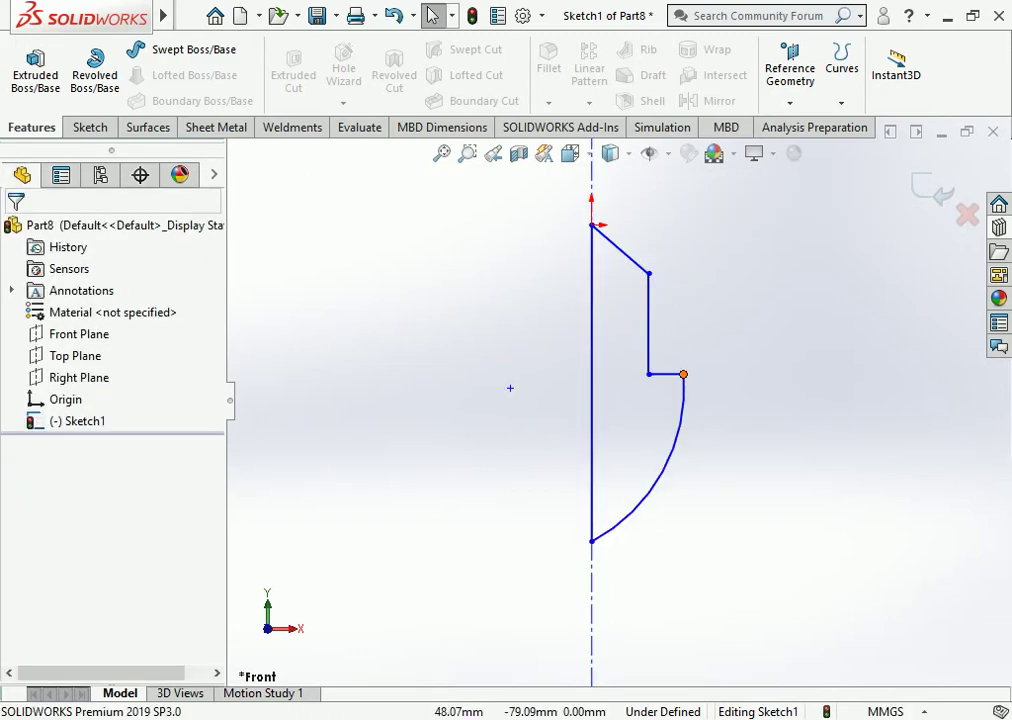
Move the arc's top endpoint outward and lower the top point to flatten the tip.
left_click_drag(683, 374, 726, 396)
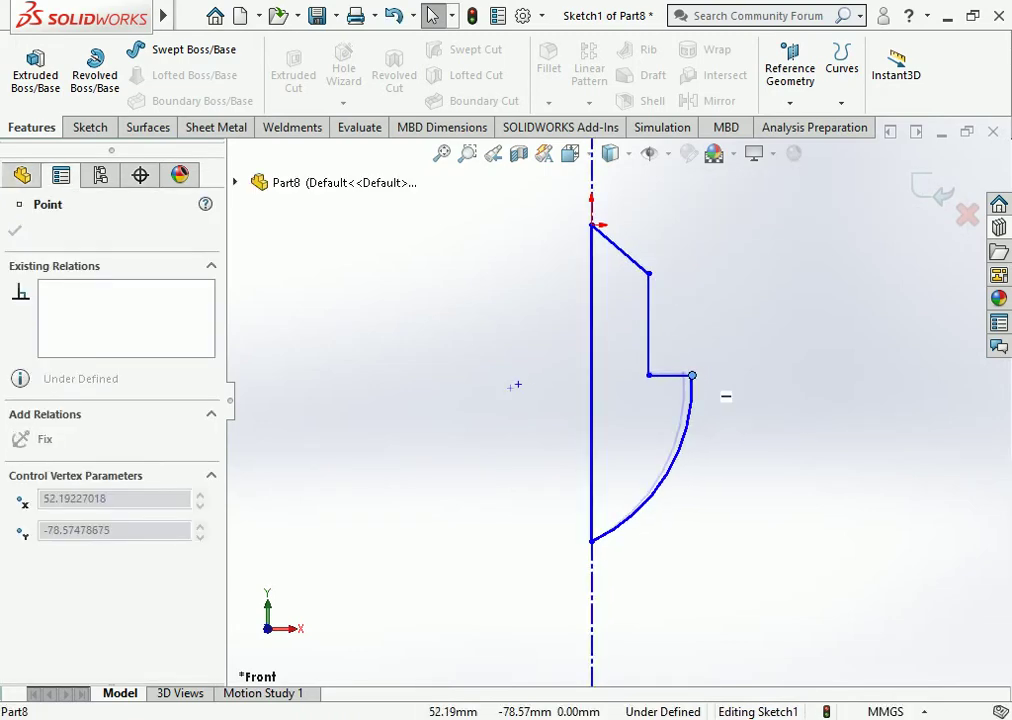
key("Escape")
left_click(441, 153)
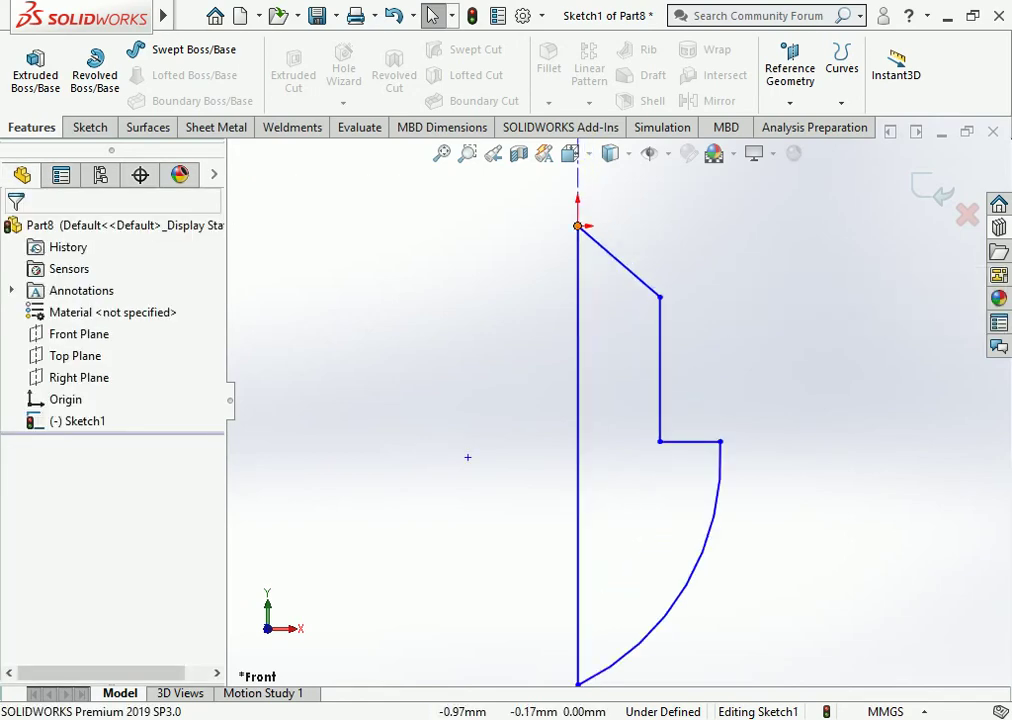
left_click_drag(577, 226, 577, 297)
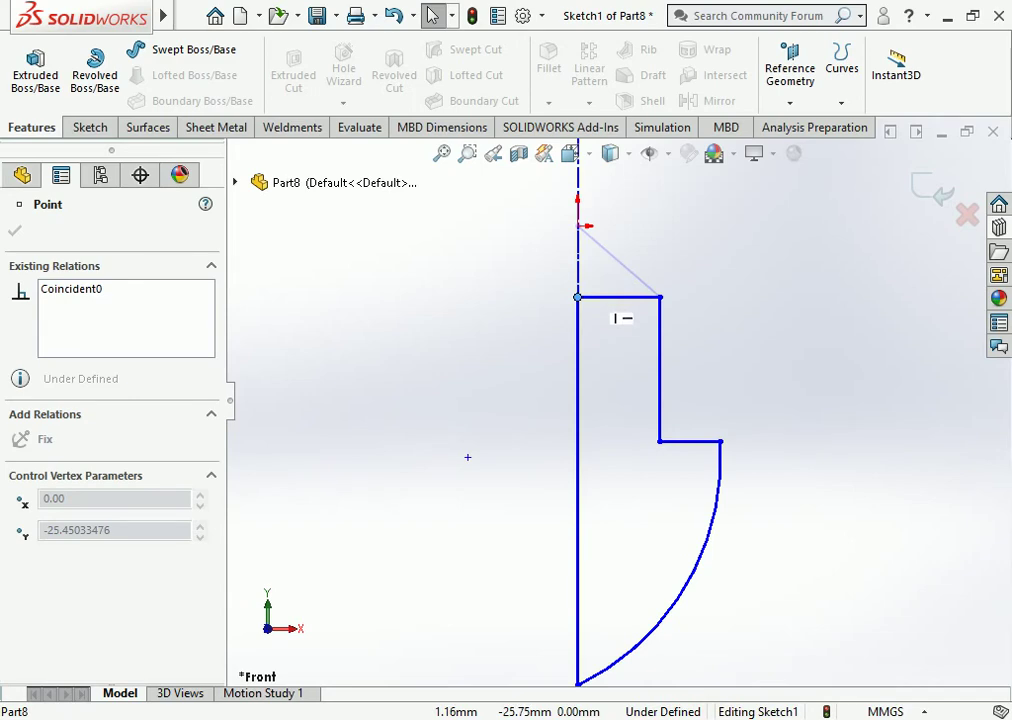
key("Escape")
Widen the step at the arc's top end and extend the arc's bottom end down the centreline.
key("f")
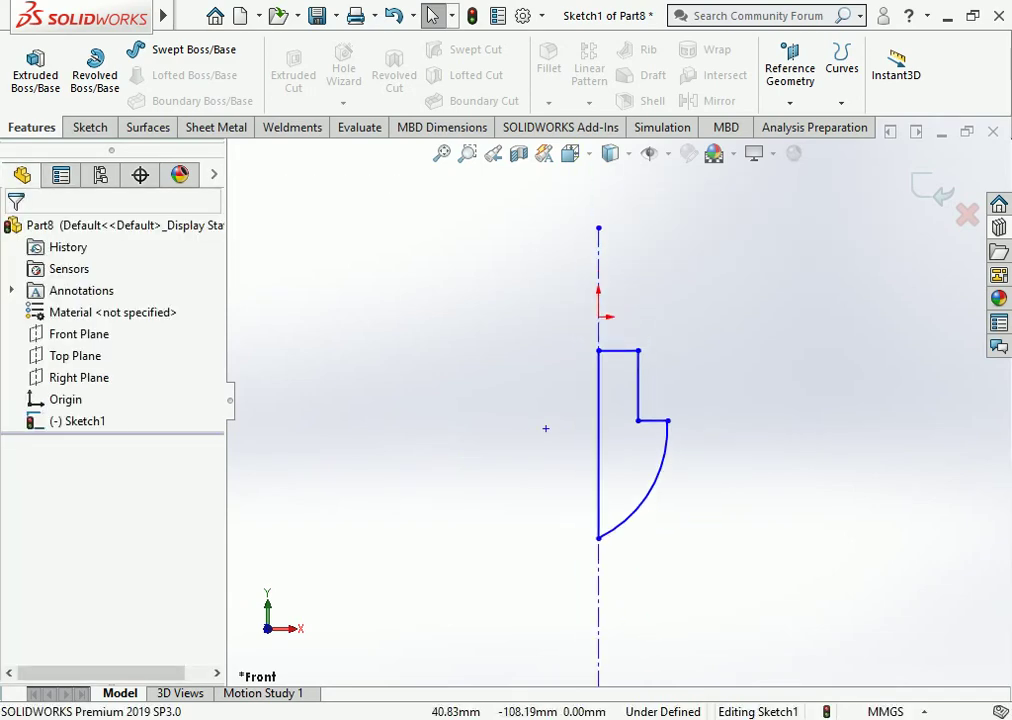
left_click_drag(668, 420, 689, 421)
left_click(717, 458)
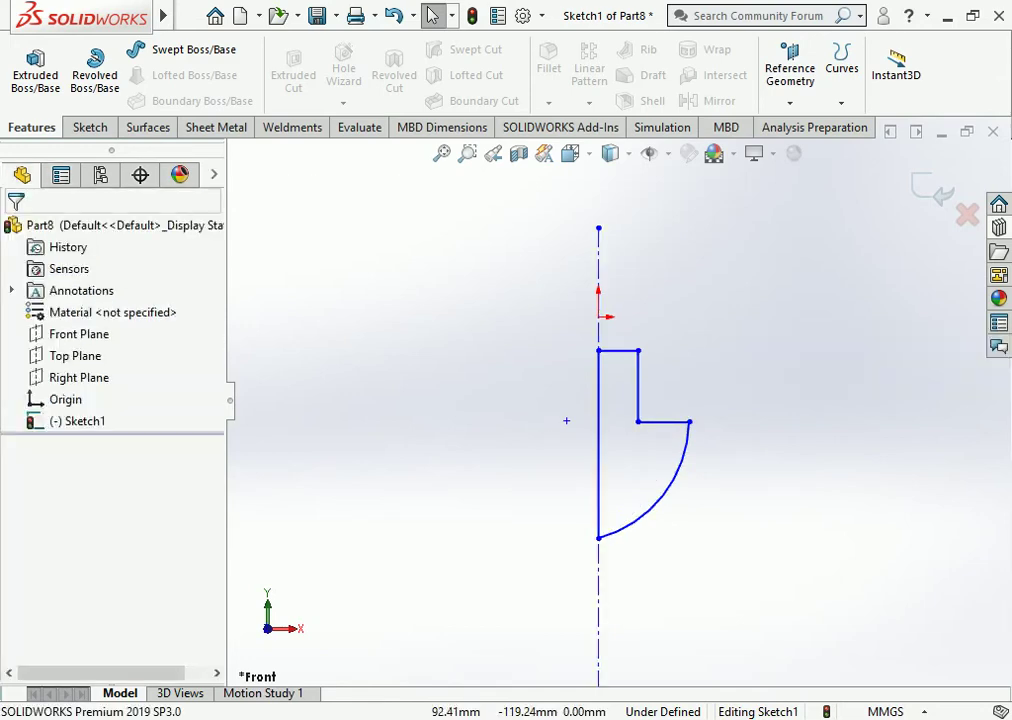
left_click_drag(598, 538, 596, 571)
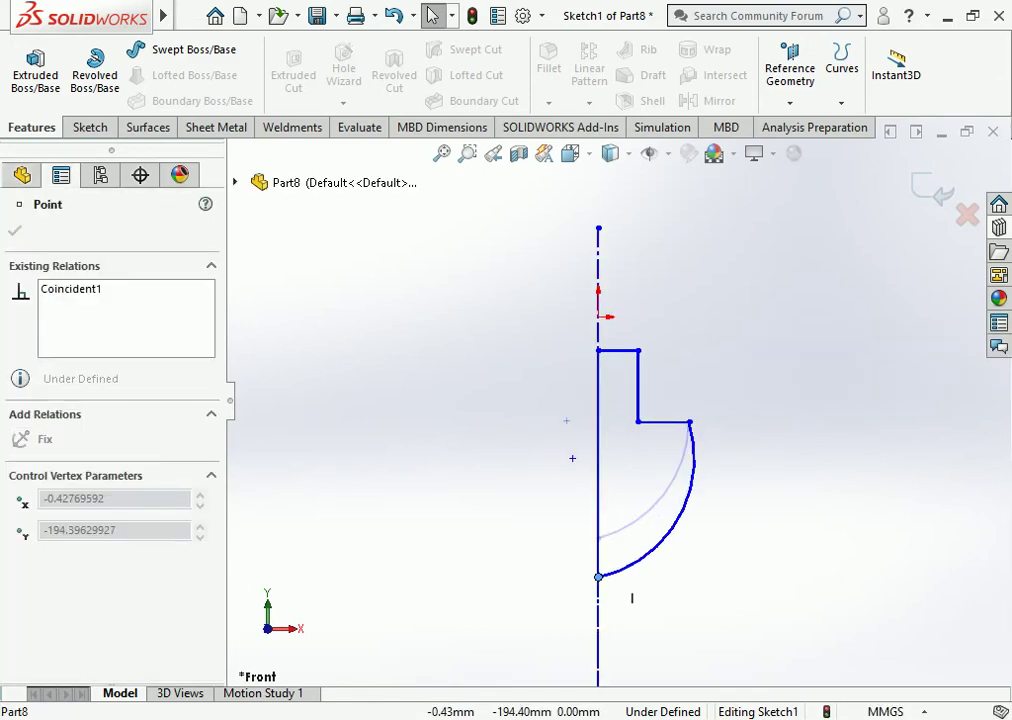
left_click(629, 592)
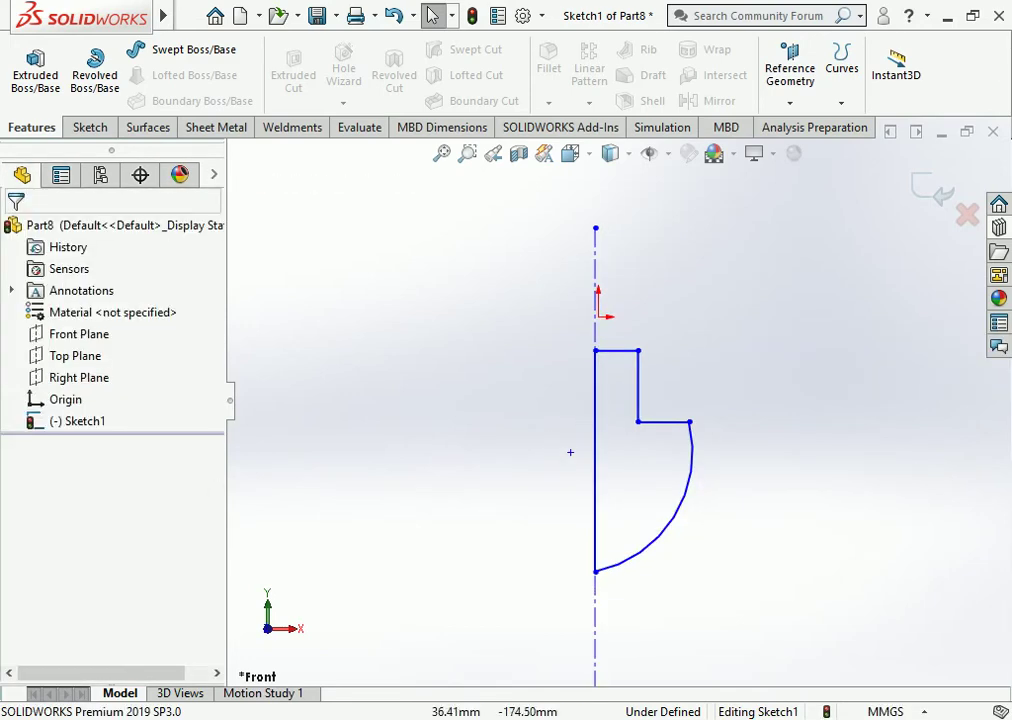
Revolve the profile 360° into a solid with rounded base, flat shoulder and cylindrical boss.
left_click(95, 68)
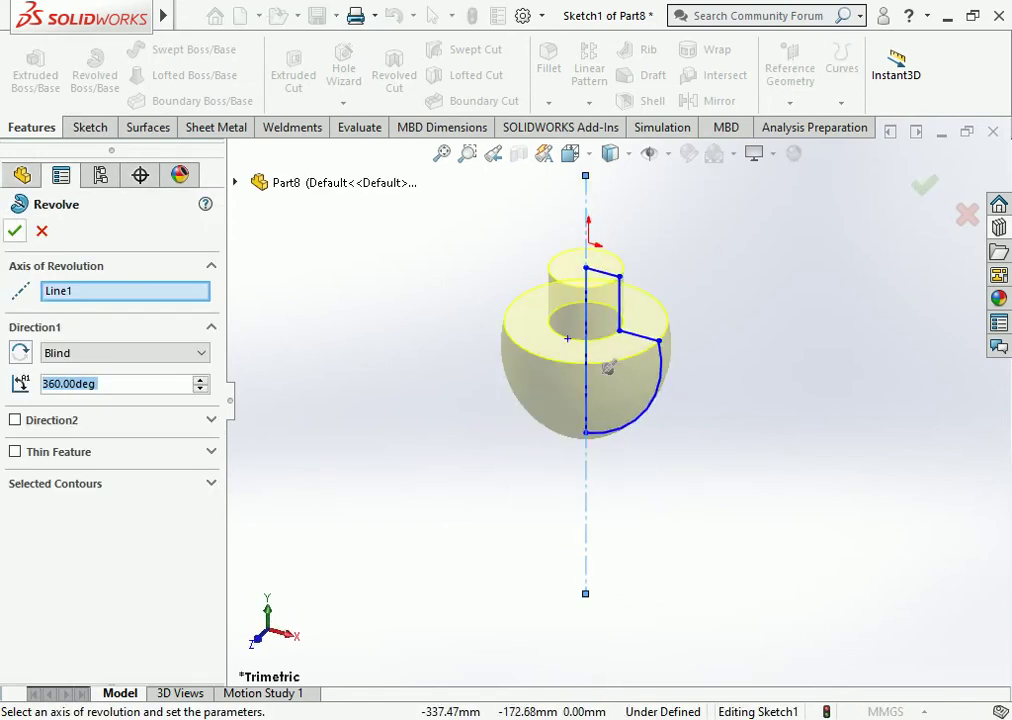
key("Return")
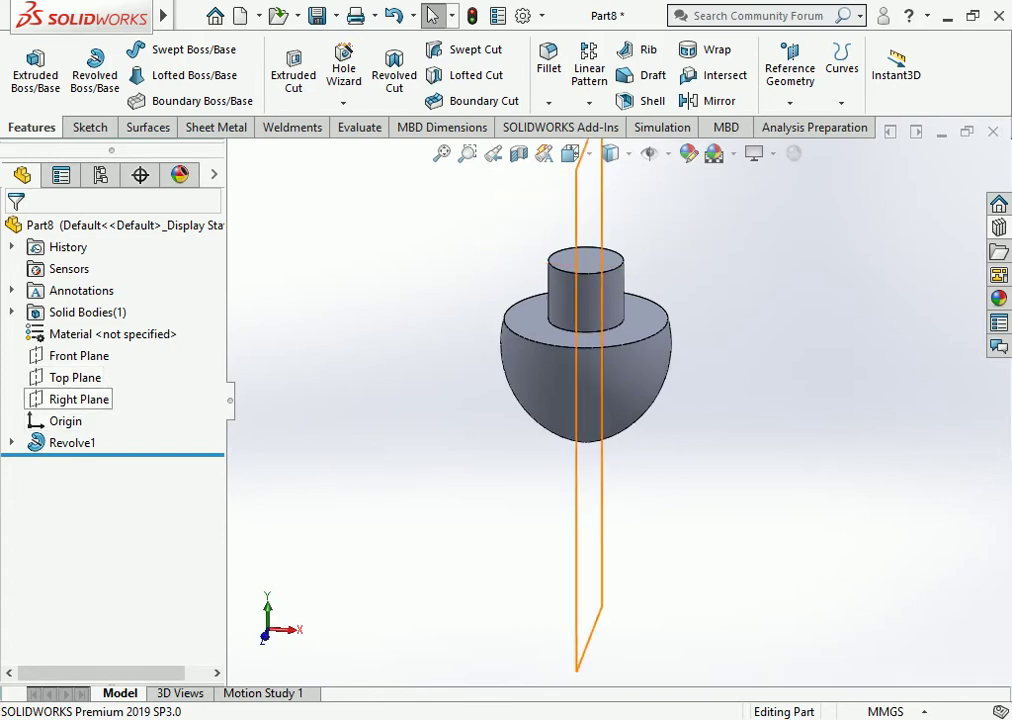
Undo the revolve and replace the curved bottom with a vertical edge and arc to the centreline.
left_click(393, 15)
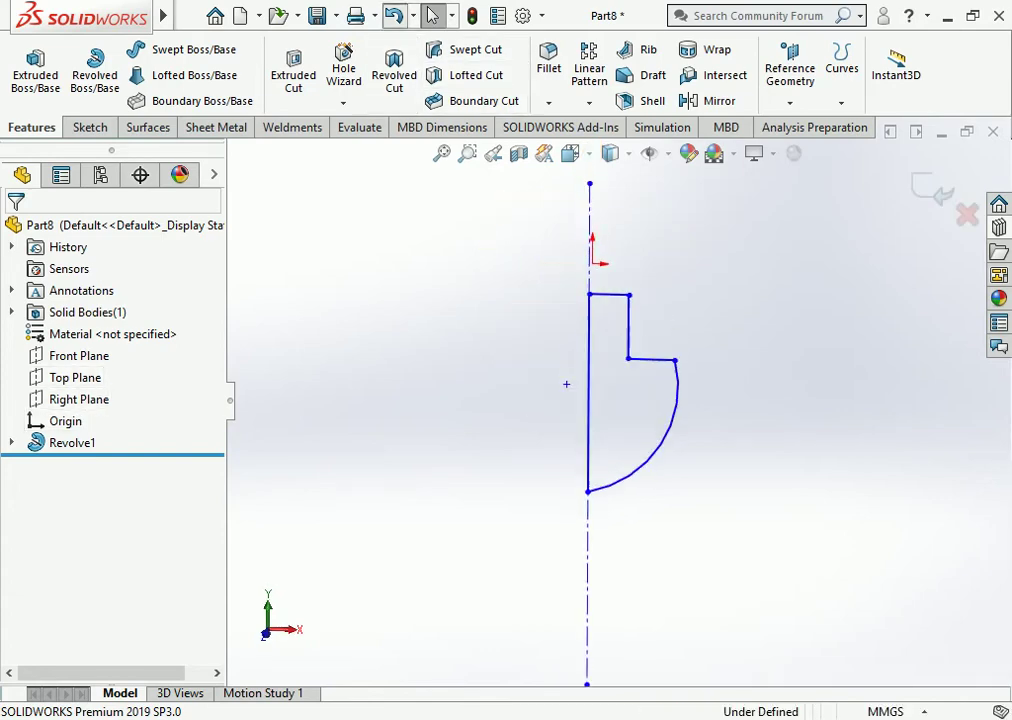
left_click(673, 516)
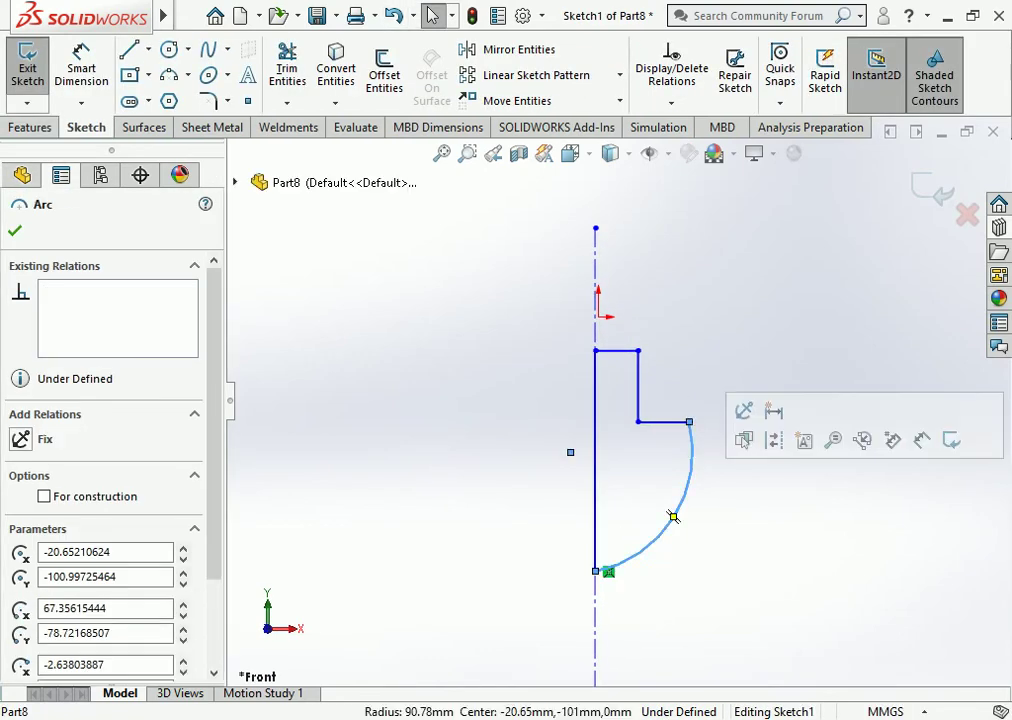
key("Delete")
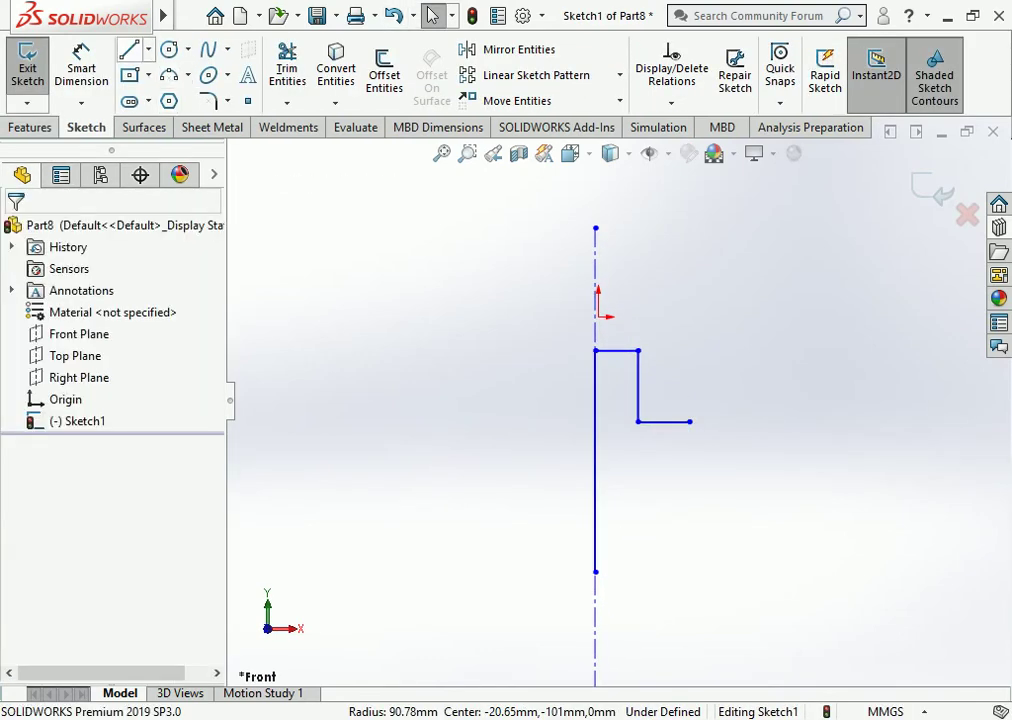
left_click(128, 49)
left_click(690, 421)
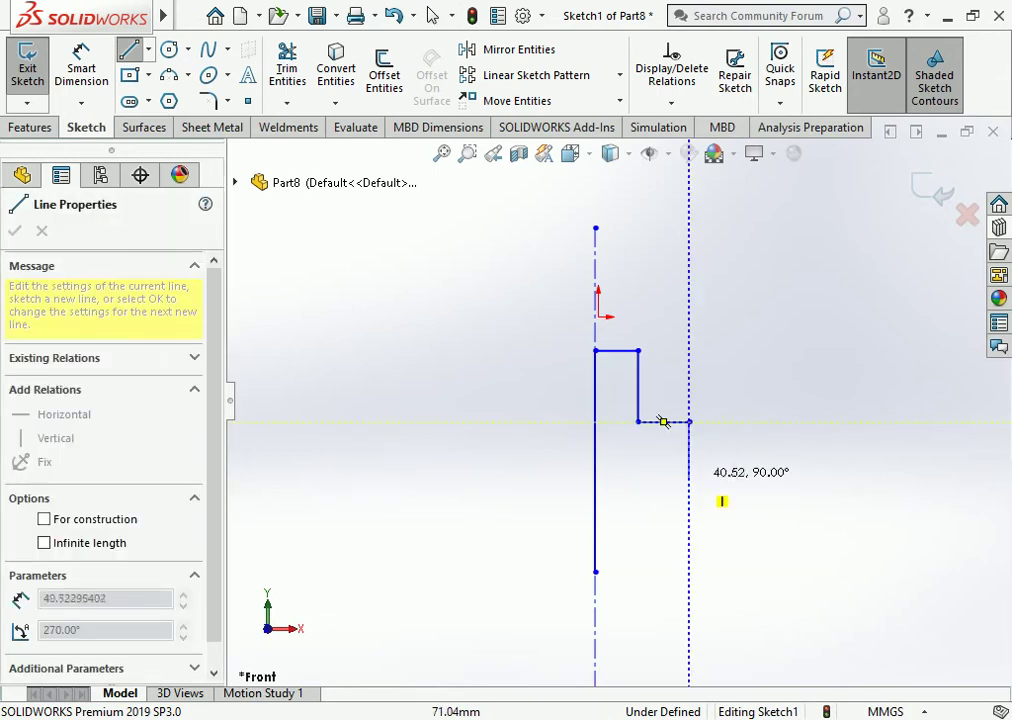
left_click(689, 493)
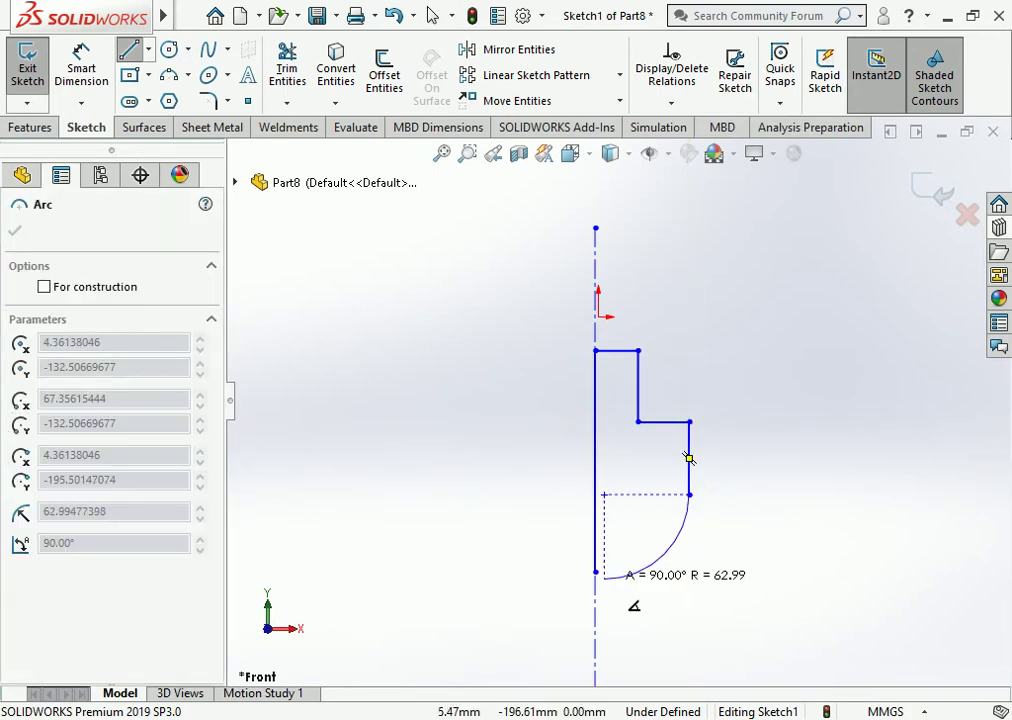
left_click(595, 571)
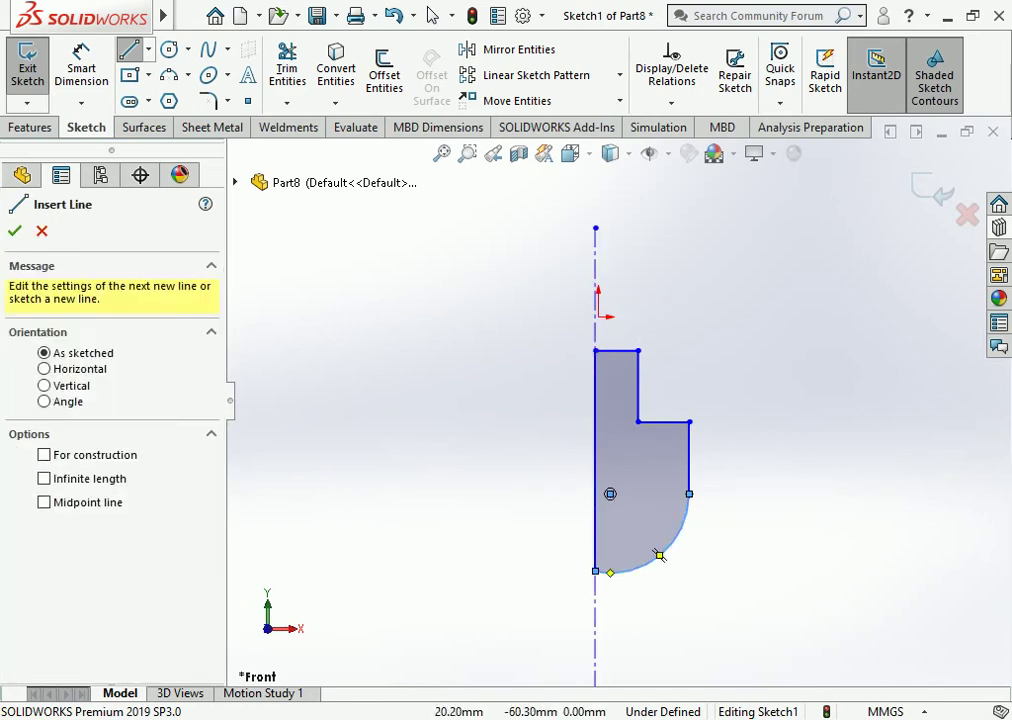
key("Escape")
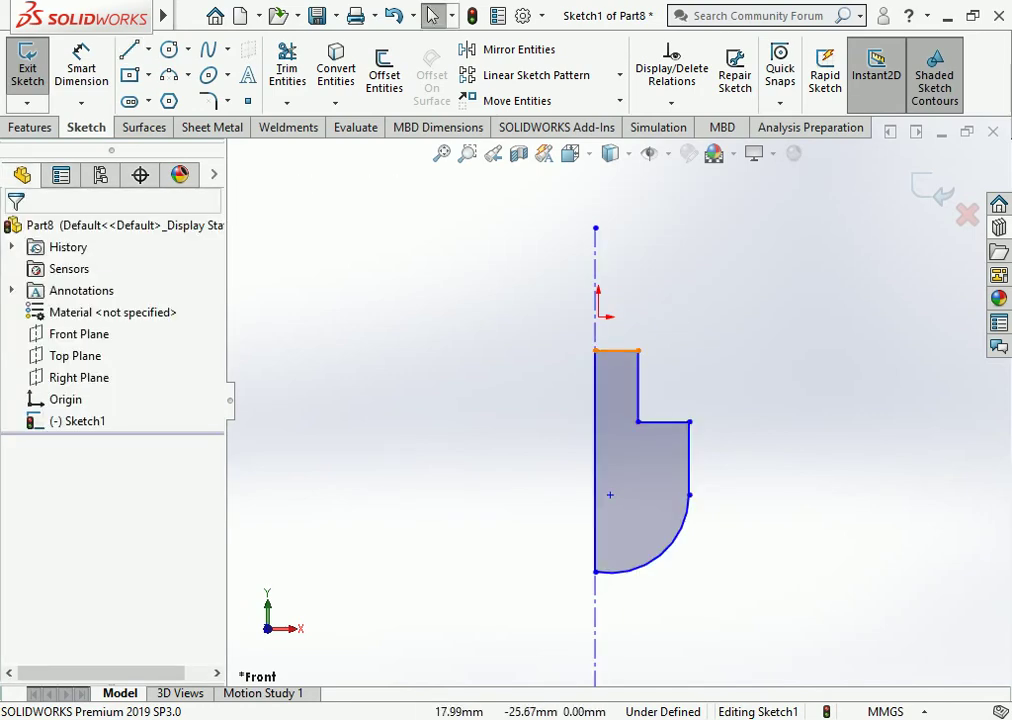
Lower the profile's top edge and pull its right edge inward to narrow it.
left_click_drag(616, 350, 616, 391)
key("Escape")
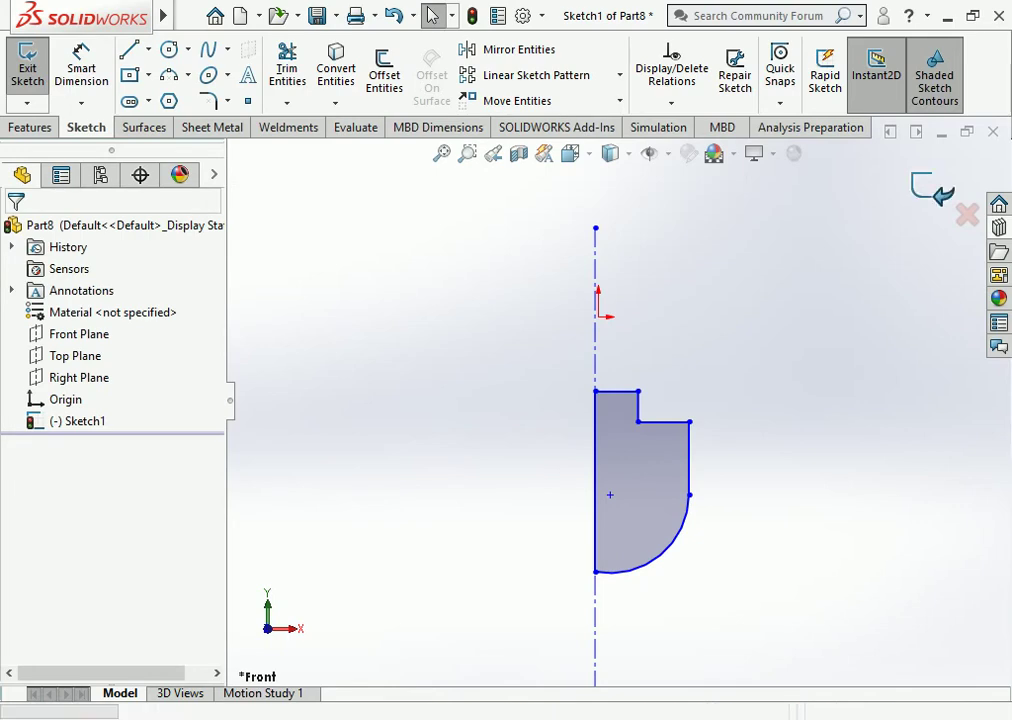
key("ctrl+b")
left_click(689, 458)
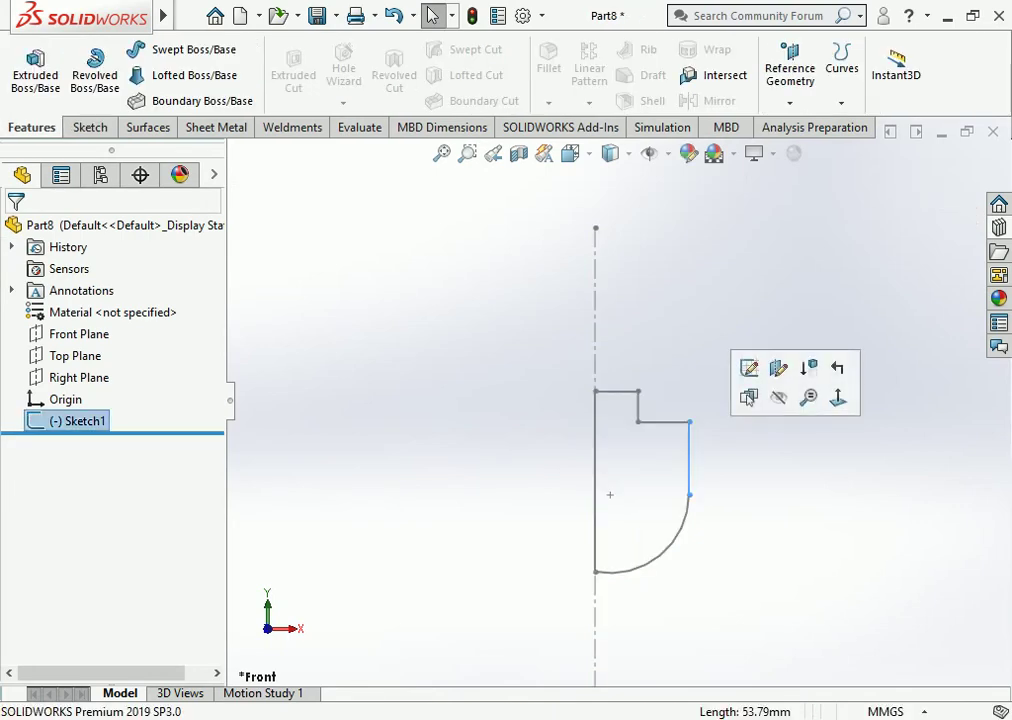
left_click(746, 368)
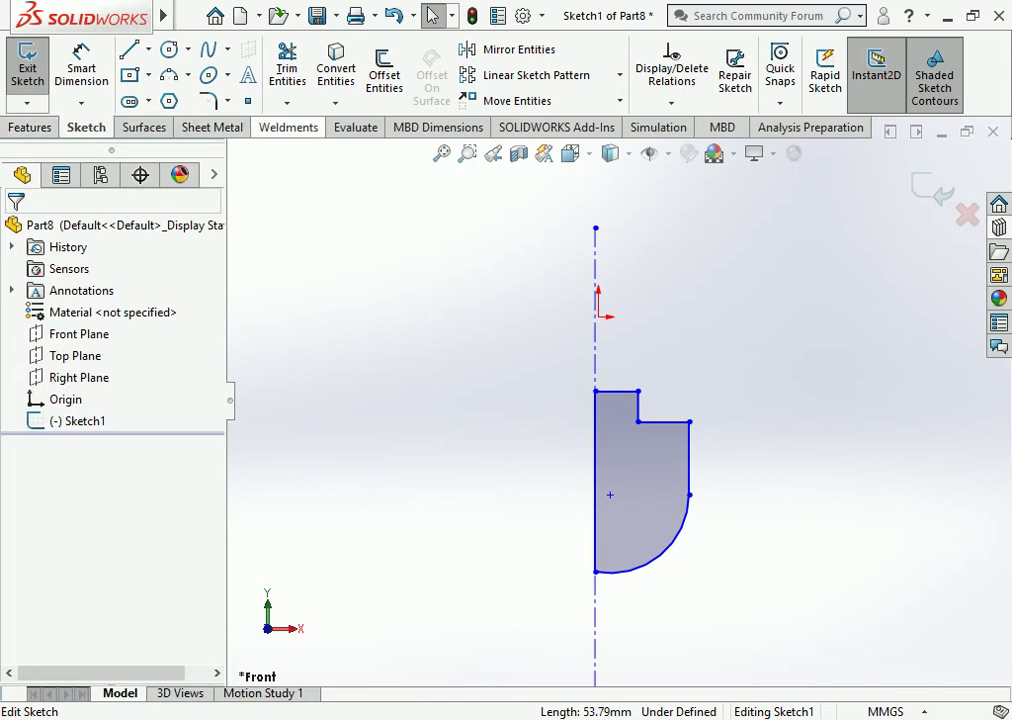
left_click(689, 458)
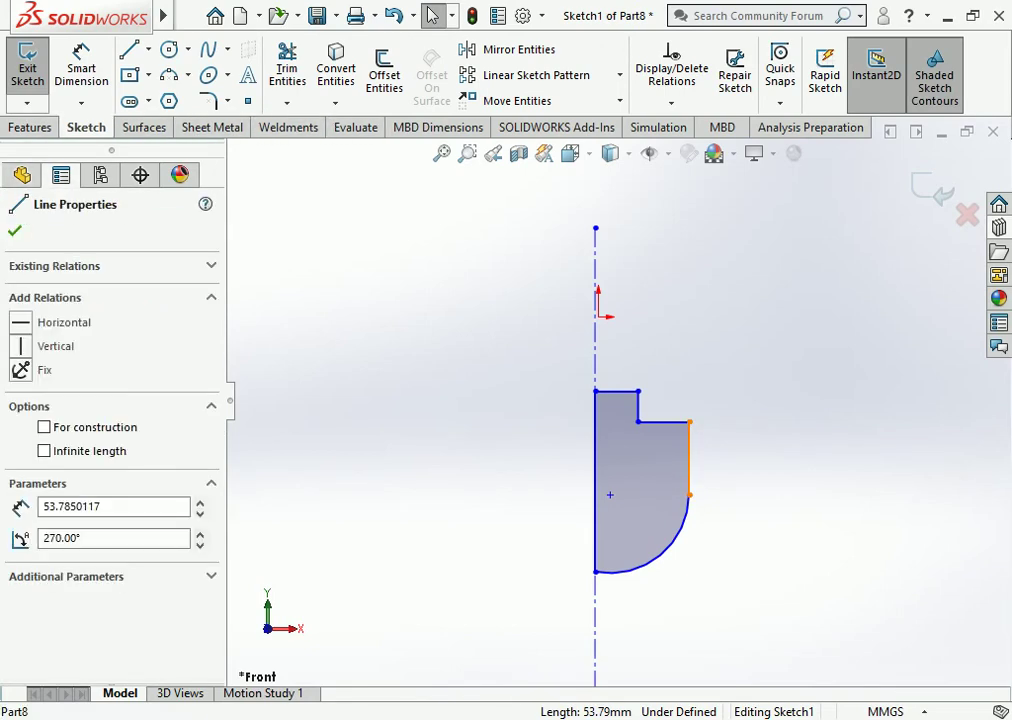
left_click_drag(689, 458, 671, 457)
key("Escape")
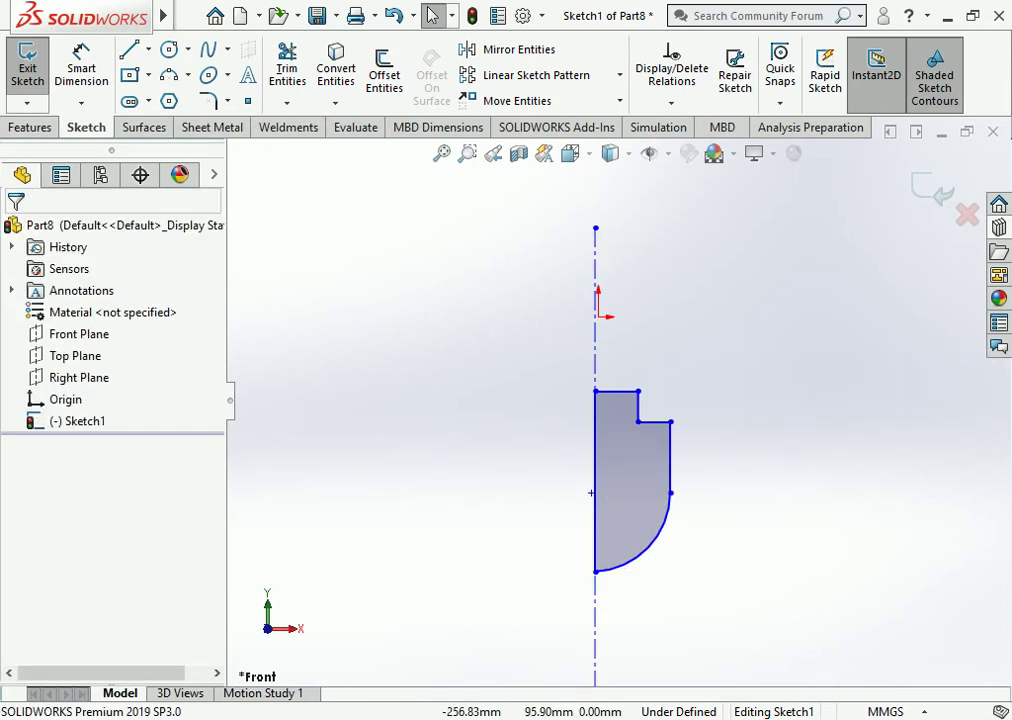
Revolve the profile a full 360° around Line1 with Revolved Boss/Base.
left_click(31, 127)
left_click(94, 70)
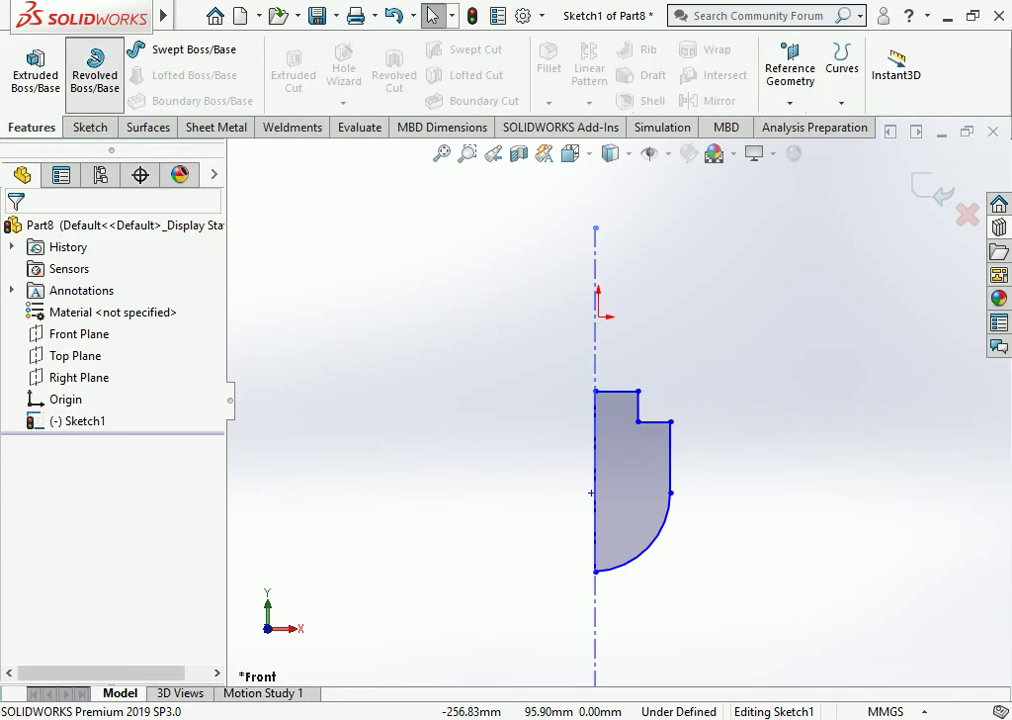
key("Return")
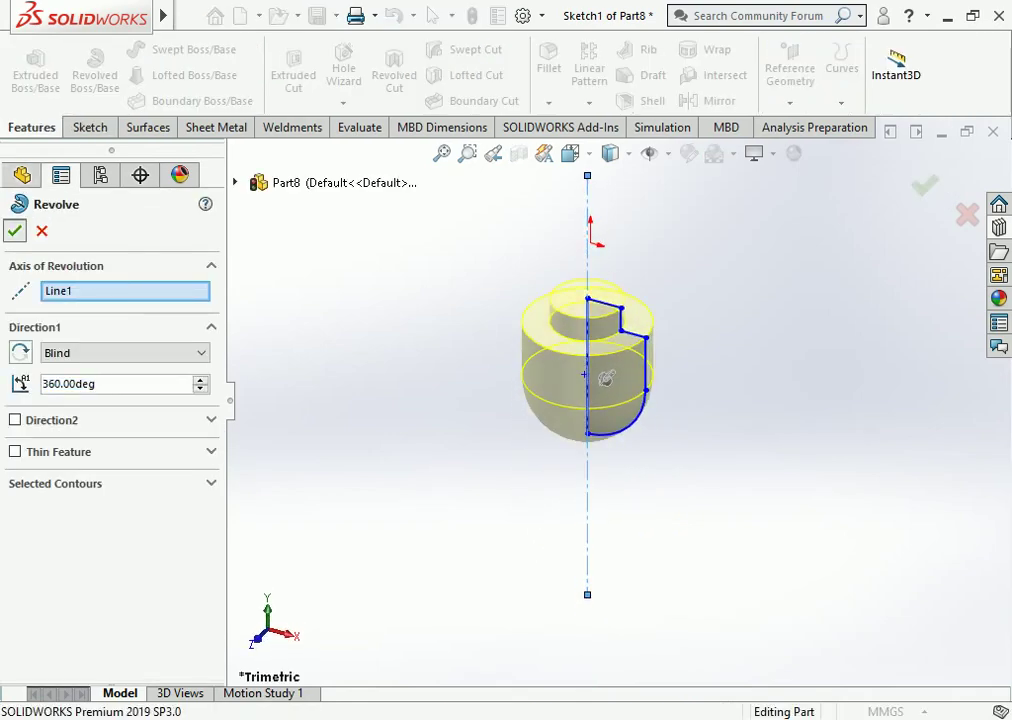
Sketch two concentric circles above the fitting's top on the Front Plane, viewed Normal To.
left_click(79, 356)
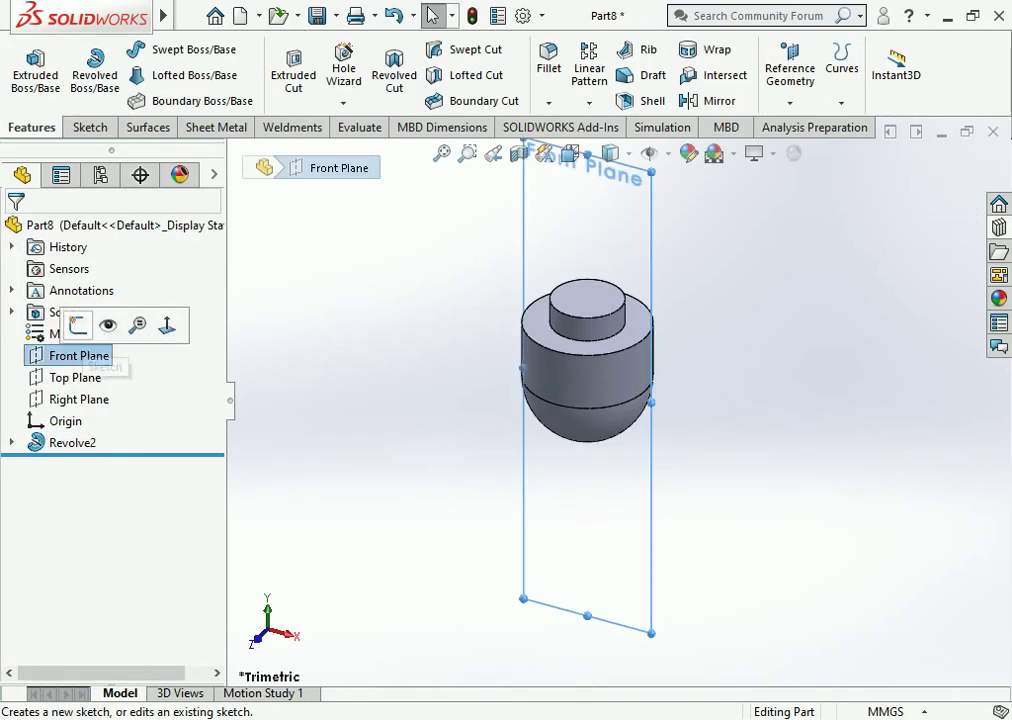
left_click(77, 327)
left_click(570, 153)
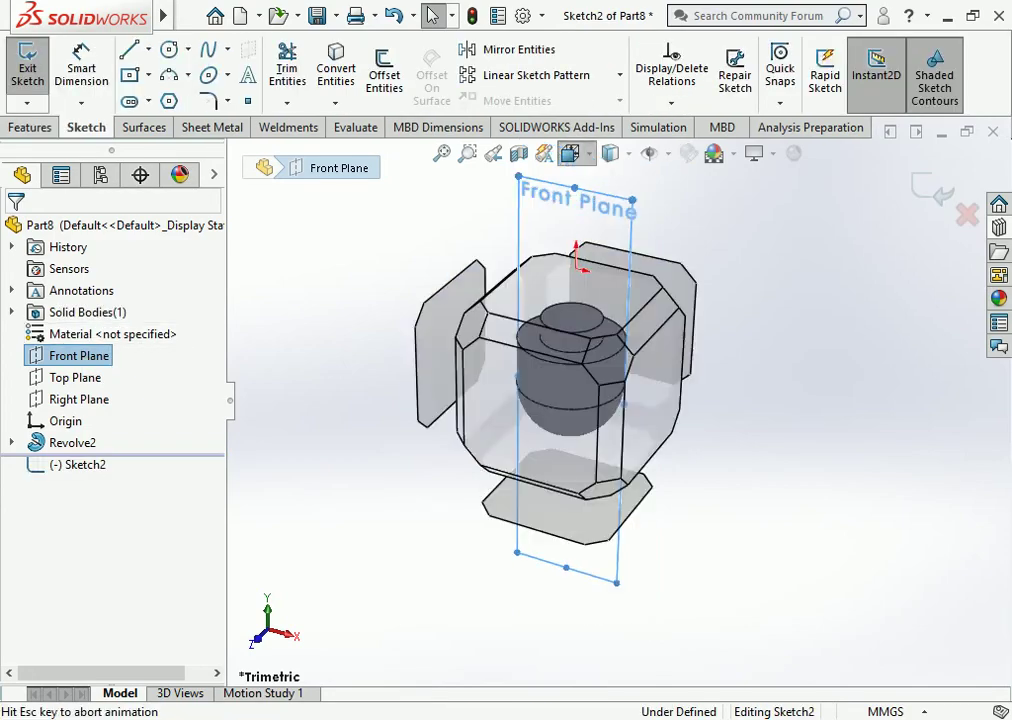
left_click(637, 176)
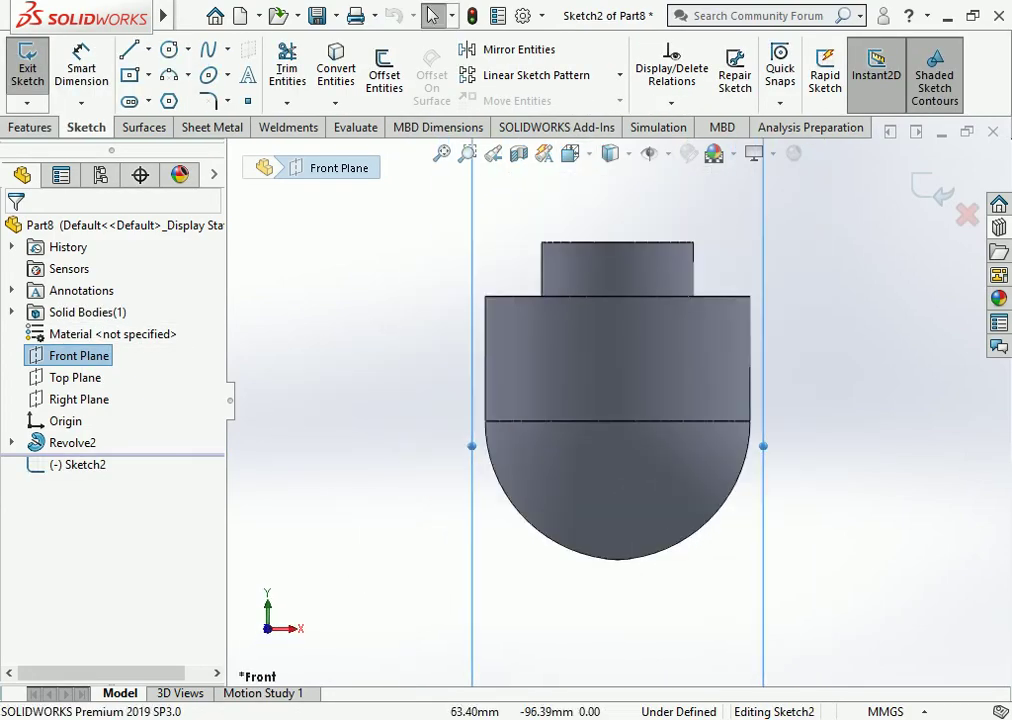
left_click(169, 49)
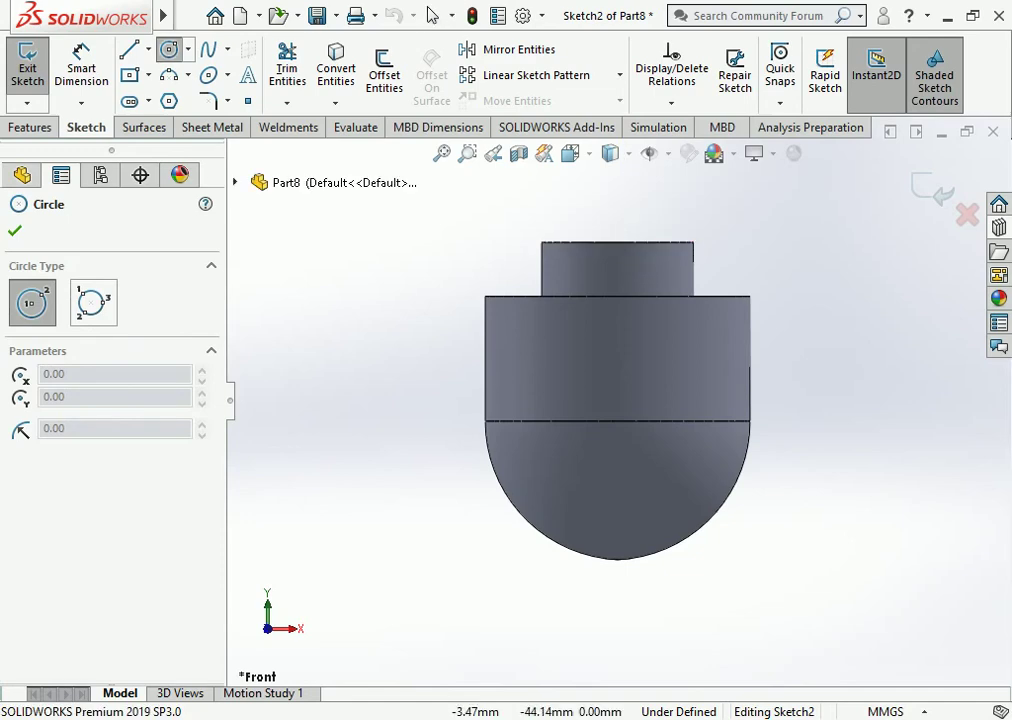
left_click(616, 214)
left_click(638, 238)
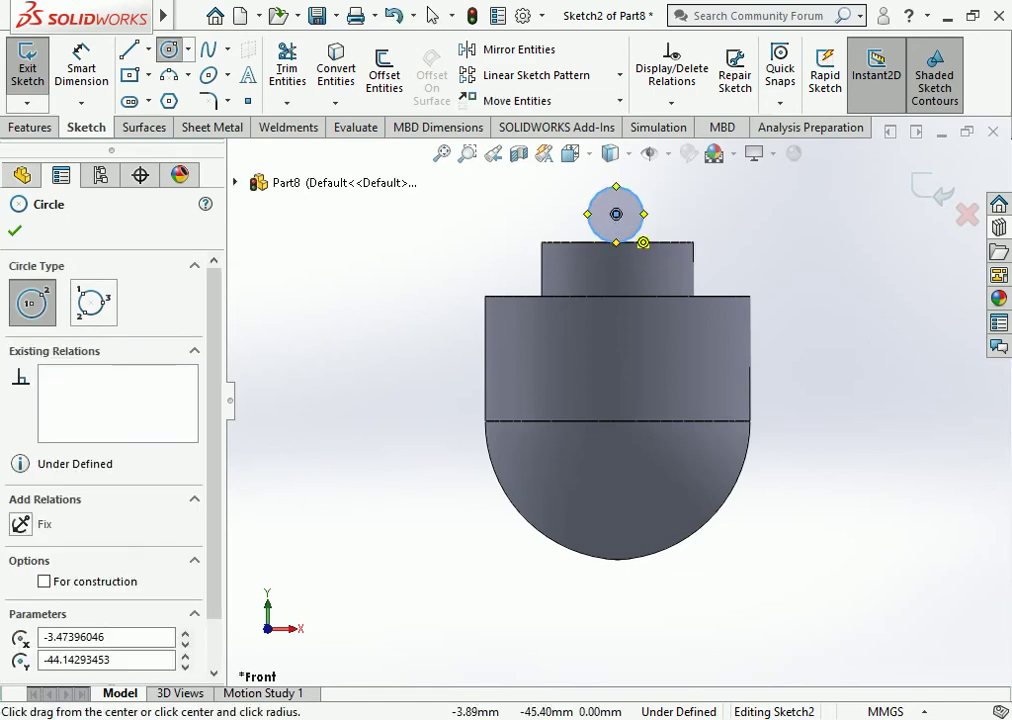
left_click(616, 214)
left_click(652, 226)
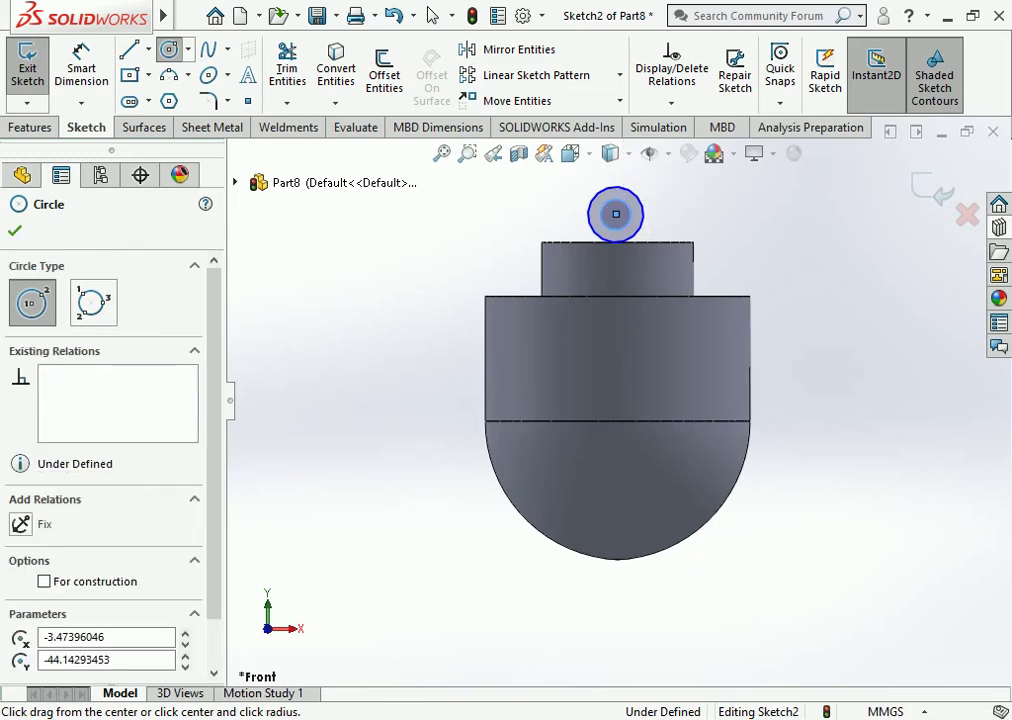
key("Escape")
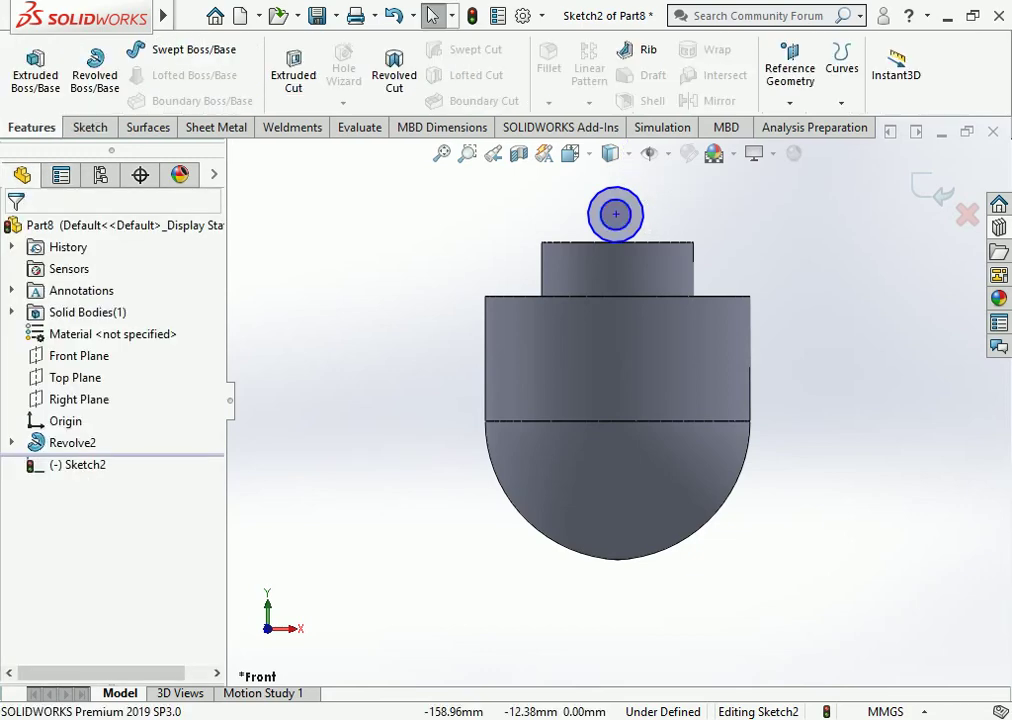
Extrude the circles Mid Plane 10 mm into the ring eye Boss-Extrude1.
left_click(30, 127)
left_click(35, 65)
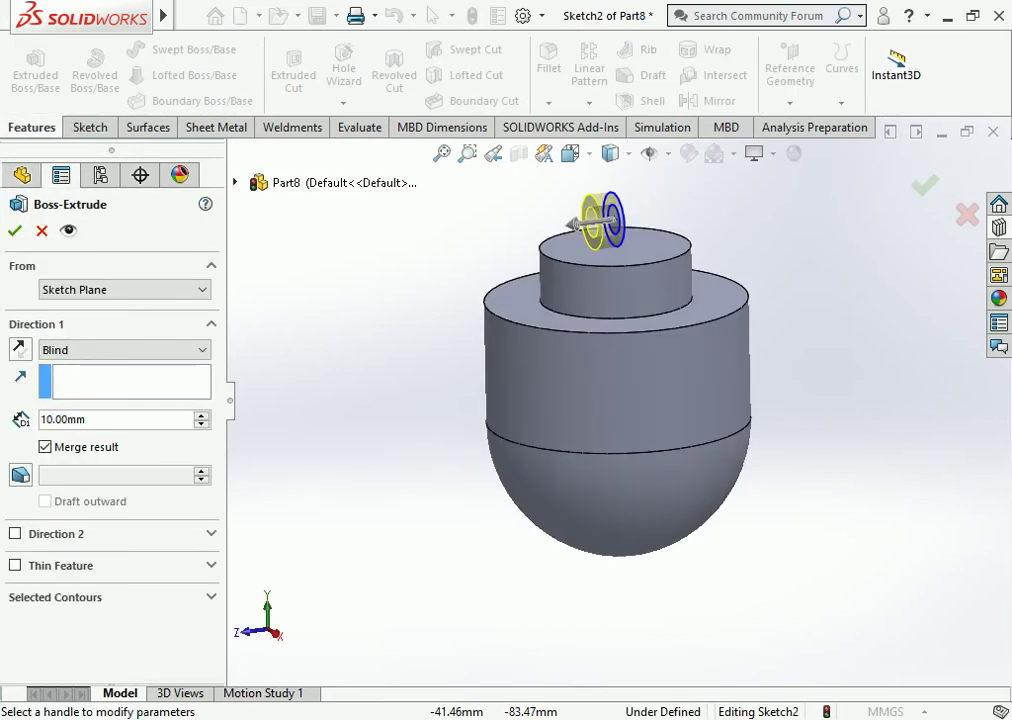
left_click(120, 349)
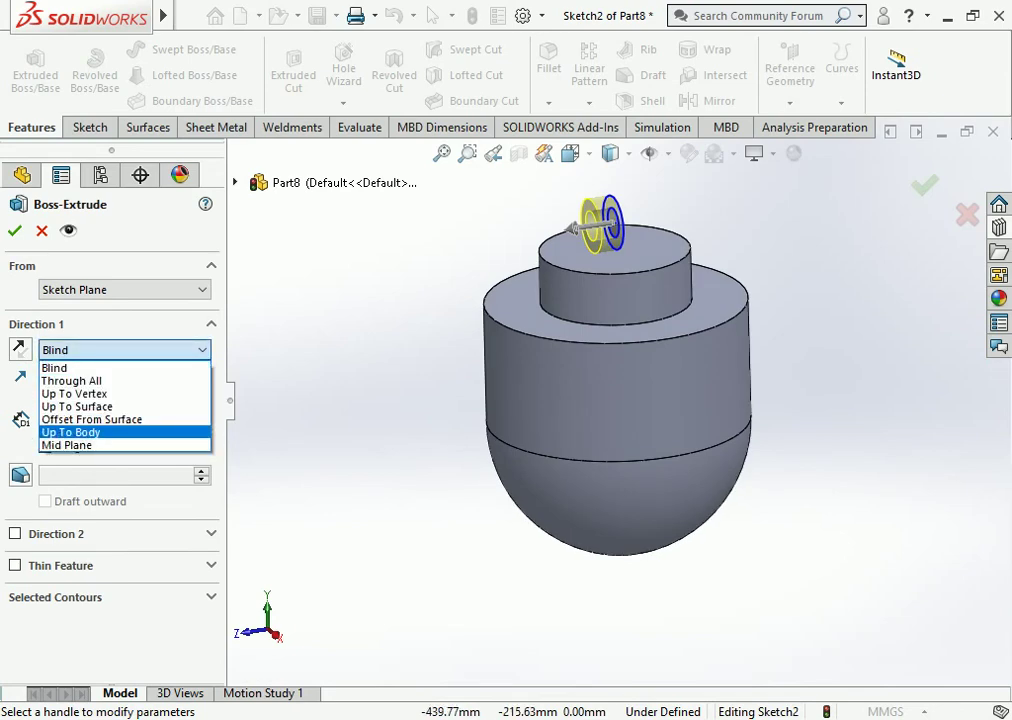
left_click(70, 445)
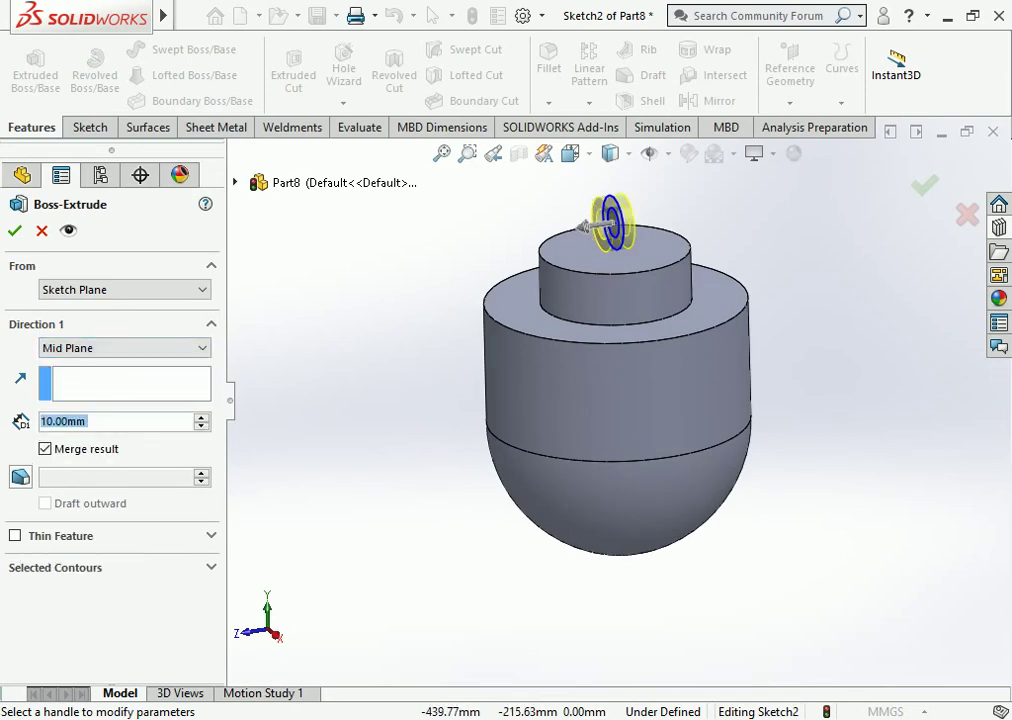
key("Return")
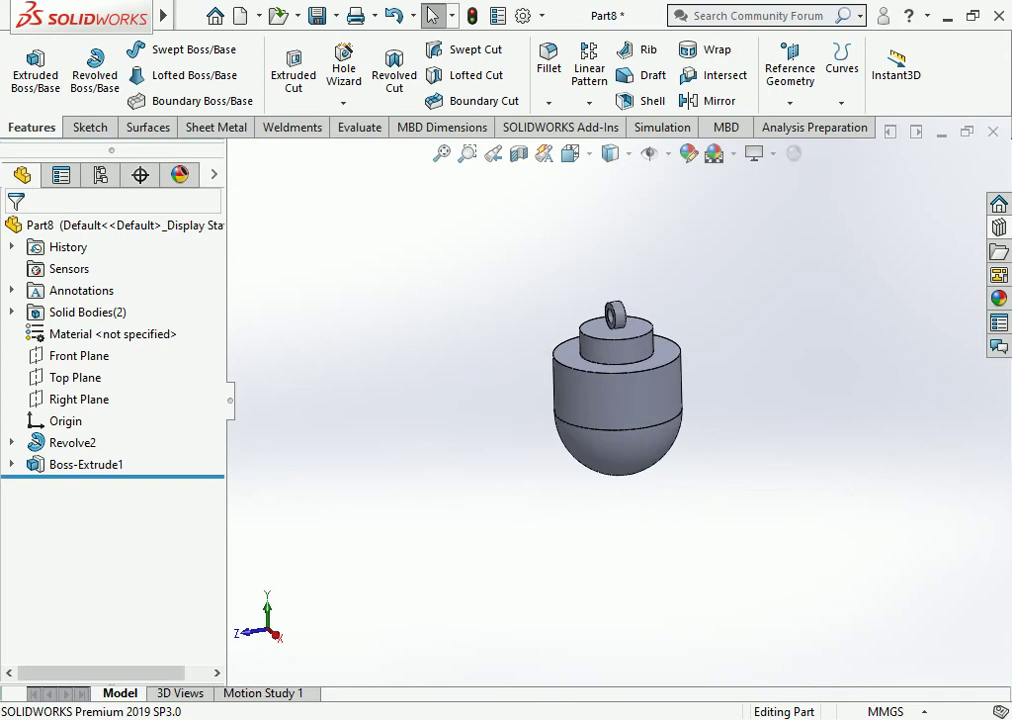
Apply the Yellow Neon Tube appearance from Lights > Neon Tube to the fitting body.
left_click(998, 298)
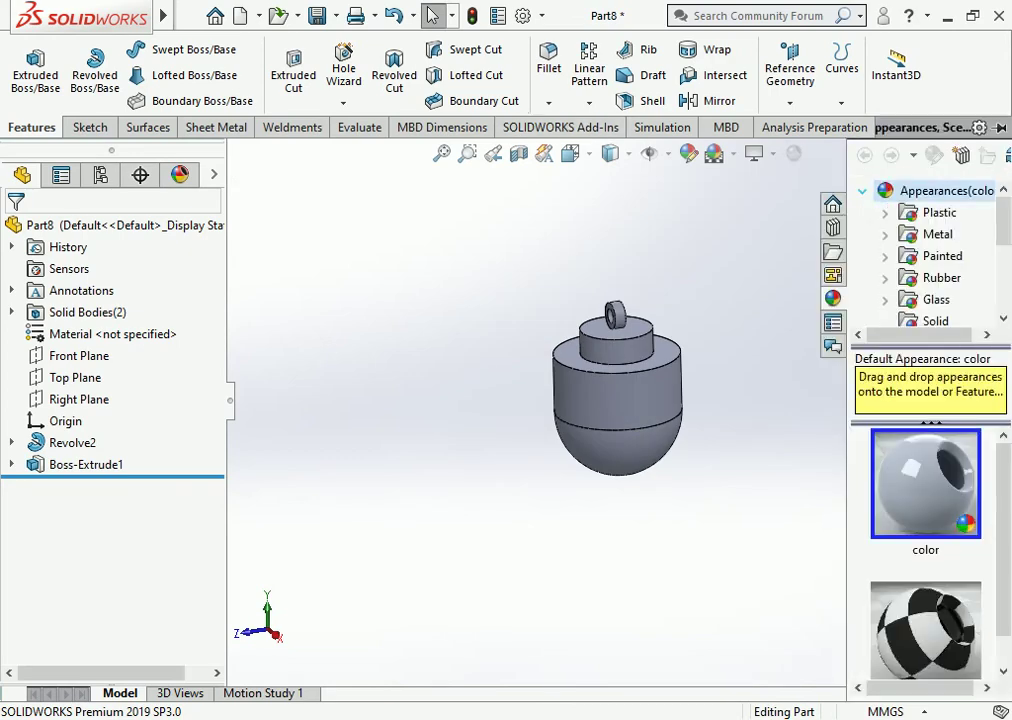
scroll(930, 236, "down", 3)
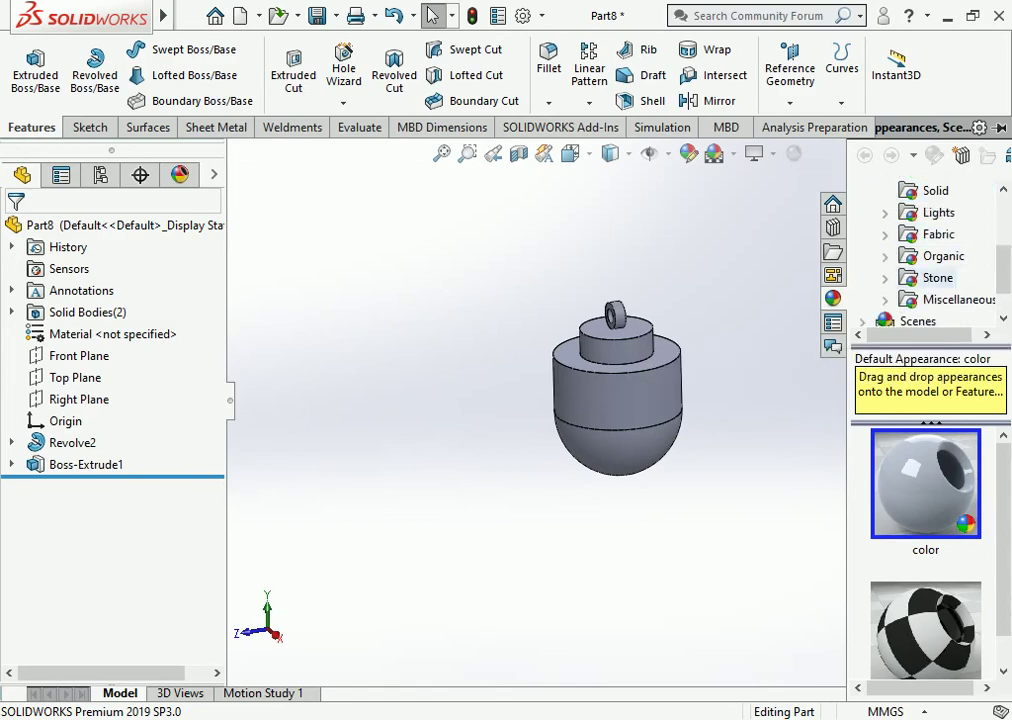
left_click(935, 213)
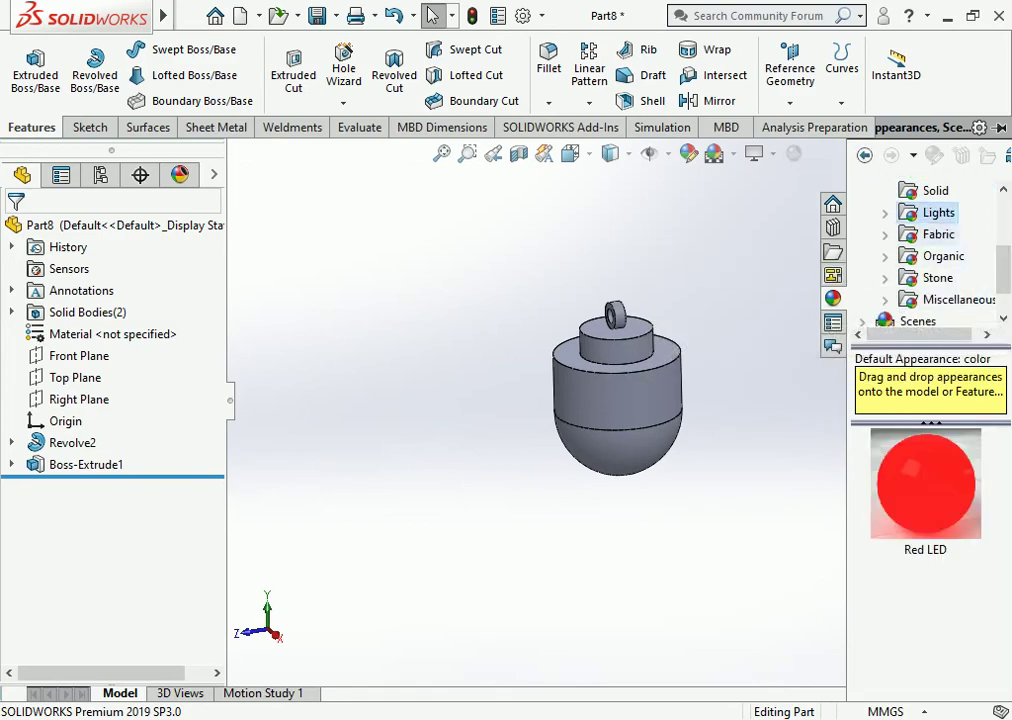
key("Right")
left_click(968, 256)
scroll(925, 490, "down", 3)
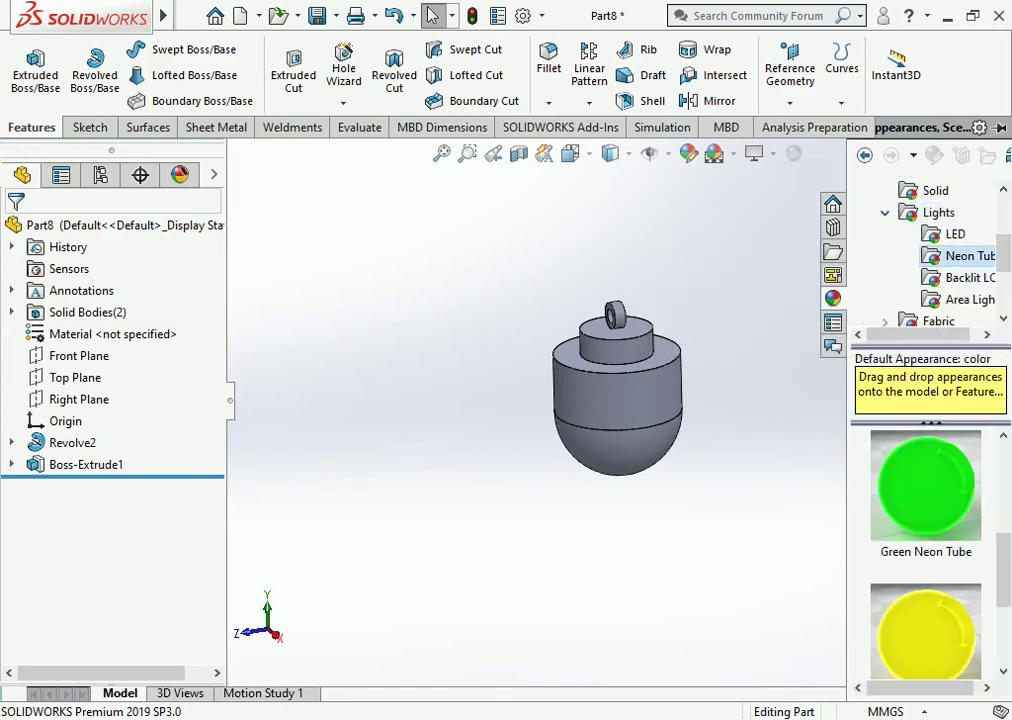
scroll(925, 490, "down", 3)
mouse_move(928, 488)
left_mouse_down()
mouse_move(799, 510)
mouse_move(617, 400)
left_mouse_up()
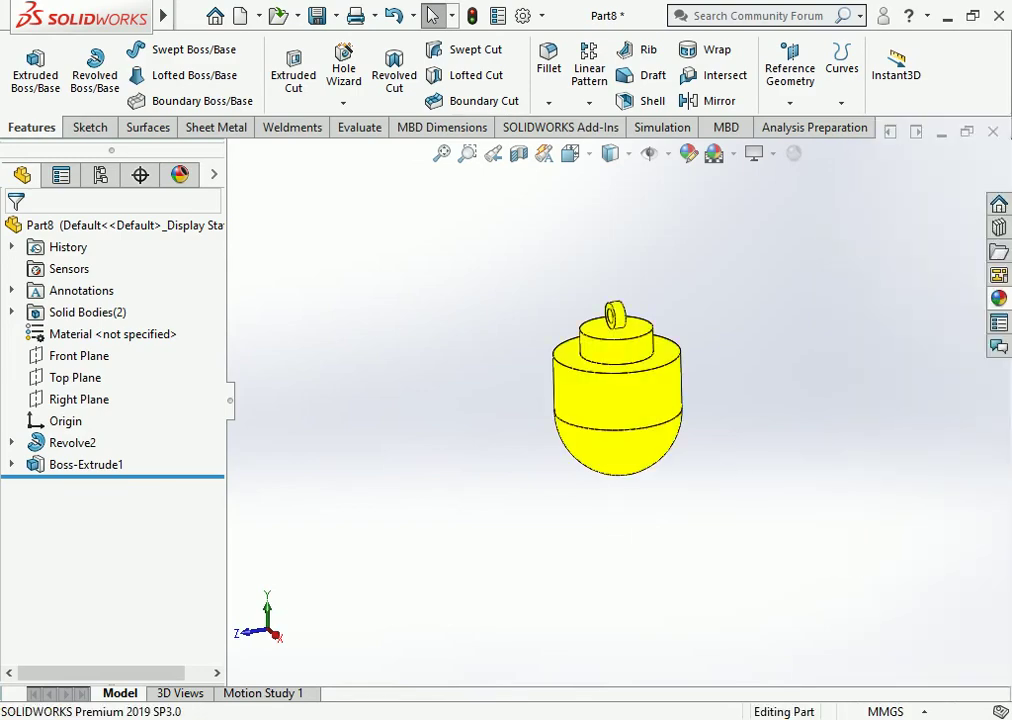
Save the part with the file name FITTING in the TUBE NECK POLE folder.
left_click(317, 15)
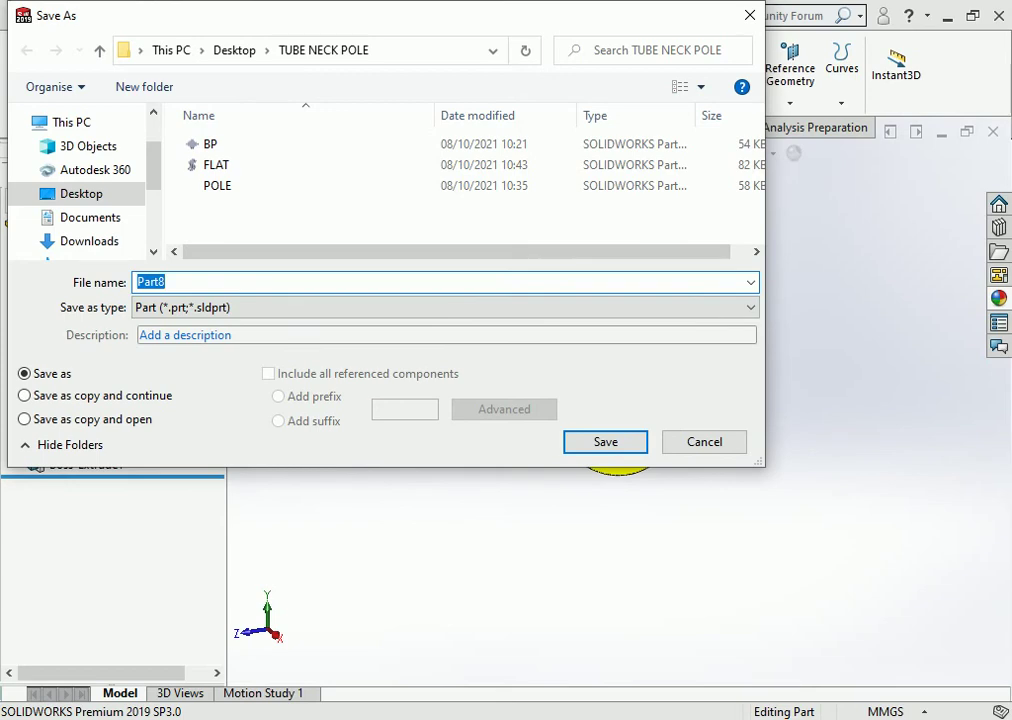
type("Fl")
type("G")
key("Return")
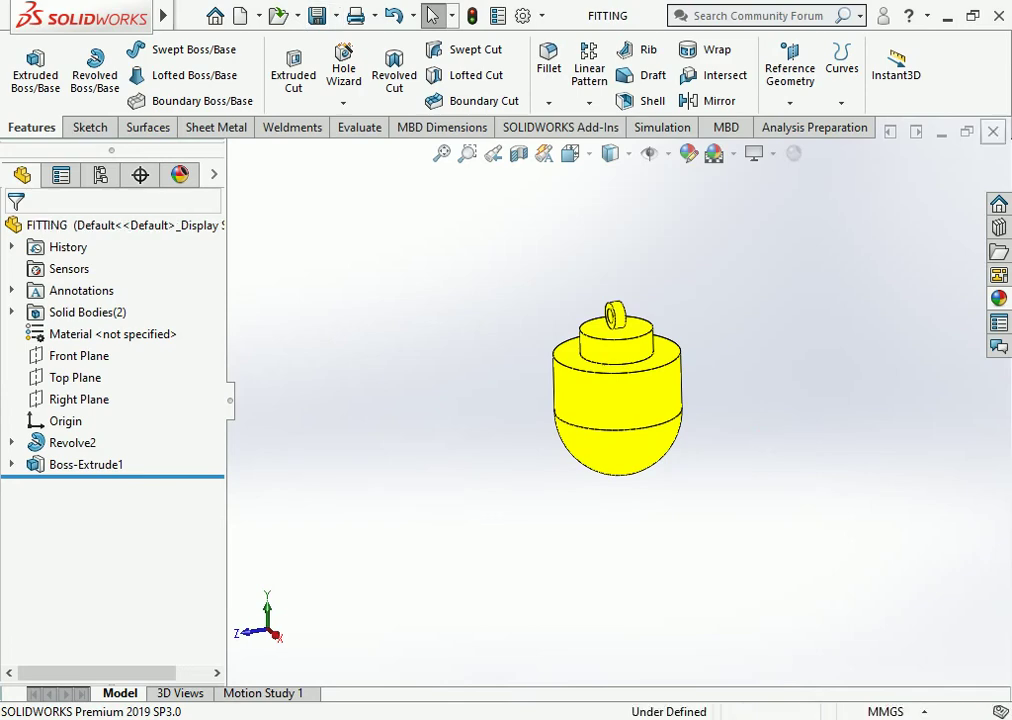
Slide the right FLAT plate and its bolts down until it sits straight against the bracket.
scroll(555, 410, "down", 3)
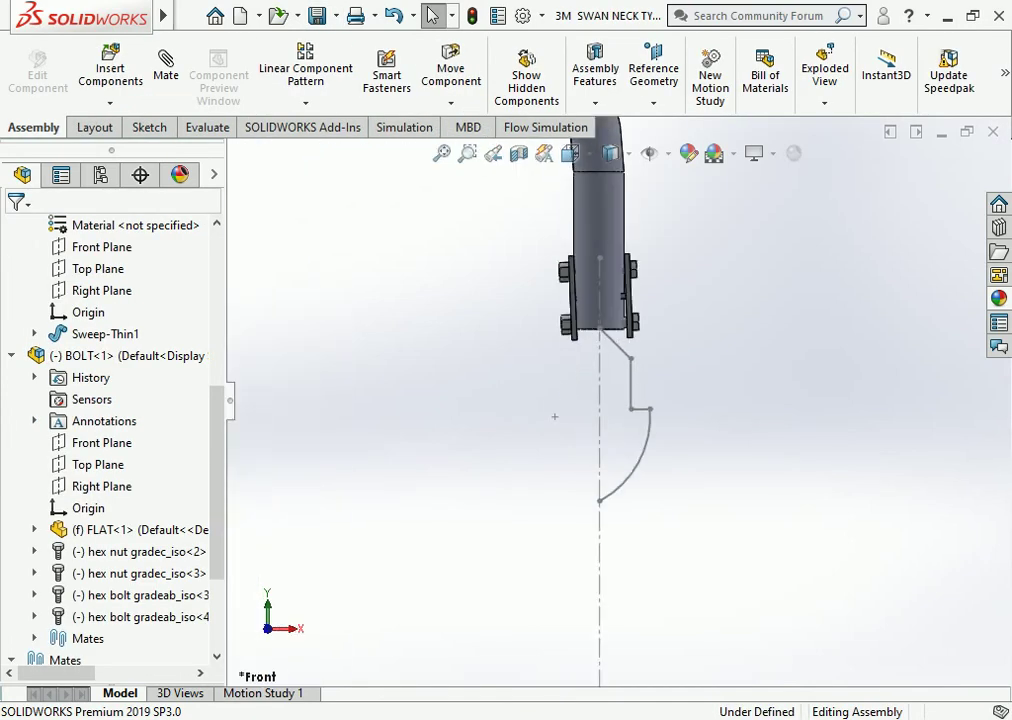
scroll(525, 478, "down", 2)
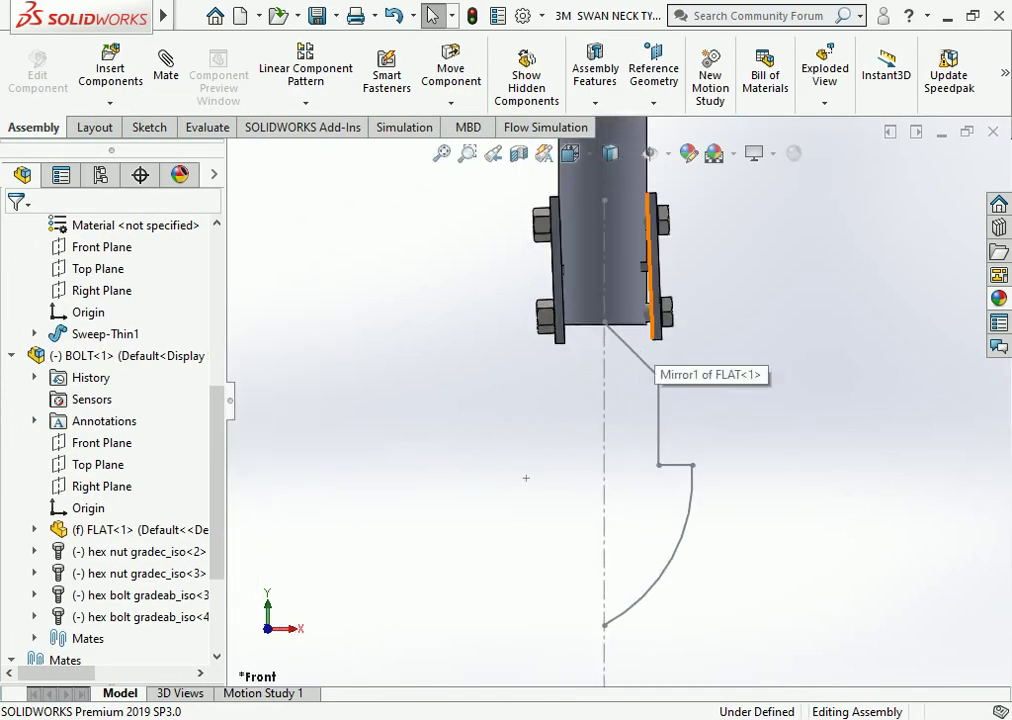
mouse_move(652, 300)
left_mouse_down()
mouse_move(652, 355)
mouse_move(656, 317)
left_mouse_up()
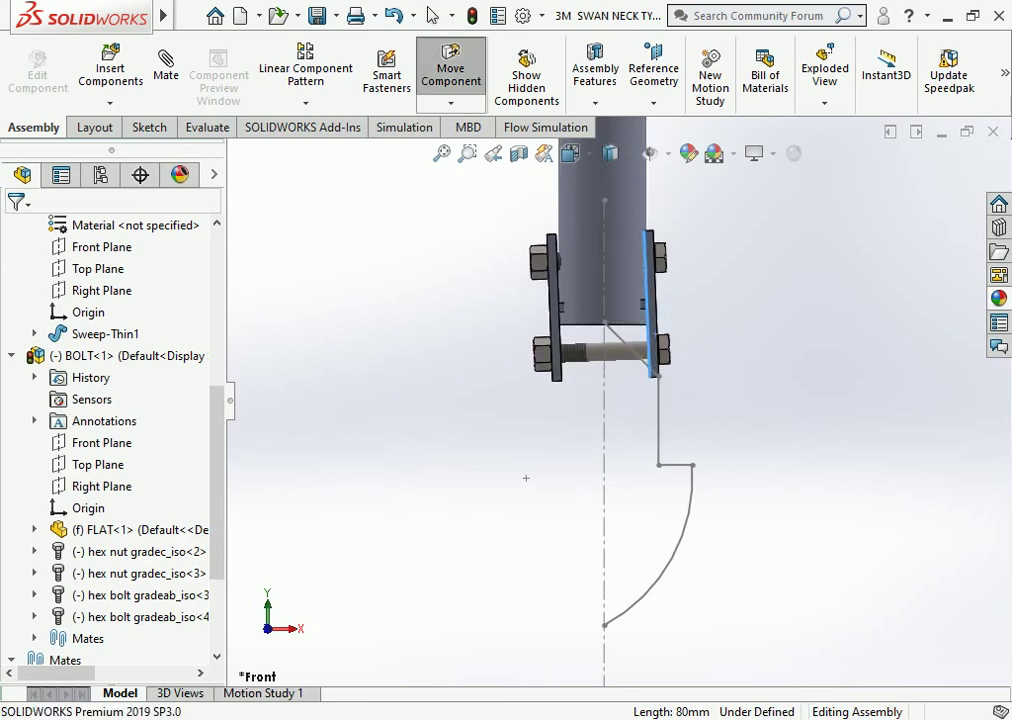
key("Escape")
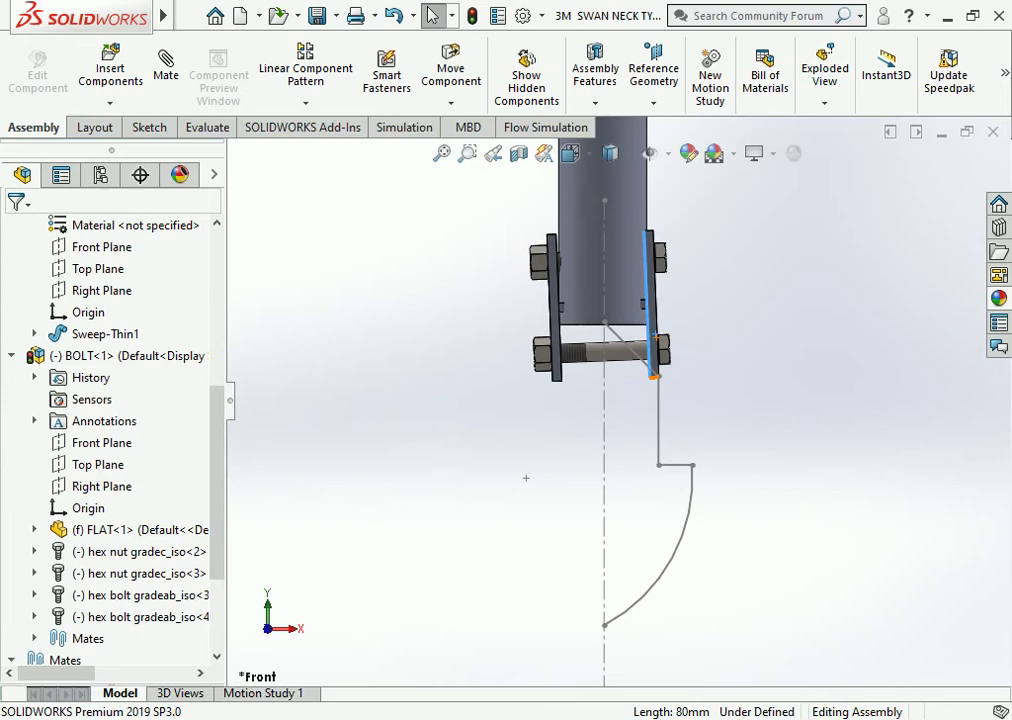
left_click_drag(652, 300, 652, 335)
key("Escape")
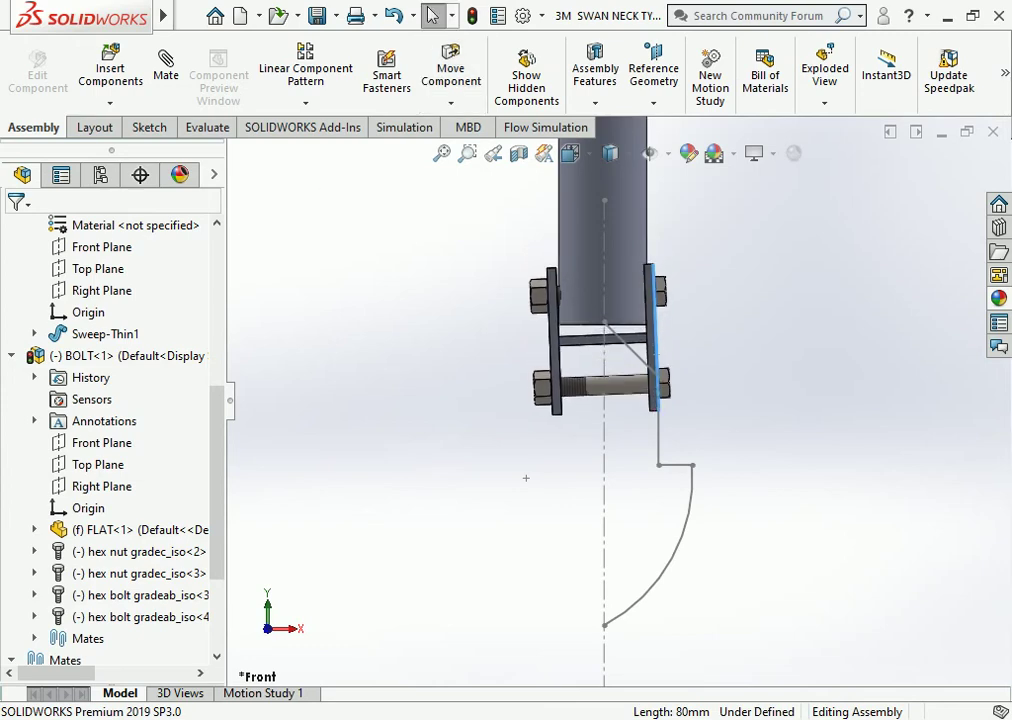
left_click_drag(652, 330, 652, 328)
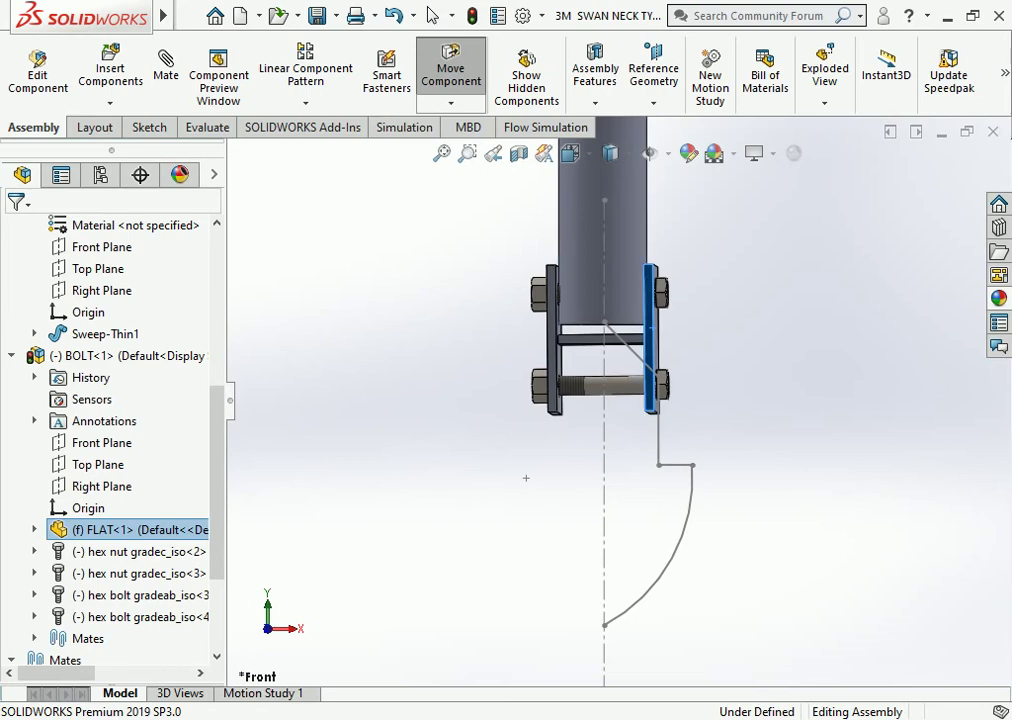
key("Escape")
Hide the curved guide Sketch1 and start Insert Components.
left_click(691, 485)
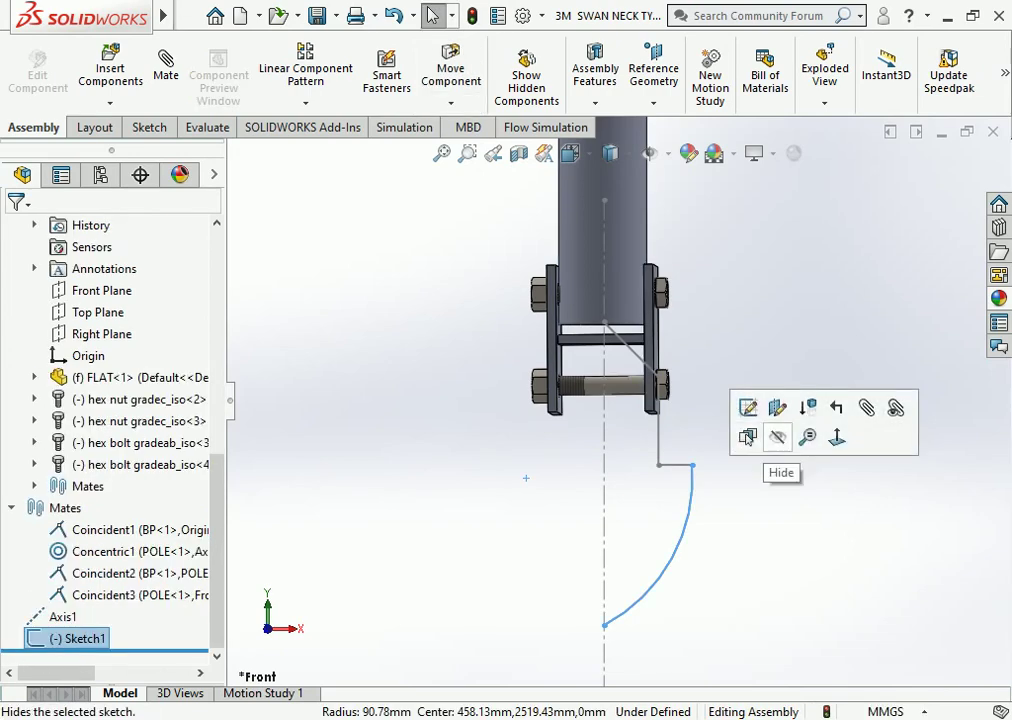
left_click(775, 436)
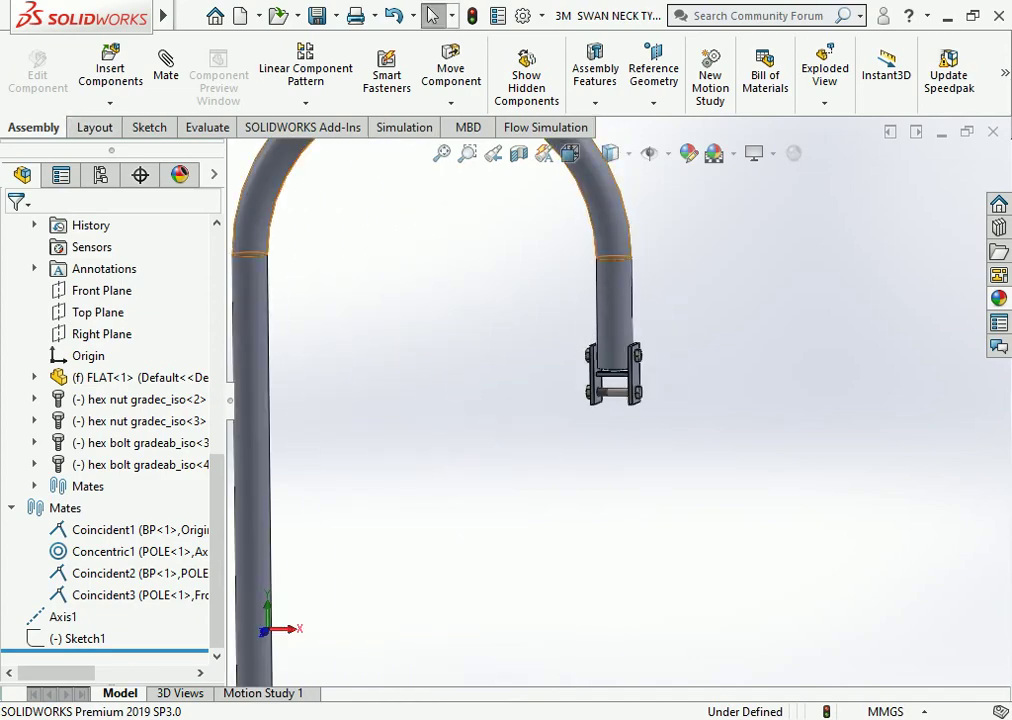
left_click(110, 70)
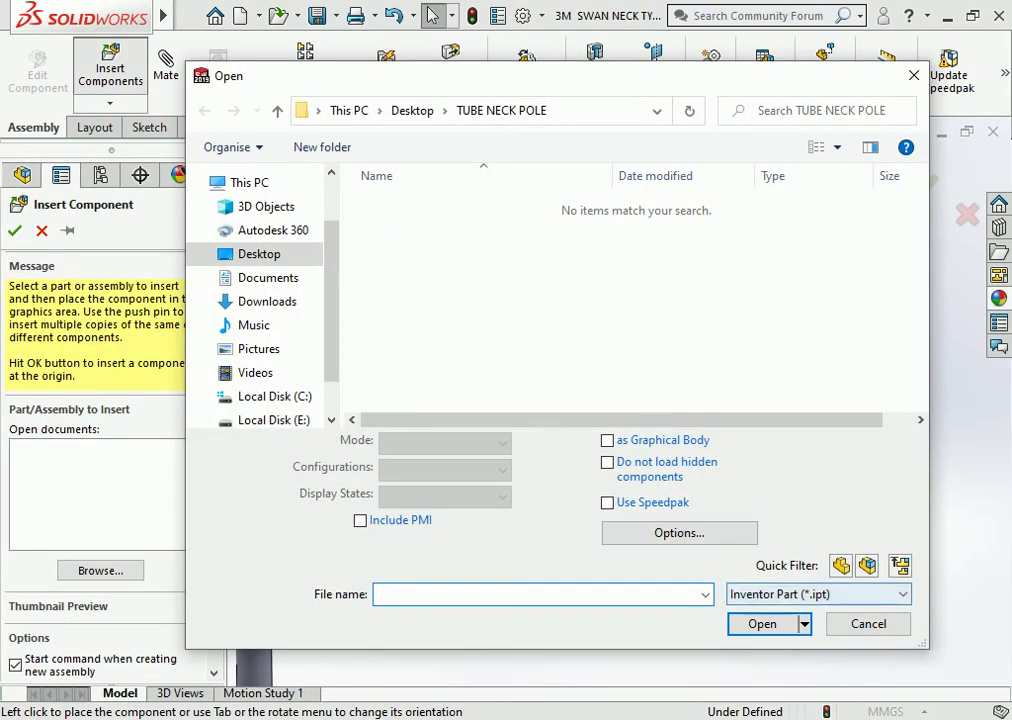
Show All Files, choose FITTING and place FITTING<1> just below the bolt bracket.
left_click(818, 594)
left_click(778, 396)
key("alt+Down")
key("End")
key("Return")
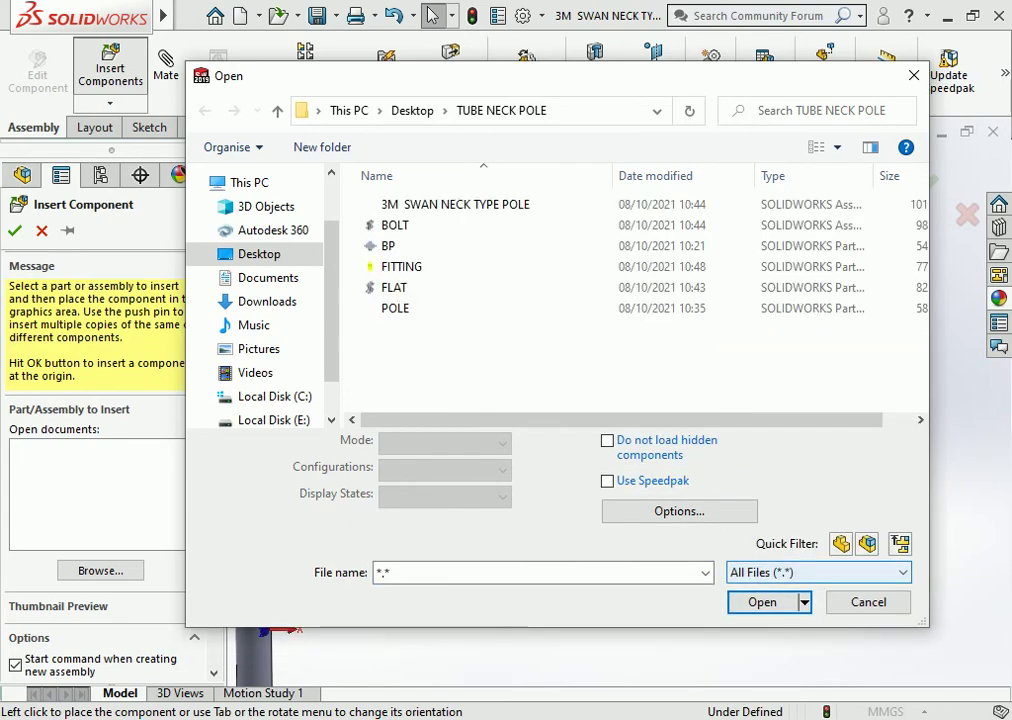
left_click(401, 266)
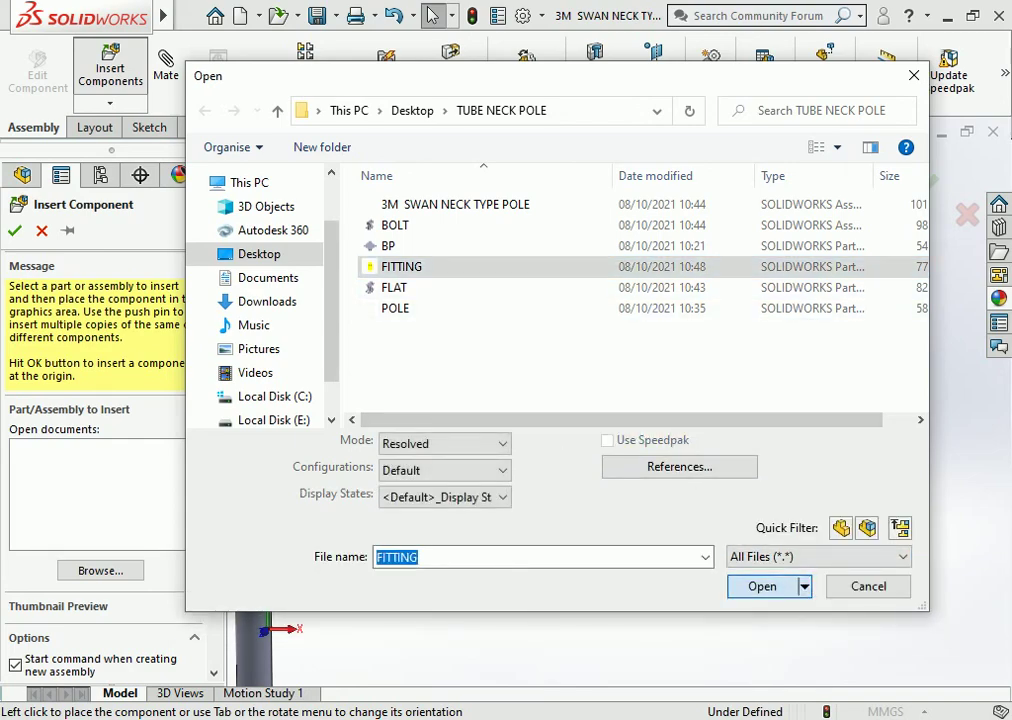
key("Return")
scroll(617, 452, "down", 2)
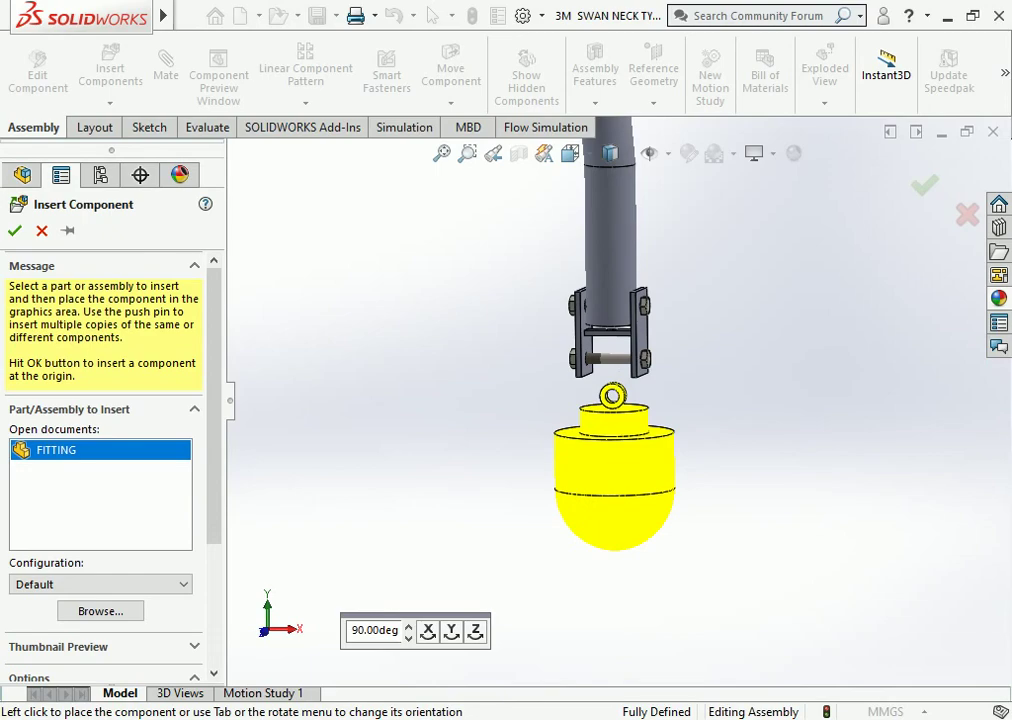
left_click(614, 470)
left_click(612, 470)
Rotate the fitting's lug into line under the bolt and pick the bolt shank face for a mate.
scroll(612, 470, "down", 2)
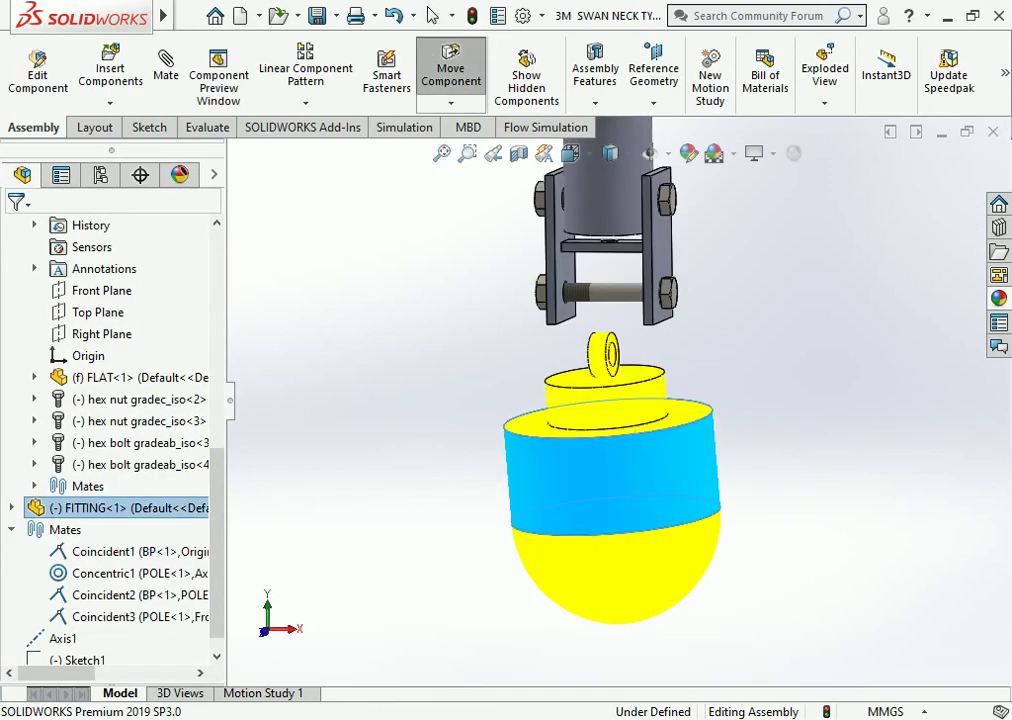
left_click(432, 15)
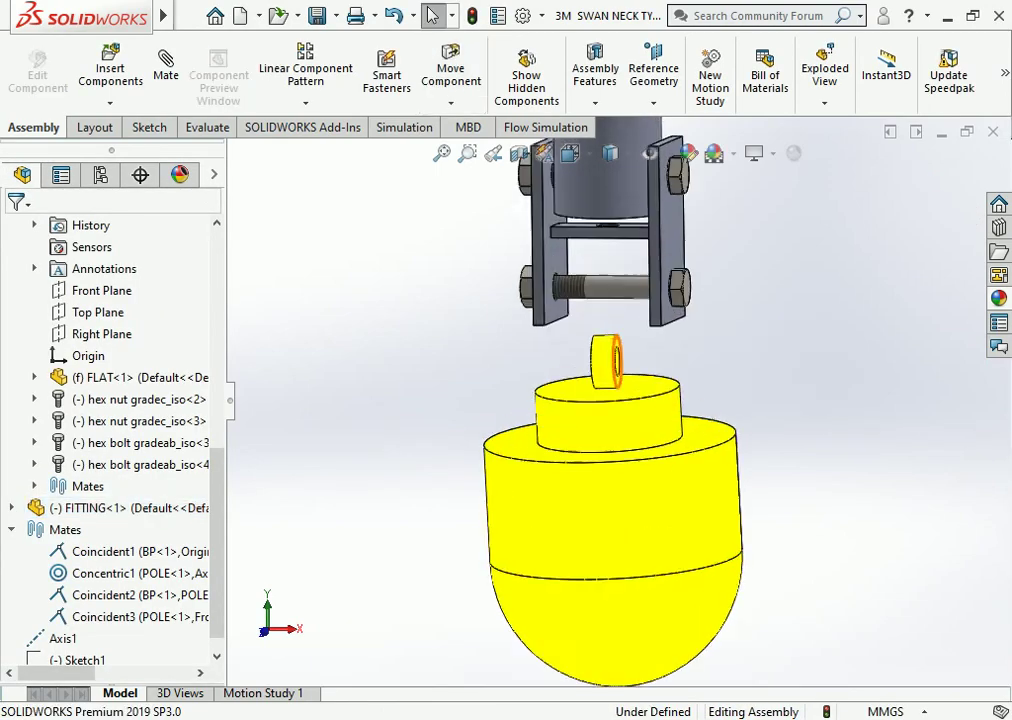
scroll(612, 362, "down", 2)
left_click(618, 388)
scroll(622, 393, "down", 2)
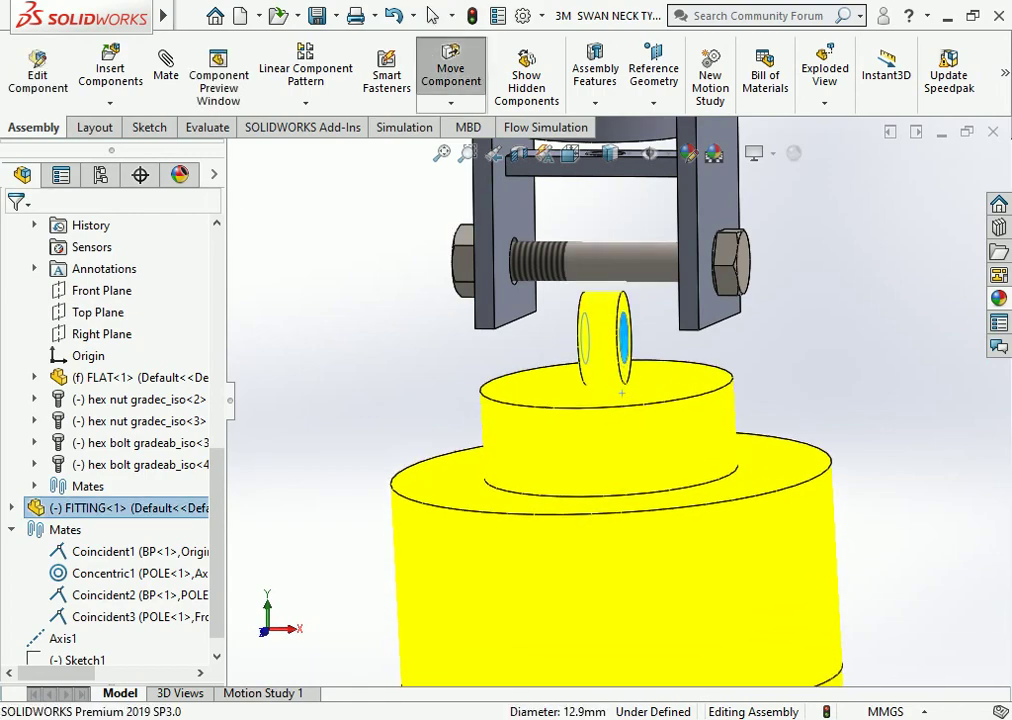
key("Up")
left_click_drag(618, 392, 660, 400)
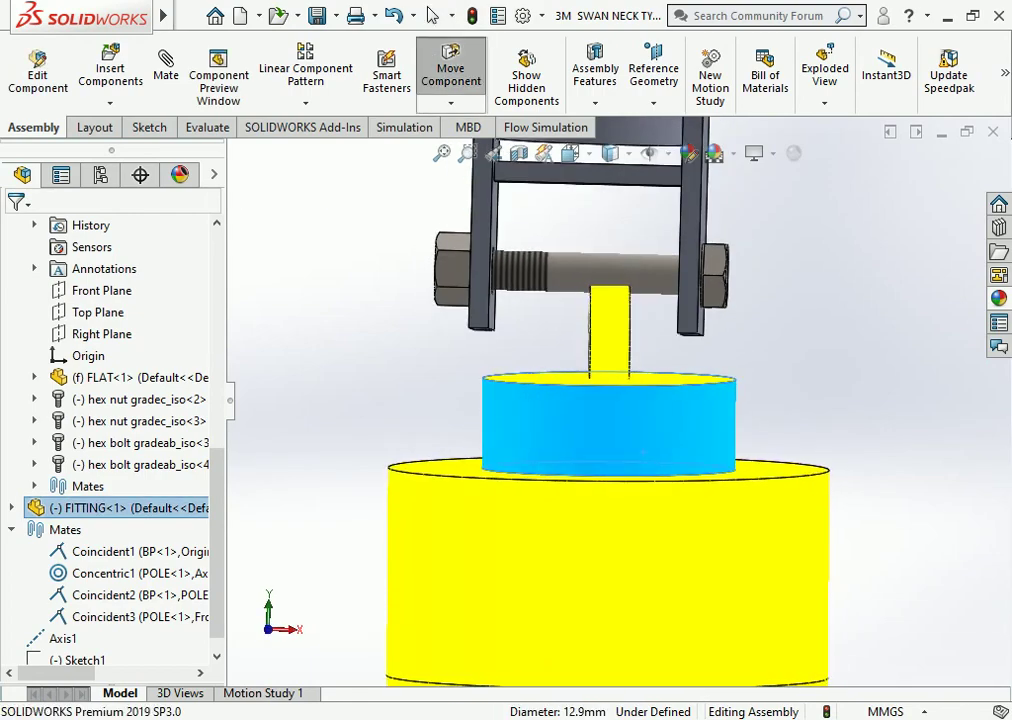
key("Escape")
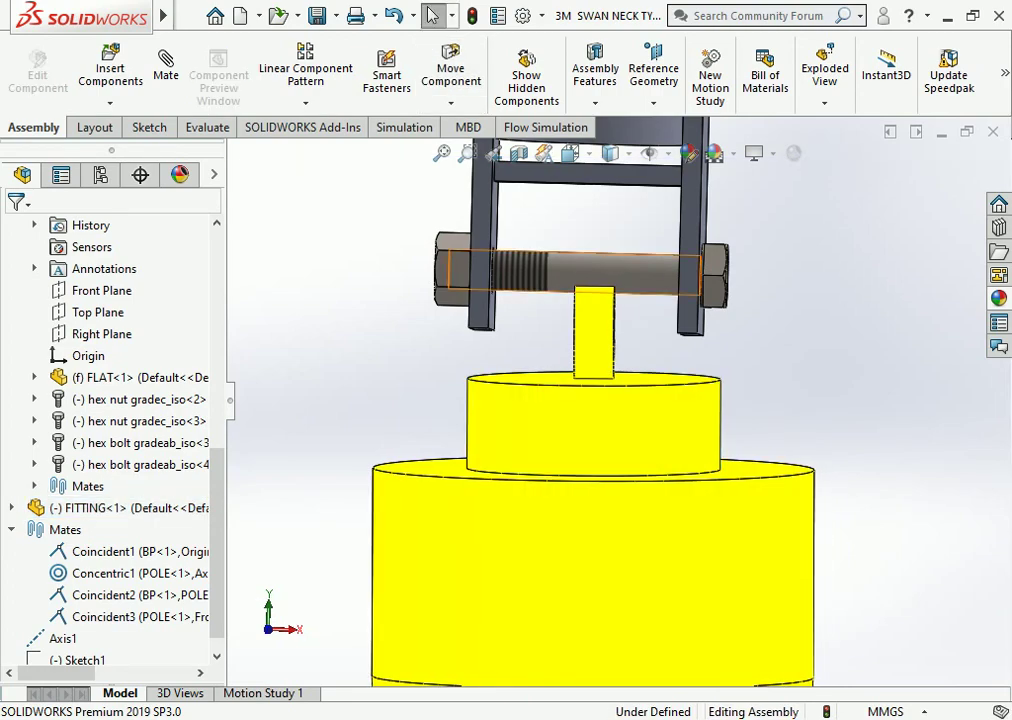
left_click(620, 262)
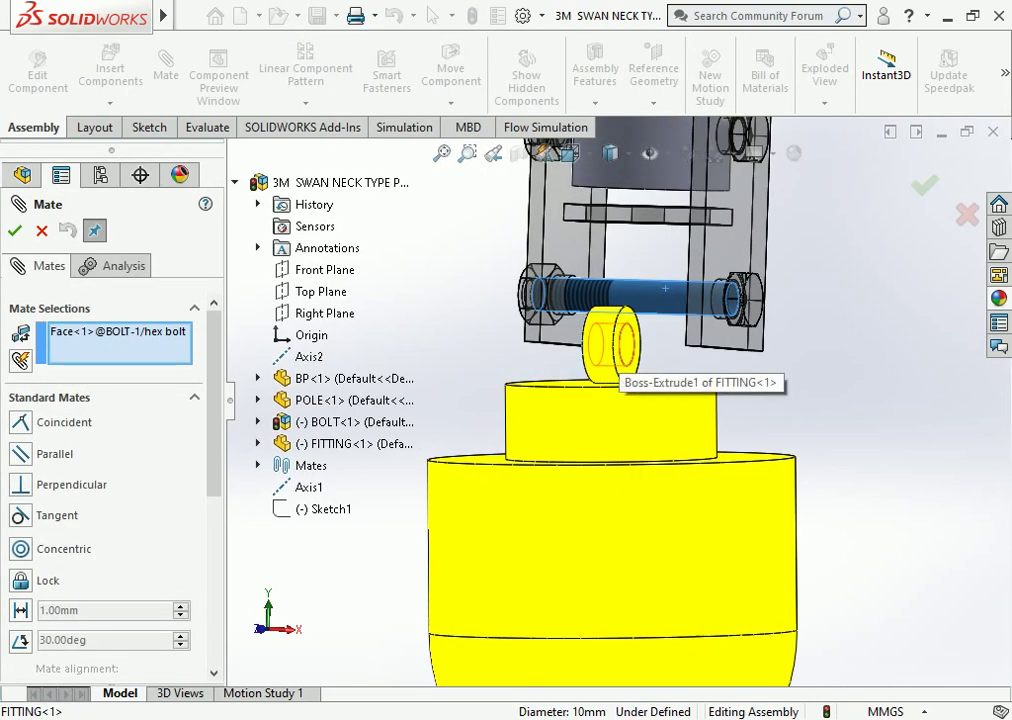
Add Concentric2 between the fitting's lug hole and the bolt shank, then close the Mate dialog.
left_click(607, 352)
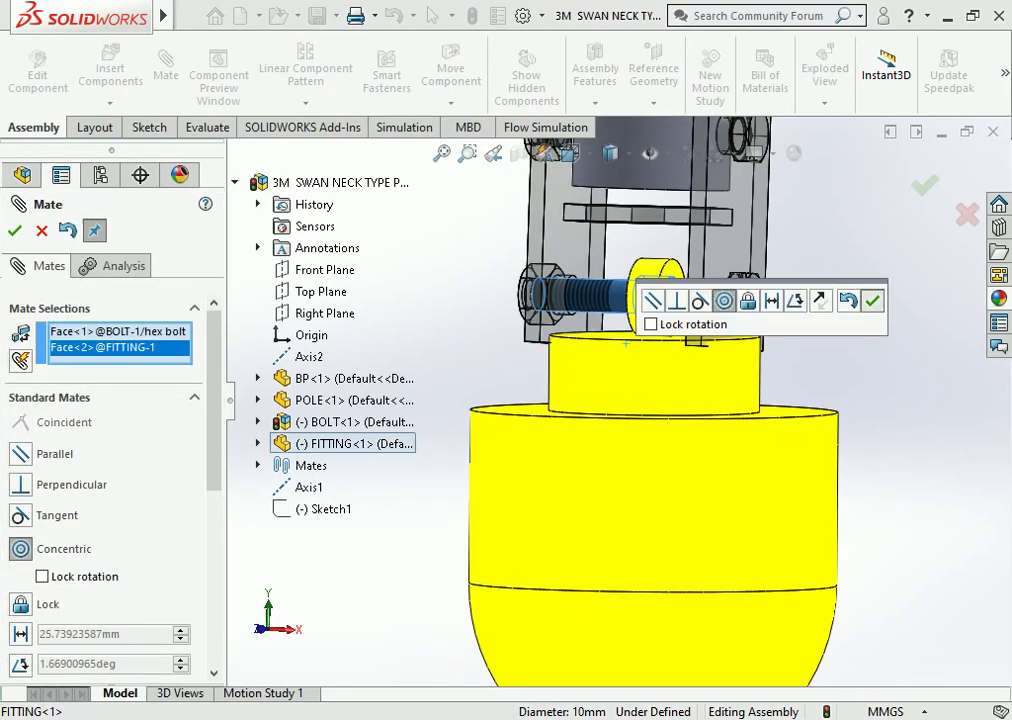
key("Return")
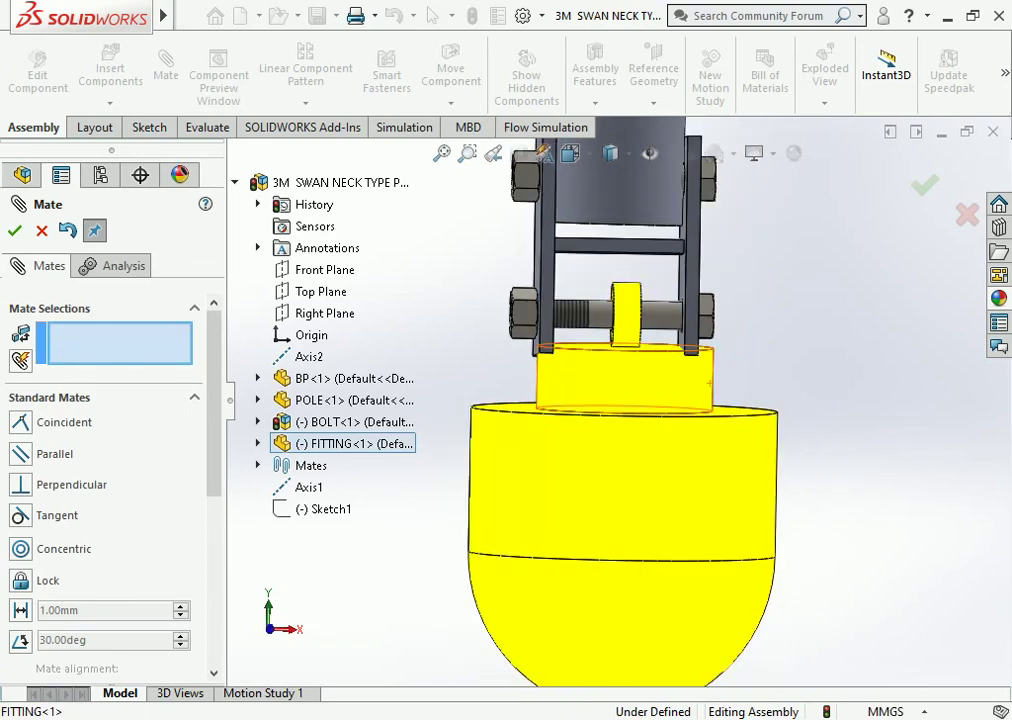
left_click(635, 386)
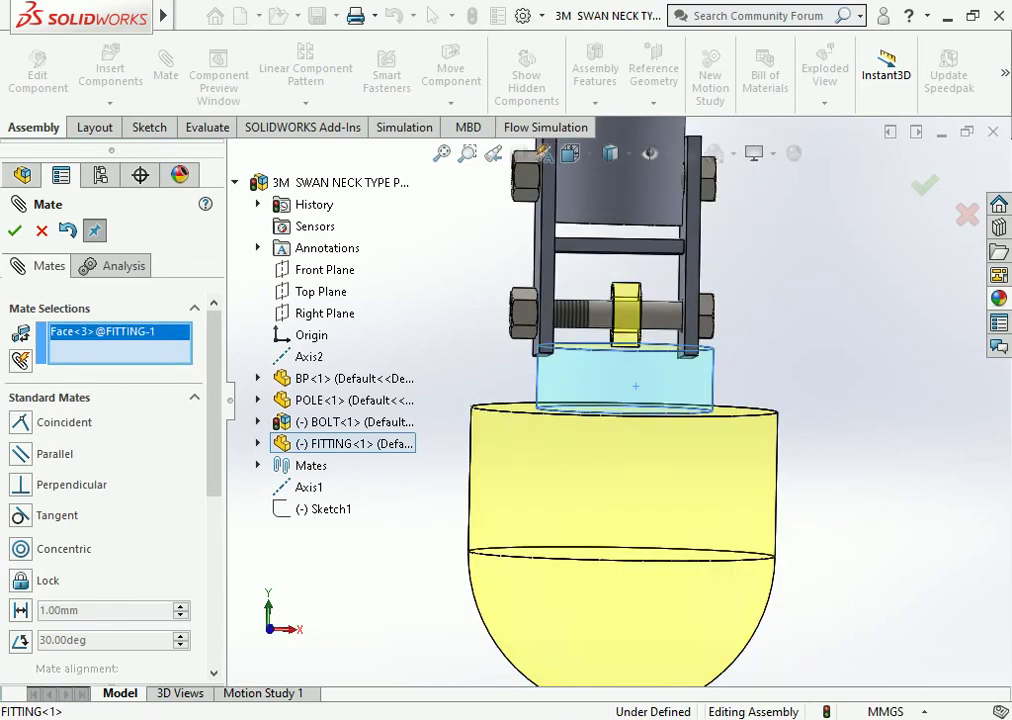
key("Escape")
In the fitting's Sketch1, drag the short shoulder line lower so the upper neck reaches the bolt bracket, then rebuild.
left_click(632, 380)
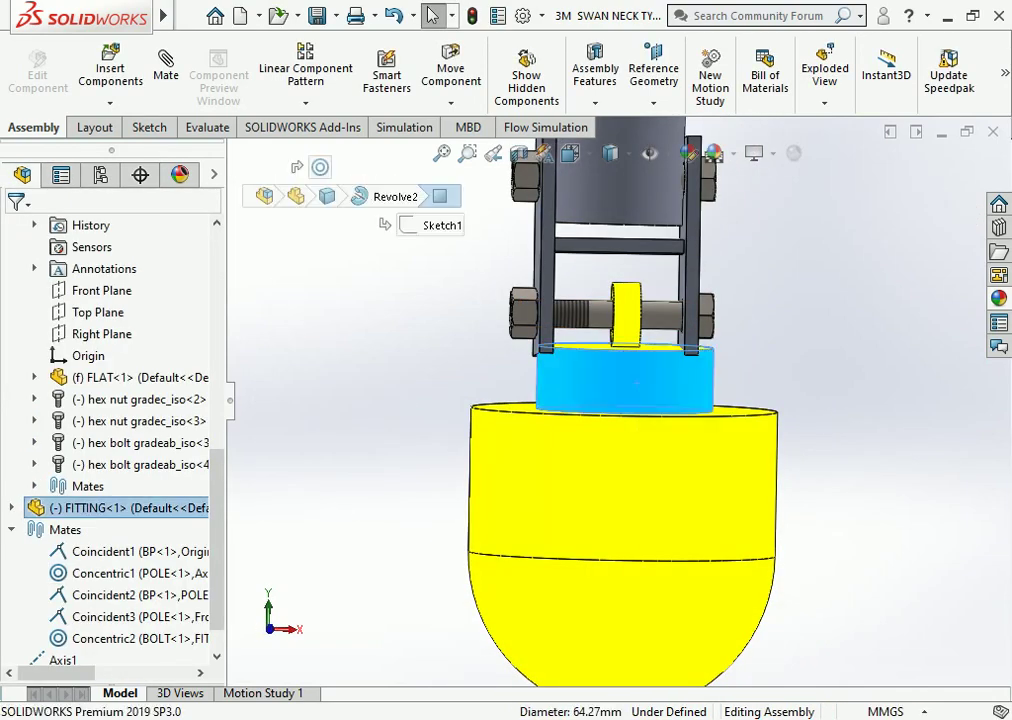
left_click(725, 294)
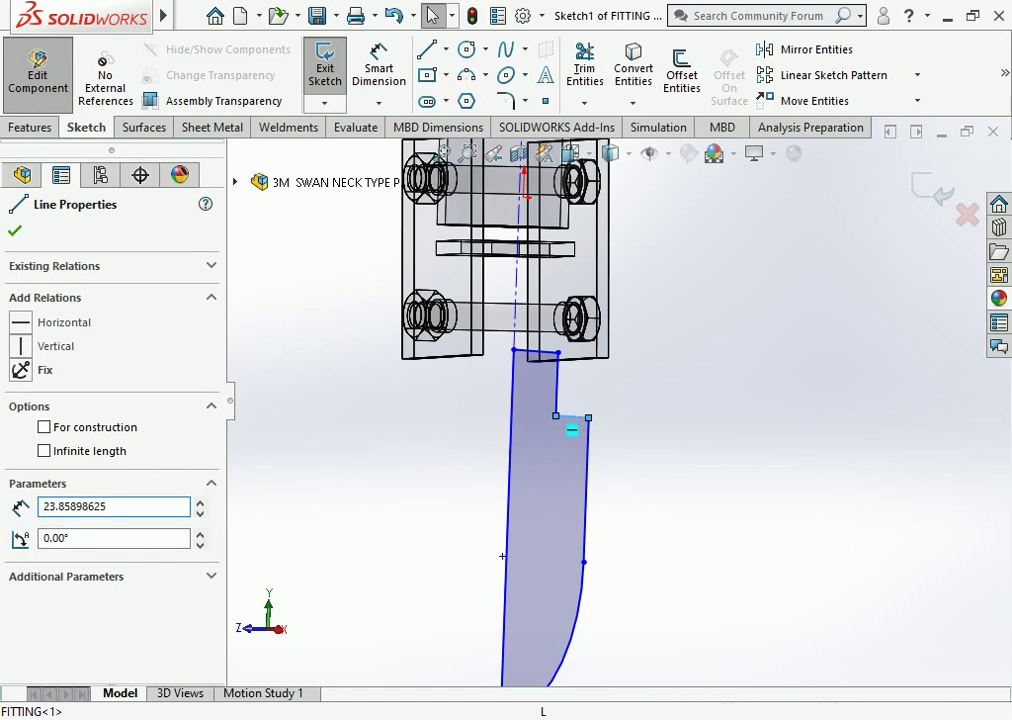
key("Escape")
scroll(572, 430, "down", 2)
left_click_drag(574, 406, 573, 442)
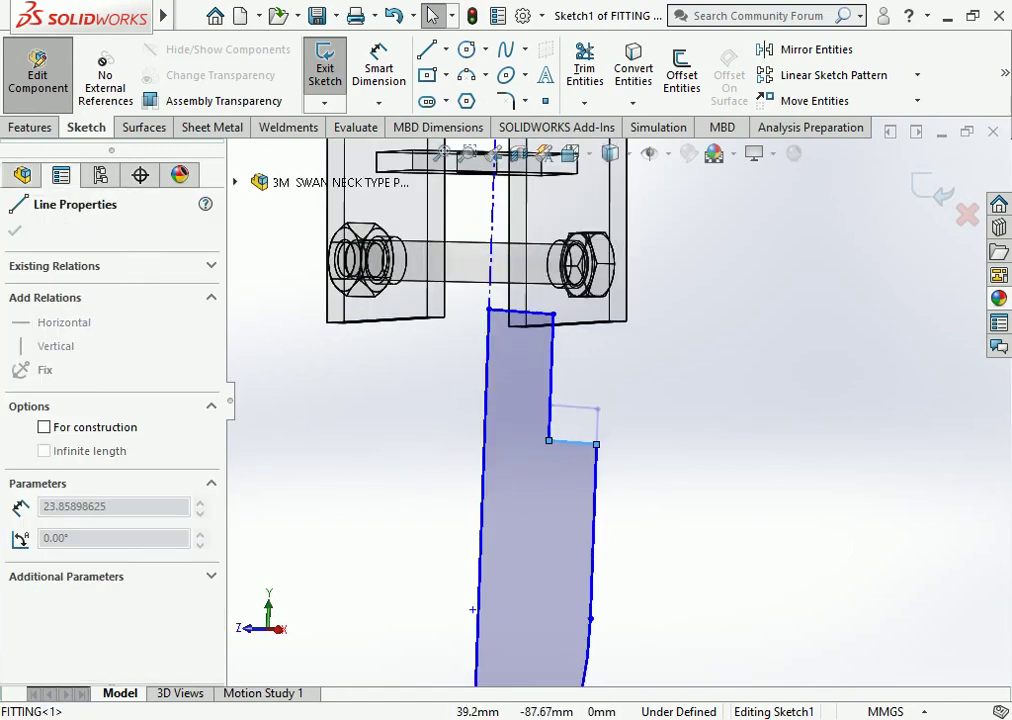
key("Escape")
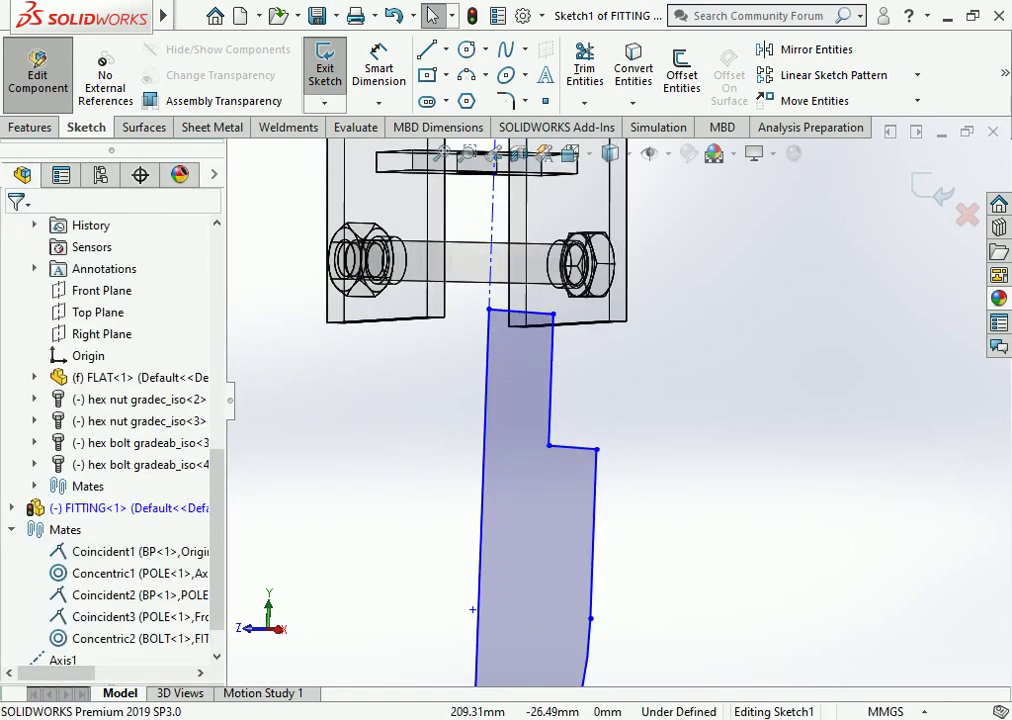
key("ctrl+b")
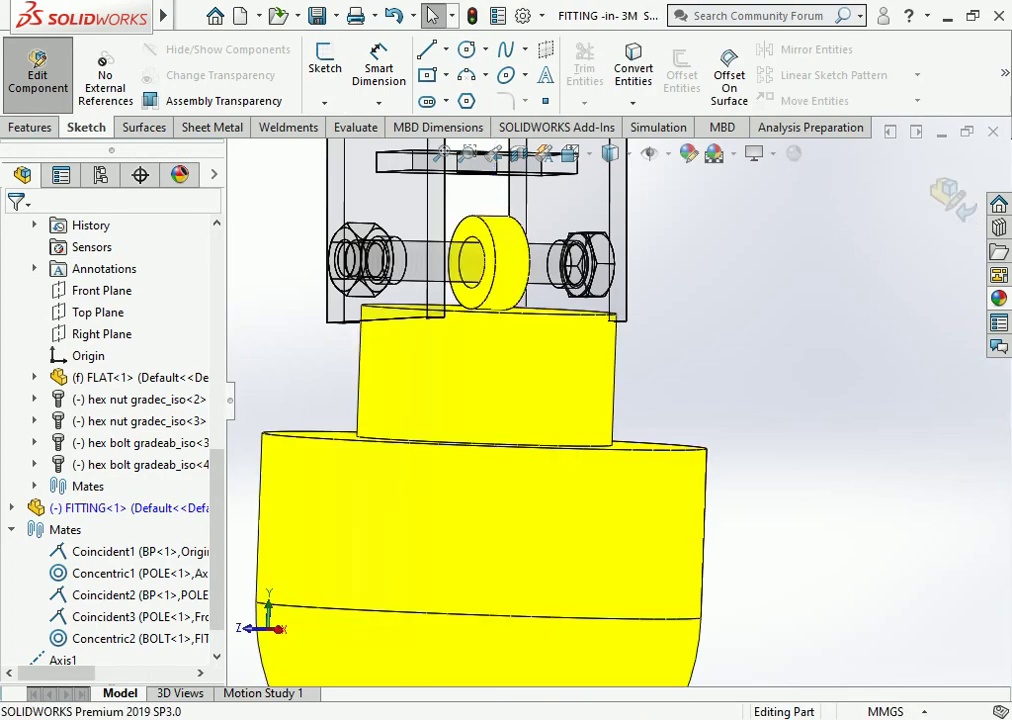
Return to the assembly and zoom out to check the fitting below the swan-neck pole.
key("f")
left_click(38, 72)
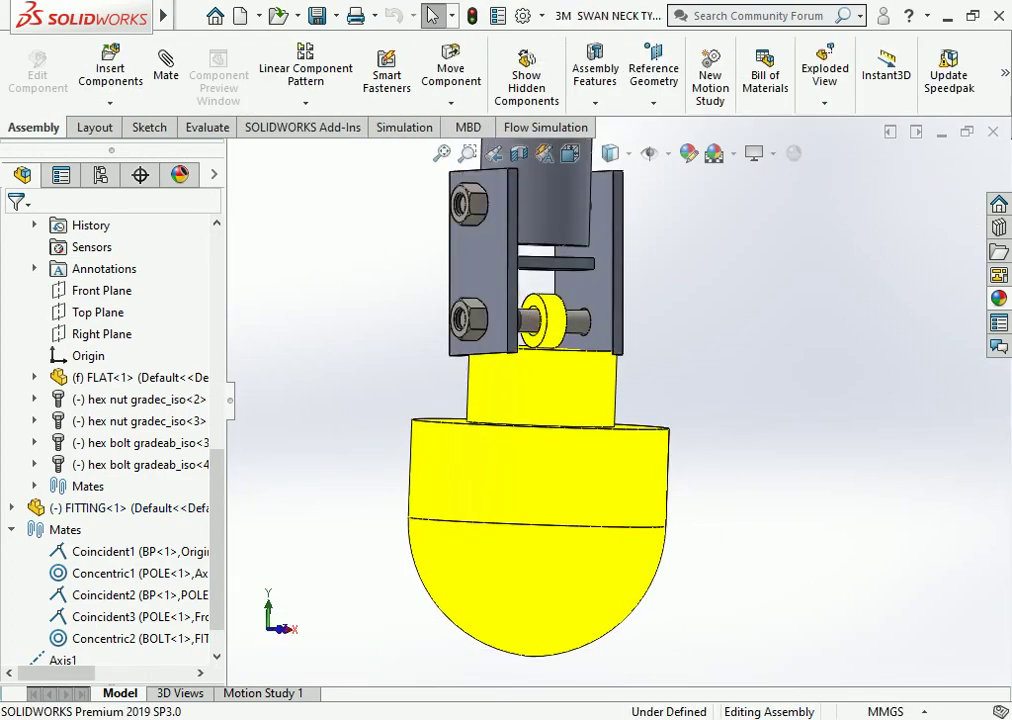
scroll(607, 381, "up", 1)
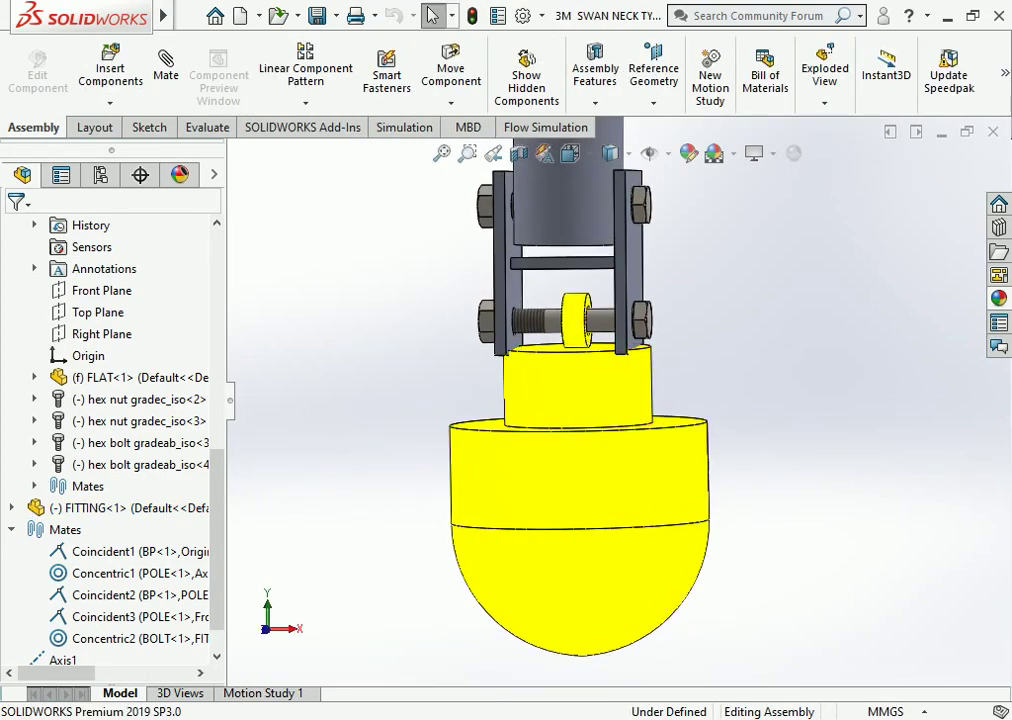
scroll(607, 381, "up", 2)
scroll(607, 381, "up", 2)
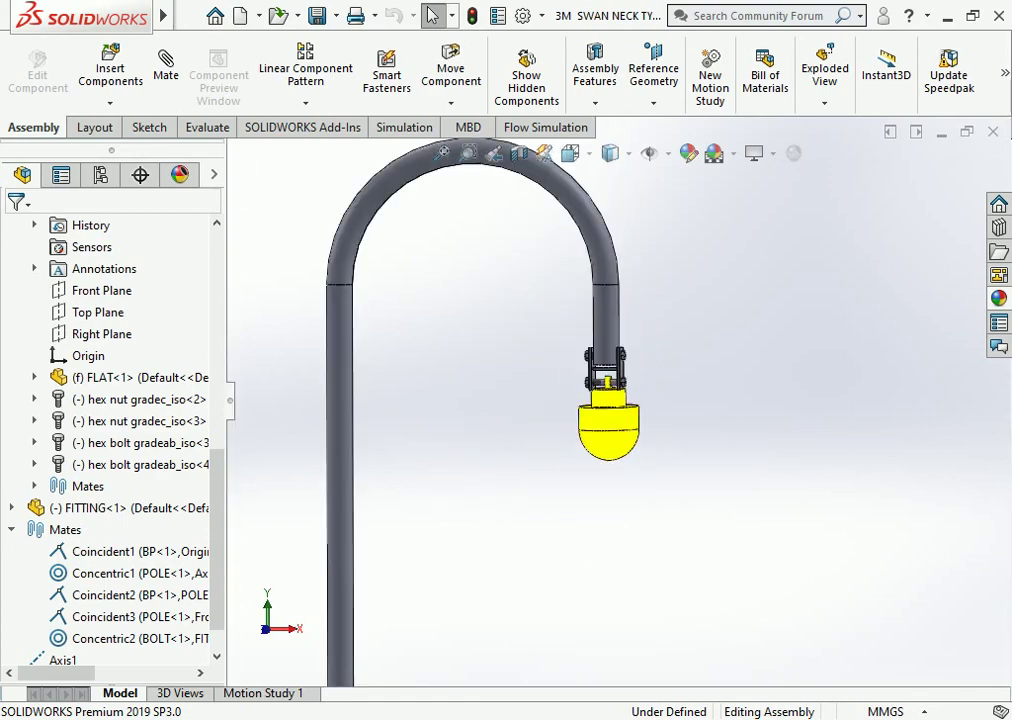
scroll(621, 405, "down", 3)
In the fitting's Sketch1, pull the arc's lower end down and move the right edge outward, then rebuild.
left_click(610, 392)
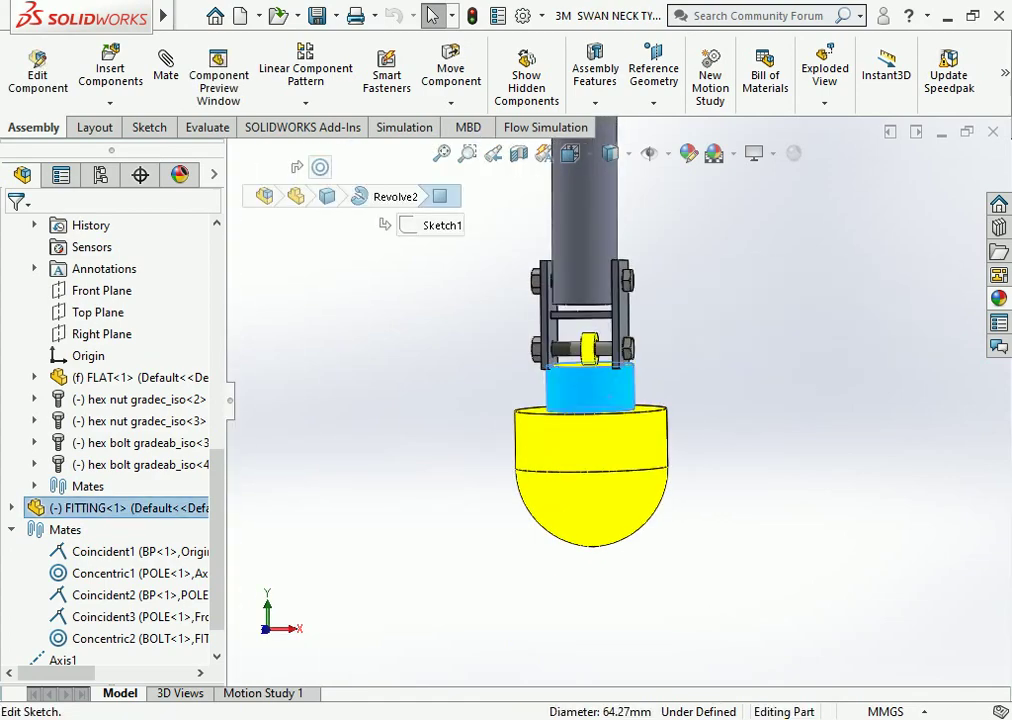
left_click(430, 225)
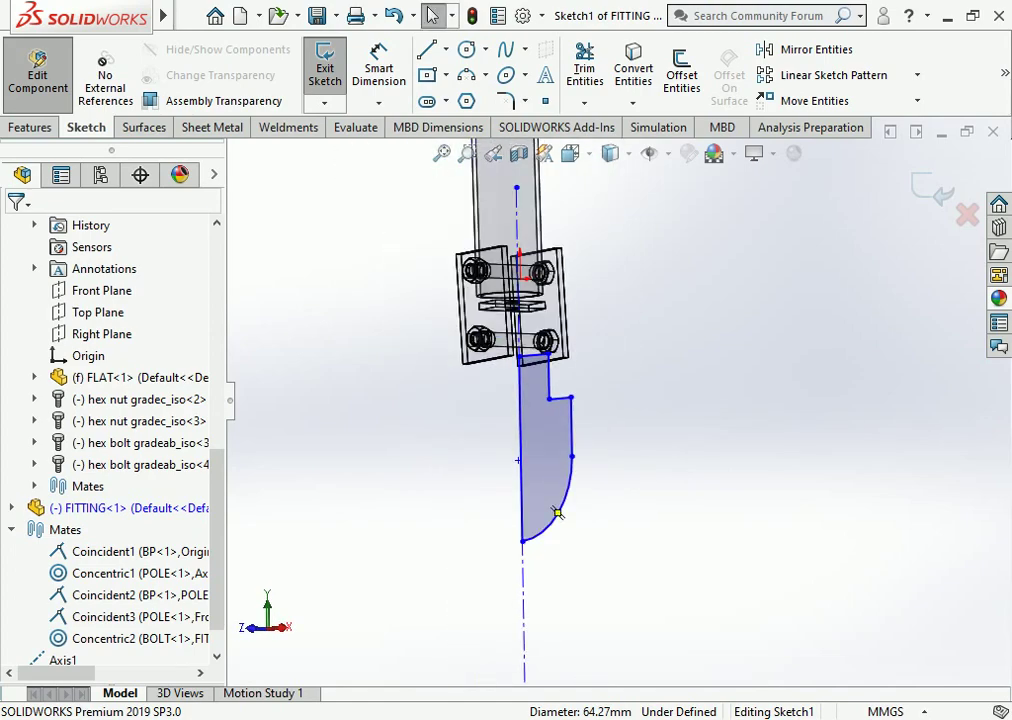
left_click_drag(557, 513, 560, 518)
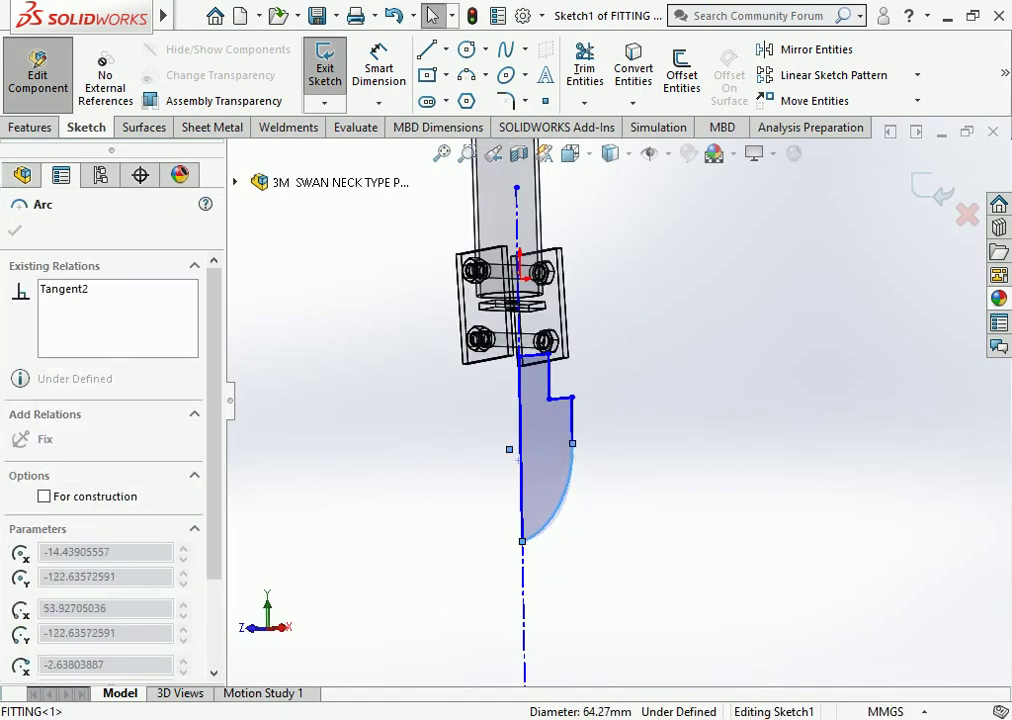
left_click_drag(522, 541, 526, 598)
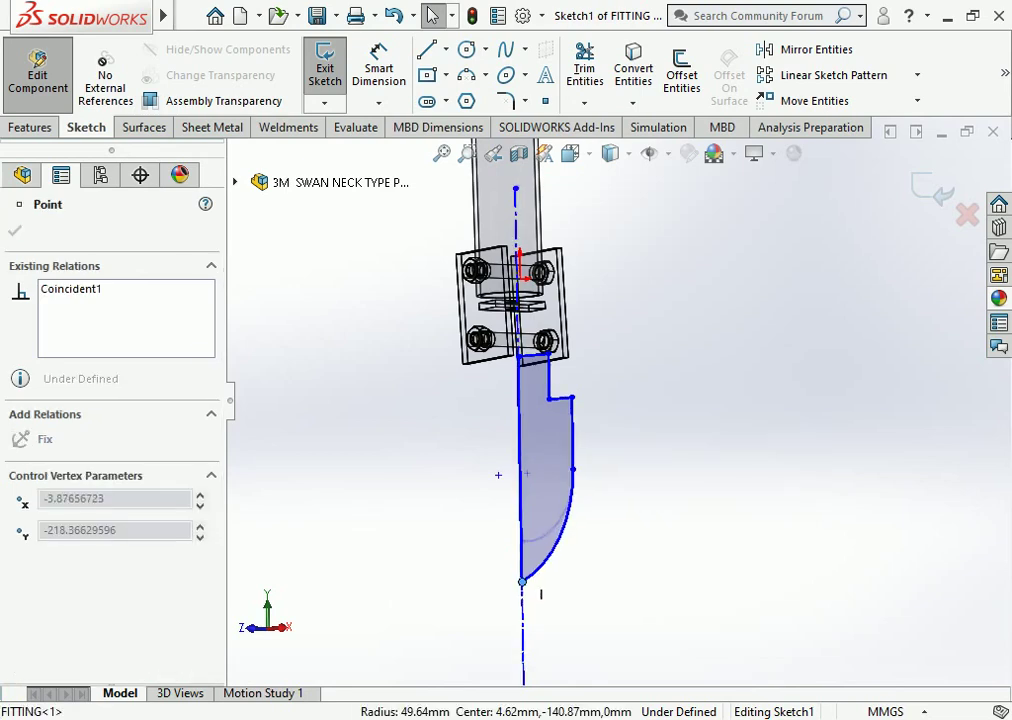
left_click(572, 430)
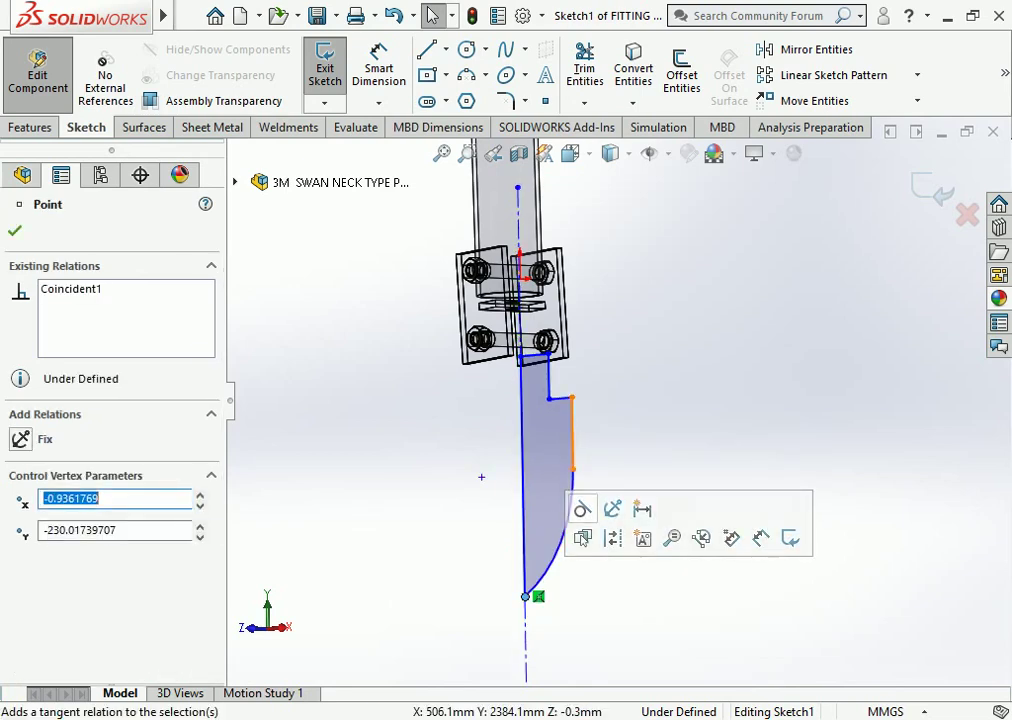
mouse_move(572, 430)
left_mouse_down()
mouse_move(590, 430)
mouse_move(570, 426)
left_mouse_up()
left_click(570, 398)
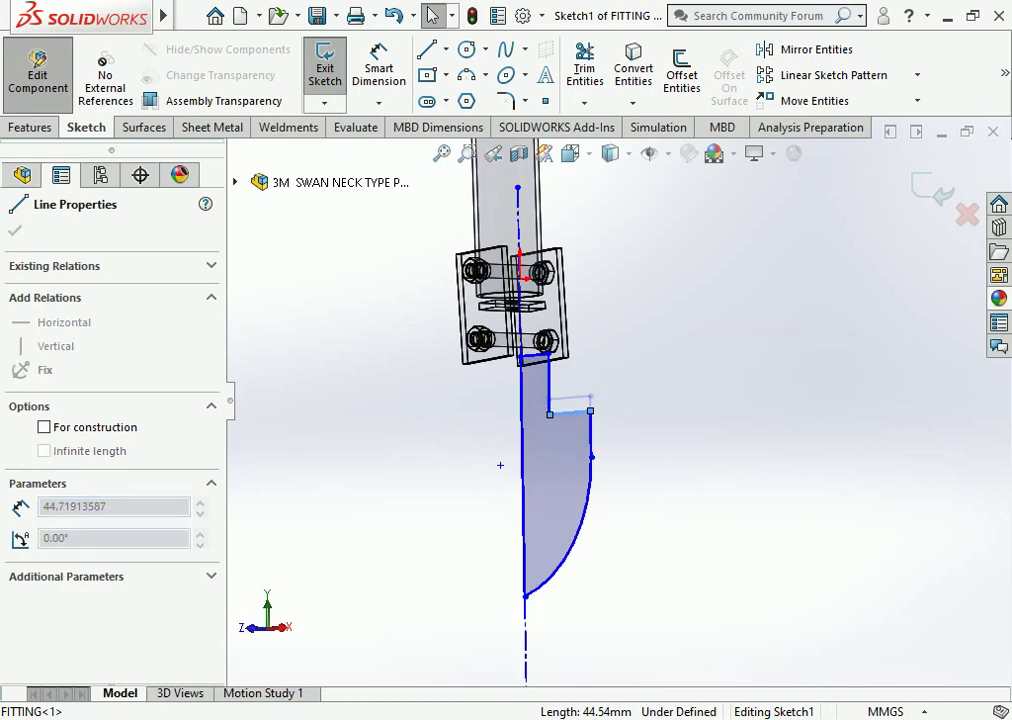
key("ctrl+b")
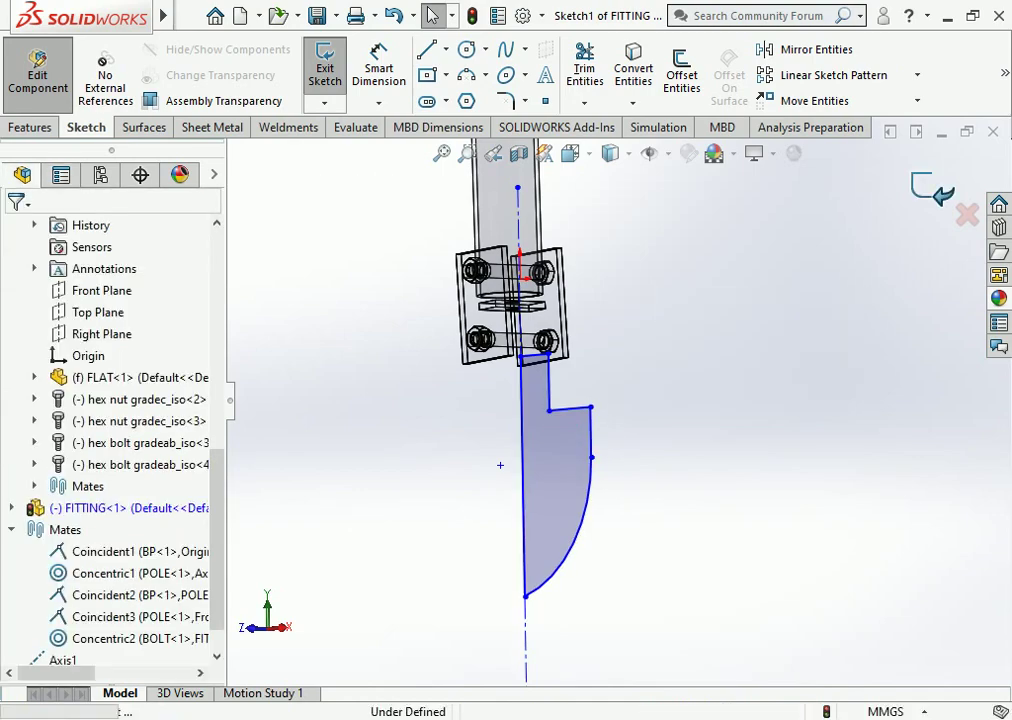
middle_click_drag(520, 420, 578, 420)
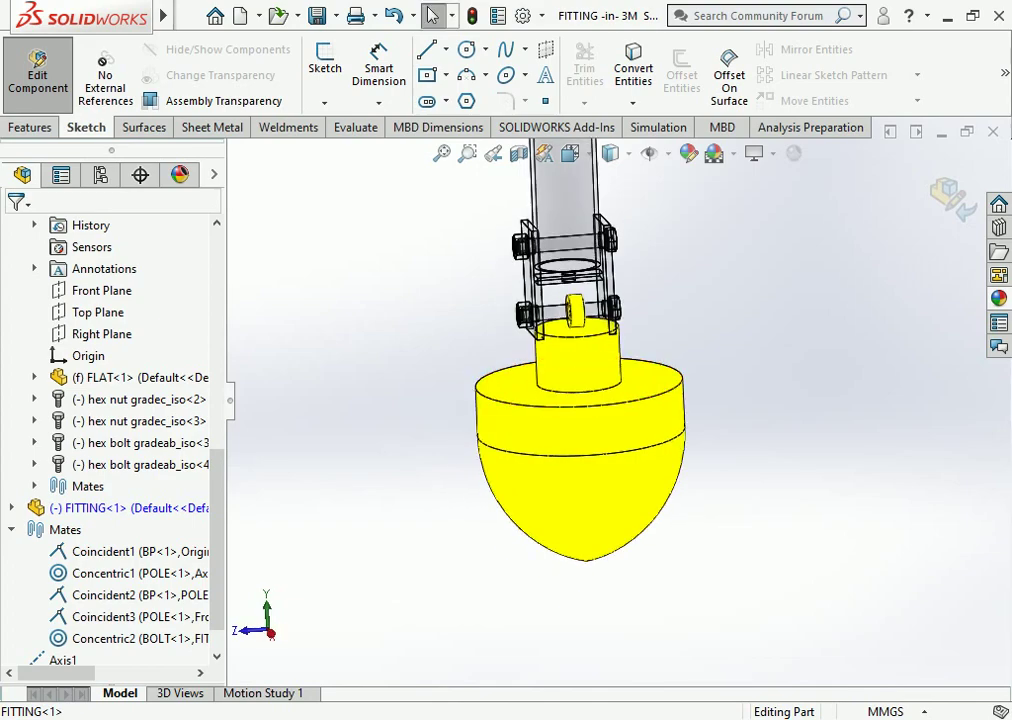
Finish editing the fitting and show the whole assembly in the front view.
left_click(38, 74)
key("f")
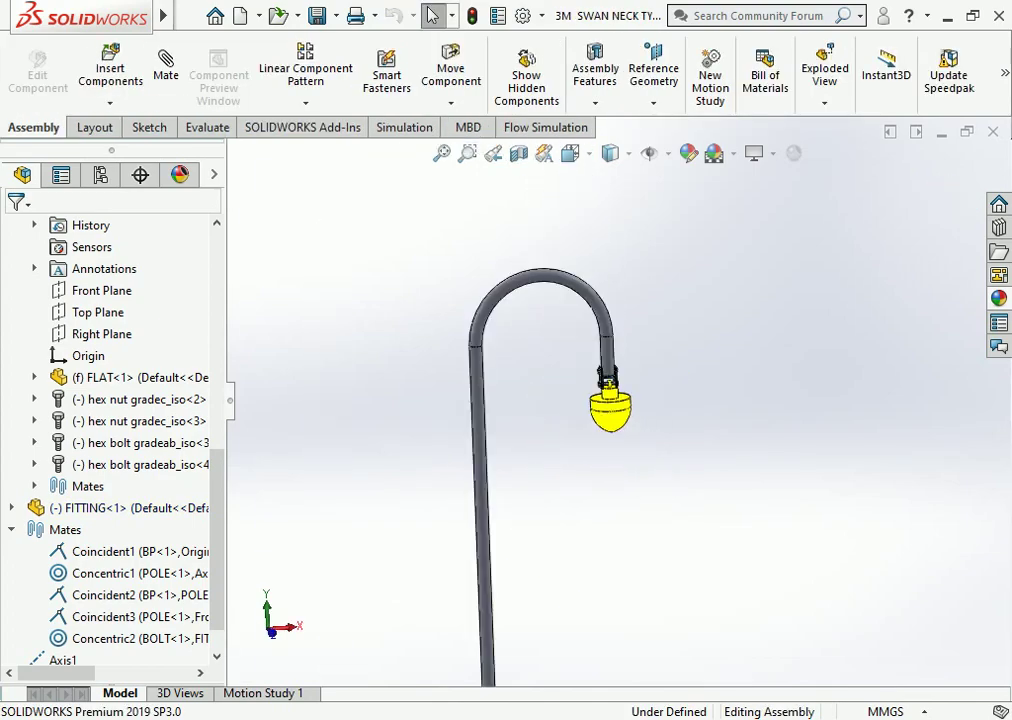
scroll(615, 402, "up", 3)
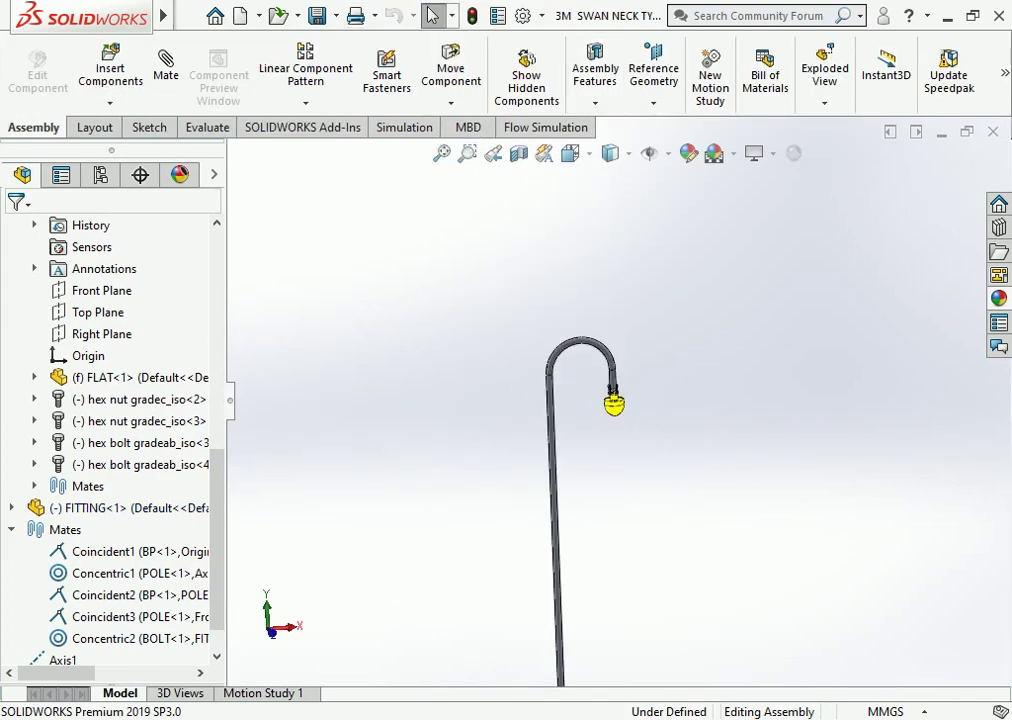
left_click(570, 153)
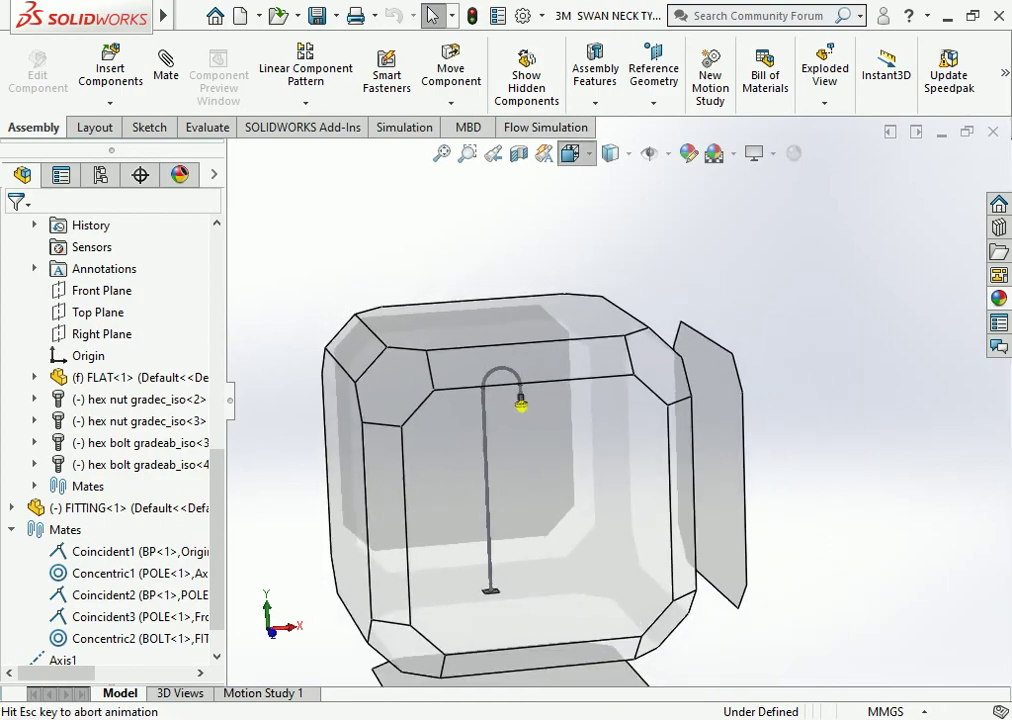
left_click(599, 236)
scroll(655, 318, "down", 2)
scroll(655, 318, "down", 2)
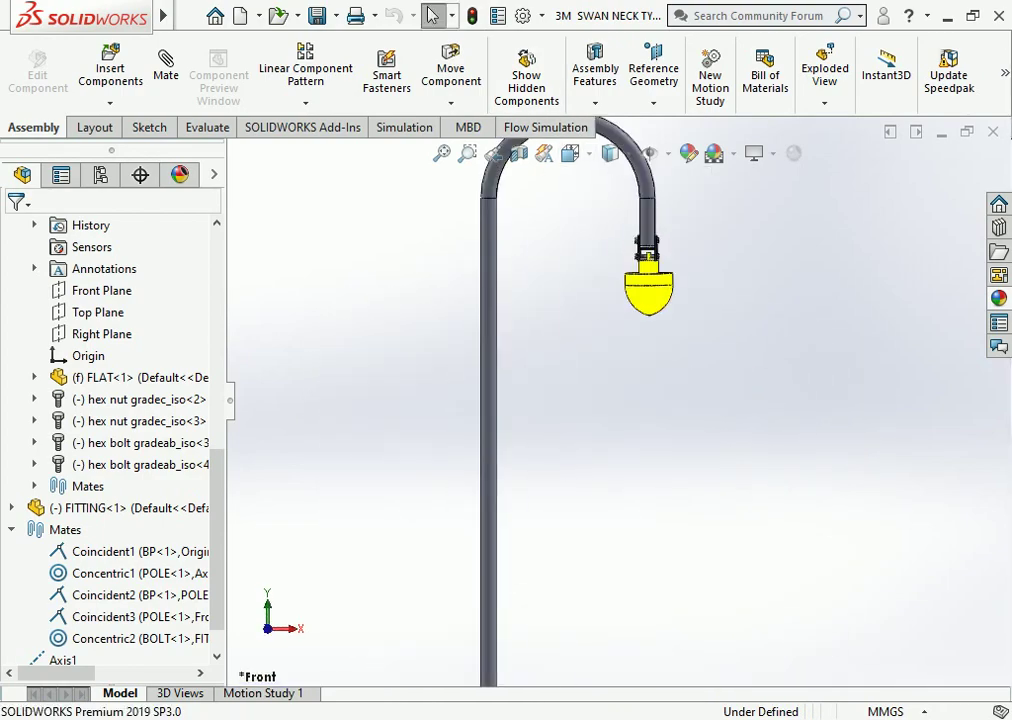
scroll(655, 318, "down", 2)
scroll(660, 318, "down", 2)
Orbit and zoom around the pole to inspect the reshaped pointed fitting.
left_click(640, 390)
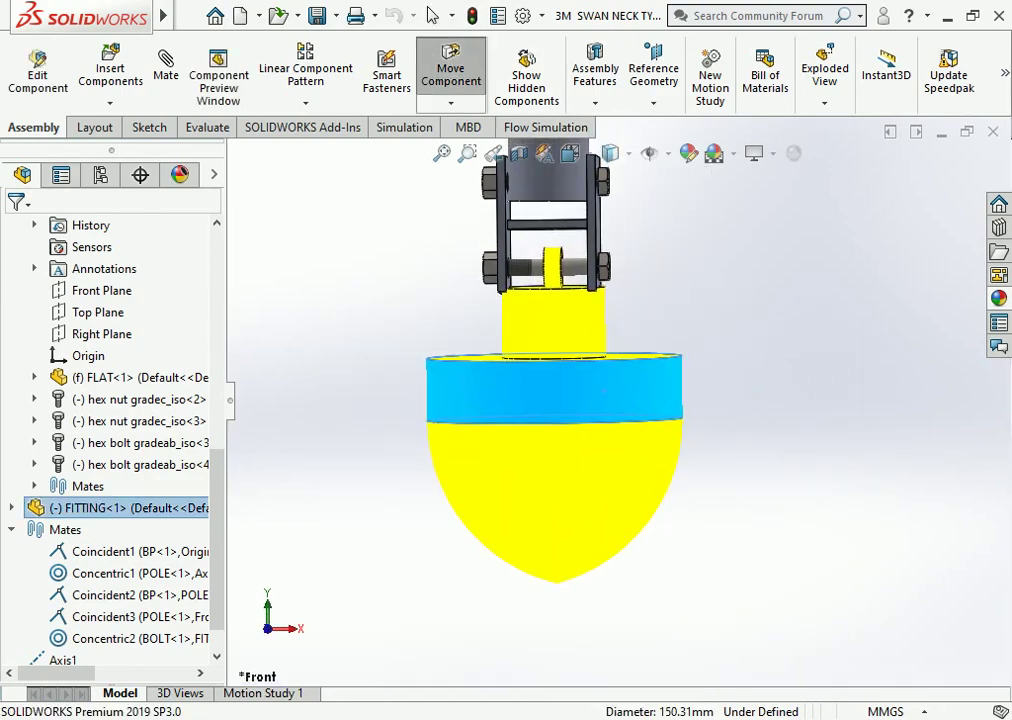
key("Escape")
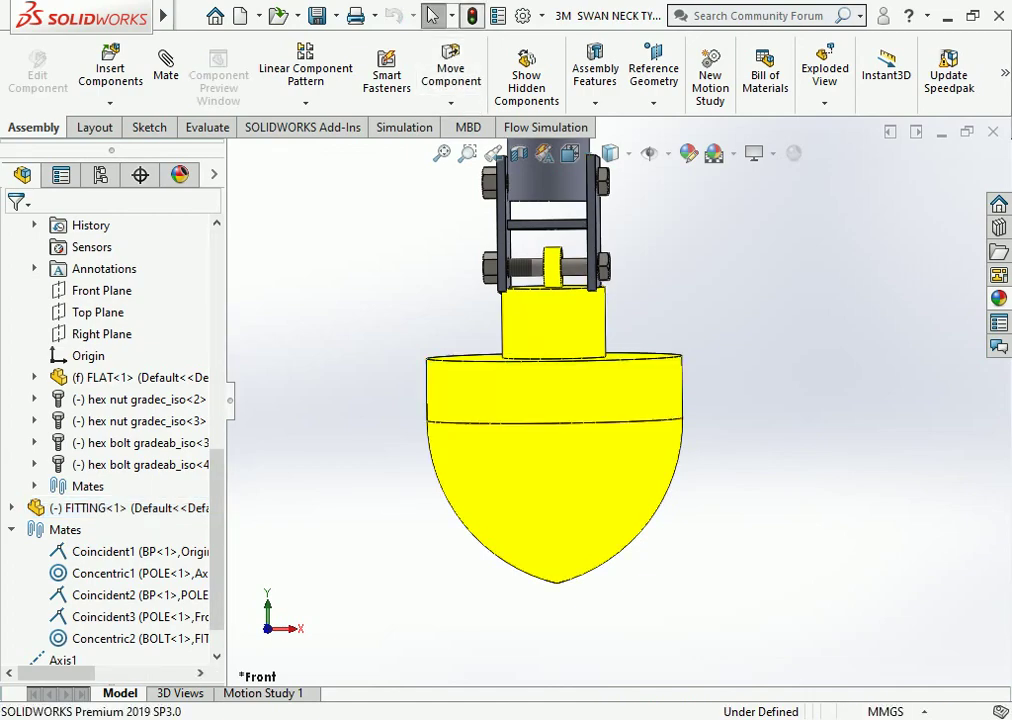
scroll(617, 400, "up", 3)
scroll(590, 400, "up", 2)
middle_click_drag(590, 400, 600, 410)
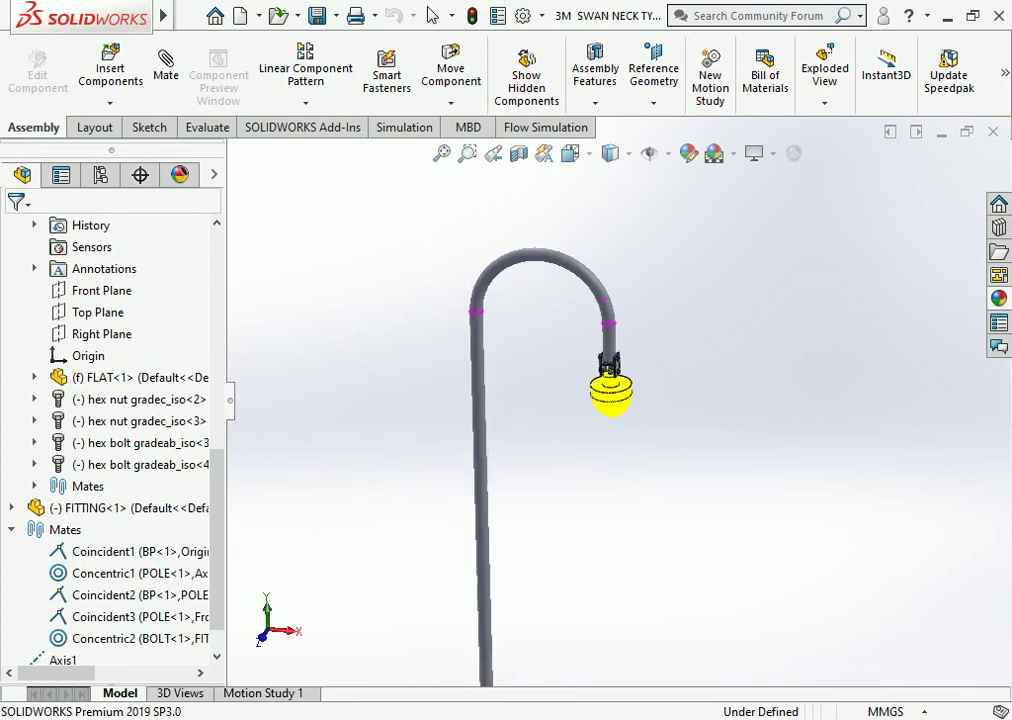
scroll(590, 400, "up", 2)
scroll(590, 400, "down", 2)
scroll(580, 410, "down", 2)
scroll(580, 410, "down", 2)
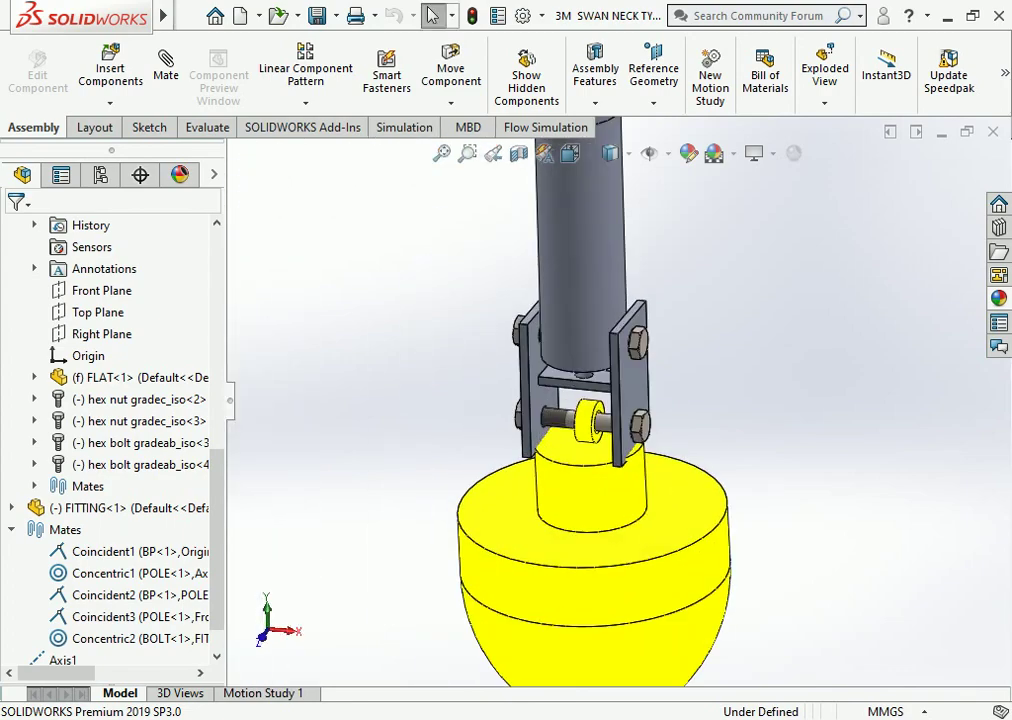
scroll(580, 410, "up", 5)
mouse_move(600, 420)
middle_mouse_down()
mouse_move(620, 430)
mouse_move(610, 422)
middle_mouse_up()
scroll(615, 430, "up", 3)
scroll(615, 430, "up", 2)
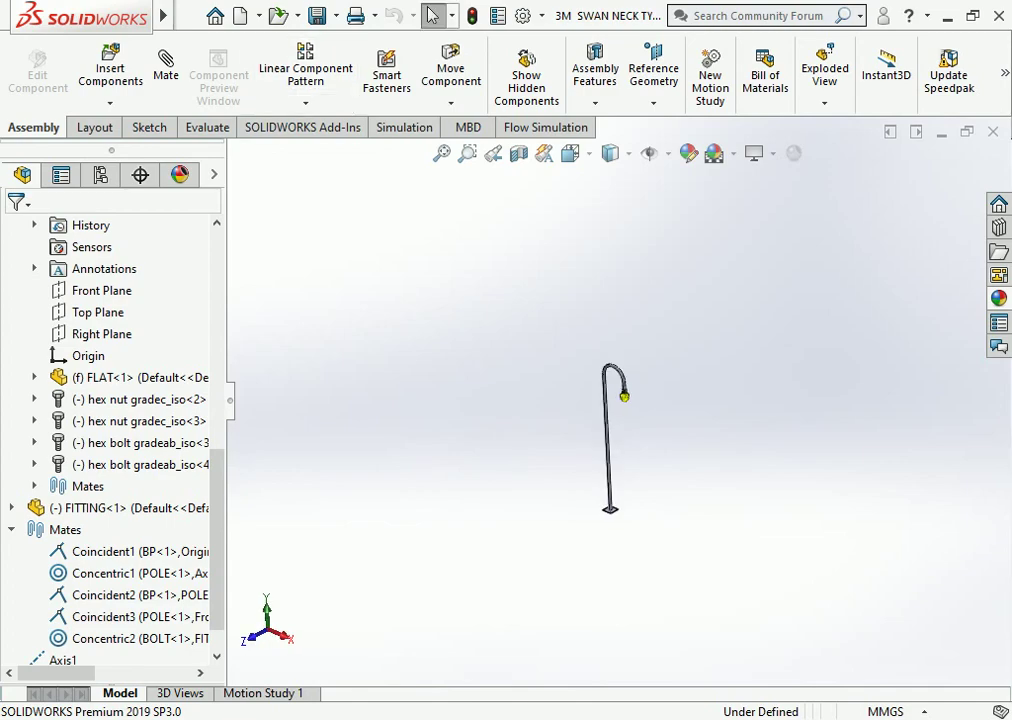
Save the assembly with all modified documents, then close it.
left_click(317, 15)
key("Return")
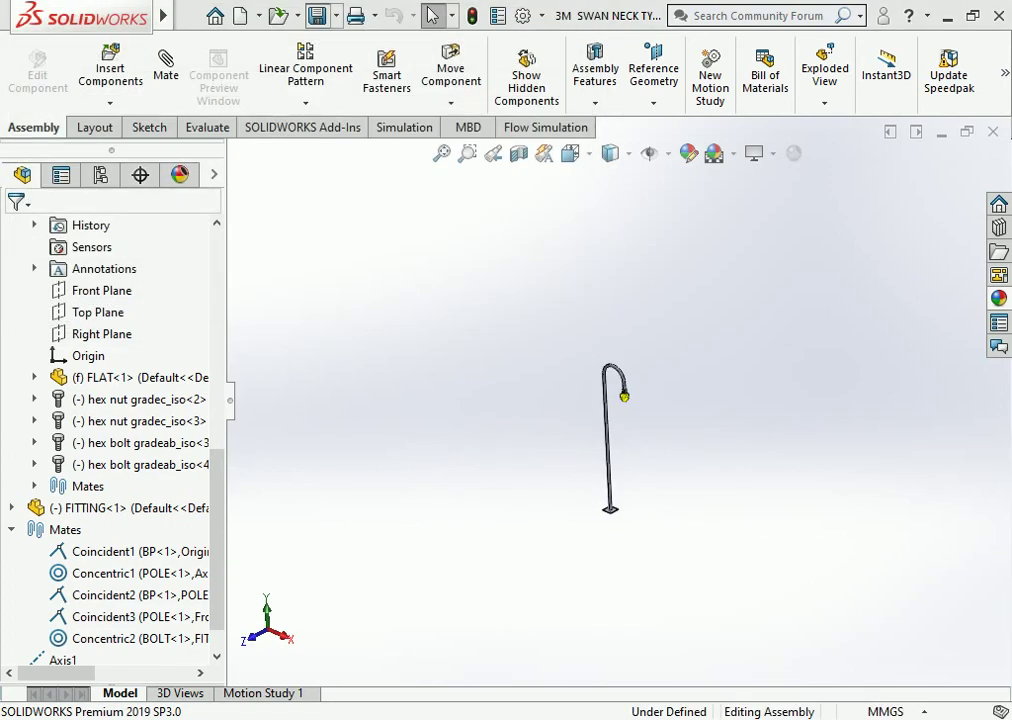
key("ctrl+w")
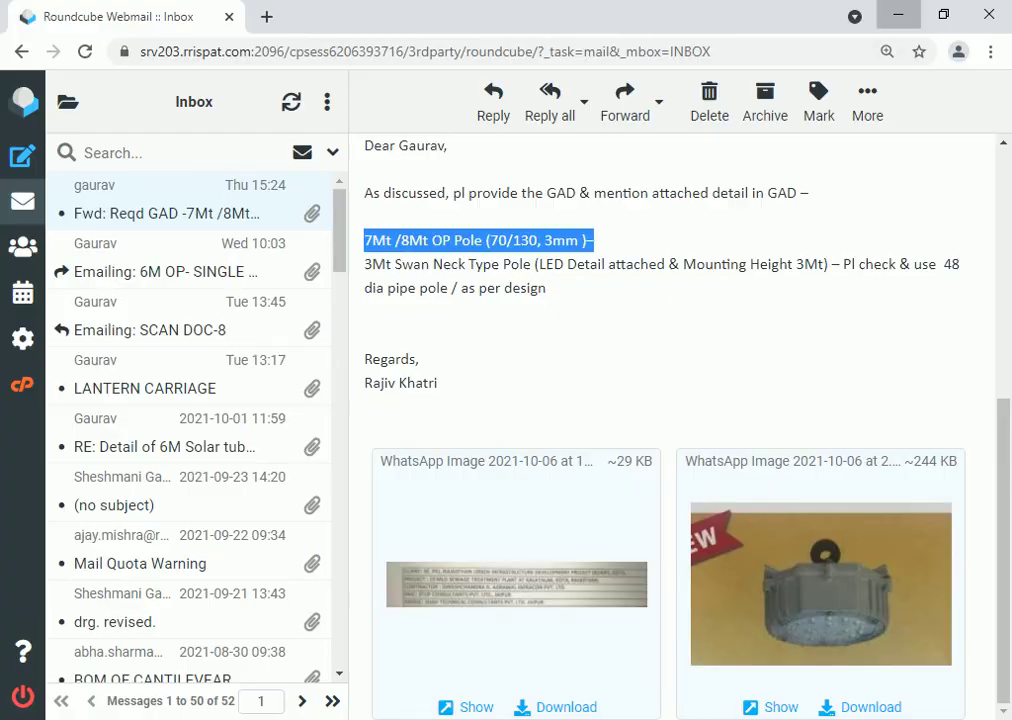
Minimize the Chrome window showing the Roundcube inbox to reveal the desktop.
key("super+d")
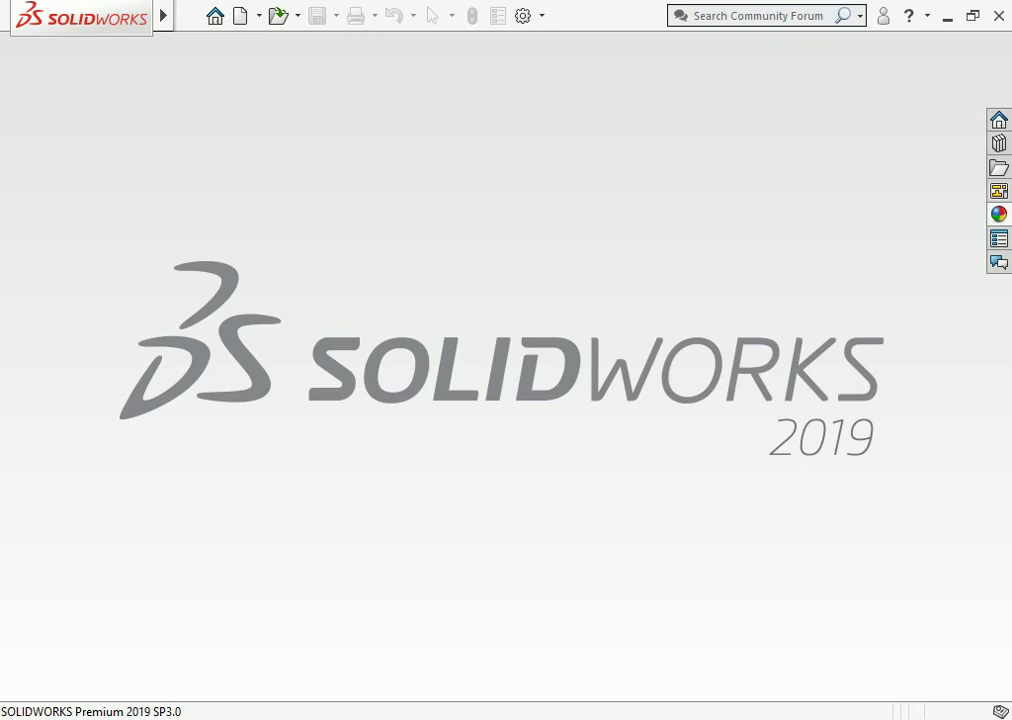
Open 3M SWAN NECK TYPE POLE from the TUBE NECK POLE folder and view it in Dimetric orientation.
left_click(278, 15)
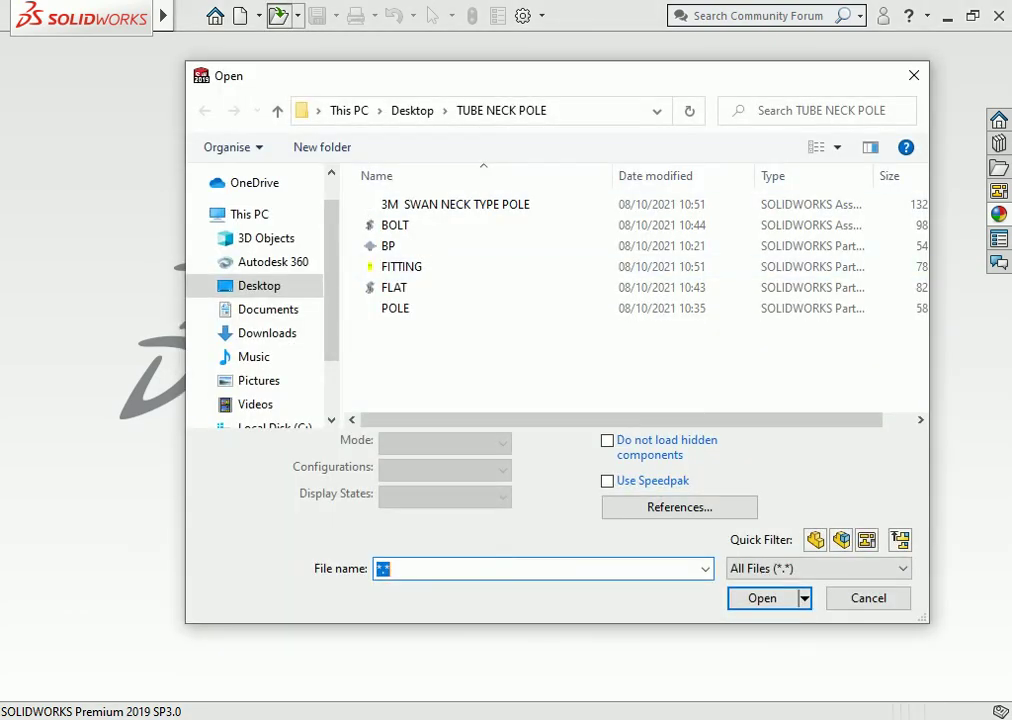
left_click(455, 204)
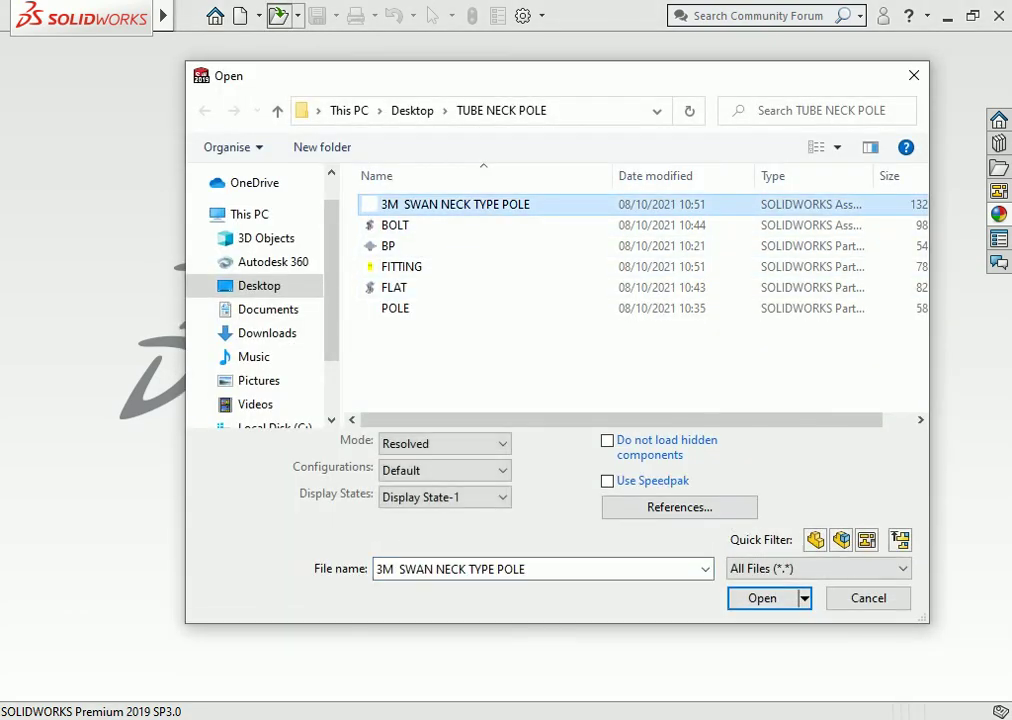
key("Return")
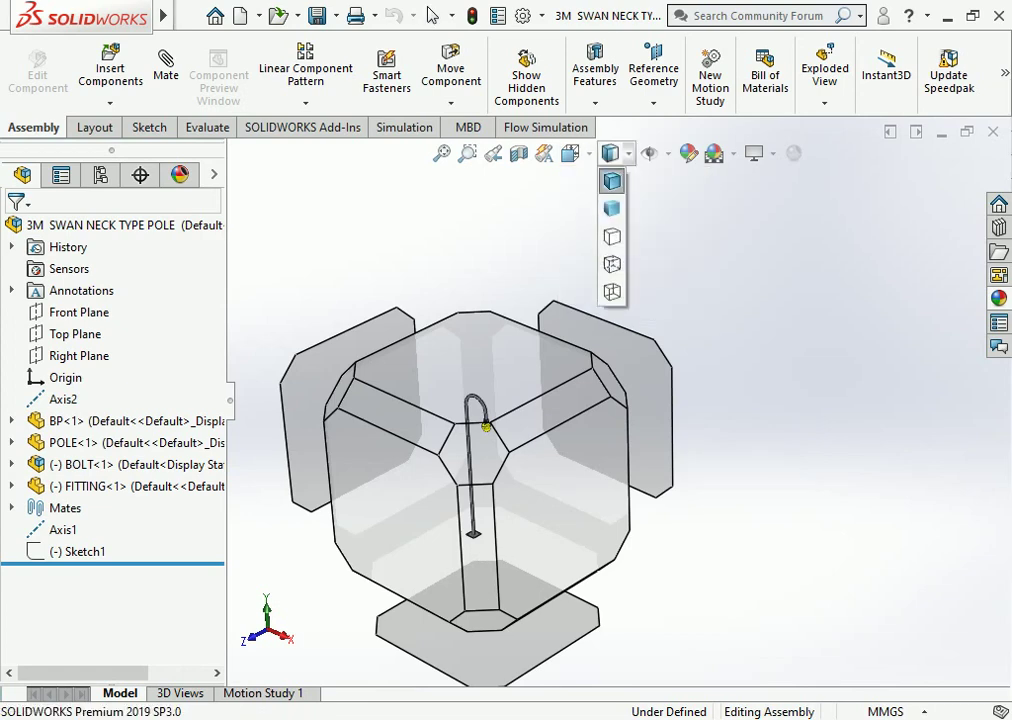
left_click(570, 152)
left_click(683, 207)
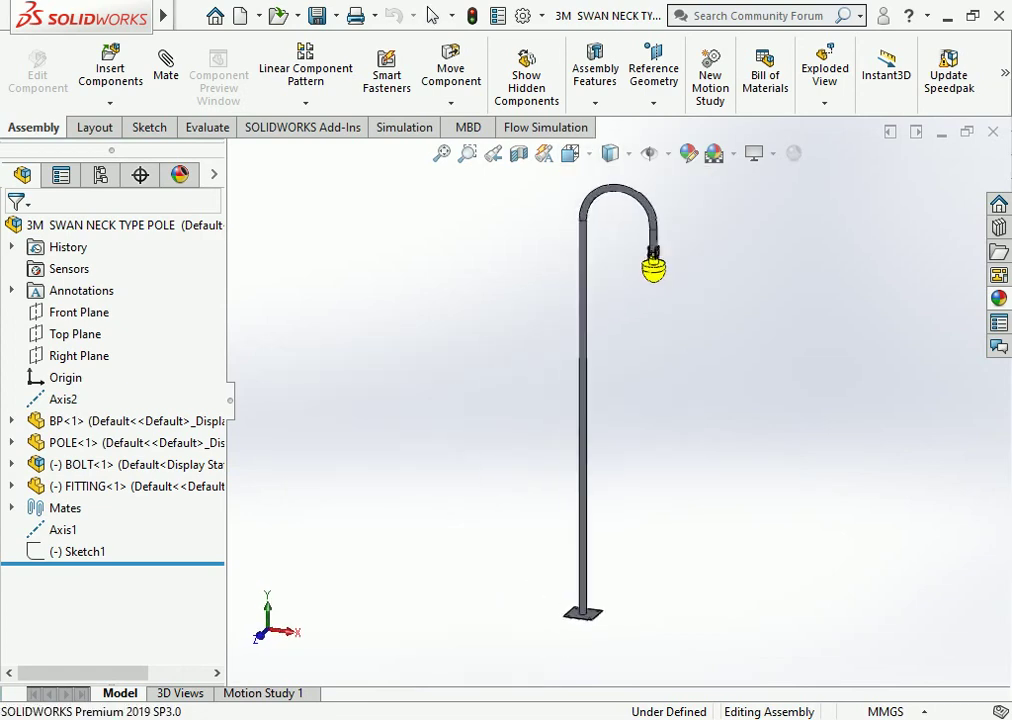